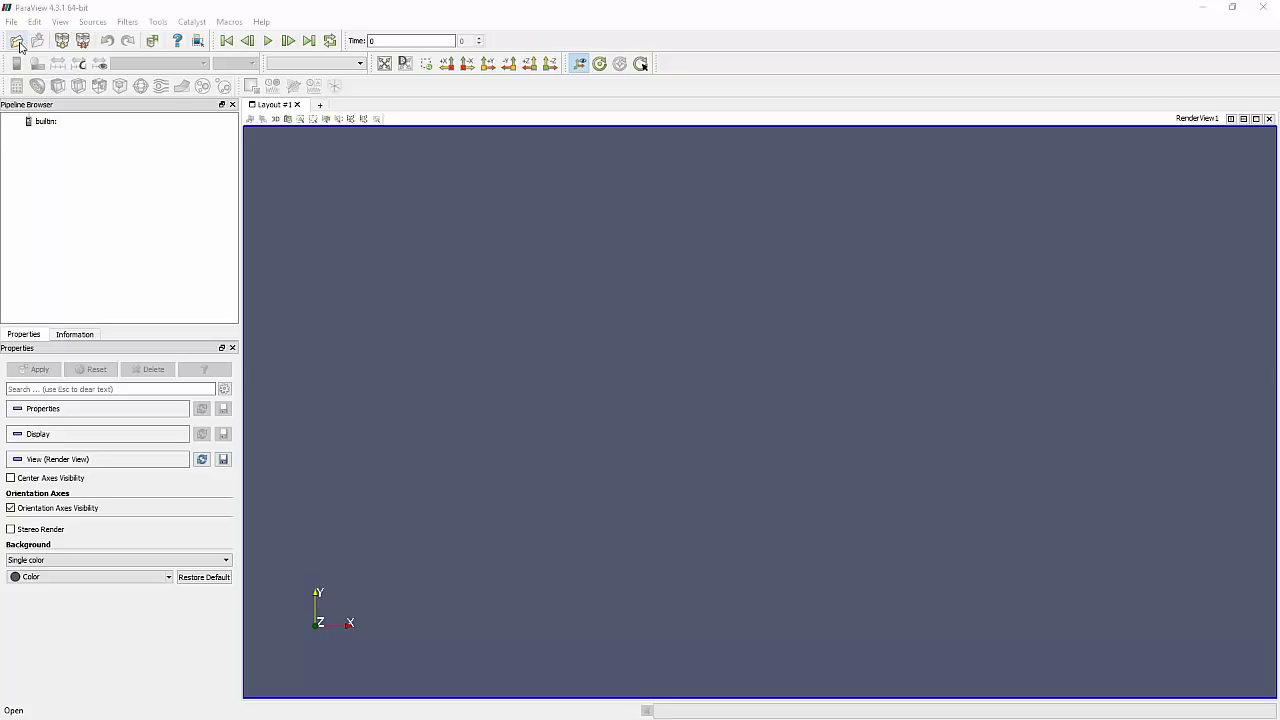
# Open case.foam from the Final Sim folder
pyautogui.click(17, 42)
pyautogui.moveTo(499, 224)
pyautogui.mouseDown()
pyautogui.moveTo(416, 197)
pyautogui.moveTo(519, 217)
pyautogui.mouseUp()
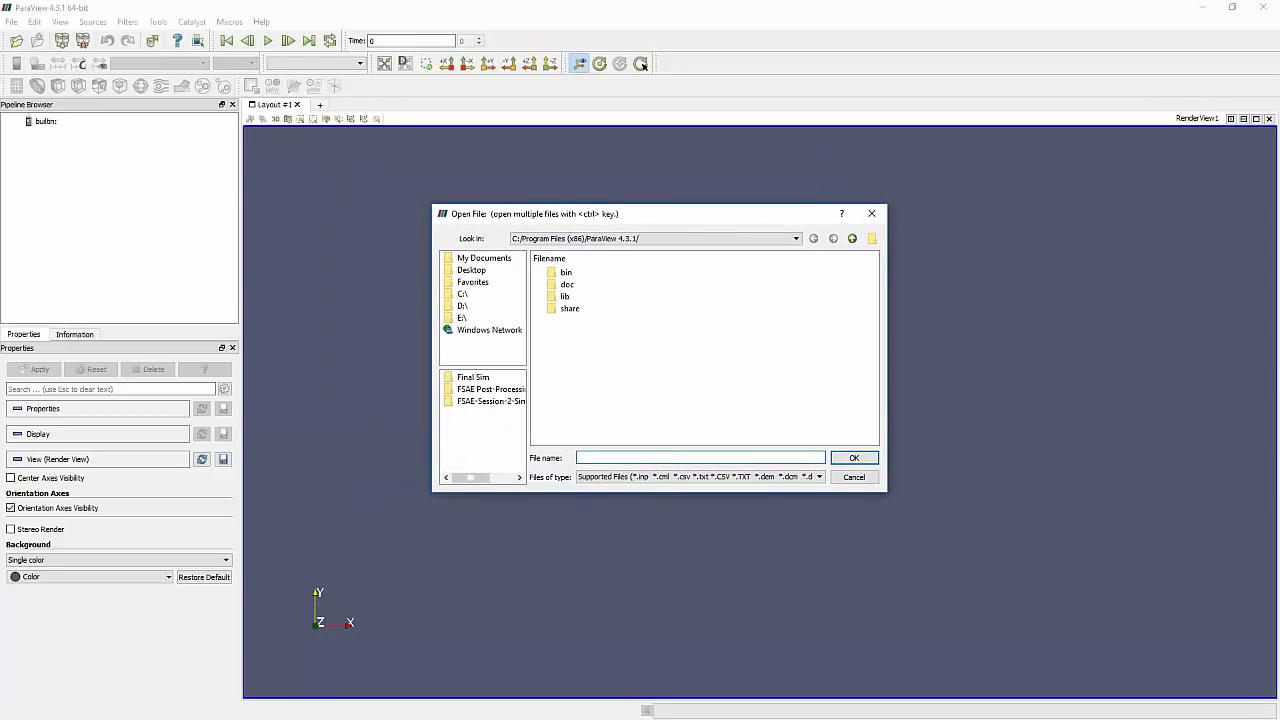
pyautogui.moveTo(887, 491); pyautogui.dragTo(1008, 571)
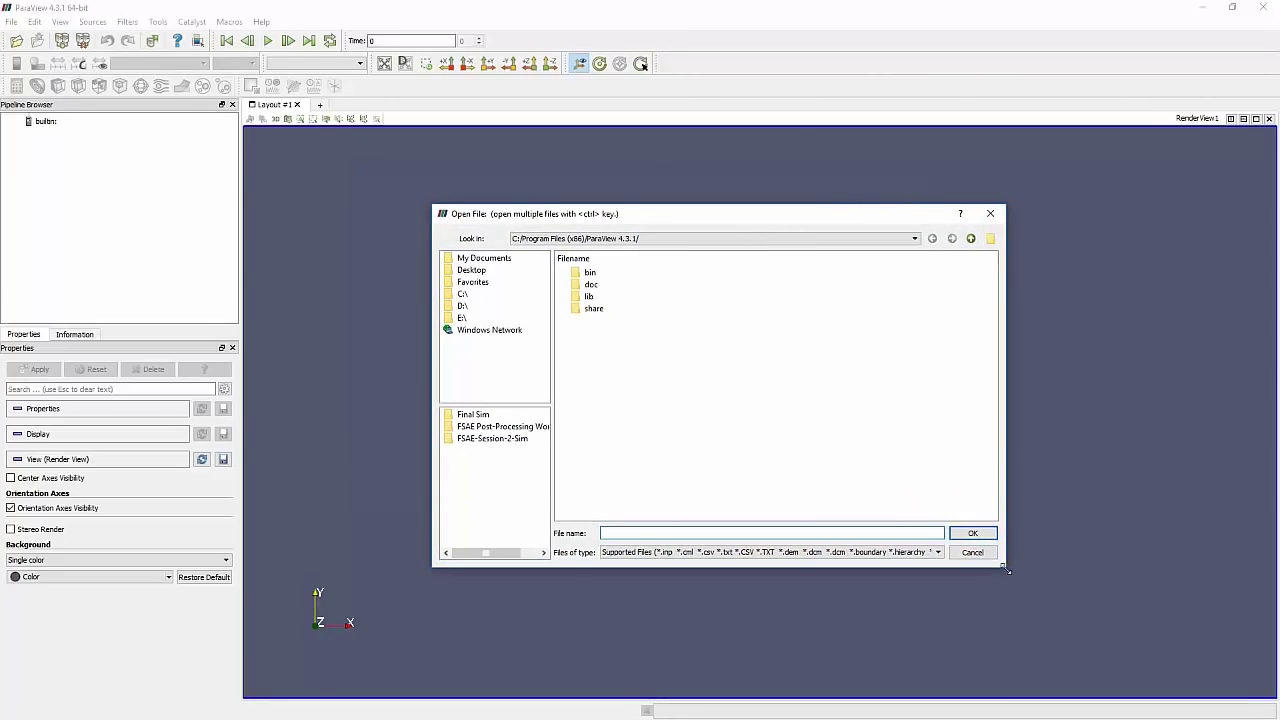
pyautogui.moveTo(650, 217); pyautogui.dragTo(585, 198)
pyautogui.click(447, 397)
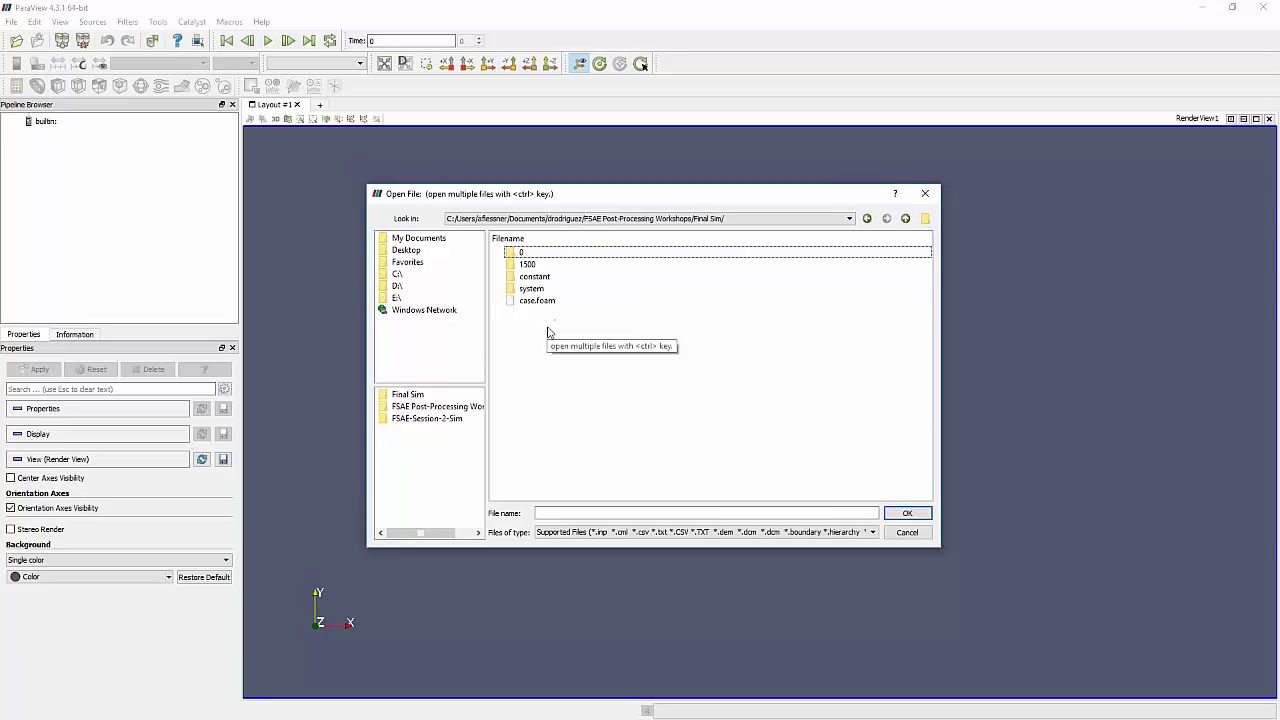
pyautogui.click(541, 302)
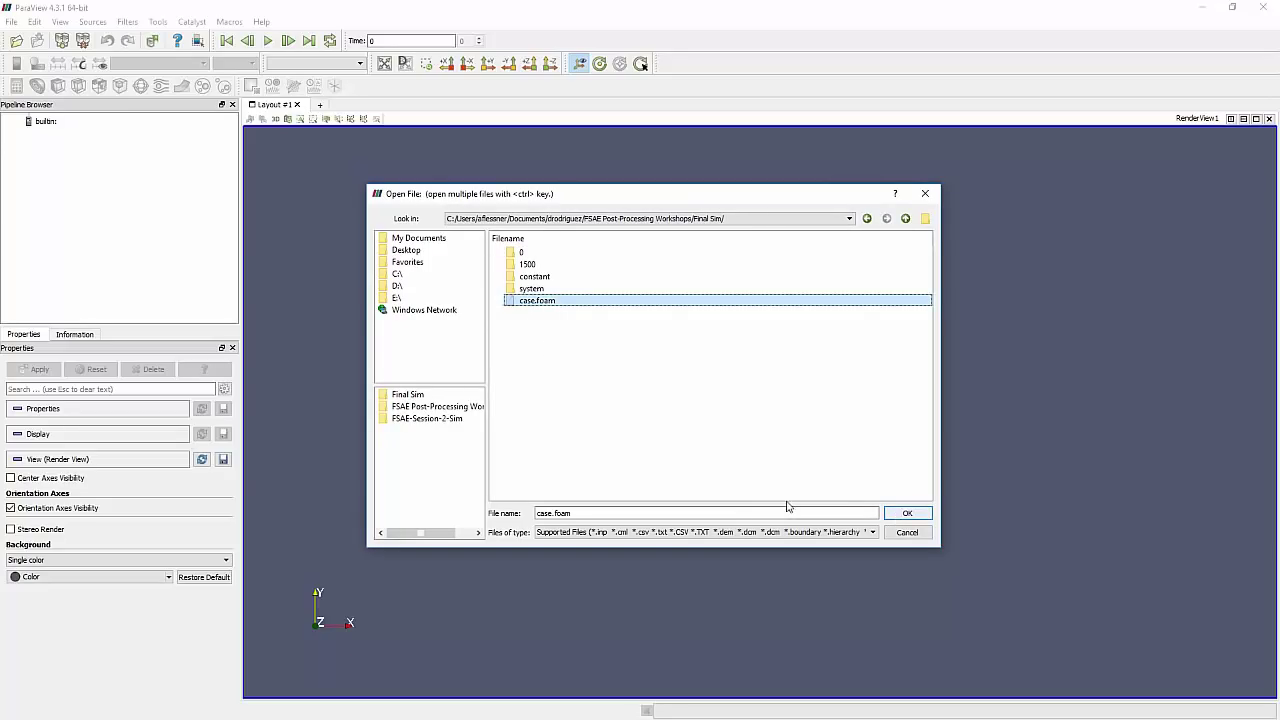
pyautogui.click(908, 514)
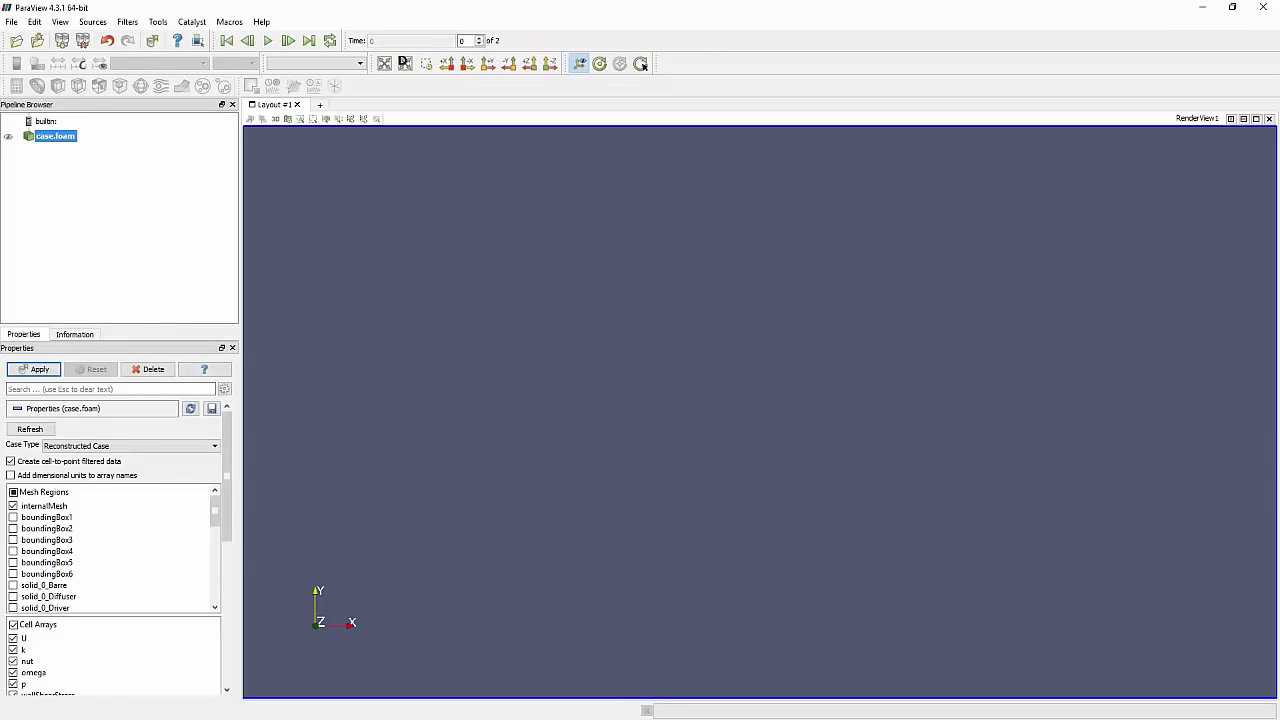
# Review the file, path, statistics and time step information of case.foam, and return to its properties
pyautogui.moveTo(120, 328); pyautogui.dragTo(120, 300)
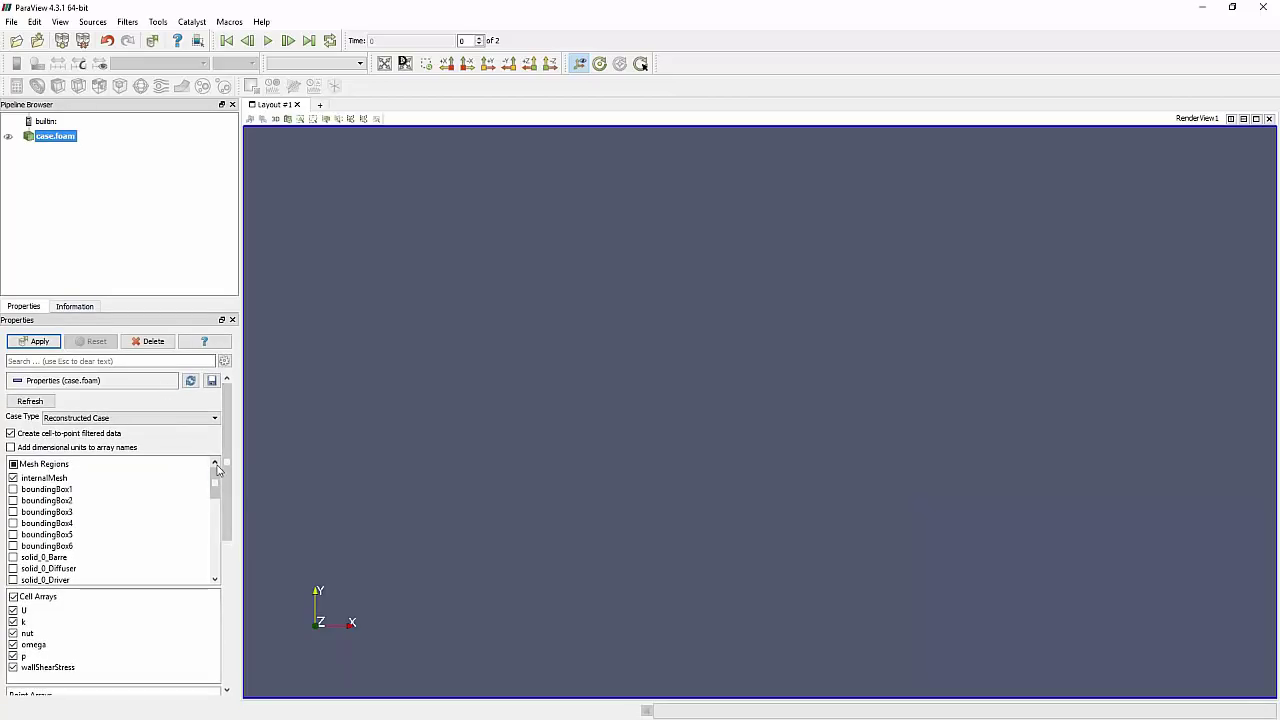
pyautogui.click(65, 309)
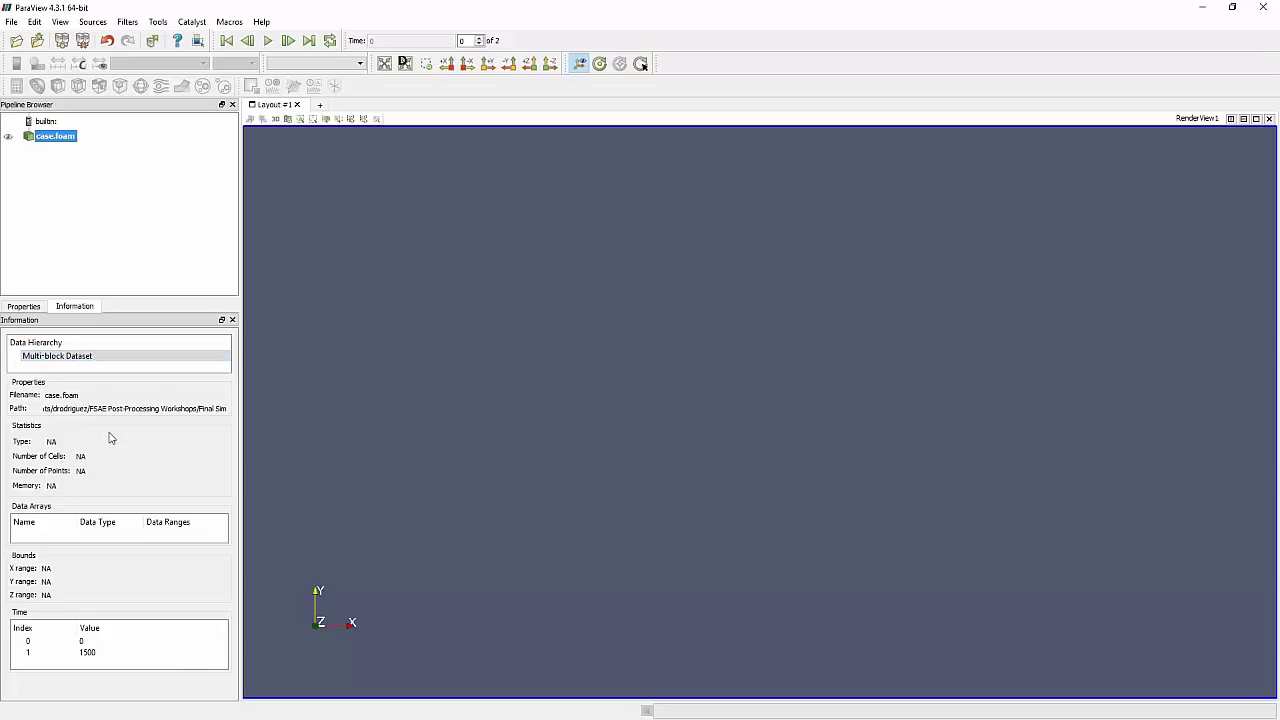
pyautogui.moveTo(47, 409); pyautogui.dragTo(91, 412)
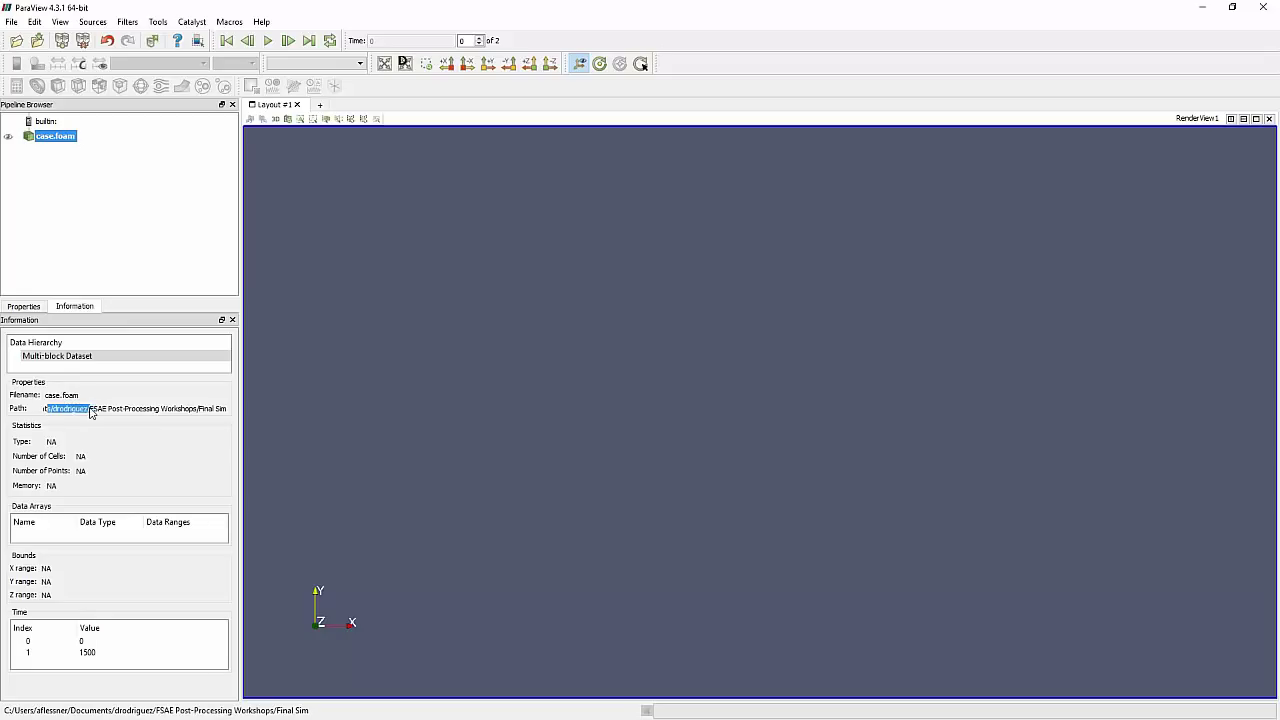
pyautogui.click(148, 410)
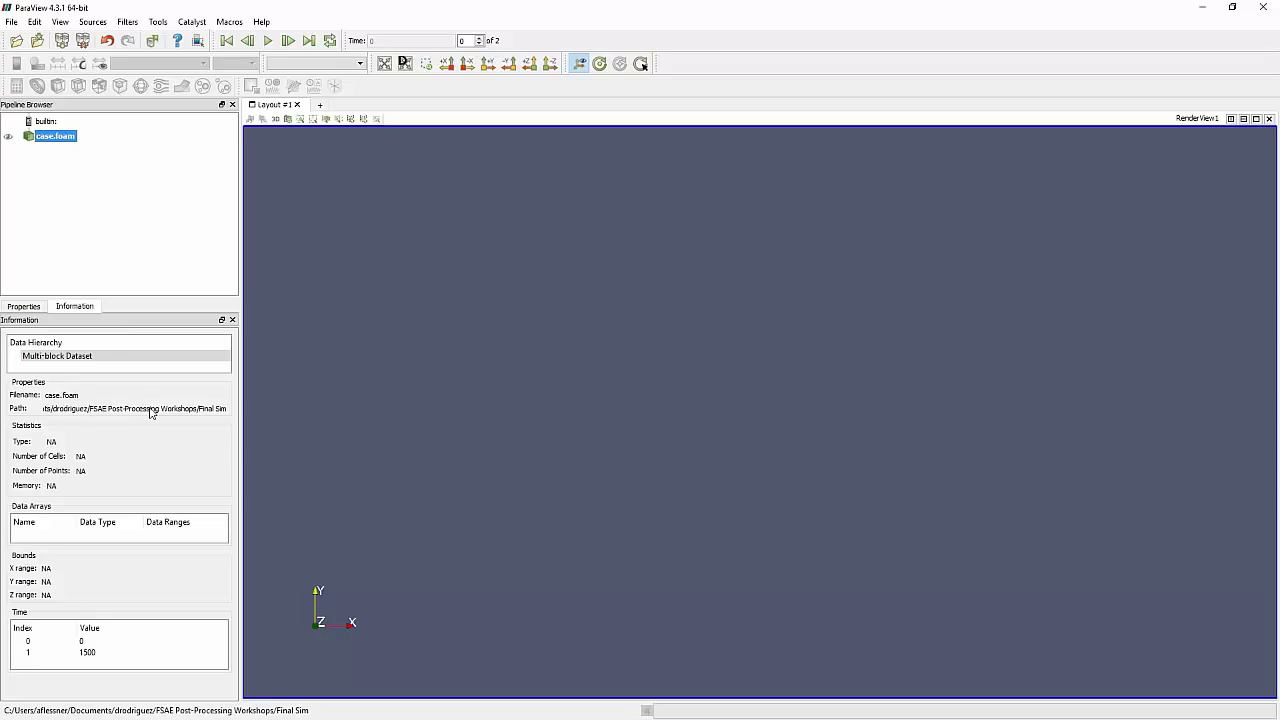
pyautogui.click(24, 306)
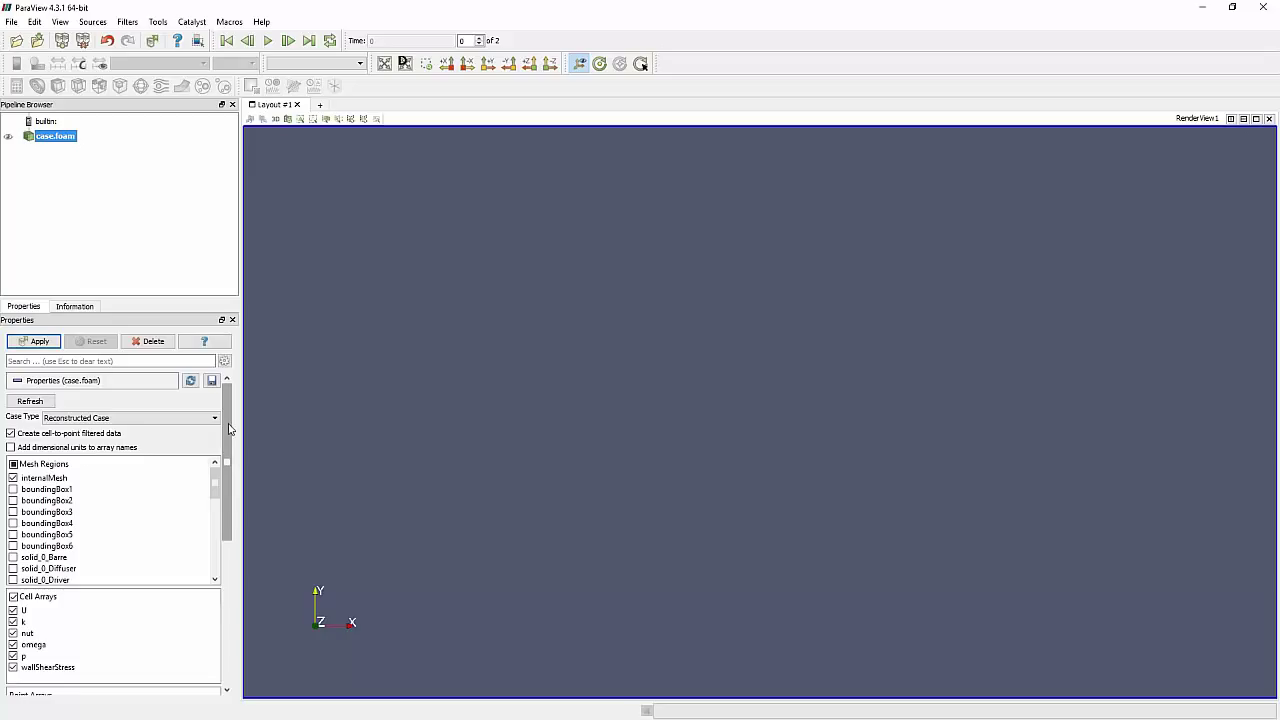
# Include all mesh regions of case.foam and look through the region list
pyautogui.moveTo(229, 424)
pyautogui.mouseDown()
pyautogui.moveTo(216, 518)
pyautogui.moveTo(216, 440)
pyautogui.mouseUp()
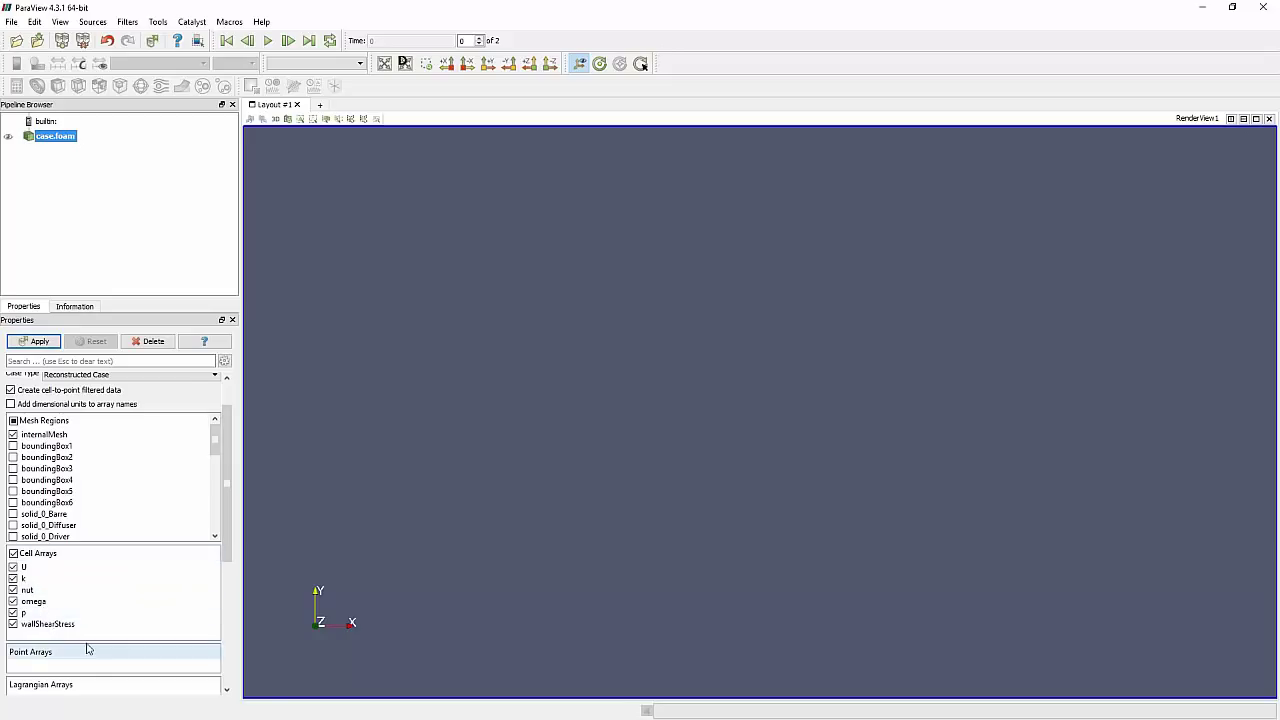
pyautogui.scroll(2, 227, 480)
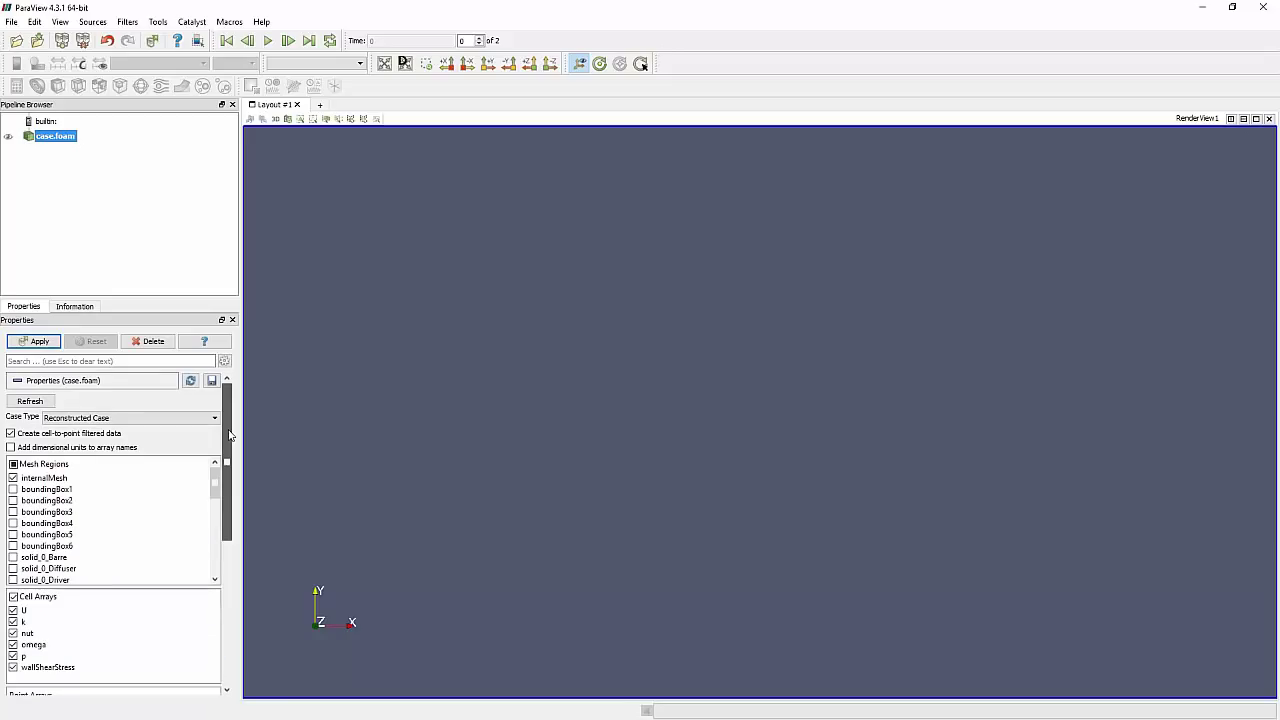
pyautogui.click(13, 465)
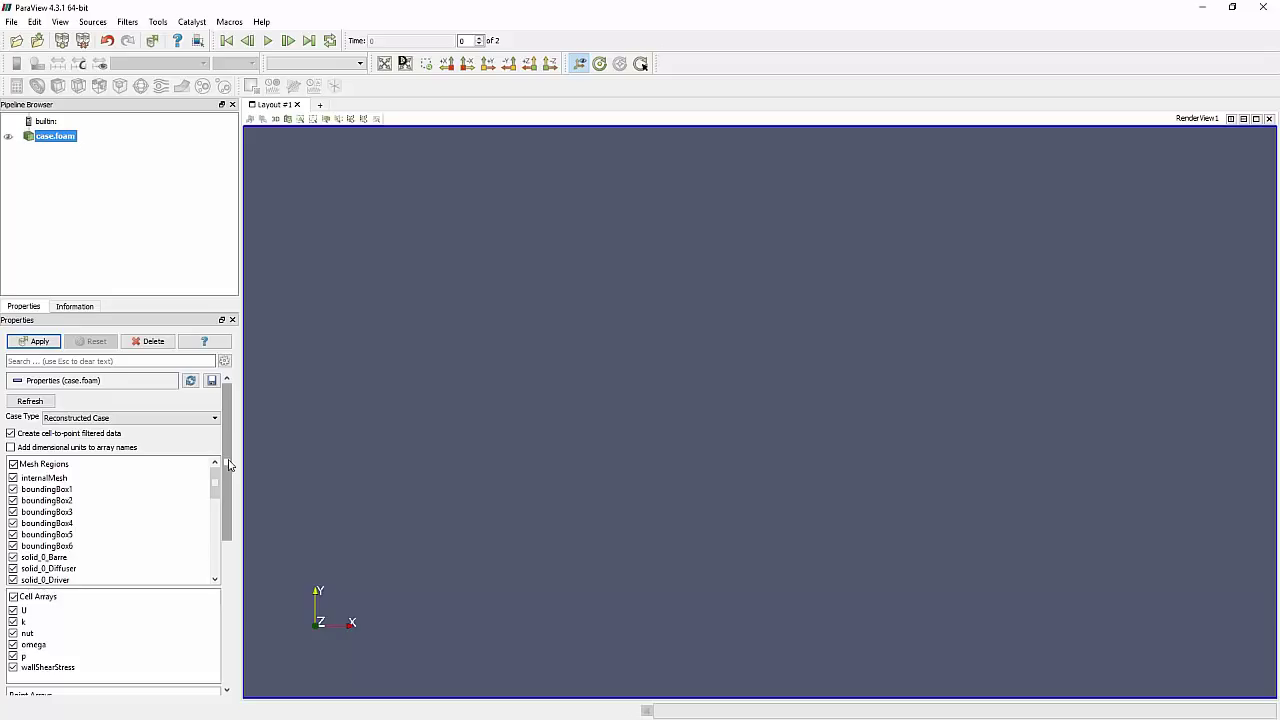
pyautogui.moveTo(229, 464)
pyautogui.mouseDown()
pyautogui.moveTo(214, 523)
pyautogui.moveTo(214, 478)
pyautogui.mouseUp()
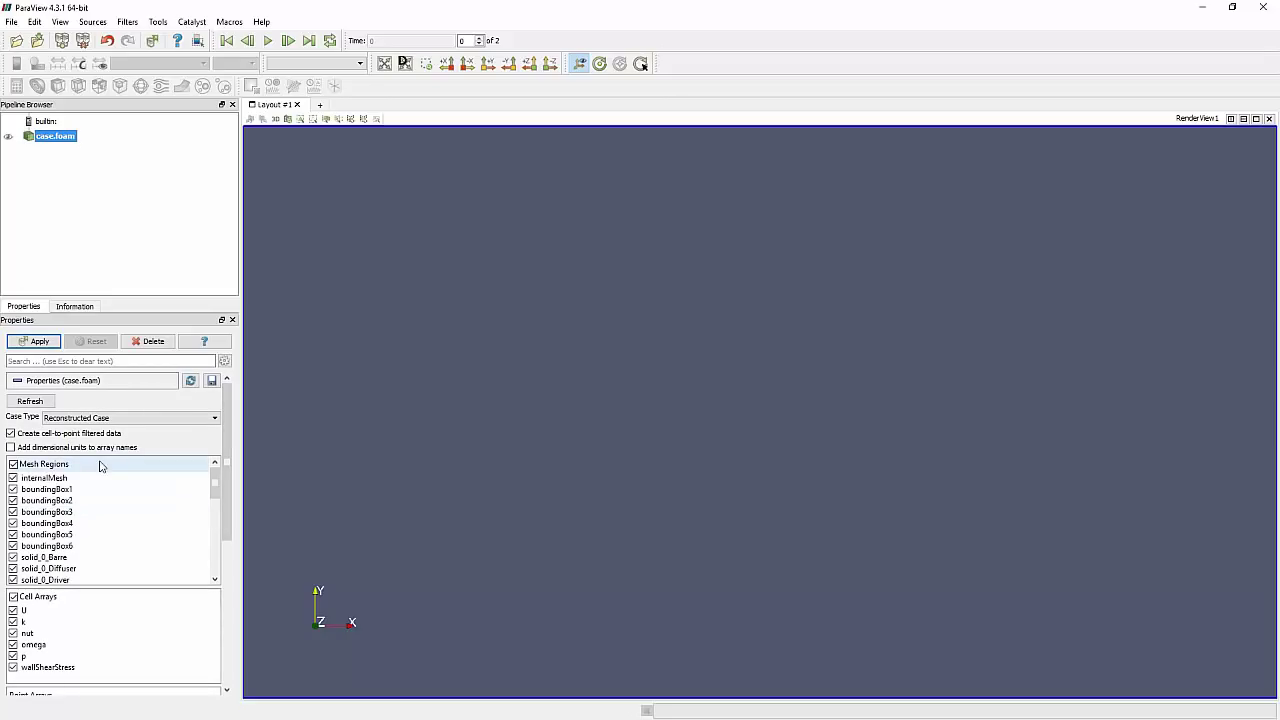
pyautogui.moveTo(215, 478); pyautogui.dragTo(212, 513)
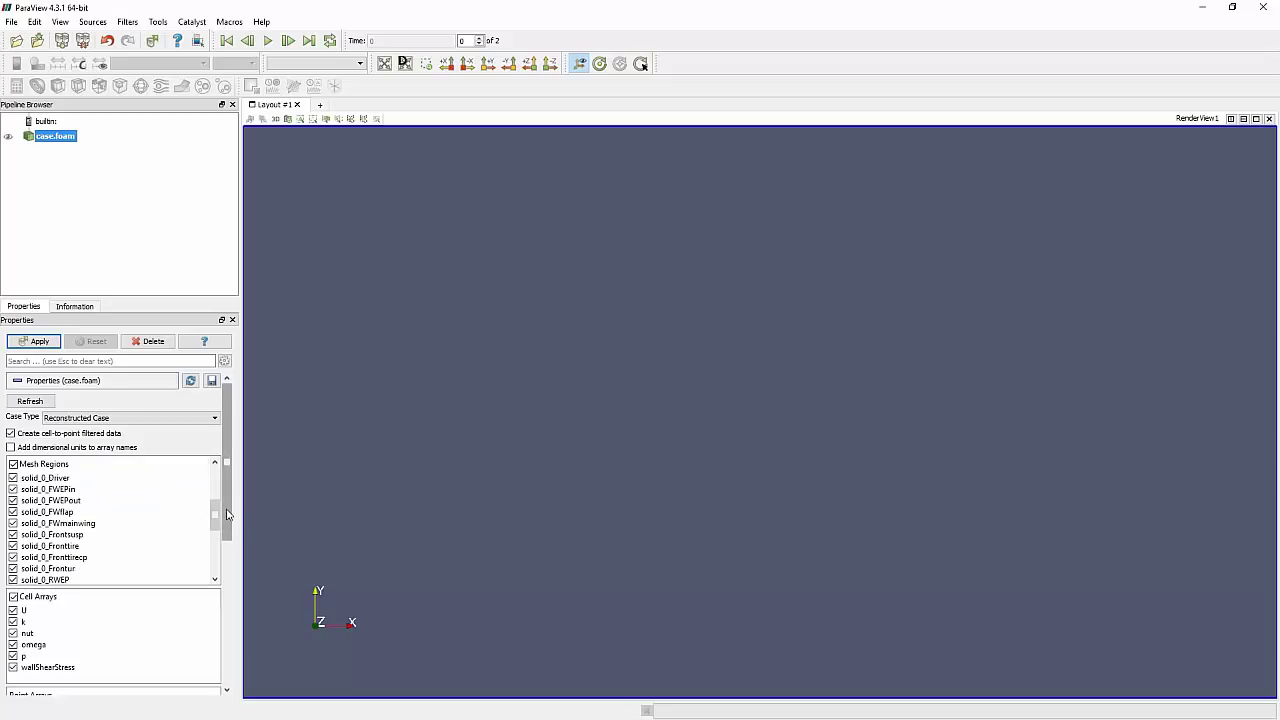
pyautogui.moveTo(214, 514); pyautogui.dragTo(214, 469)
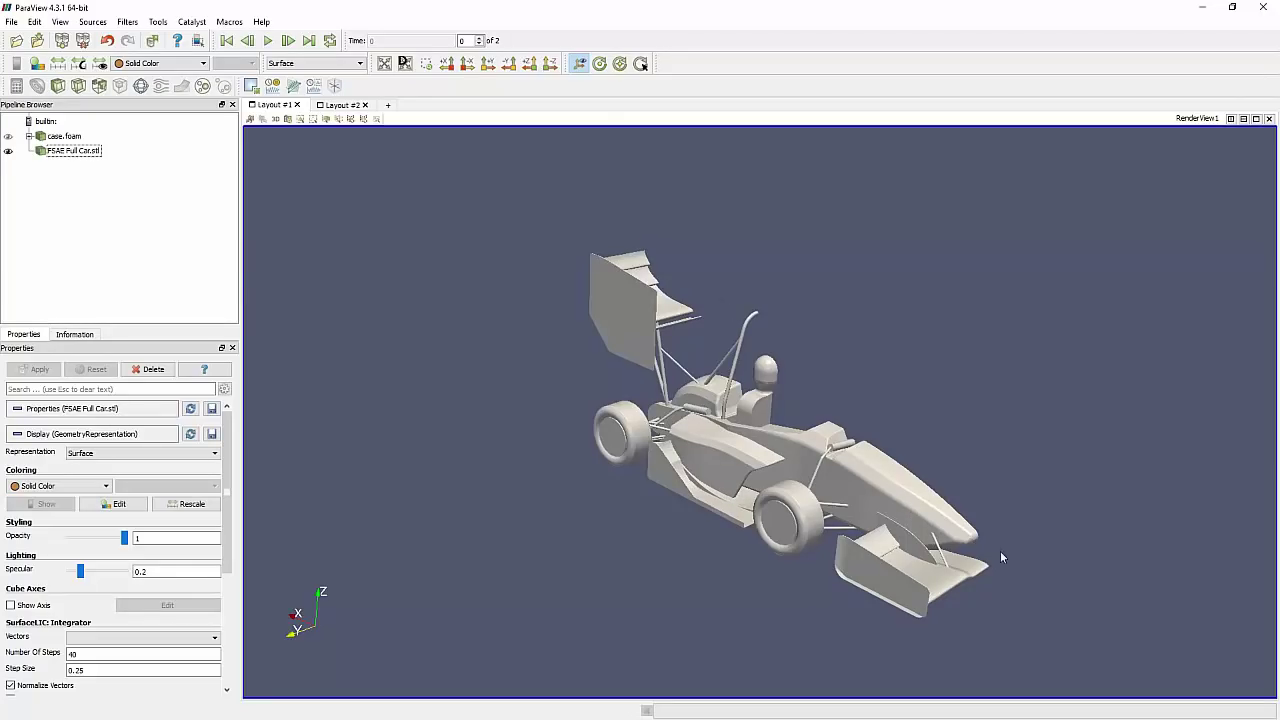
# Examine the FSAE Full Car.stl geometry from several angles and distances
pyautogui.moveTo(1001, 554); pyautogui.dragTo(638, 297, button='right')
pyautogui.moveTo(805, 506); pyautogui.dragTo(469, 261, button='right')
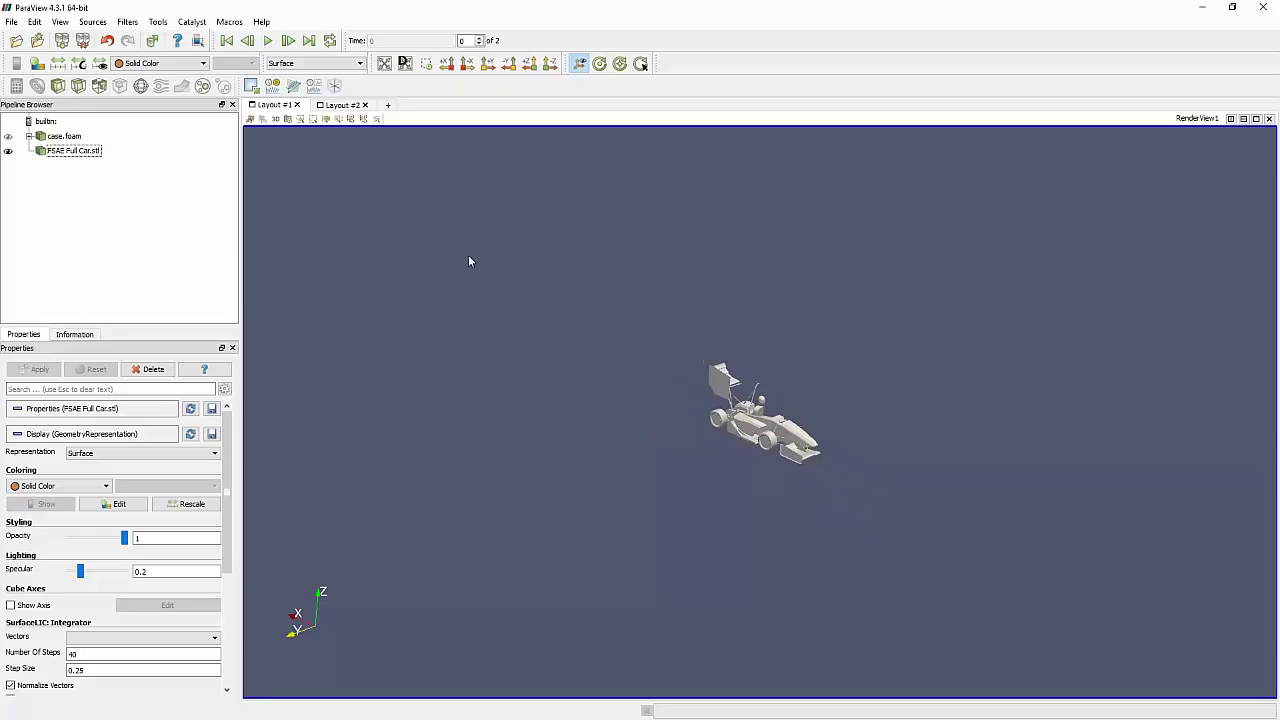
pyautogui.moveTo(969, 584); pyautogui.dragTo(537, 263, button='right')
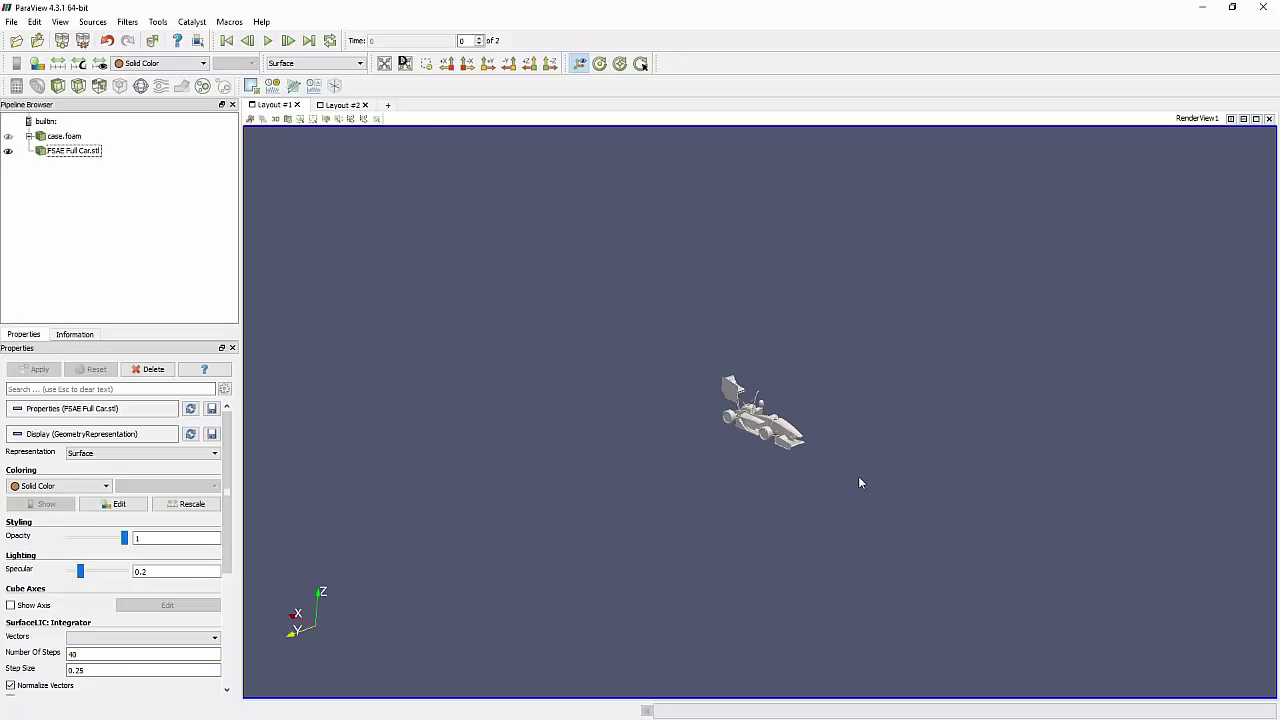
pyautogui.moveTo(762, 398); pyautogui.dragTo(779, 615, button='right')
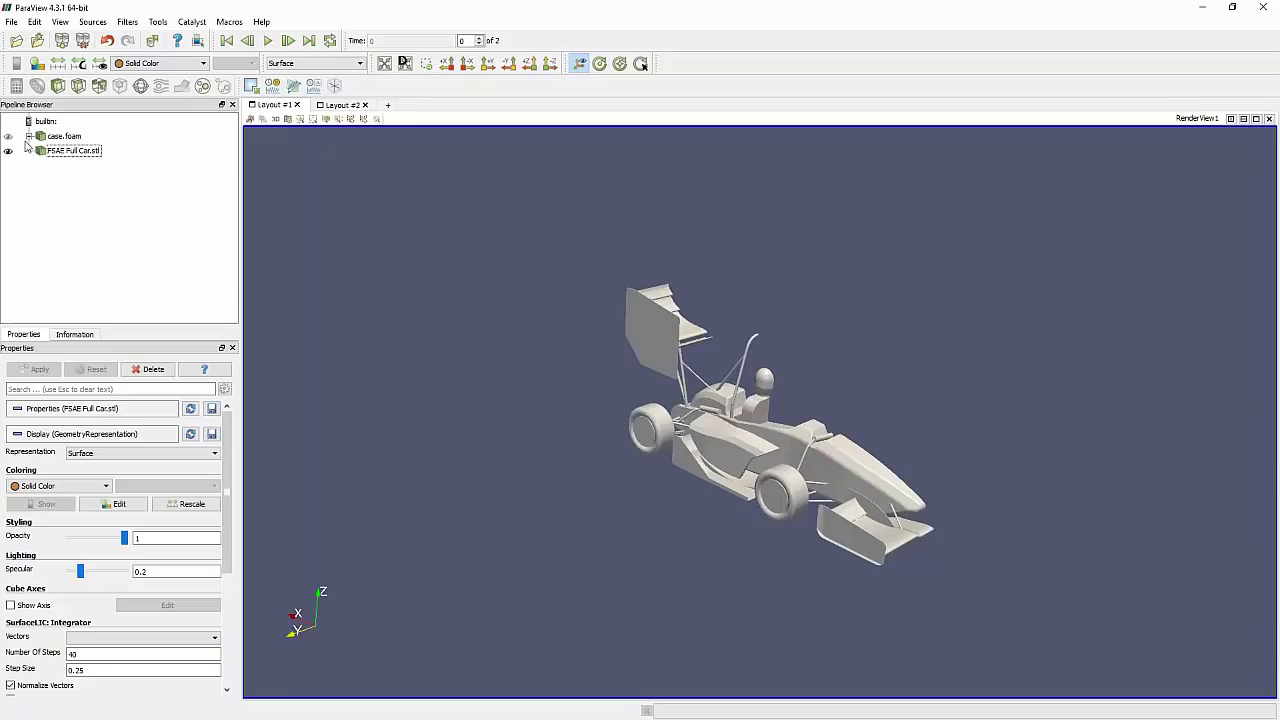
pyautogui.click(66, 152)
pyautogui.moveTo(745, 495); pyautogui.dragTo(663, 440)
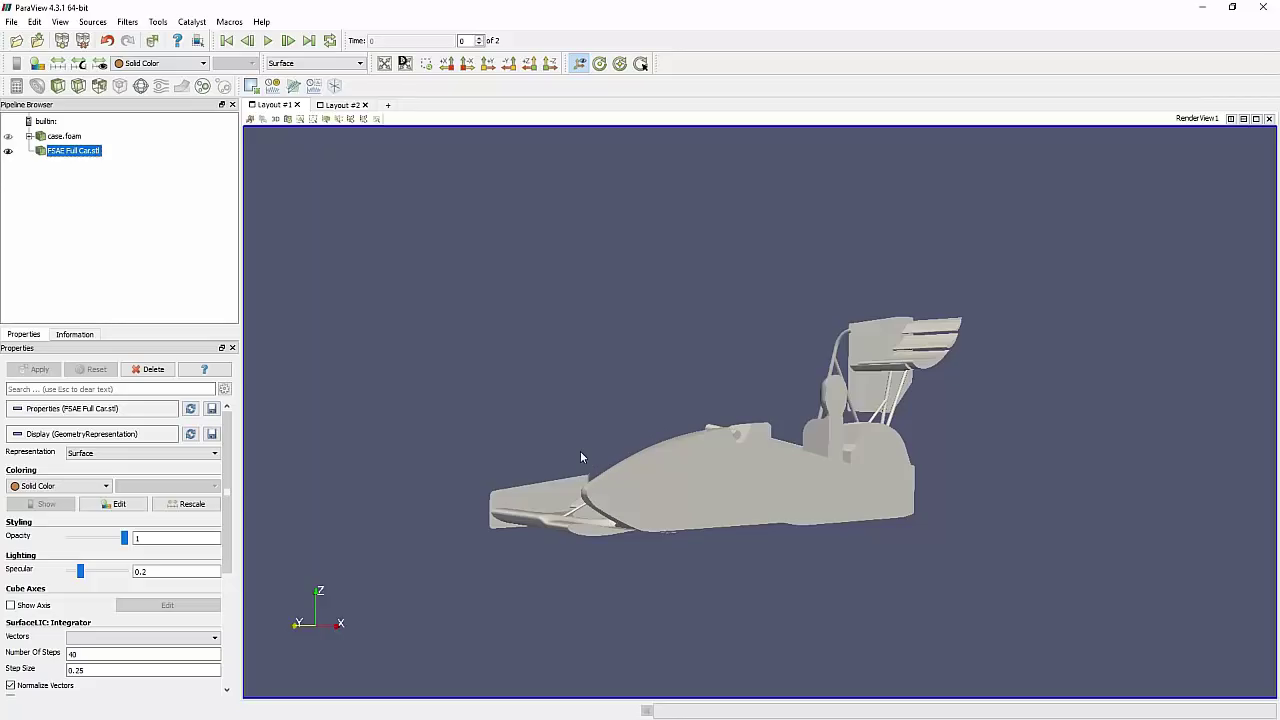
pyautogui.moveTo(580, 457); pyautogui.dragTo(741, 484)
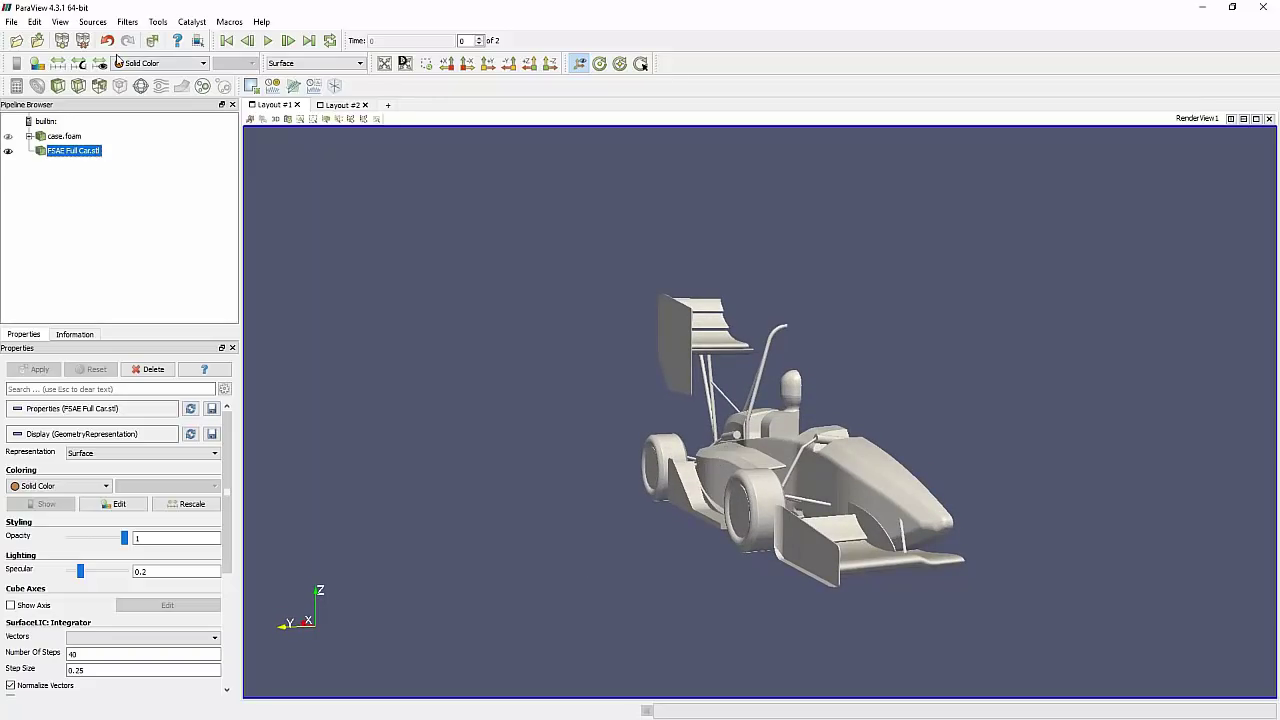
# Try to open FSAE Full Car.stl from the FSAE-Session-2-Sim folder
pyautogui.click(16, 42)
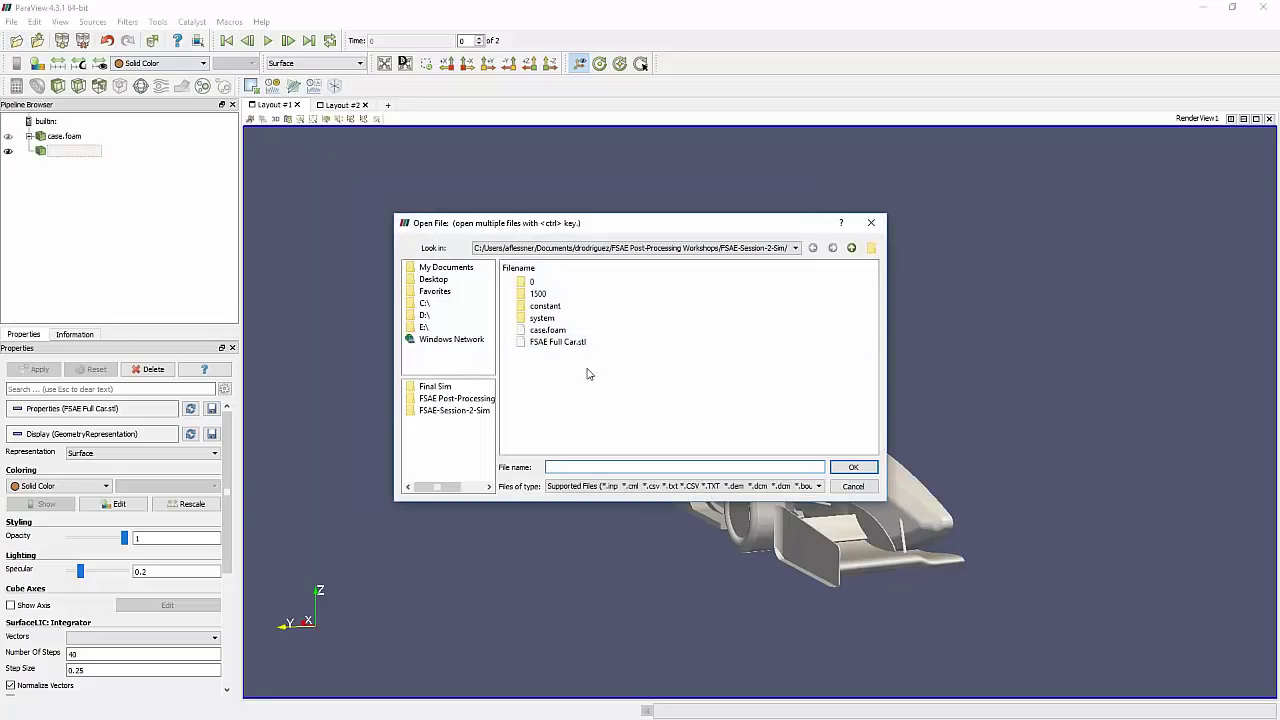
pyautogui.click(578, 343)
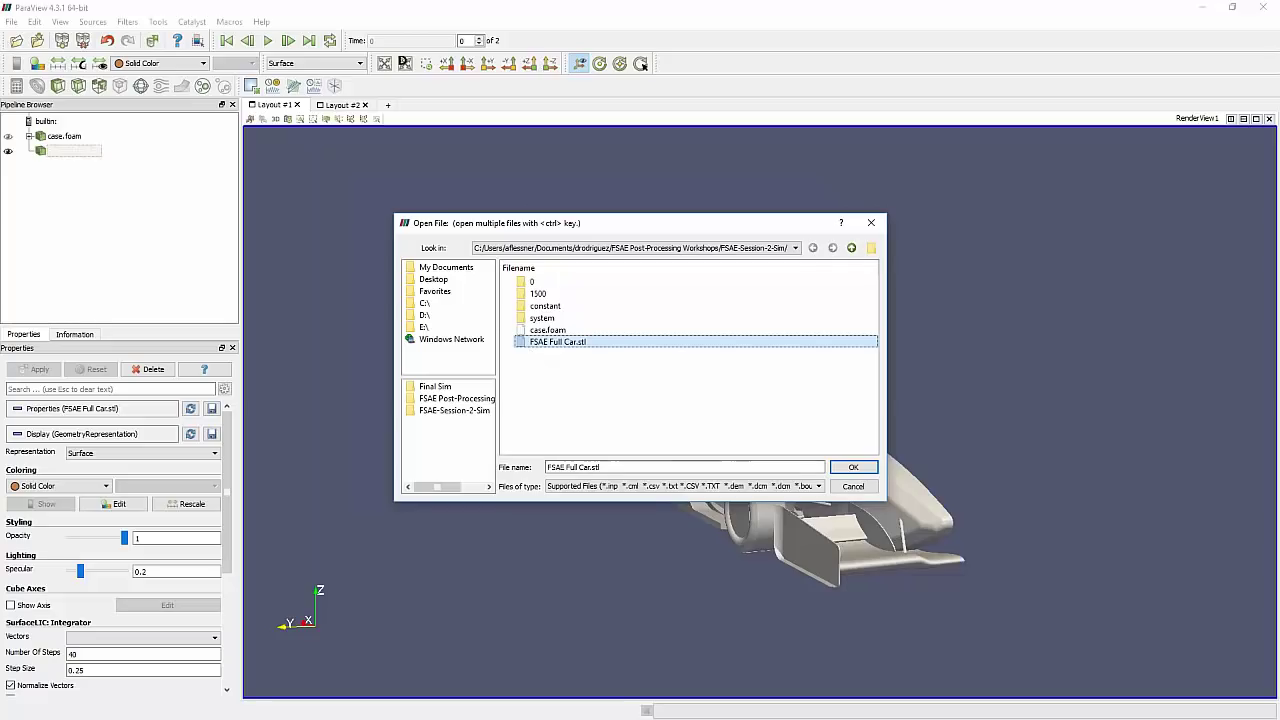
pyautogui.click(853, 467)
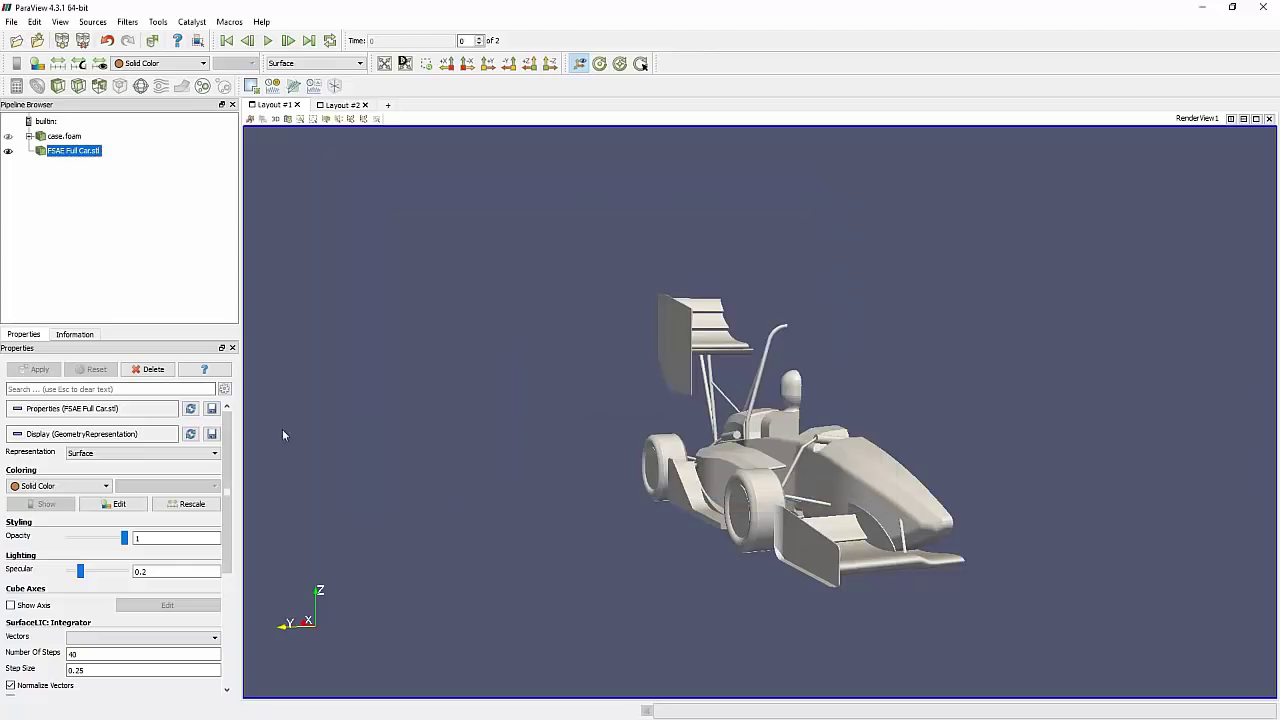
# Expand case.foam in the pipeline and review its mesh regions and the block selection of ExtractBlock - FLUID
pyautogui.moveTo(662, 462); pyautogui.dragTo(700, 470)
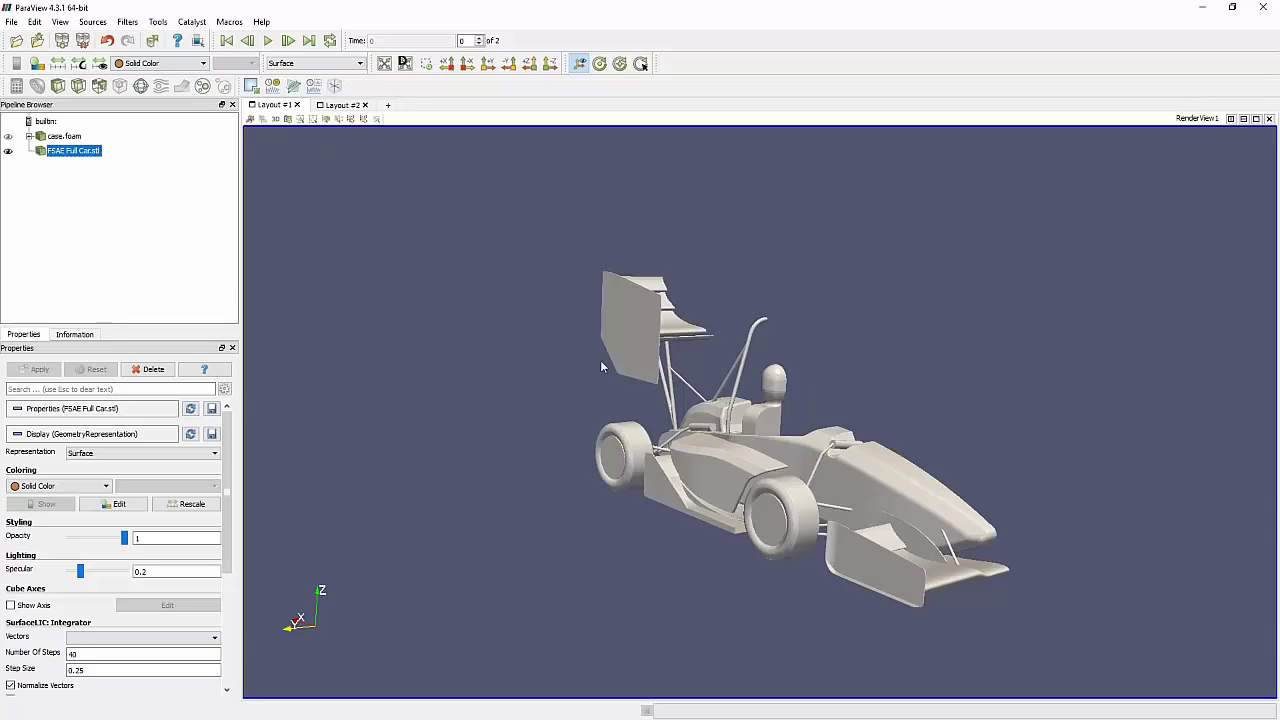
pyautogui.click(29, 137)
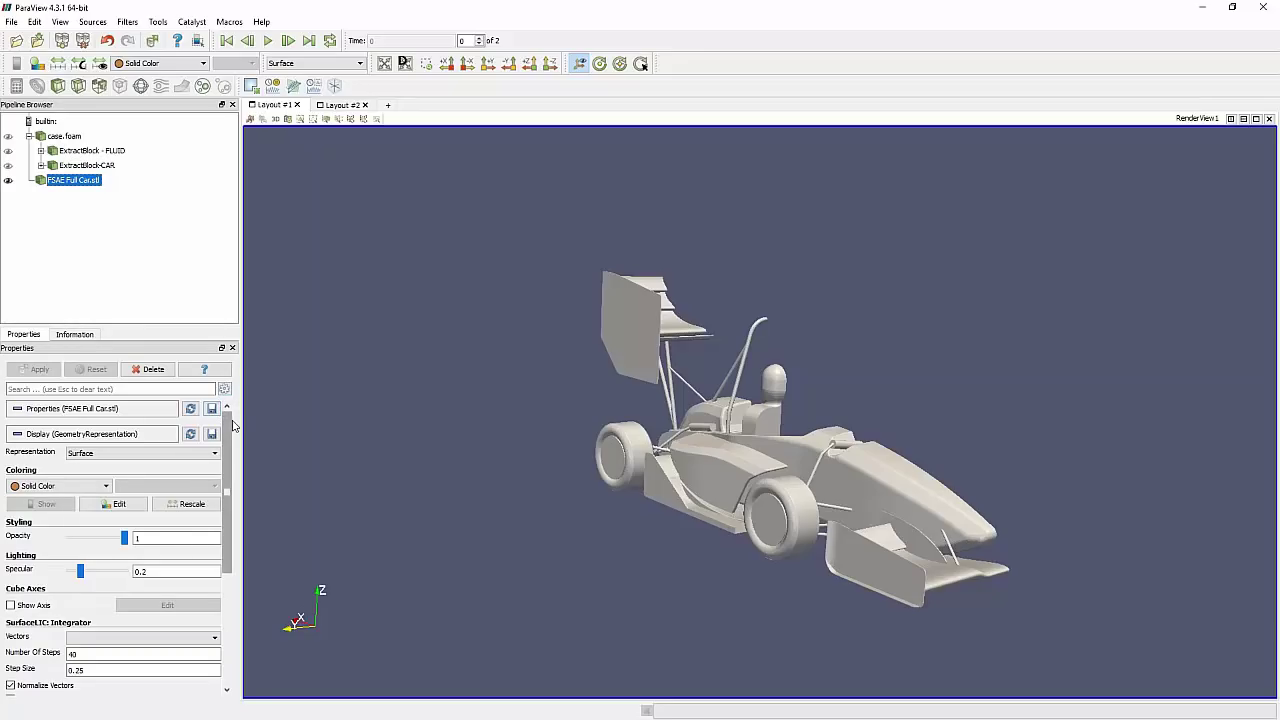
pyautogui.click(66, 137)
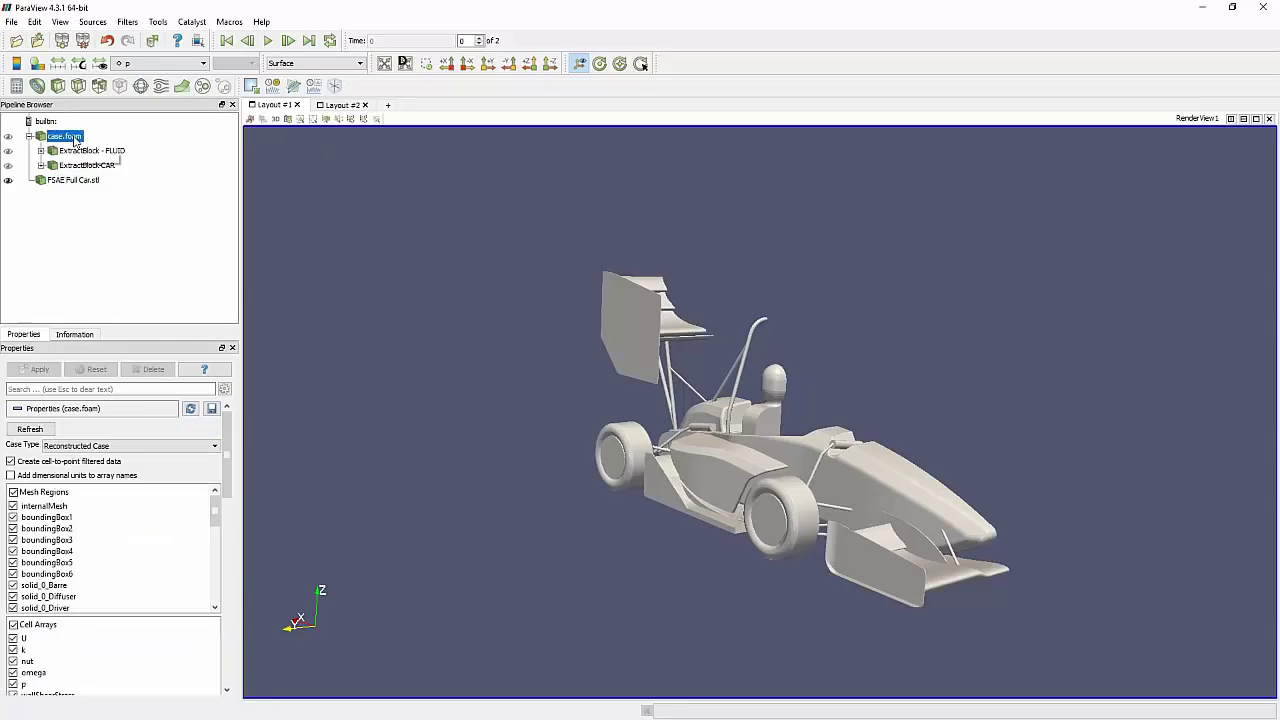
pyautogui.moveTo(216, 511)
pyautogui.mouseDown()
pyautogui.moveTo(216, 548)
pyautogui.moveTo(216, 508)
pyautogui.mouseUp()
pyautogui.click(80, 152)
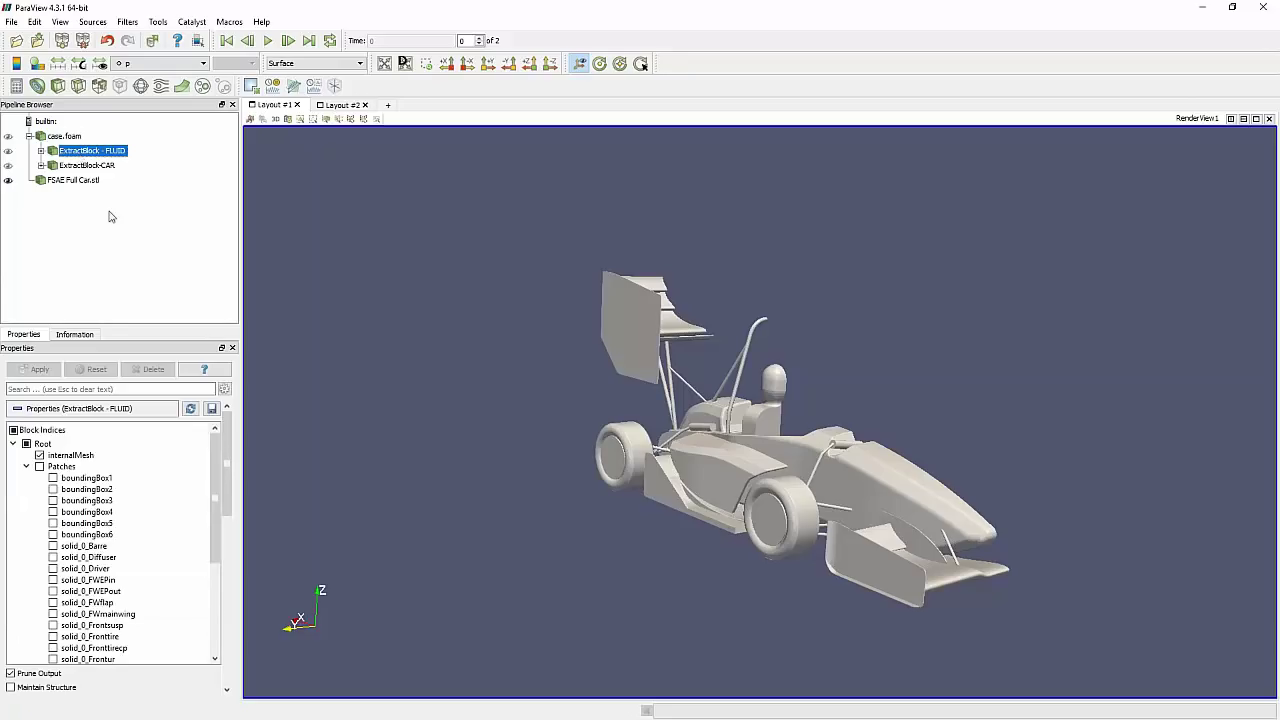
pyautogui.moveTo(219, 449)
pyautogui.mouseDown()
pyautogui.moveTo(219, 548)
pyautogui.moveTo(222, 440)
pyautogui.mouseUp()
# Locate the Extract Block filter in the alphabetical filter list with case.foam selected
pyautogui.click(66, 137)
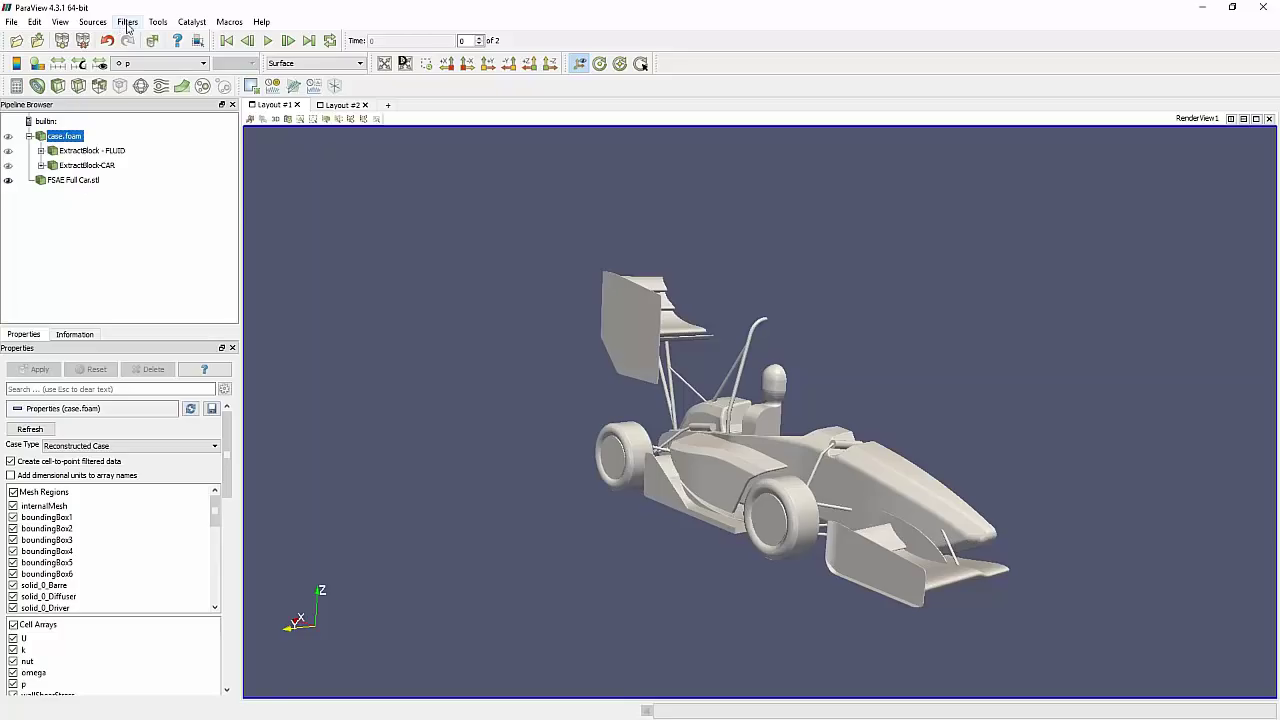
pyautogui.click(127, 24)
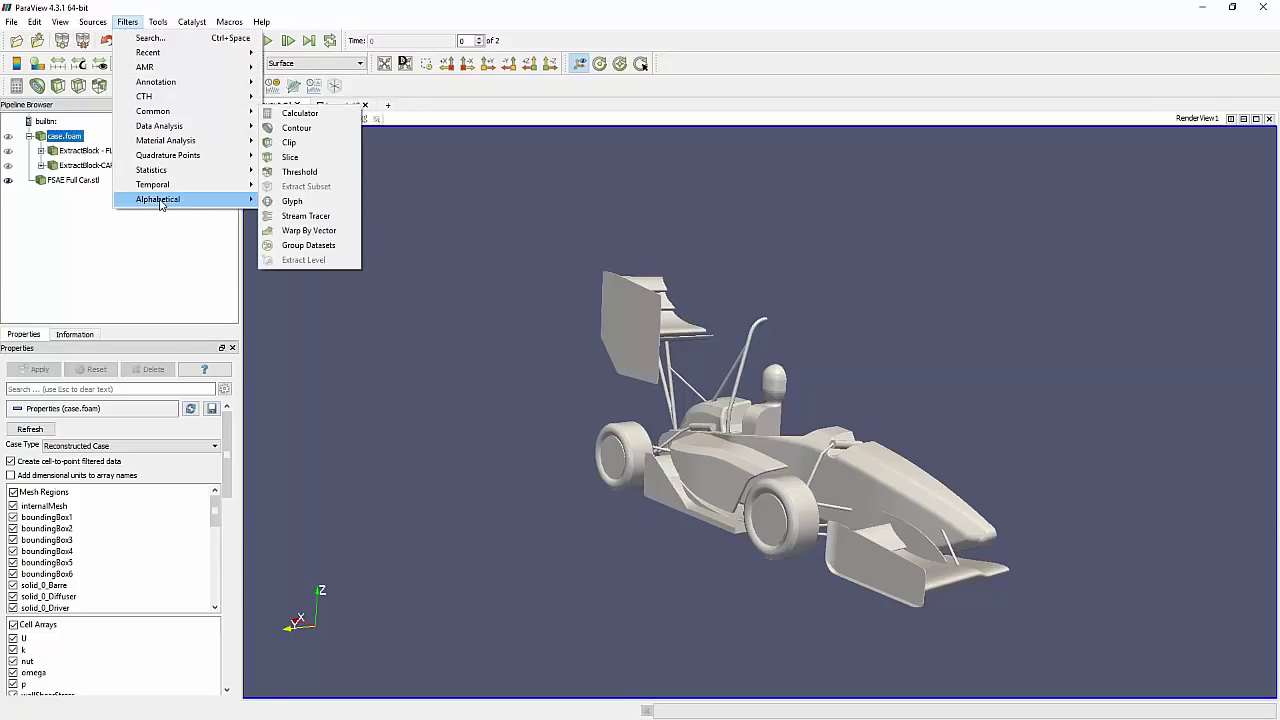
pyautogui.moveTo(160, 202)
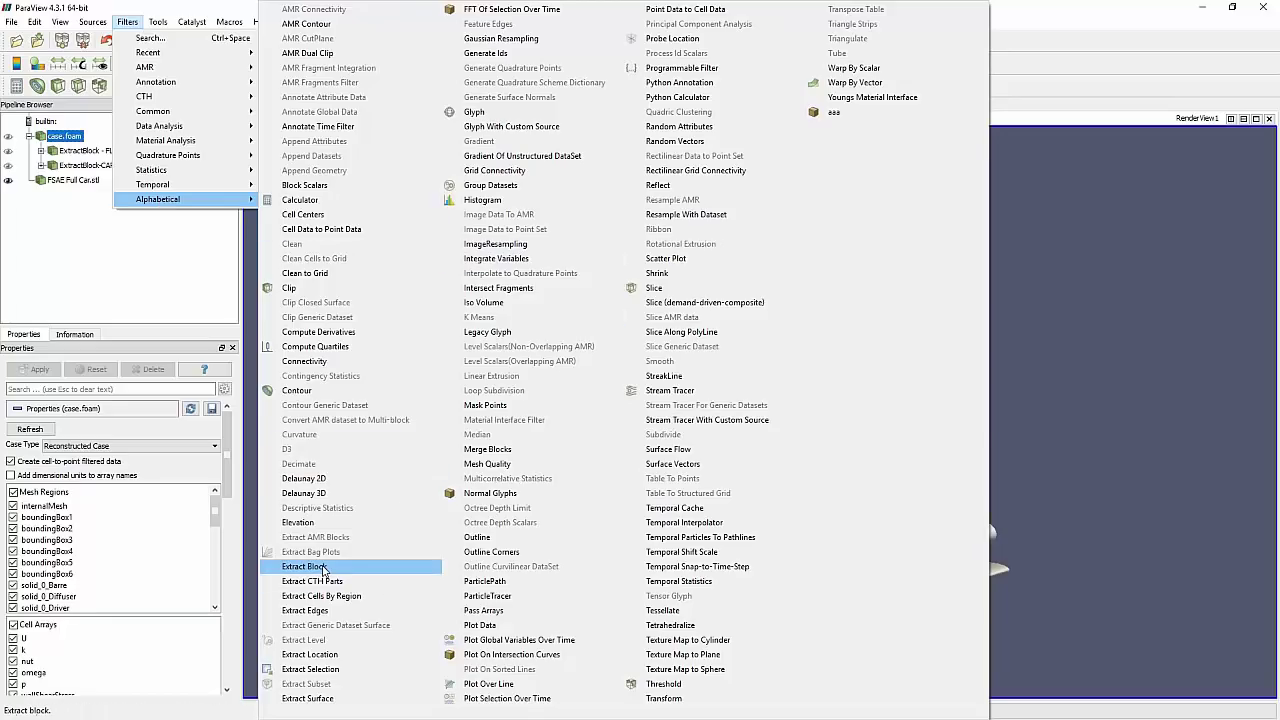
pyautogui.click(46, 258)
# Add an Extract Block filter to case.foam by searching the filters for "extrac"
pyautogui.click(71, 138)
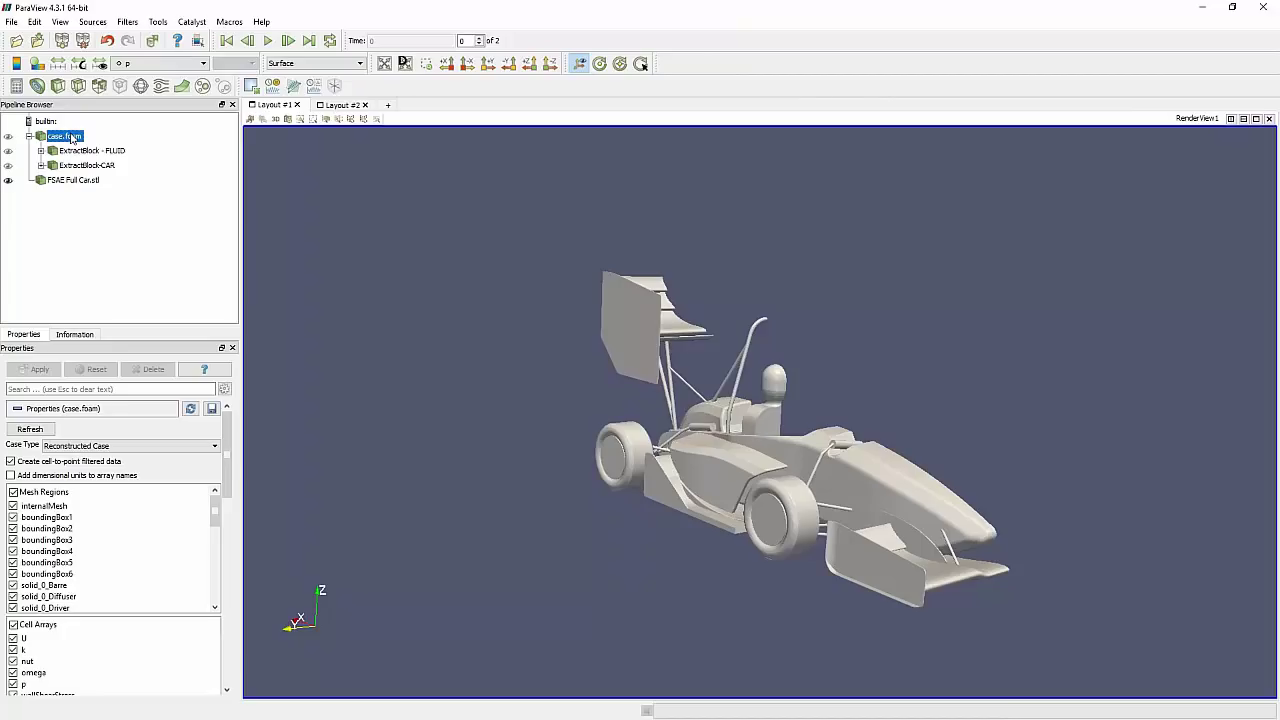
pyautogui.hotkey('ctrl', 'space')
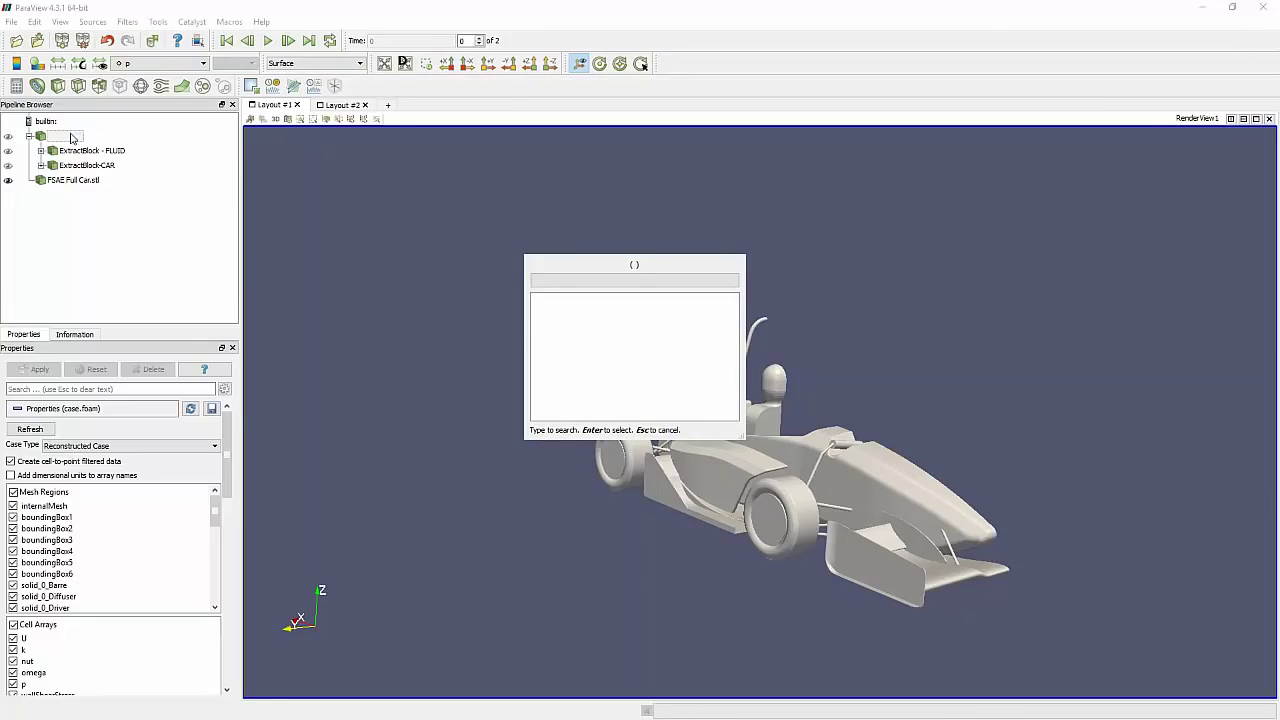
pyautogui.write('extrac')
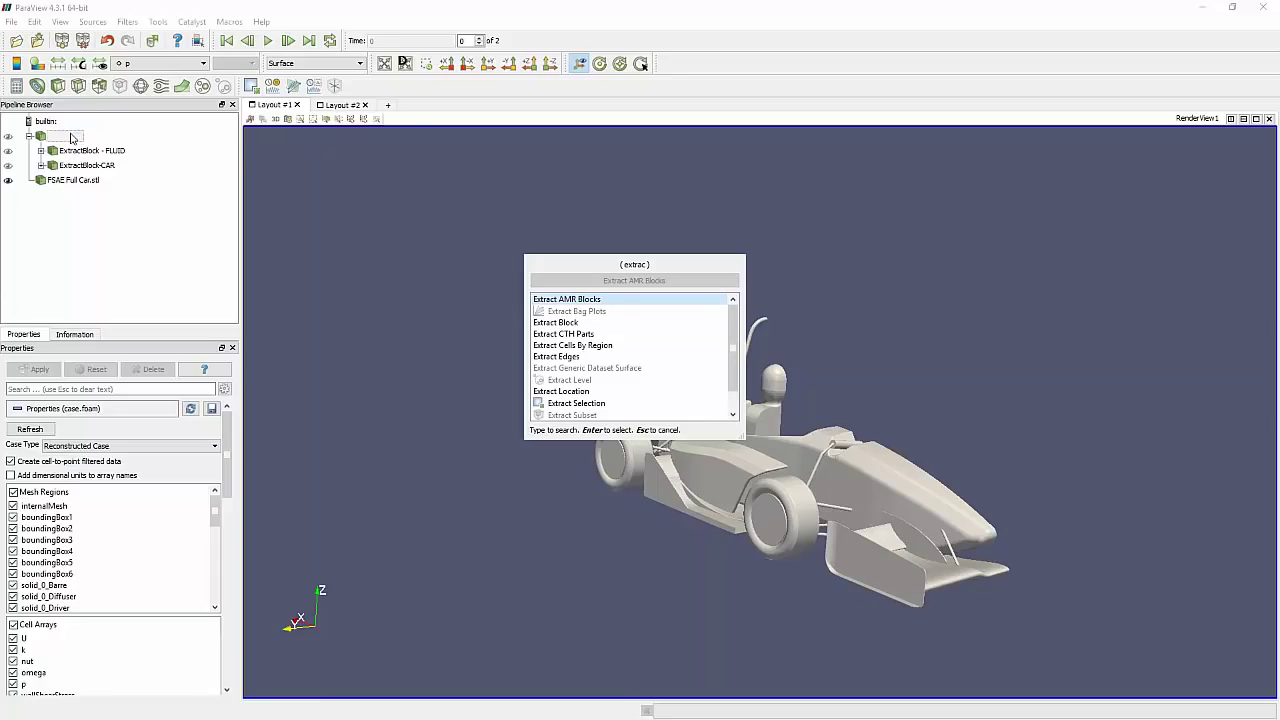
pyautogui.press('Down')
pyautogui.press('Down')
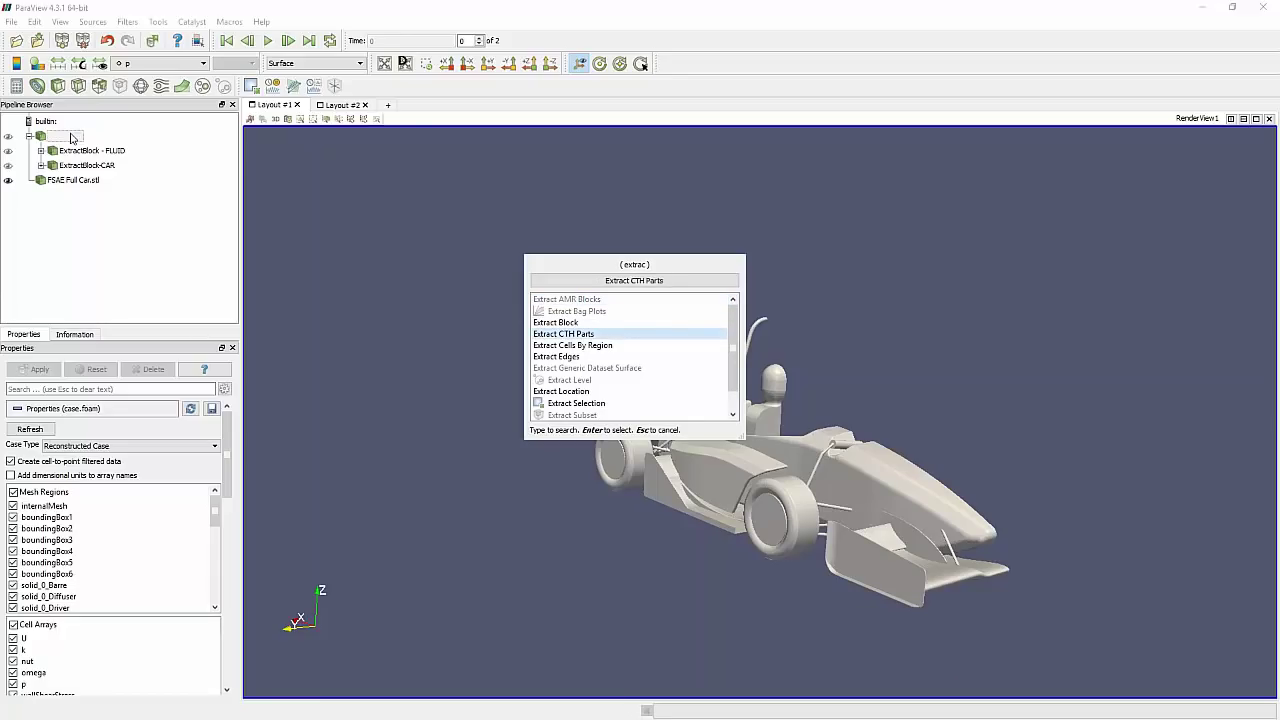
pyautogui.press('Up')
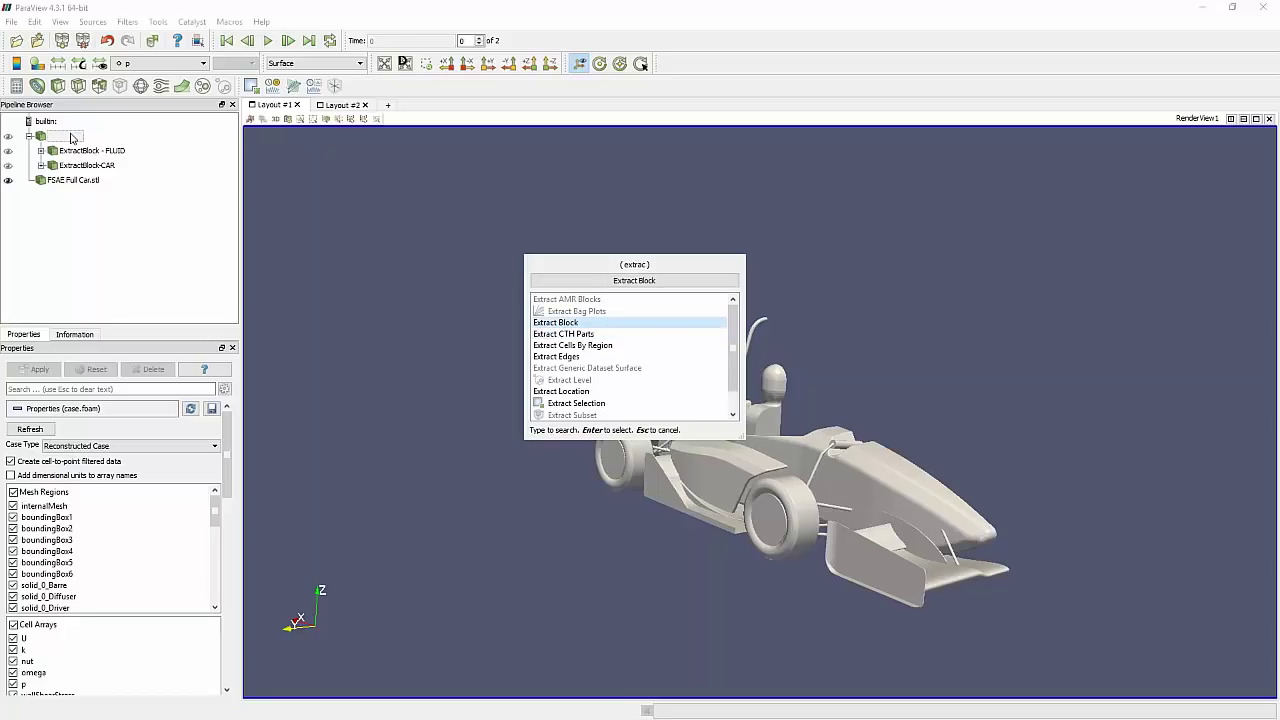
pyautogui.press('Down')
pyautogui.press('Down')
pyautogui.press('Up')
pyautogui.press('Up')
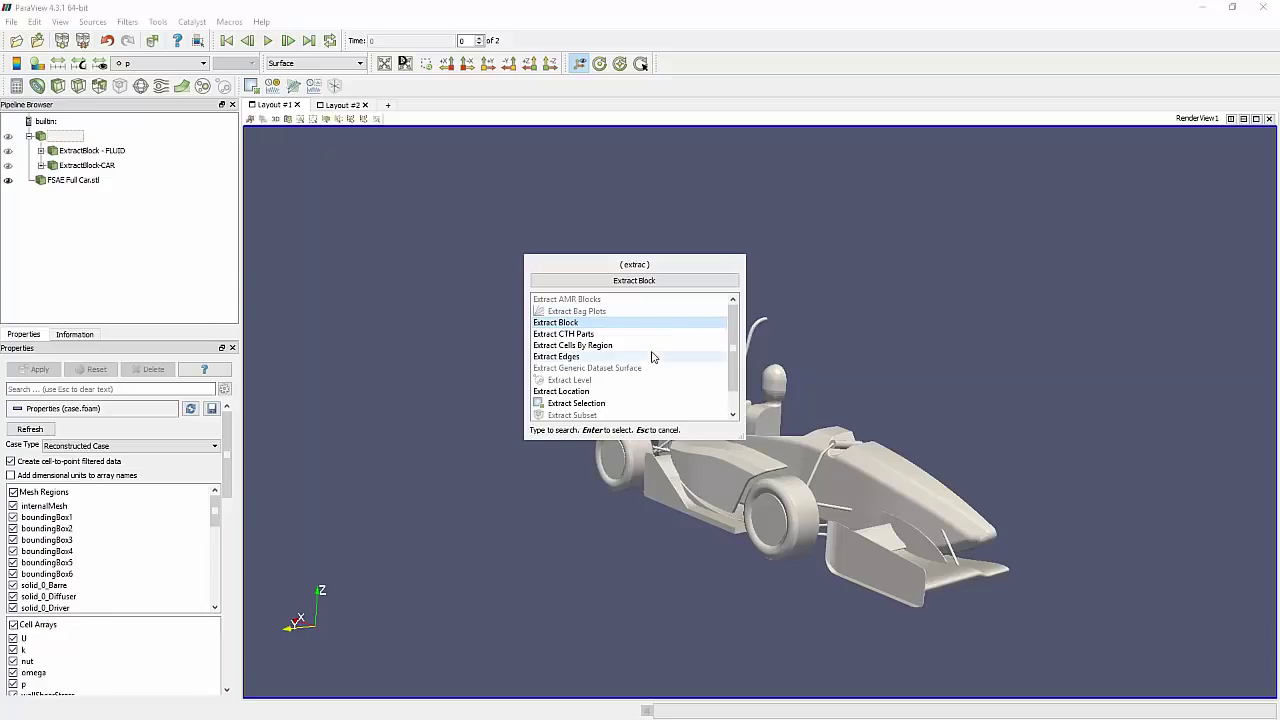
pyautogui.click(643, 281)
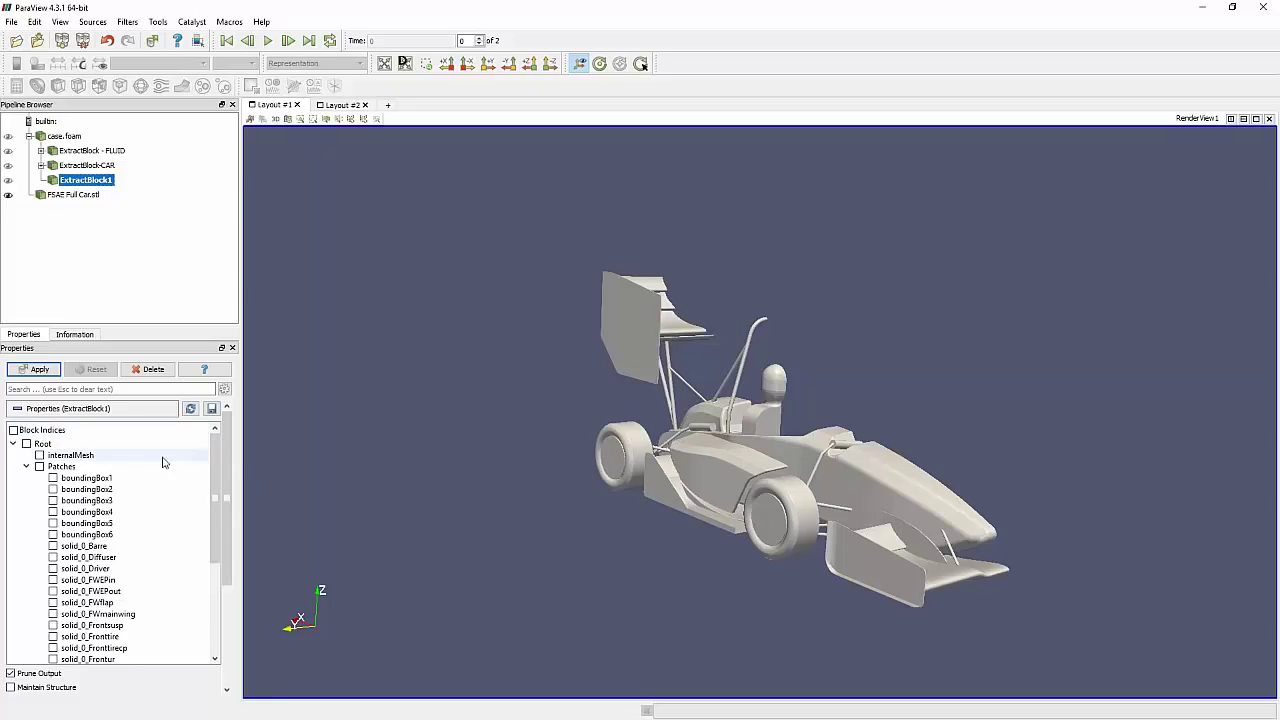
# Select only internalMesh in the new Extract Block filter's block indices, and delete the filter without applying it
pyautogui.moveTo(214, 455)
pyautogui.mouseDown()
pyautogui.moveTo(214, 497)
pyautogui.moveTo(212, 451)
pyautogui.mouseUp()
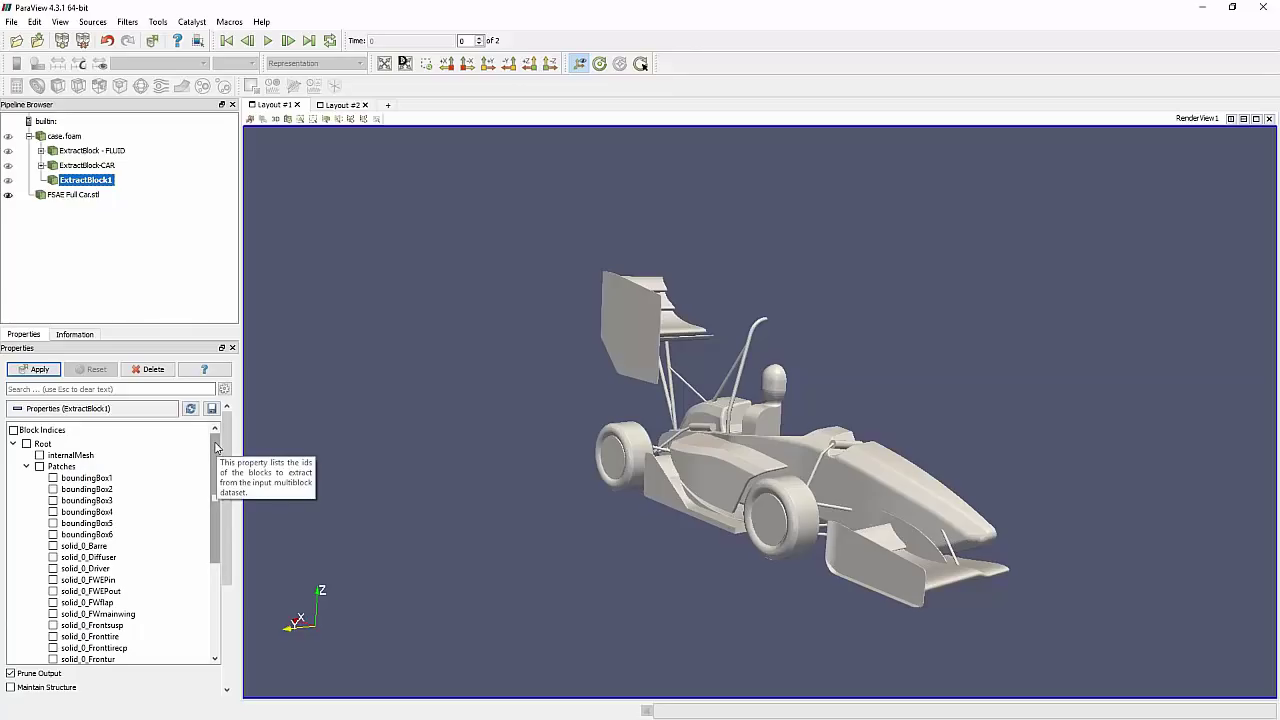
pyautogui.moveTo(215, 447)
pyautogui.mouseDown()
pyautogui.moveTo(214, 561)
pyautogui.moveTo(216, 443)
pyautogui.mouseUp()
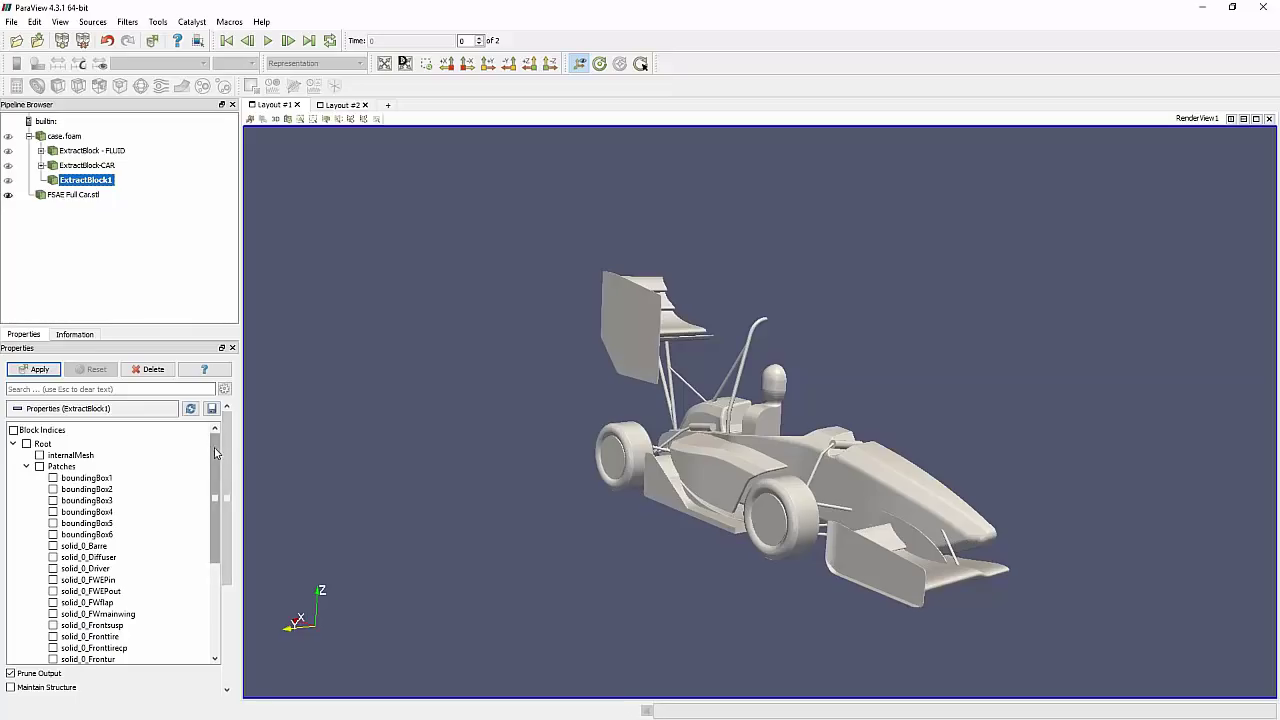
pyautogui.moveTo(215, 446)
pyautogui.mouseDown()
pyautogui.moveTo(204, 485)
pyautogui.moveTo(210, 442)
pyautogui.mouseUp()
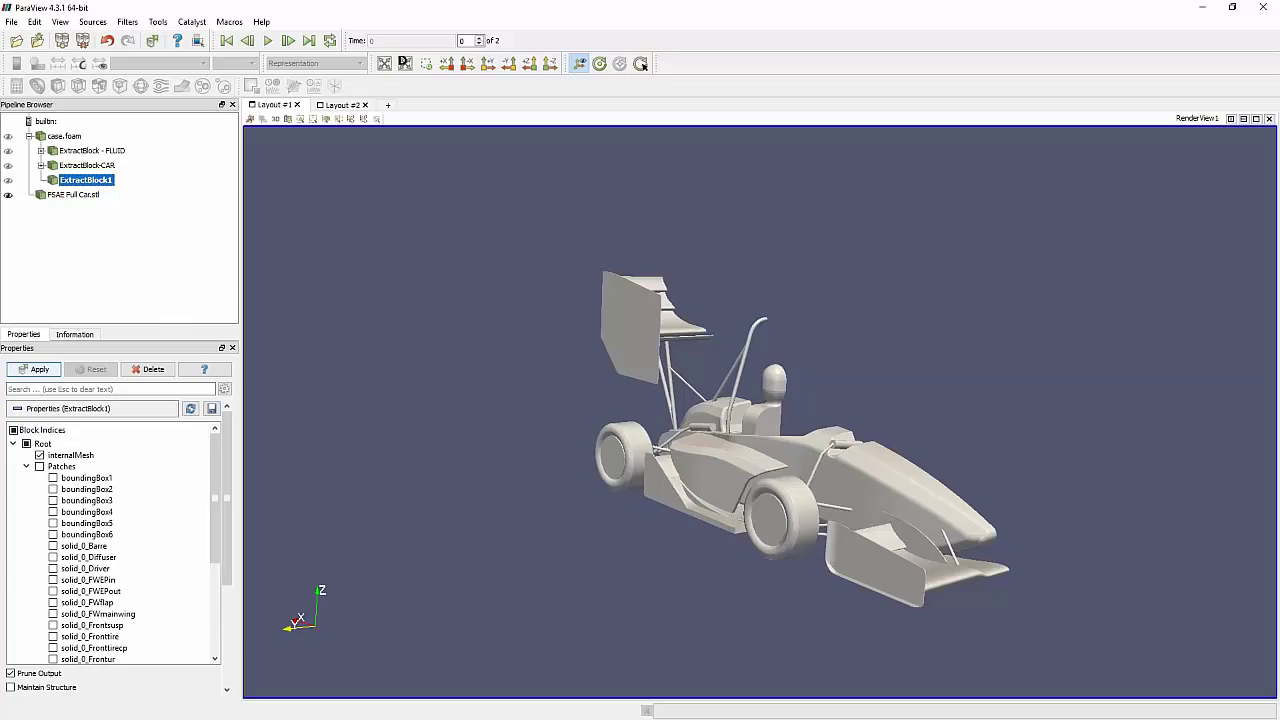
pyautogui.click(146, 370)
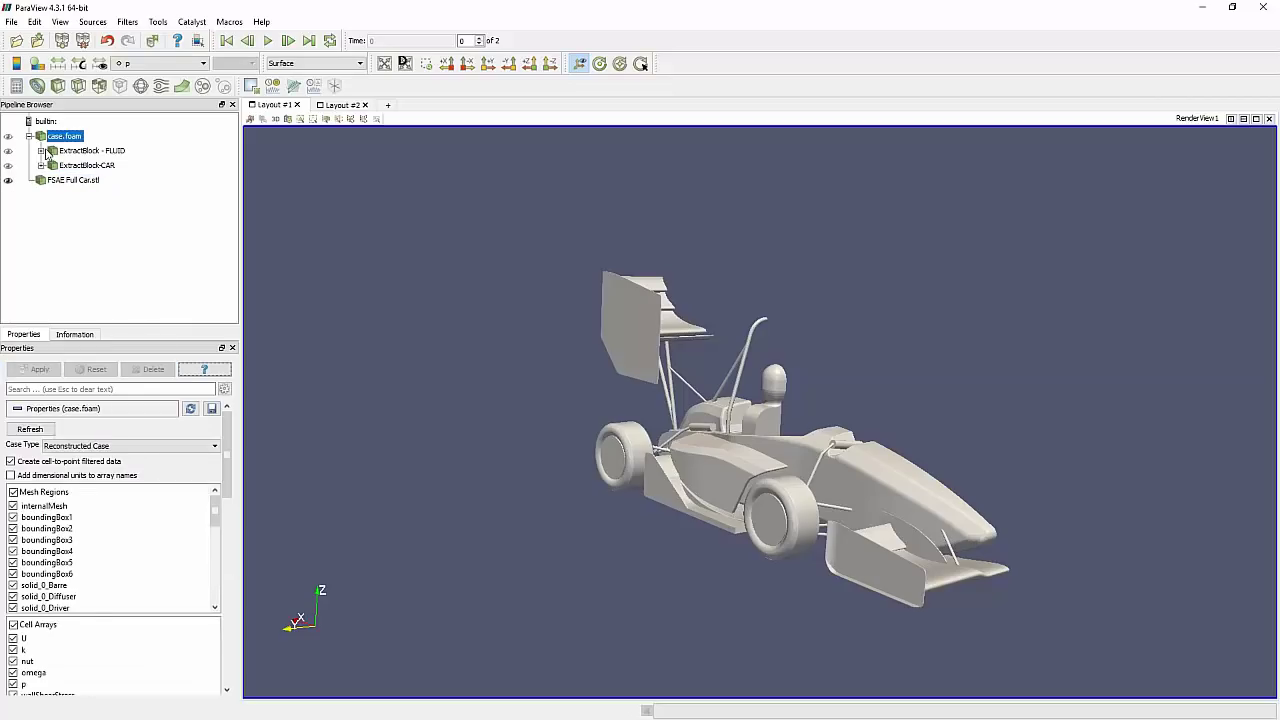
# Review the block selection of ExtractBlock - FLUID, its child filters and the plane settings of Slice1 - Fields
pyautogui.click(80, 150)
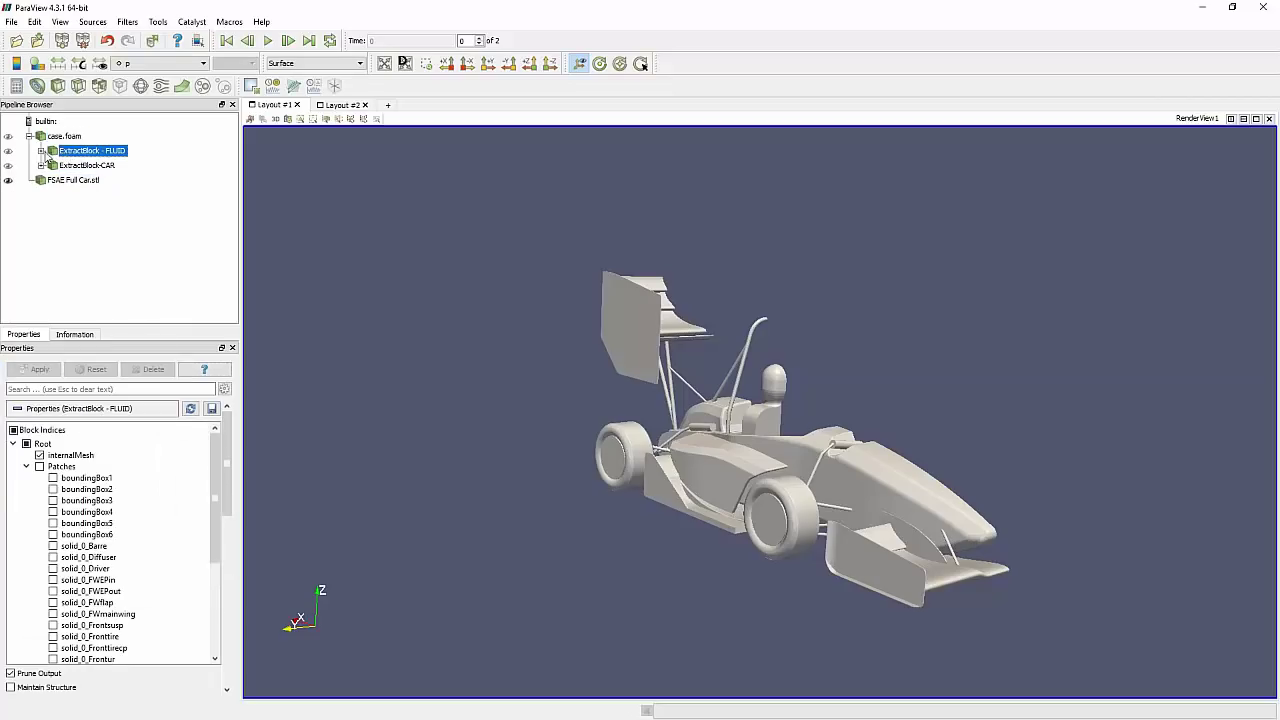
pyautogui.scroll(-6, 517, 437)
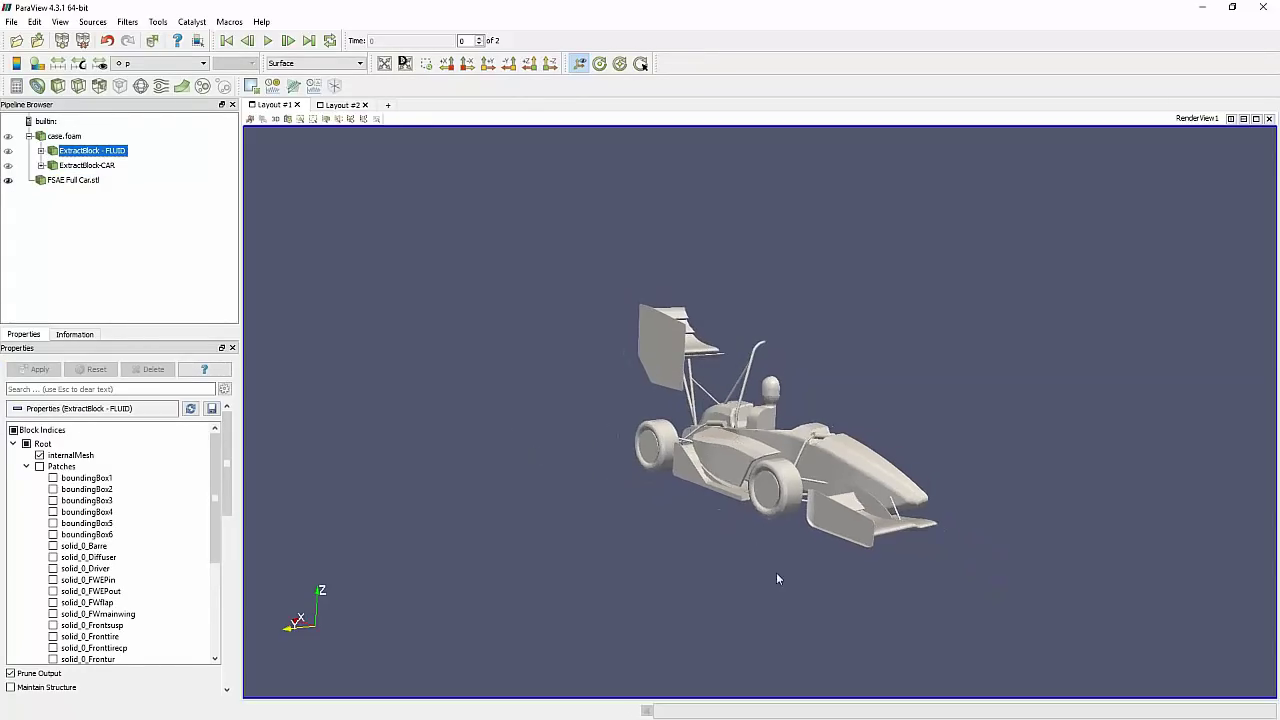
pyautogui.scroll(-3, 699, 537)
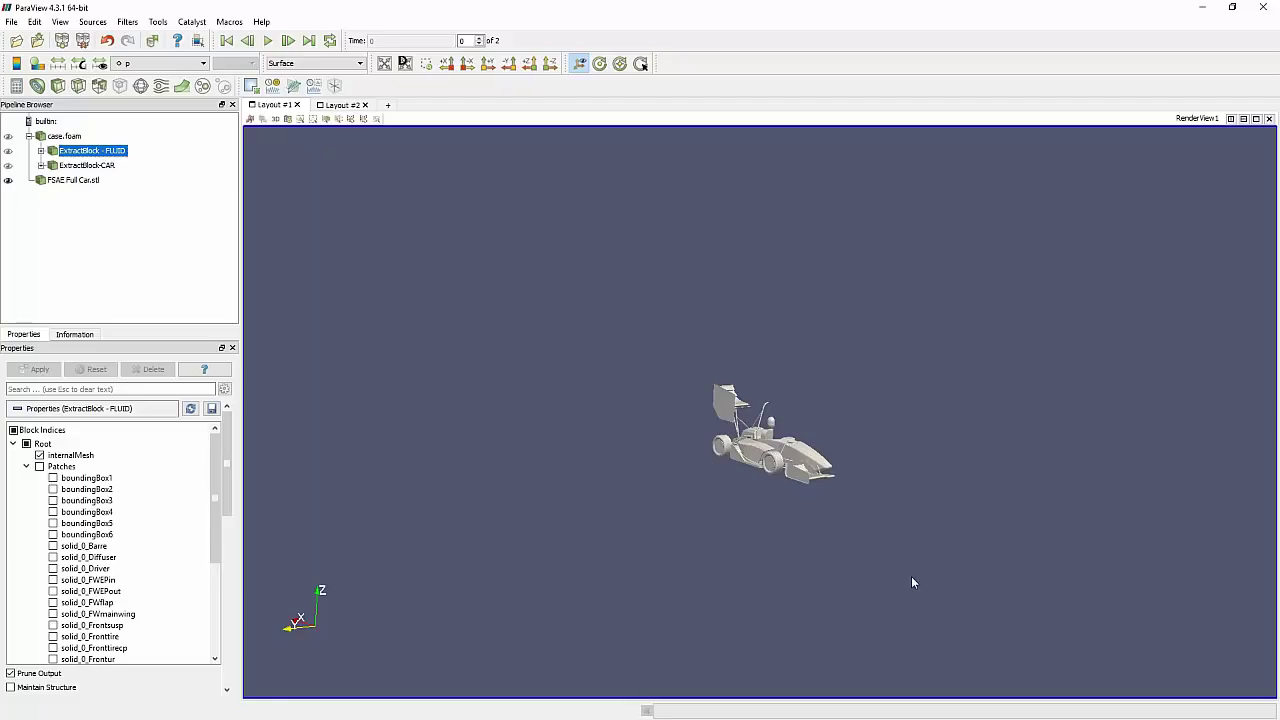
pyautogui.click(41, 151)
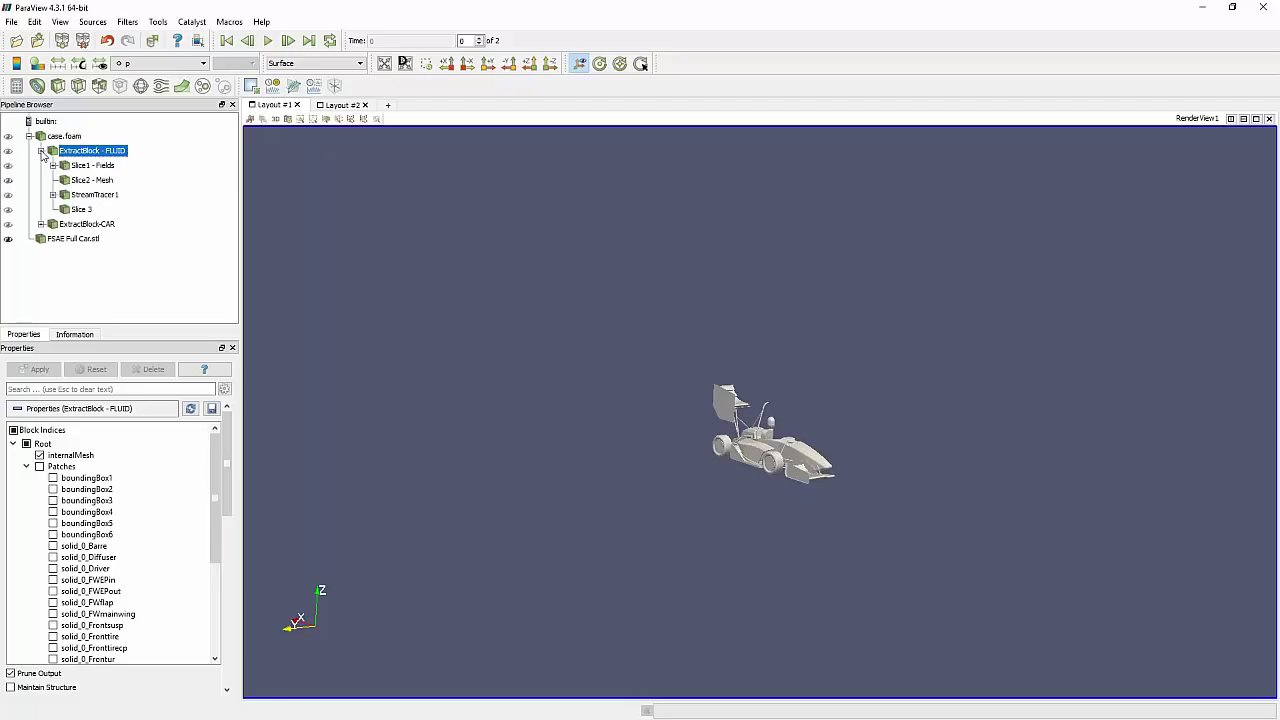
pyautogui.click(41, 151)
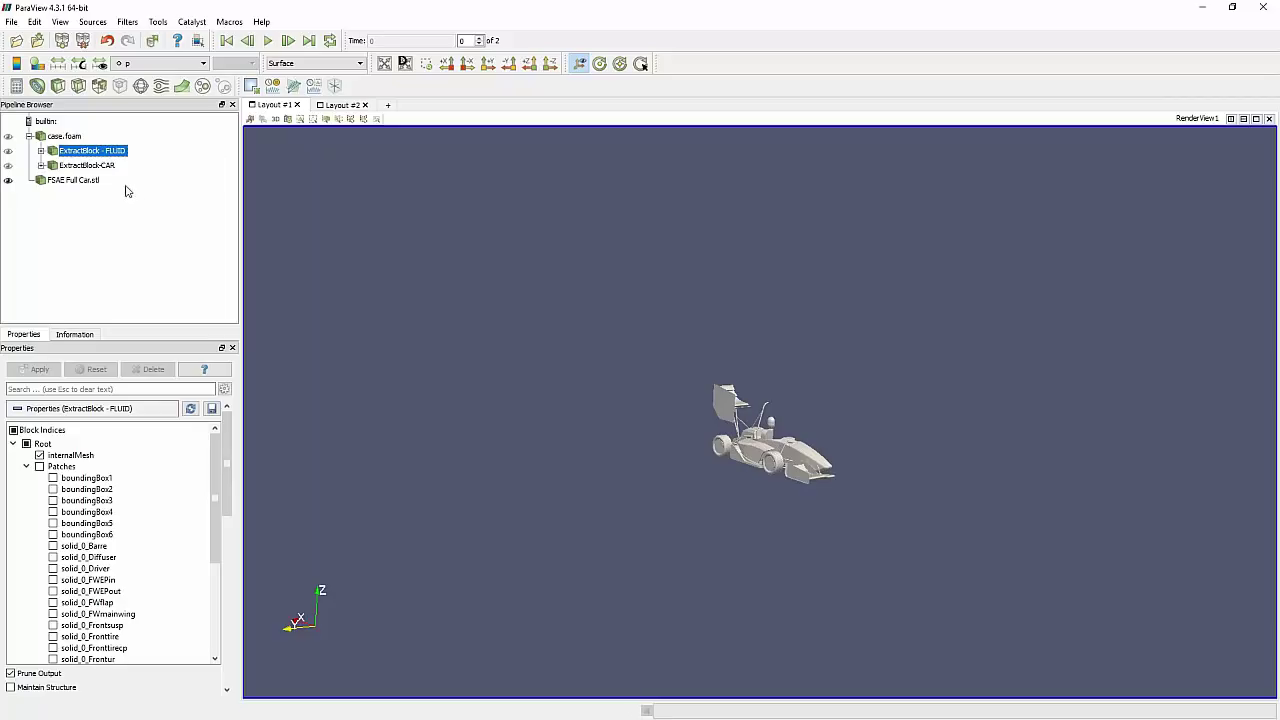
pyautogui.click(40, 150)
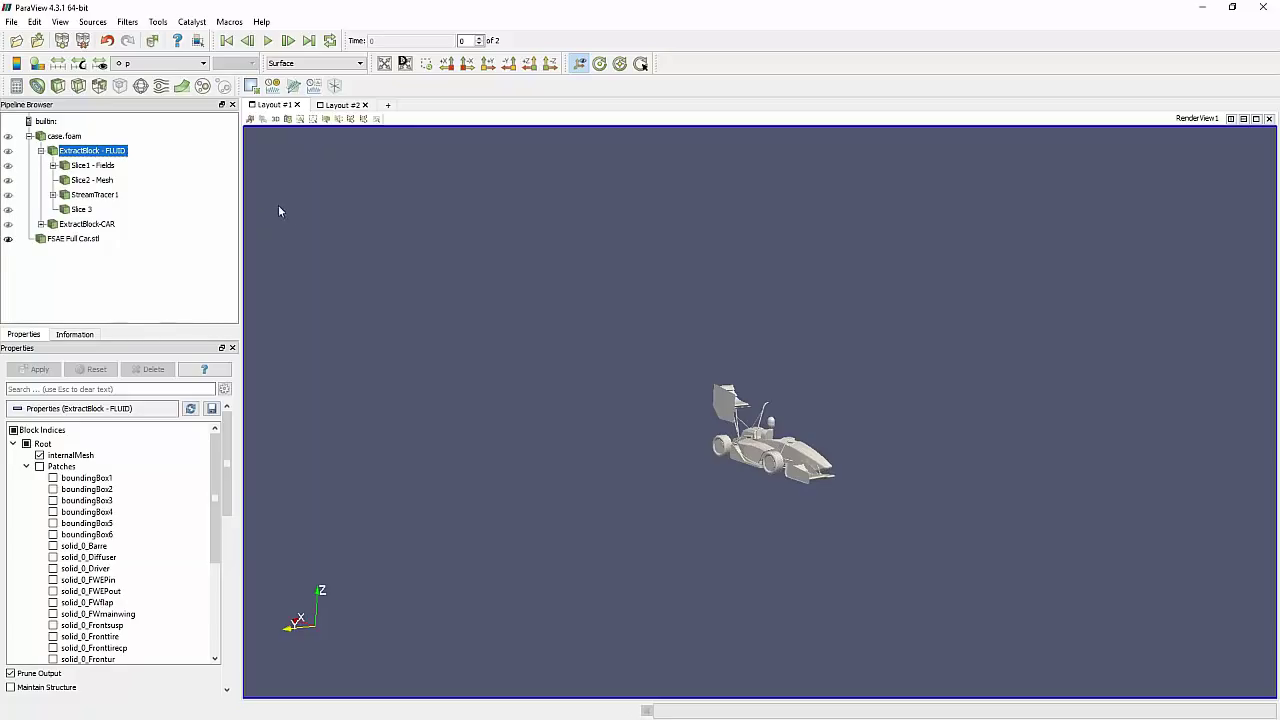
pyautogui.click(93, 165)
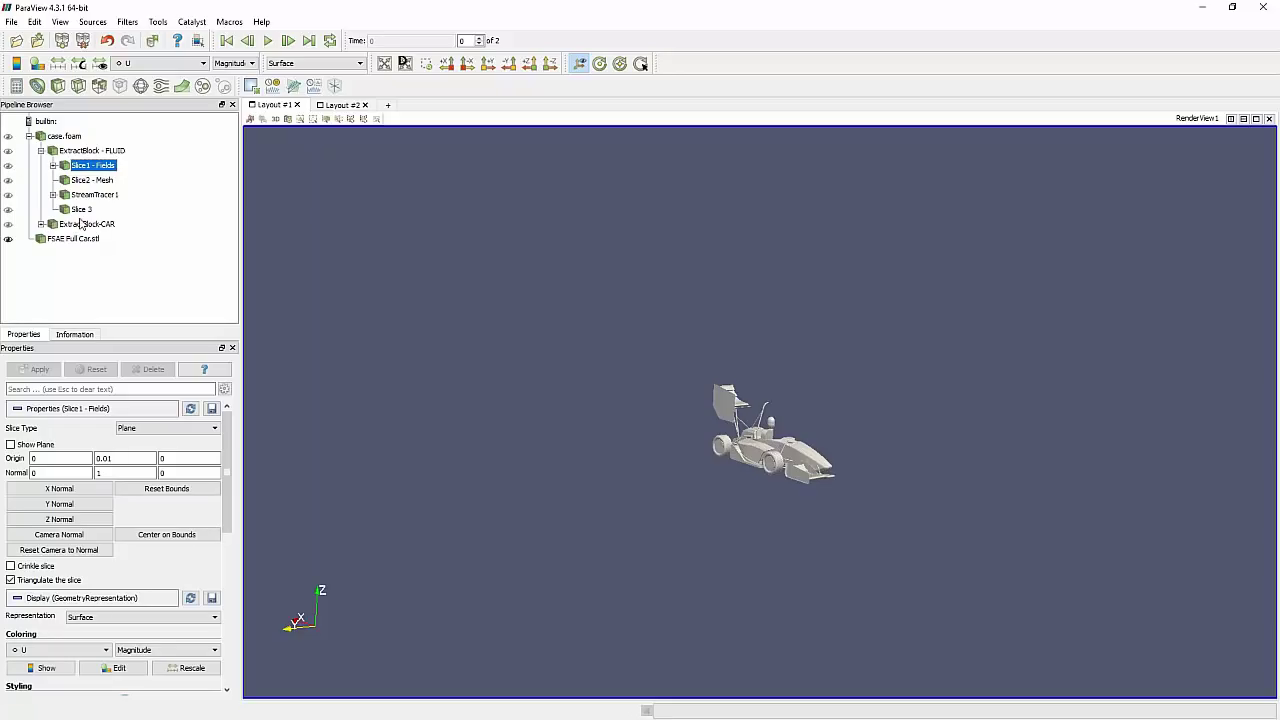
# Add a Slice filter to ExtractBlock - FLUID
pyautogui.click(80, 151)
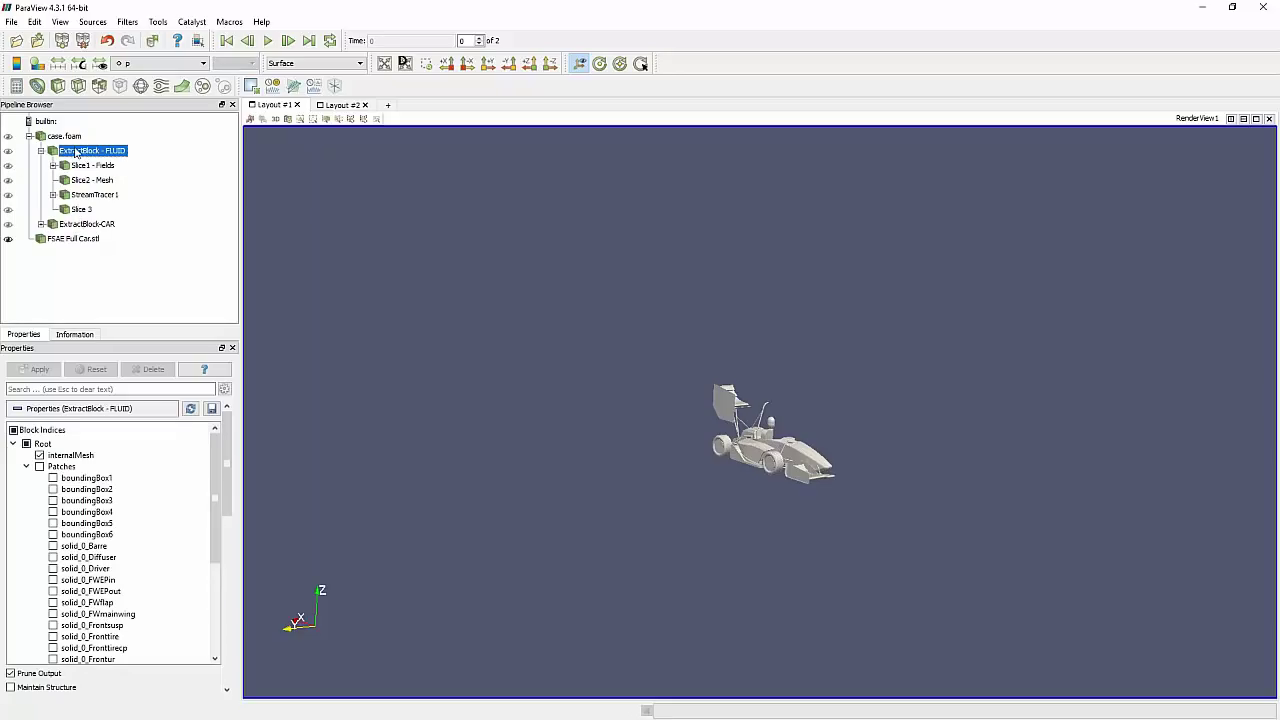
pyautogui.click(127, 22)
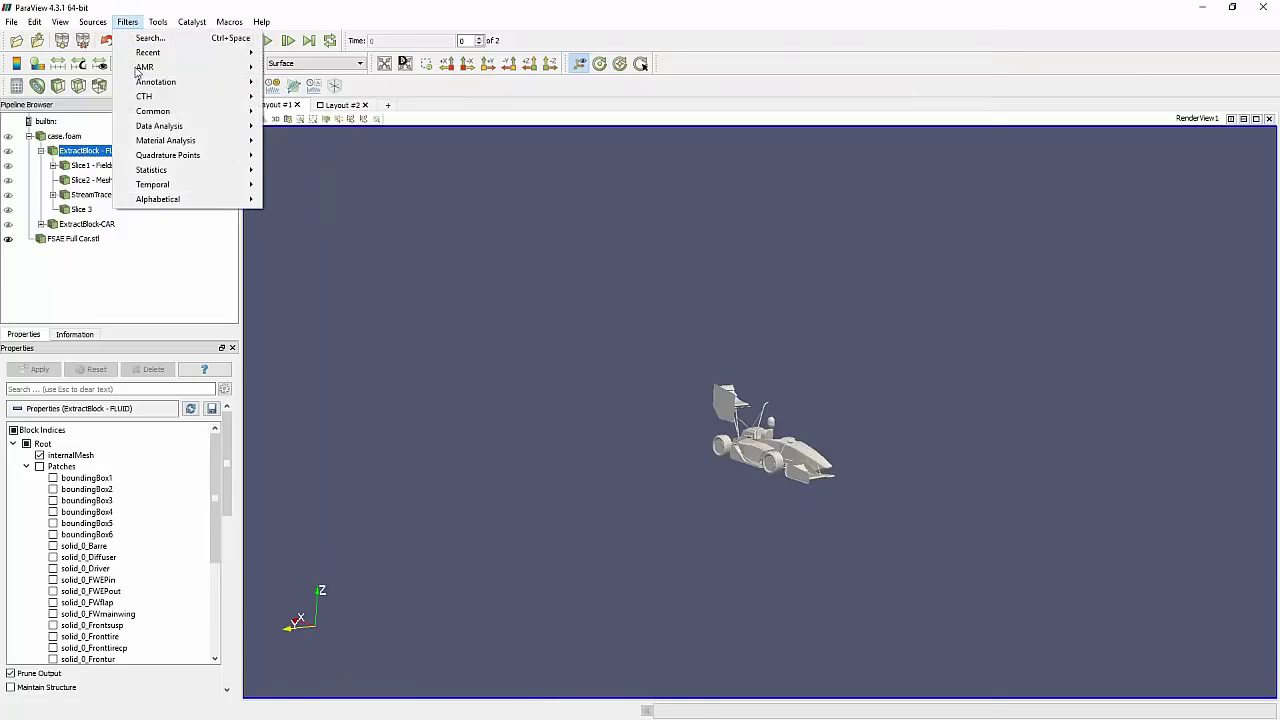
pyautogui.moveTo(167, 205)
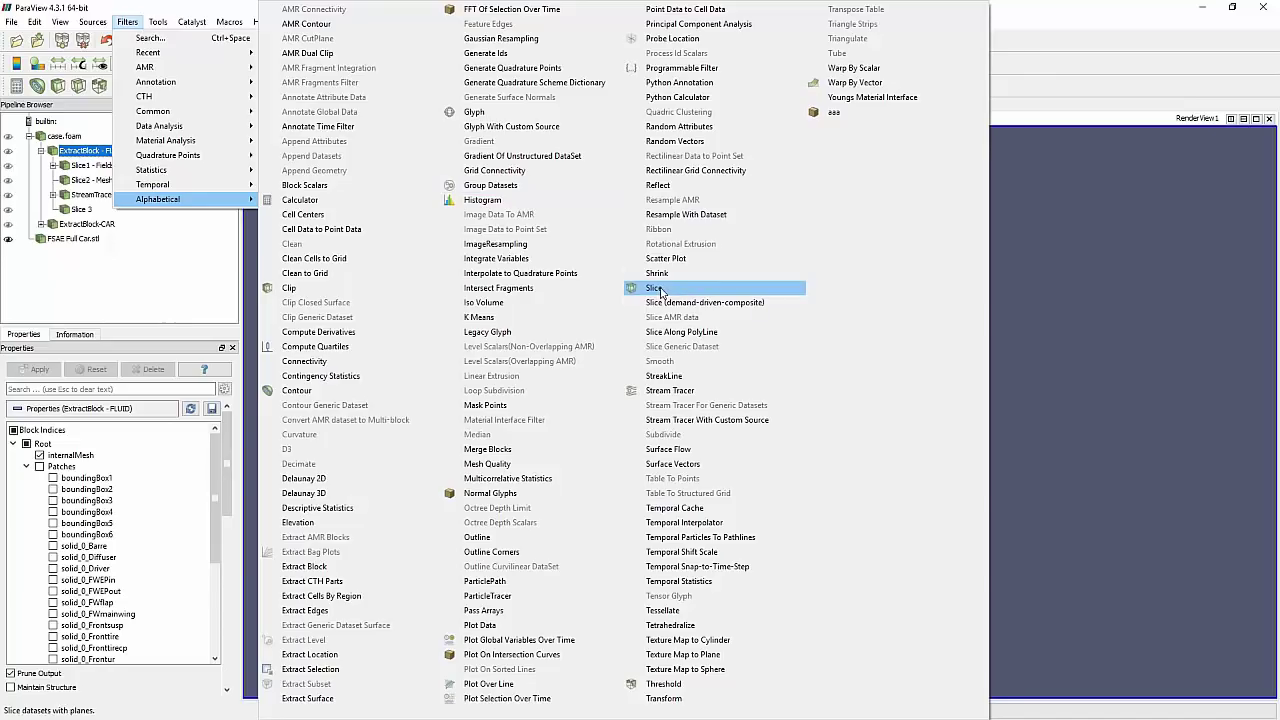
pyautogui.click(1043, 57)
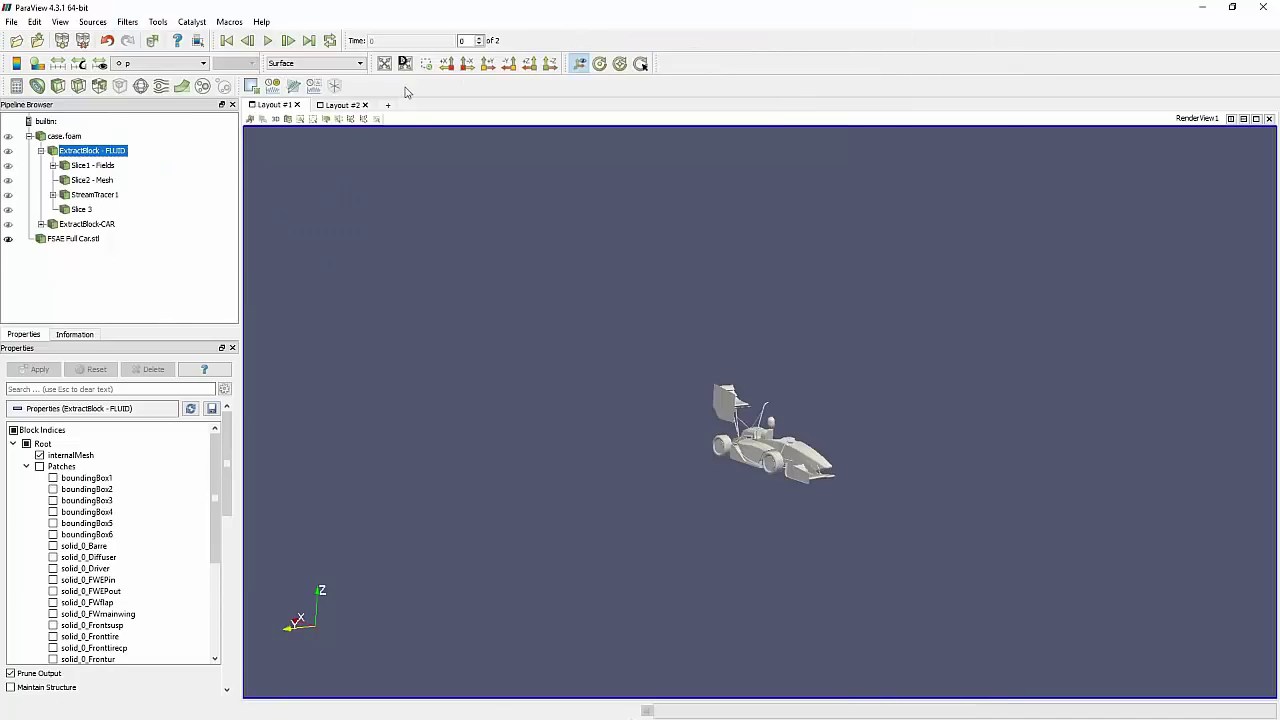
pyautogui.hotkey('ctrl', 'space')
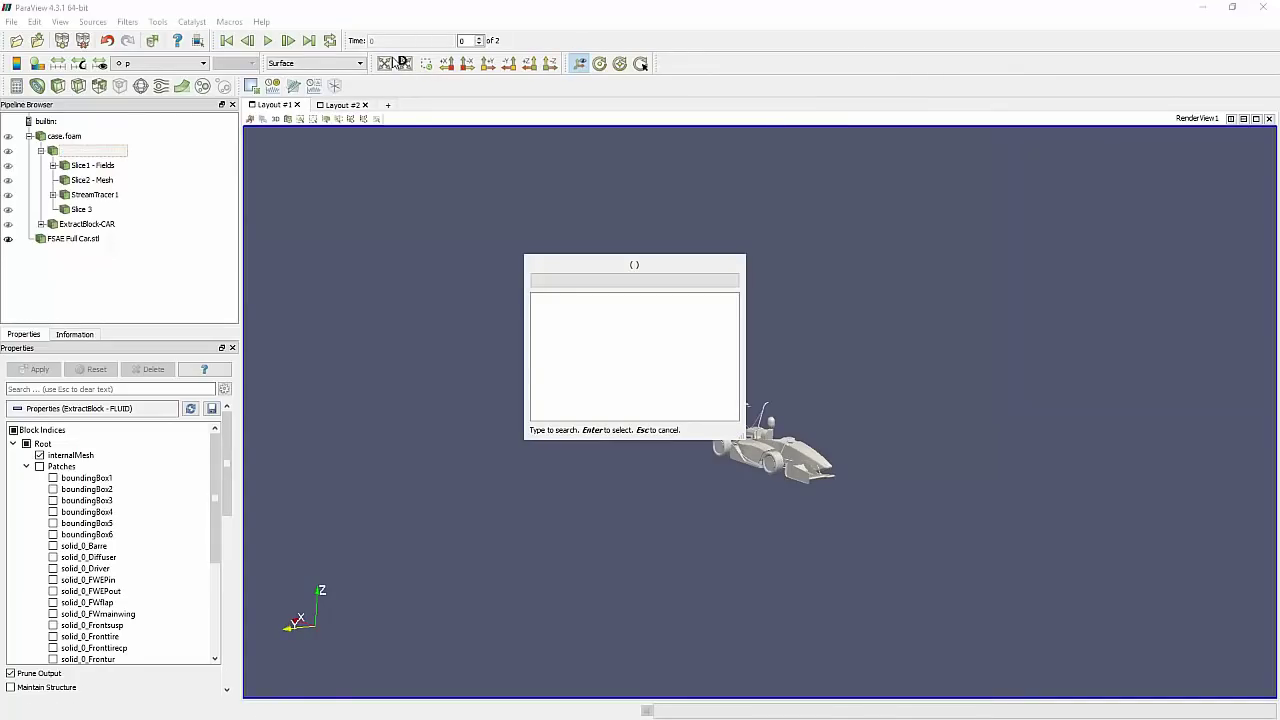
pyautogui.write('slice')
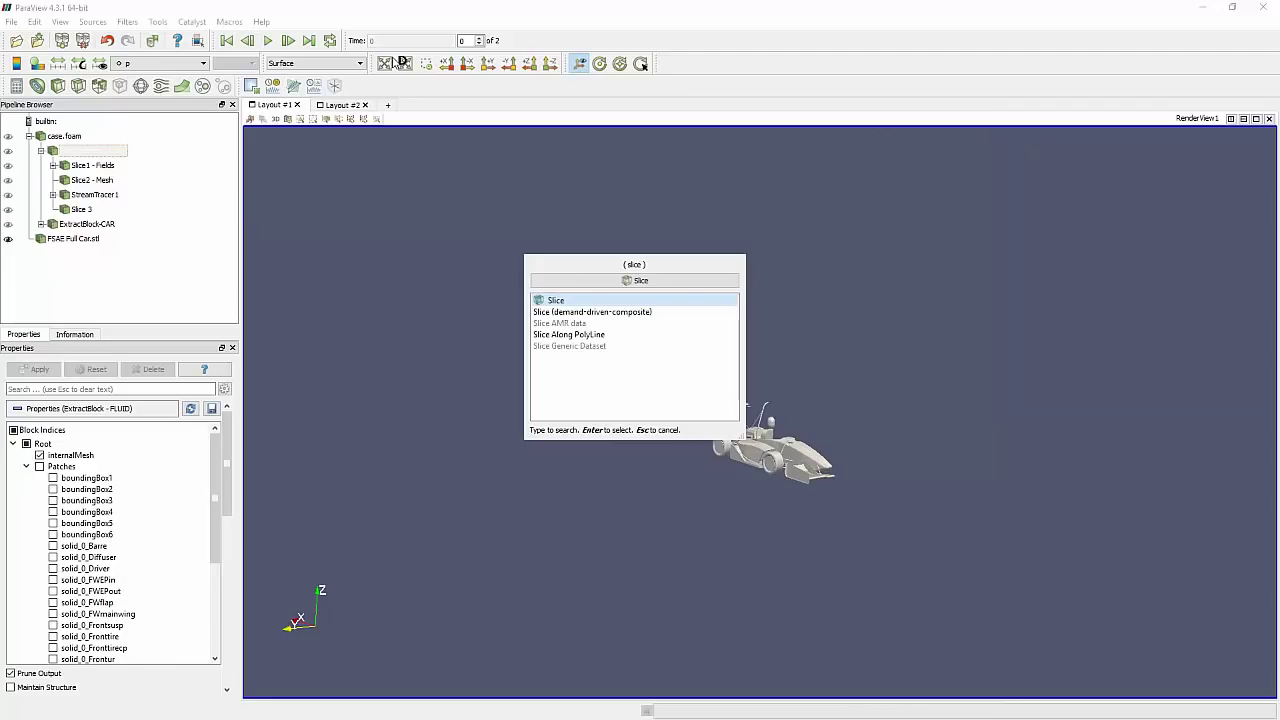
pyautogui.press('Return')
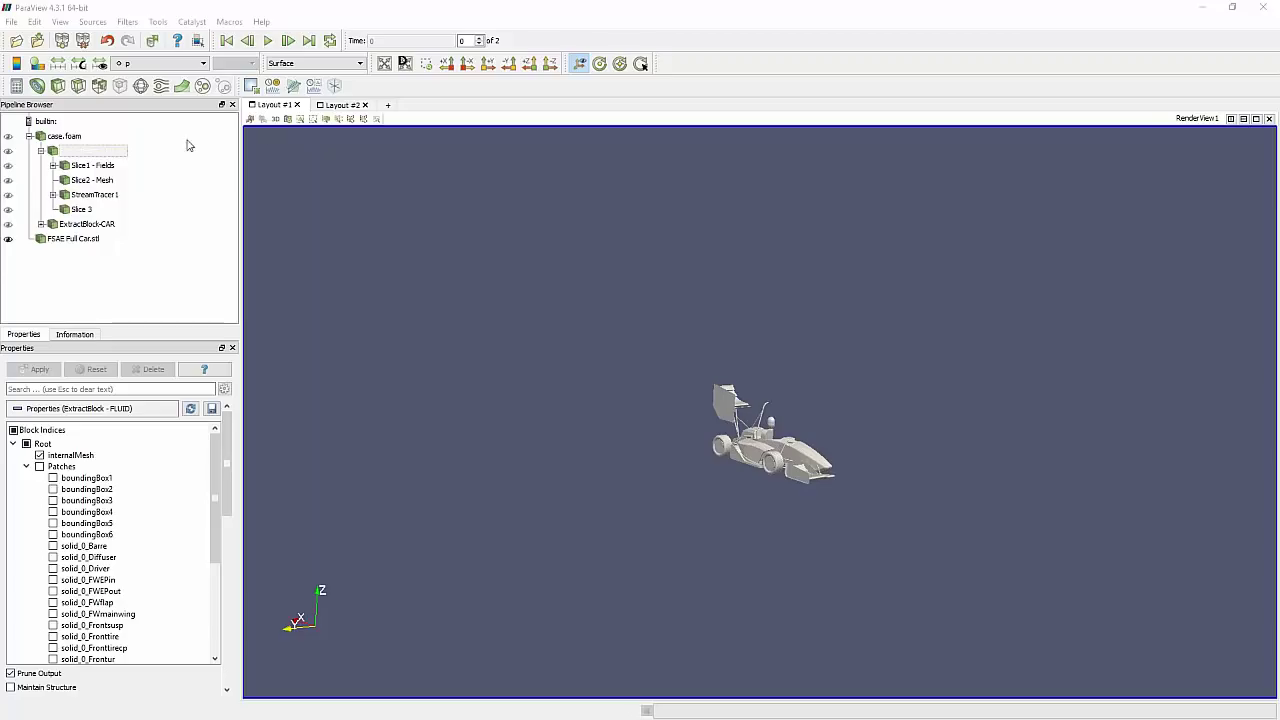
pyautogui.click(79, 88)
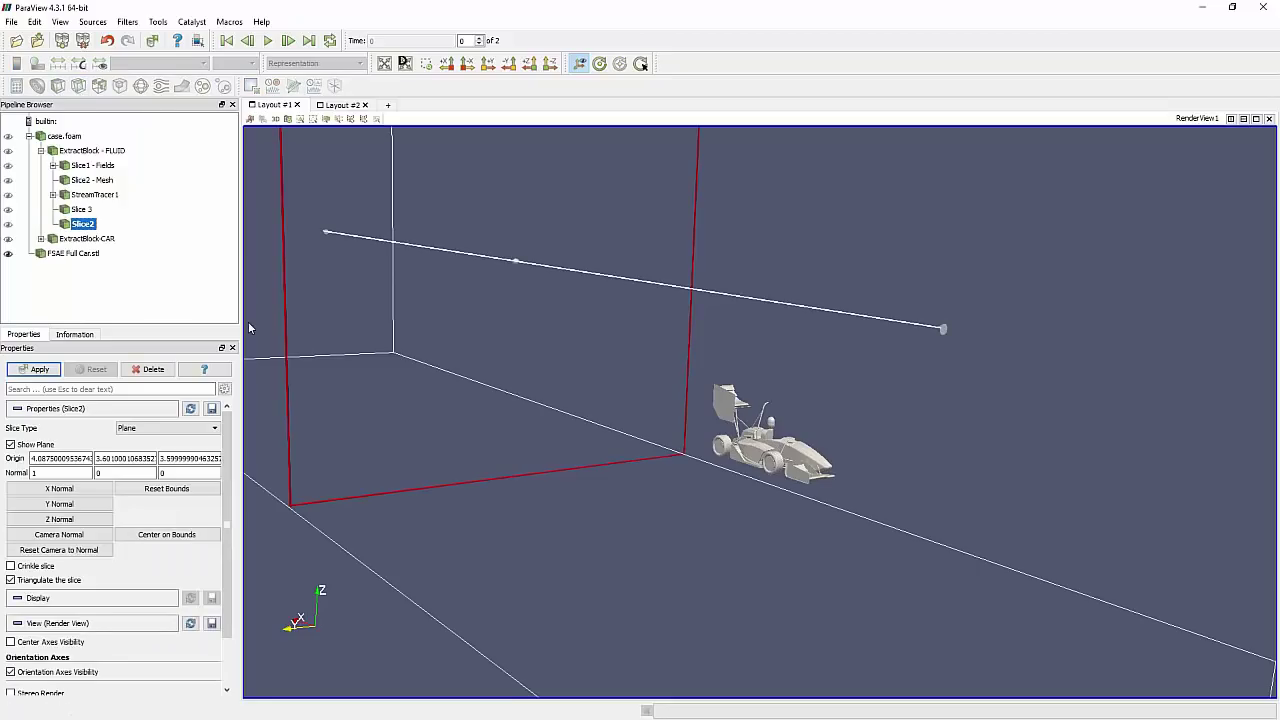
# Try the Z normal for the new slice plane, and set its normal to the Y axis (0, 1, 0)
pyautogui.scroll(-6, 340, 648)
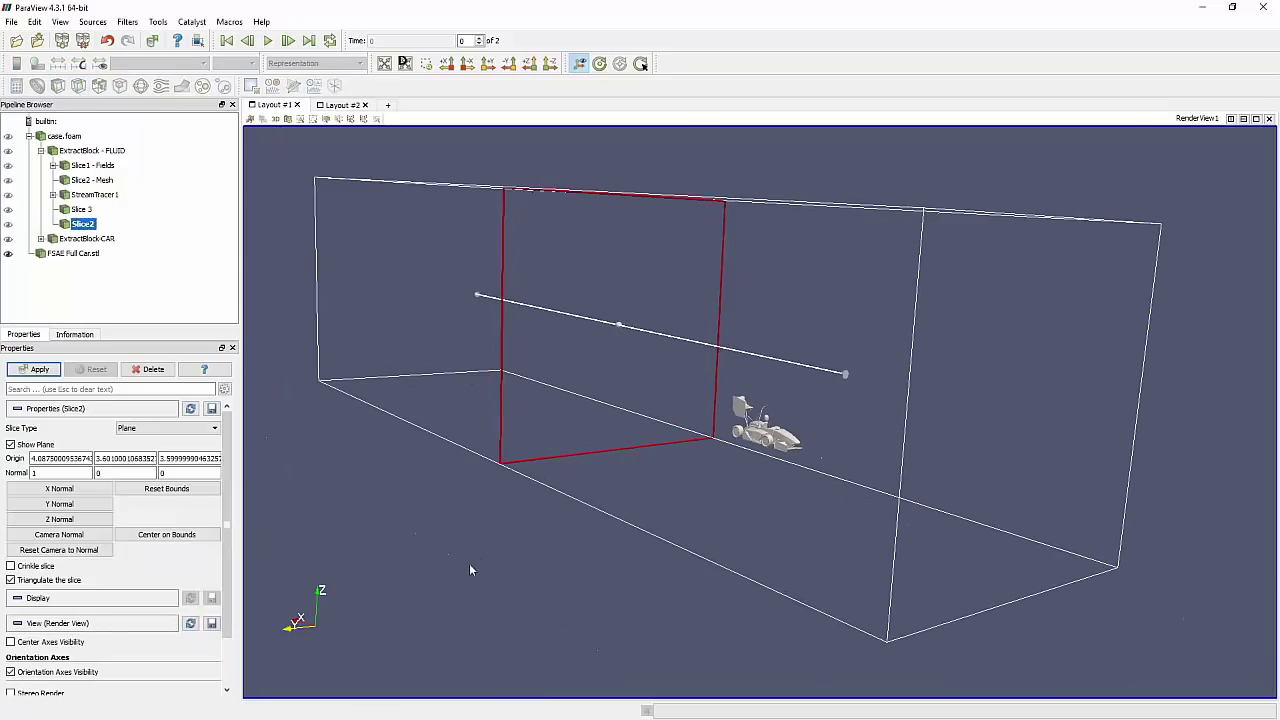
pyautogui.moveTo(445, 580); pyautogui.dragTo(417, 555)
pyautogui.scroll(-1, 225, 455)
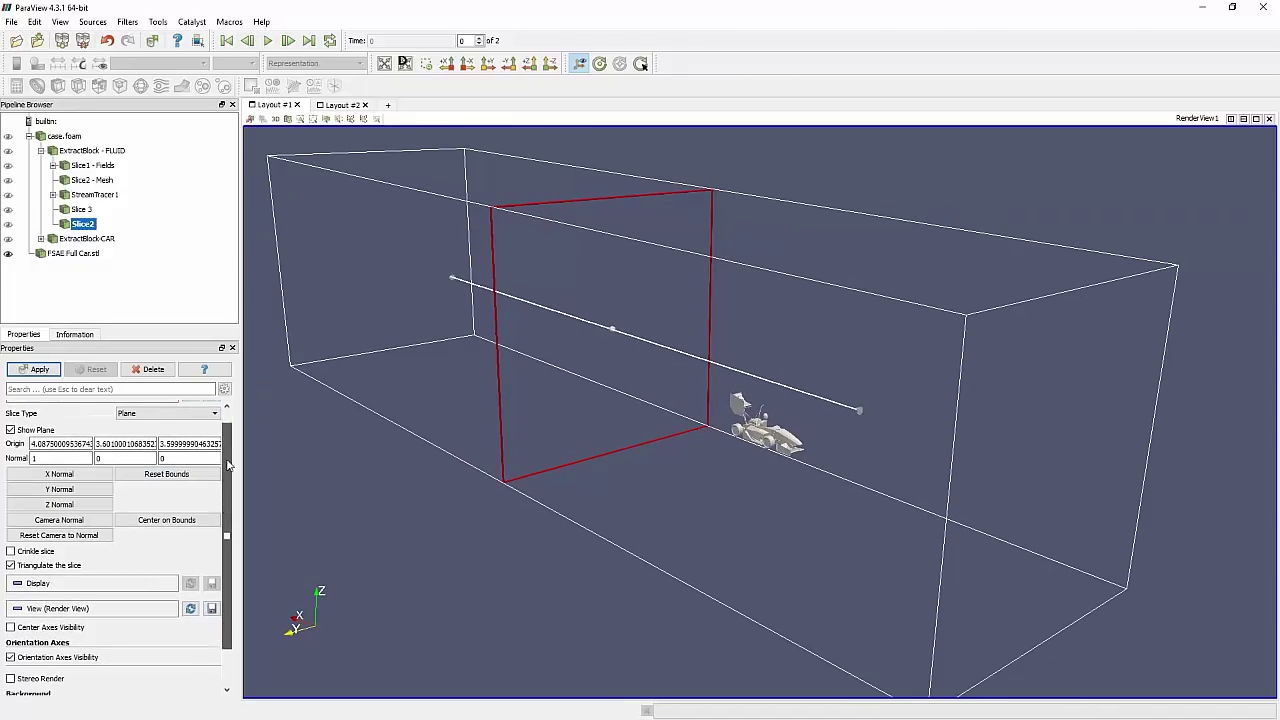
pyautogui.scroll(1, 225, 455)
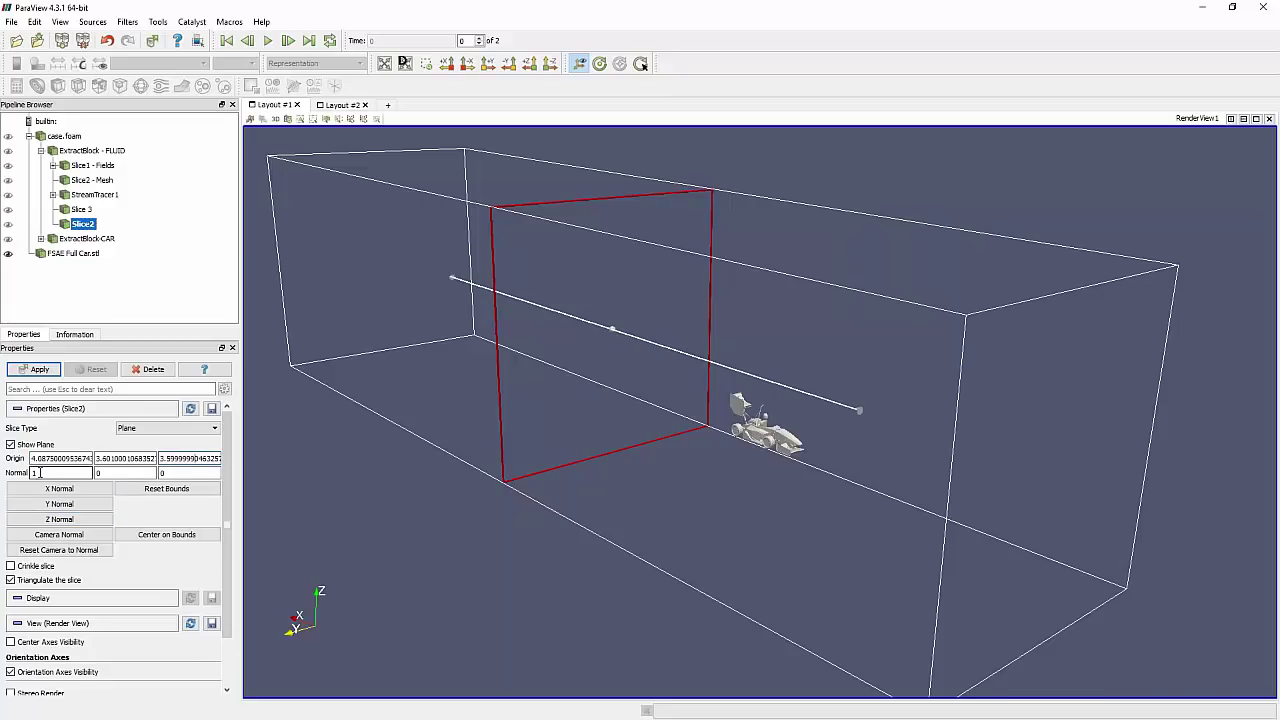
pyautogui.click(178, 473)
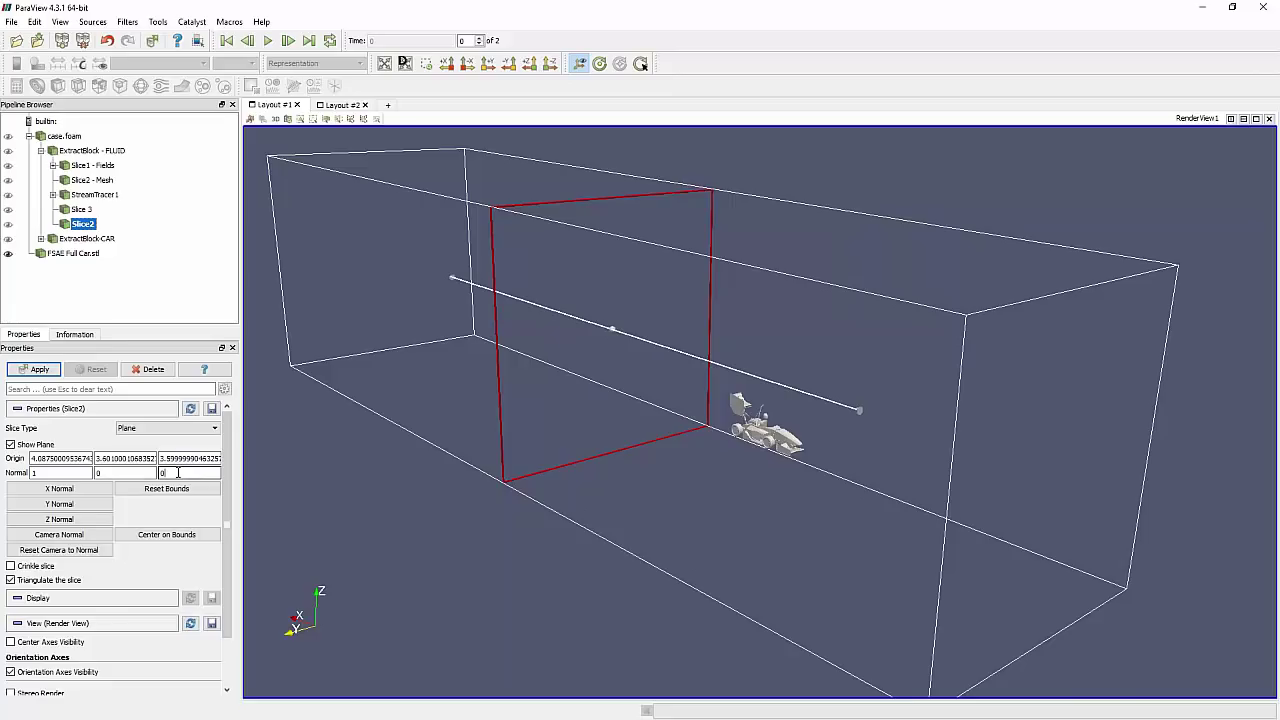
pyautogui.click(59, 505)
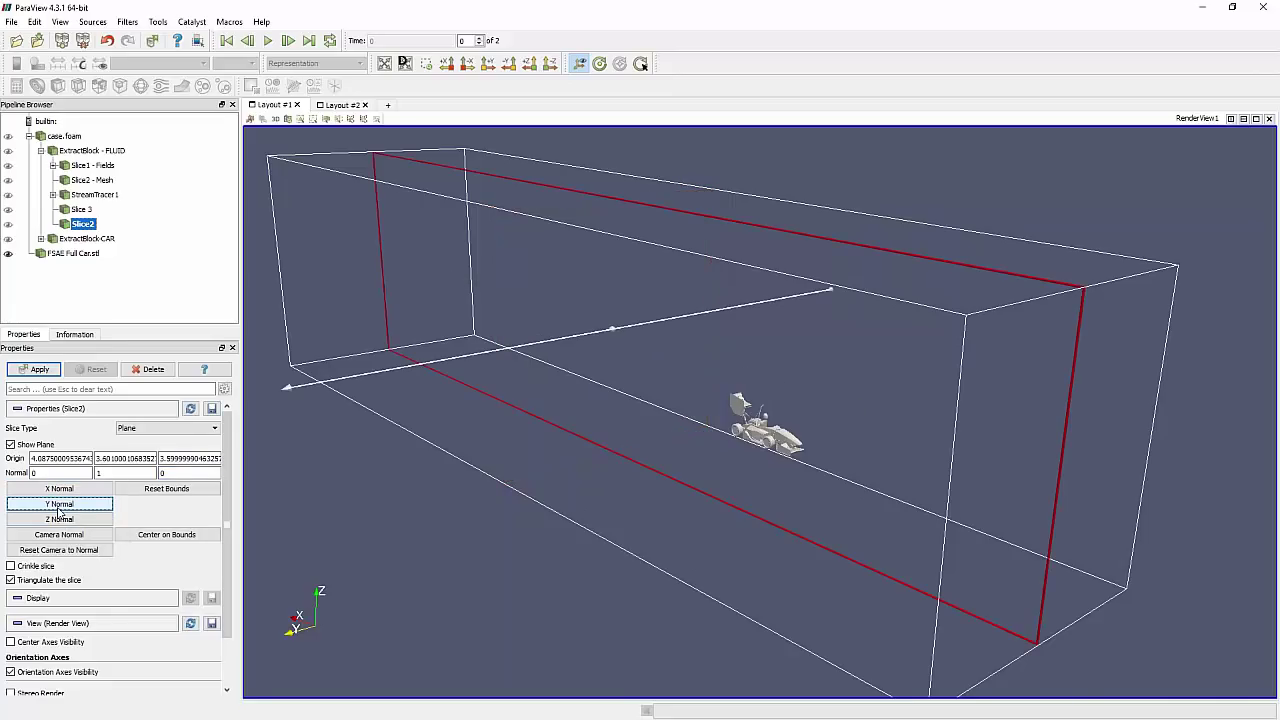
pyautogui.click(61, 519)
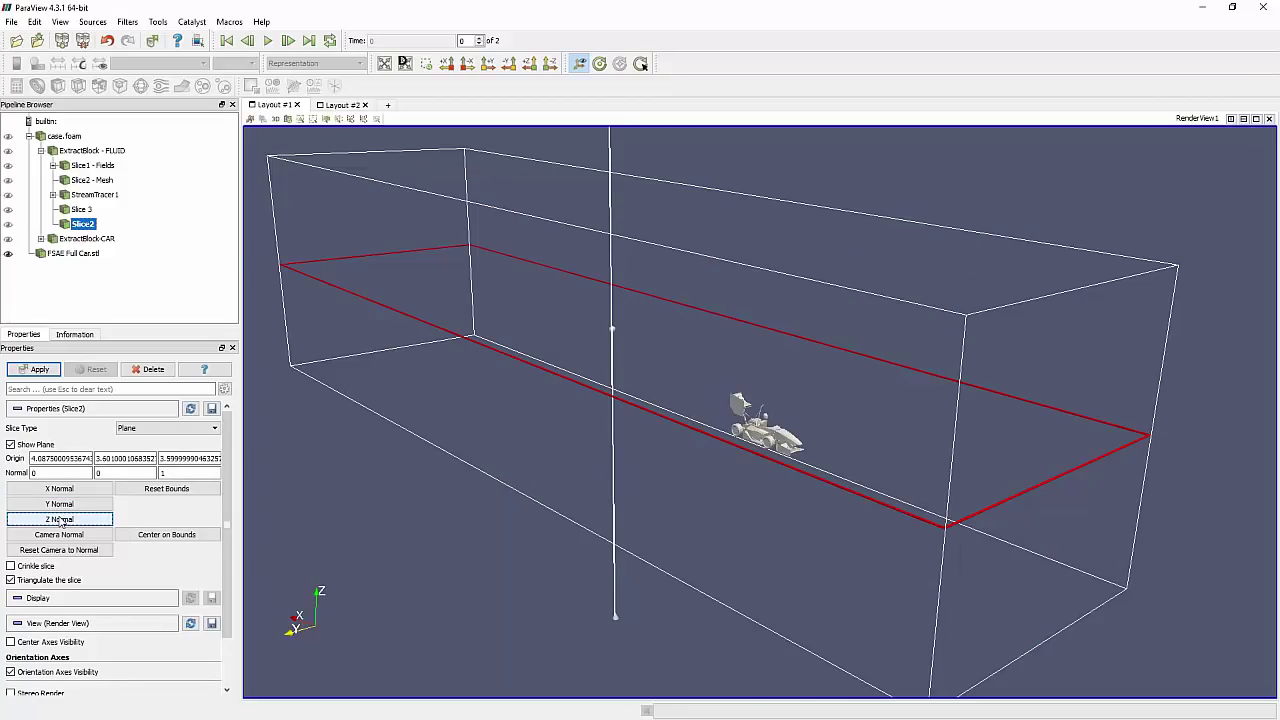
pyautogui.click(63, 505)
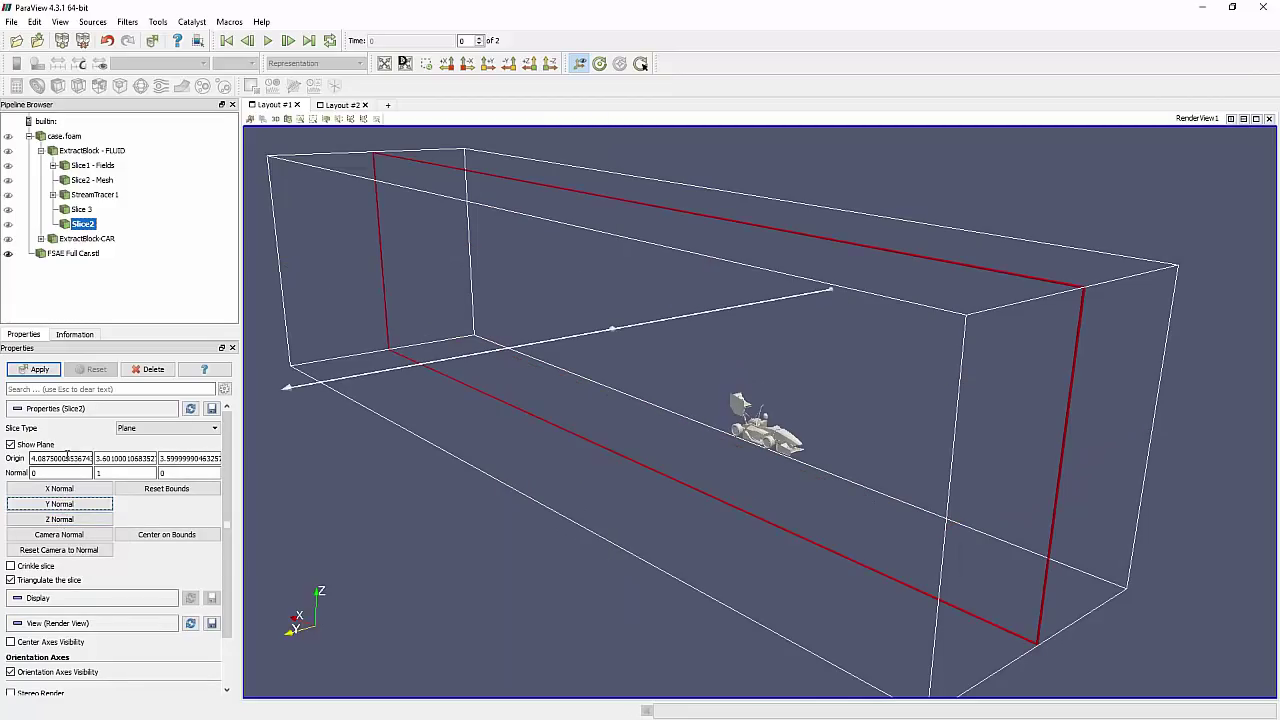
# Shift the new slice plane along the Y axis to a Y origin of about 2.81
pyautogui.doubleClick(66, 457)
pyautogui.doubleClick(113, 458)
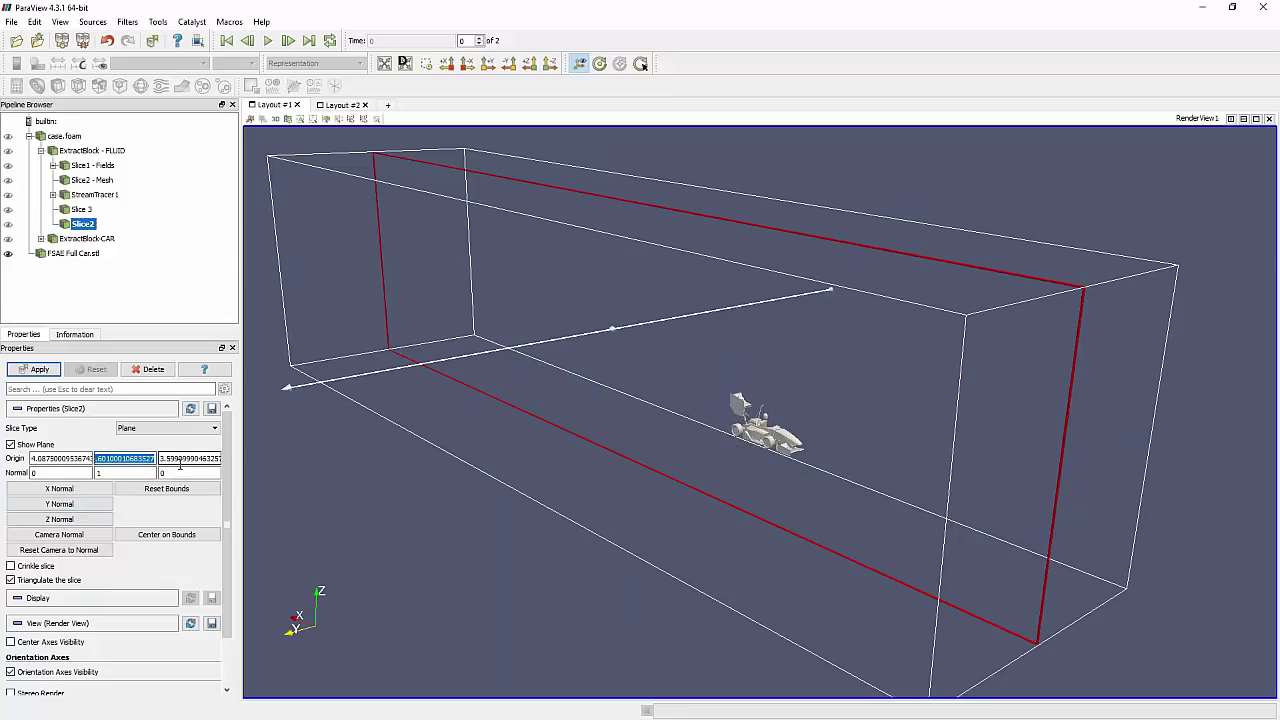
pyautogui.doubleClick(180, 460)
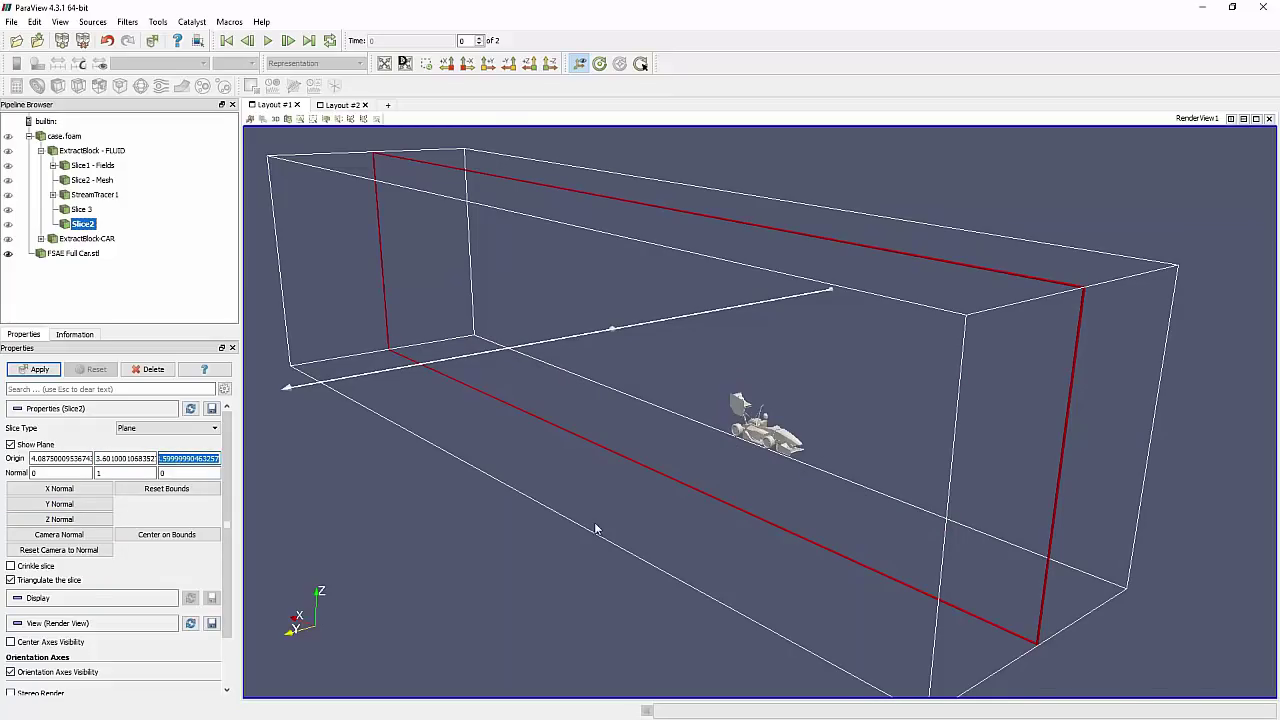
pyautogui.moveTo(595, 529); pyautogui.dragTo(577, 558)
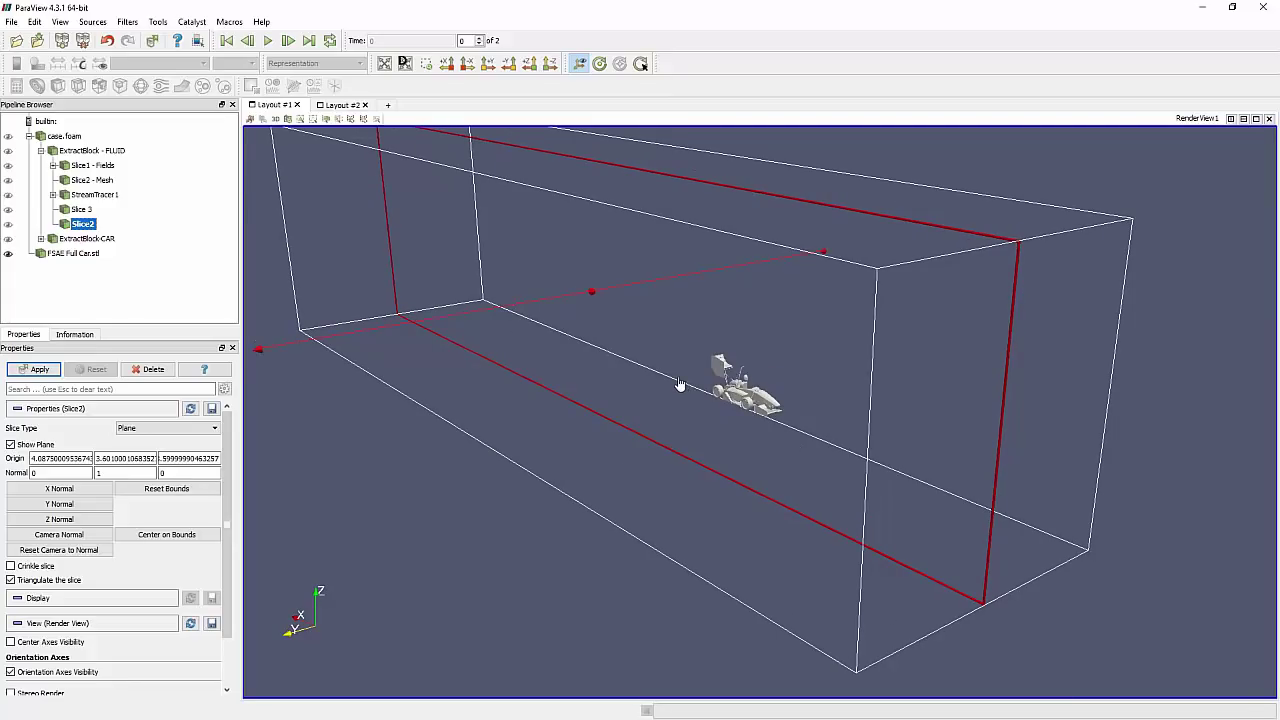
pyautogui.moveTo(679, 384)
pyautogui.mouseDown()
pyautogui.moveTo(700, 382)
pyautogui.moveTo(651, 409)
pyautogui.moveTo(694, 391)
pyautogui.moveTo(674, 403)
pyautogui.moveTo(694, 391)
pyautogui.moveTo(660, 388)
pyautogui.mouseUp()
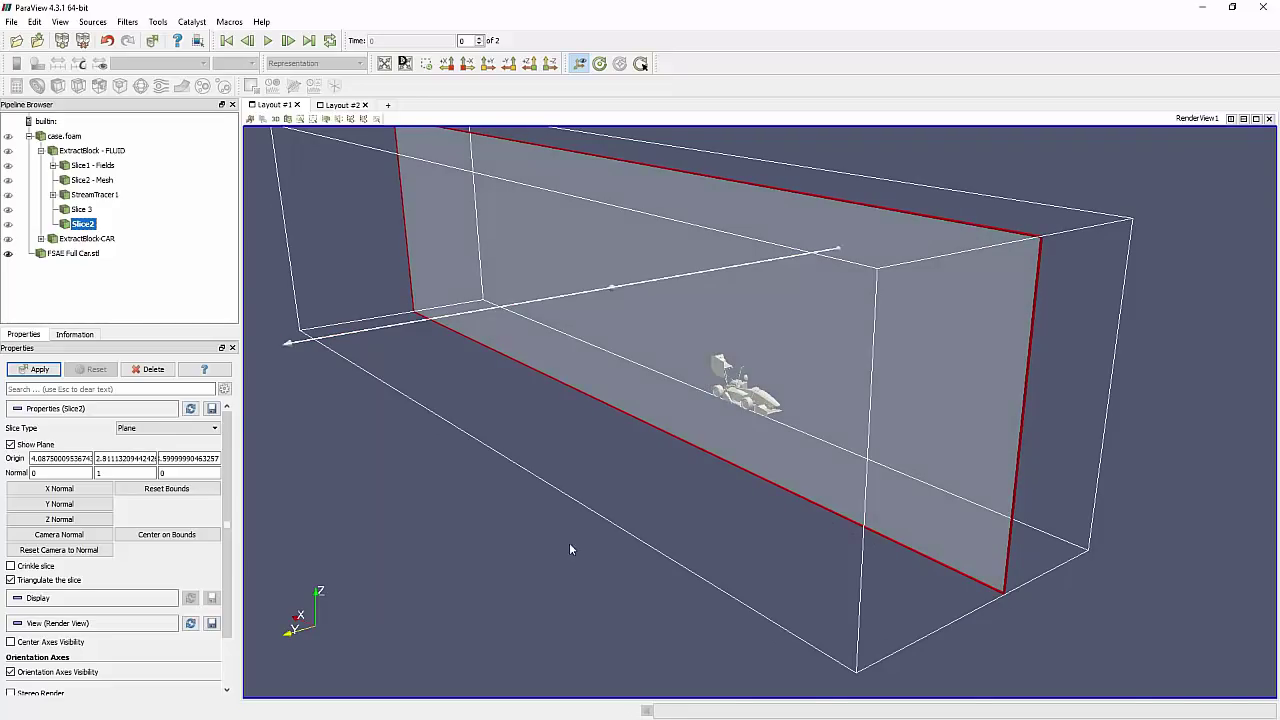
# Move the slice plane along Y into the car, to a Y origin of about 0.025
pyautogui.moveTo(571, 549); pyautogui.dragTo(774, 520)
pyautogui.moveTo(774, 460)
pyautogui.mouseDown(button='right')
pyautogui.moveTo(859, 576)
pyautogui.moveTo(789, 449)
pyautogui.mouseUp(button='right')
pyautogui.moveTo(763, 440); pyautogui.dragTo(797, 421)
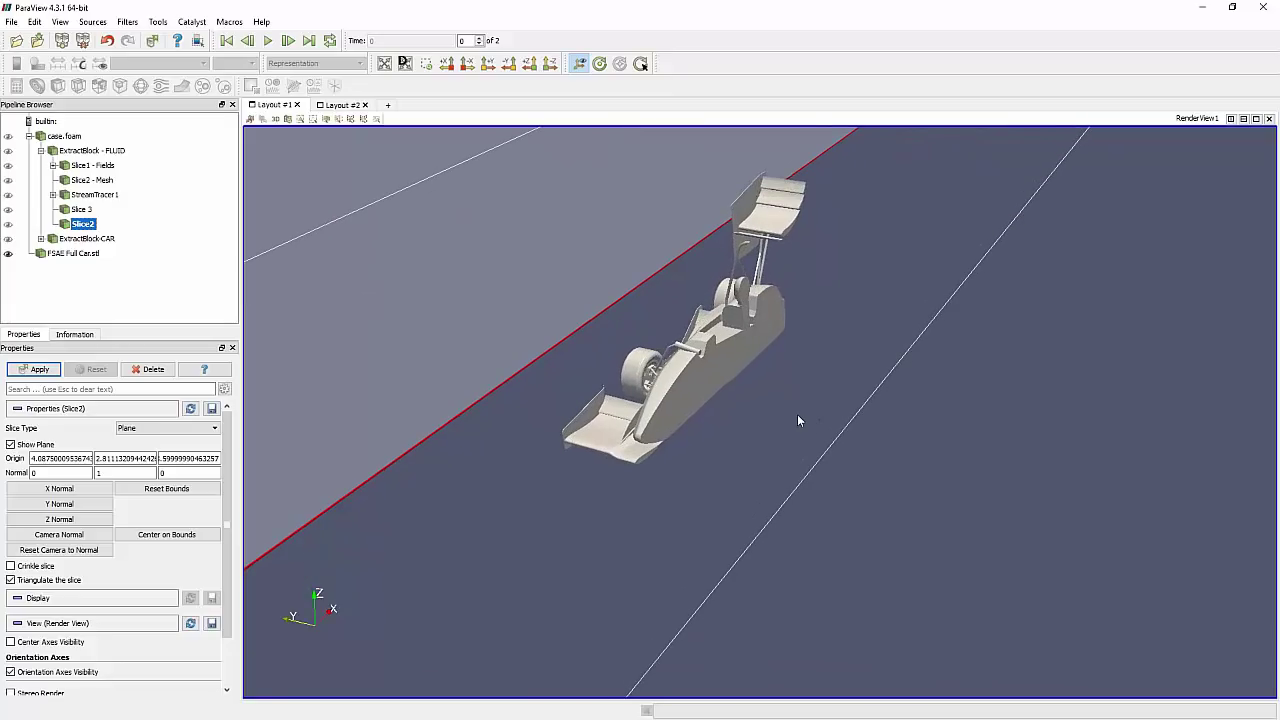
pyautogui.moveTo(526, 269); pyautogui.dragTo(773, 516)
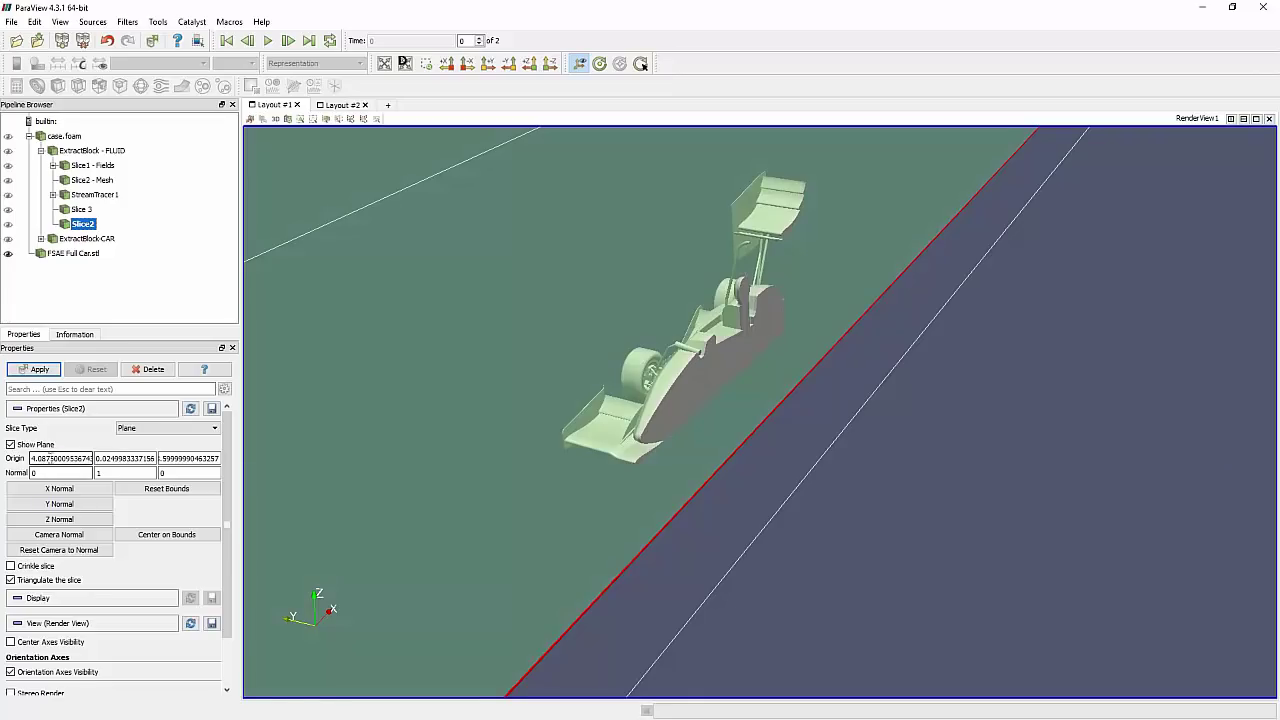
pyautogui.doubleClick(117, 458)
pyautogui.doubleClick(190, 458)
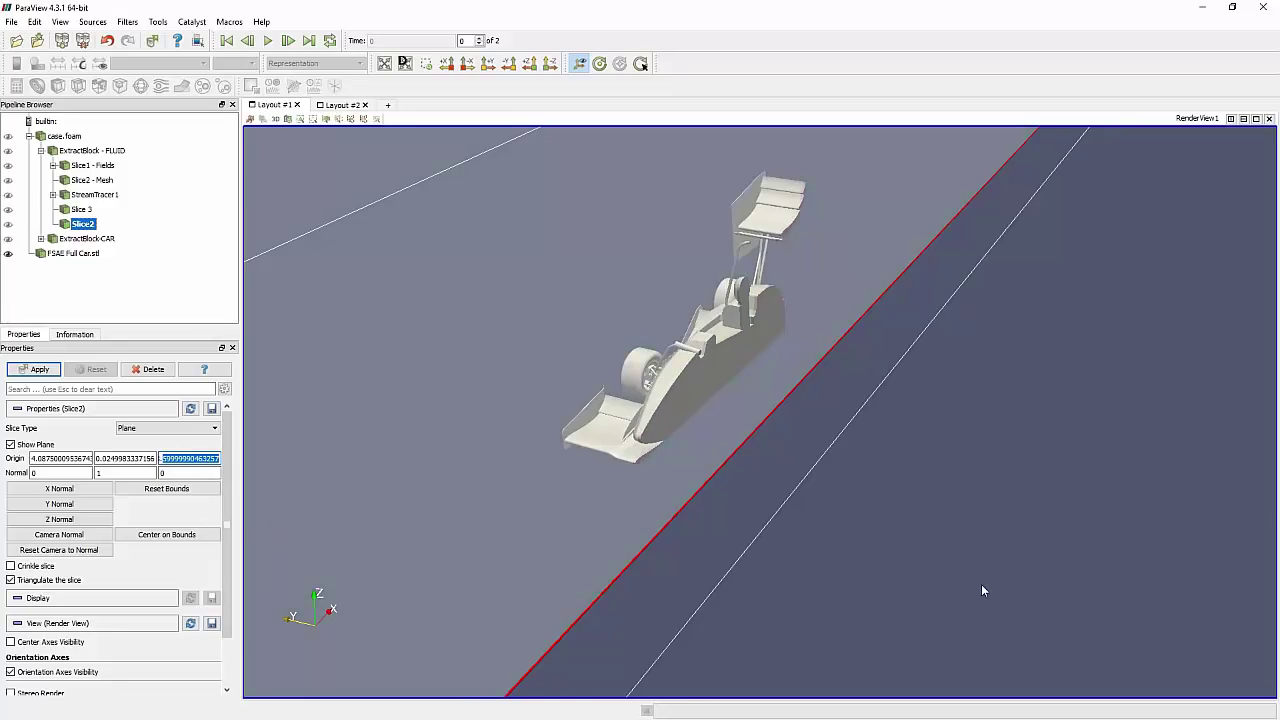
# Nudge the slice plane slightly along Y to an origin of about 0.029
pyautogui.moveTo(981, 584); pyautogui.dragTo(829, 510, button='right')
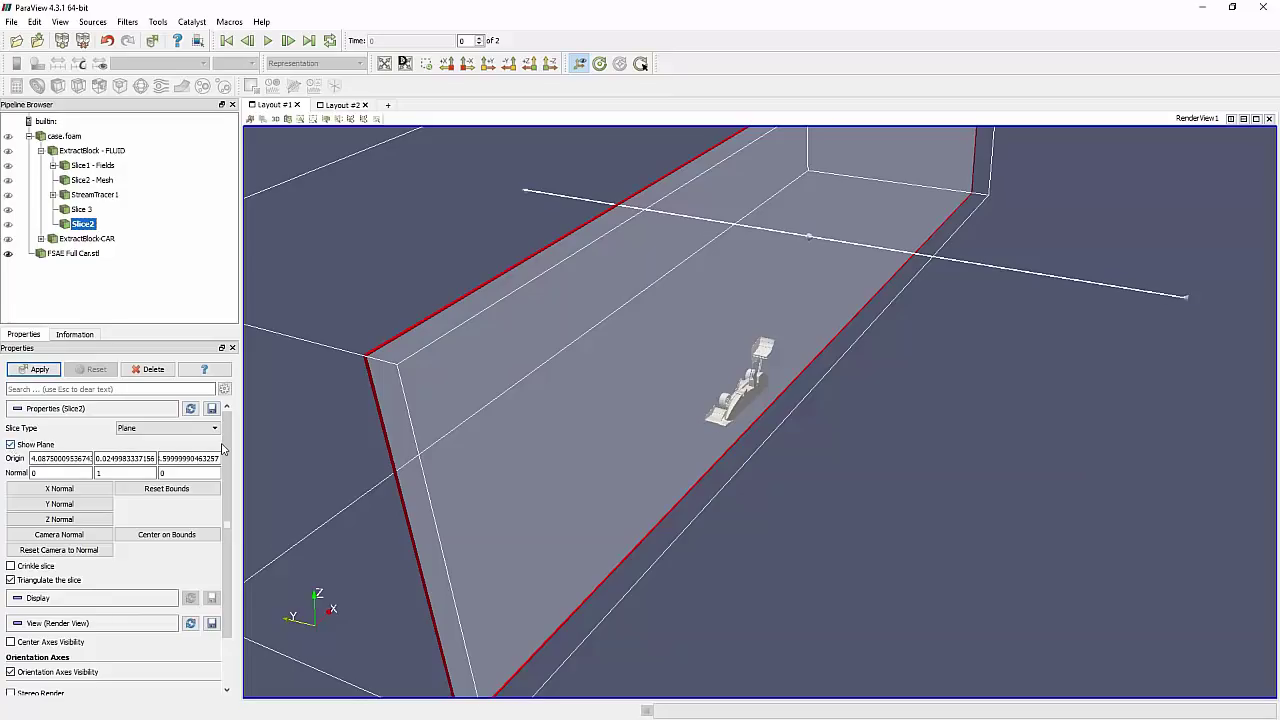
pyautogui.moveTo(889, 494); pyautogui.dragTo(313, 488)
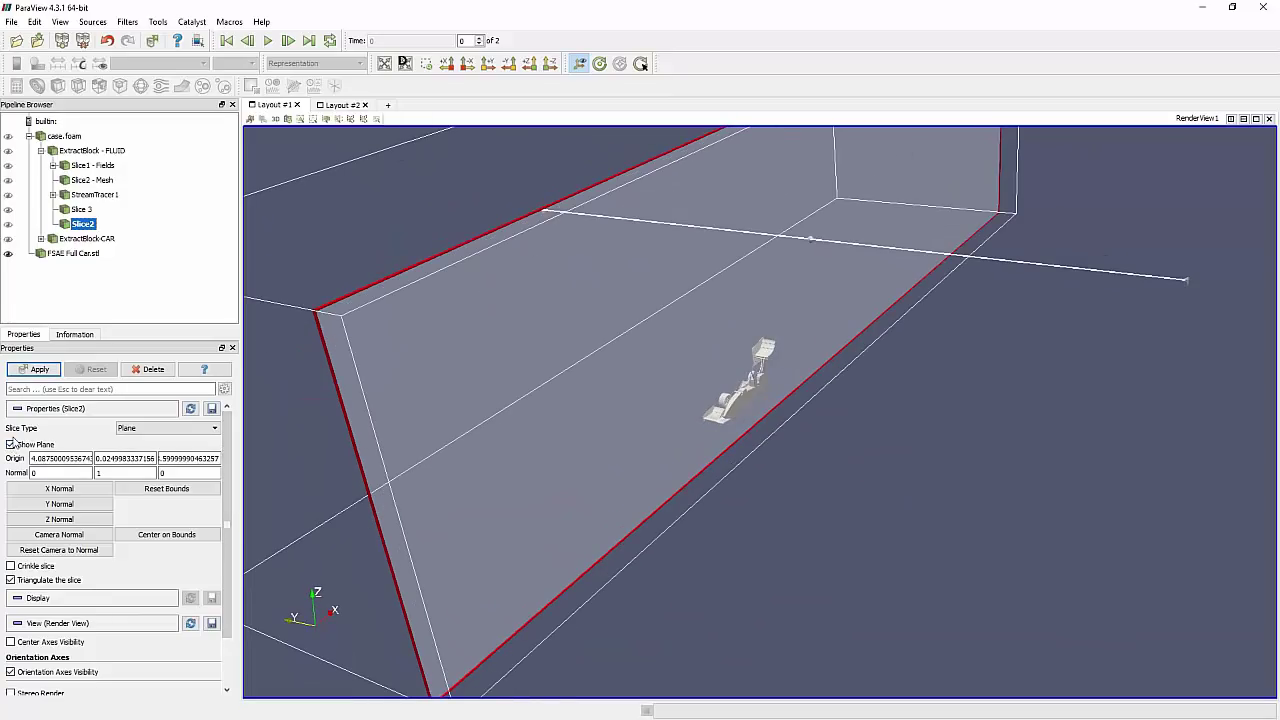
pyautogui.moveTo(634, 469)
pyautogui.mouseDown()
pyautogui.moveTo(655, 486)
pyautogui.moveTo(659, 469)
pyautogui.mouseUp()
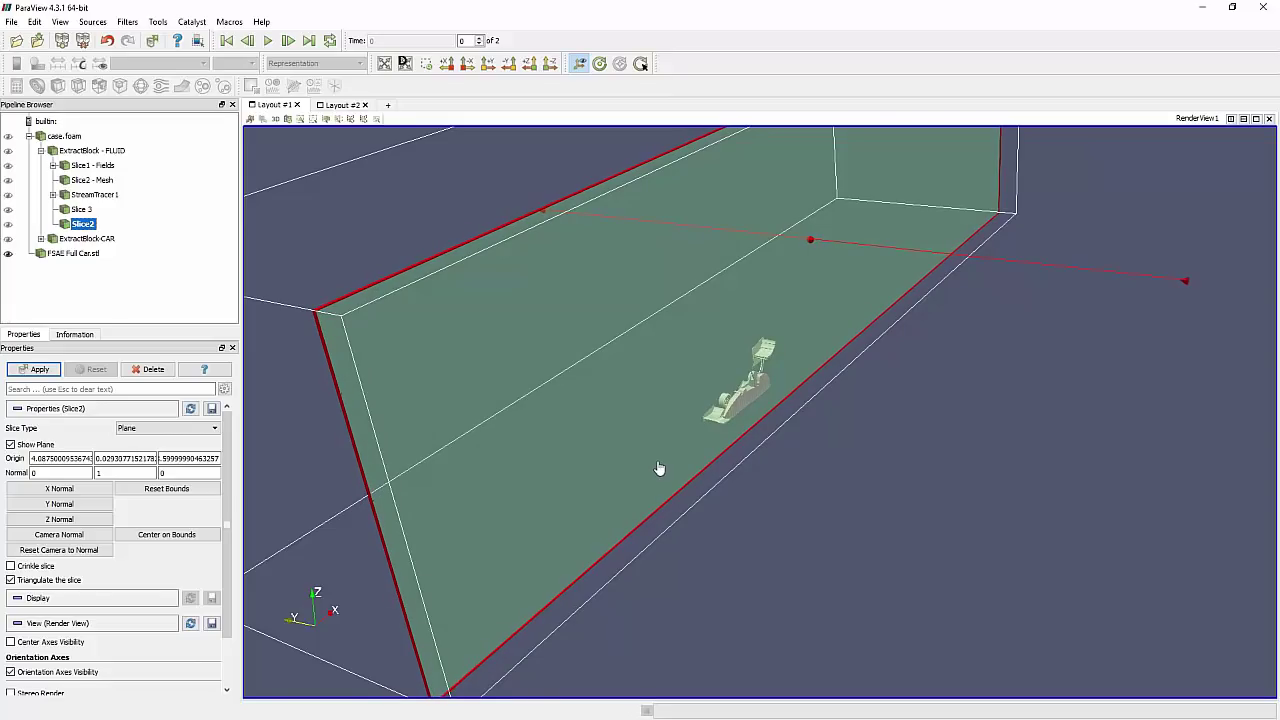
pyautogui.moveTo(797, 340); pyautogui.dragTo(797, 340)
pyautogui.moveTo(715, 401); pyautogui.dragTo(715, 401)
# Hide the plane outline of Slice2 and delete the filter without applying it
pyautogui.click(10, 444)
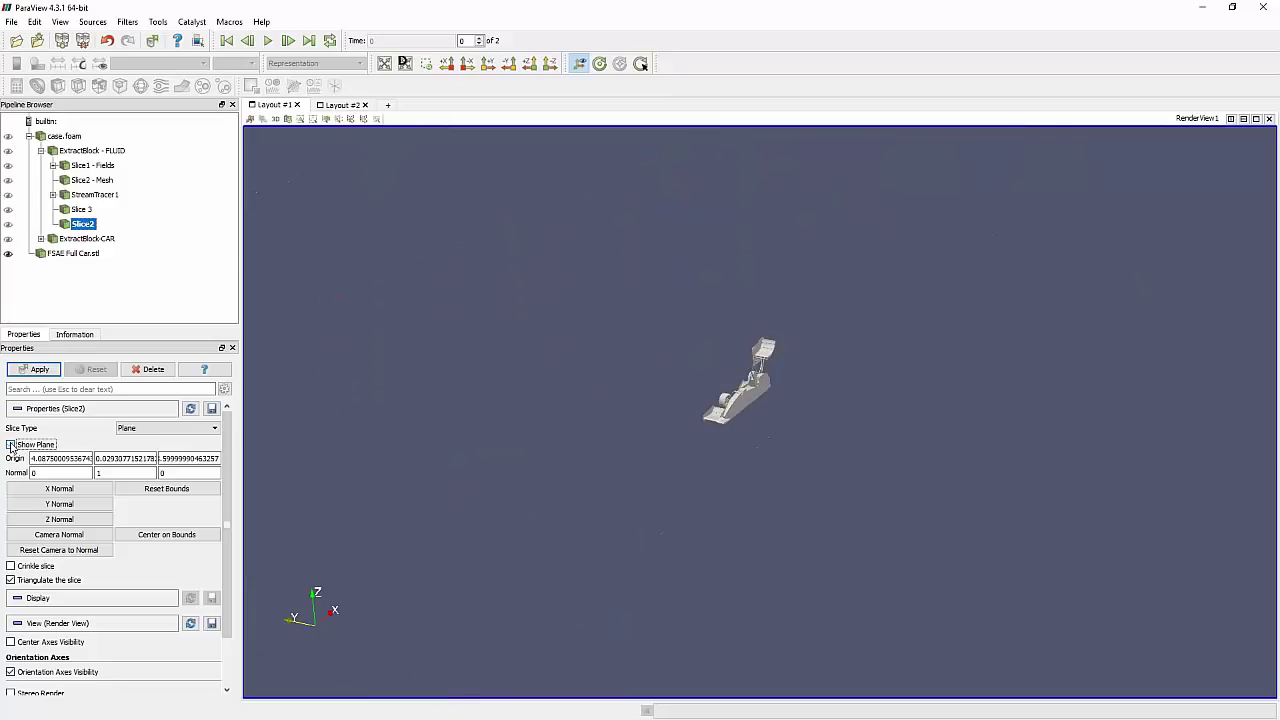
pyautogui.scroll(2, 711, 333)
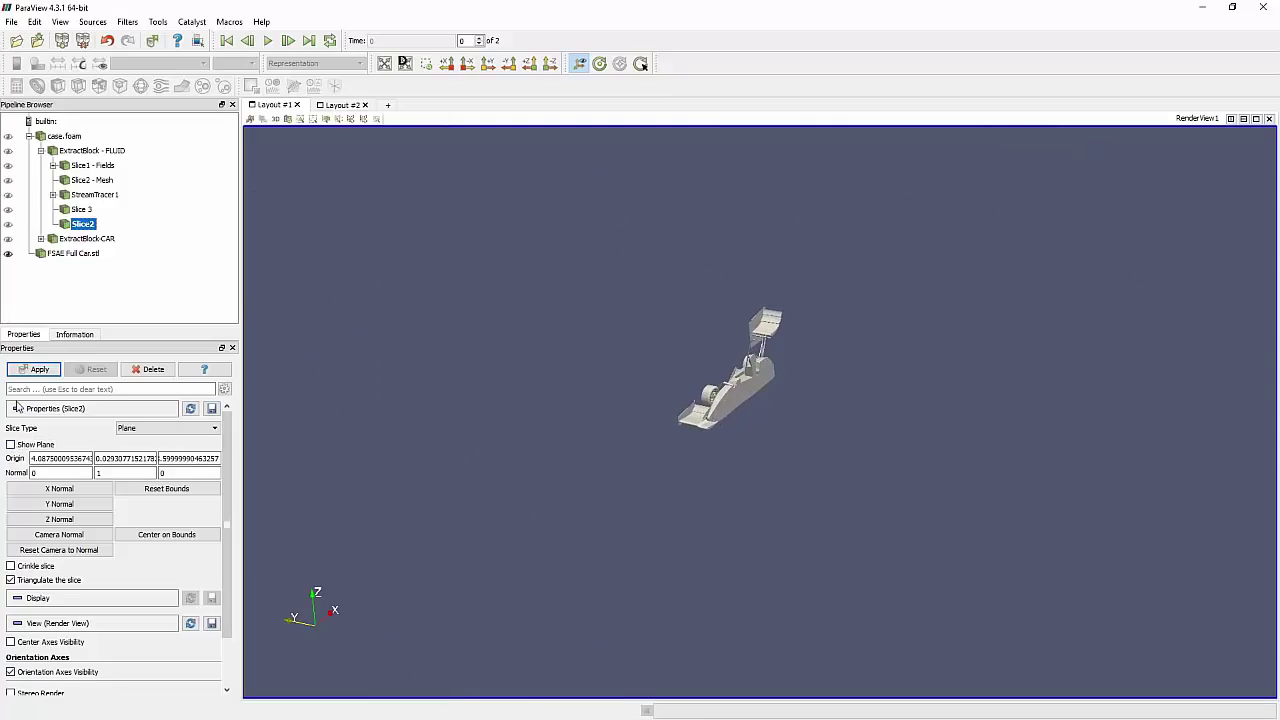
pyautogui.click(147, 369)
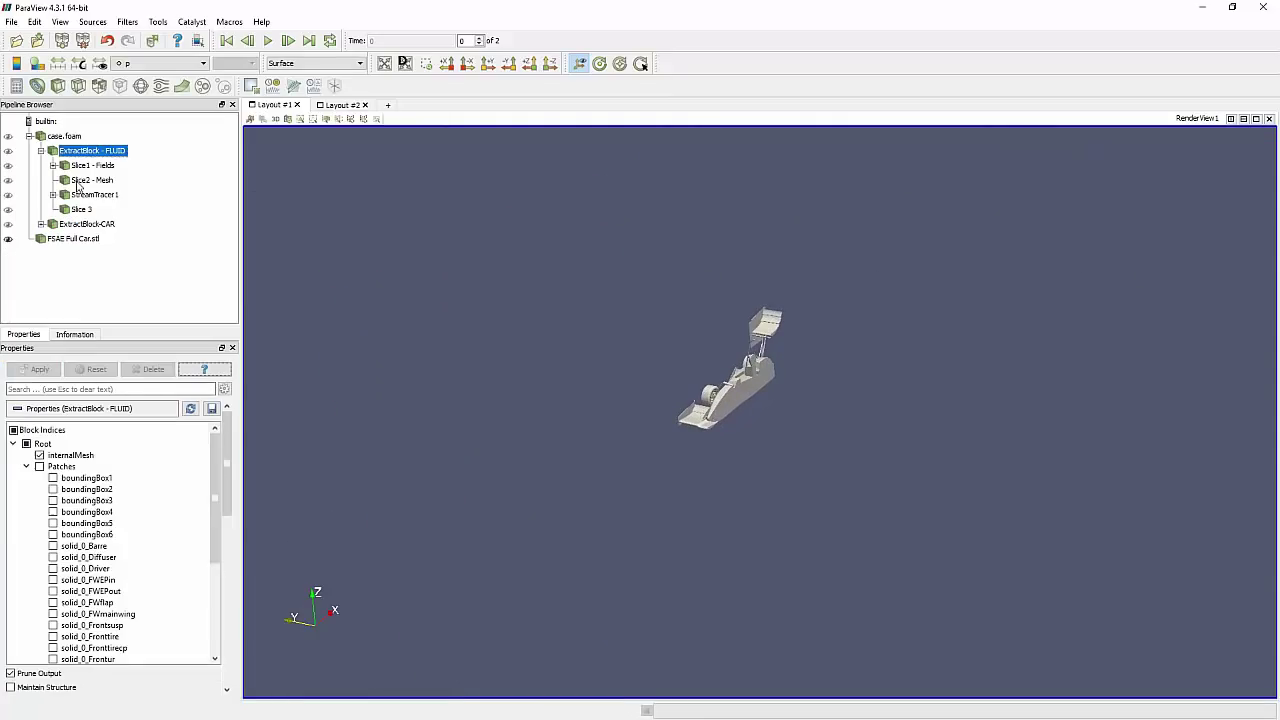
# Show Slice1 - Fields and view it side-on along +Y, enlarged around the car and its wake
pyautogui.click(8, 166)
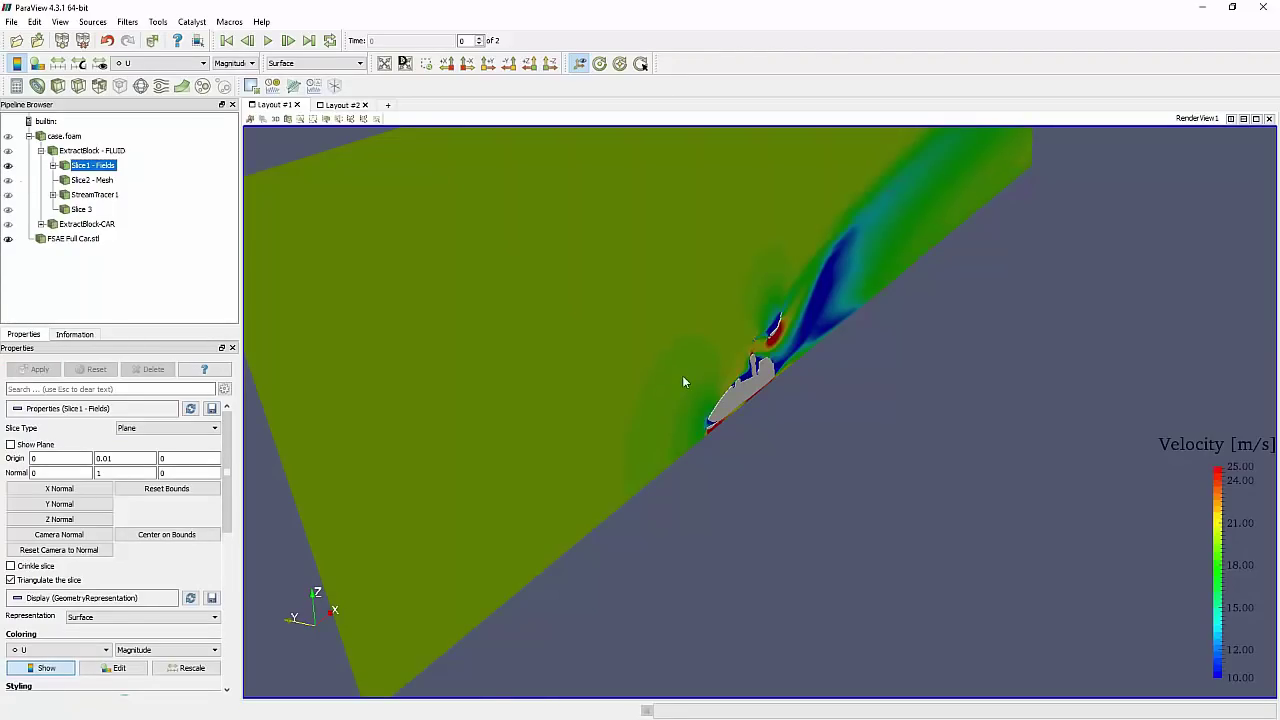
pyautogui.moveTo(794, 387); pyautogui.dragTo(836, 344)
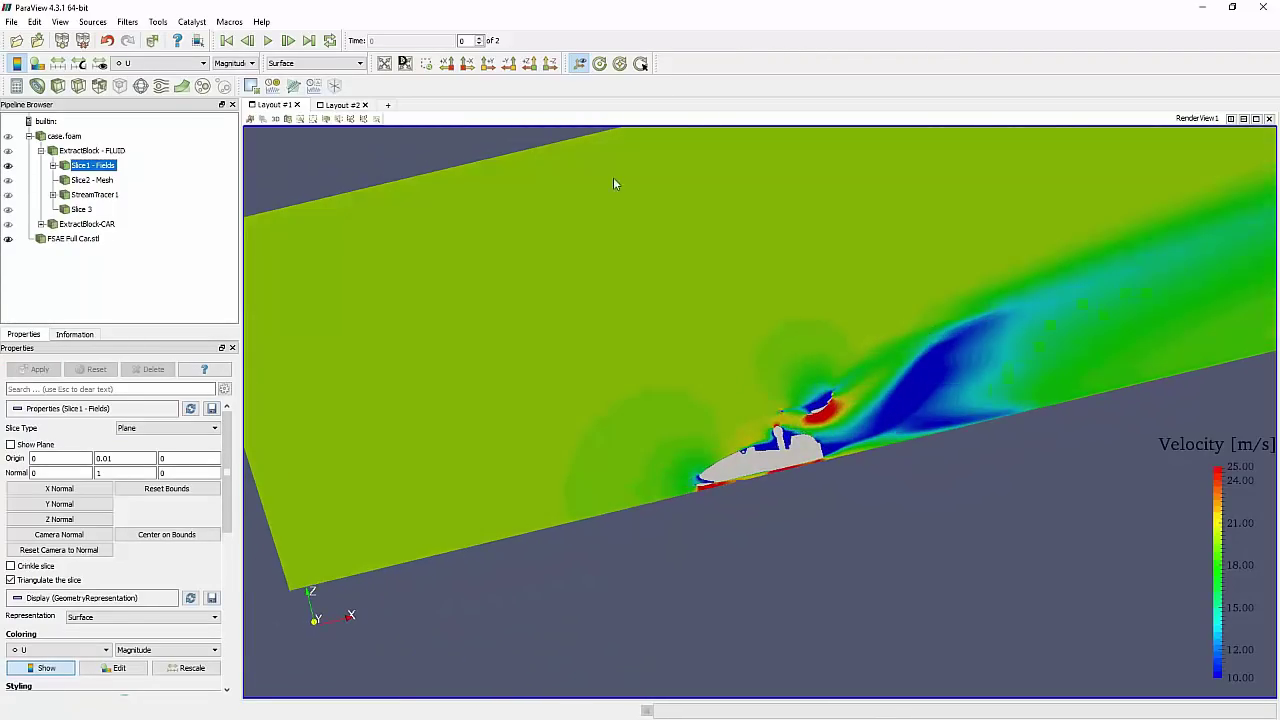
pyautogui.click(487, 63)
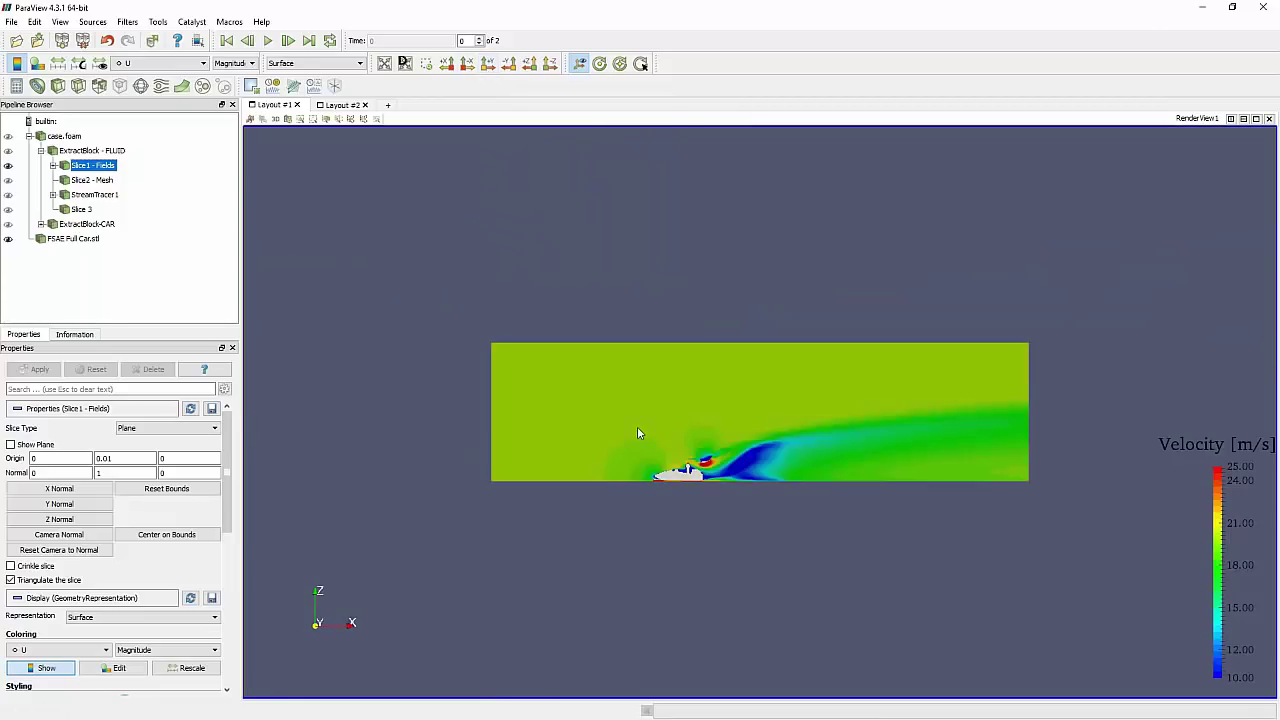
pyautogui.moveTo(637, 426); pyautogui.dragTo(722, 601, button='right')
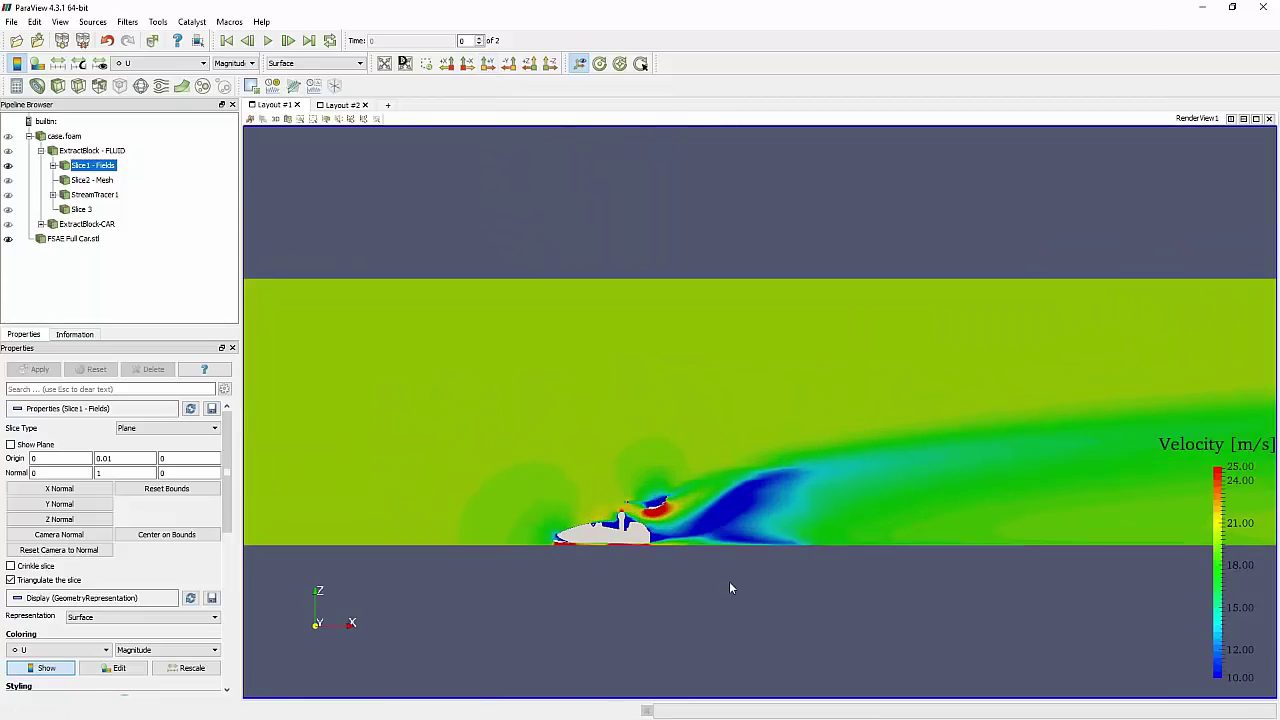
pyautogui.moveTo(730, 588); pyautogui.dragTo(731, 483, button='middle')
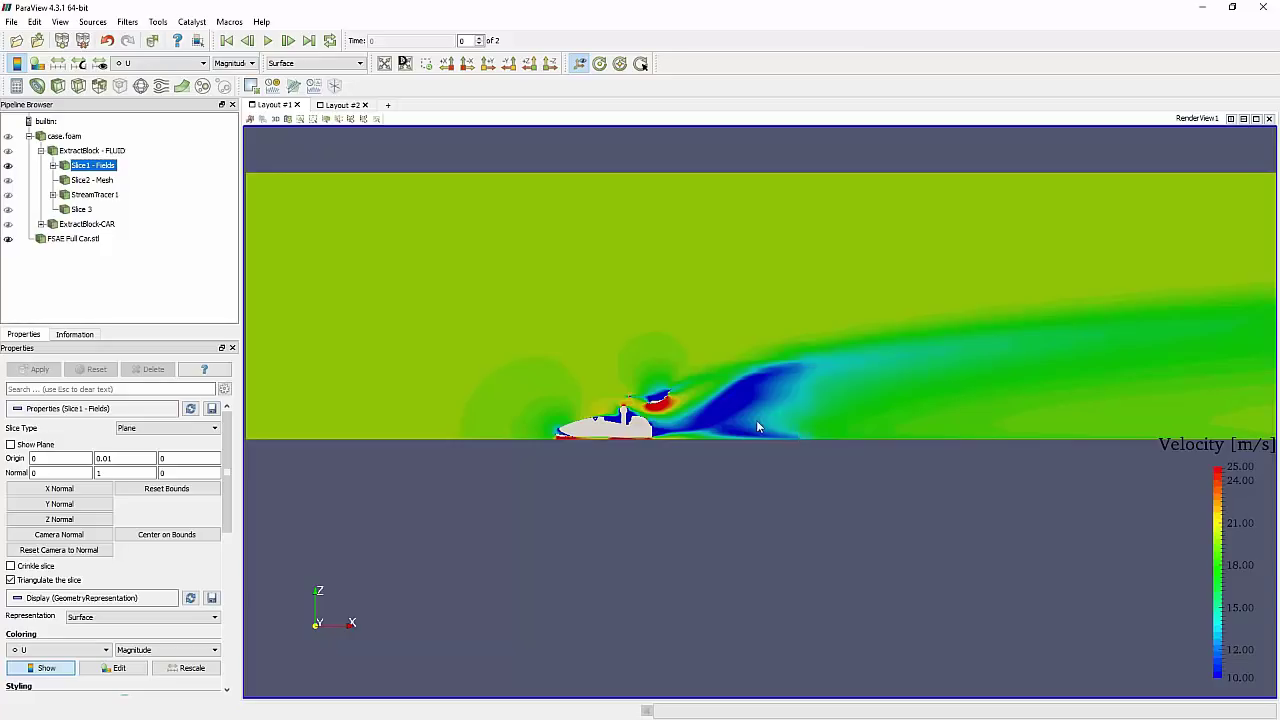
pyautogui.moveTo(756, 420); pyautogui.dragTo(762, 388, button='middle')
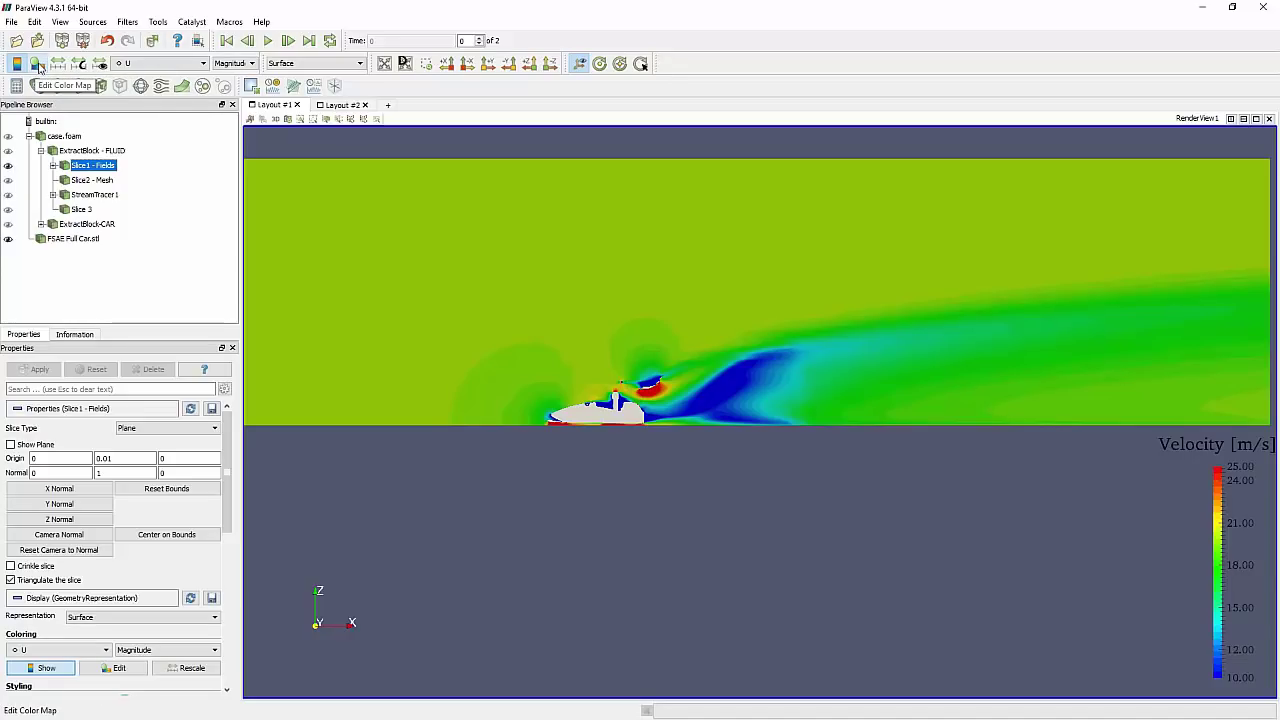
# Open the velocity color map for editing and add color control points at about 16.31 and 20.23
pyautogui.click(37, 64)
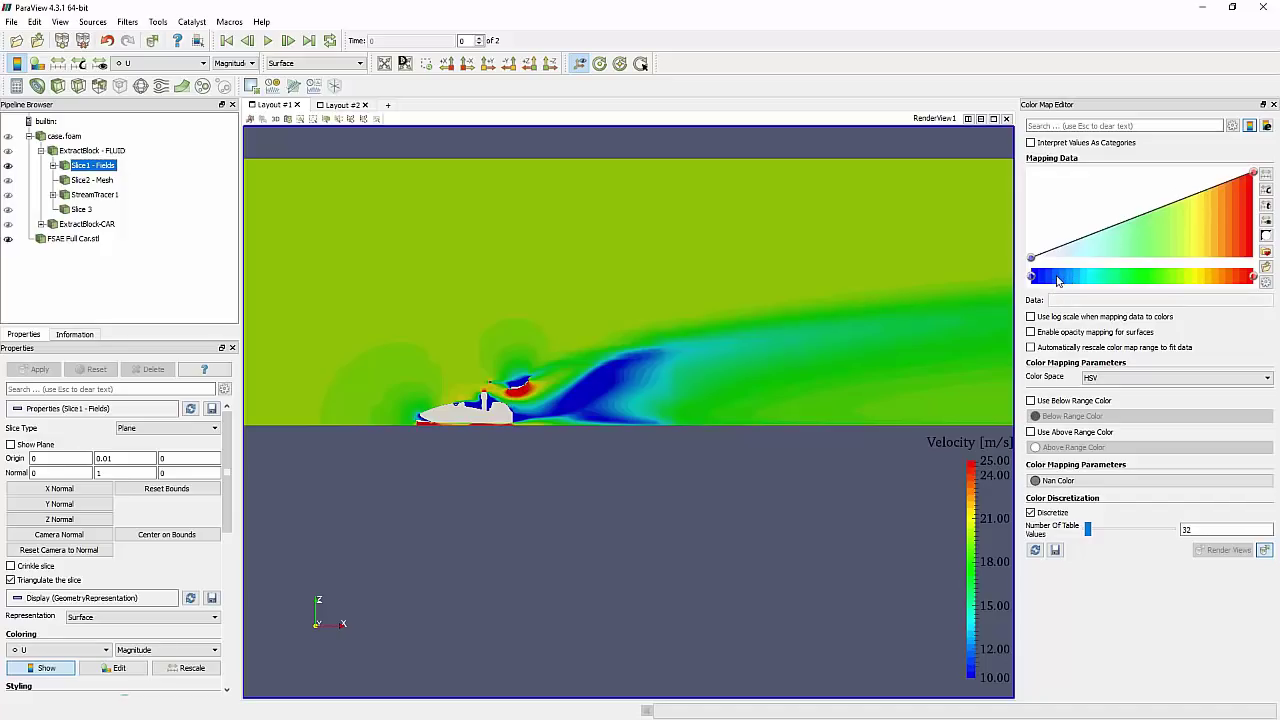
pyautogui.moveTo(1058, 277); pyautogui.dragTo(1127, 285)
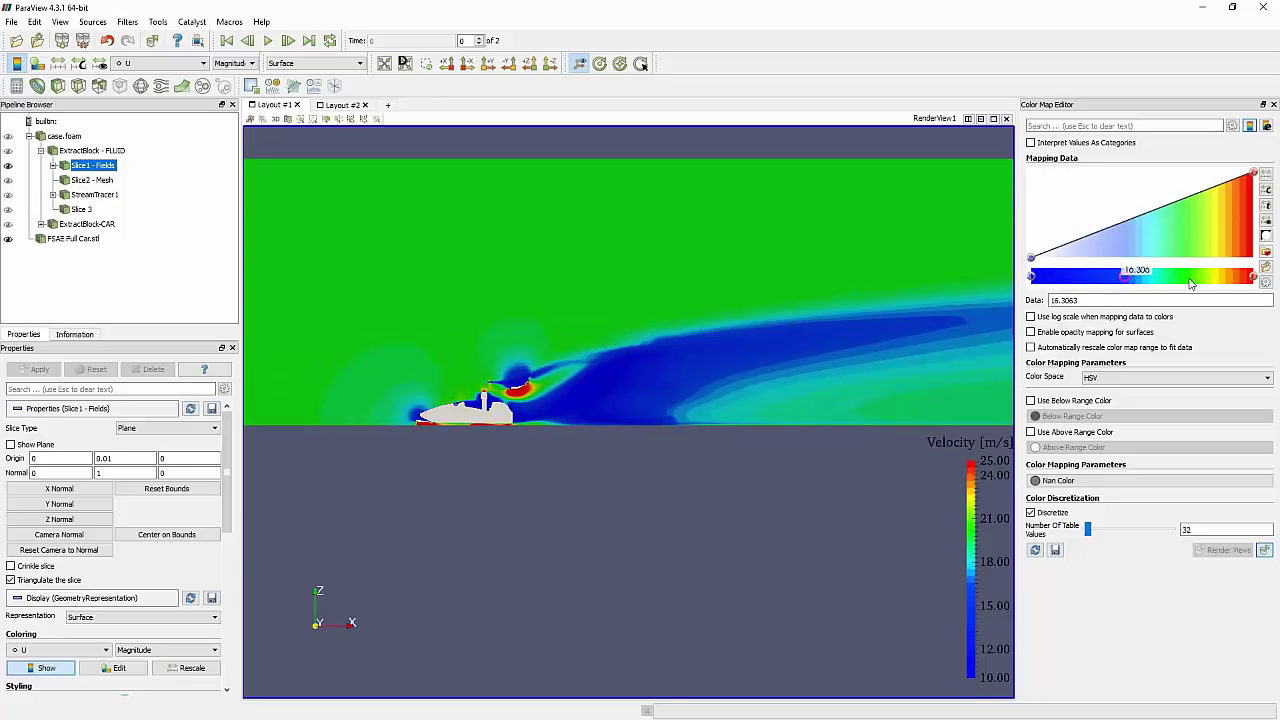
pyautogui.moveTo(1250, 285); pyautogui.dragTo(1184, 281)
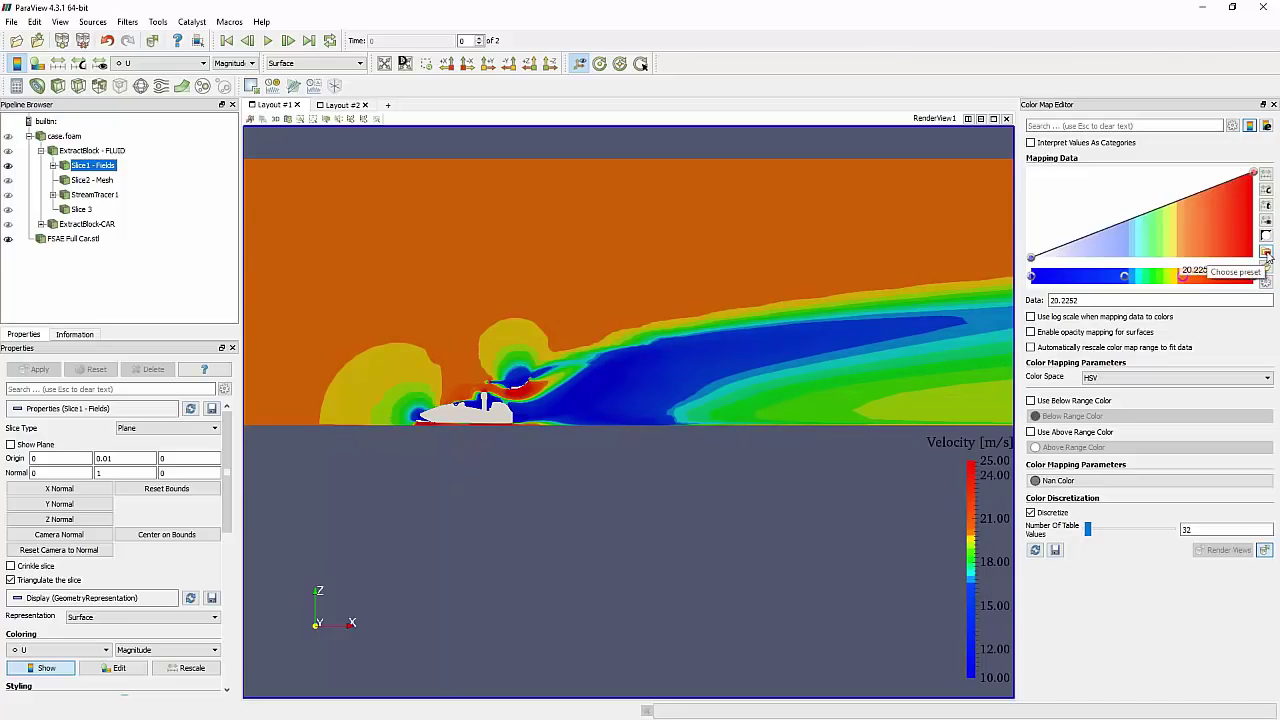
# Apply the Blue to Red Rainbow preset to the velocity color map
pyautogui.click(1266, 255)
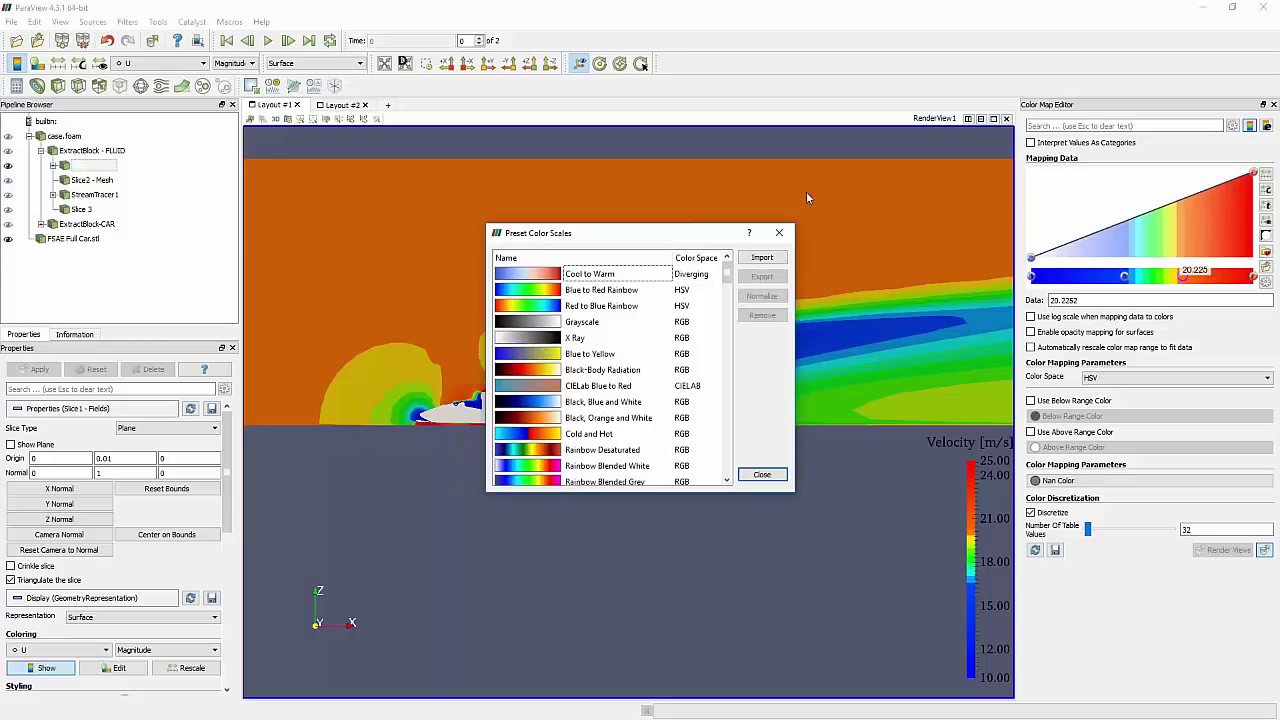
pyautogui.click(779, 232)
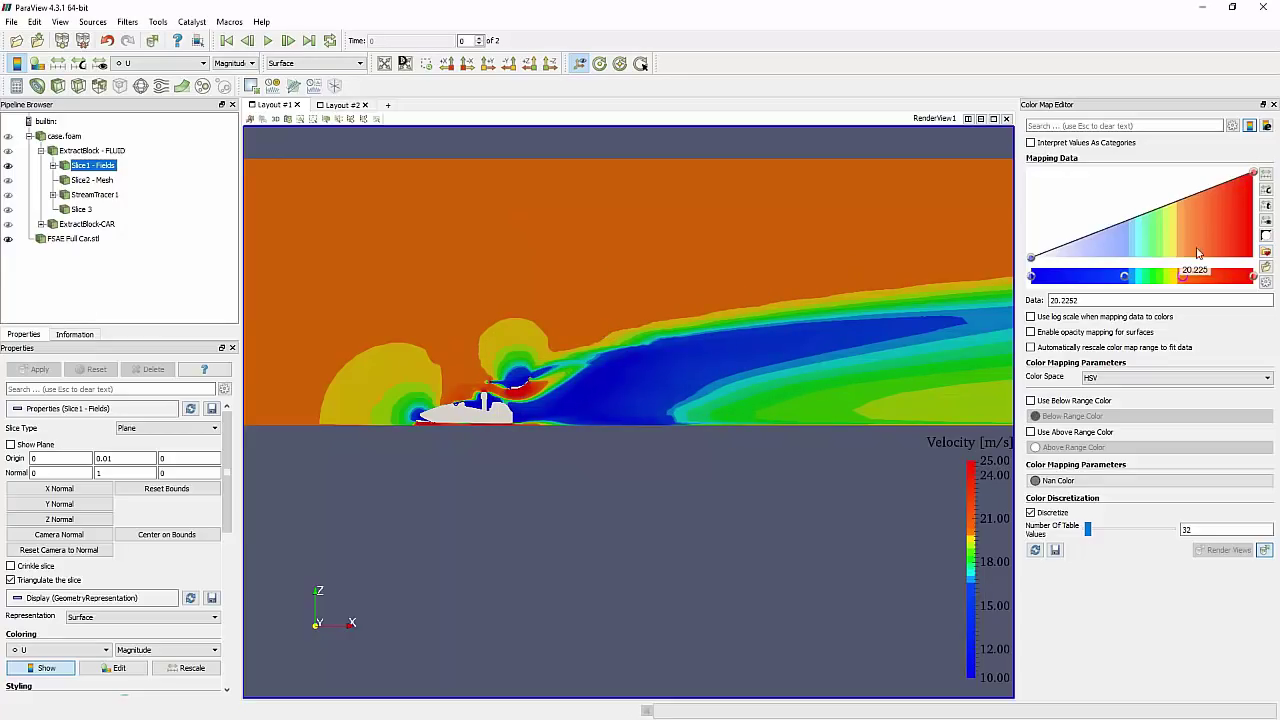
pyautogui.click(1265, 254)
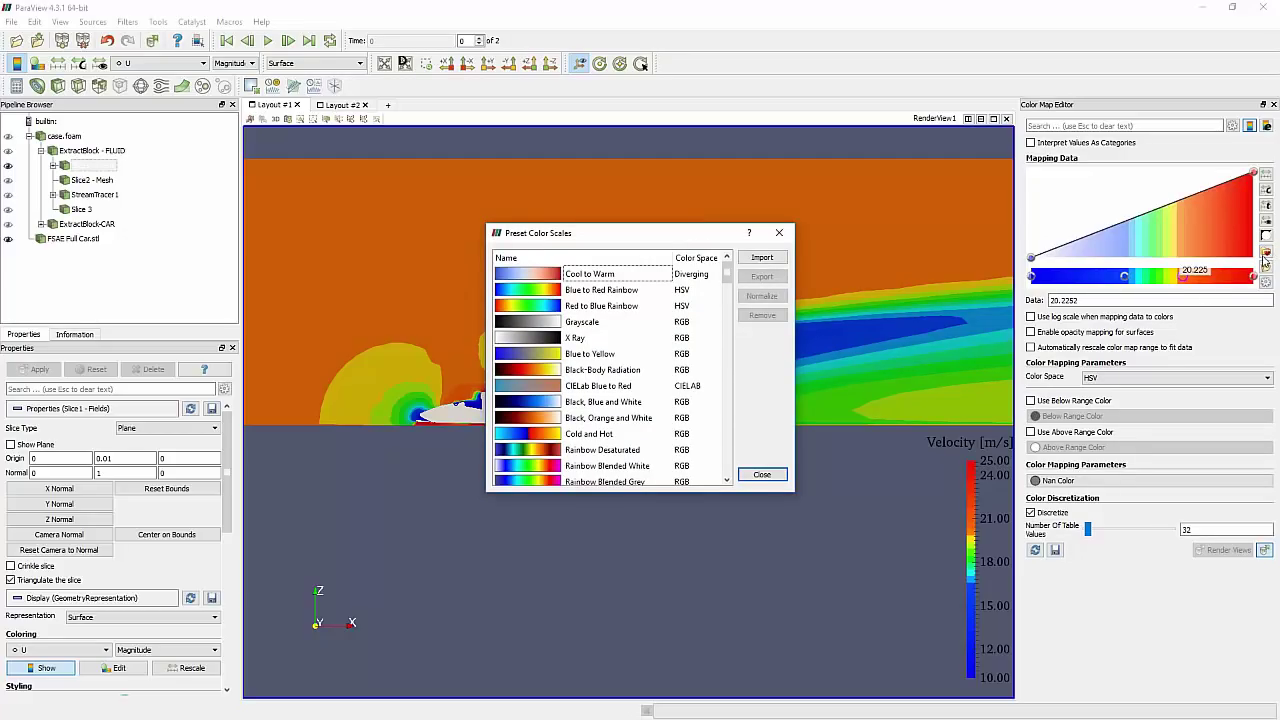
pyautogui.click(587, 290)
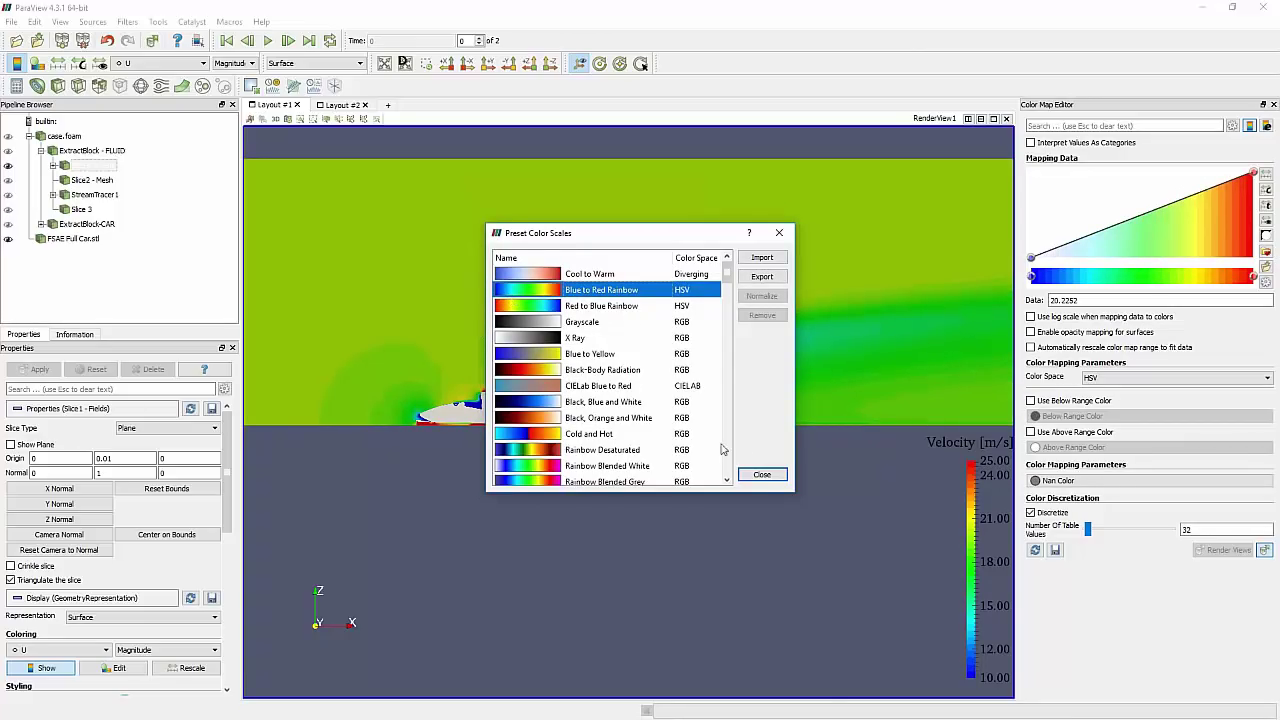
pyautogui.click(762, 474)
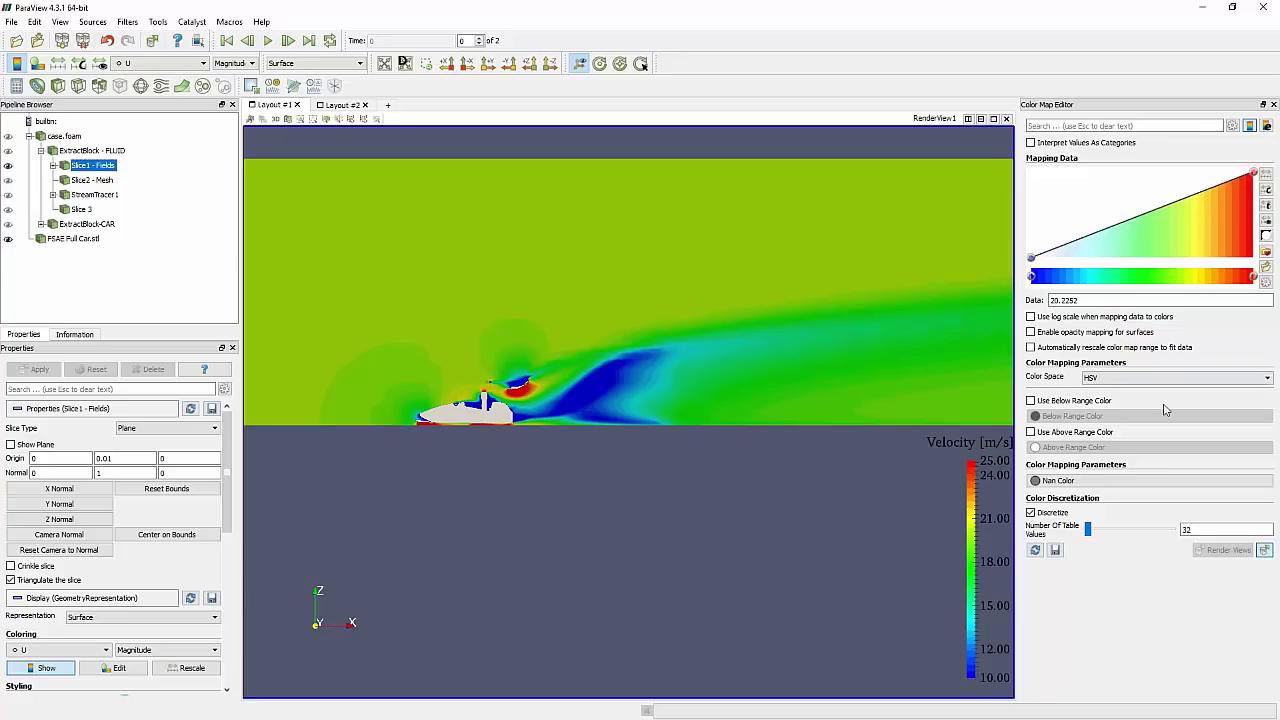
# Examine the color map's number of table values and the fields available for coloring Slice1 - Fields
pyautogui.doubleClick(1200, 531)
pyautogui.moveTo(1200, 531); pyautogui.dragTo(1185, 529)
pyautogui.click(1194, 529)
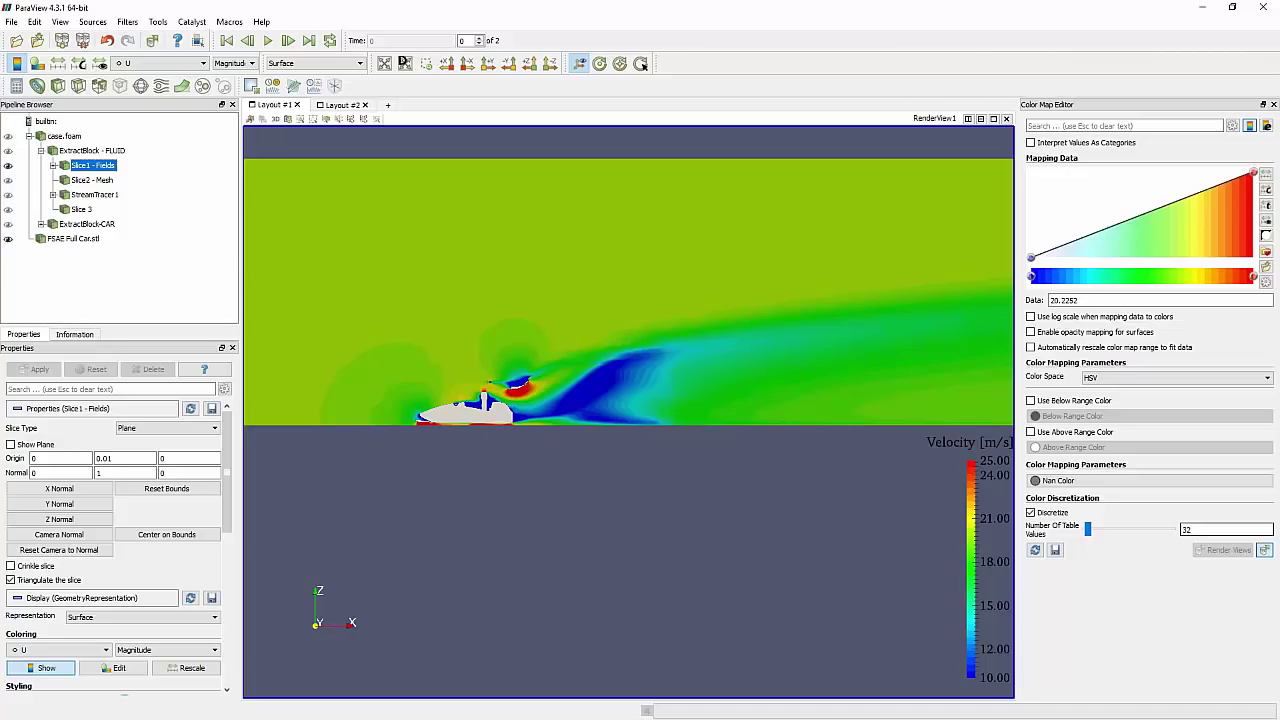
pyautogui.doubleClick(1186, 529)
pyautogui.click(160, 63)
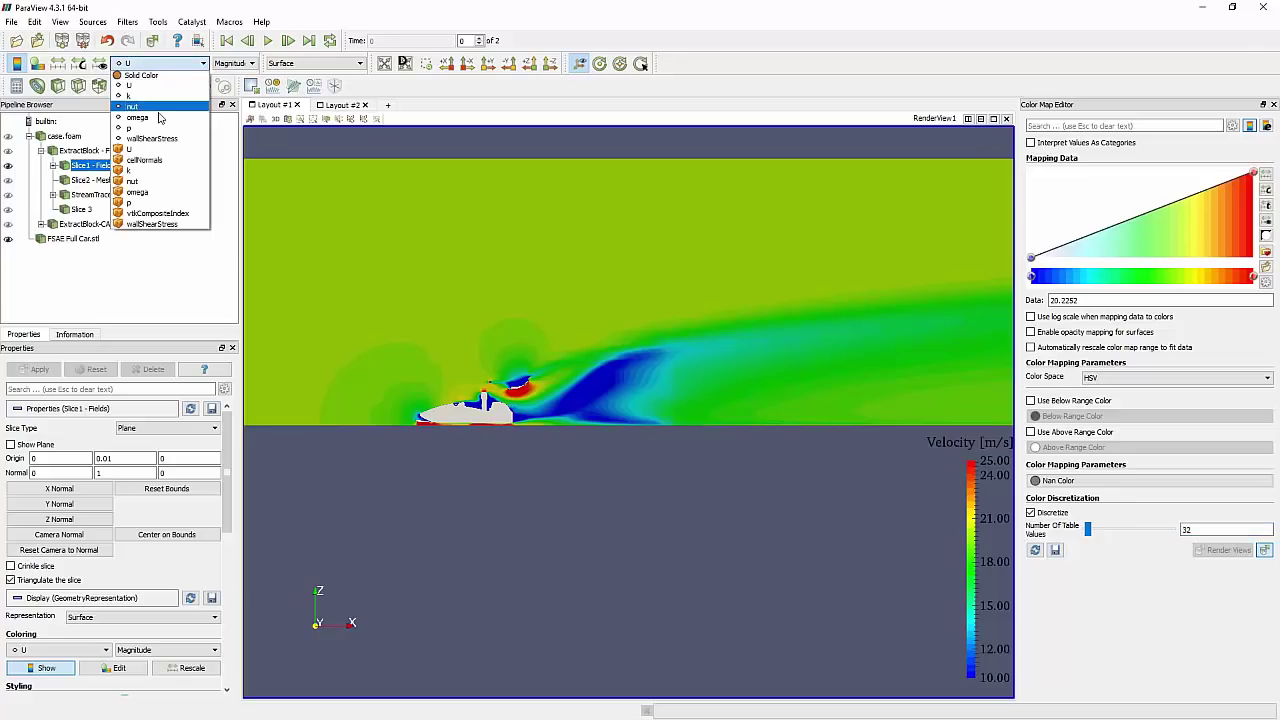
pyautogui.click(440, 28)
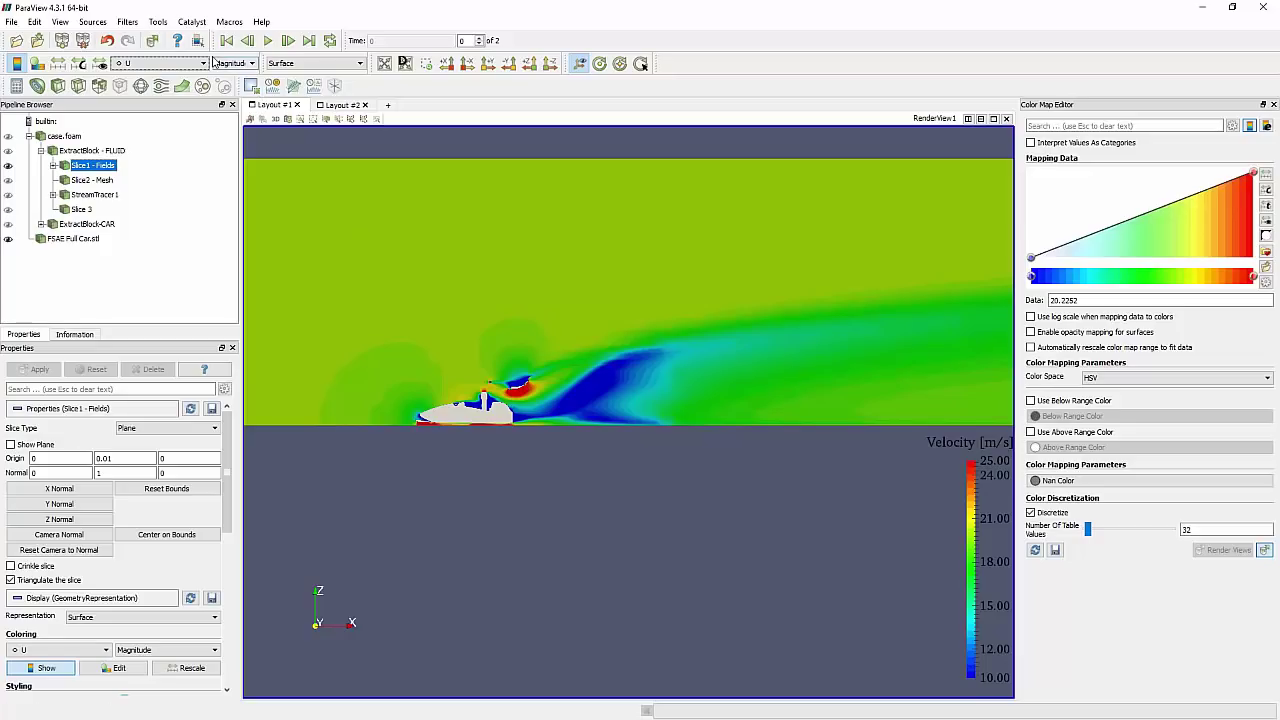
pyautogui.click(202, 64)
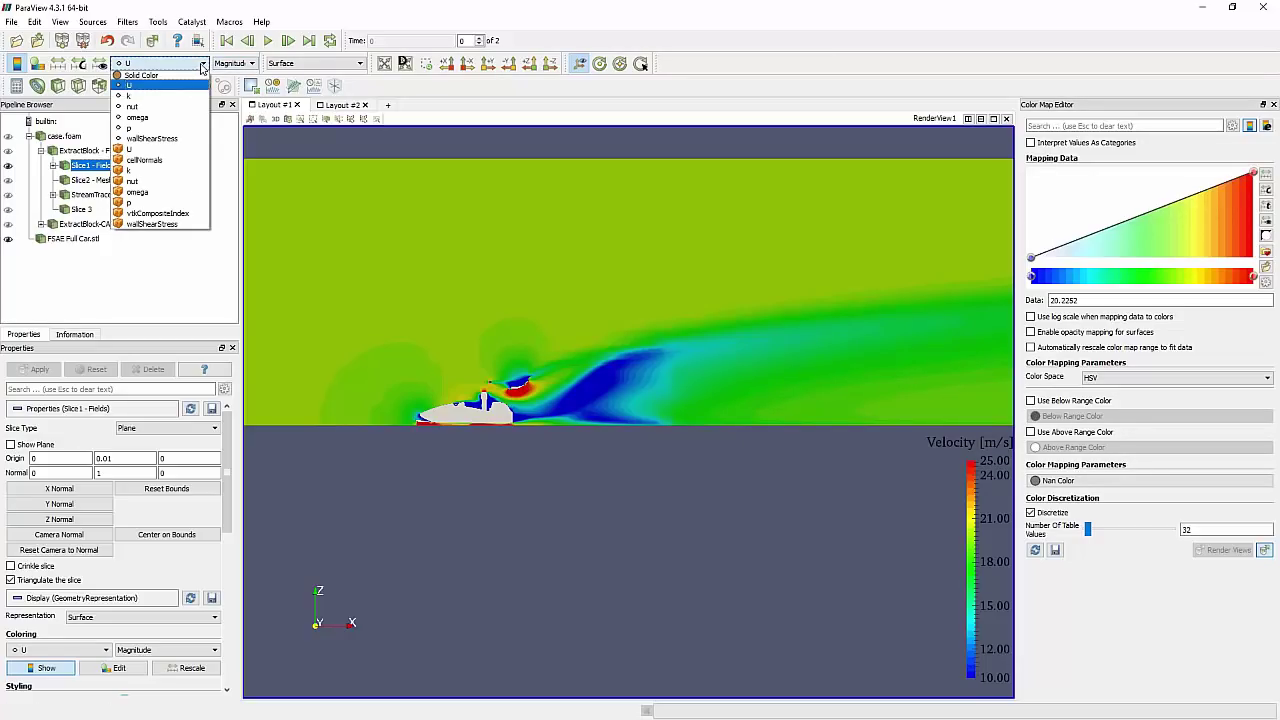
pyautogui.click(808, 67)
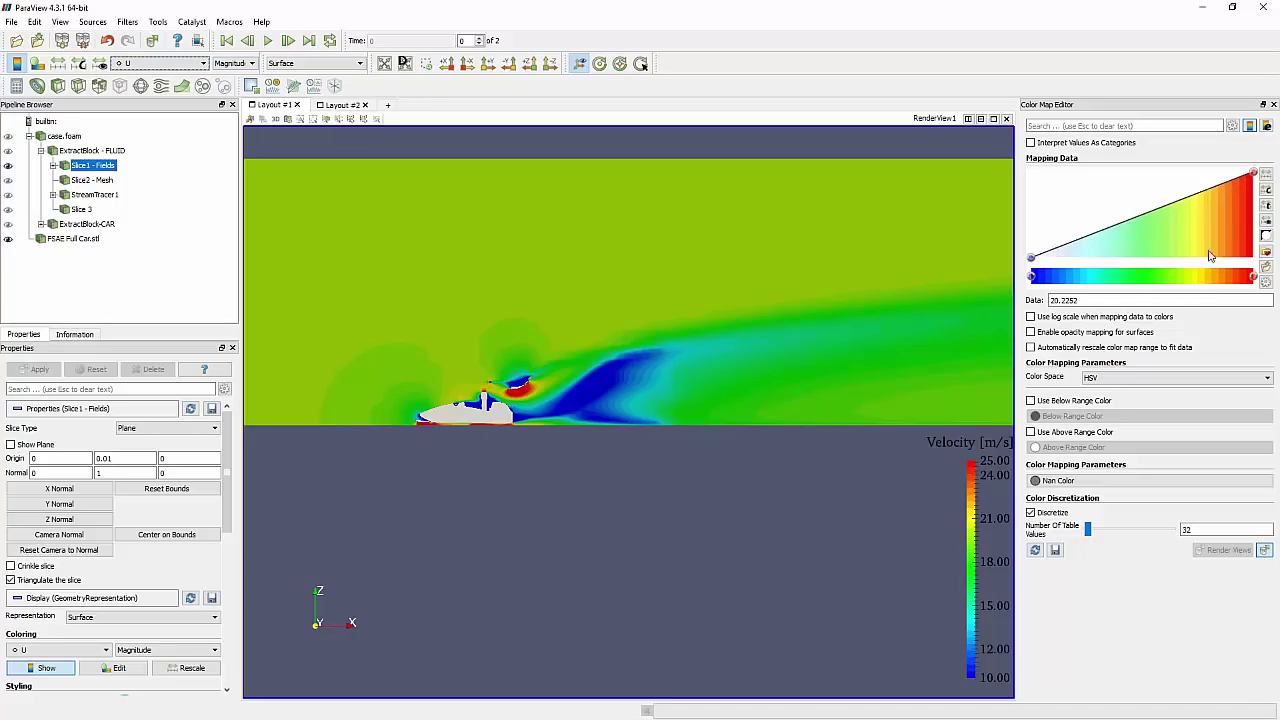
pyautogui.click(1193, 528)
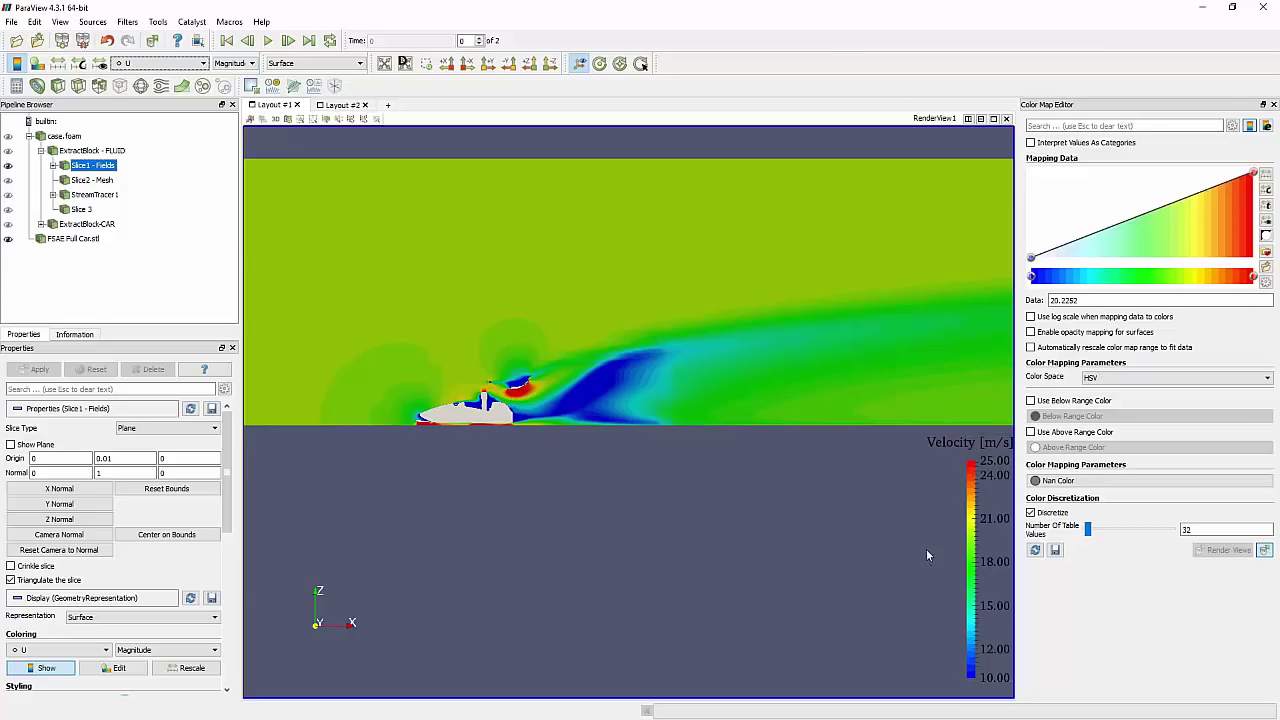
# Open the velocity legend's parameters and examine its title, component title and font size settings
pyautogui.click(1266, 127)
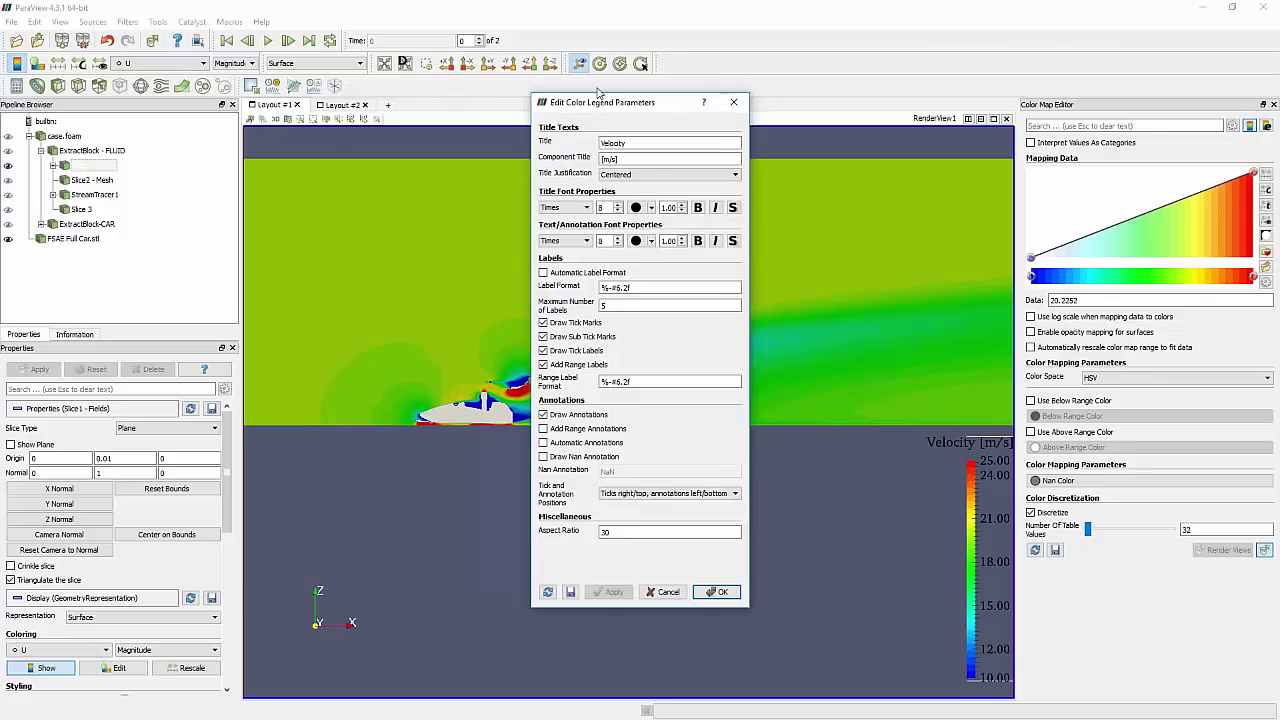
pyautogui.moveTo(628, 102); pyautogui.dragTo(665, 146)
pyautogui.click(727, 198)
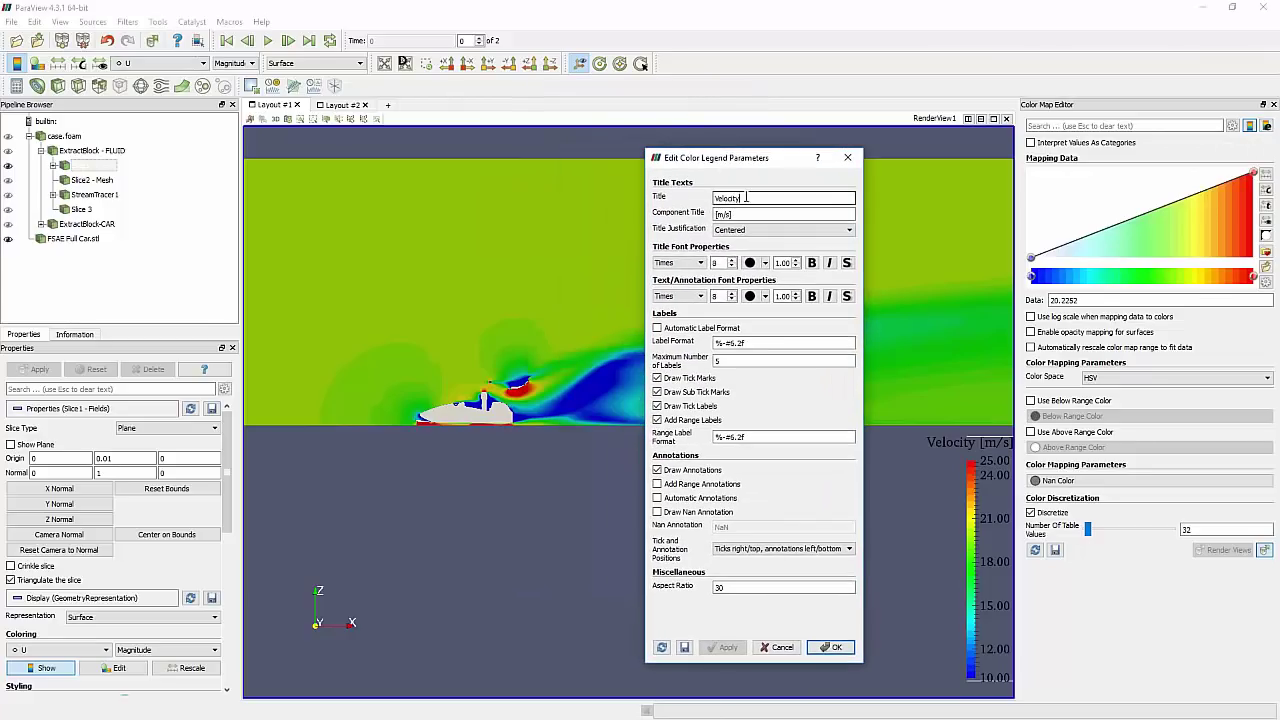
pyautogui.doubleClick(727, 198)
pyautogui.click(747, 214)
pyautogui.doubleClick(747, 214)
pyautogui.moveTo(760, 158); pyautogui.dragTo(721, 153)
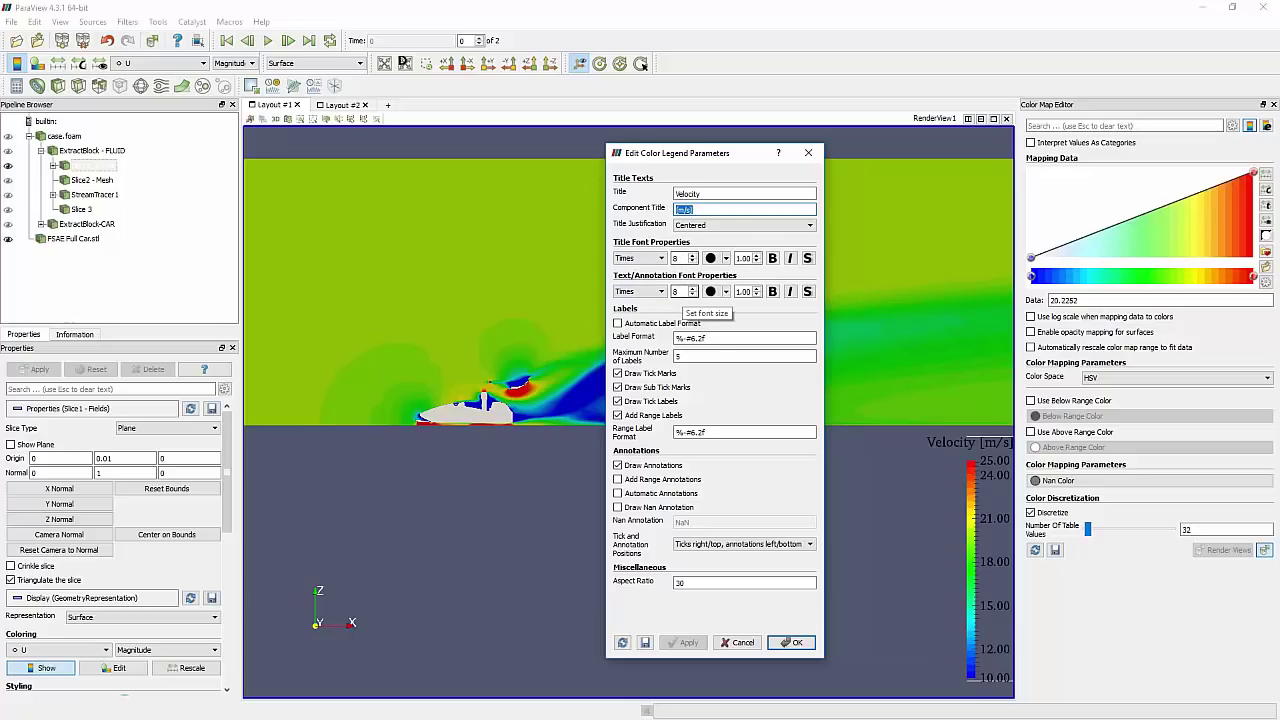
pyautogui.click(680, 291)
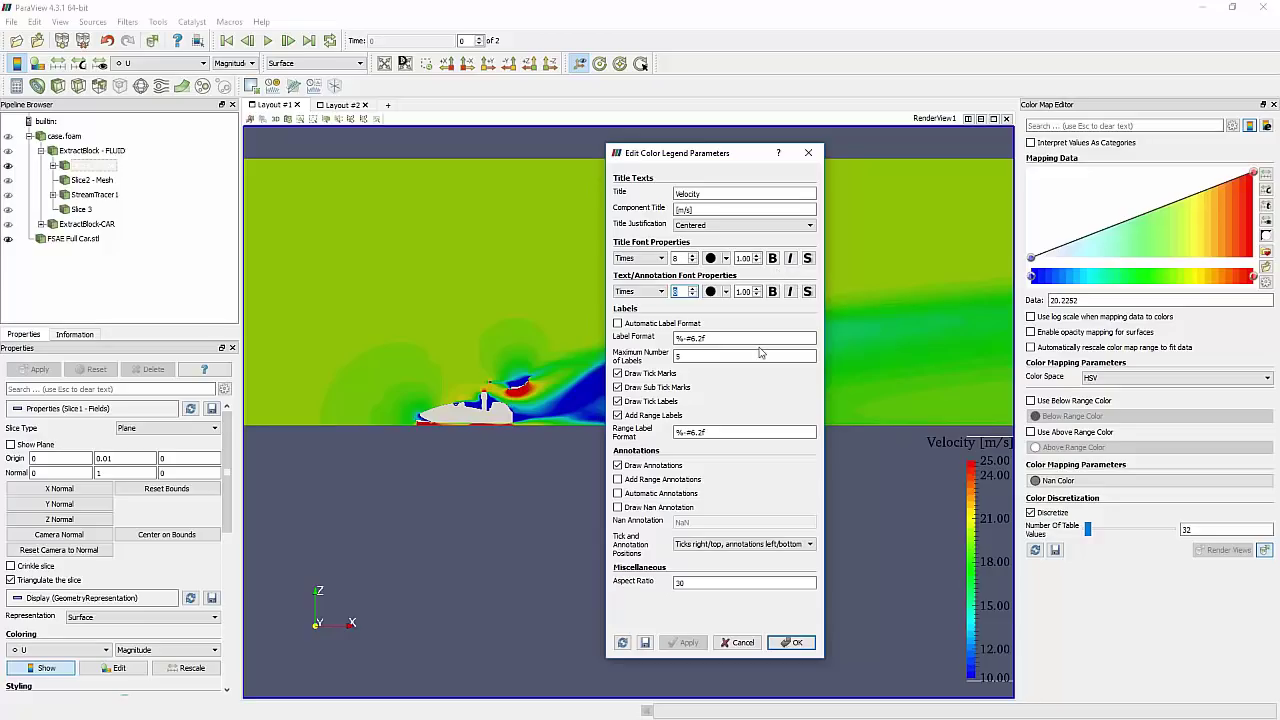
# Examine the legend's maximum number of labels and the parts of its label format
pyautogui.doubleClick(678, 355)
pyautogui.press('BackSpace')
pyautogui.write('5')
pyautogui.click(728, 340)
pyautogui.moveTo(729, 339); pyautogui.dragTo(667, 339)
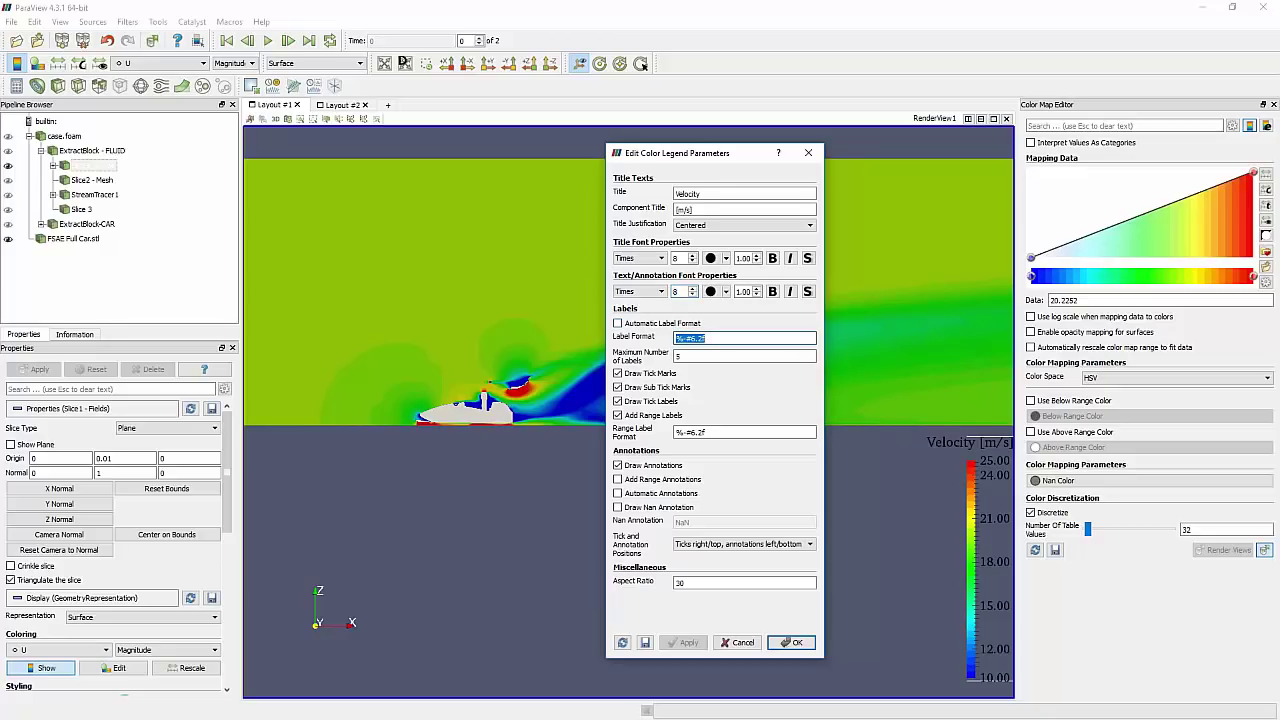
pyautogui.click(737, 337)
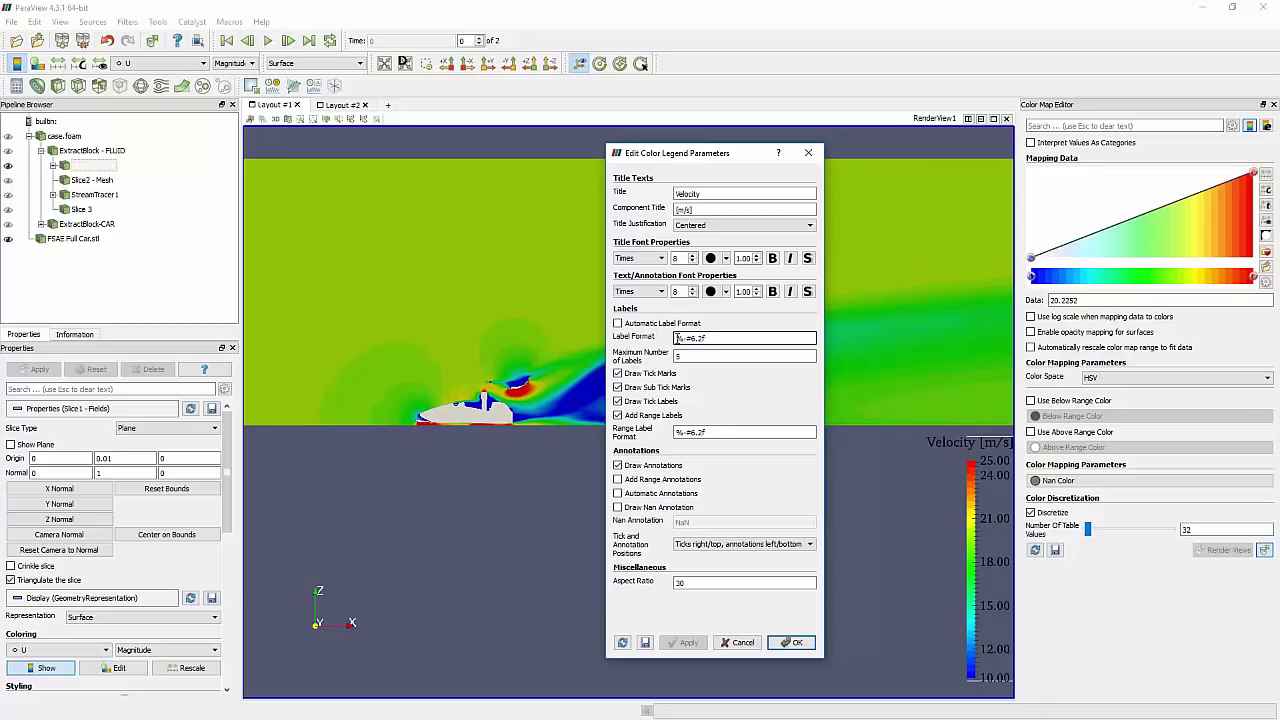
pyautogui.moveTo(676, 338); pyautogui.dragTo(699, 339)
pyautogui.click(708, 338)
pyautogui.moveTo(702, 338); pyautogui.dragTo(740, 338)
pyautogui.click(717, 357)
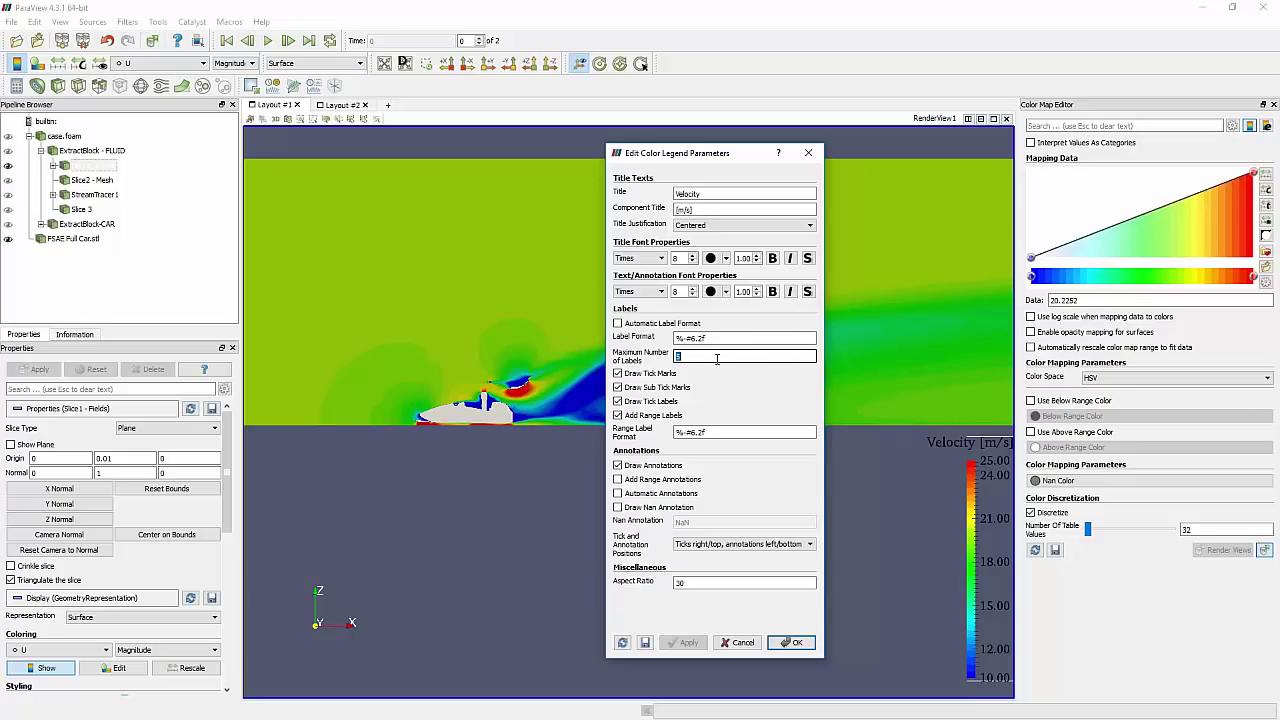
# Examine the legend's range label format, aspect ratio and title texts, and dismiss the legend parameters without applying anything
pyautogui.doubleClick(730, 434)
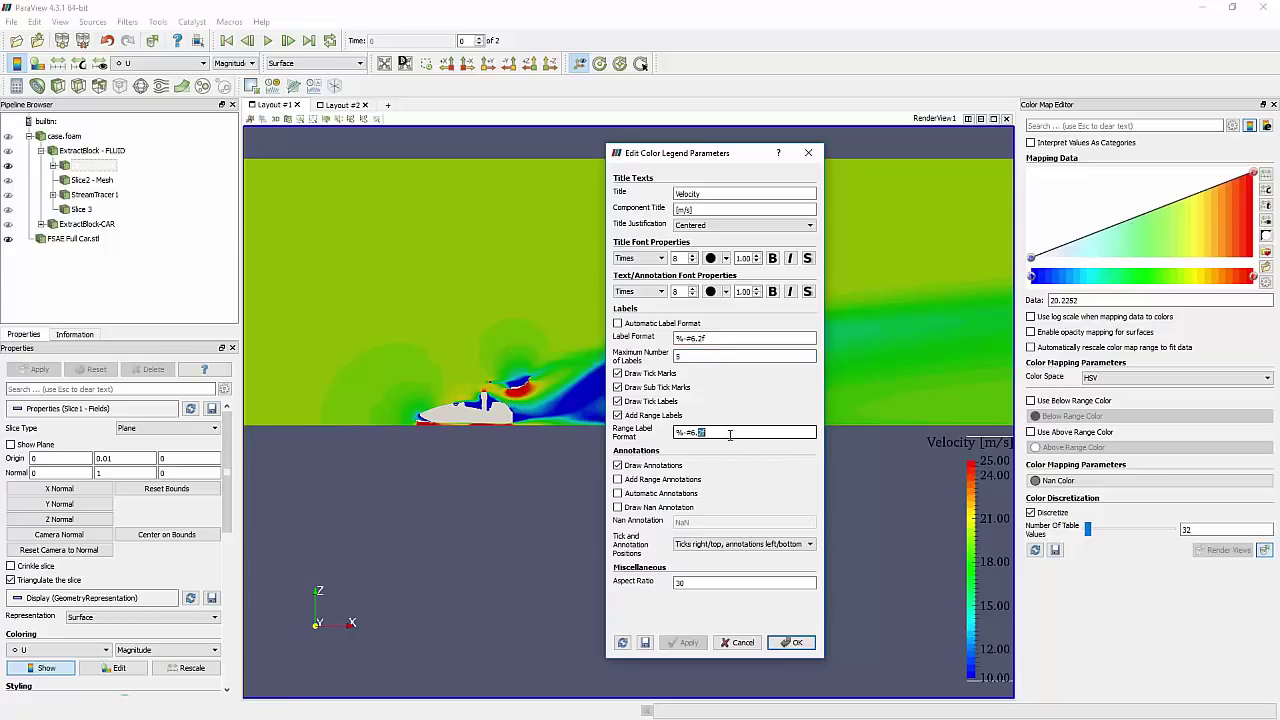
pyautogui.tripleClick(730, 434)
pyautogui.moveTo(715, 339); pyautogui.dragTo(638, 341)
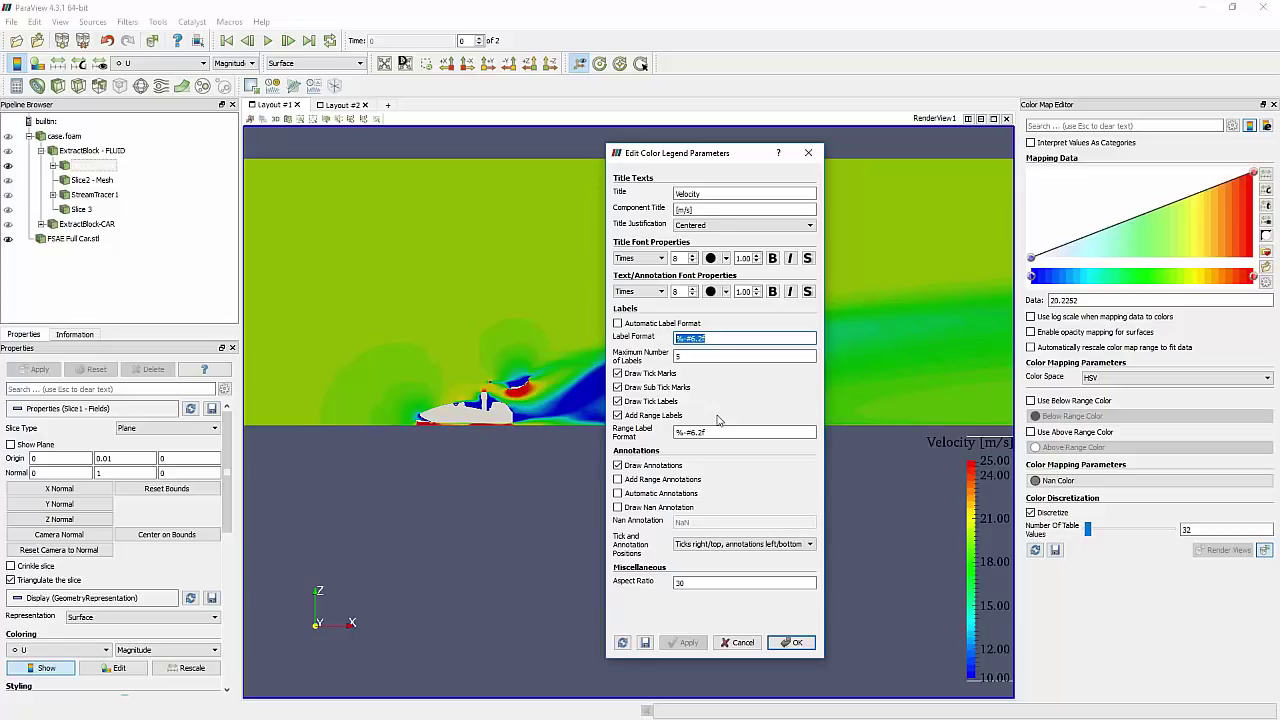
pyautogui.click(680, 583)
pyautogui.moveTo(676, 583); pyautogui.dragTo(693, 583)
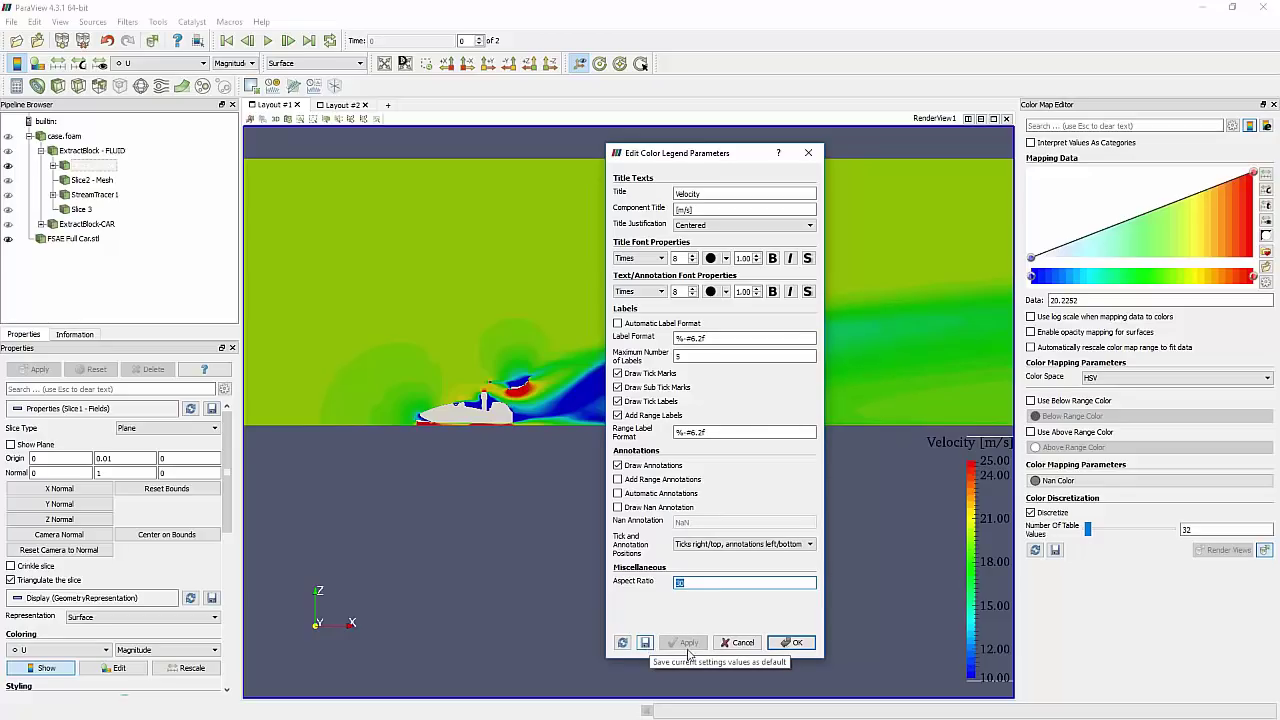
pyautogui.moveTo(680, 194); pyautogui.dragTo(703, 193)
pyautogui.click(700, 209)
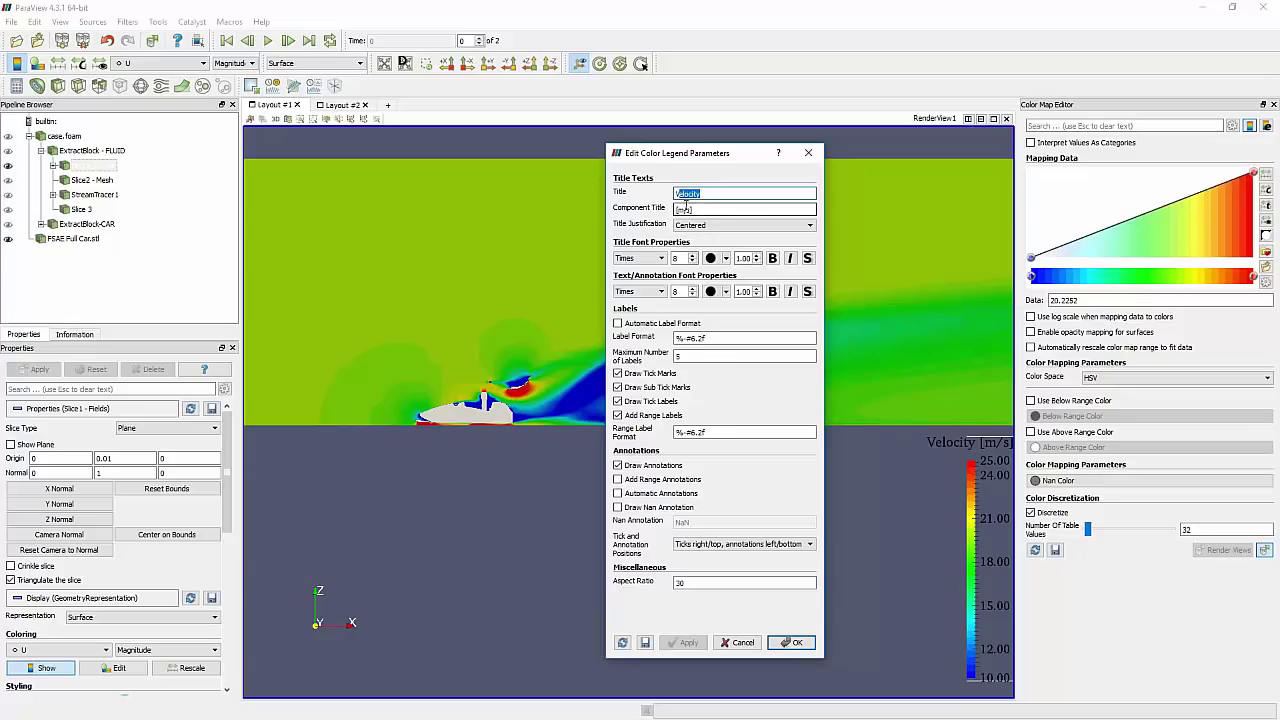
pyautogui.click(742, 644)
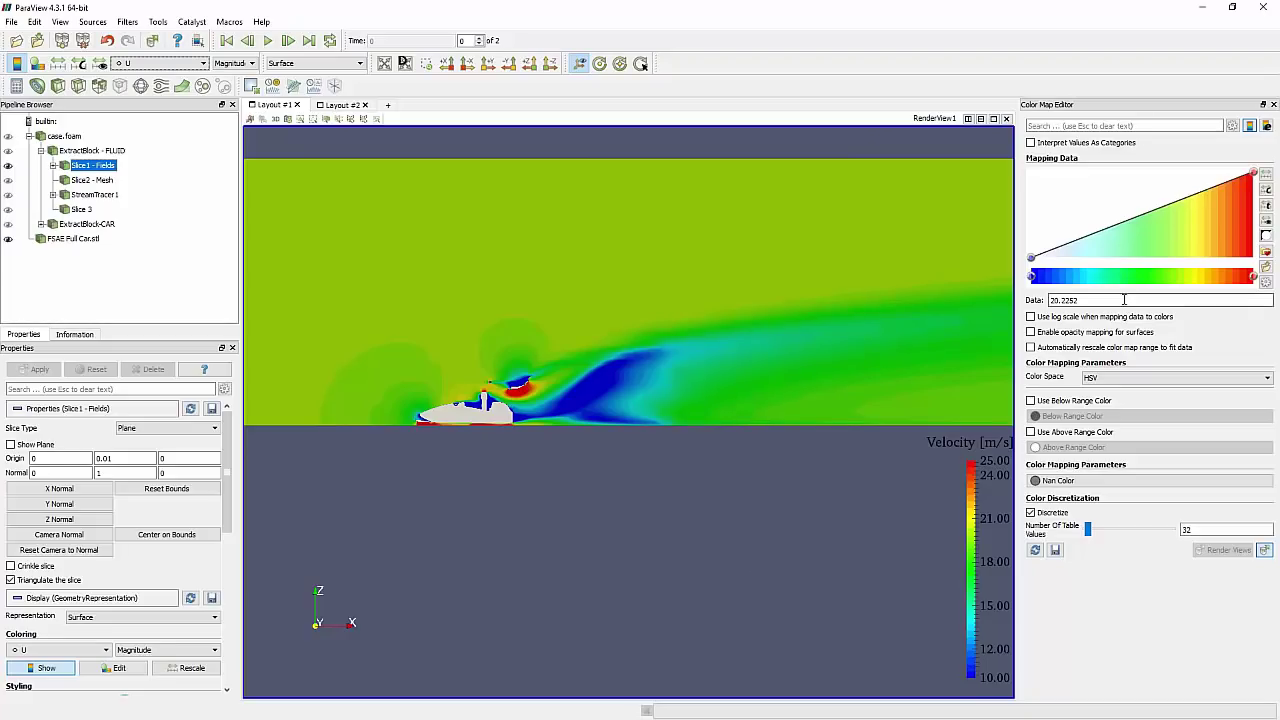
# Close the color map editor and hide FSAE Full Car.stl so the car's cutout in the velocity slice is exposed
pyautogui.click(1274, 104)
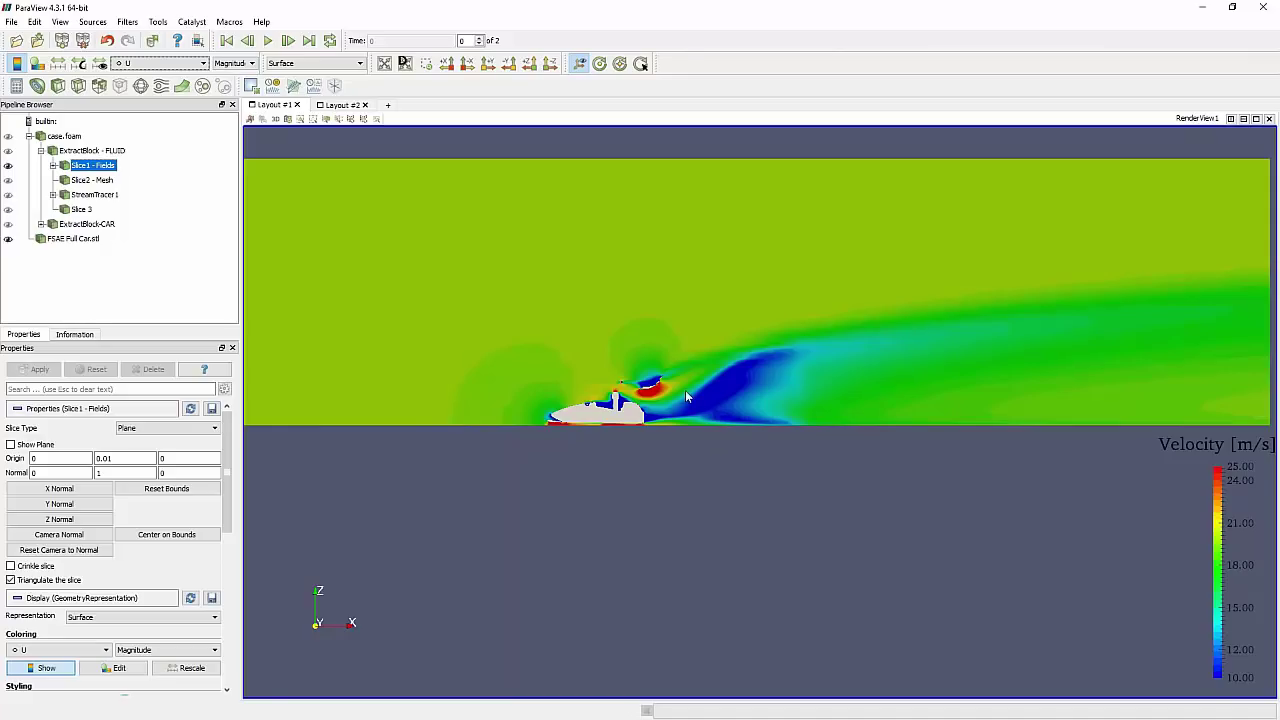
pyautogui.moveTo(639, 400); pyautogui.dragTo(765, 480)
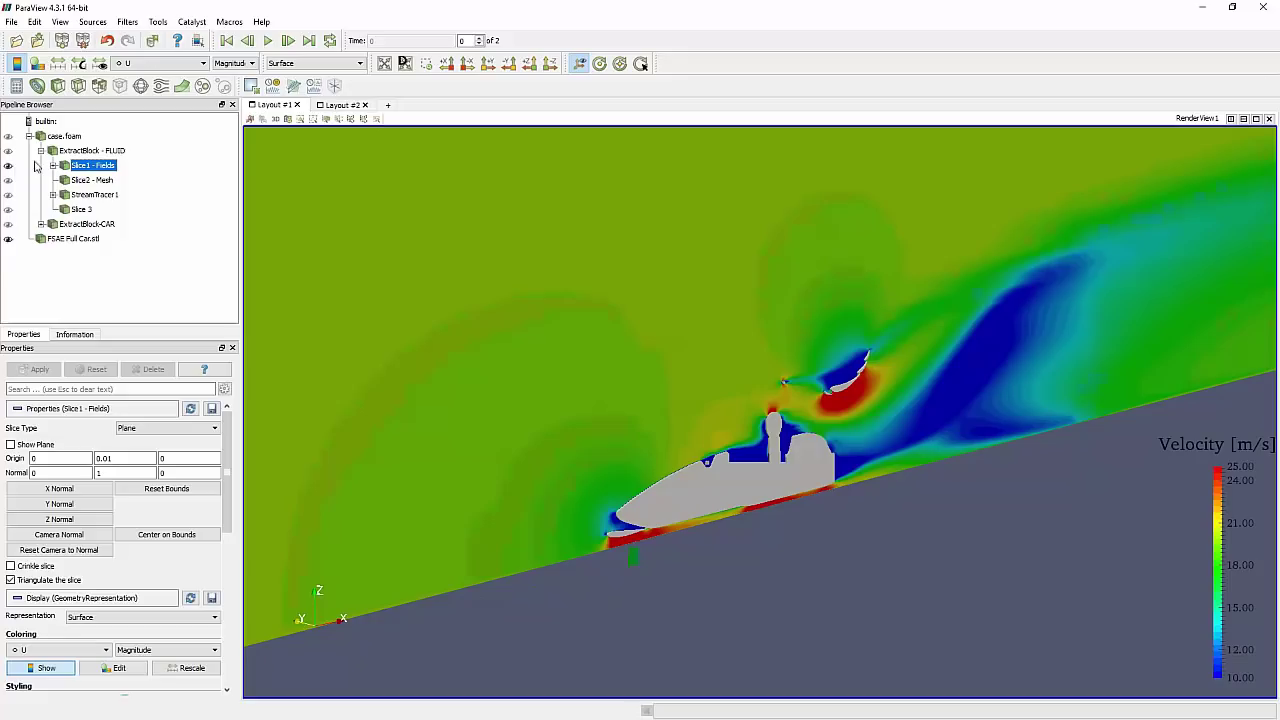
pyautogui.click(8, 239)
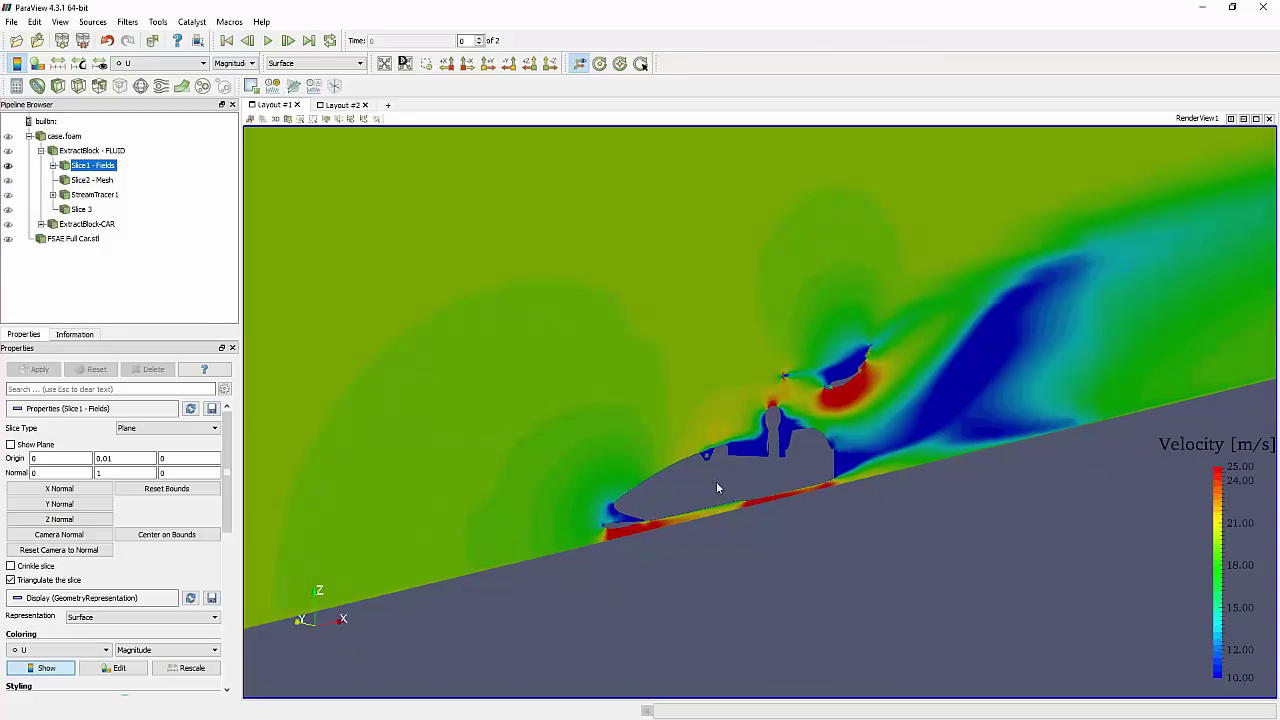
pyautogui.moveTo(716, 481); pyautogui.dragTo(662, 430)
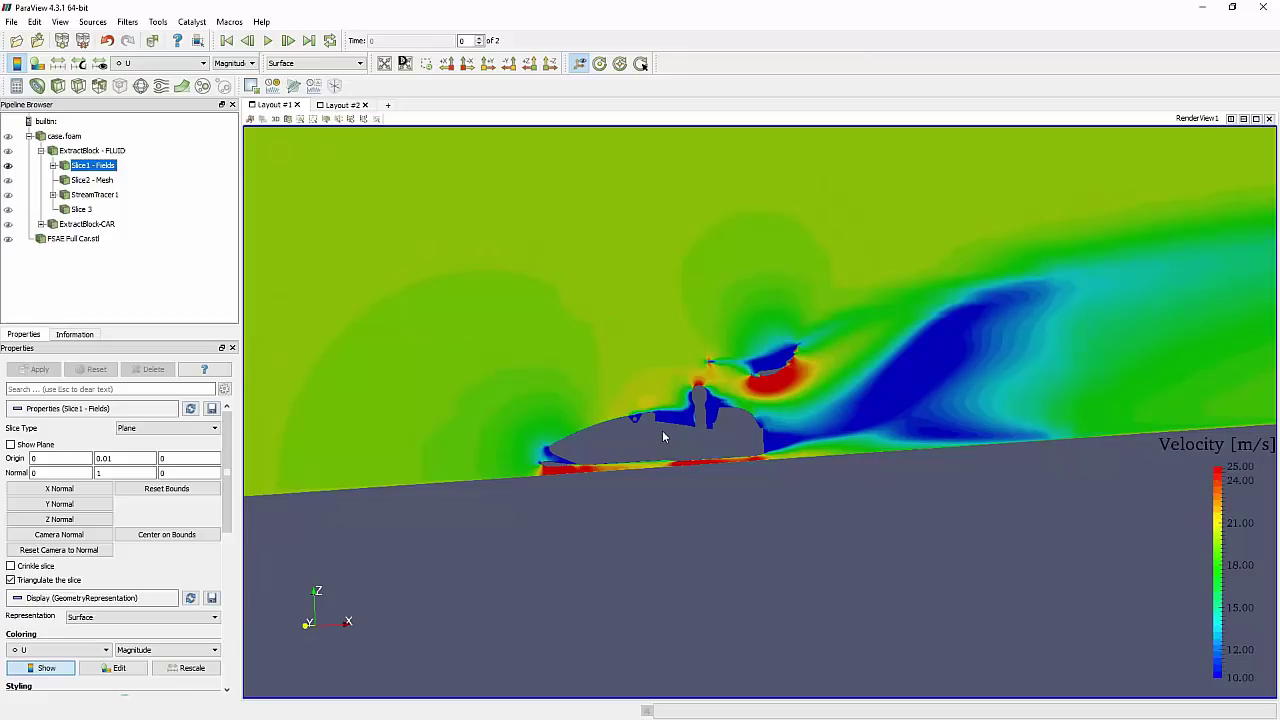
# Dismiss the custom range settings and rescale the velocity color map of Slice1 - Fields to its full data range
pyautogui.click(88, 64)
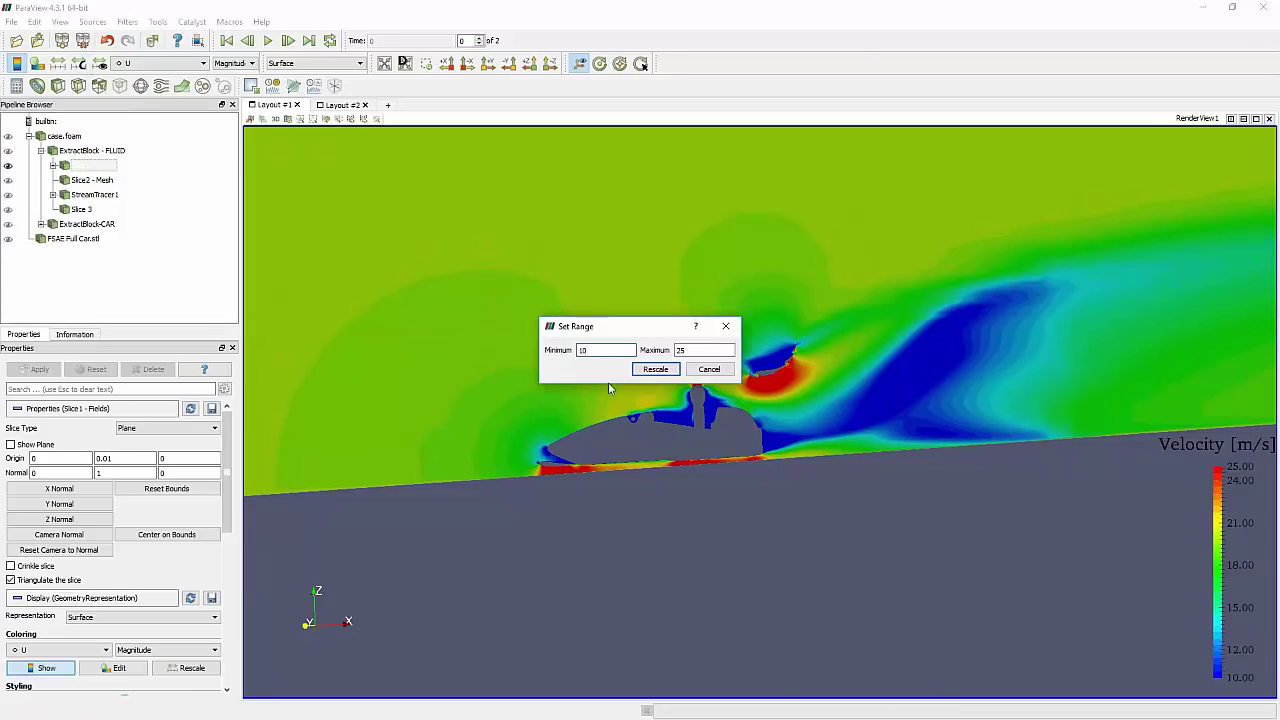
pyautogui.click(709, 370)
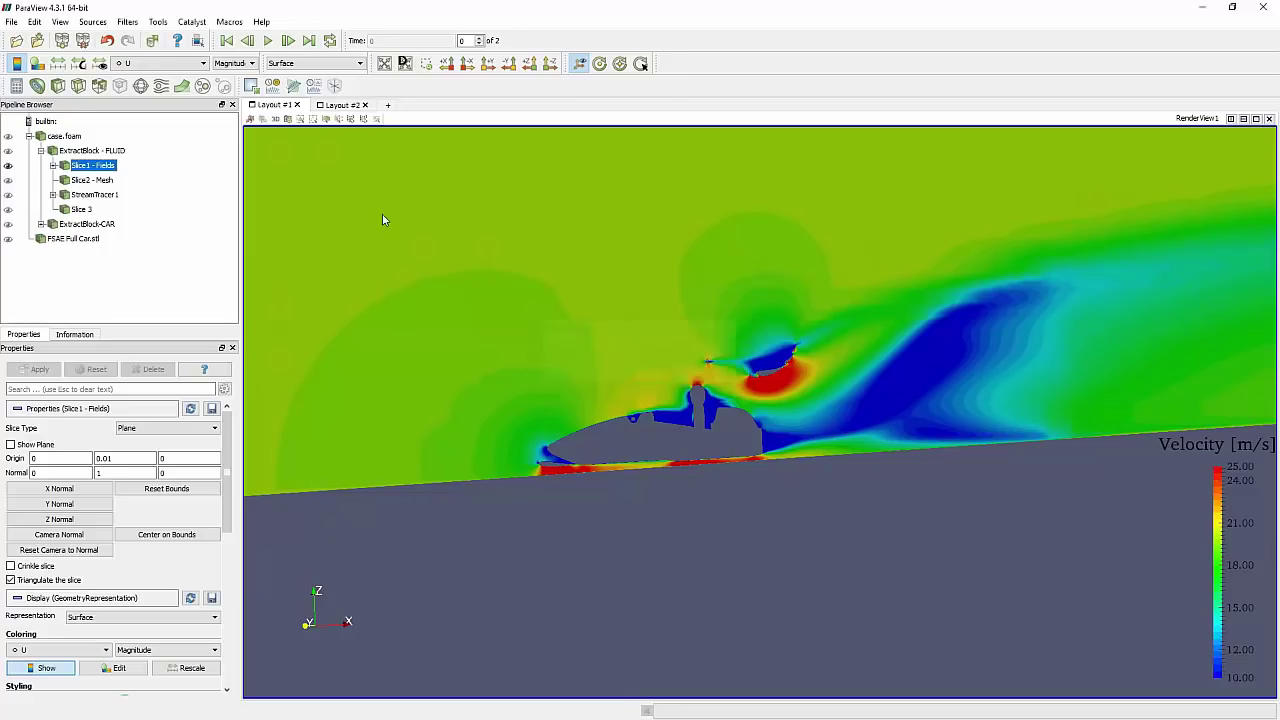
pyautogui.click(59, 63)
pyautogui.moveTo(736, 462); pyautogui.dragTo(706, 457)
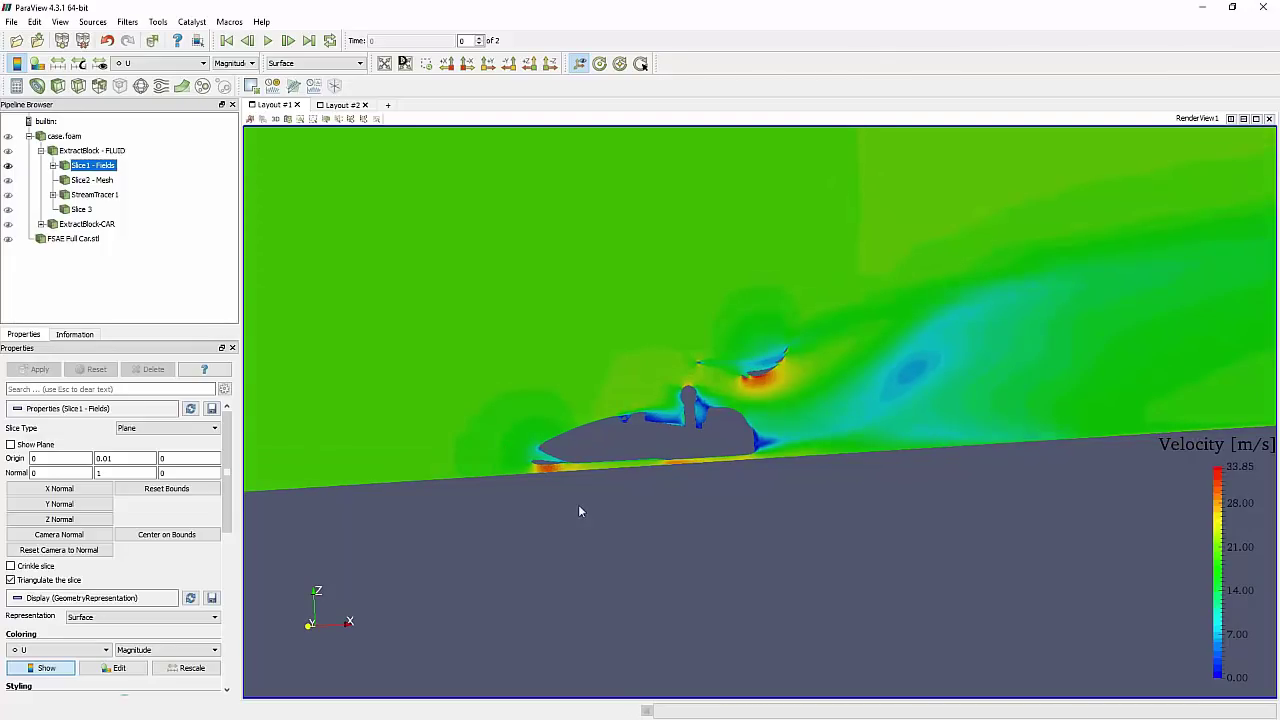
pyautogui.moveTo(578, 505); pyautogui.dragTo(910, 223, button='right')
pyautogui.moveTo(1049, 455); pyautogui.dragTo(883, 447, button='right')
pyautogui.moveTo(816, 397); pyautogui.dragTo(760, 489, button='right')
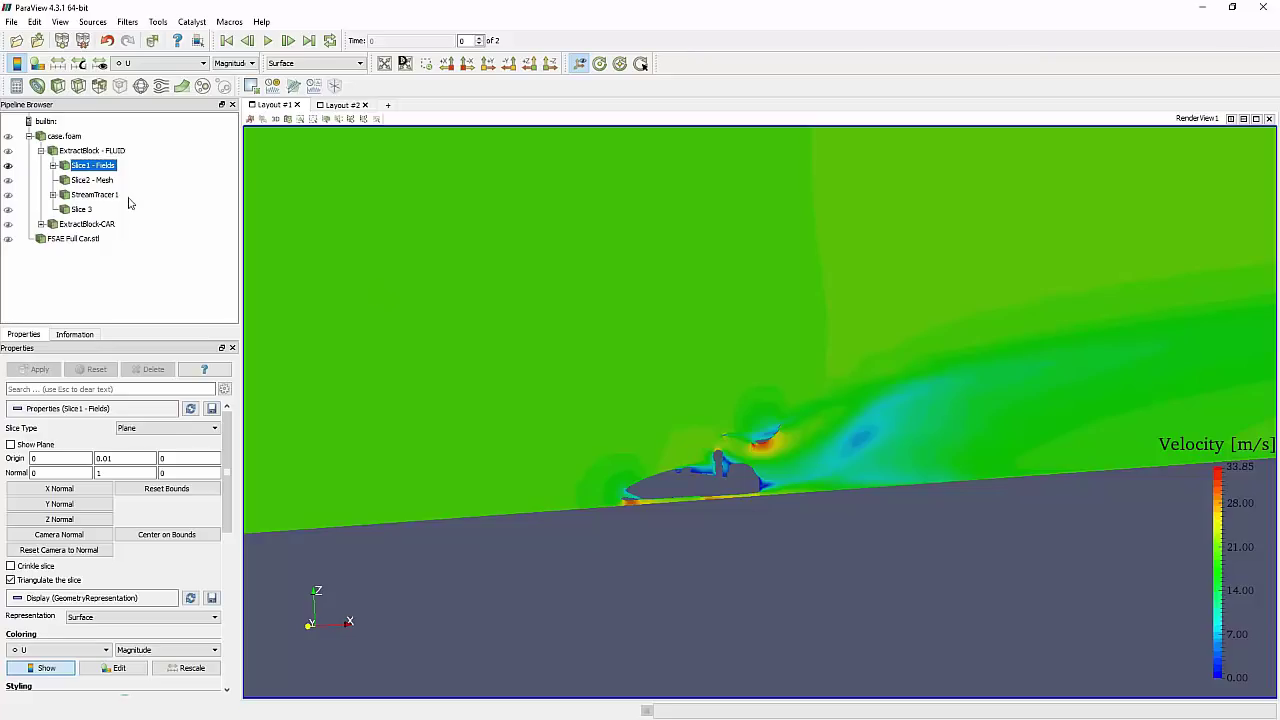
# Show FSAE Full Car.stl without Slice1 - Fields and examine the crinkle slice option of Slice2 - Mesh
pyautogui.click(8, 239)
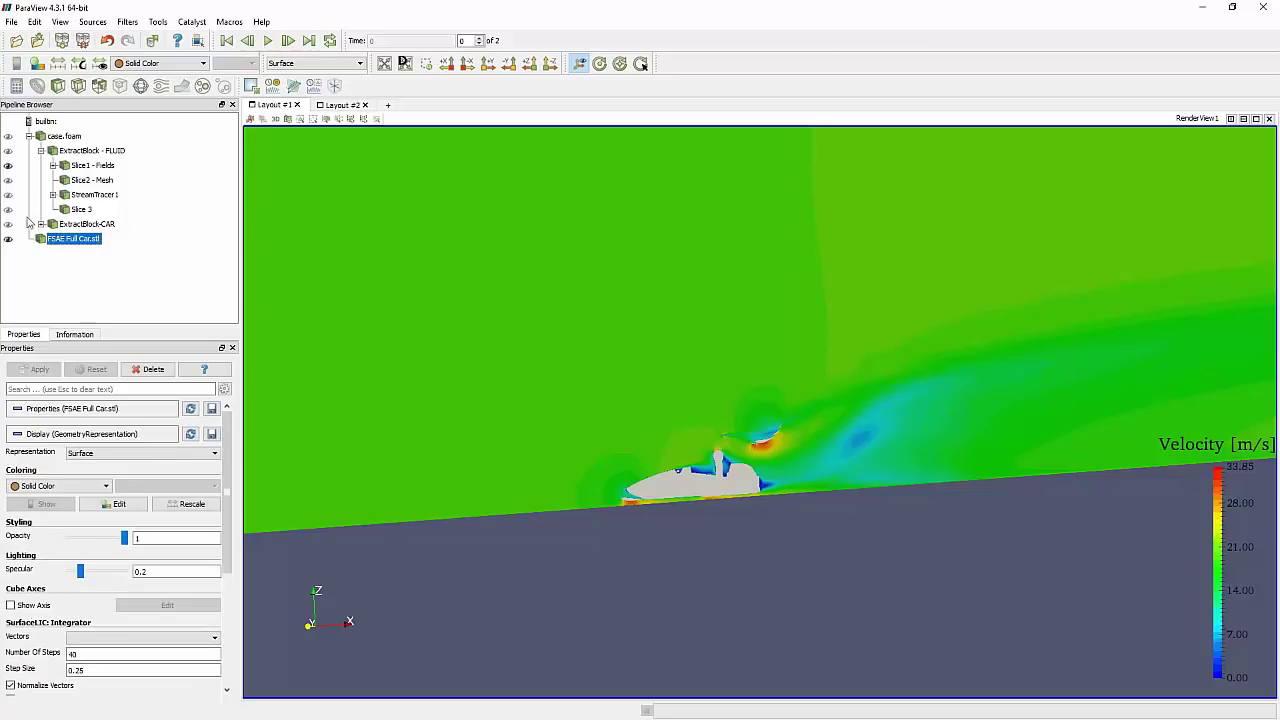
pyautogui.click(8, 165)
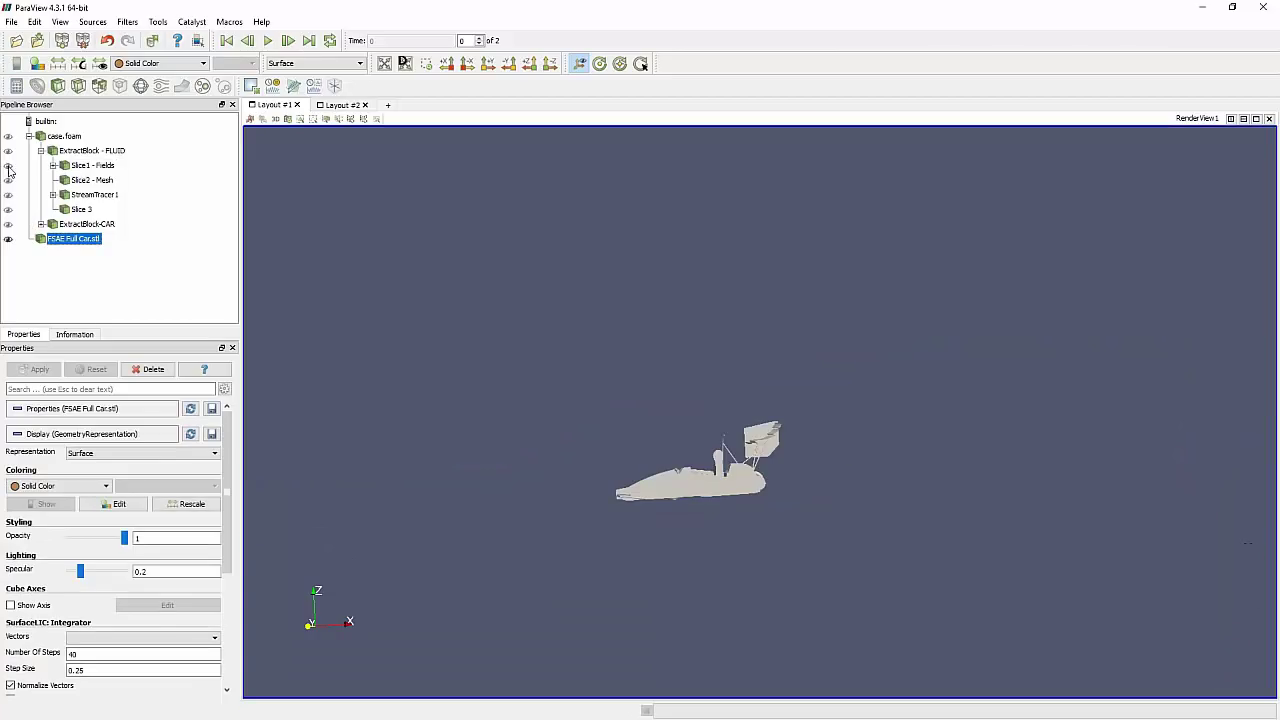
pyautogui.click(91, 180)
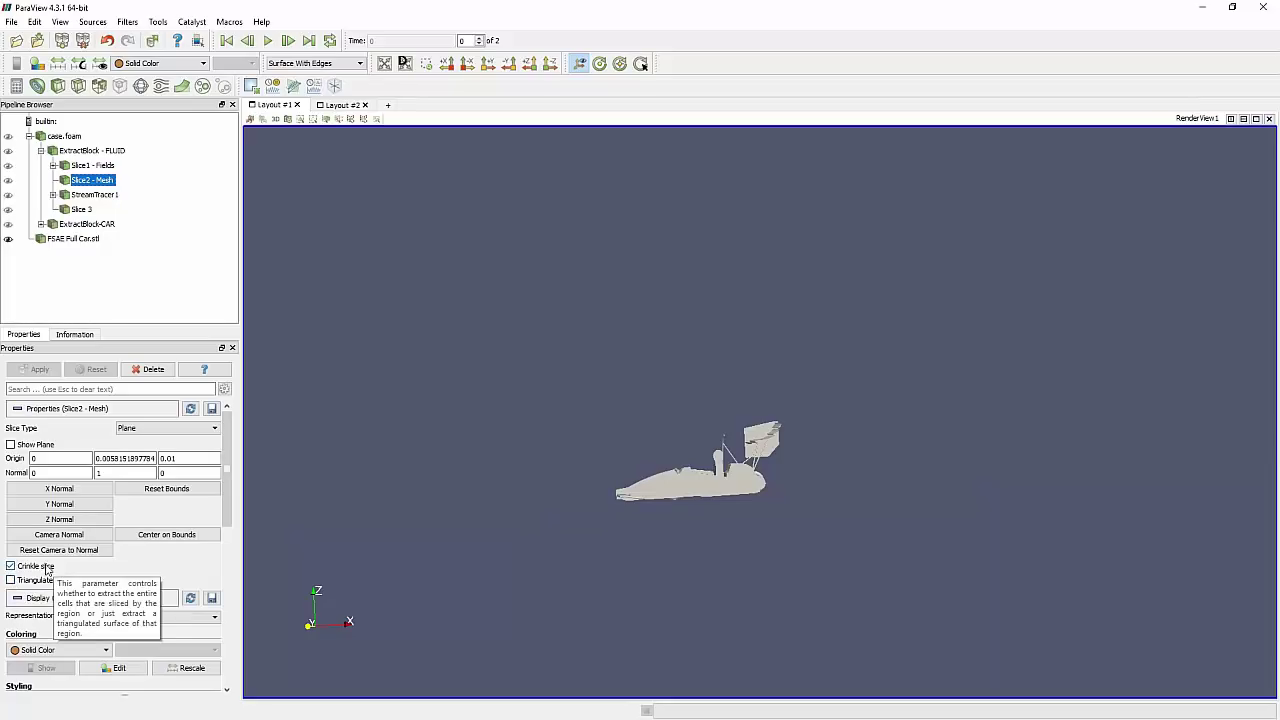
# Show Slice1 - Fields again and view the whole velocity slice around the car at an angle
pyautogui.click(9, 167)
pyautogui.moveTo(486, 352); pyautogui.dragTo(700, 335)
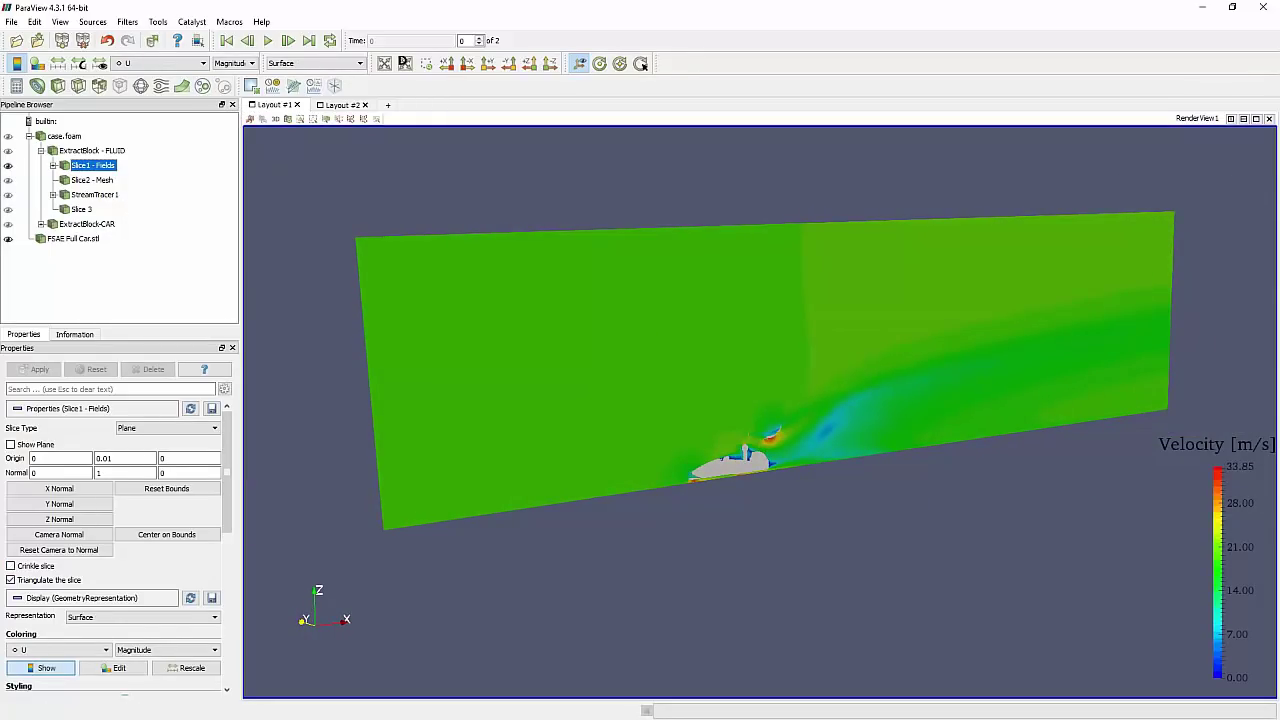
pyautogui.moveTo(517, 271)
pyautogui.mouseDown()
pyautogui.moveTo(607, 367)
pyautogui.moveTo(563, 286)
pyautogui.moveTo(513, 284)
pyautogui.moveTo(509, 264)
pyautogui.mouseUp()
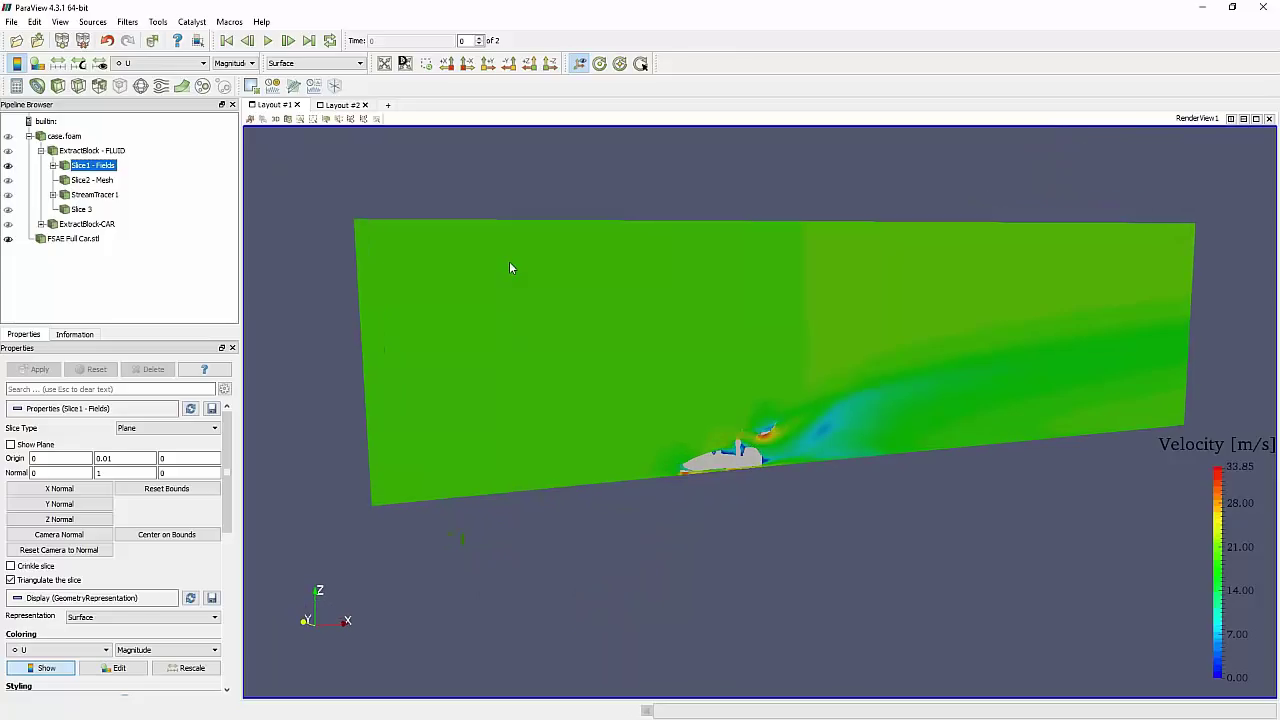
# Display Slice2 - Mesh in place of Slice1 - Fields and hide FSAE Full Car.stl
pyautogui.click(97, 182)
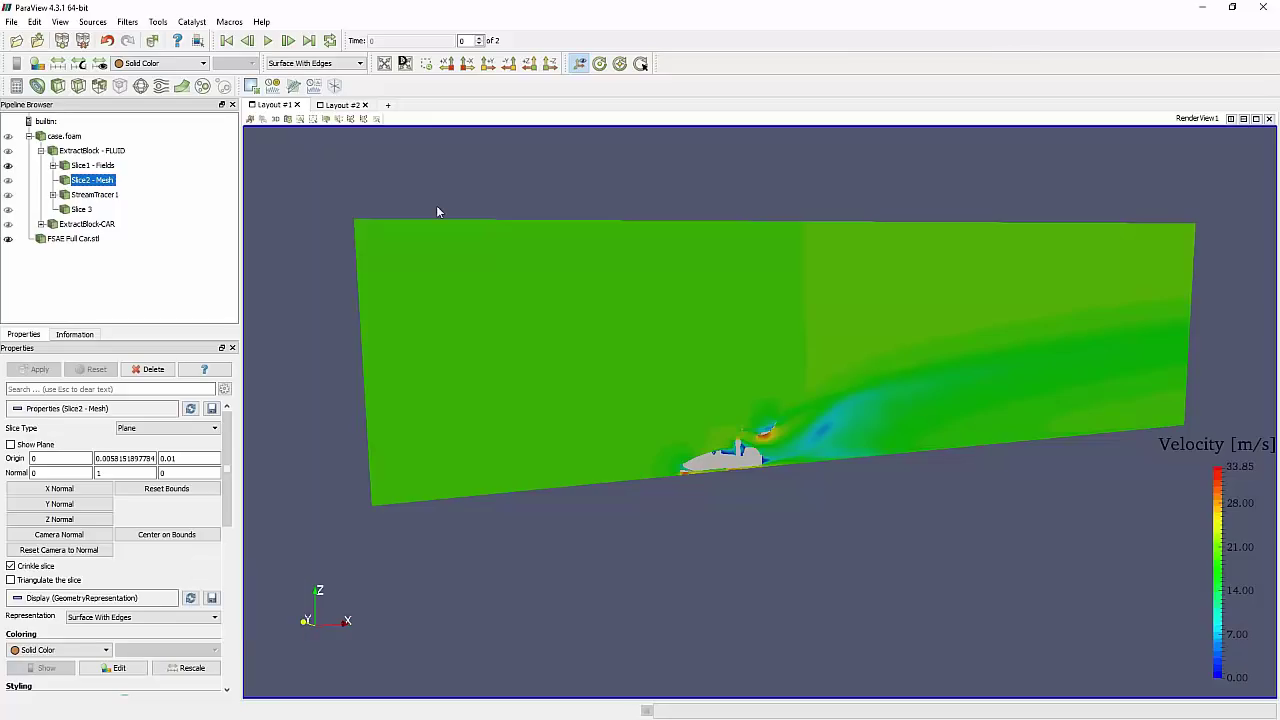
pyautogui.click(8, 180)
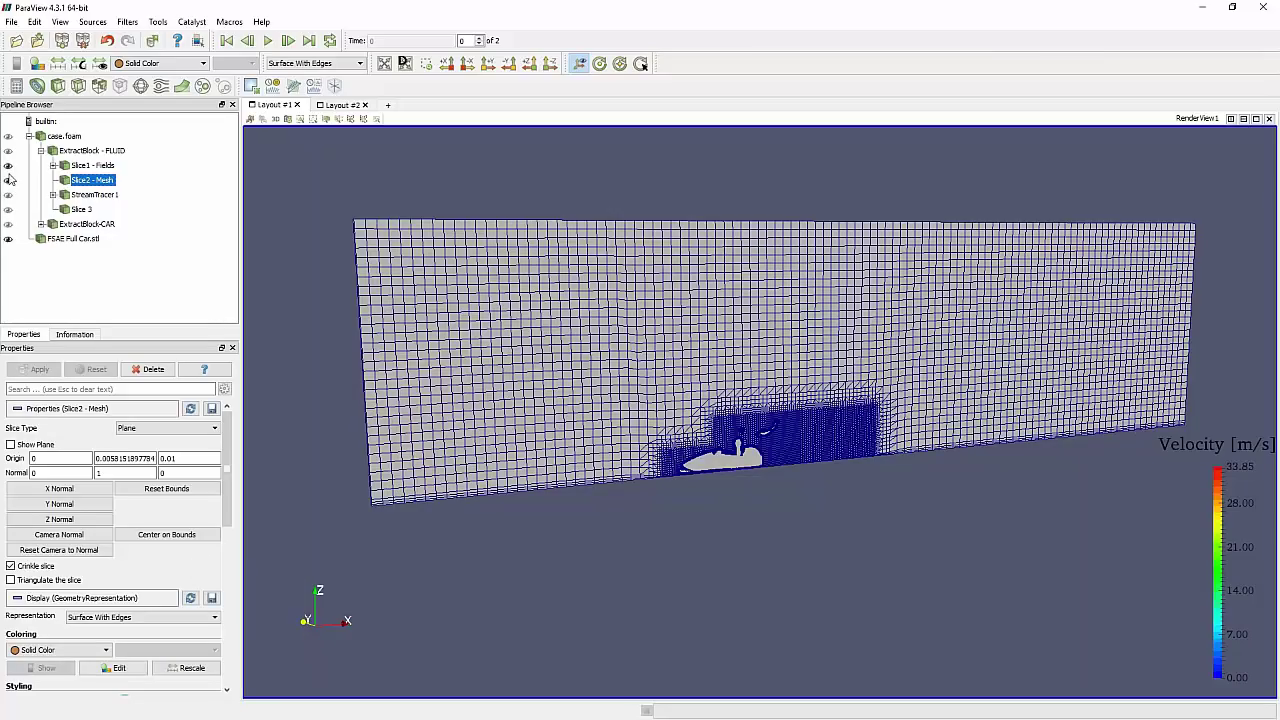
pyautogui.click(8, 166)
pyautogui.moveTo(468, 270); pyautogui.dragTo(518, 428)
pyautogui.moveTo(603, 453); pyautogui.dragTo(92, 319)
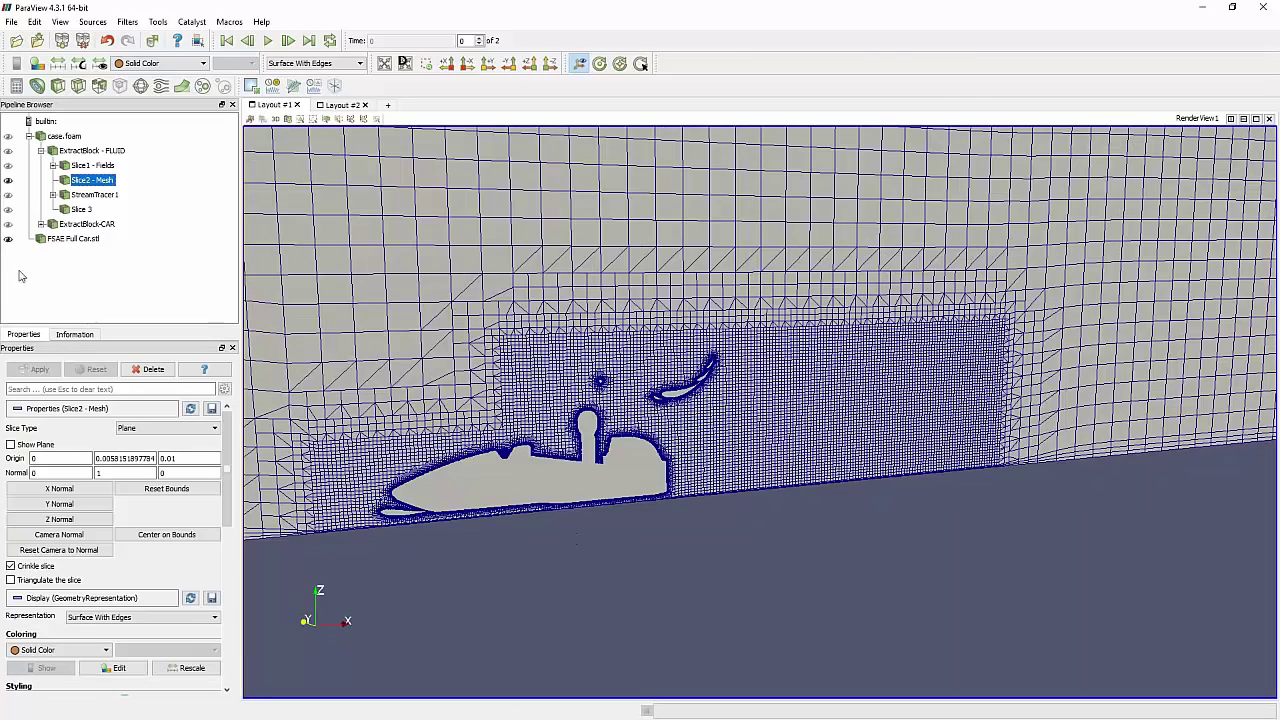
pyautogui.scroll(5, 528, 546)
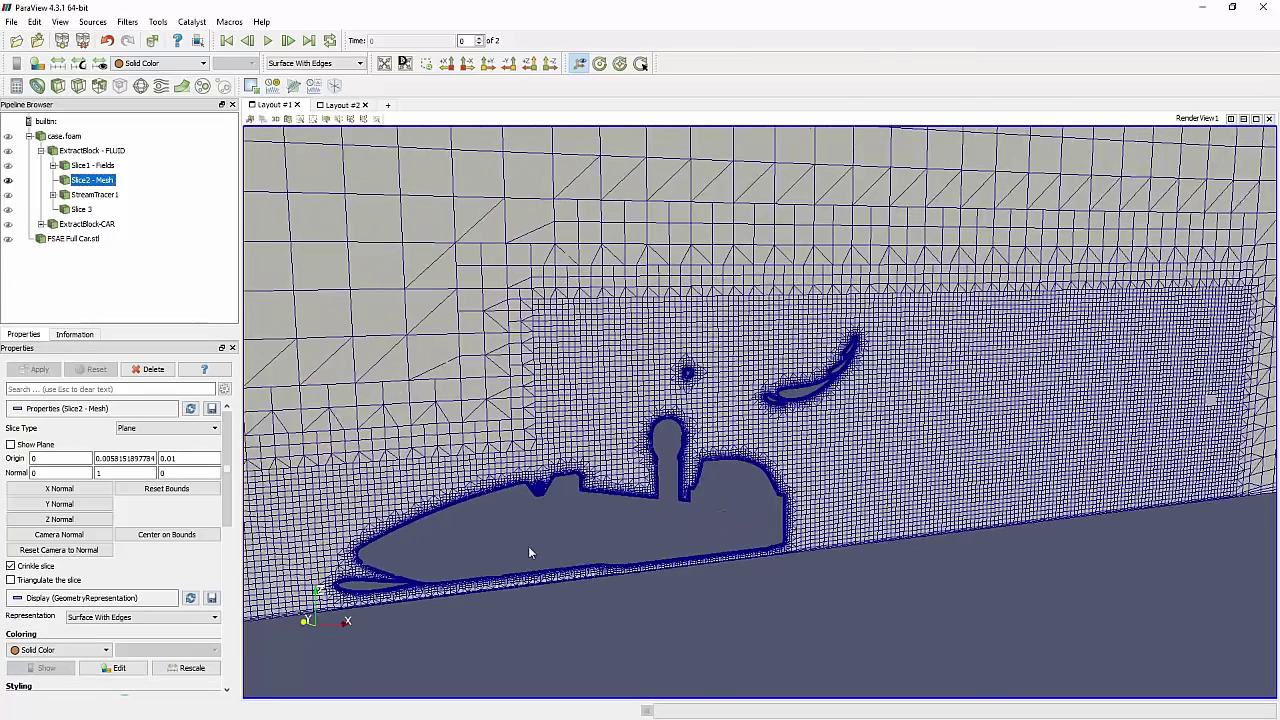
# Examine the crinkle-sliced mesh closely around the front wing and across the refinement regions surrounding the car
pyautogui.scroll(5, 631, 370)
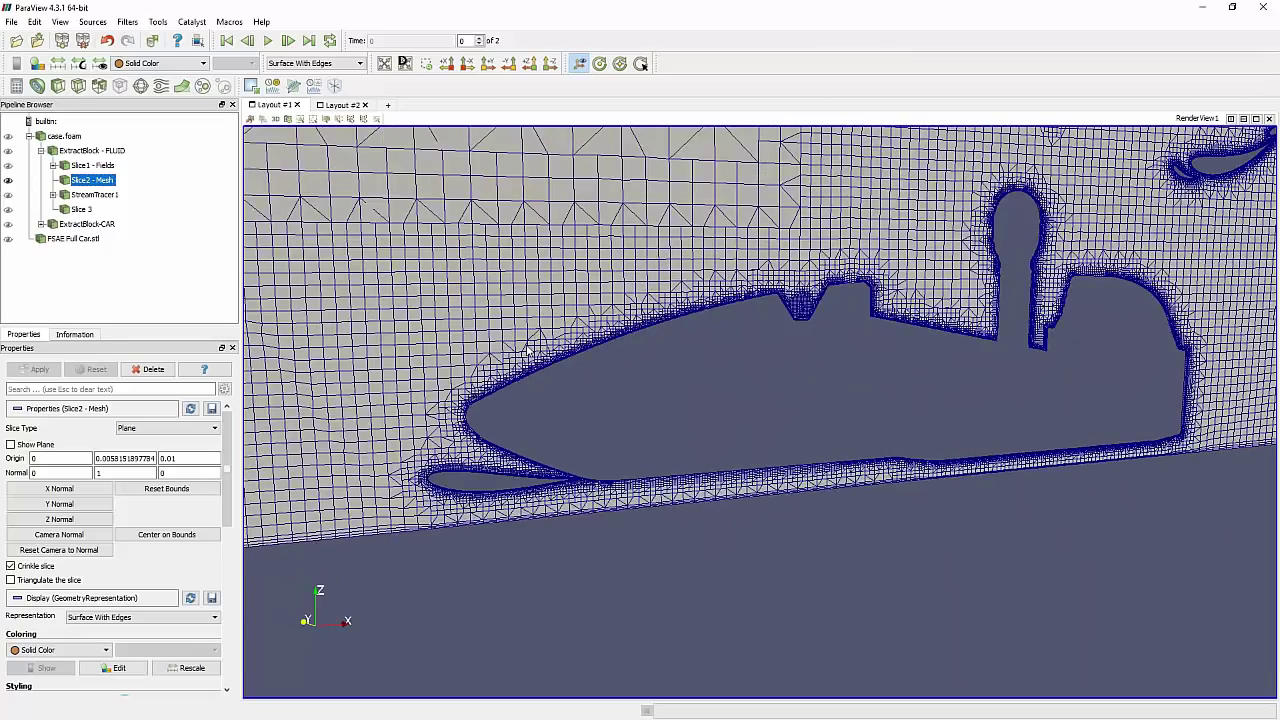
pyautogui.scroll(4, 614, 420)
pyautogui.scroll(4, 666, 420)
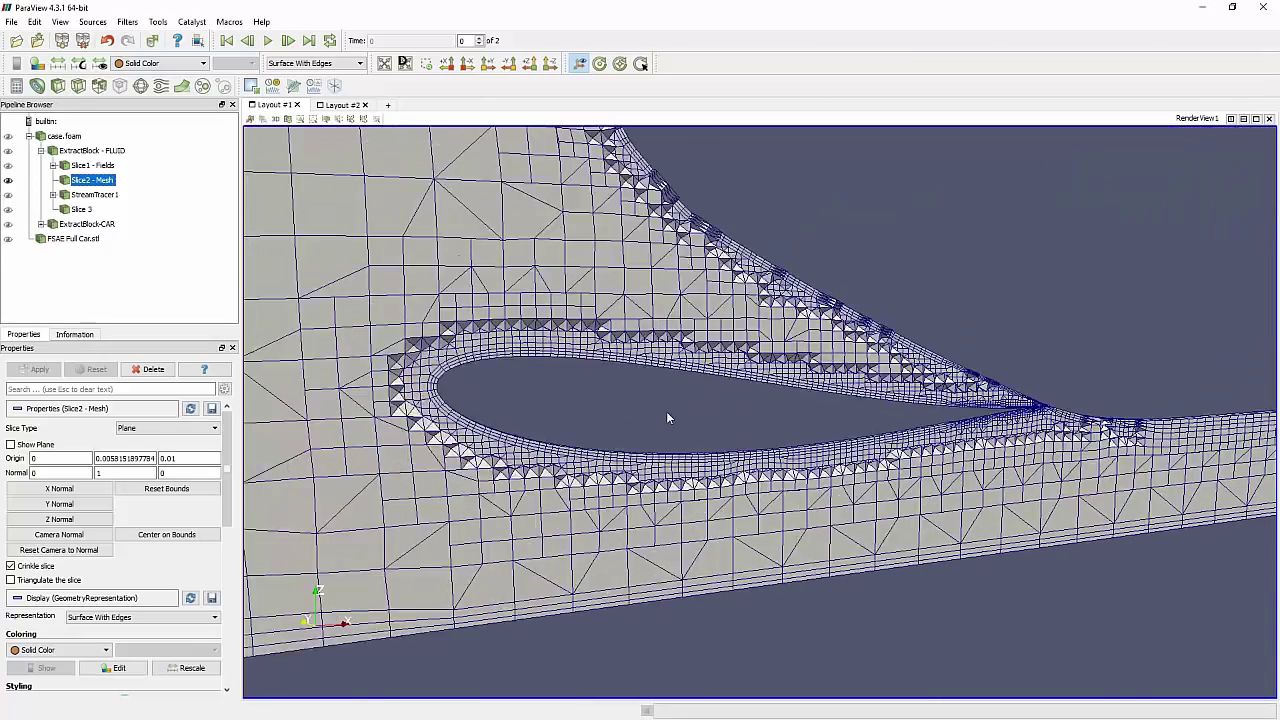
pyautogui.scroll(5, 528, 377)
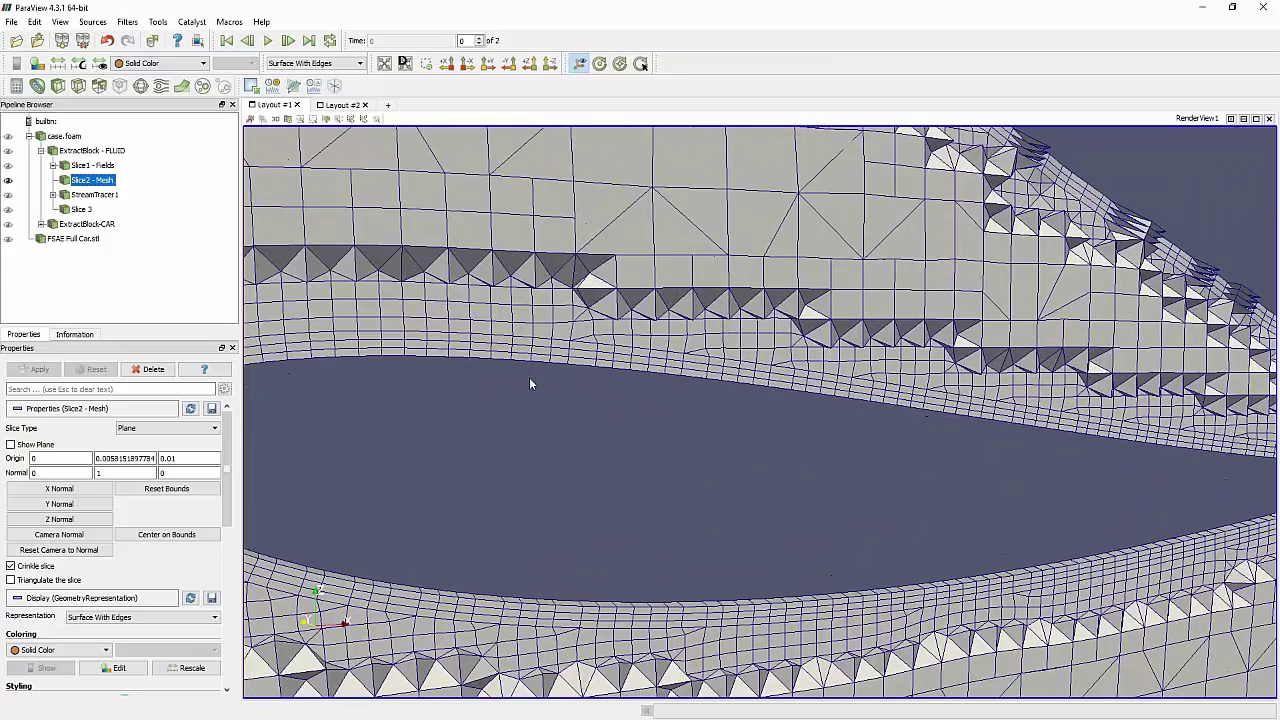
pyautogui.scroll(4, 529, 380)
pyautogui.scroll(-7, 525, 378)
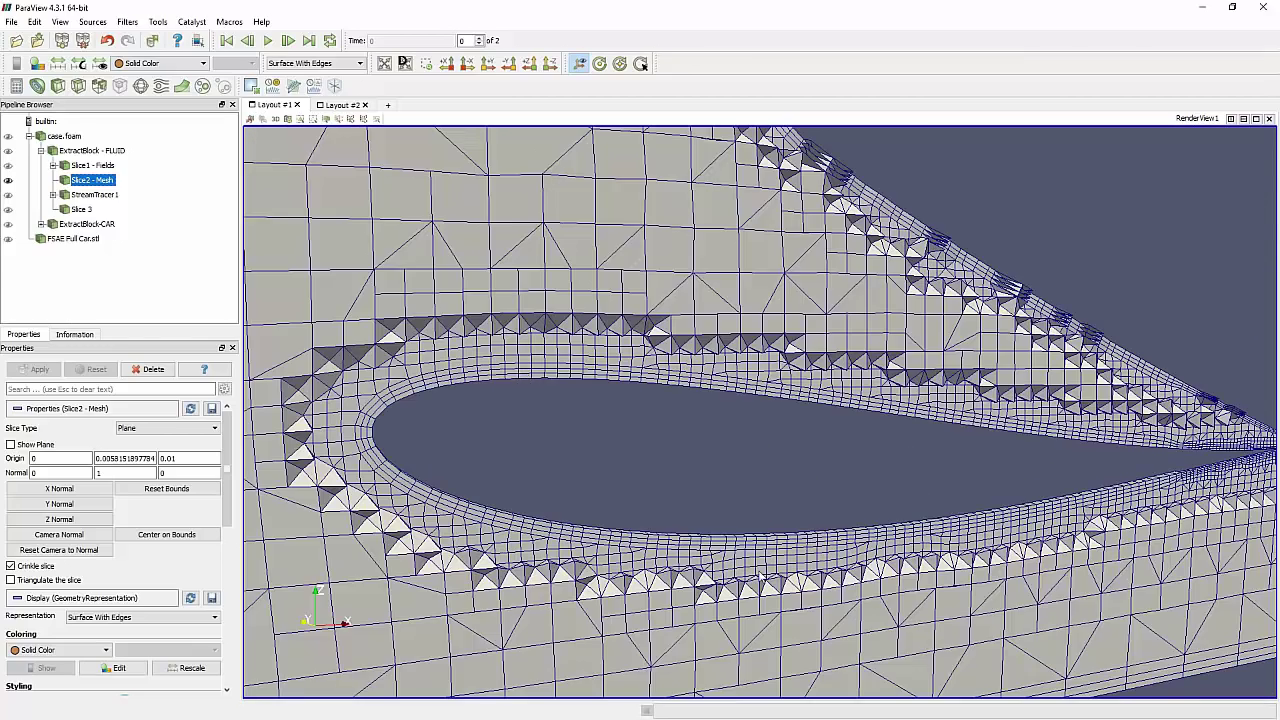
pyautogui.scroll(-10, 714, 517)
pyautogui.moveTo(755, 355); pyautogui.dragTo(540, 460)
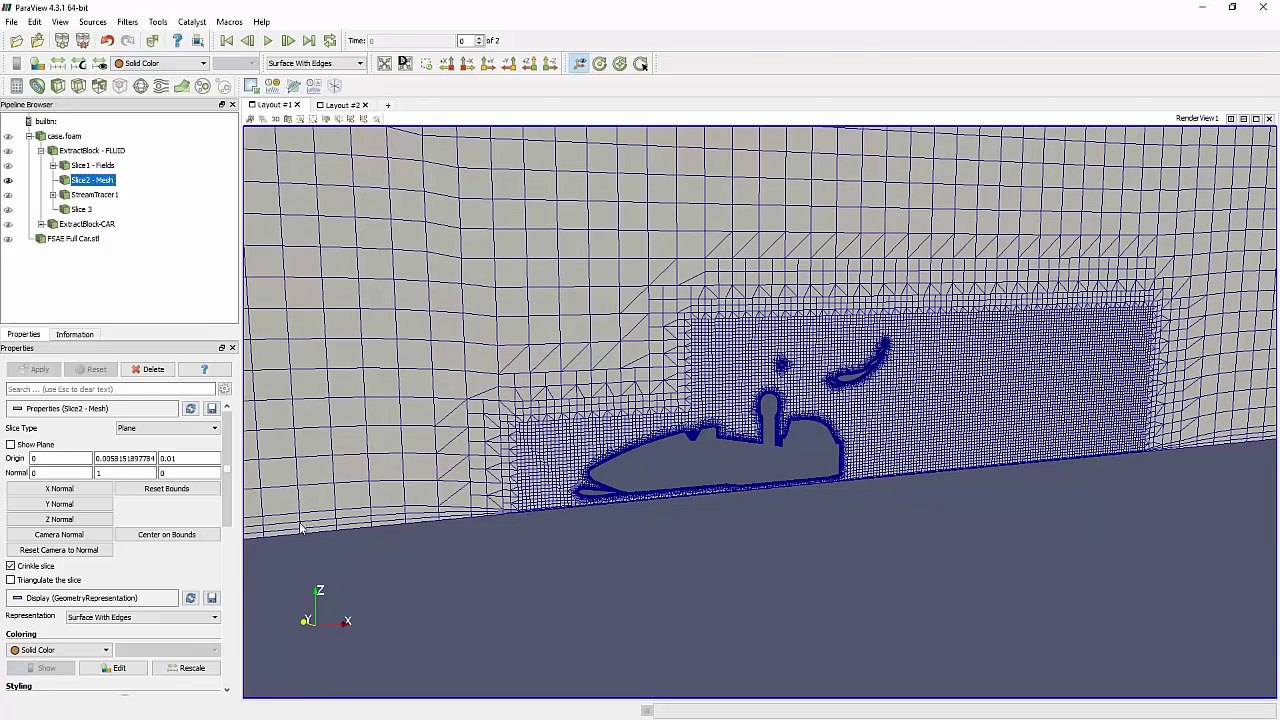
pyautogui.moveTo(655, 535); pyautogui.dragTo(650, 498)
pyautogui.scroll(-3, 627, 470)
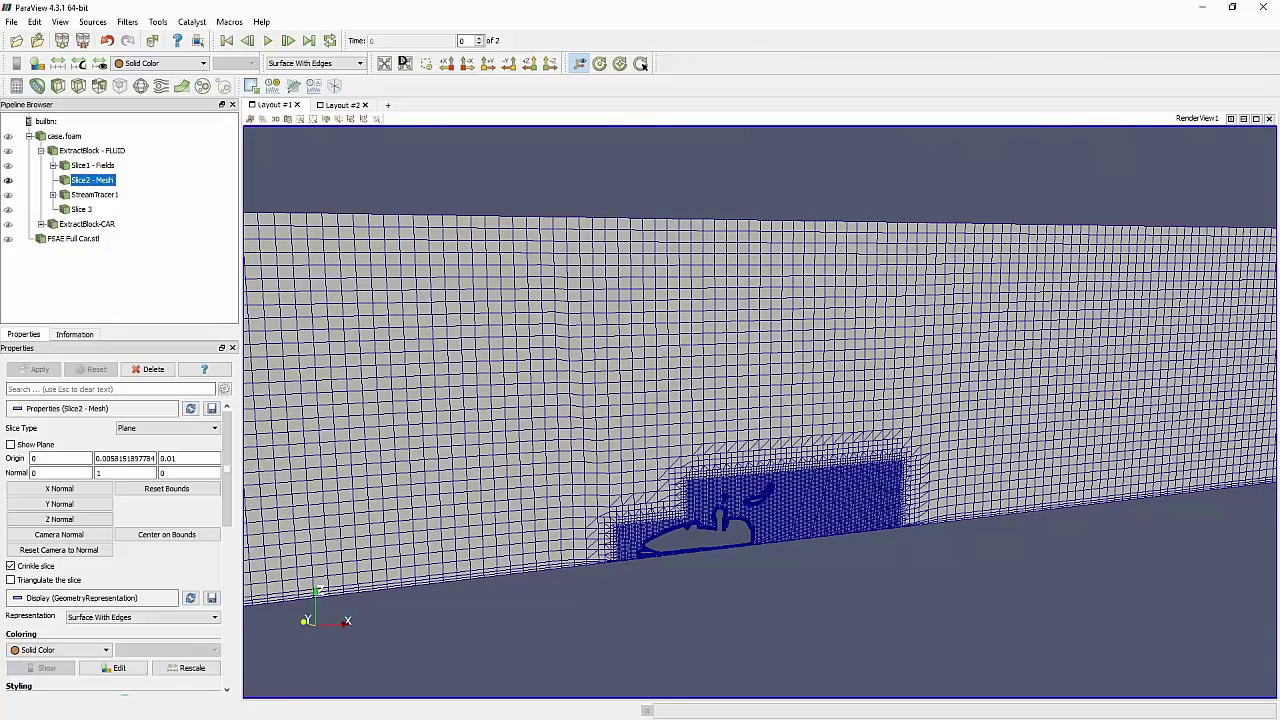
# Show Slice1 - Fields in place of Slice2 - Mesh and colour it by the point field p
pyautogui.click(8, 165)
pyautogui.click(8, 181)
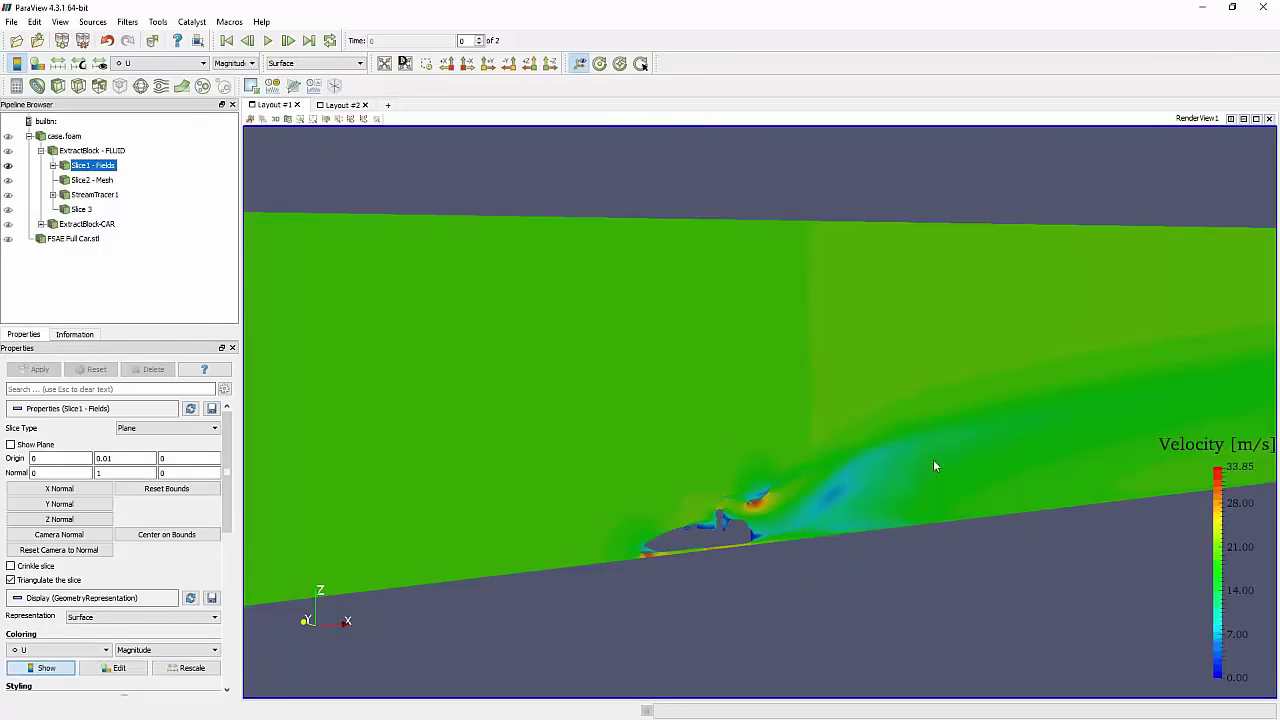
pyautogui.click(186, 66)
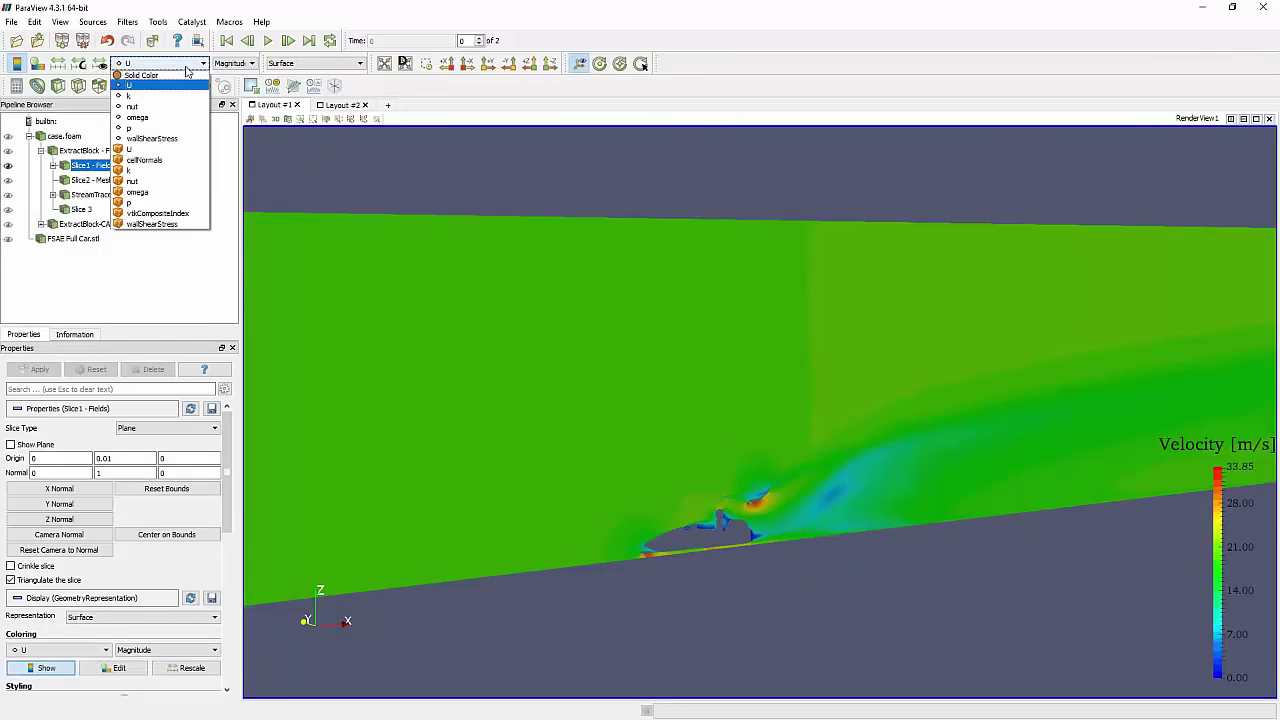
pyautogui.click(152, 131)
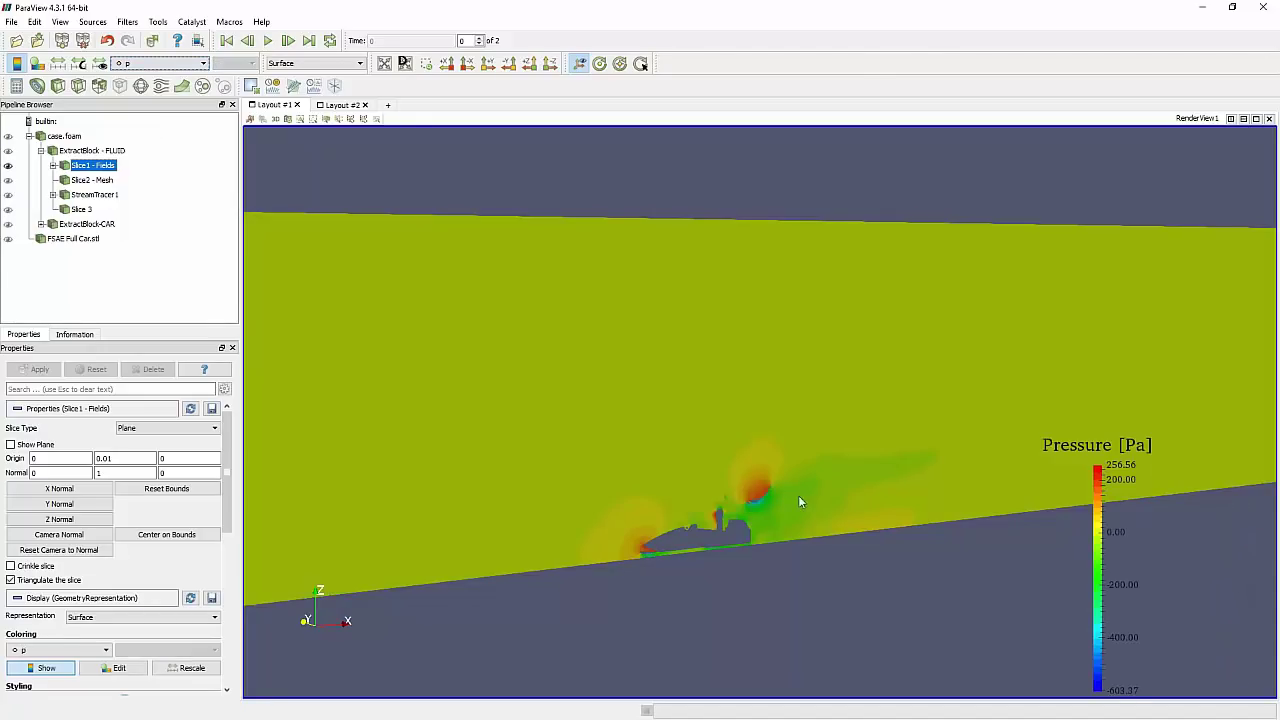
# Examine the pressure distribution around the car and its rear wing in a side view looking along the Y axis
pyautogui.moveTo(799, 497)
pyautogui.mouseDown()
pyautogui.moveTo(757, 508)
pyautogui.moveTo(732, 486)
pyautogui.moveTo(726, 498)
pyautogui.mouseUp()
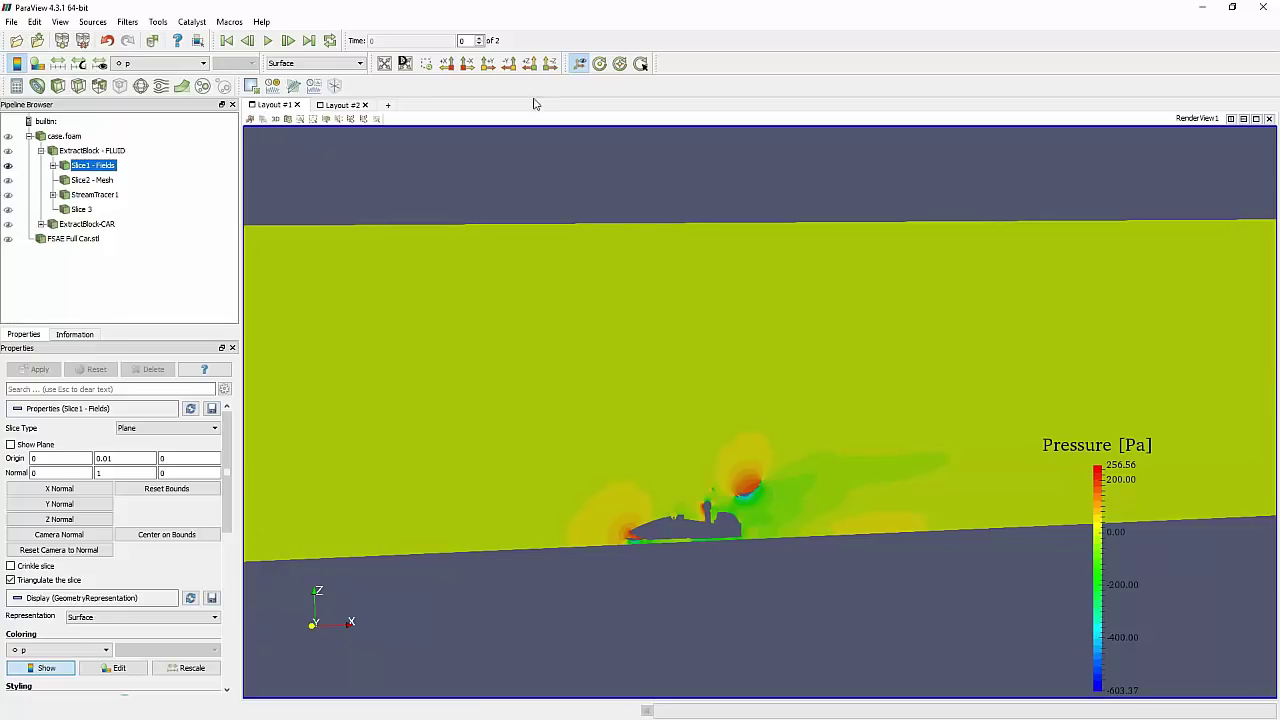
pyautogui.click(488, 63)
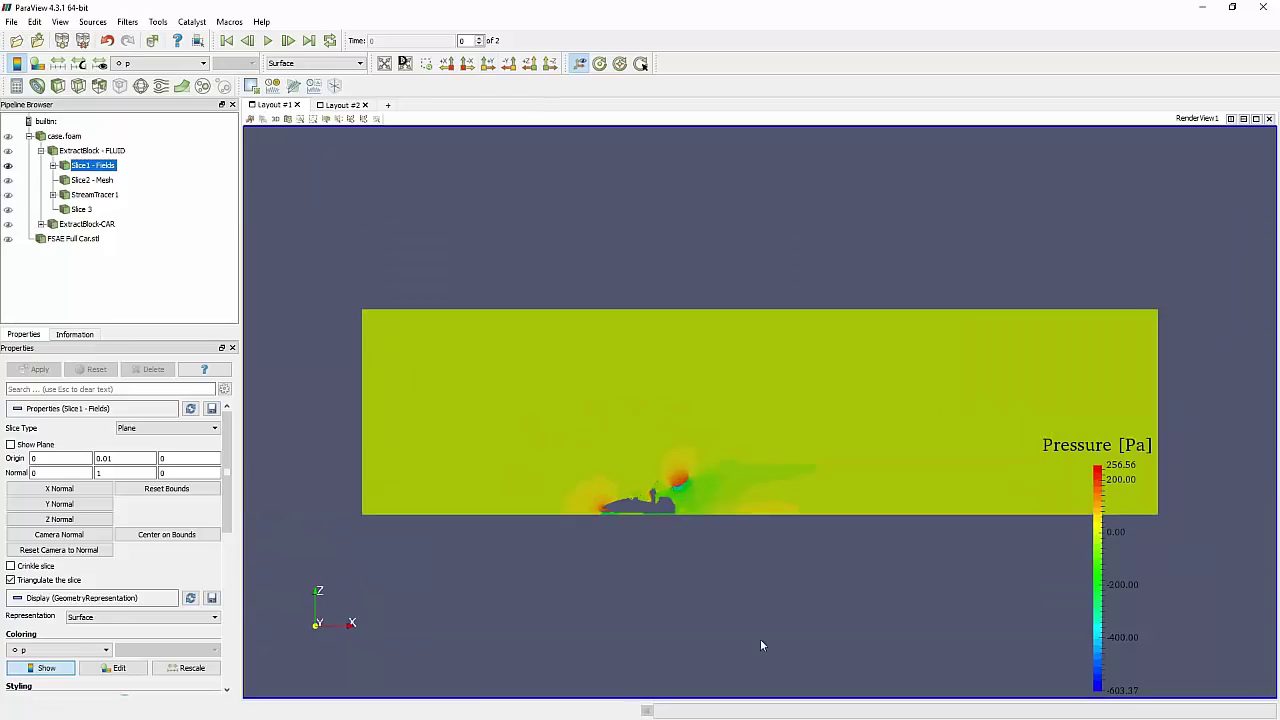
pyautogui.scroll(1, 805, 633)
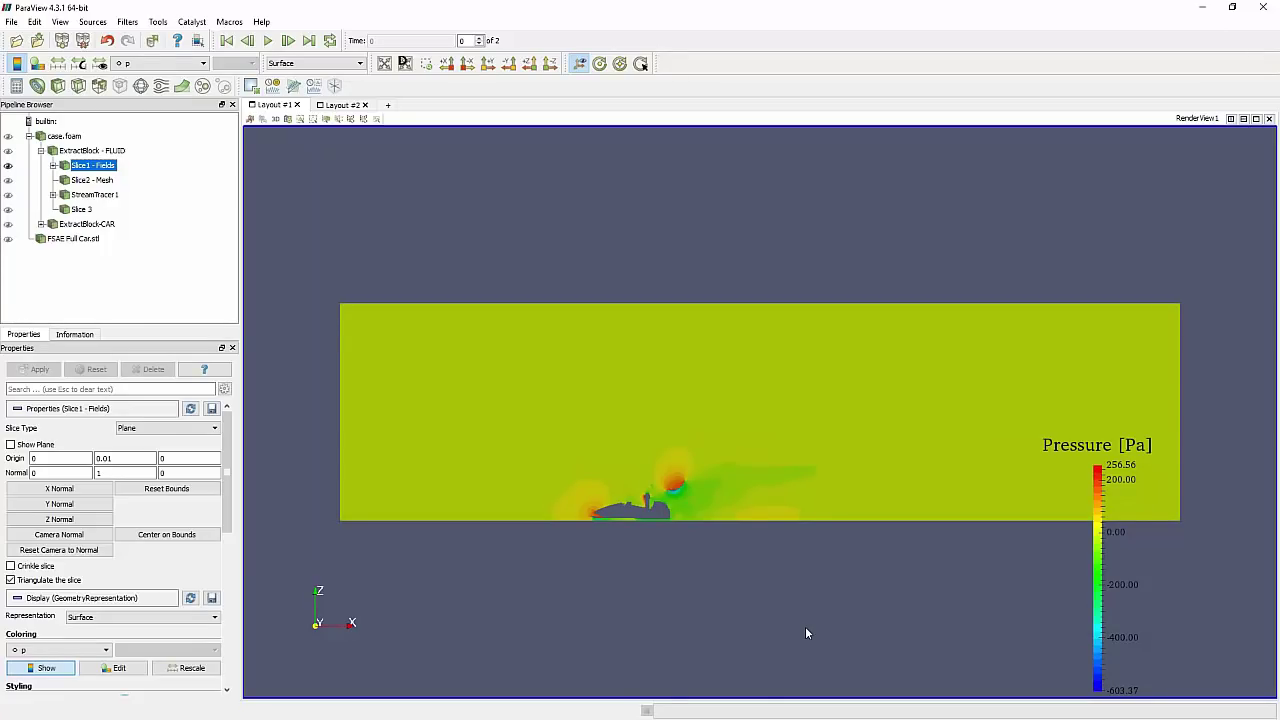
pyautogui.moveTo(738, 433); pyautogui.dragTo(765, 311, button='middle')
pyautogui.moveTo(745, 334); pyautogui.dragTo(702, 431, button='right')
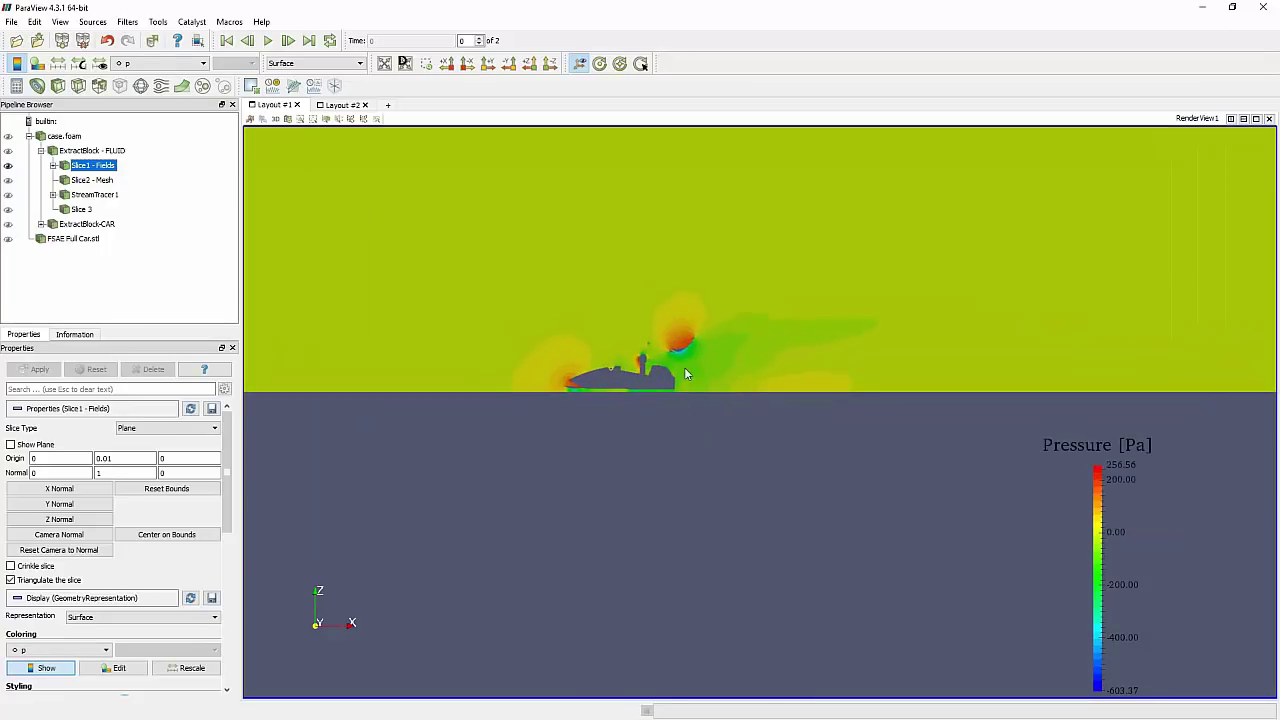
pyautogui.moveTo(684, 367); pyautogui.dragTo(705, 471, button='middle')
pyautogui.moveTo(673, 422); pyautogui.dragTo(690, 455, button='right')
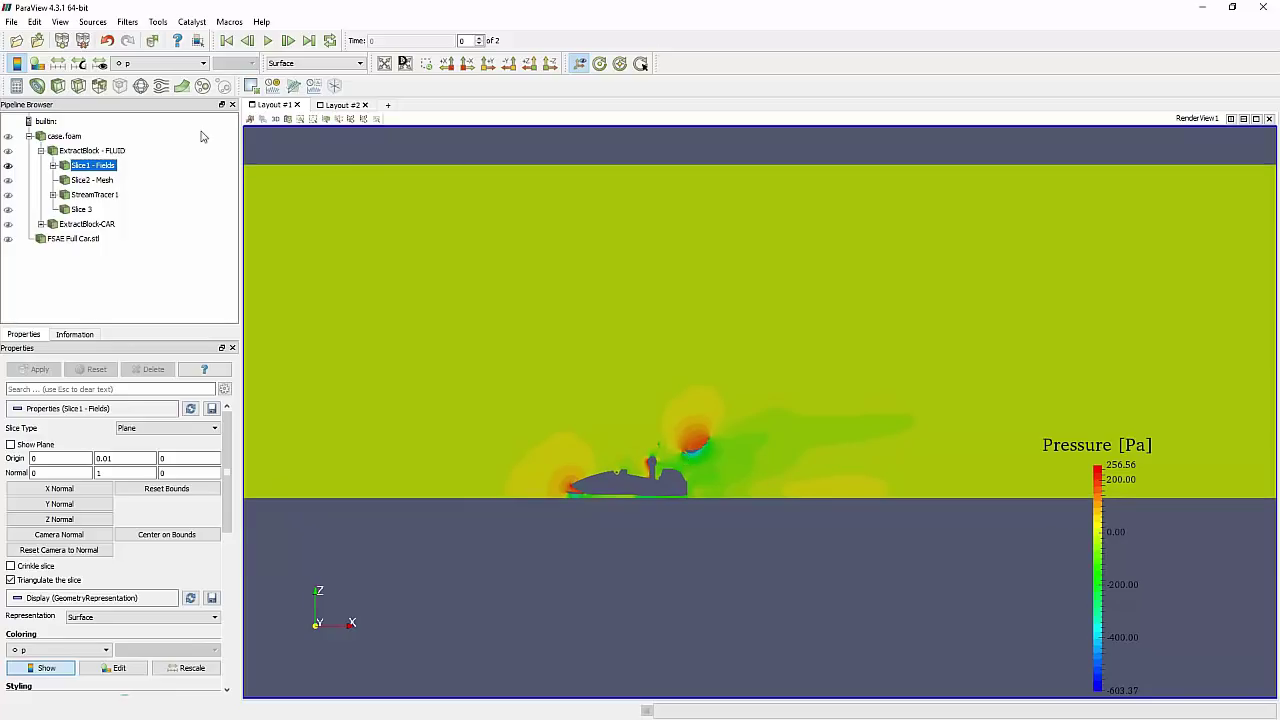
# Colour Slice1 - Fields by the velocity field U and frame the car with its wake
pyautogui.click(180, 63)
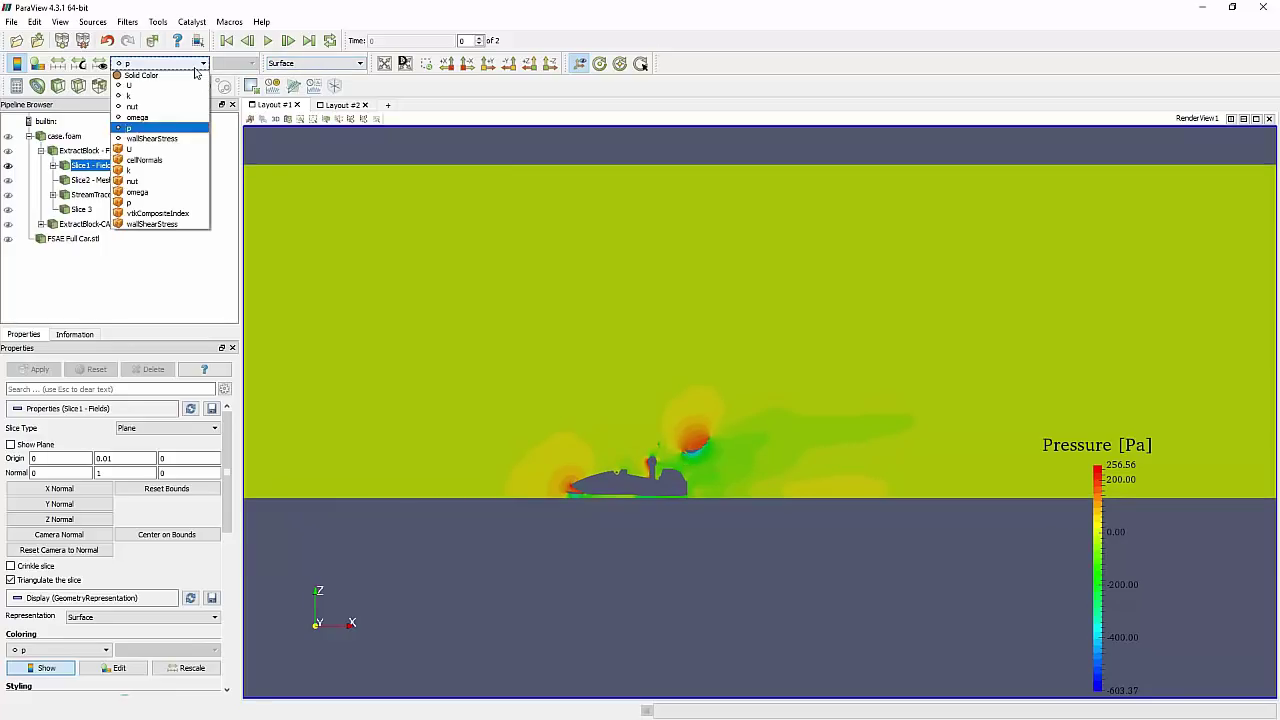
pyautogui.click(147, 92)
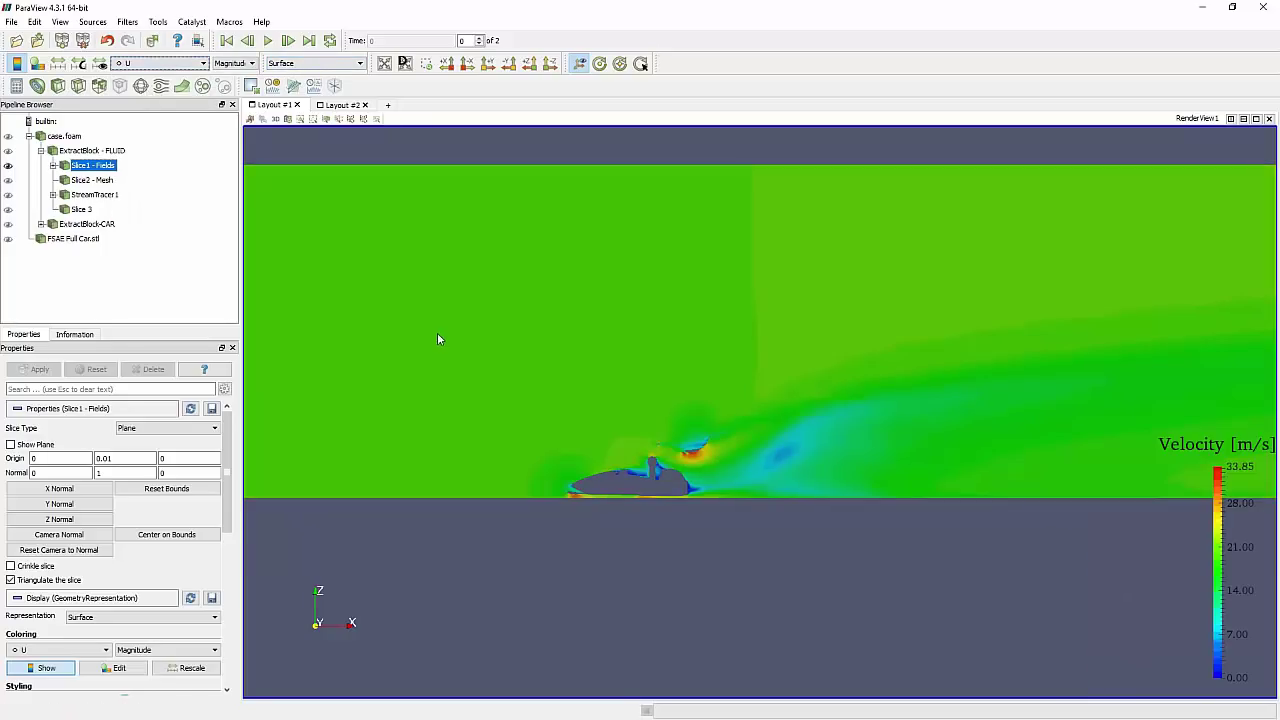
pyautogui.moveTo(437, 332); pyautogui.dragTo(442, 358, button='middle')
pyautogui.moveTo(407, 381); pyautogui.dragTo(605, 511, button='right')
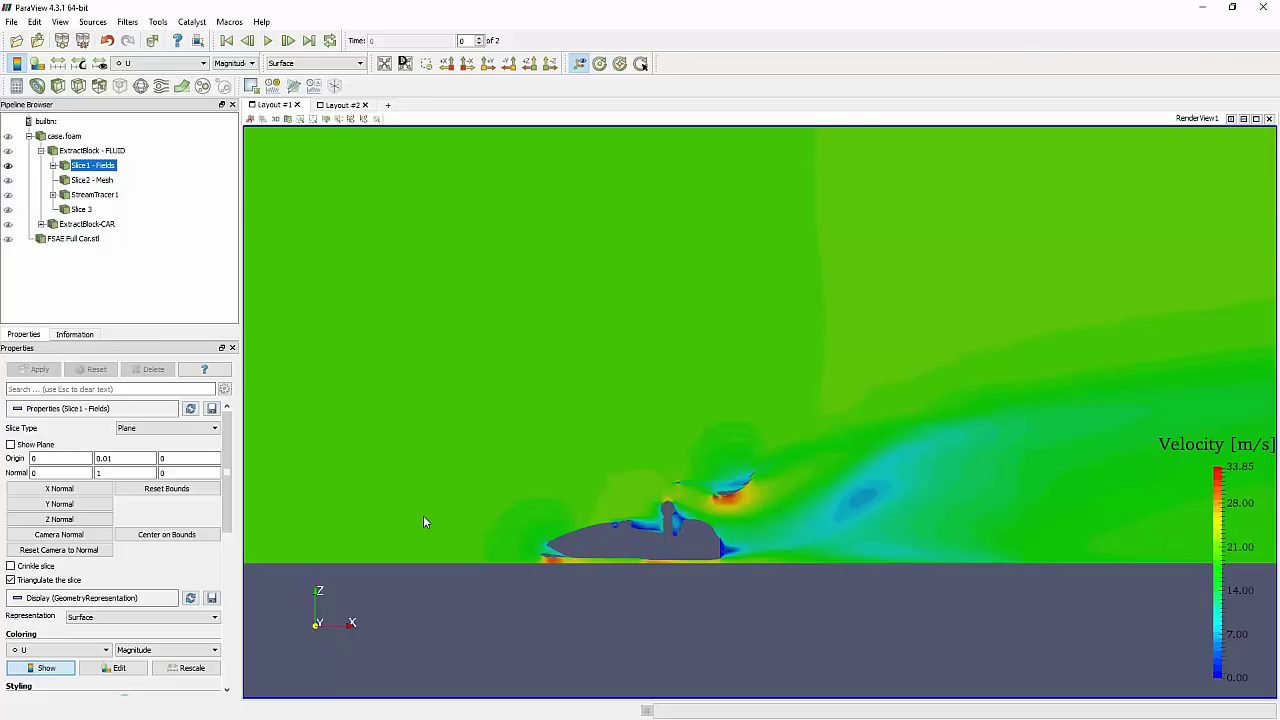
# Try the Surface LIC representation on Slice1 - Fields, and return it to Surface
pyautogui.click(315, 63)
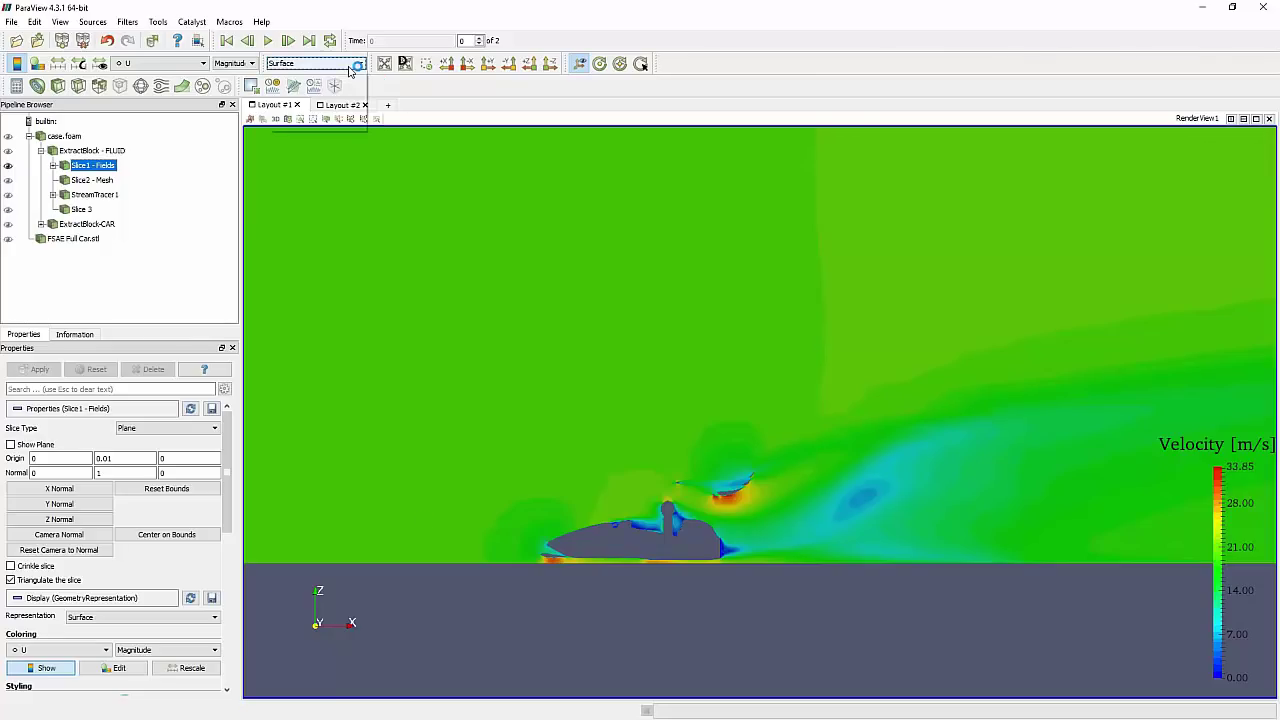
pyautogui.click(300, 64)
pyautogui.click(302, 64)
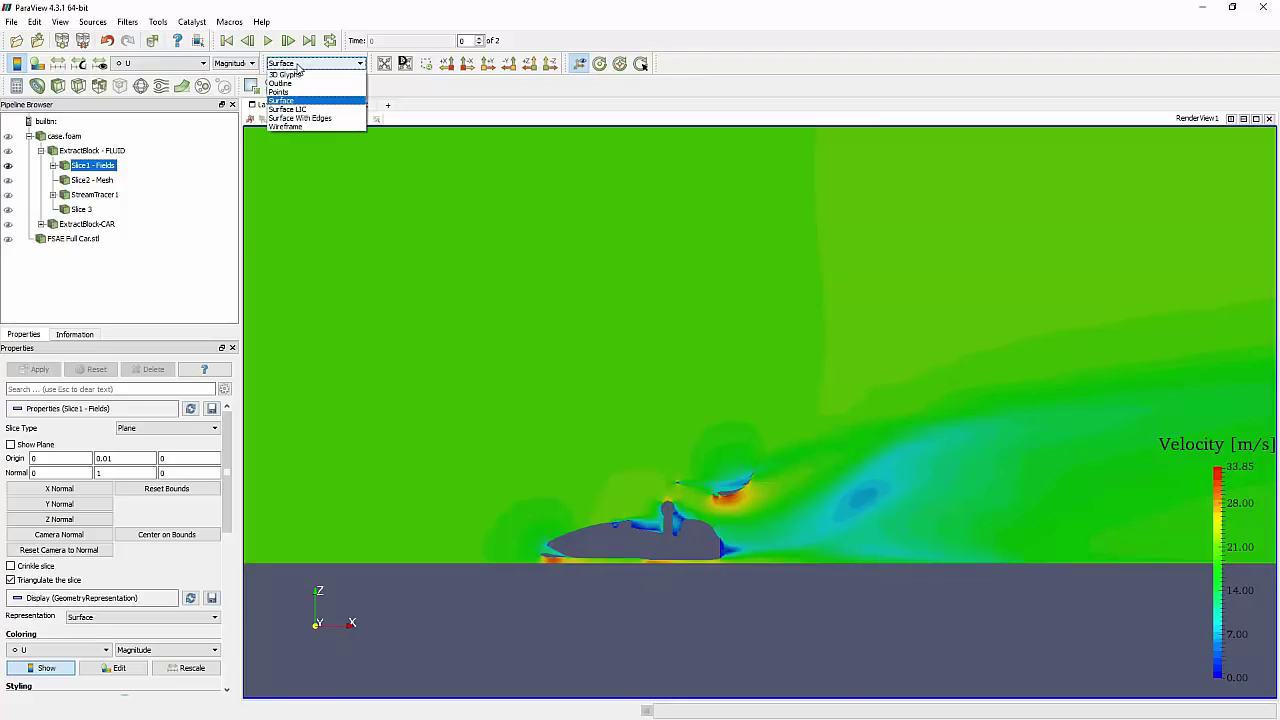
pyautogui.click(316, 110)
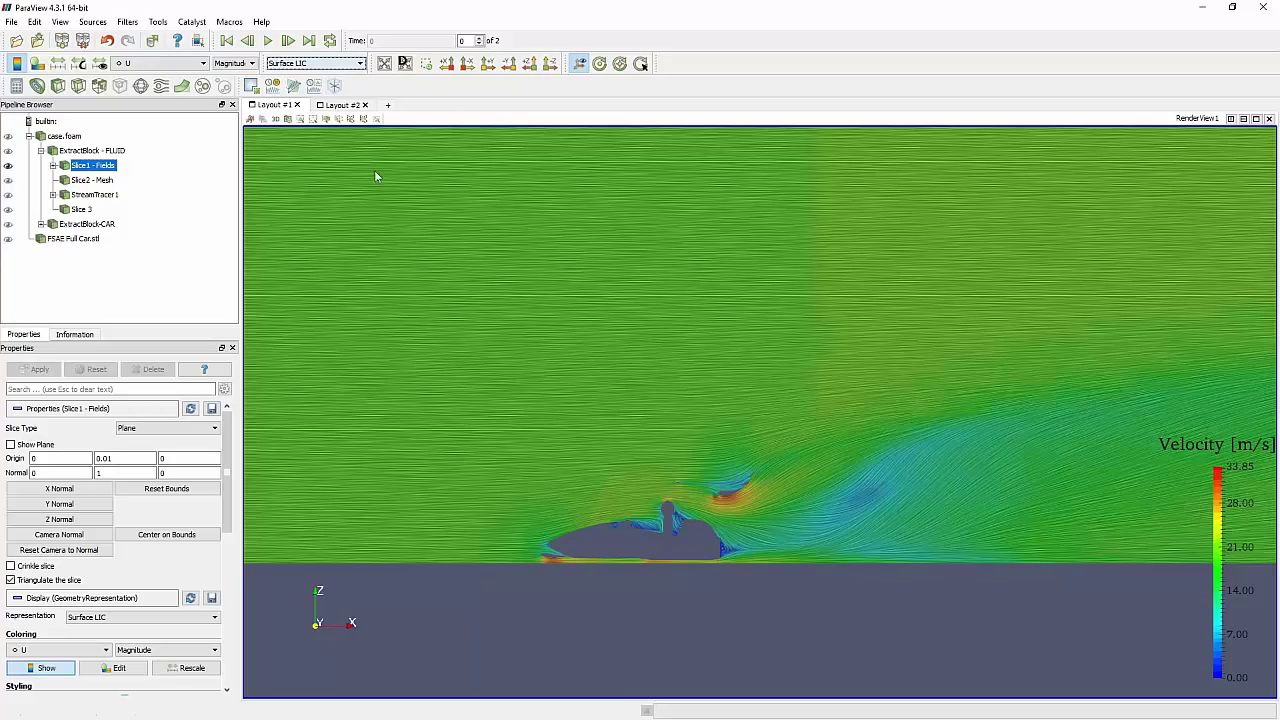
pyautogui.click(355, 64)
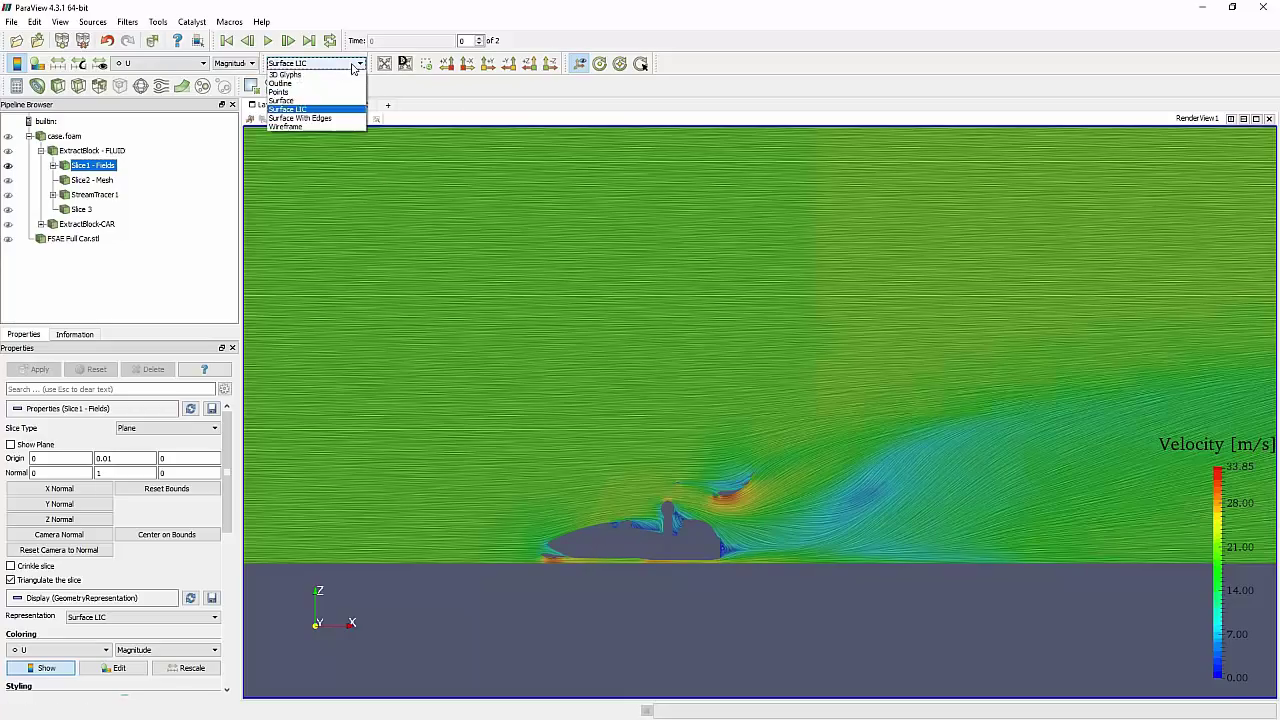
pyautogui.click(295, 101)
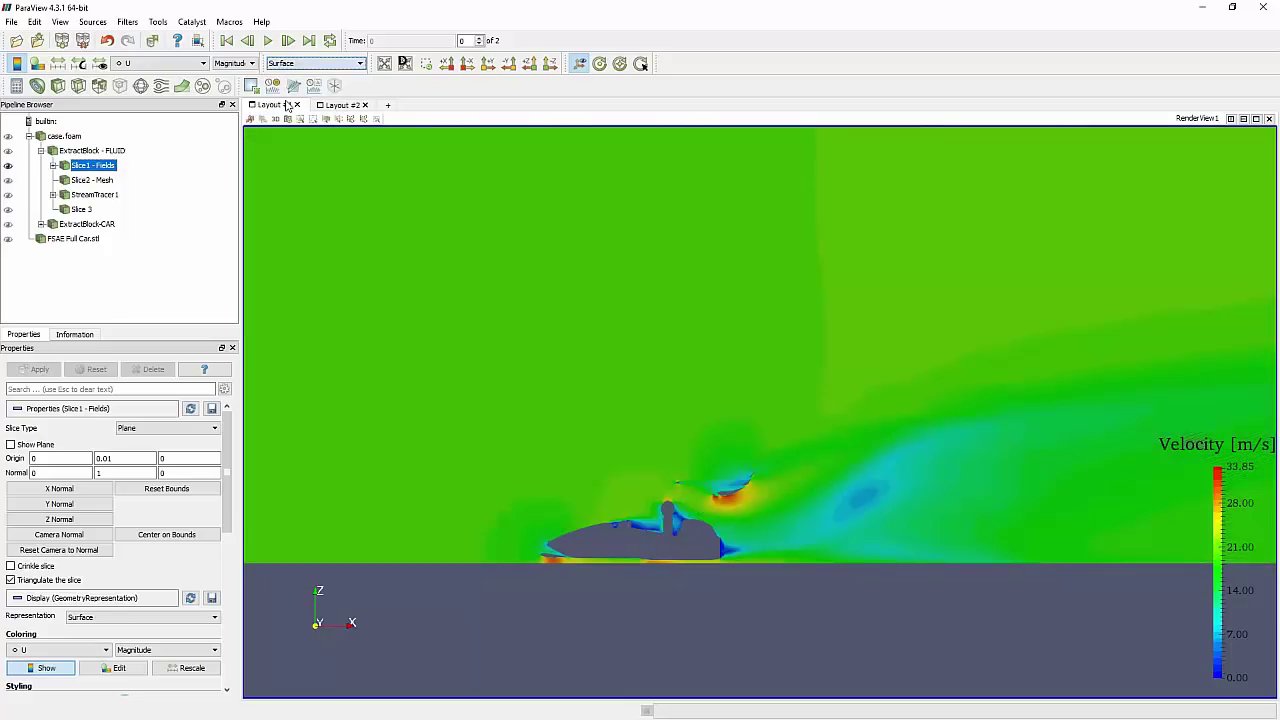
# Display the velocity slice directly behind the car's rear end close up in the Surface LIC representation
pyautogui.moveTo(622, 495)
pyautogui.mouseDown()
pyautogui.moveTo(681, 524)
pyautogui.moveTo(643, 508)
pyautogui.mouseUp()
pyautogui.moveTo(643, 508); pyautogui.dragTo(770, 645, button='right')
pyautogui.moveTo(801, 560); pyautogui.dragTo(935, 437, button='middle')
pyautogui.moveTo(935, 437); pyautogui.dragTo(876, 598, button='right')
pyautogui.moveTo(875, 590); pyautogui.dragTo(739, 354, button='middle')
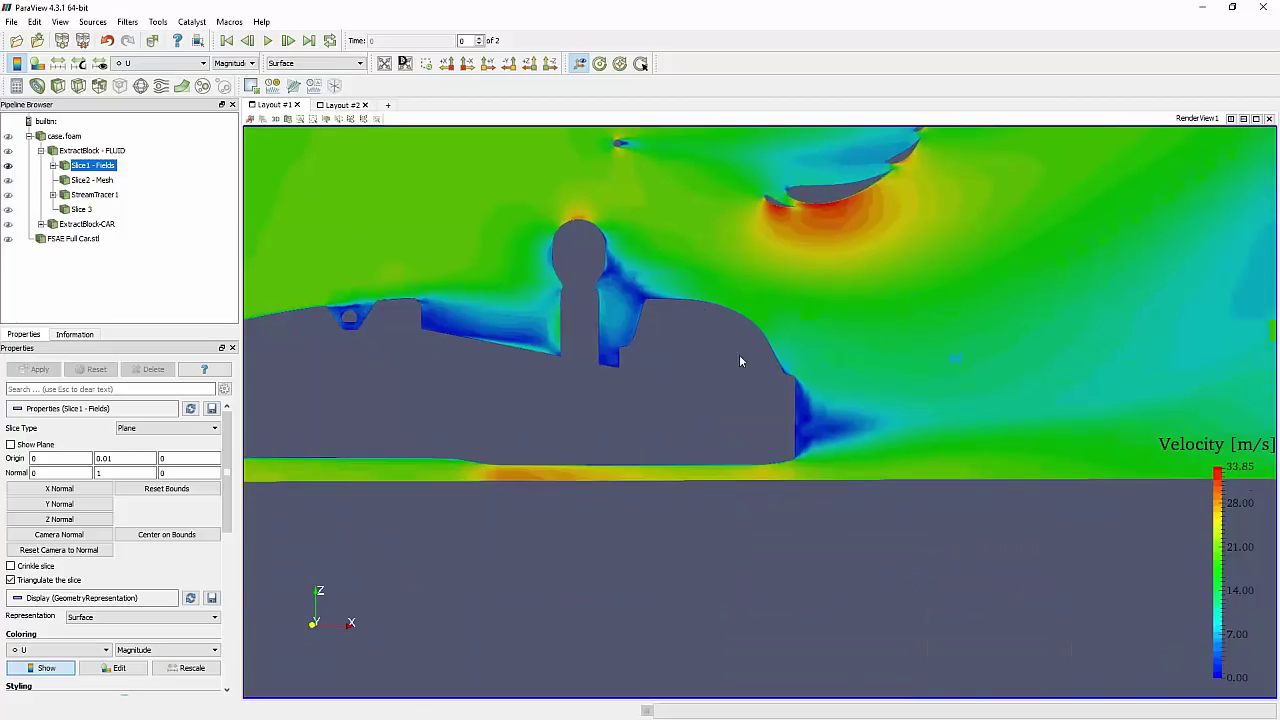
pyautogui.moveTo(739, 354); pyautogui.dragTo(806, 468, button='right')
pyautogui.moveTo(908, 463); pyautogui.dragTo(756, 453, button='middle')
pyautogui.scroll(2, 756, 459)
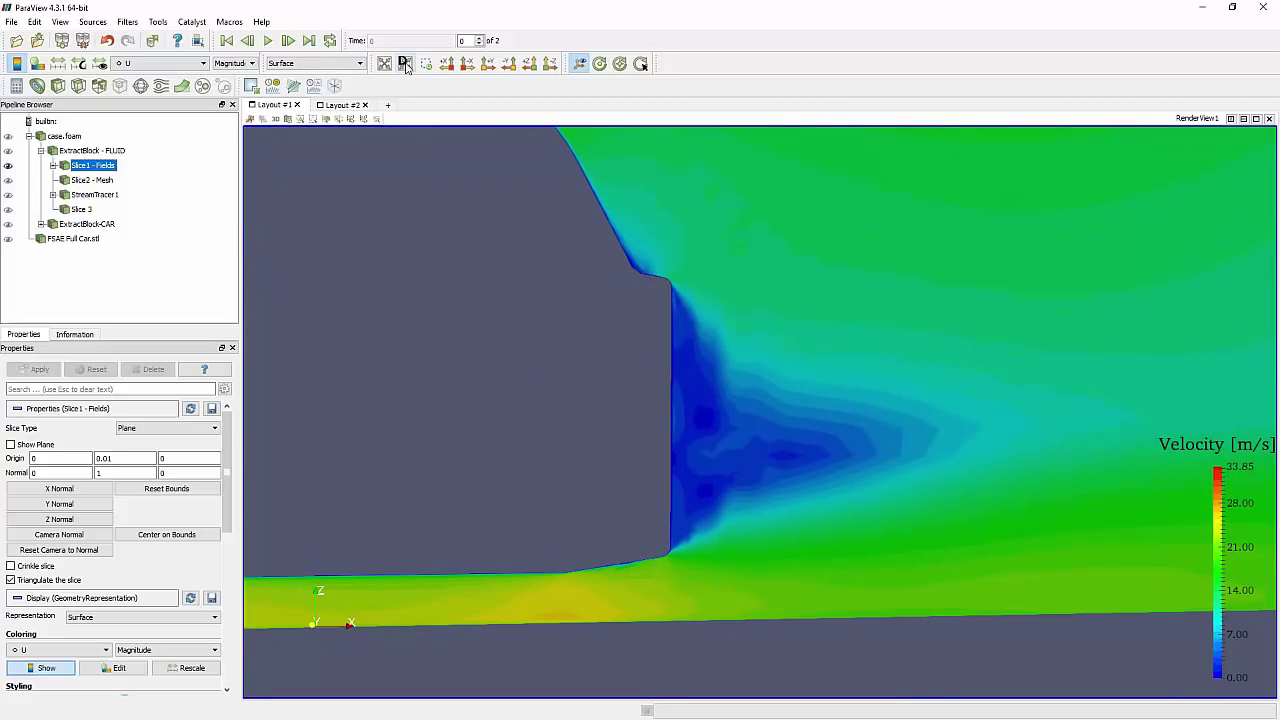
pyautogui.click(318, 63)
pyautogui.click(300, 109)
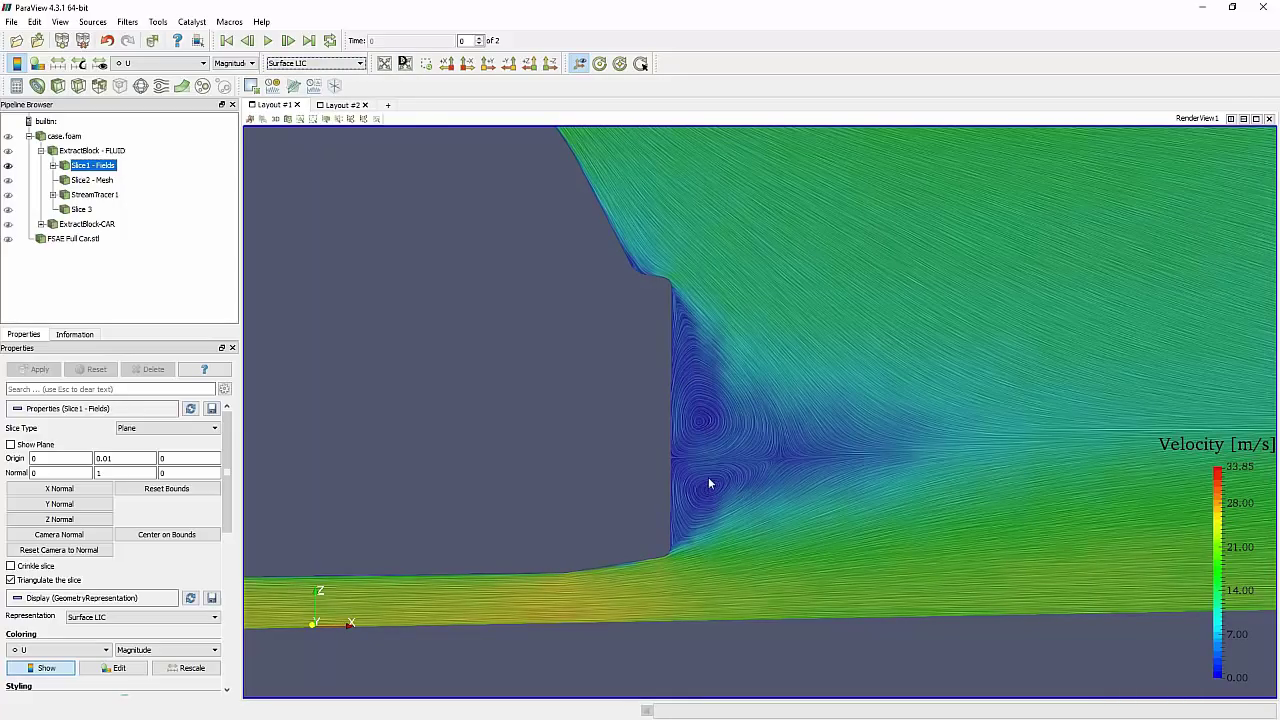
# Return Slice1 - Fields to the Surface representation and show the car and its wake in a side view along the Y axis
pyautogui.click(330, 65)
pyautogui.click(312, 101)
pyautogui.scroll(-10, 782, 449)
pyautogui.scroll(-2, 770, 298)
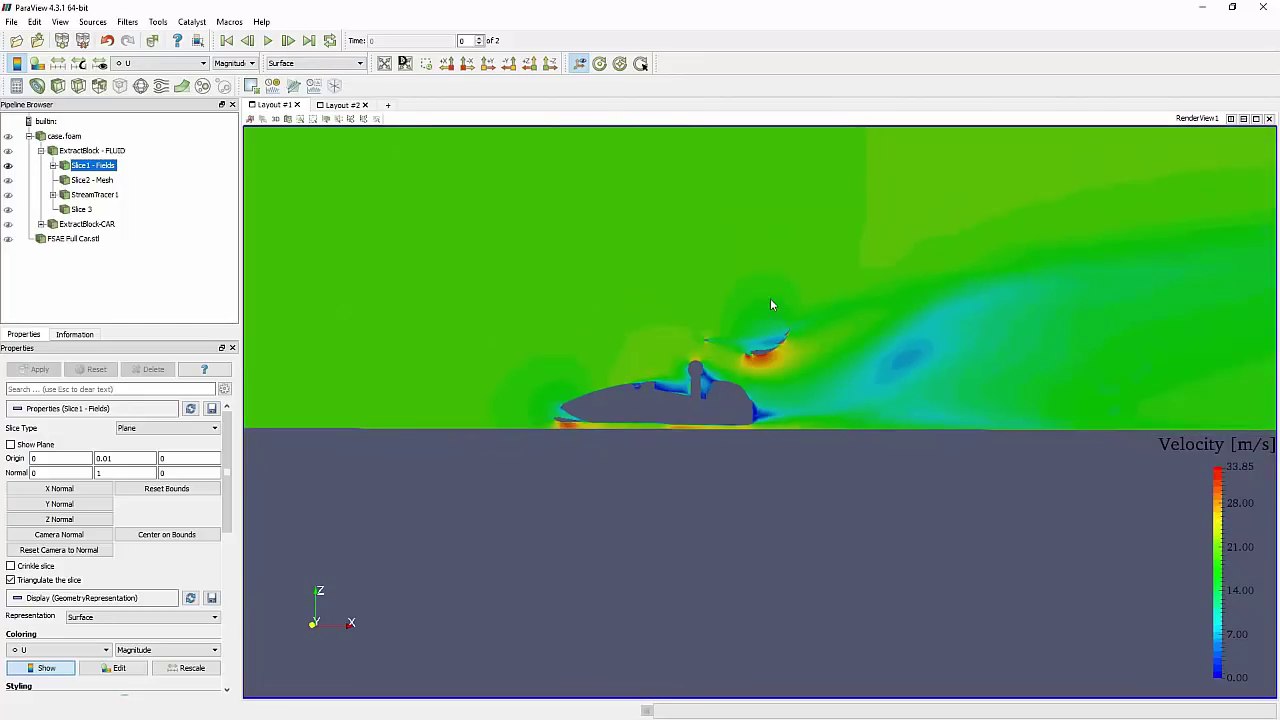
pyautogui.moveTo(766, 284); pyautogui.dragTo(786, 330, button='middle')
pyautogui.scroll(-1, 888, 400)
pyautogui.scroll(-2, 889, 398)
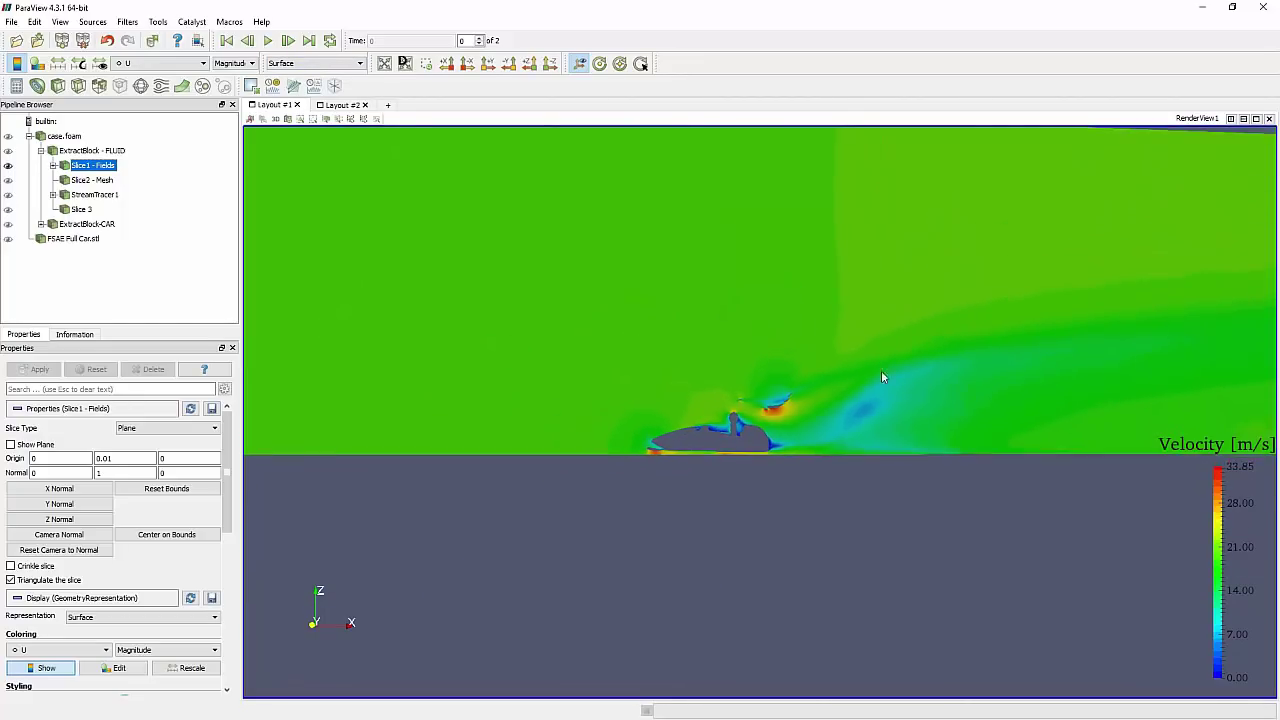
pyautogui.moveTo(882, 372); pyautogui.dragTo(881, 438, button='middle')
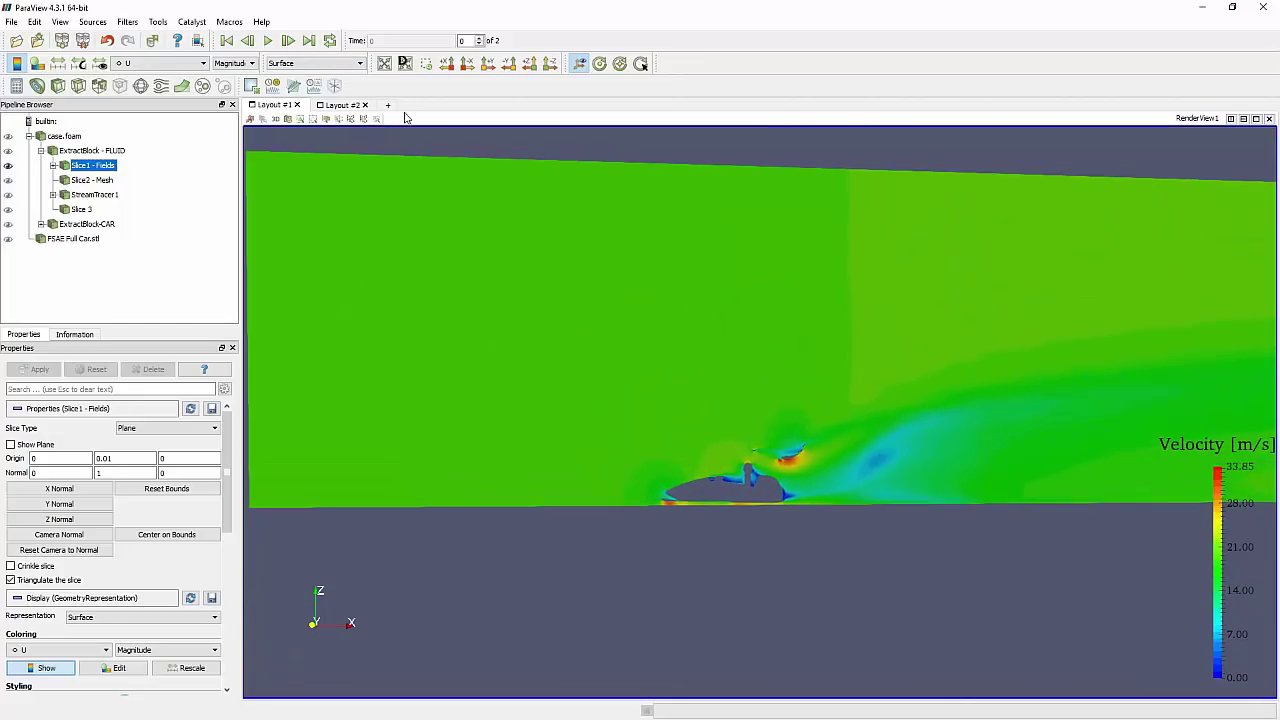
pyautogui.click(489, 64)
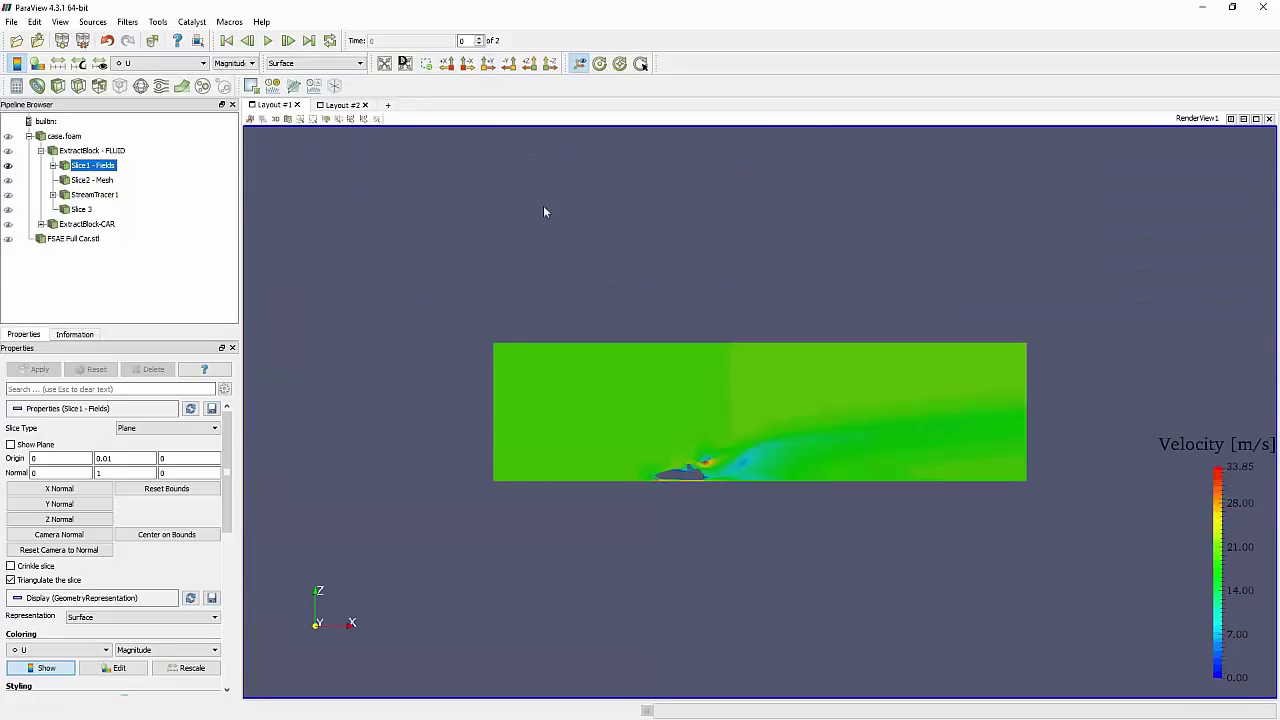
pyautogui.scroll(5, 602, 377)
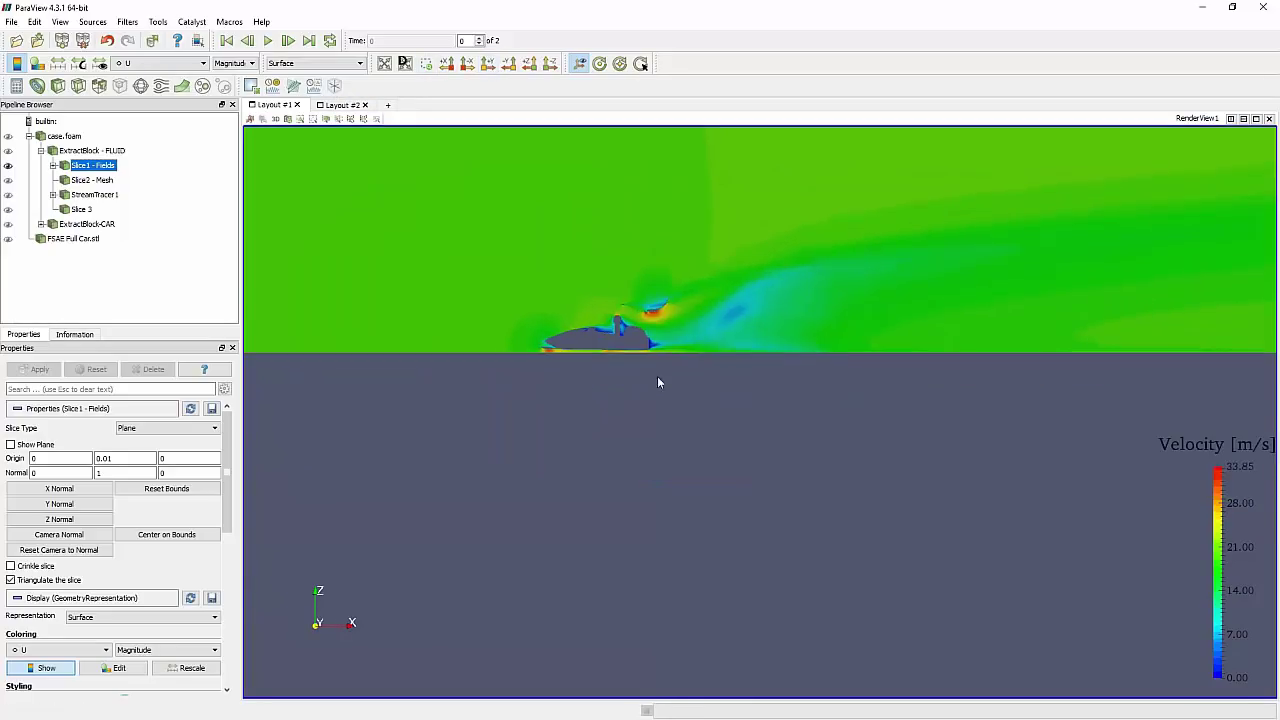
pyautogui.moveTo(657, 376); pyautogui.dragTo(686, 414, button='middle')
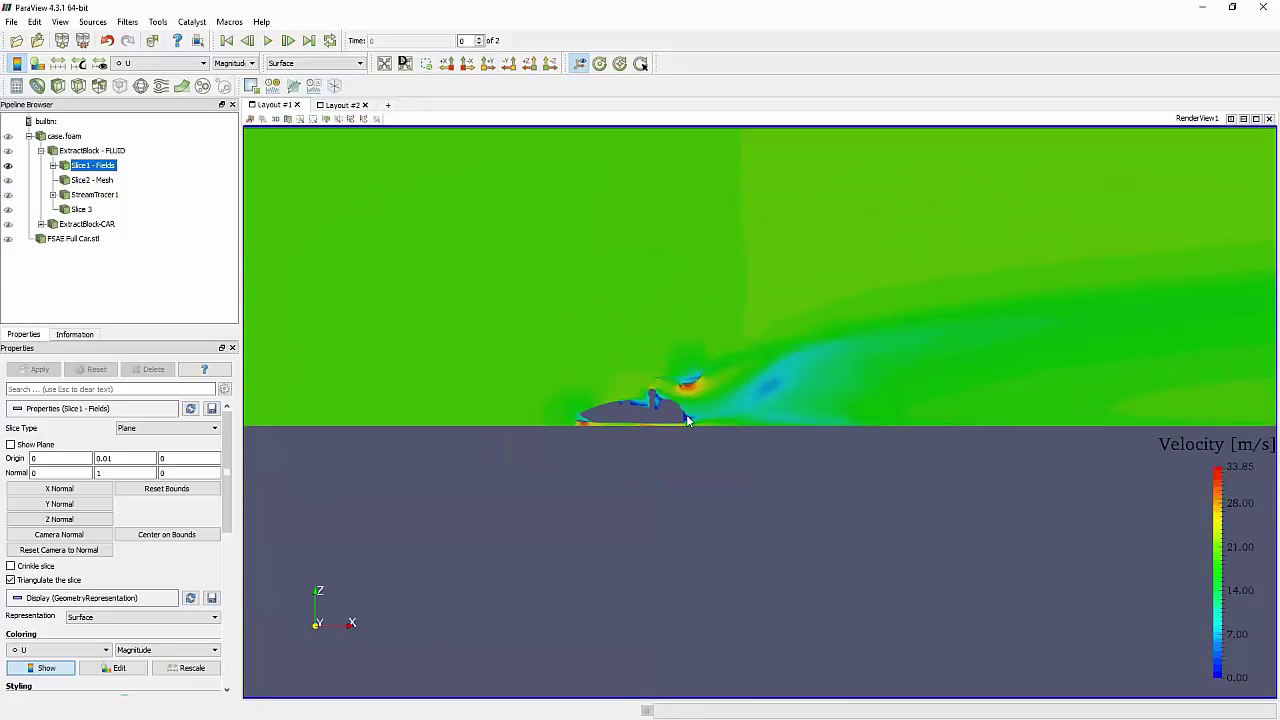
# Check the SurfaceLIC plugin's load status and Auto Load setting in the Plugin Manager
pyautogui.click(330, 63)
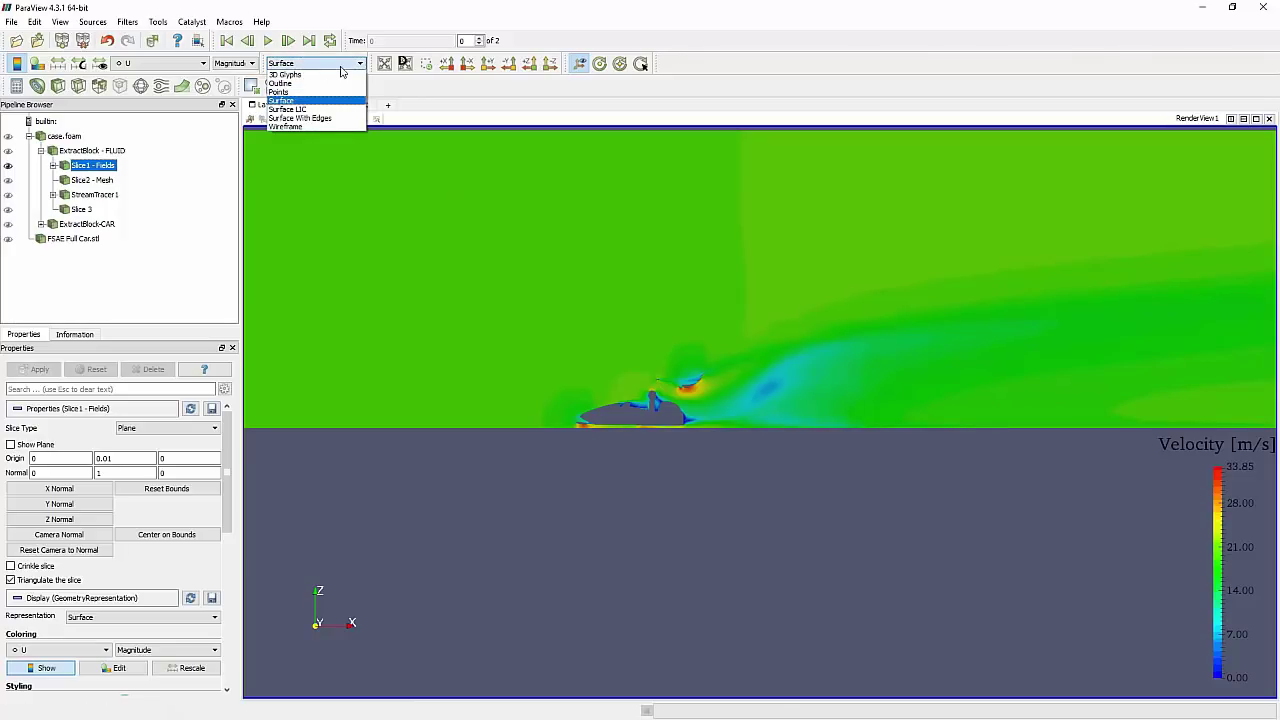
pyautogui.click(453, 92)
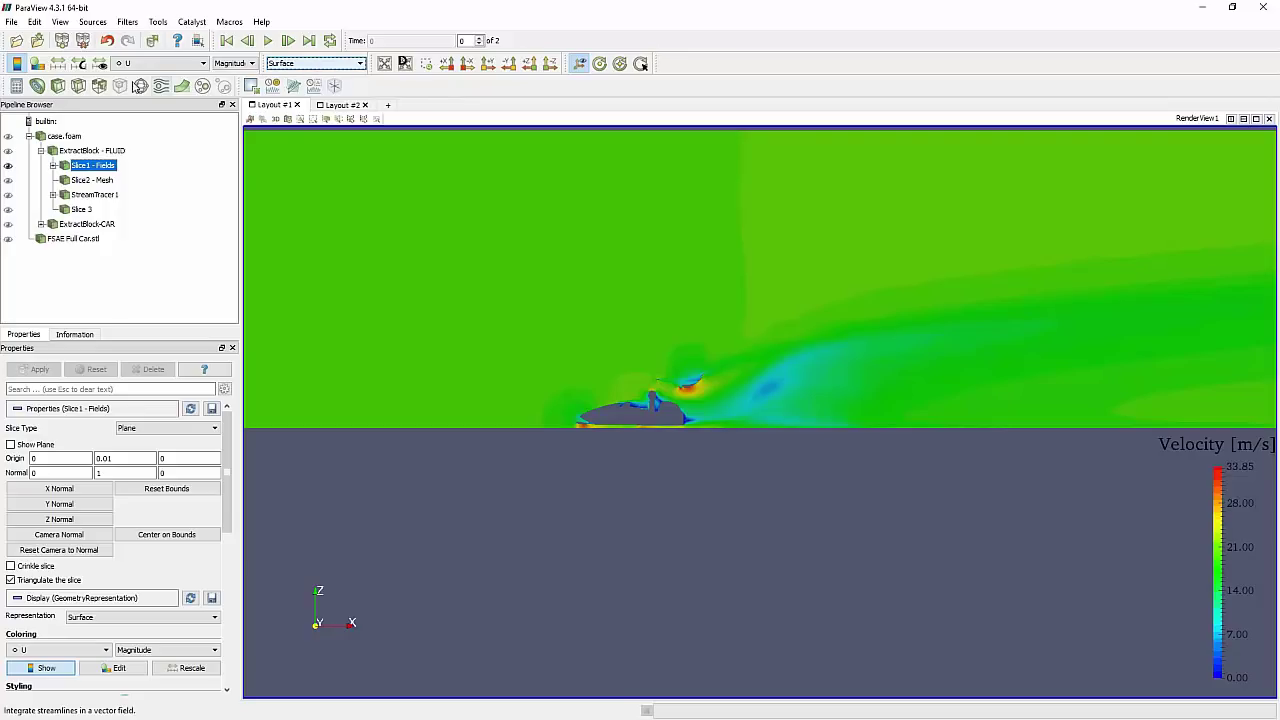
pyautogui.click(157, 22)
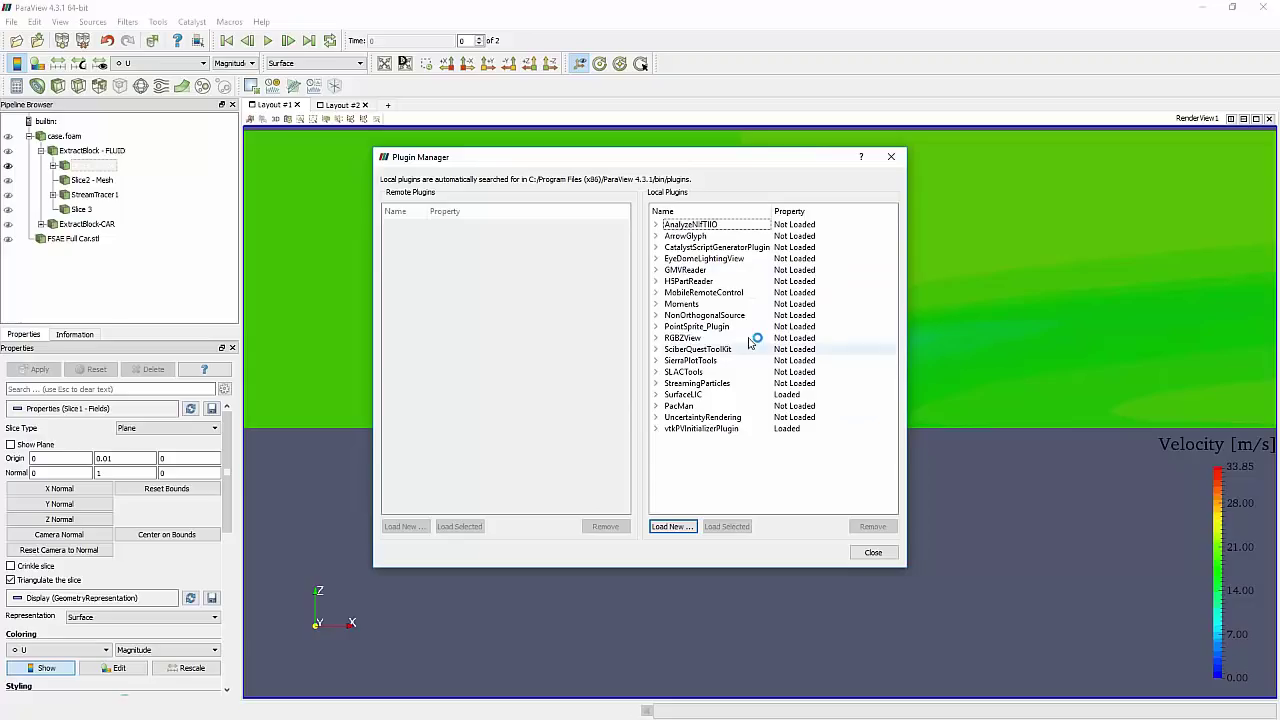
pyautogui.click(690, 396)
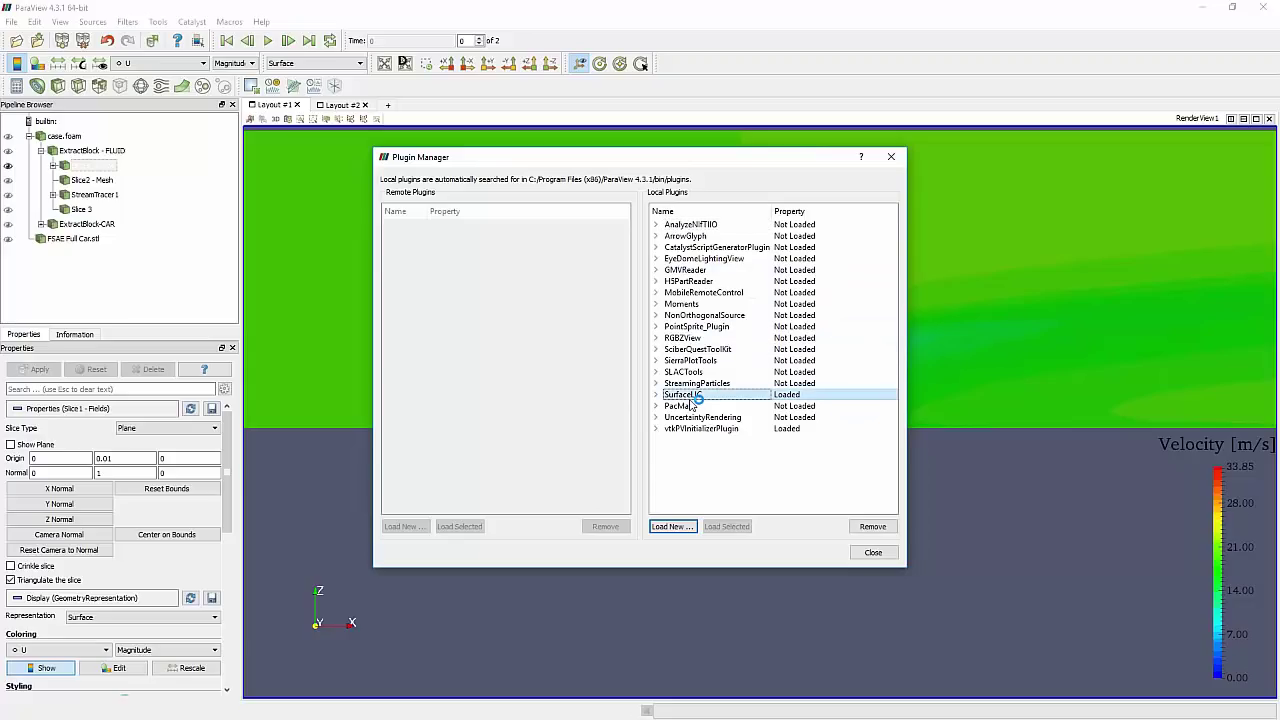
pyautogui.doubleClick(685, 395)
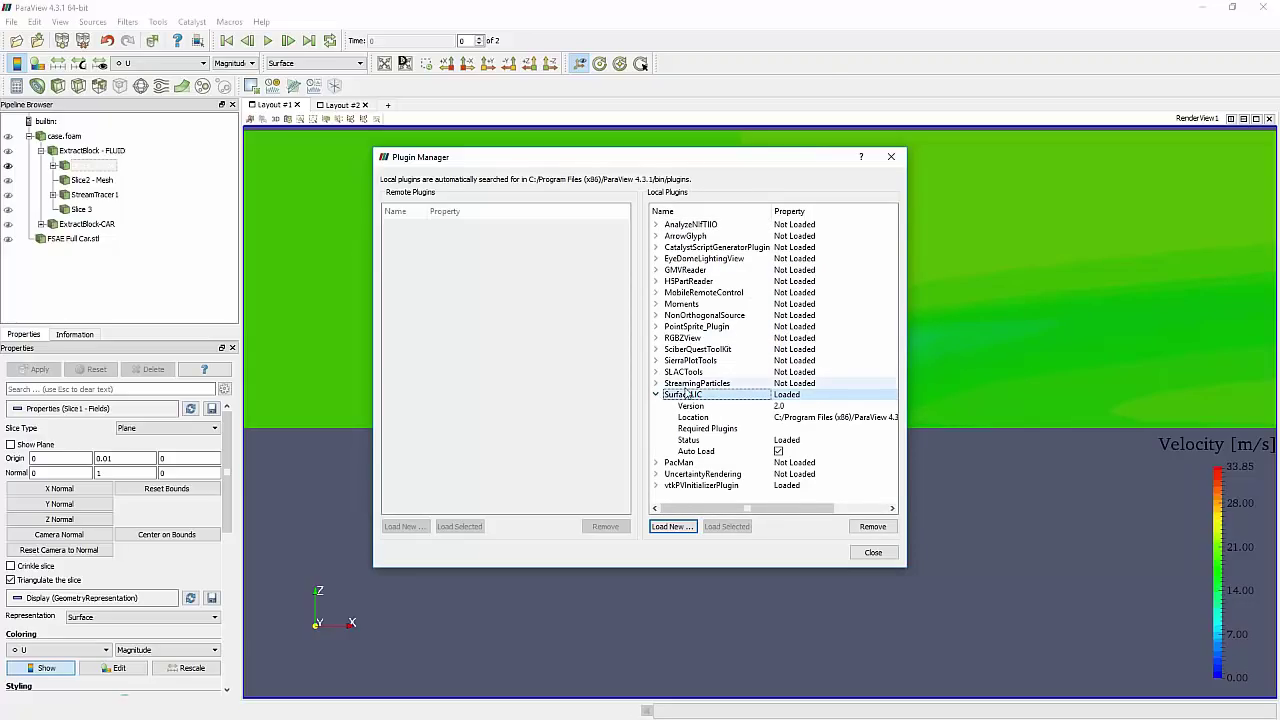
pyautogui.moveTo(723, 165); pyautogui.dragTo(599, 154)
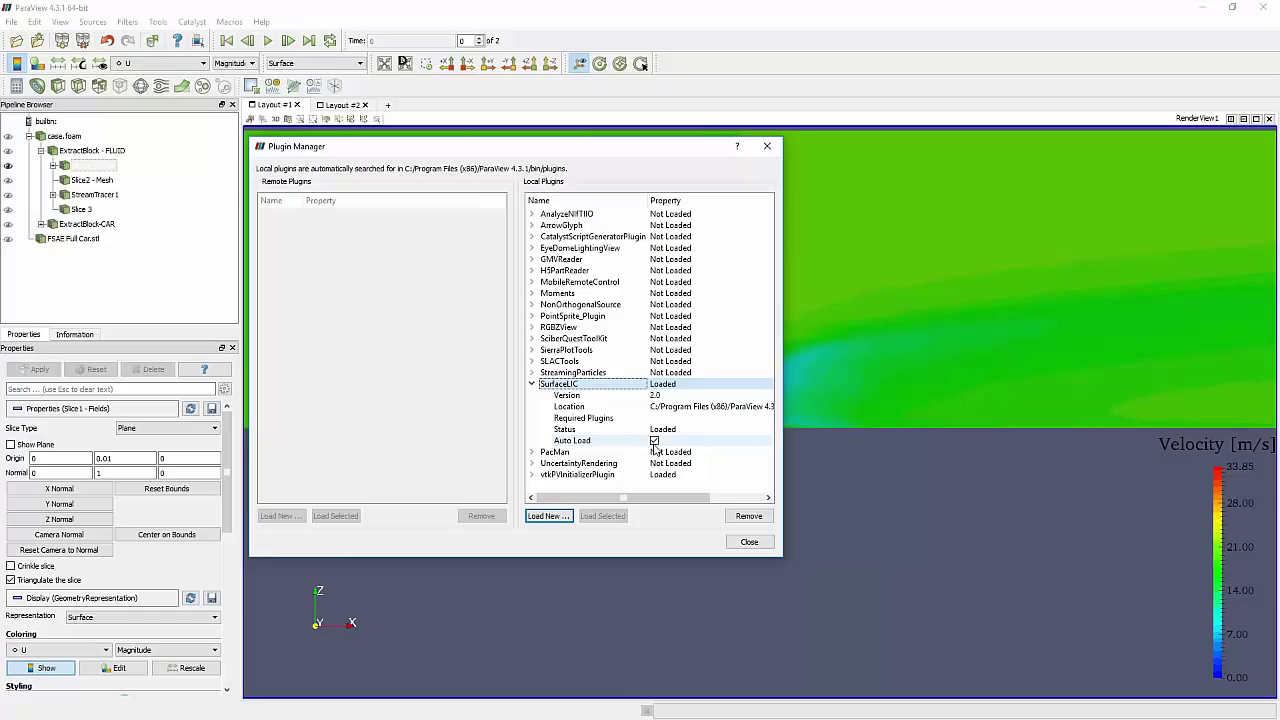
pyautogui.click(749, 542)
# Display the velocity slice around the full car and rear wing in the Surface LIC representation
pyautogui.scroll(7, 712, 525)
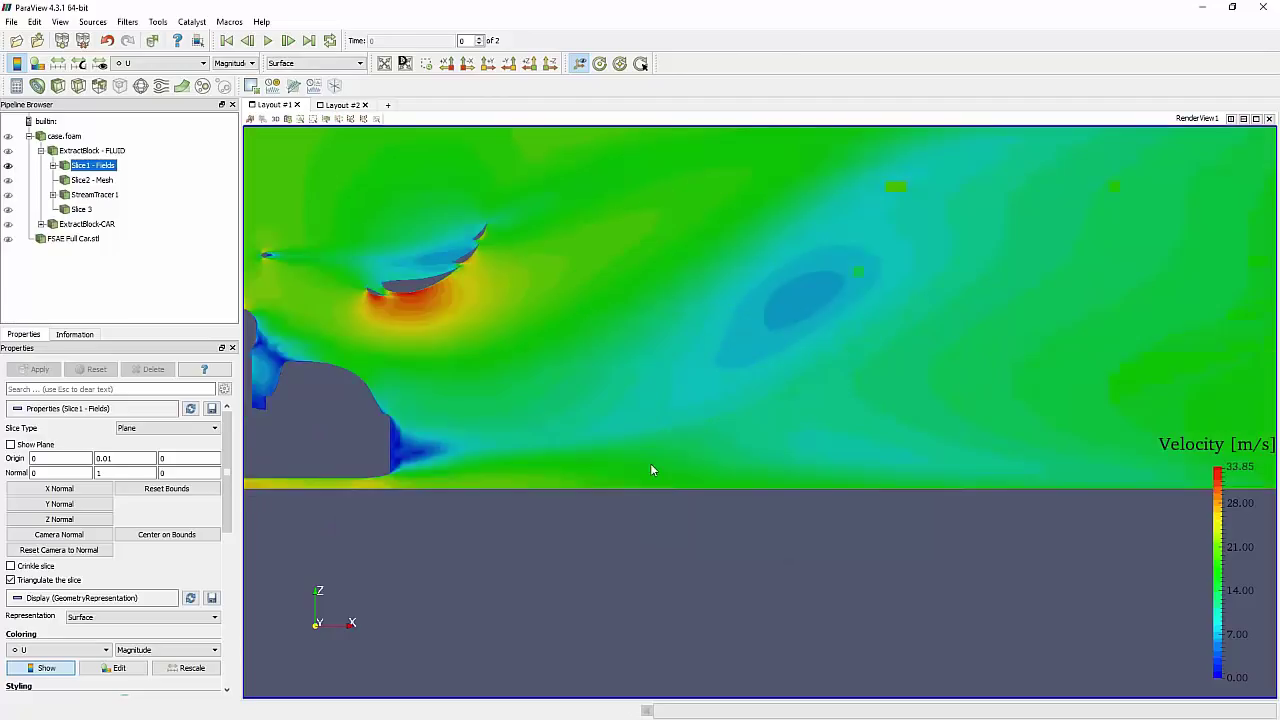
pyautogui.moveTo(651, 465); pyautogui.dragTo(903, 474, button='middle')
pyautogui.scroll(-2, 873, 338)
pyautogui.moveTo(790, 302); pyautogui.dragTo(803, 298, button='middle')
pyautogui.click(315, 63)
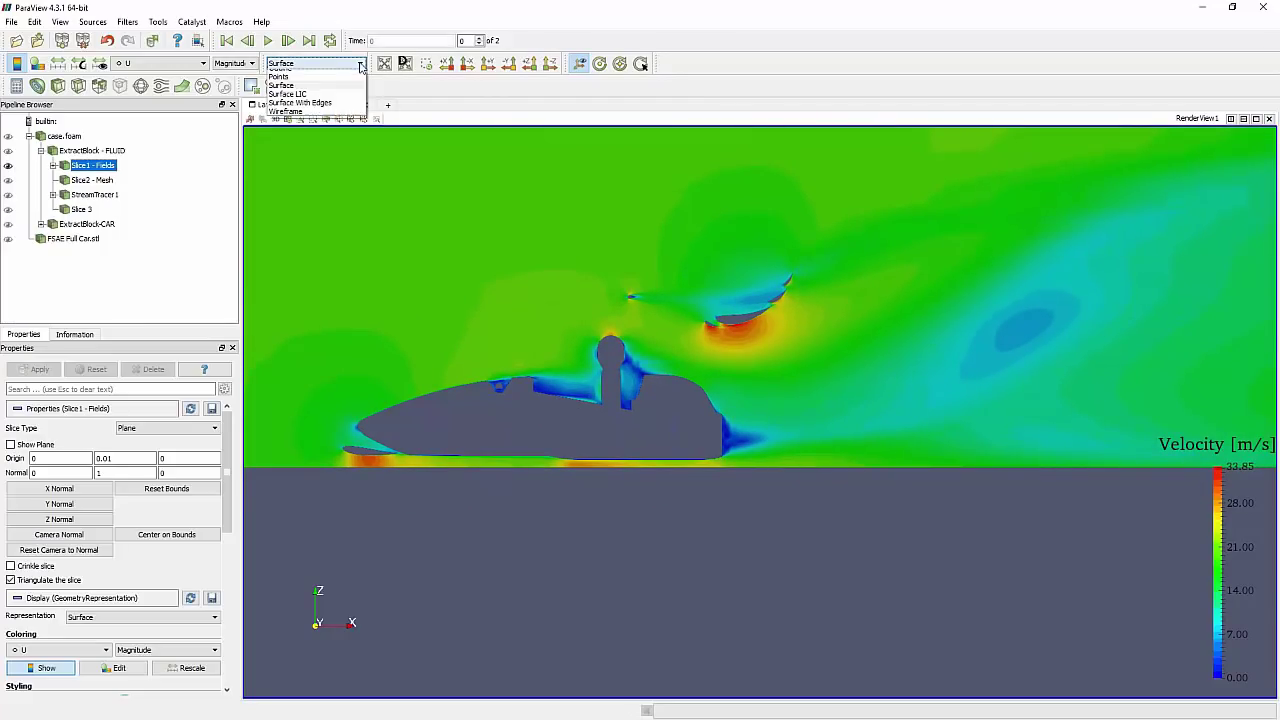
pyautogui.click(296, 108)
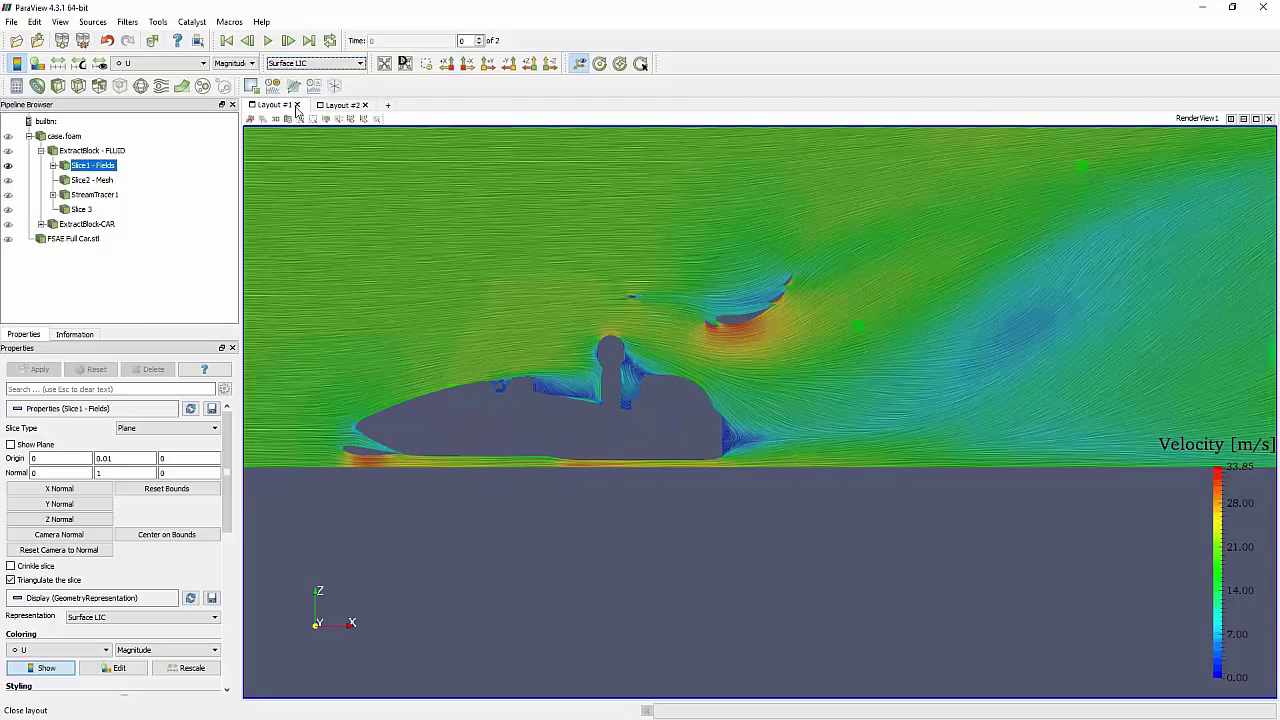
# Return Slice1 - Fields to the Surface representation and show the full car with its wake
pyautogui.click(300, 63)
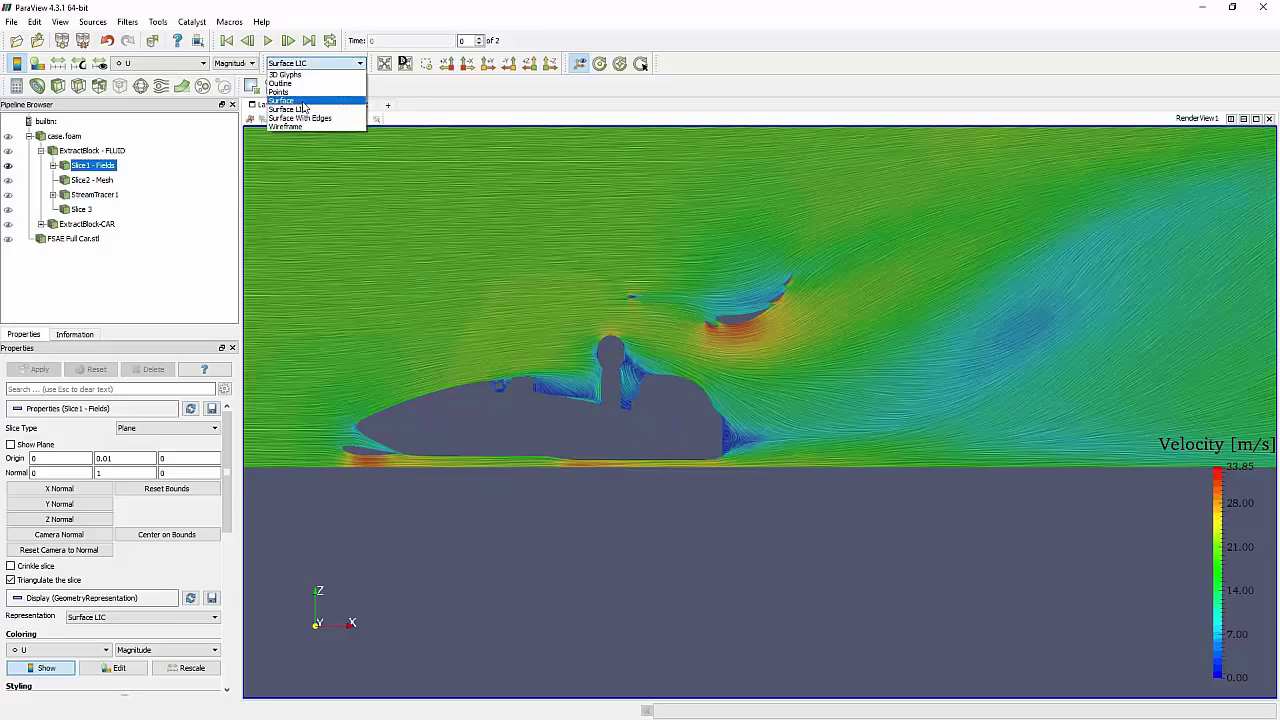
pyautogui.click(282, 100)
pyautogui.scroll(-2, 668, 408)
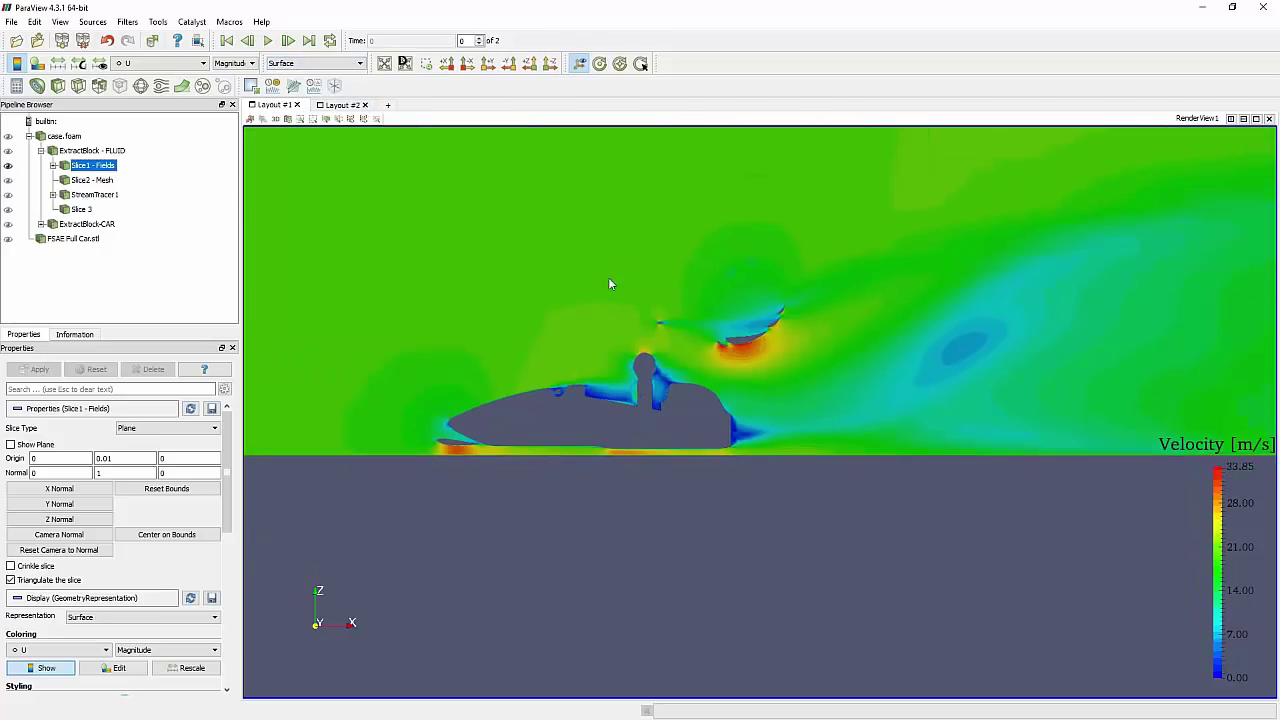
pyautogui.moveTo(734, 390); pyautogui.dragTo(742, 487, button='middle')
pyautogui.scroll(-1, 743, 491)
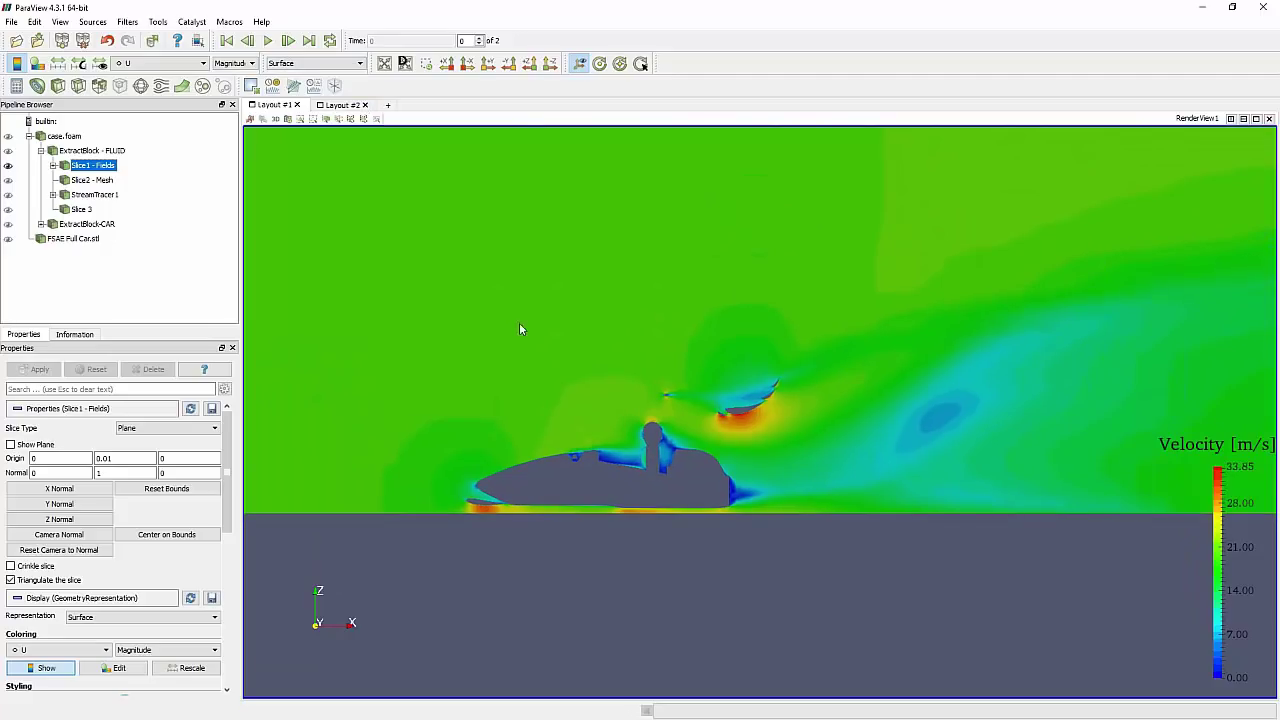
# Expand Slice1 - Fields and show its Glyph1 arrows over the velocity slice
pyautogui.click(53, 165)
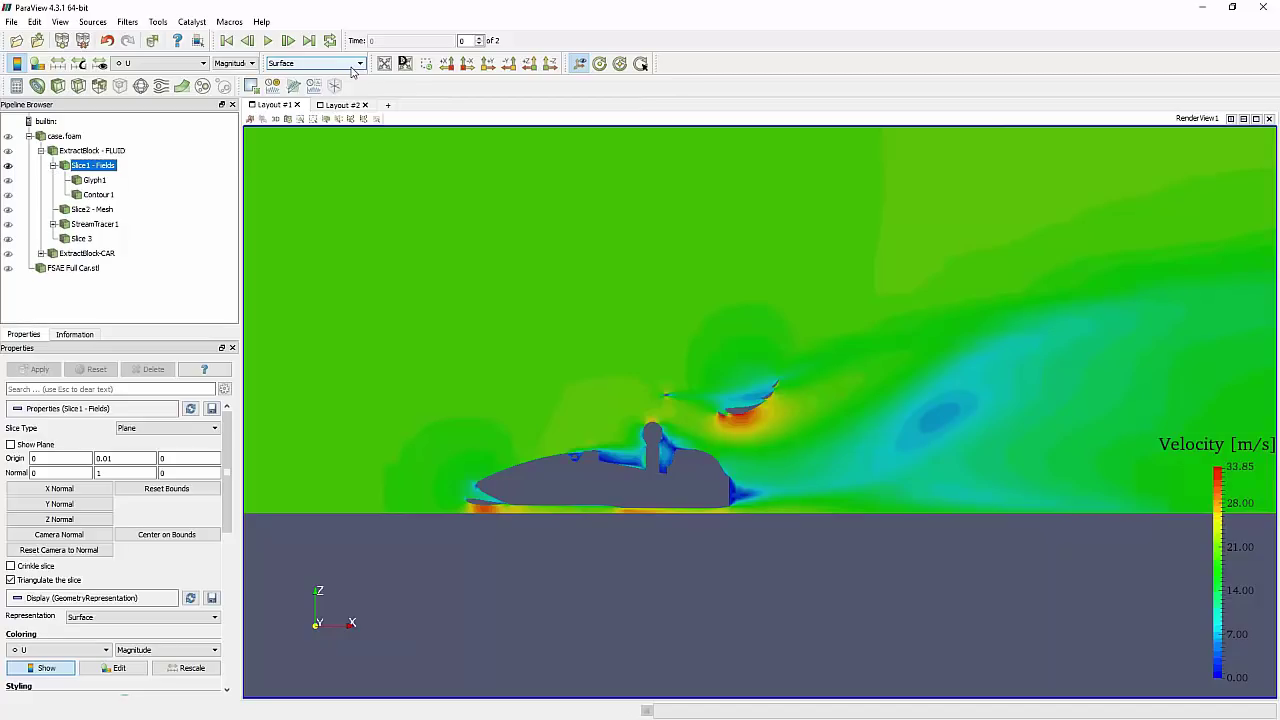
pyautogui.click(93, 180)
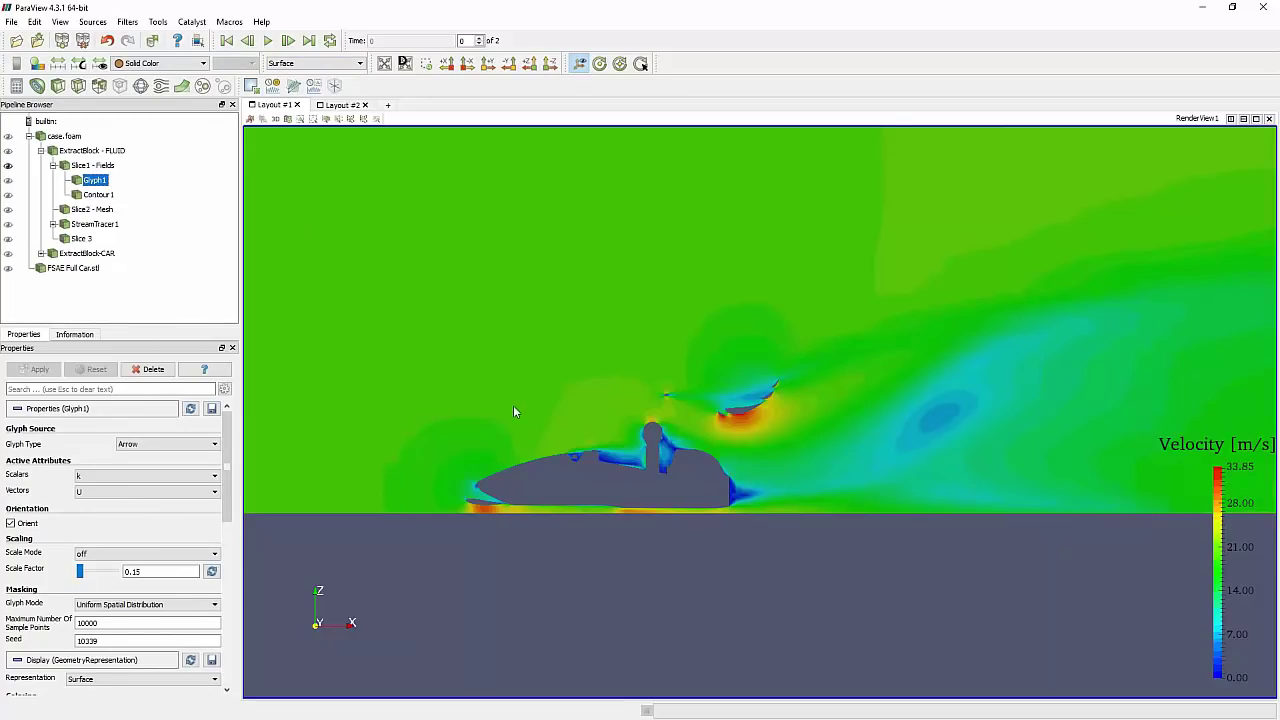
pyautogui.moveTo(513, 405); pyautogui.dragTo(513, 461)
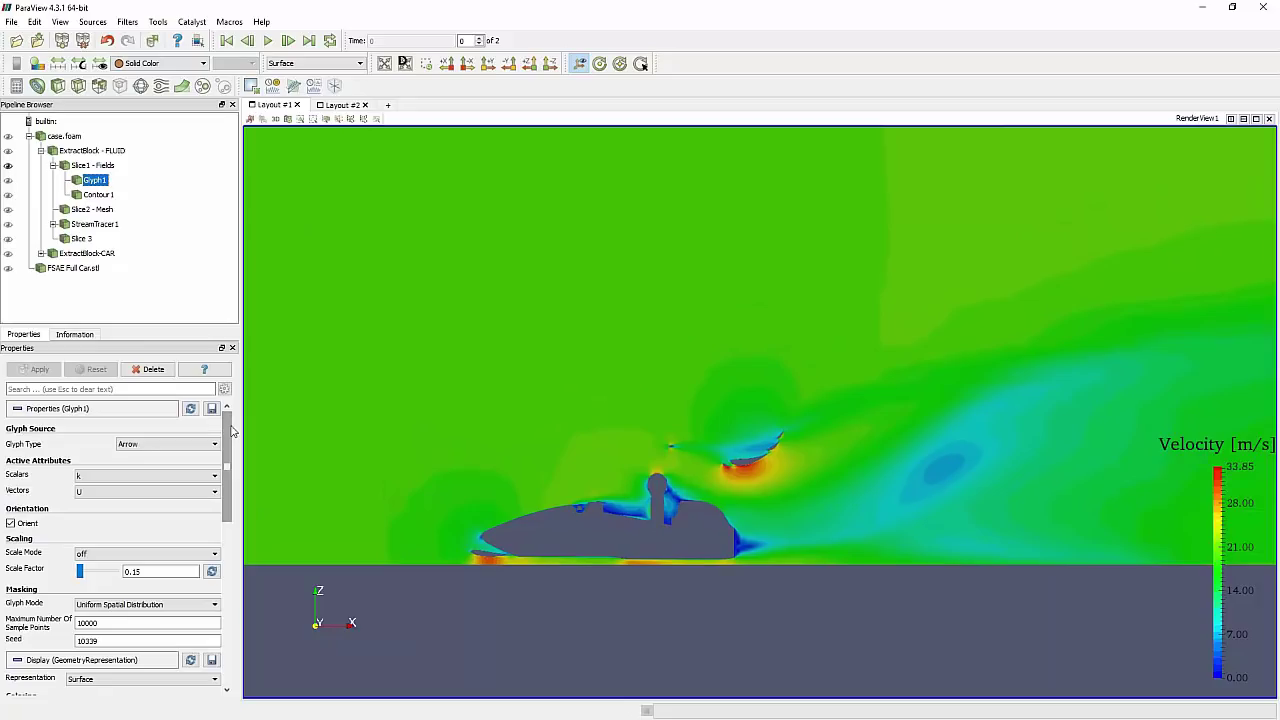
pyautogui.click(9, 181)
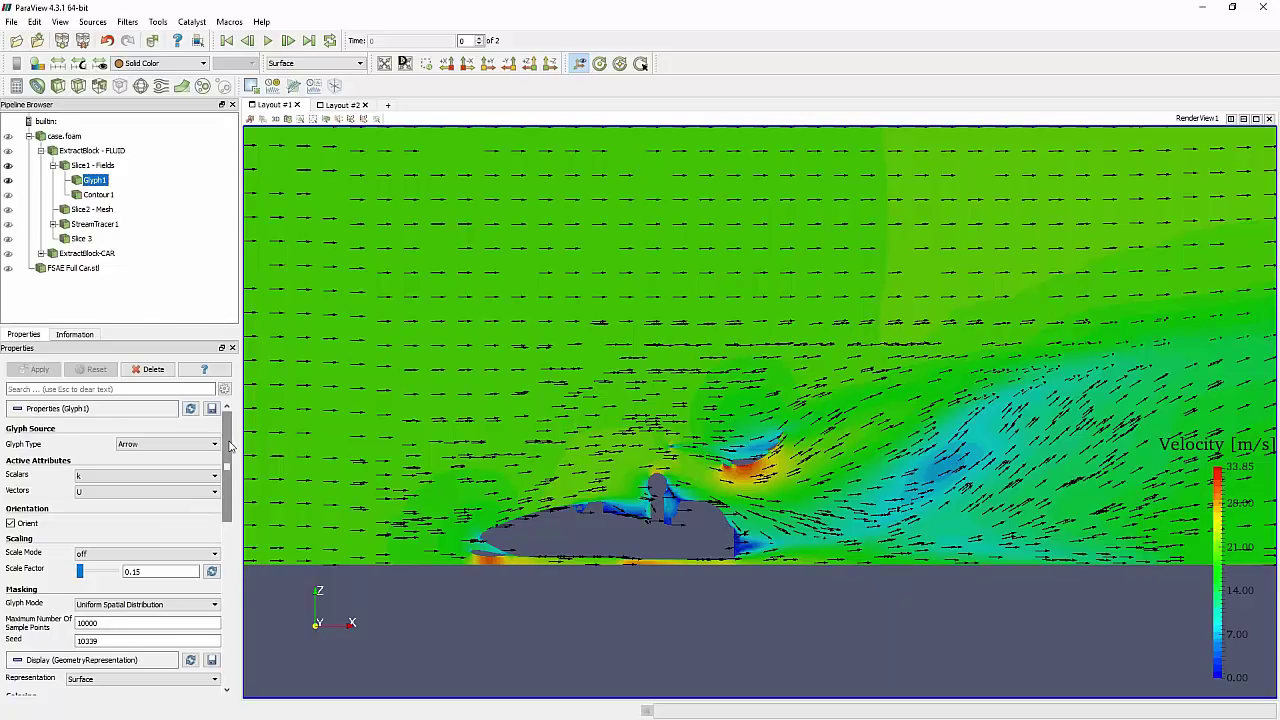
# Set Glyph1's glyph type to Arrow and its vectors to U
pyautogui.click(160, 444)
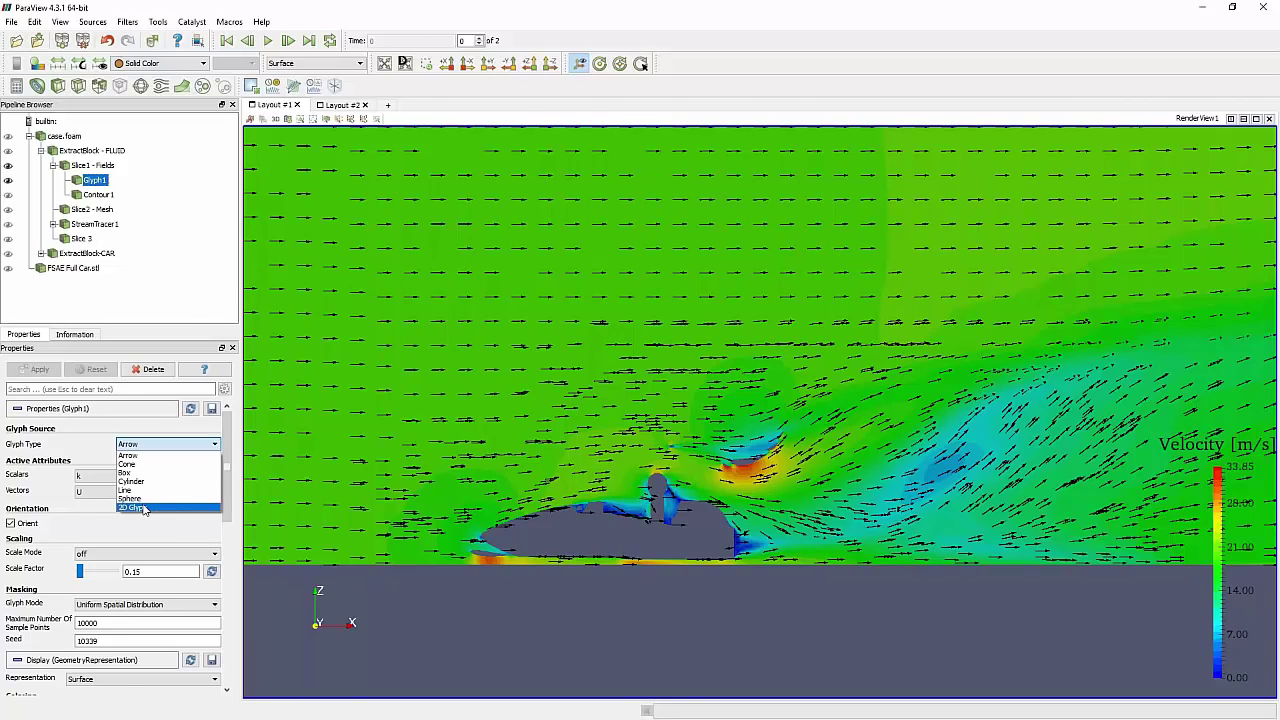
pyautogui.click(128, 455)
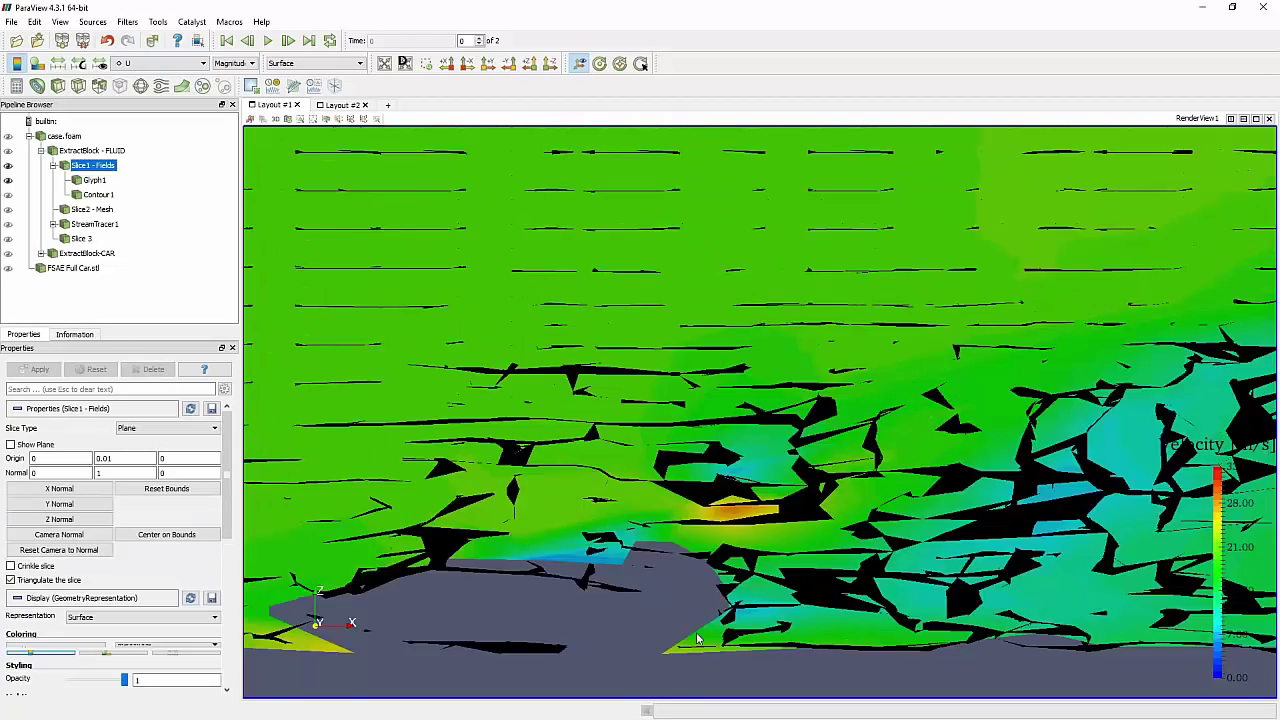
pyautogui.scroll(5, 605, 562)
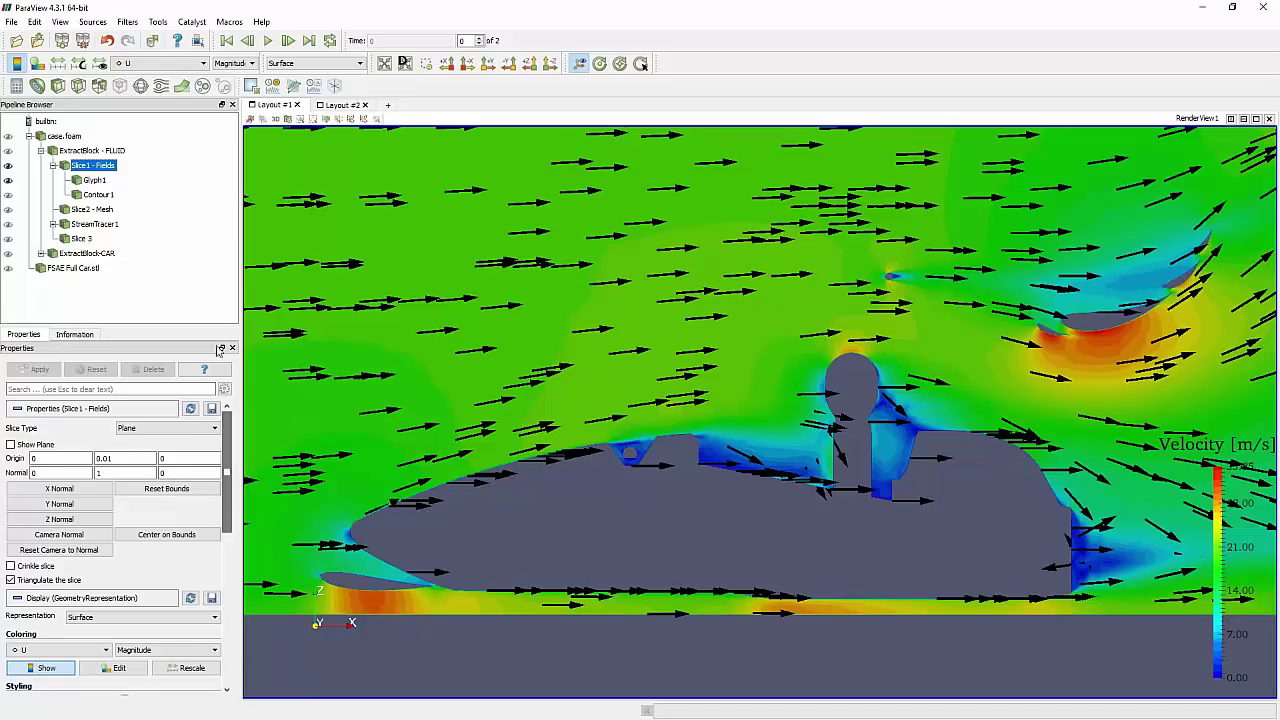
pyautogui.click(94, 180)
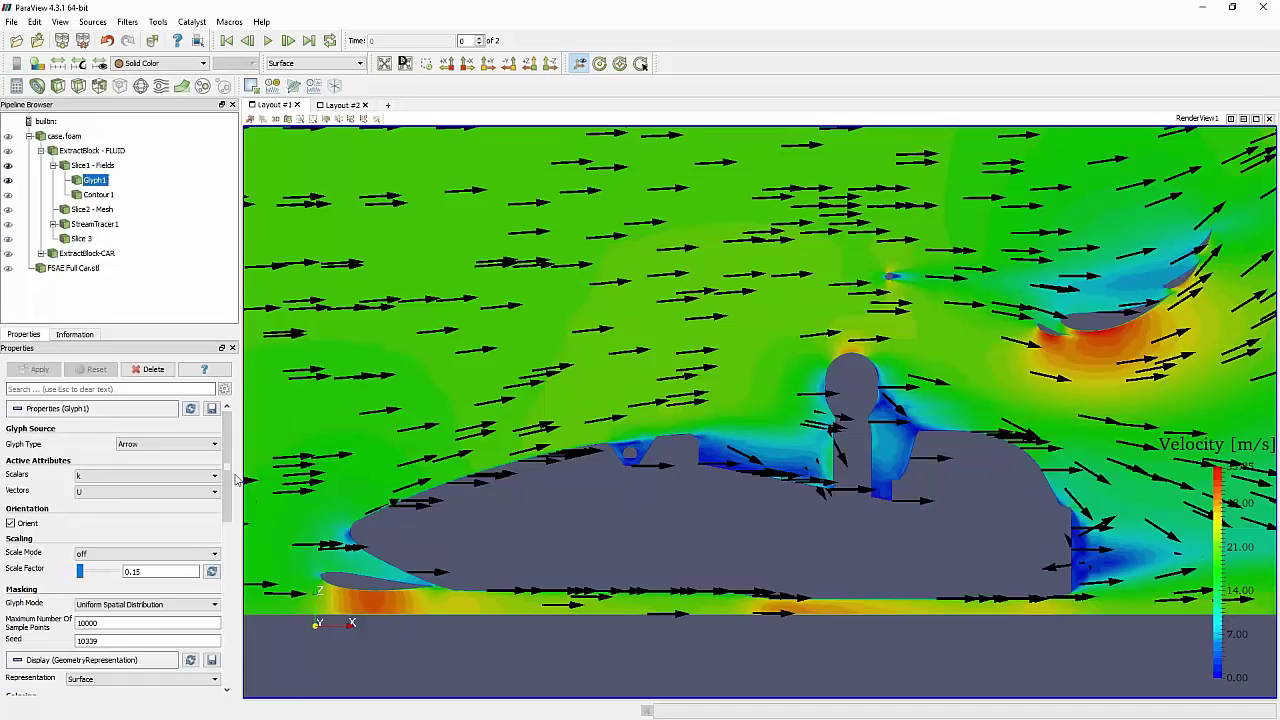
pyautogui.scroll(-2, 217, 462)
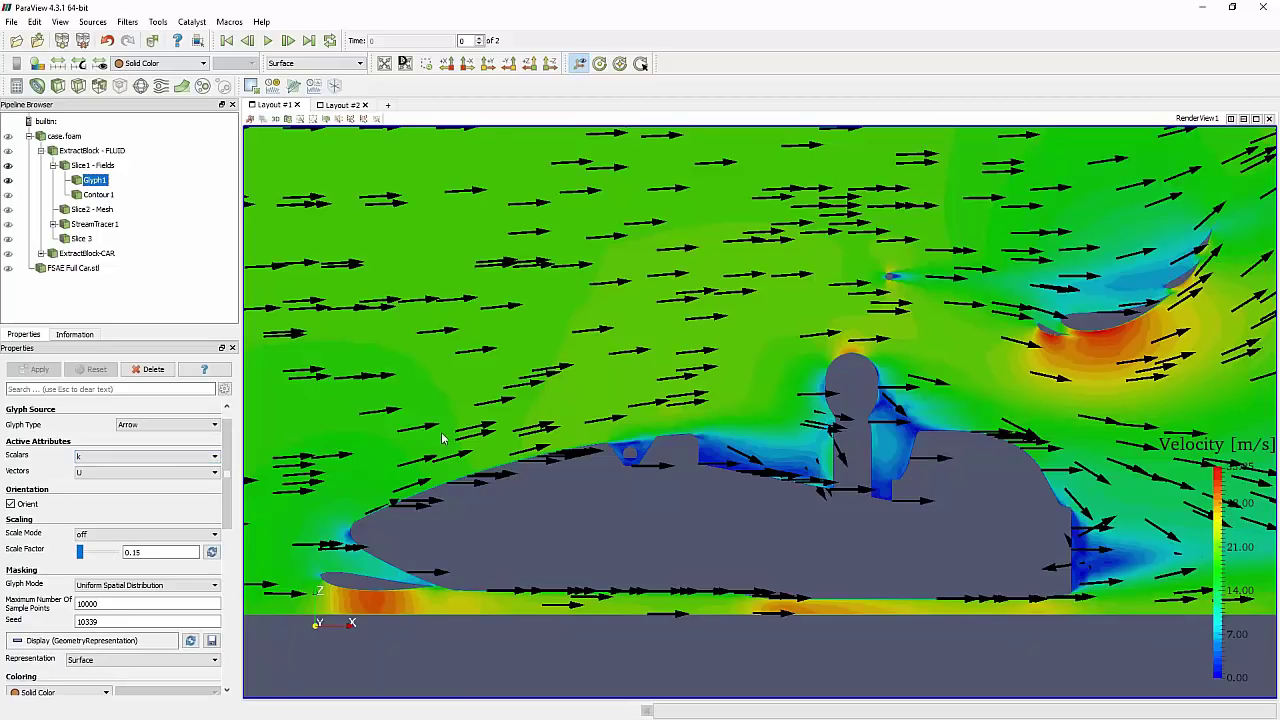
pyautogui.click(190, 472)
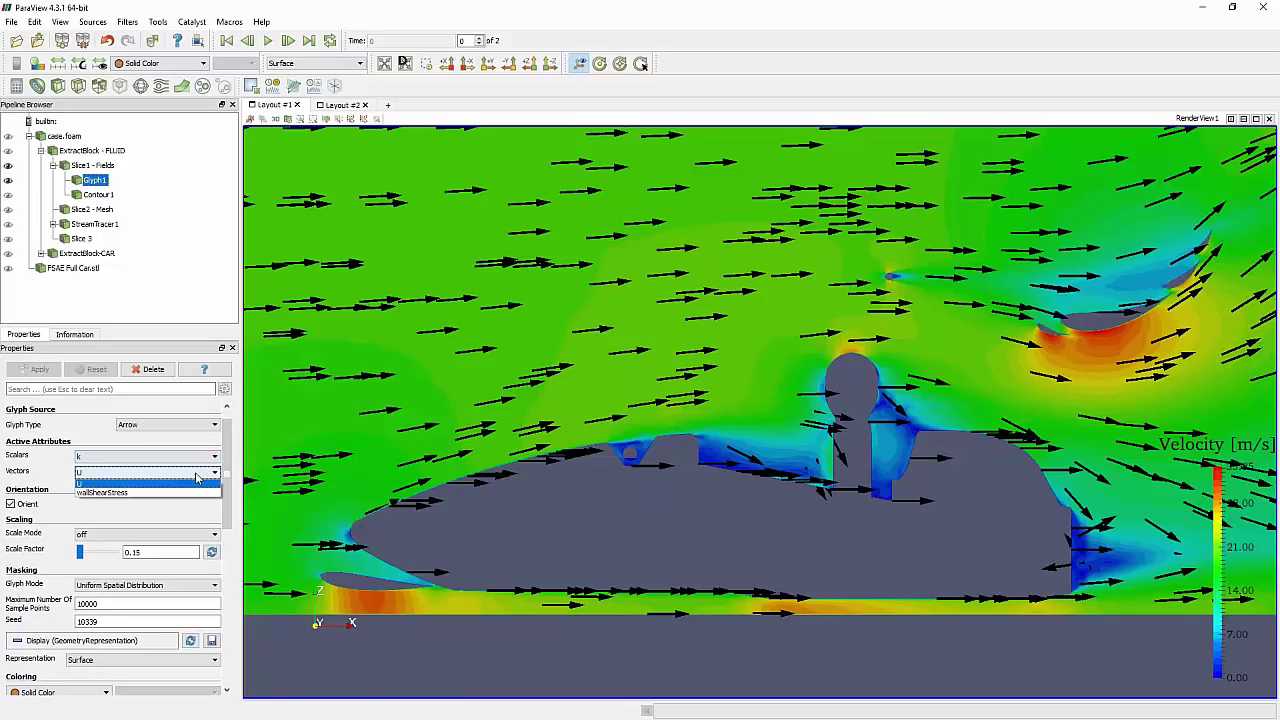
pyautogui.click(86, 478)
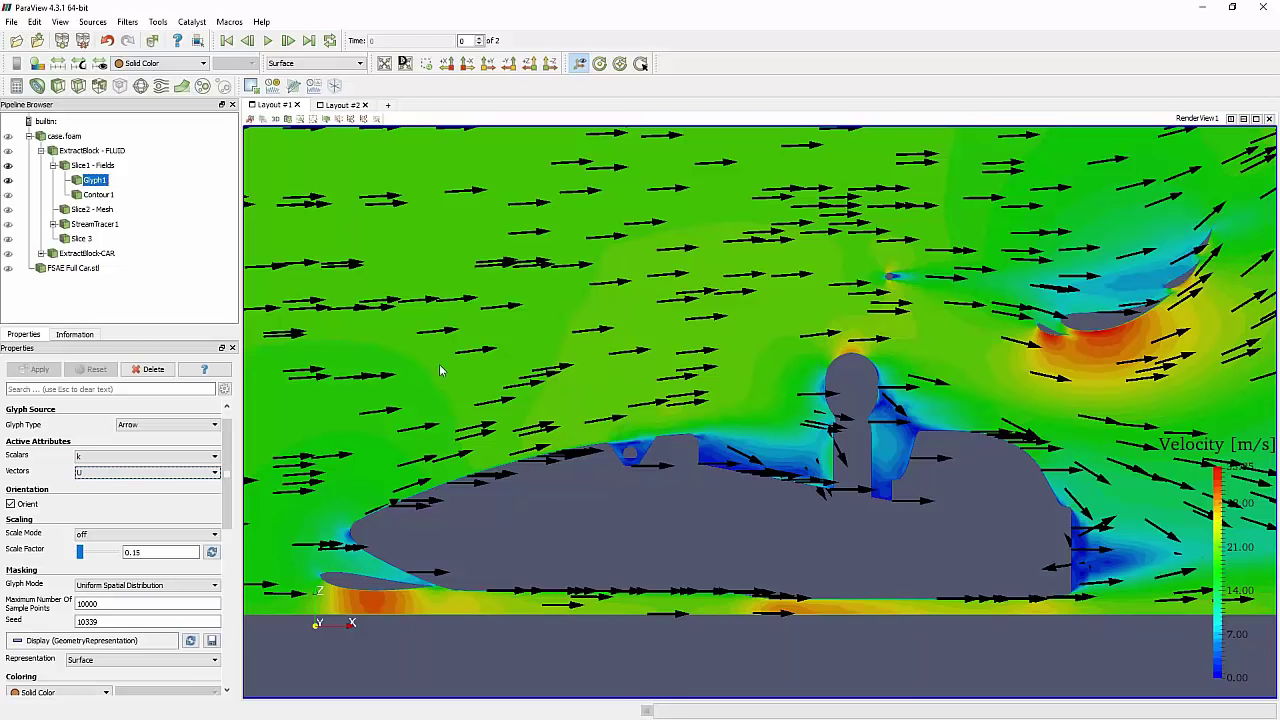
# Set Glyph1's scale factor to 0.15 and show the arrows around the car and rear wing
pyautogui.moveTo(432, 415); pyautogui.dragTo(503, 445, button='middle')
pyautogui.moveTo(503, 446); pyautogui.dragTo(540, 371, button='right')
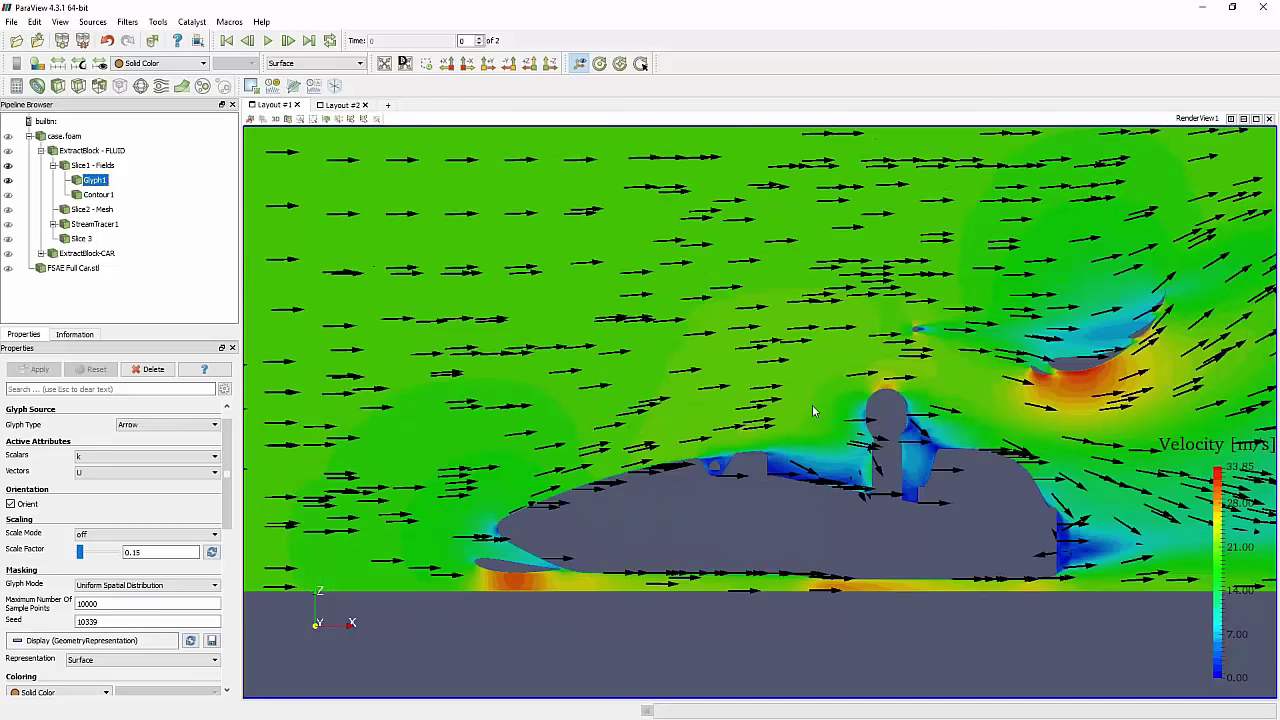
pyautogui.moveTo(812, 406); pyautogui.dragTo(378, 445, button='middle')
pyautogui.moveTo(226, 470); pyautogui.dragTo(226, 503)
pyautogui.click(148, 473)
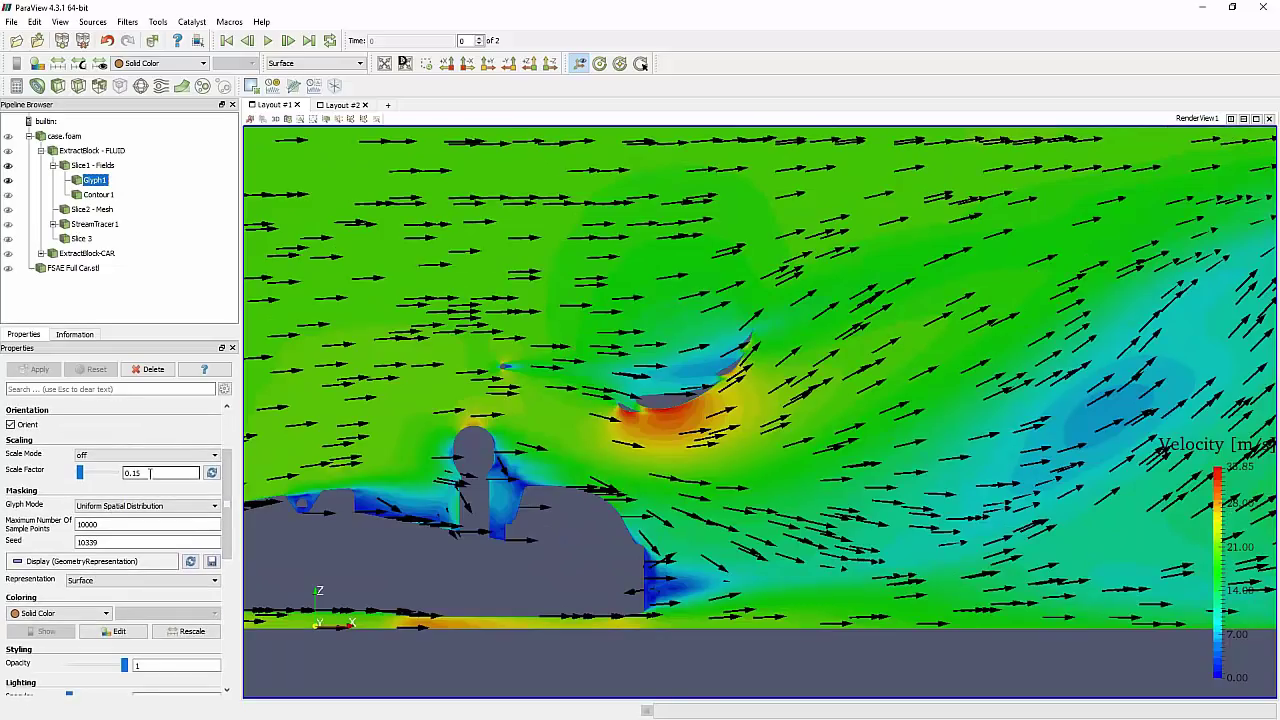
pyautogui.press('BackSpace')
pyautogui.write('5')
pyautogui.doubleClick(146, 473)
pyautogui.write('0.15')
pyautogui.moveTo(390, 478); pyautogui.dragTo(498, 467)
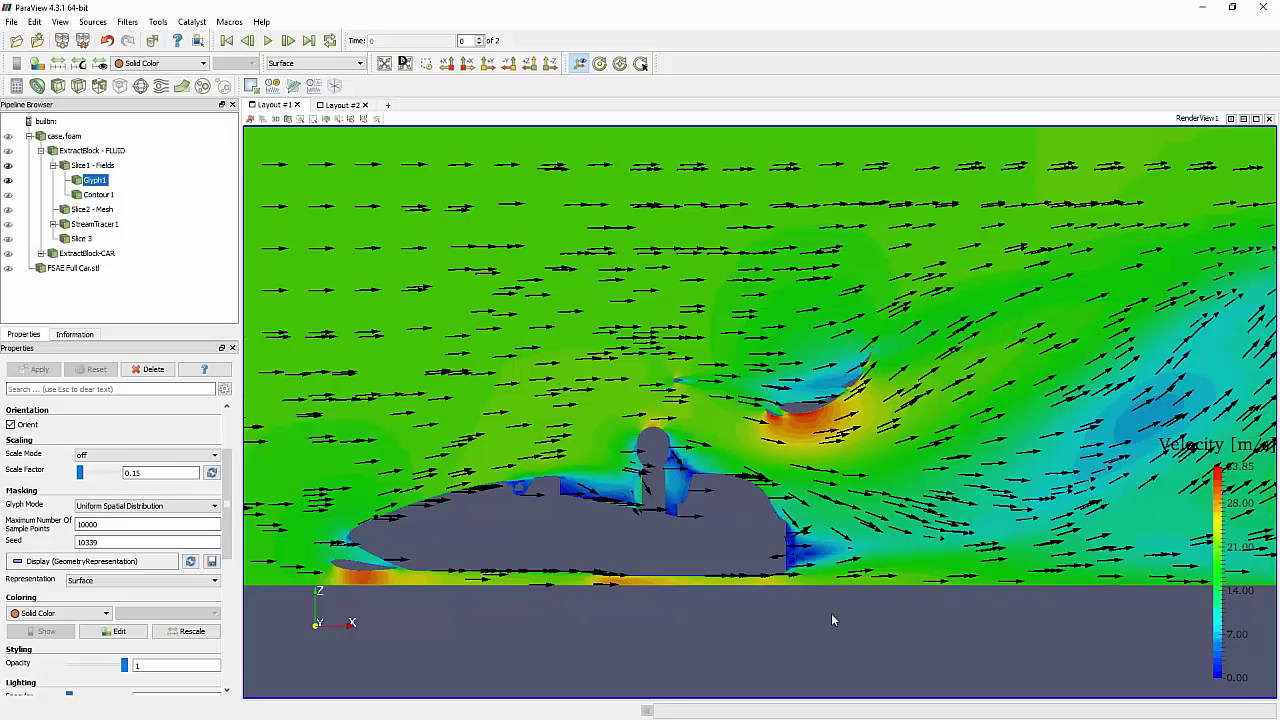
# Examine the velocity arrows across the whole fluid domain and close up around the car and its wake
pyautogui.scroll(-5, 831, 620)
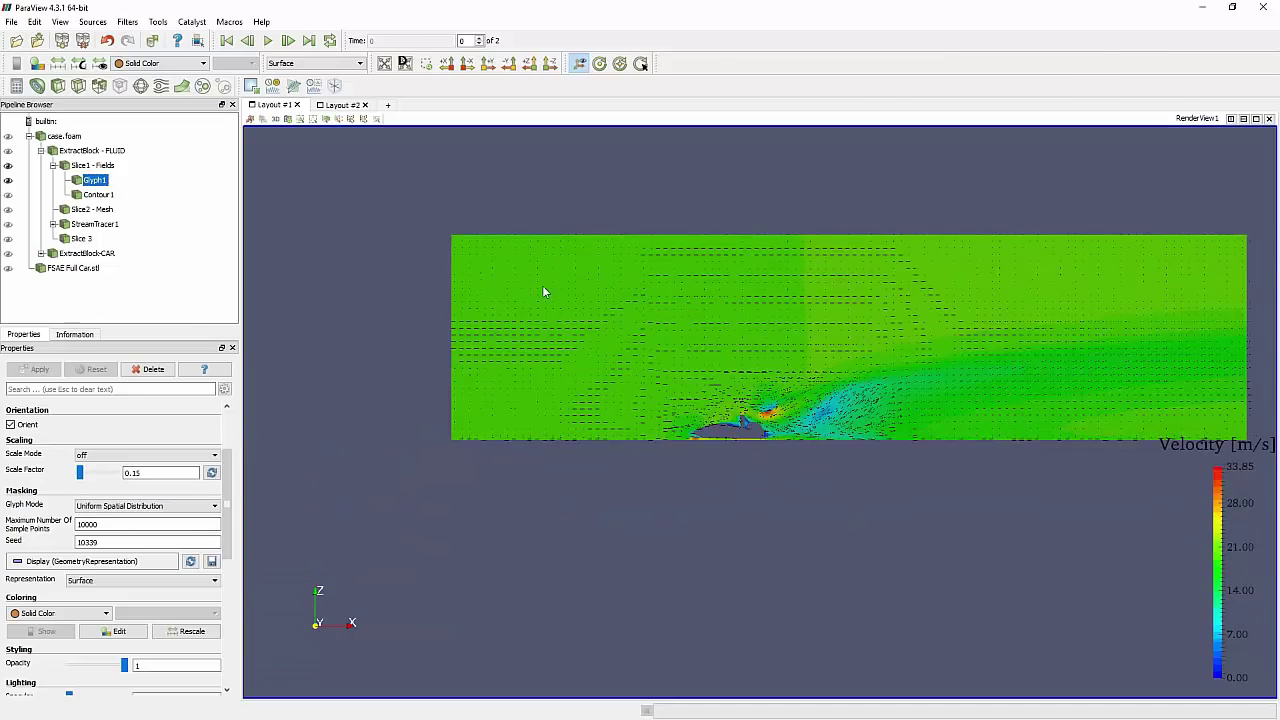
pyautogui.scroll(5, 542, 292)
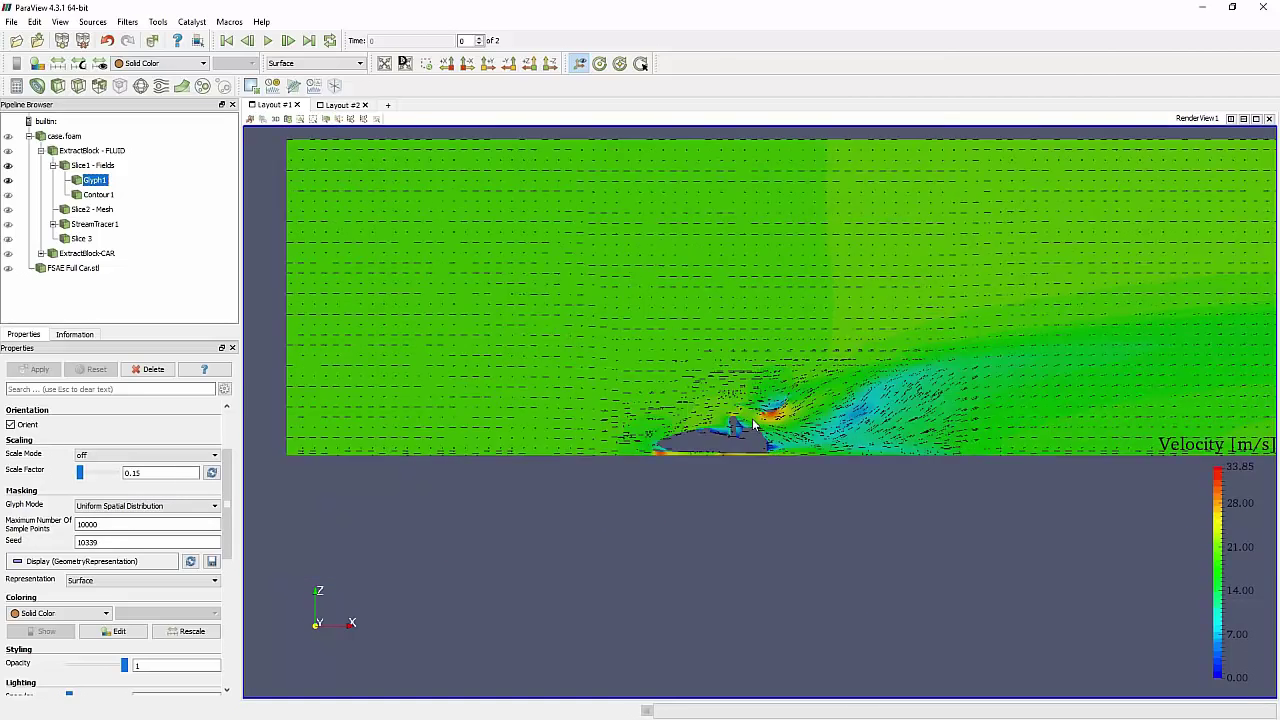
pyautogui.moveTo(752, 418); pyautogui.dragTo(880, 404)
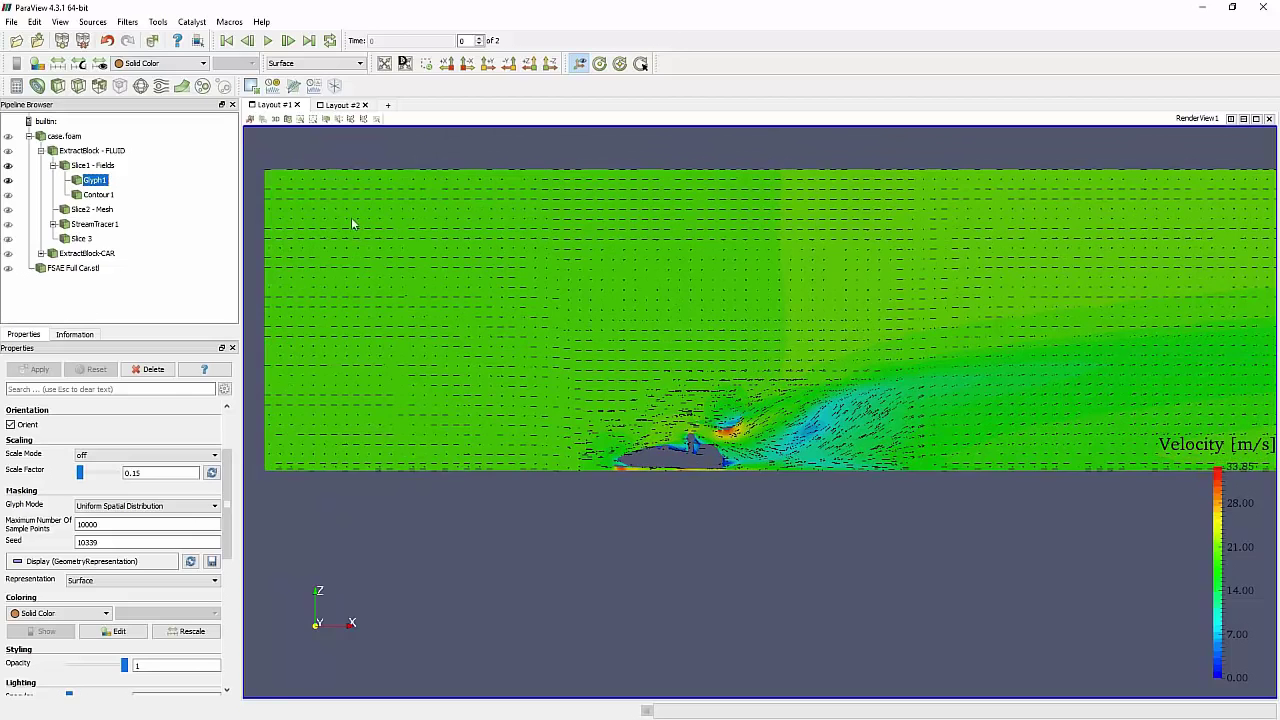
pyautogui.moveTo(497, 414); pyautogui.dragTo(632, 576, button='right')
pyautogui.moveTo(491, 472); pyautogui.dragTo(514, 511, button='right')
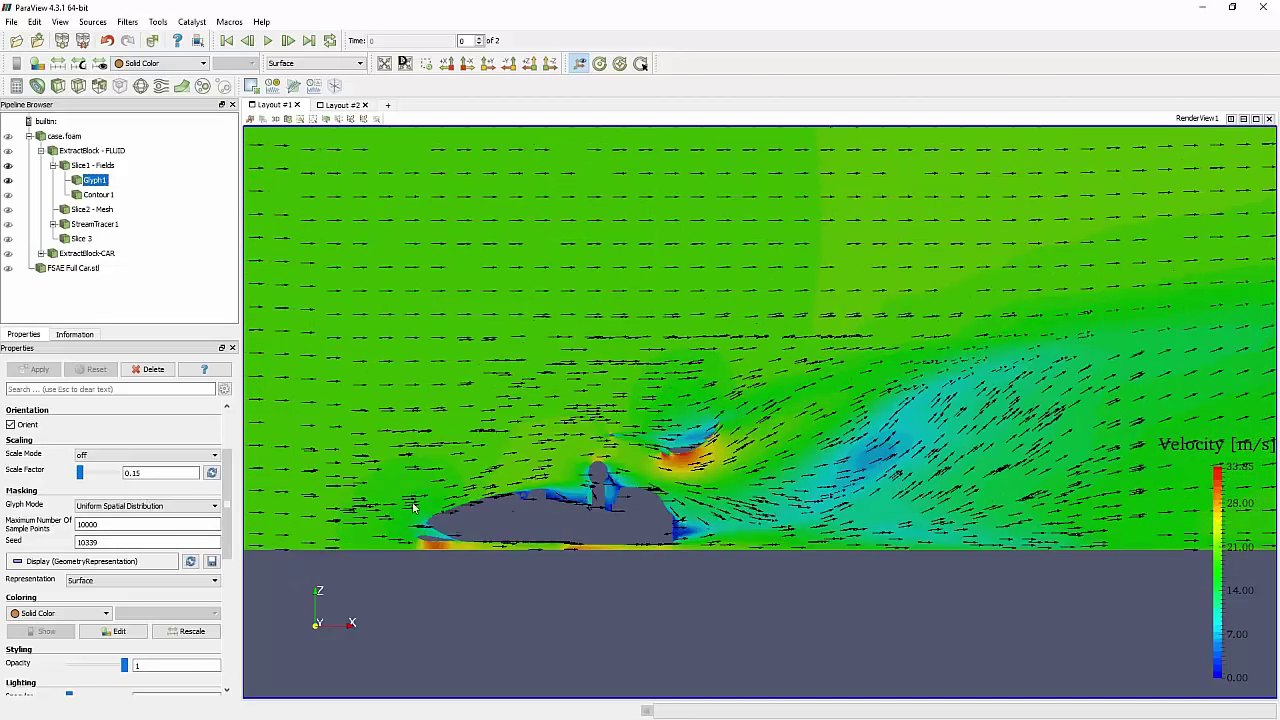
pyautogui.moveTo(420, 462); pyautogui.dragTo(453, 513, button='right')
pyautogui.moveTo(452, 513); pyautogui.dragTo(558, 474, button='middle')
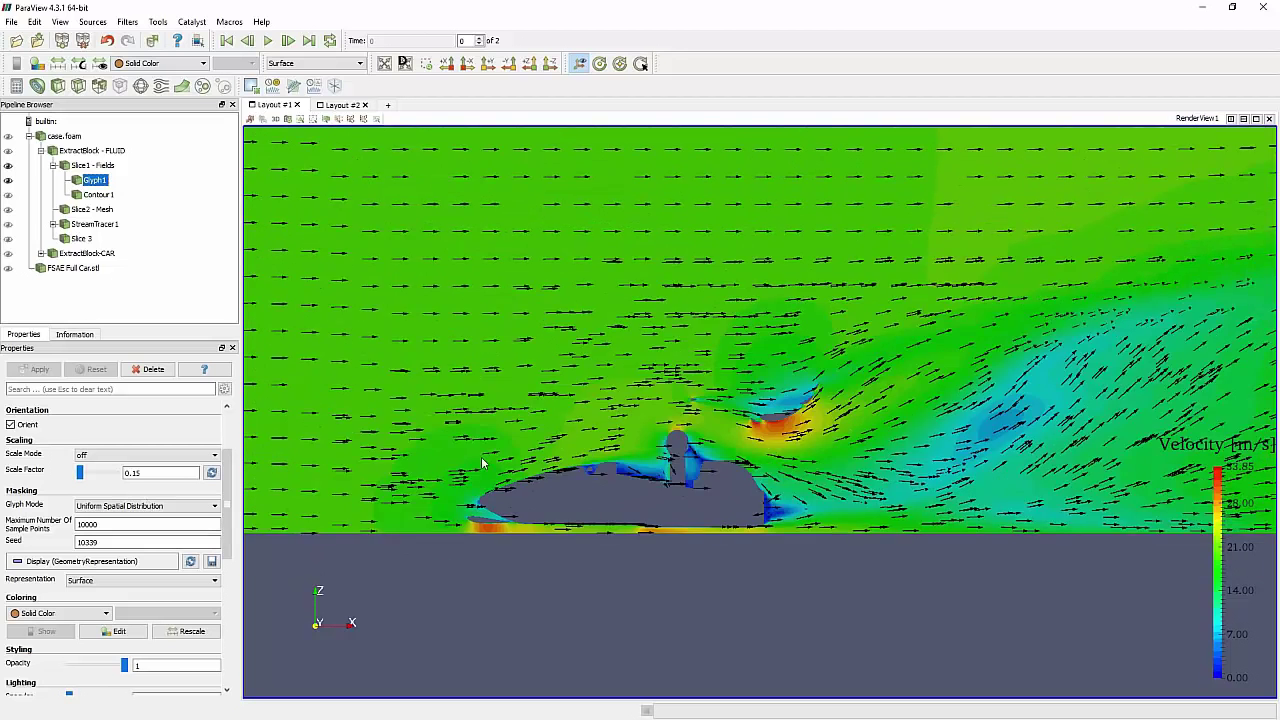
pyautogui.moveTo(481, 456); pyautogui.dragTo(477, 485, button='right')
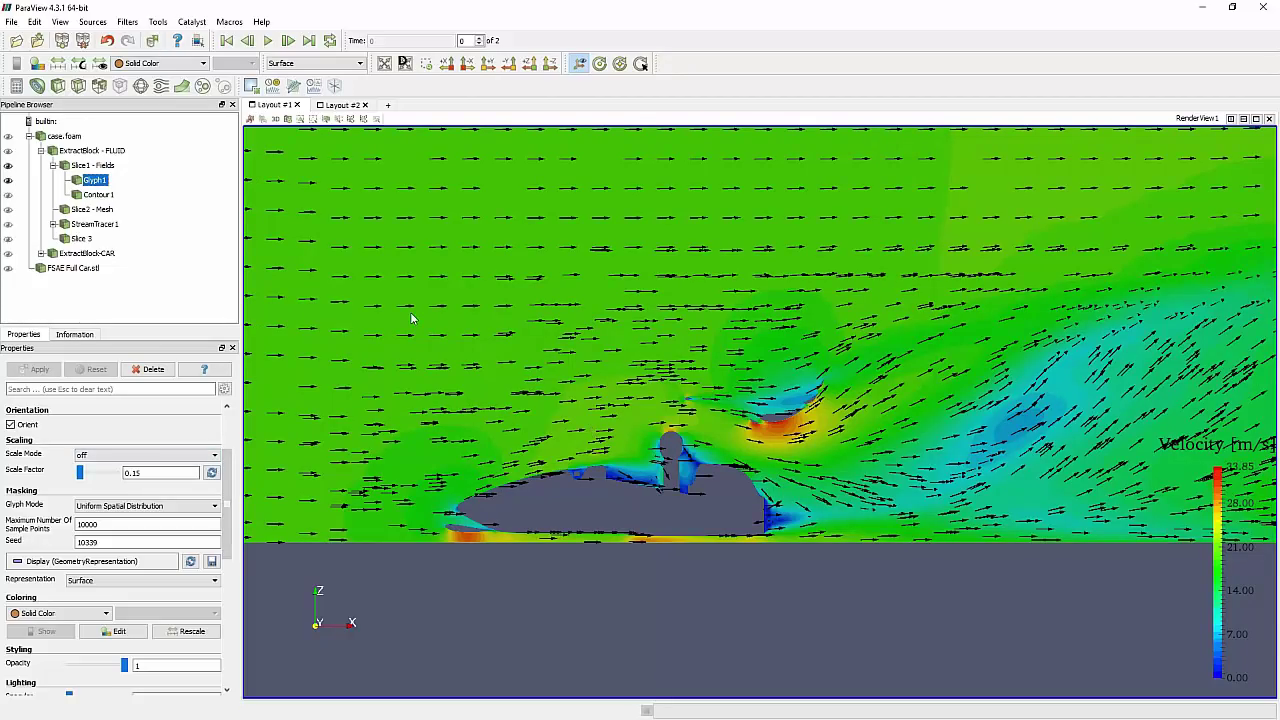
# Keep Glyph1 coloured by Solid Color and check the arrows' solid colour setting
pyautogui.click(150, 63)
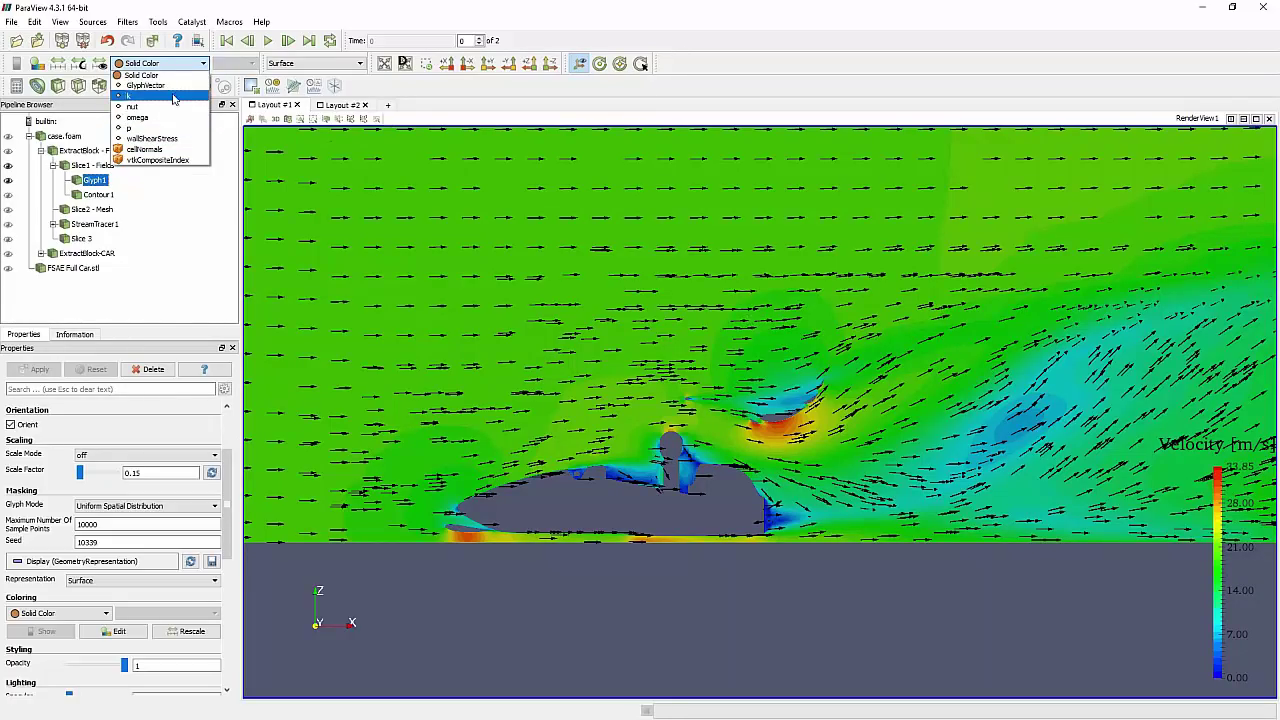
pyautogui.click(146, 74)
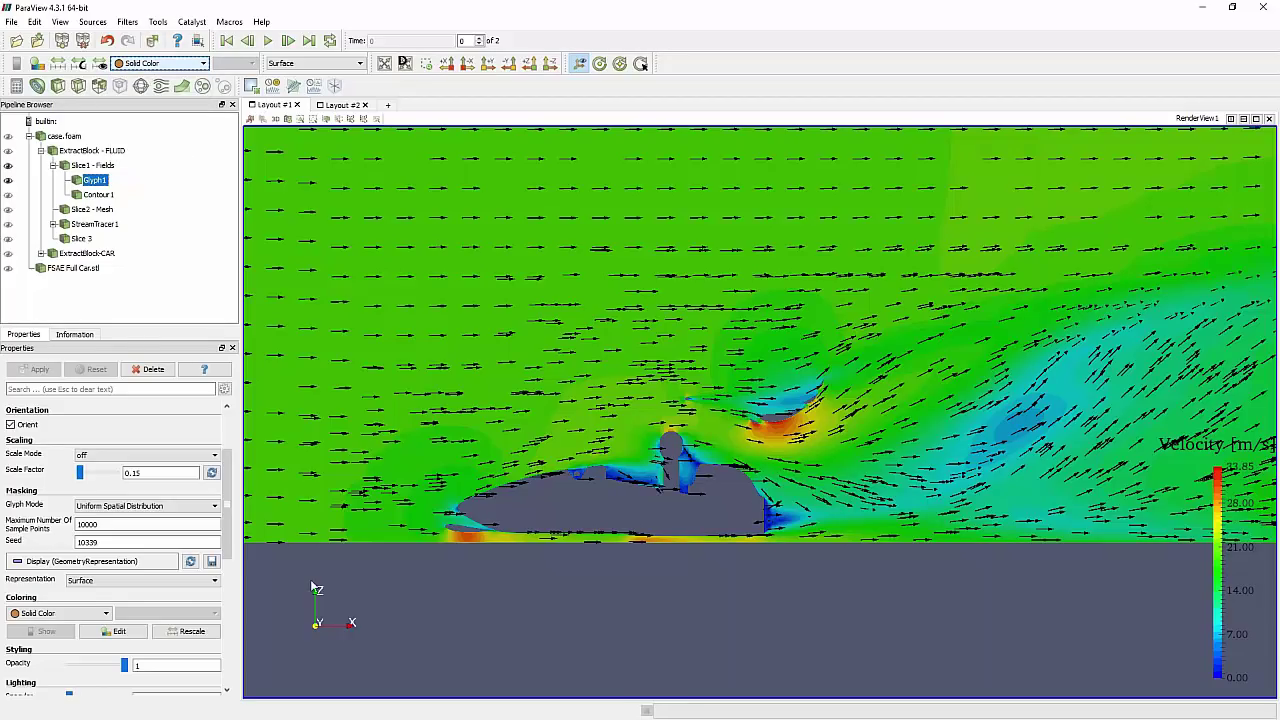
pyautogui.moveTo(222, 490); pyautogui.dragTo(224, 514)
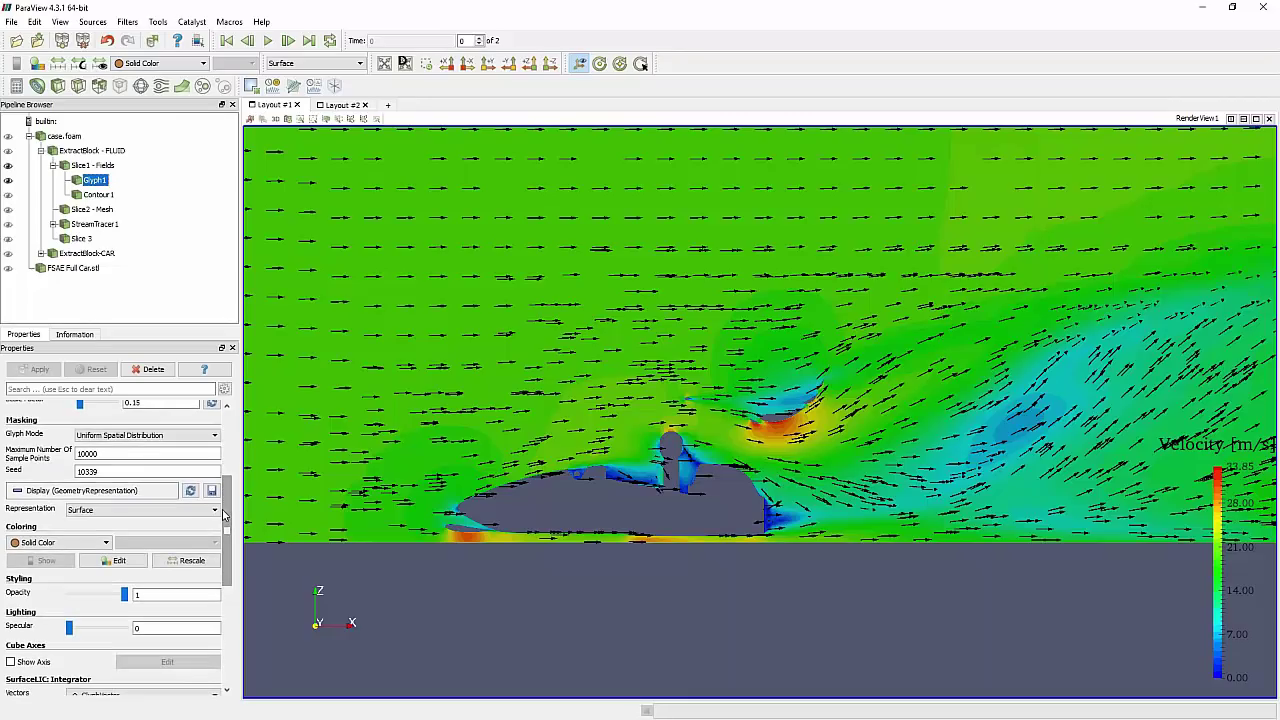
pyautogui.moveTo(224, 514)
pyautogui.mouseDown()
pyautogui.moveTo(224, 428)
pyautogui.moveTo(224, 502)
pyautogui.mouseUp()
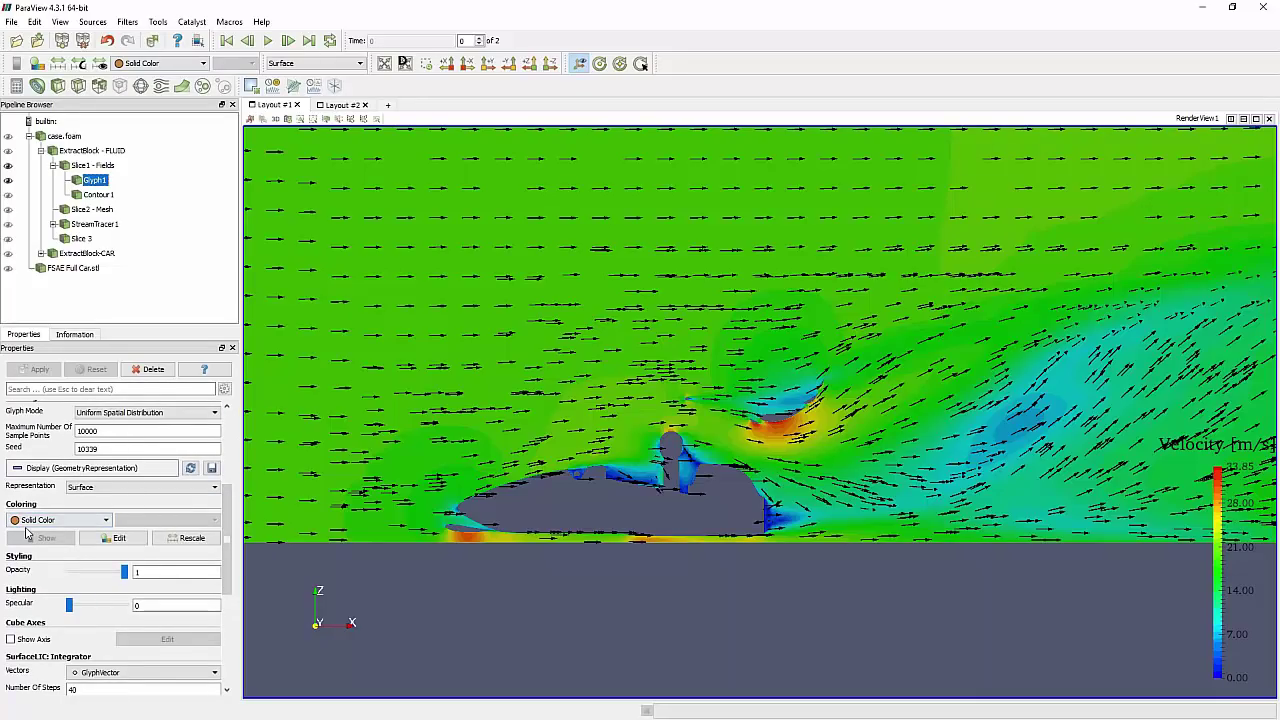
pyautogui.click(115, 538)
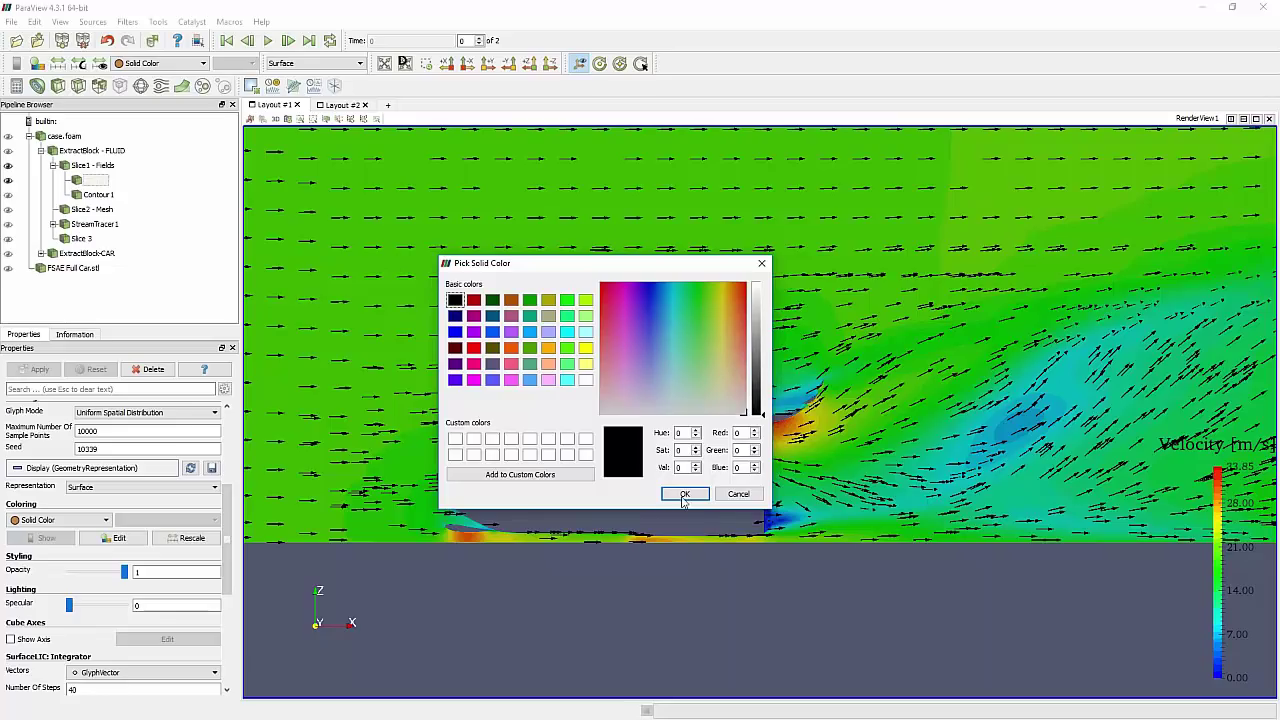
pyautogui.click(738, 494)
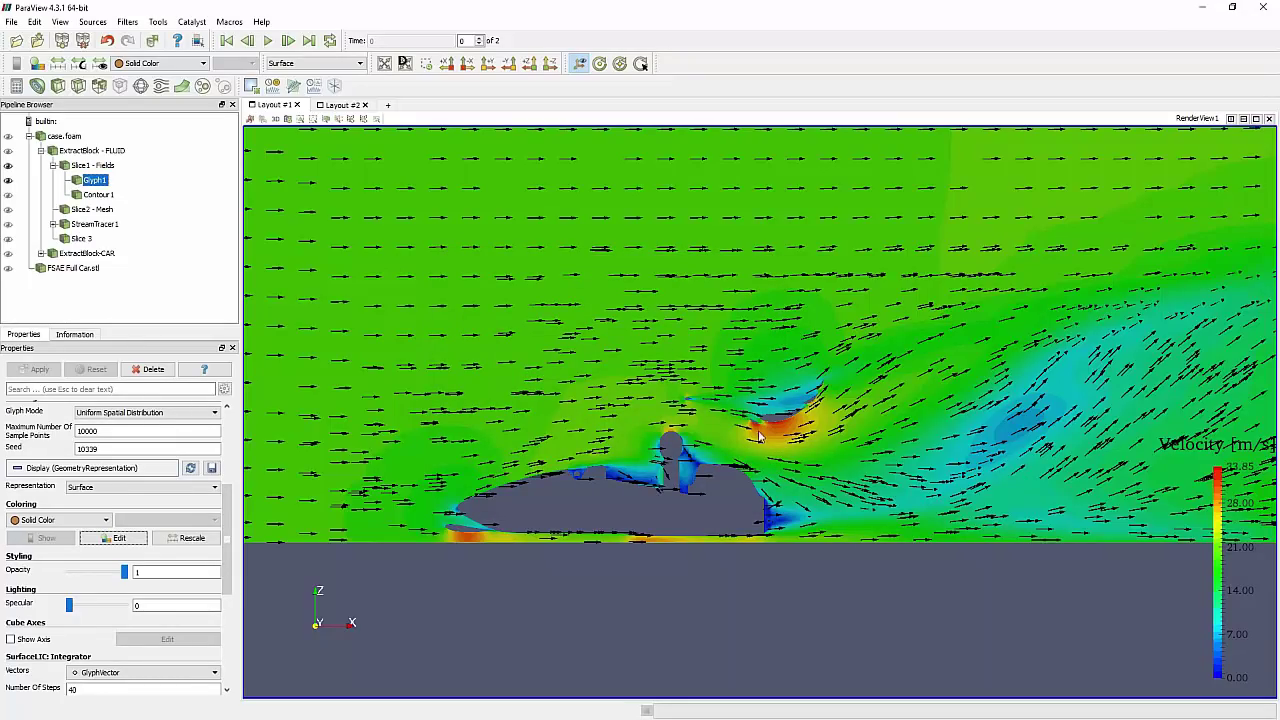
pyautogui.moveTo(732, 517); pyautogui.dragTo(600, 500)
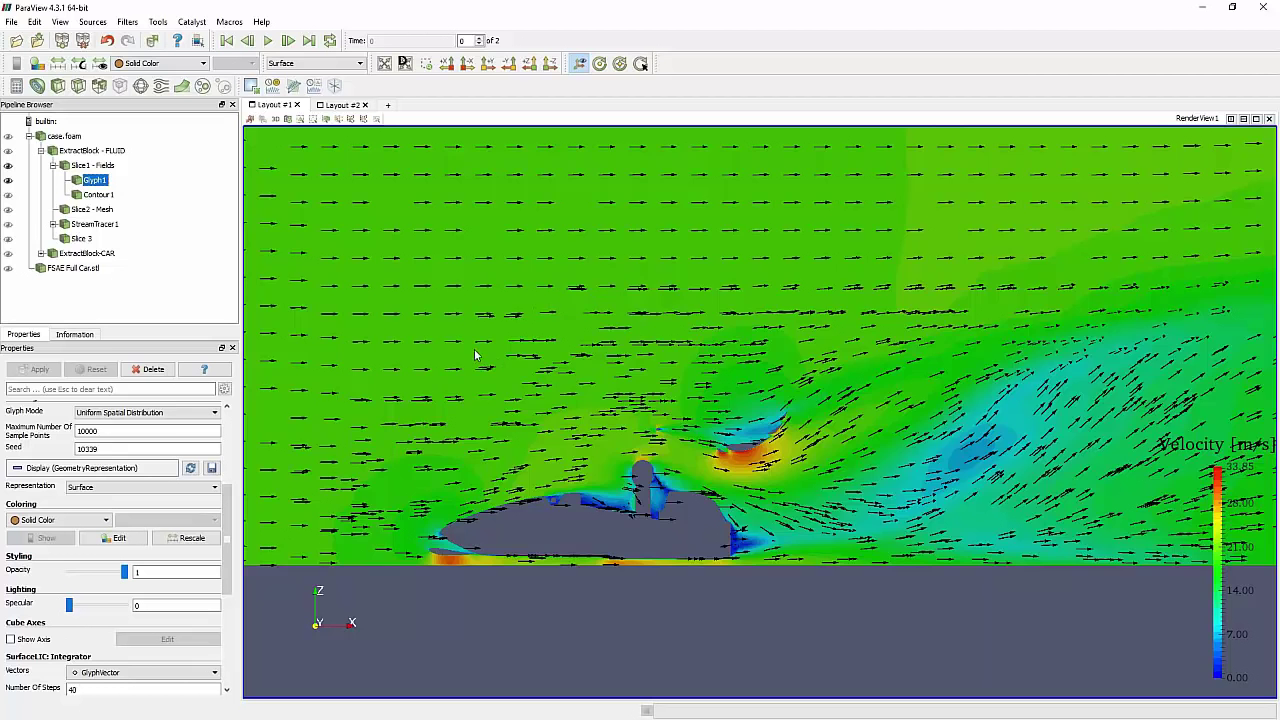
pyautogui.moveTo(475, 355); pyautogui.dragTo(481, 362)
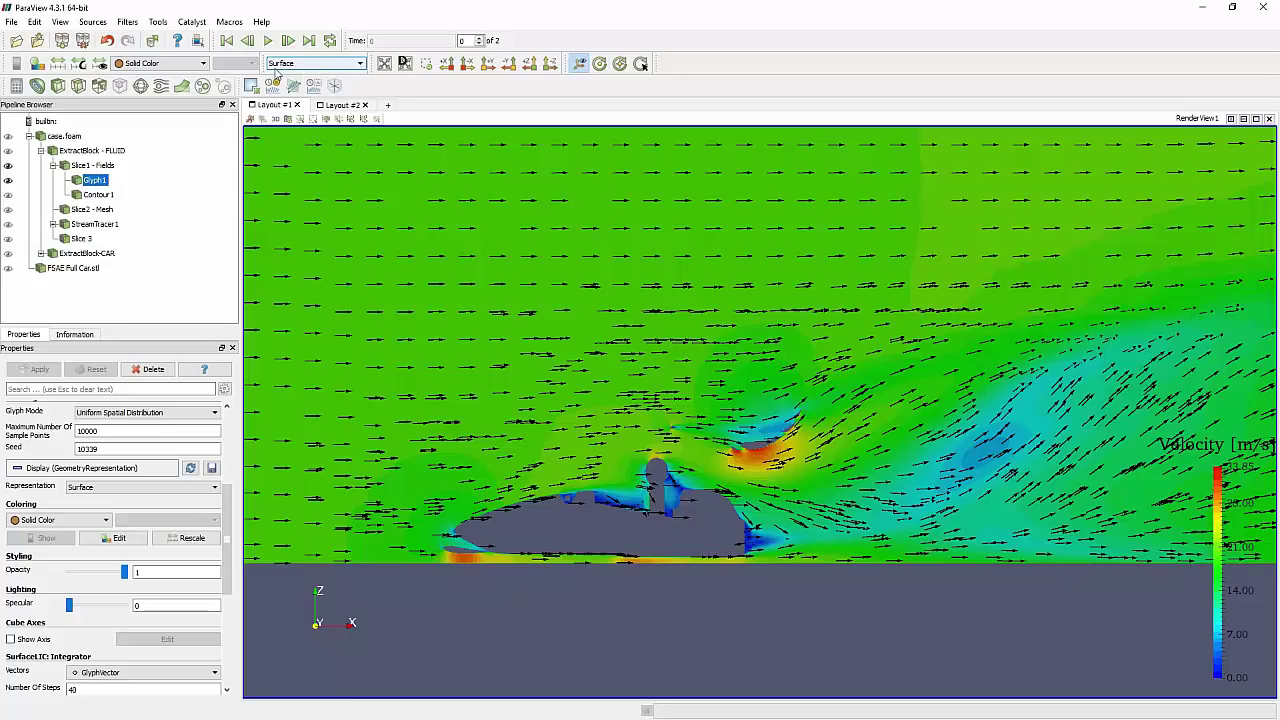
# Hide Glyph1 and colour Slice1 - Fields by pressure p, showing the rear wing close up
pyautogui.click(9, 180)
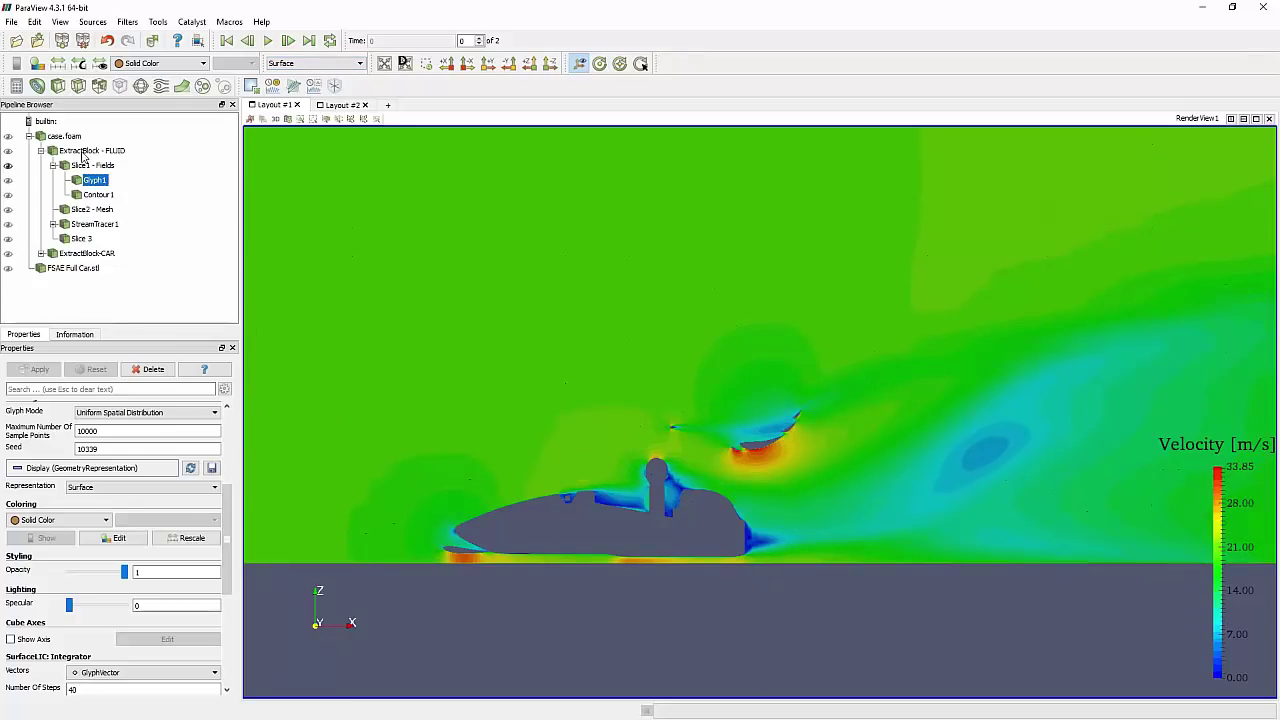
pyautogui.click(92, 165)
pyautogui.click(150, 63)
pyautogui.click(137, 128)
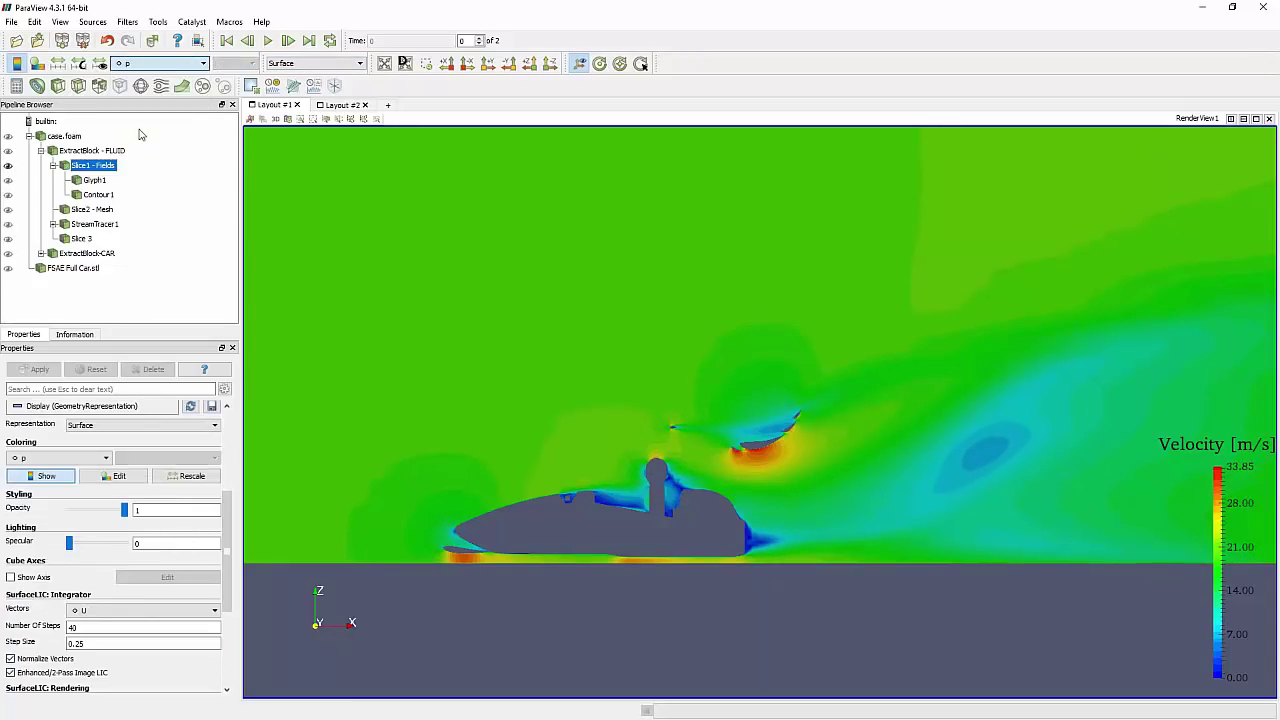
pyautogui.moveTo(480, 505); pyautogui.dragTo(582, 455, button='middle')
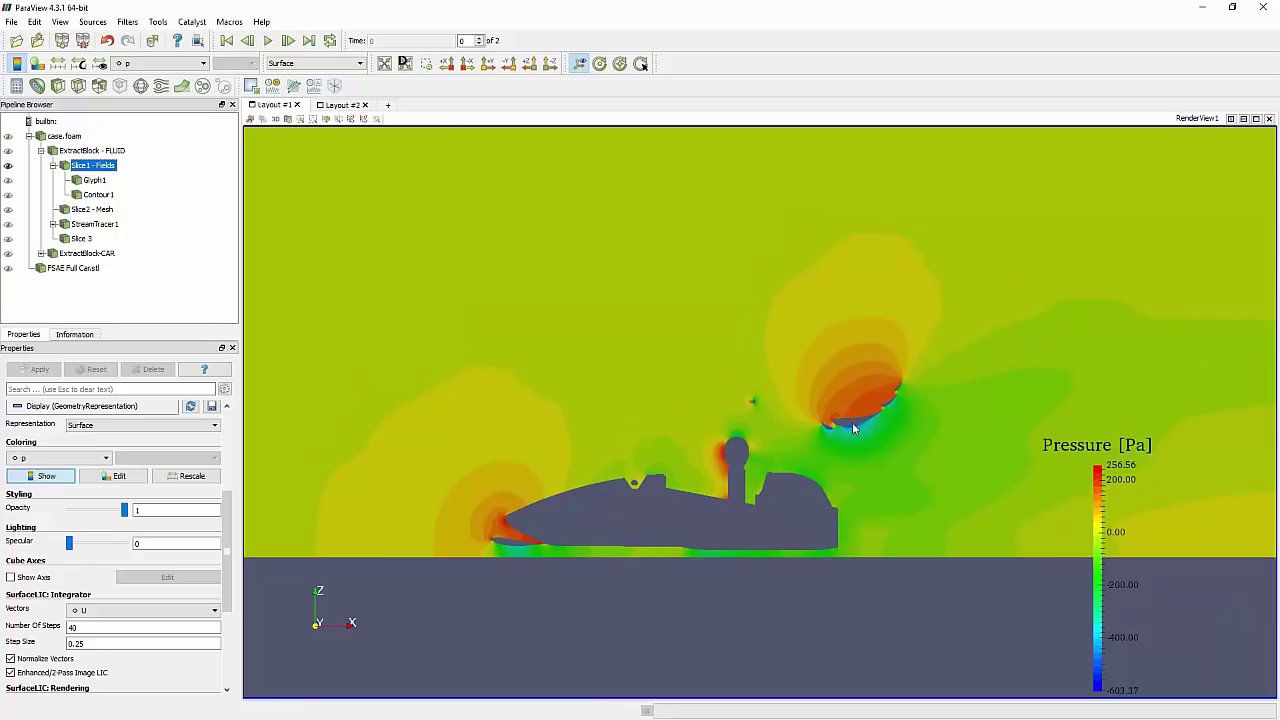
pyautogui.scroll(5, 848, 411)
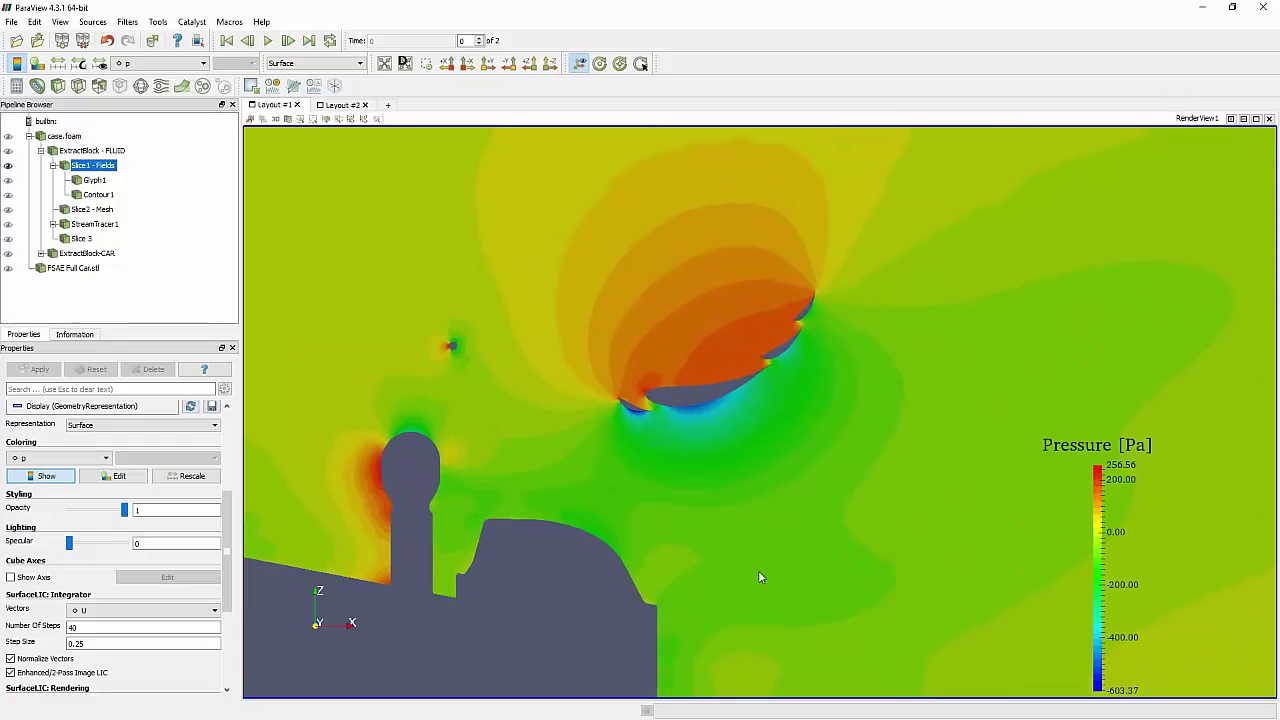
# Examine the pressure field of Slice1 - Fields around the whole car, its rear wing and its wake
pyautogui.scroll(-5, 758, 577)
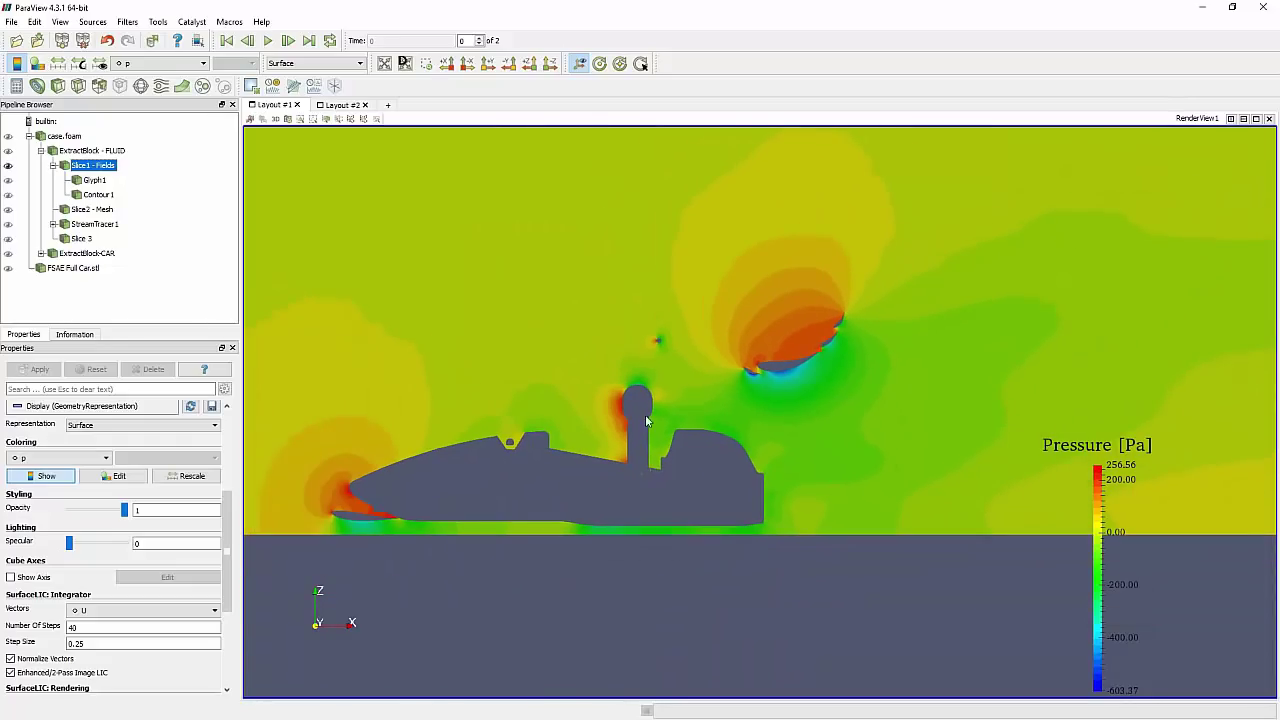
pyautogui.moveTo(632, 410); pyautogui.dragTo(632, 420, button='middle')
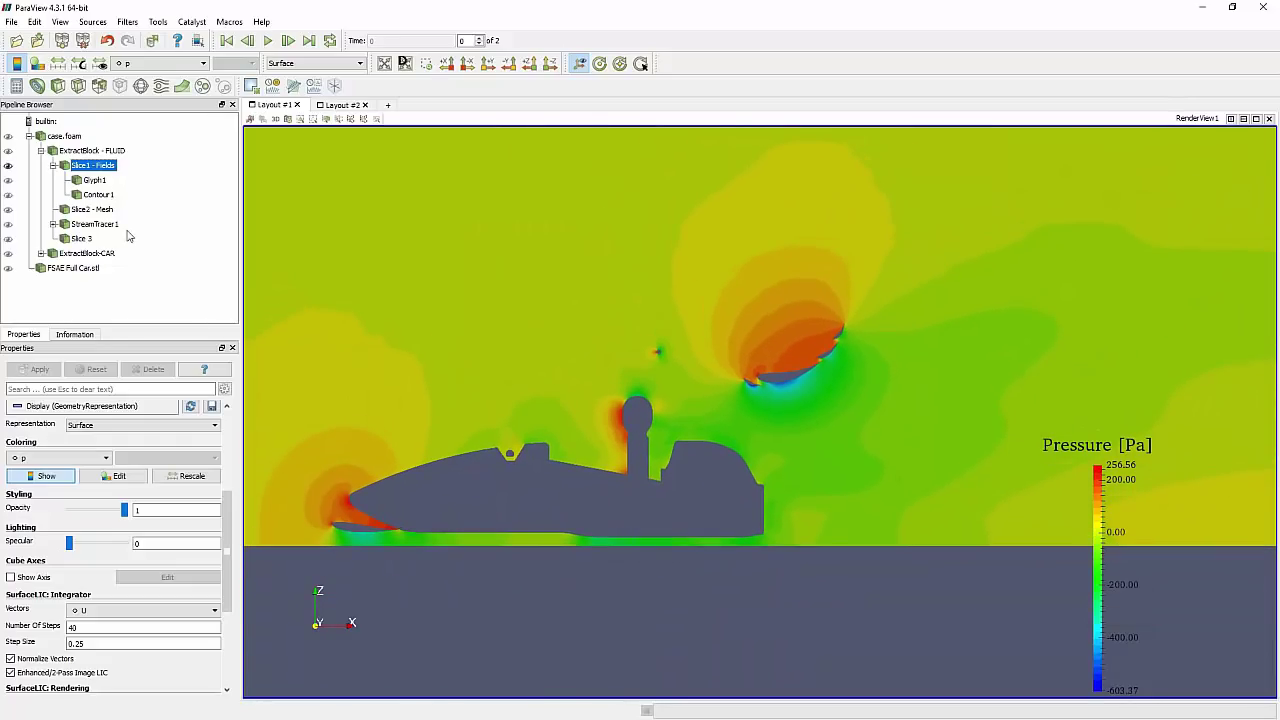
pyautogui.click(93, 181)
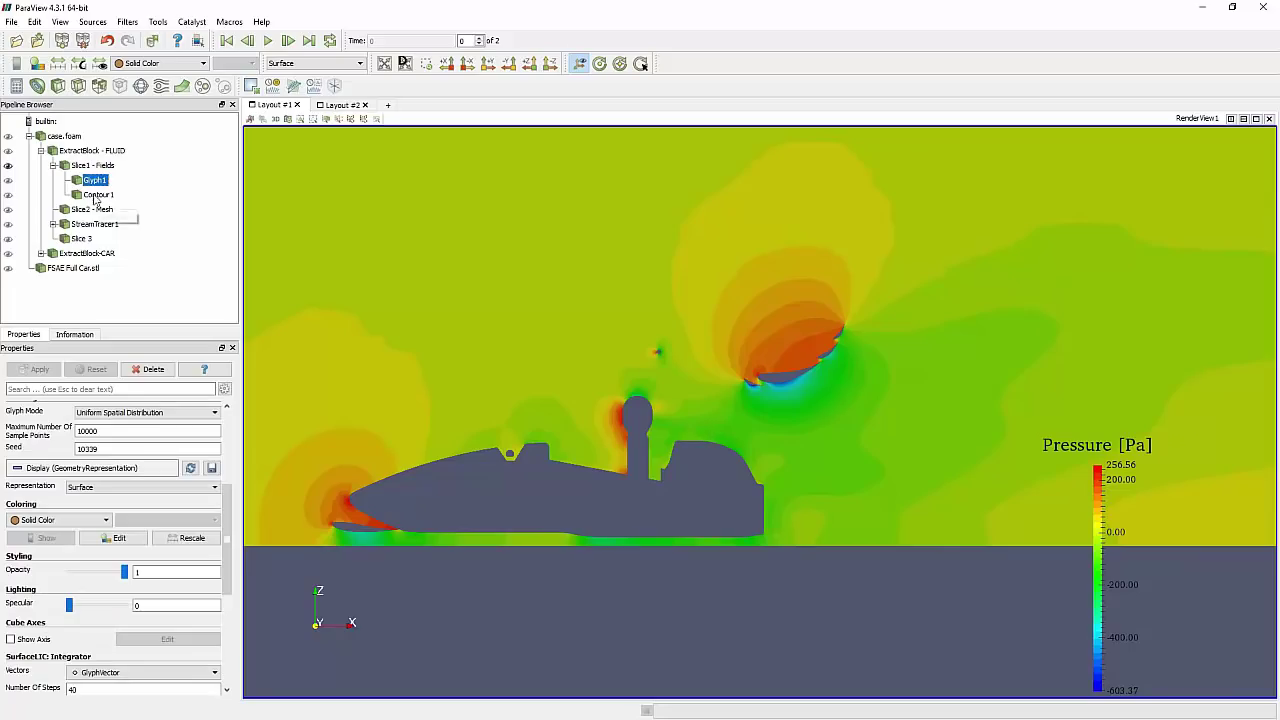
pyautogui.click(93, 165)
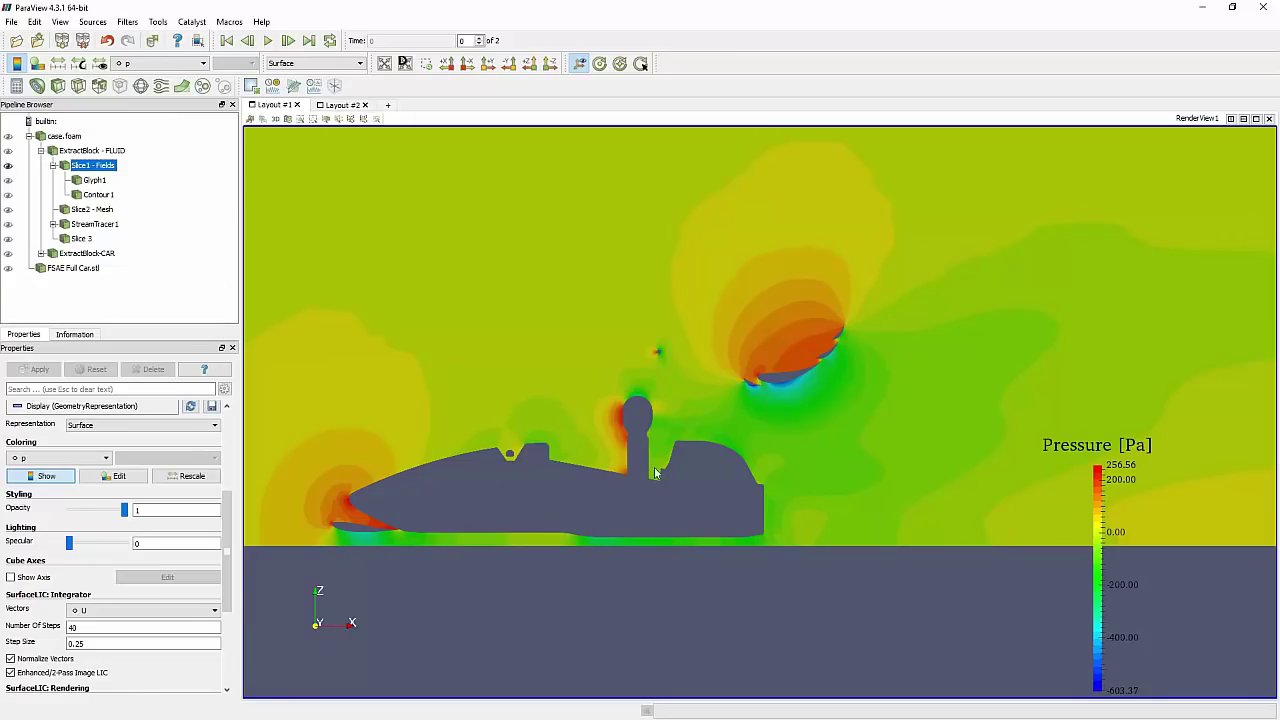
pyautogui.moveTo(655, 470); pyautogui.dragTo(629, 420, button='right')
pyautogui.moveTo(629, 420); pyautogui.dragTo(675, 452, button='middle')
pyautogui.moveTo(676, 453); pyautogui.dragTo(660, 433, button='right')
pyautogui.moveTo(660, 433); pyautogui.dragTo(672, 443, button='middle')
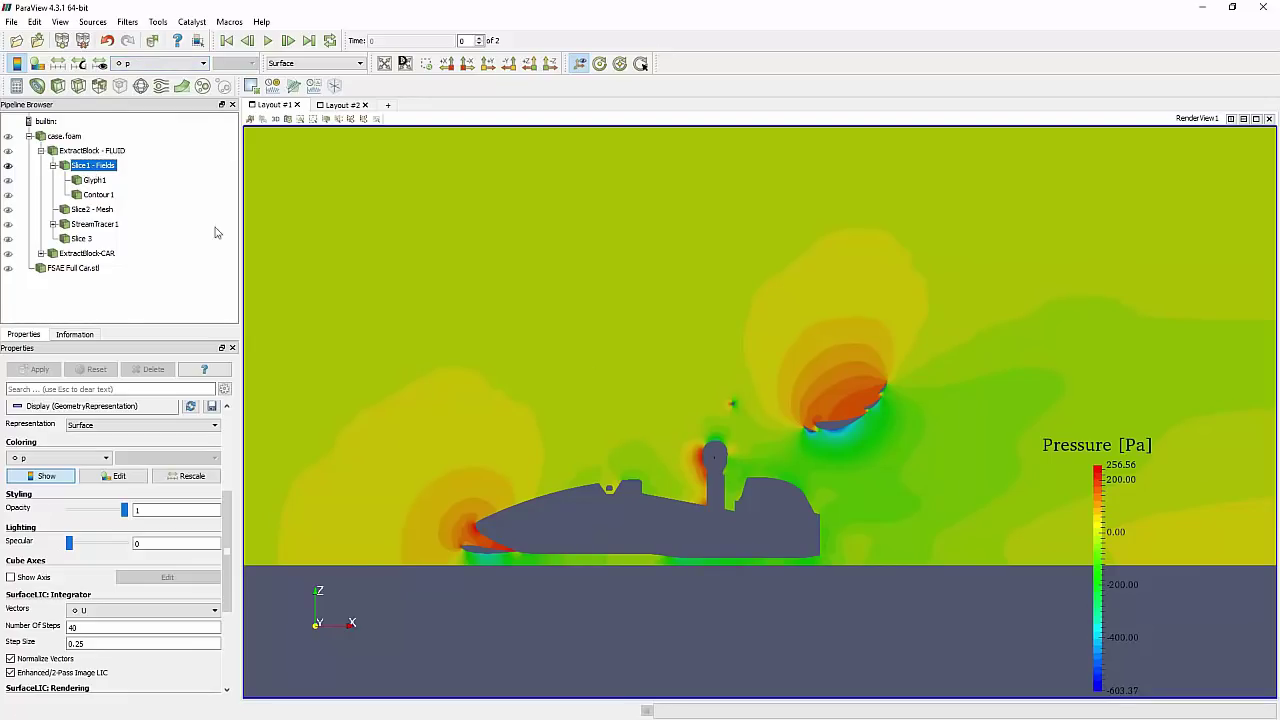
# Start a new Contour filter on Slice1 - Fields and keep it contouring by pressure p
pyautogui.click(97, 194)
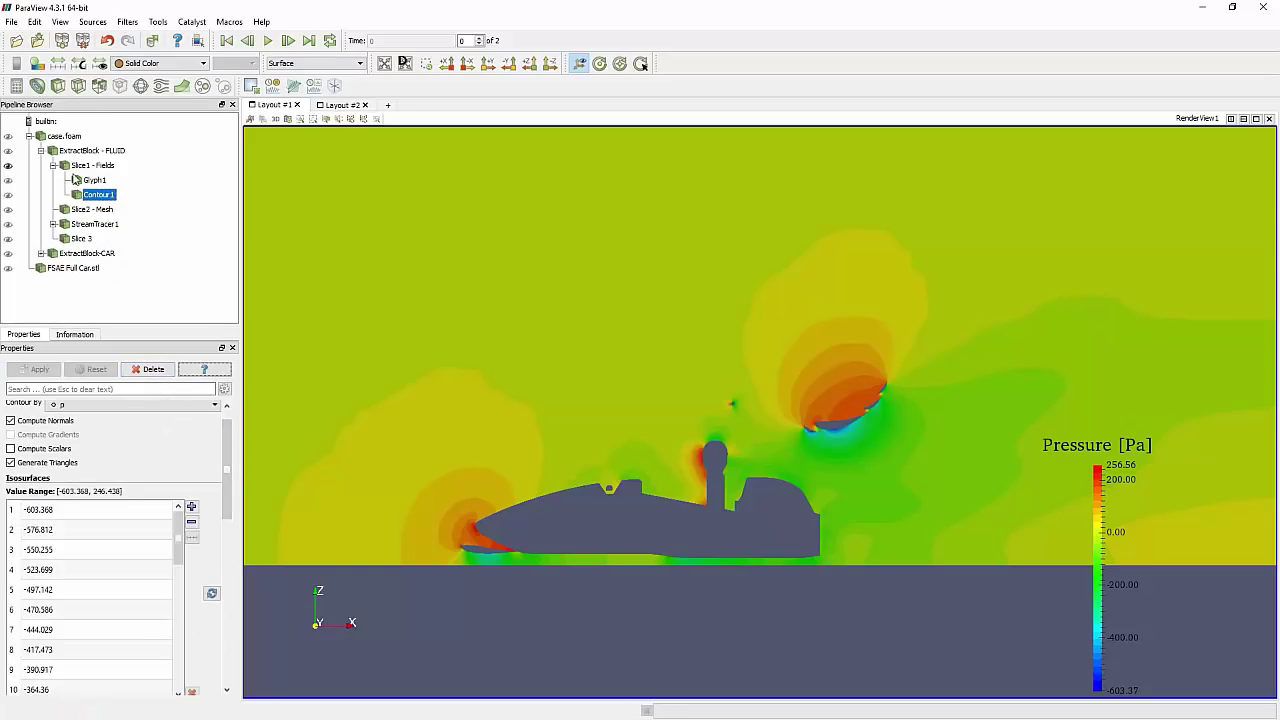
pyautogui.click(92, 165)
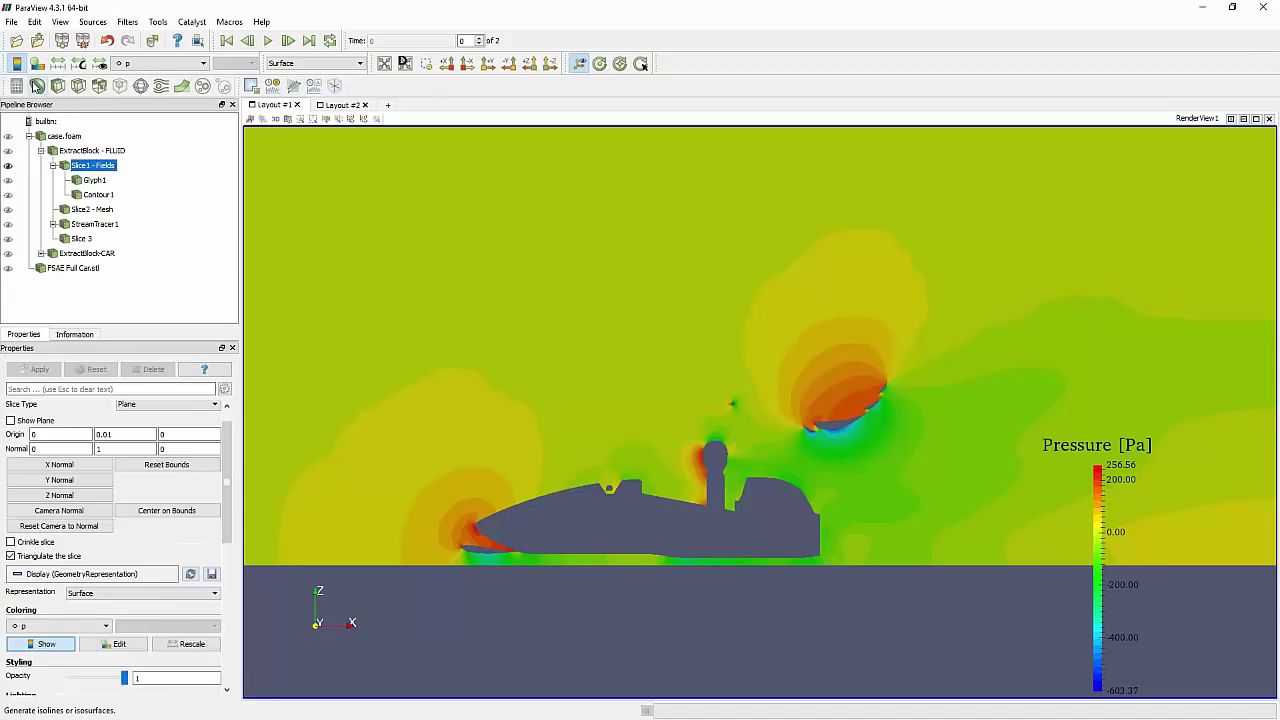
pyautogui.click(37, 86)
pyautogui.scroll(1, 225, 480)
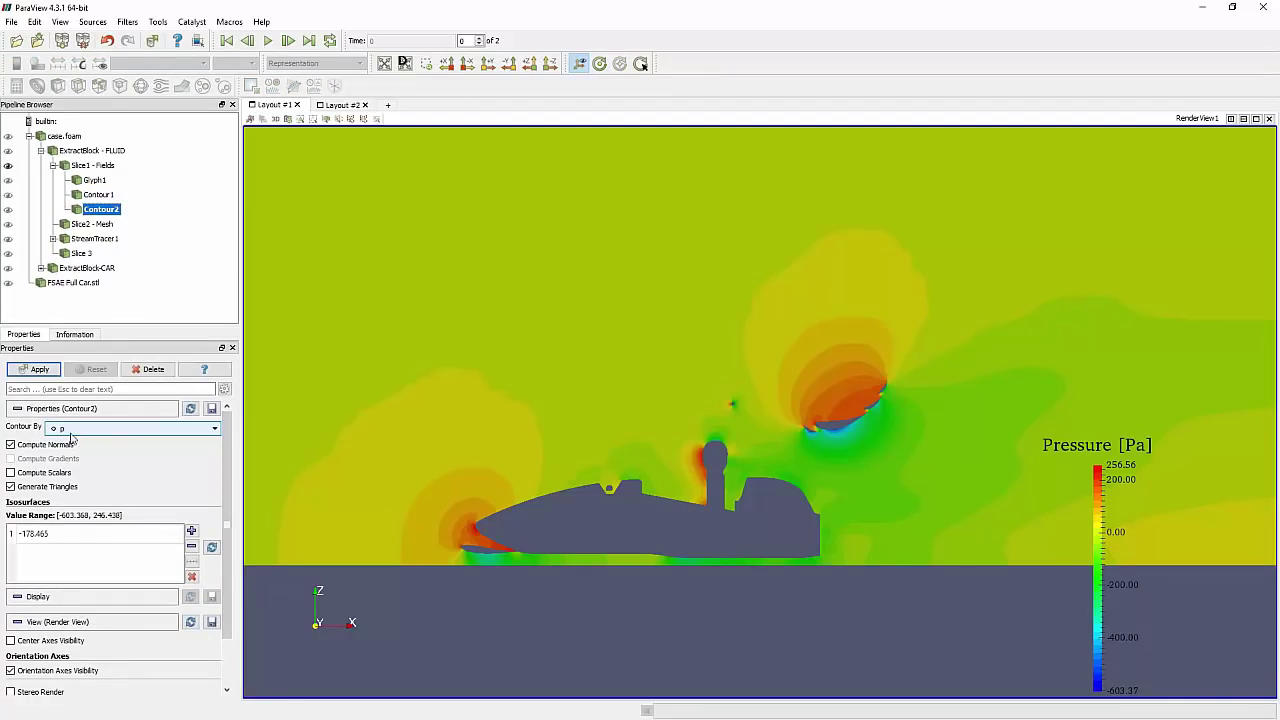
pyautogui.click(58, 429)
pyautogui.click(220, 434)
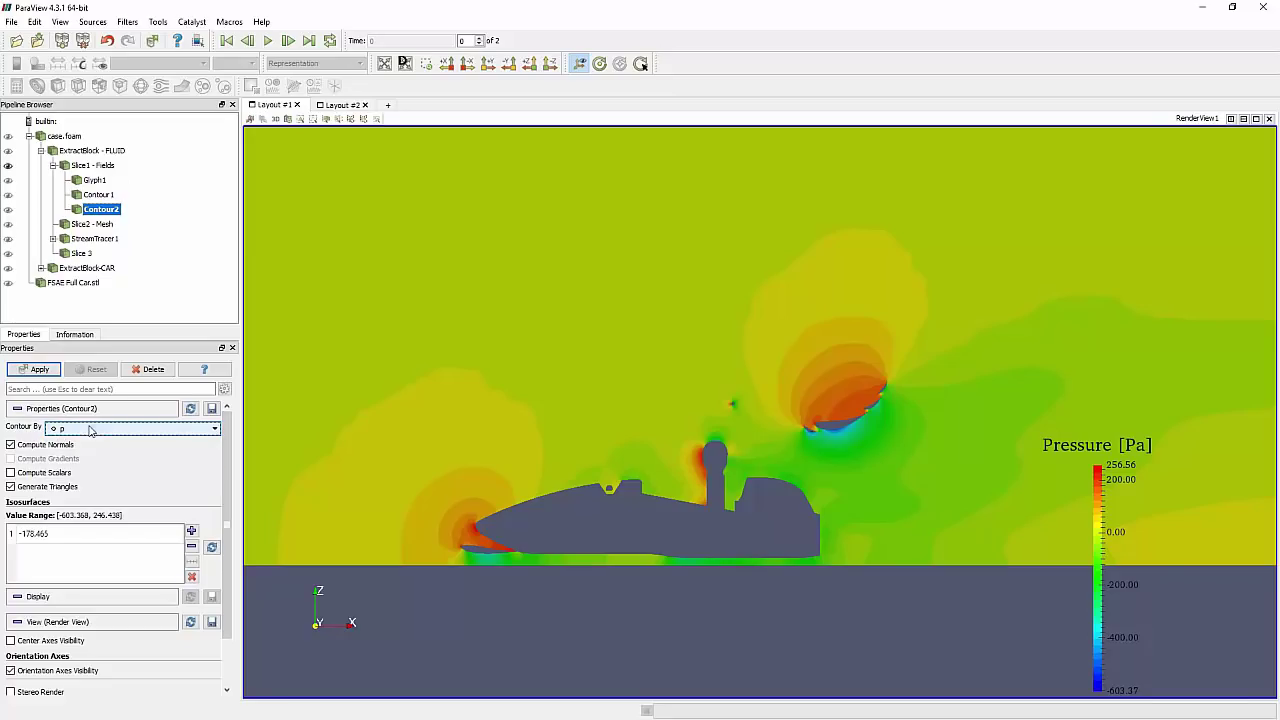
pyautogui.moveTo(228, 427)
pyautogui.mouseDown()
pyautogui.moveTo(222, 511)
pyautogui.moveTo(226, 416)
pyautogui.mouseUp()
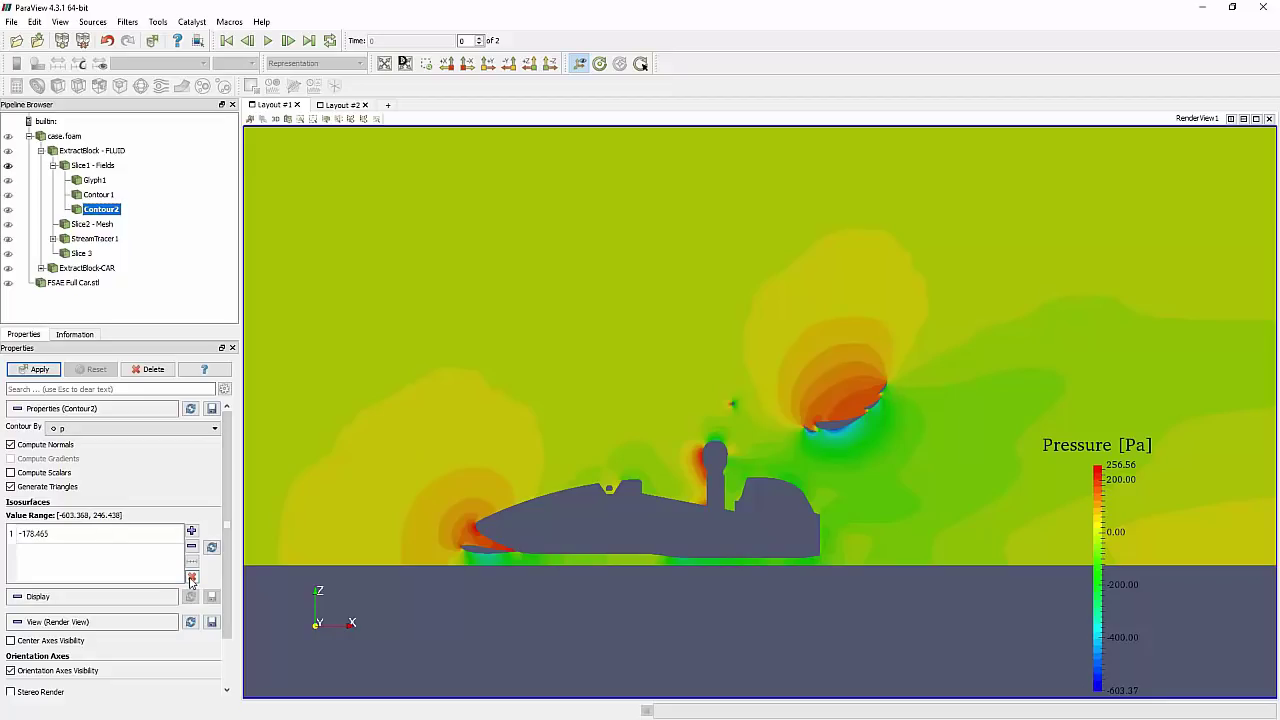
# Replace the new contour's isosurface value with a range from -603.368 to 246.438 in 33 steps and review the list
pyautogui.click(192, 578)
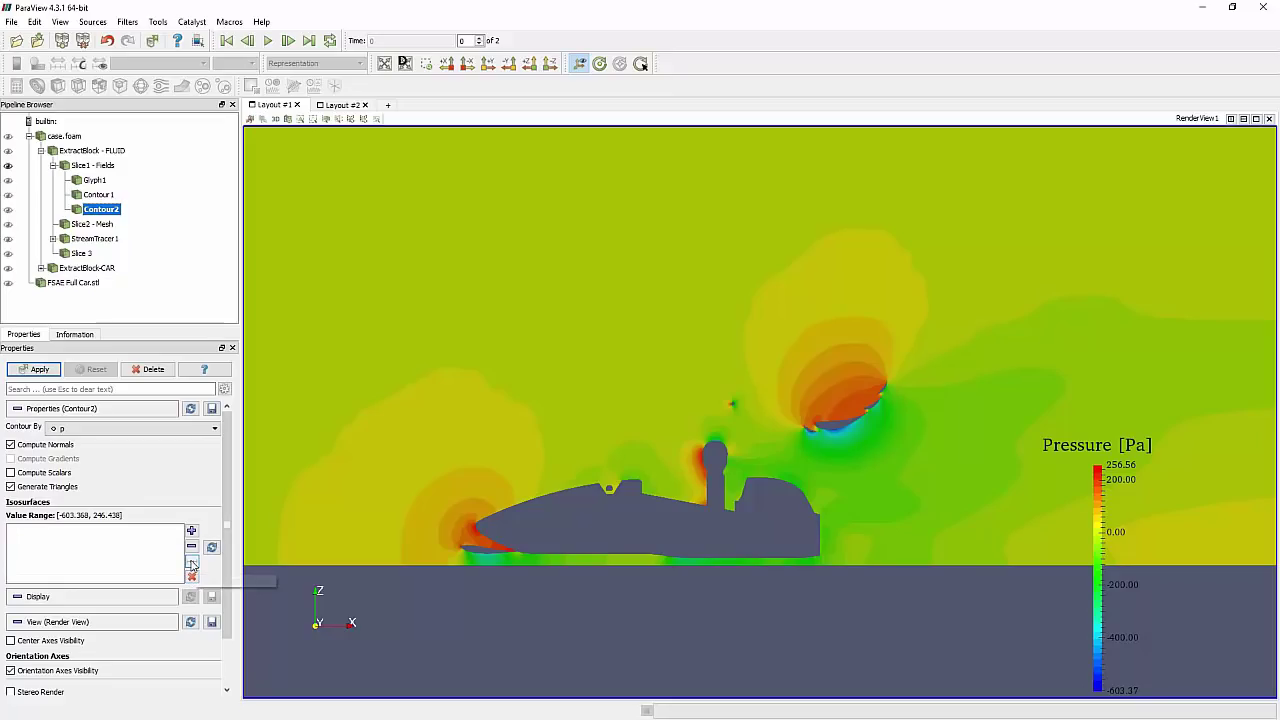
pyautogui.click(192, 563)
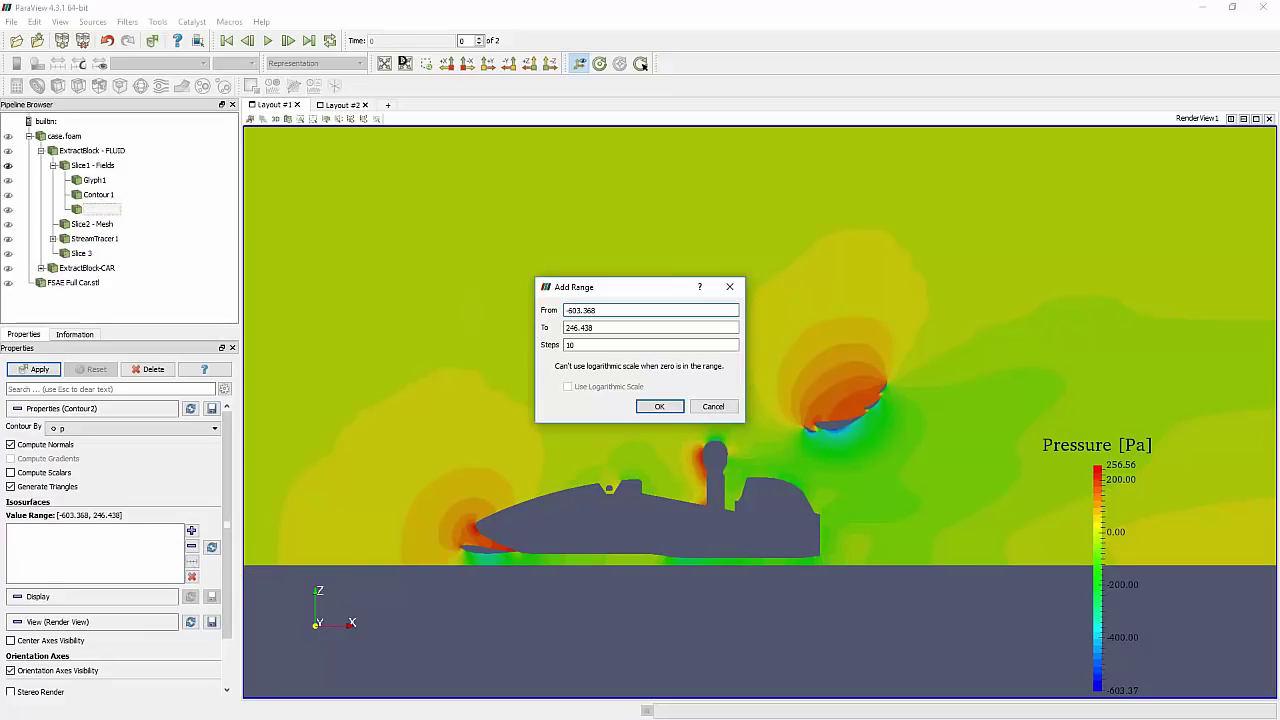
pyautogui.moveTo(600, 287); pyautogui.dragTo(809, 430)
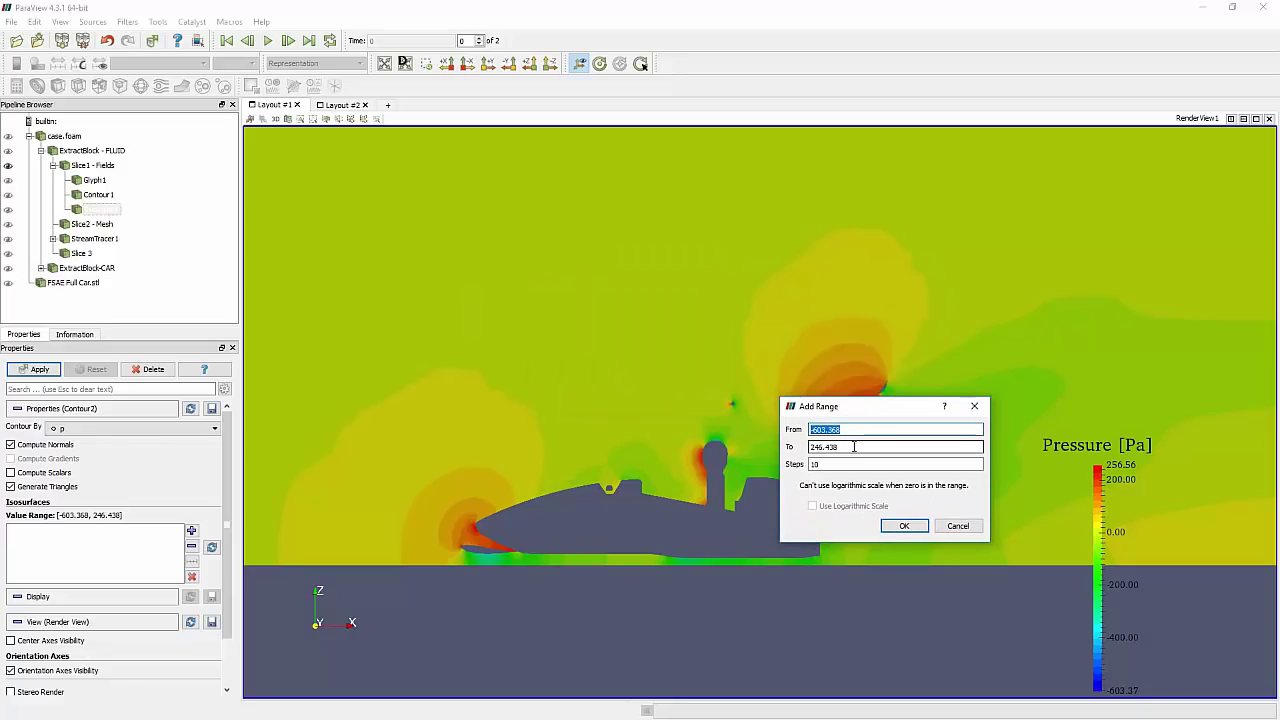
pyautogui.moveTo(882, 447); pyautogui.dragTo(797, 445)
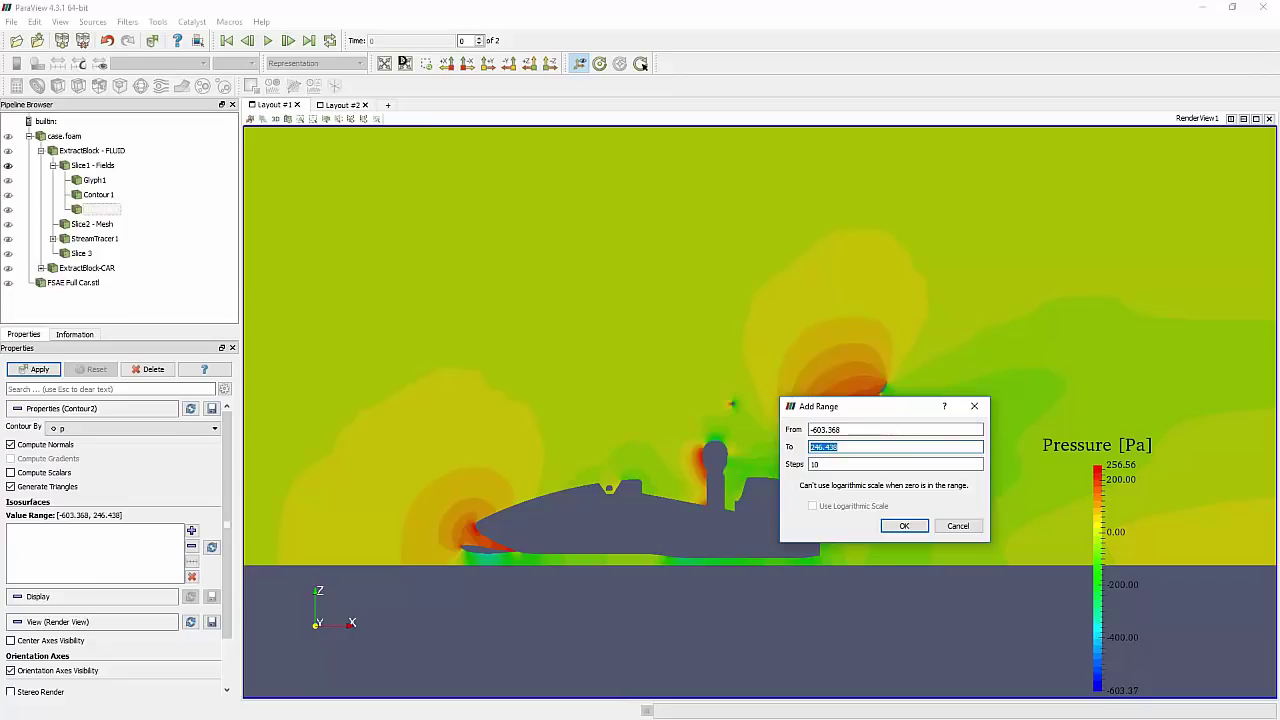
pyautogui.moveTo(876, 408); pyautogui.dragTo(472, 356)
pyautogui.press('Tab')
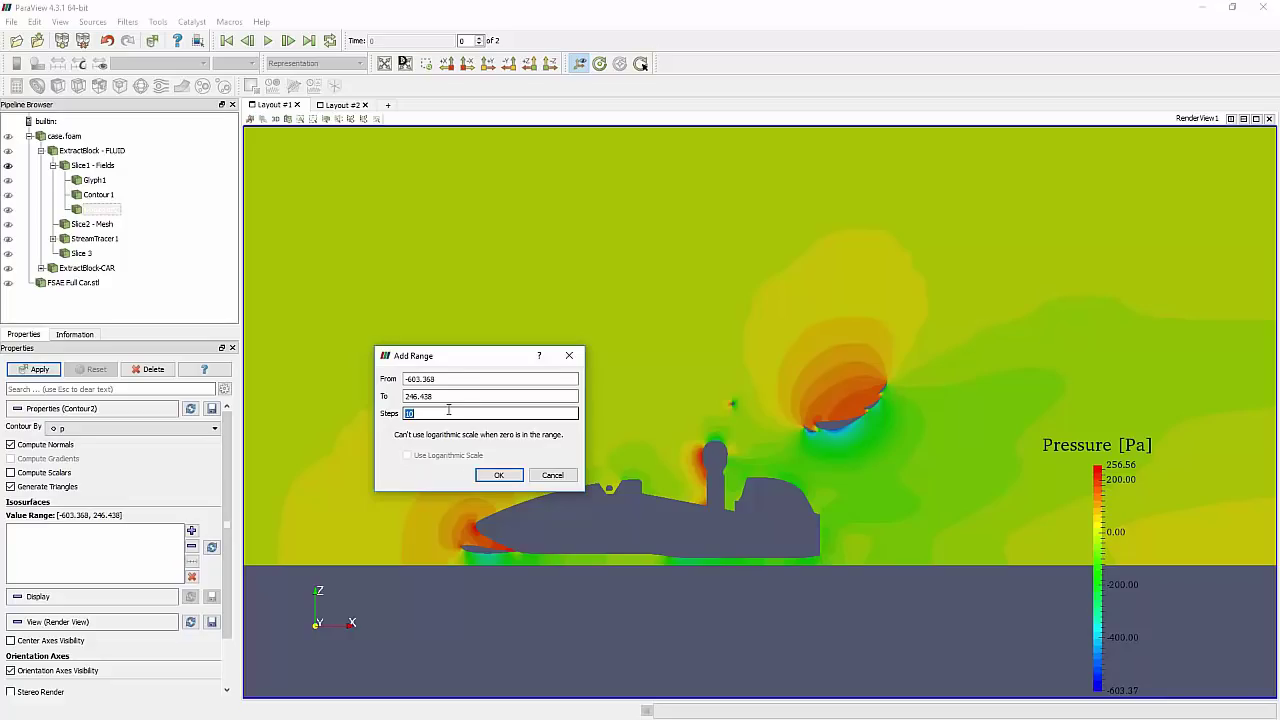
pyautogui.write('33')
pyautogui.click(498, 475)
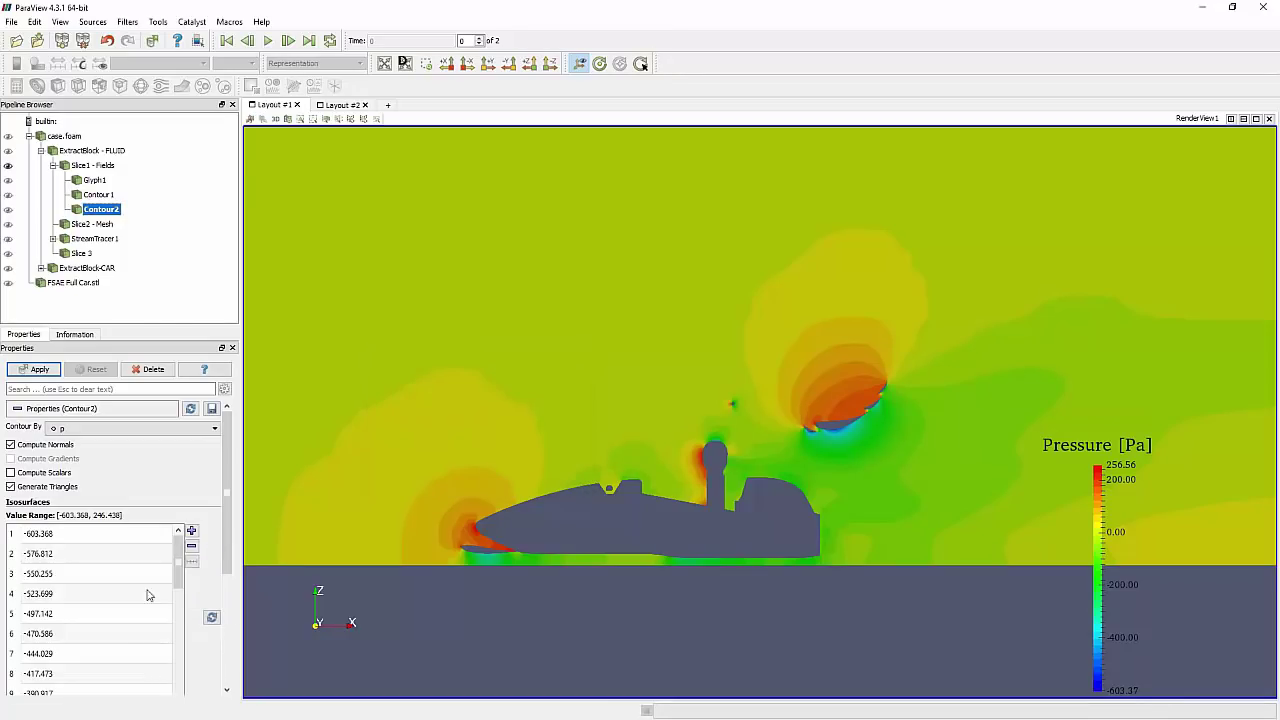
pyautogui.scroll(-8, 170, 555)
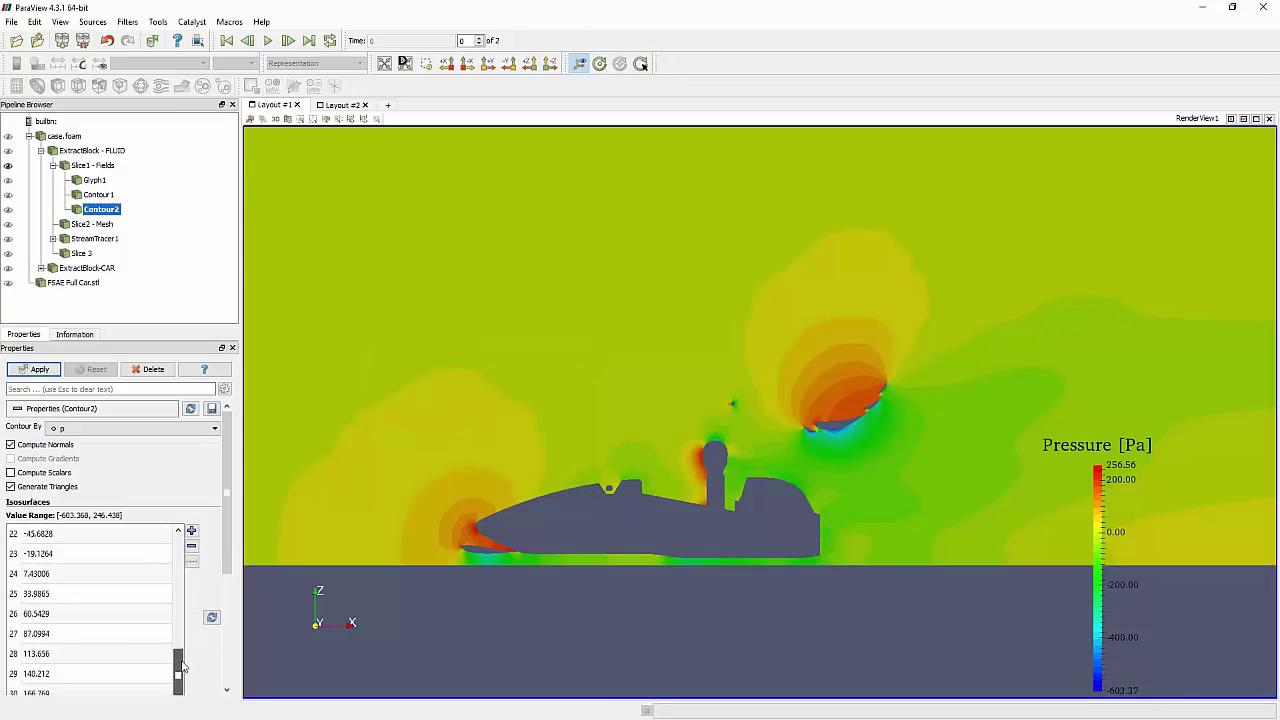
pyautogui.scroll(-3, 213, 582)
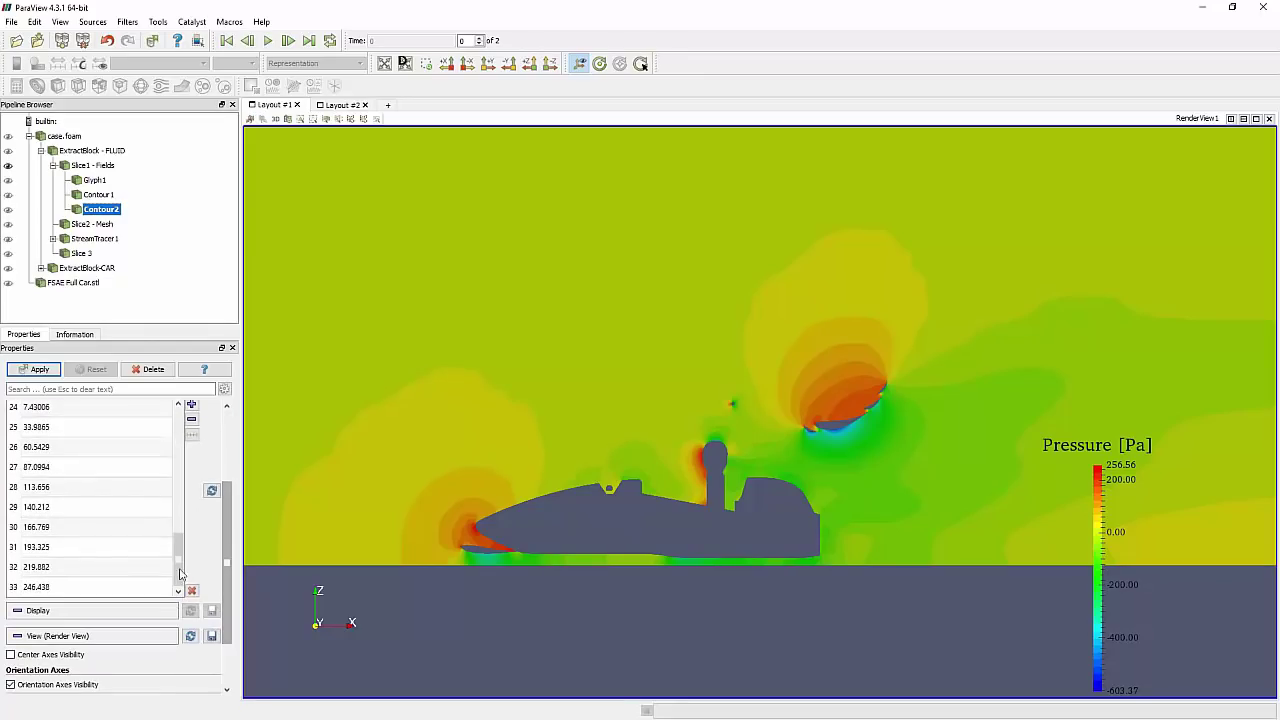
pyautogui.moveTo(179, 565); pyautogui.dragTo(177, 434)
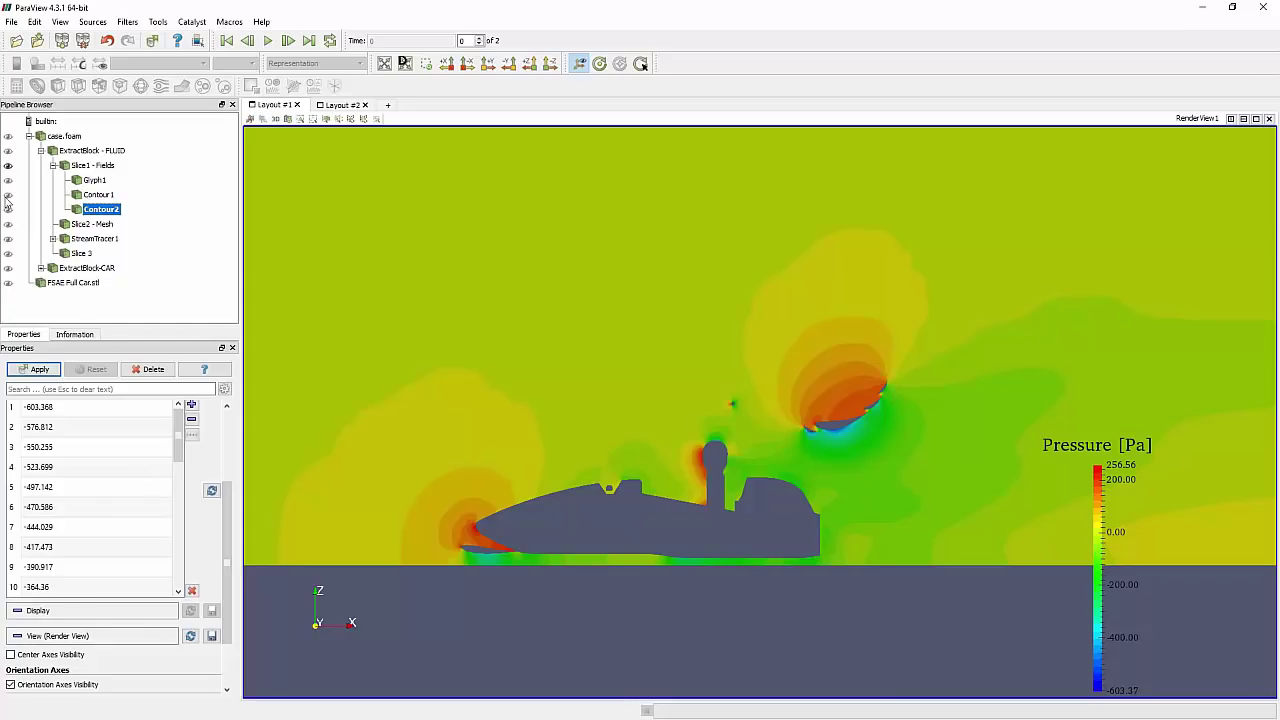
# Show the existing Contour1 isolines and rescale the pressure colours of Slice1 - Fields to the data range
pyautogui.click(8, 197)
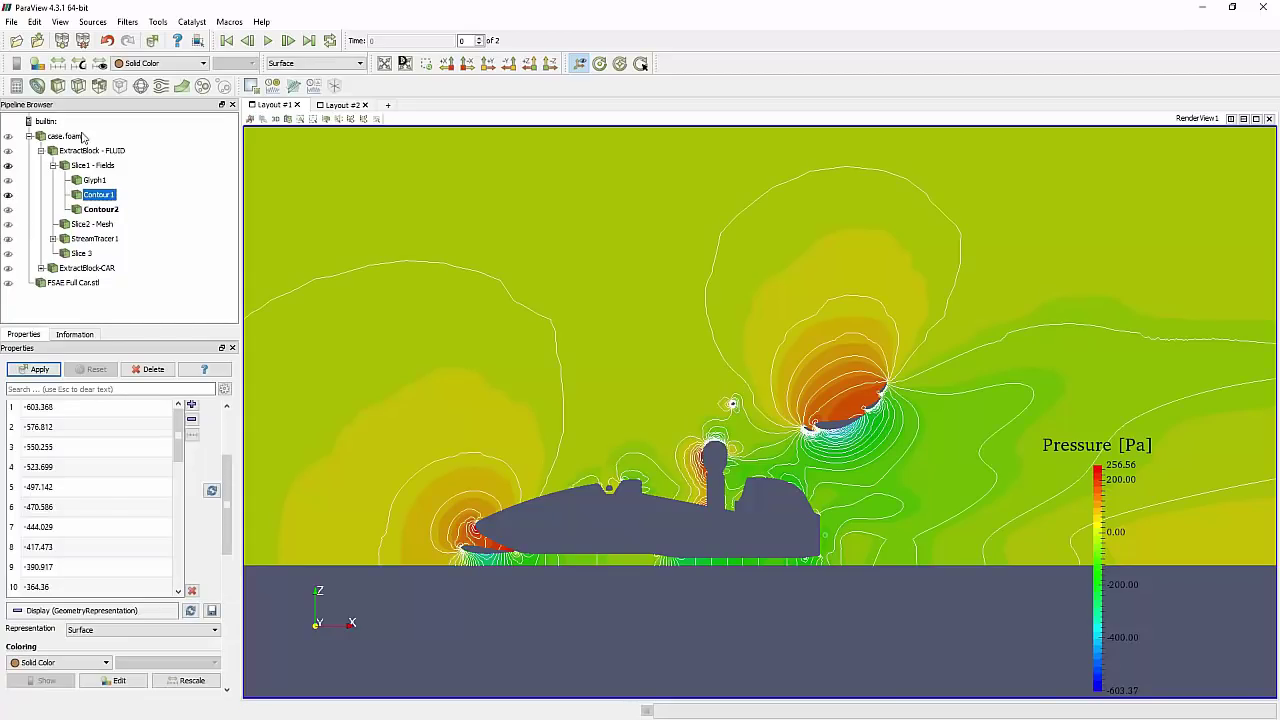
pyautogui.click(88, 165)
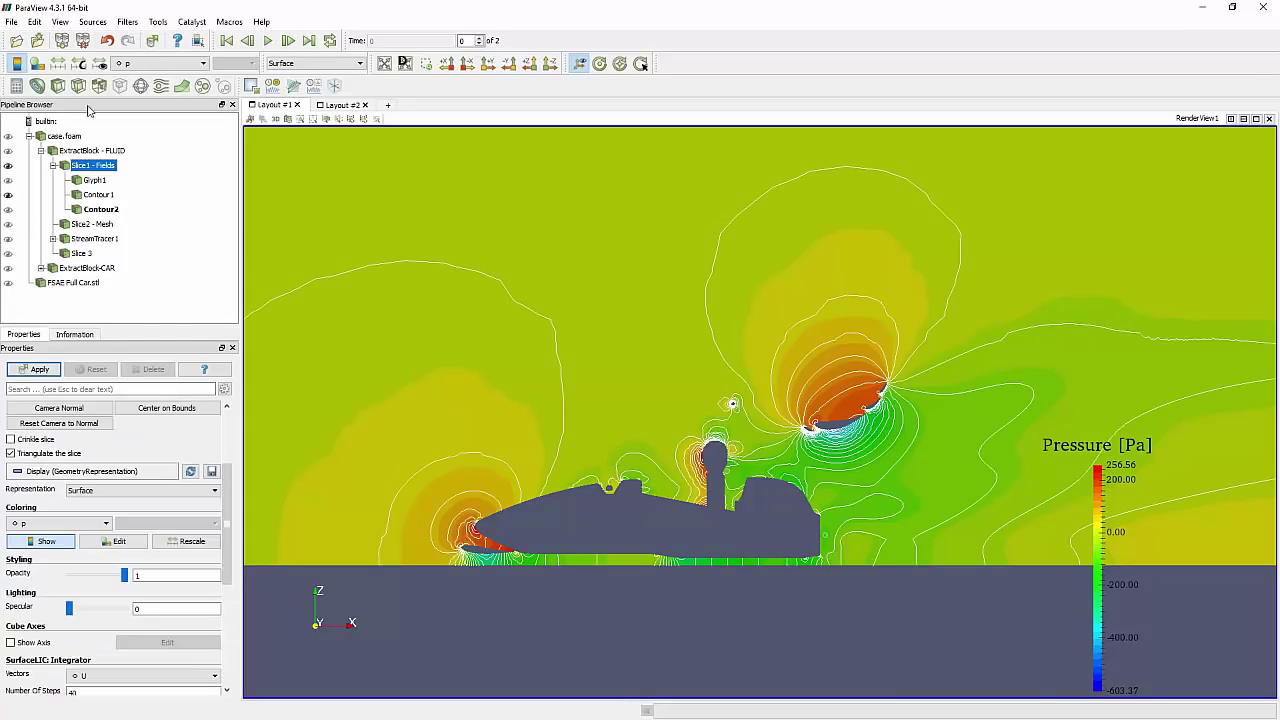
pyautogui.click(59, 64)
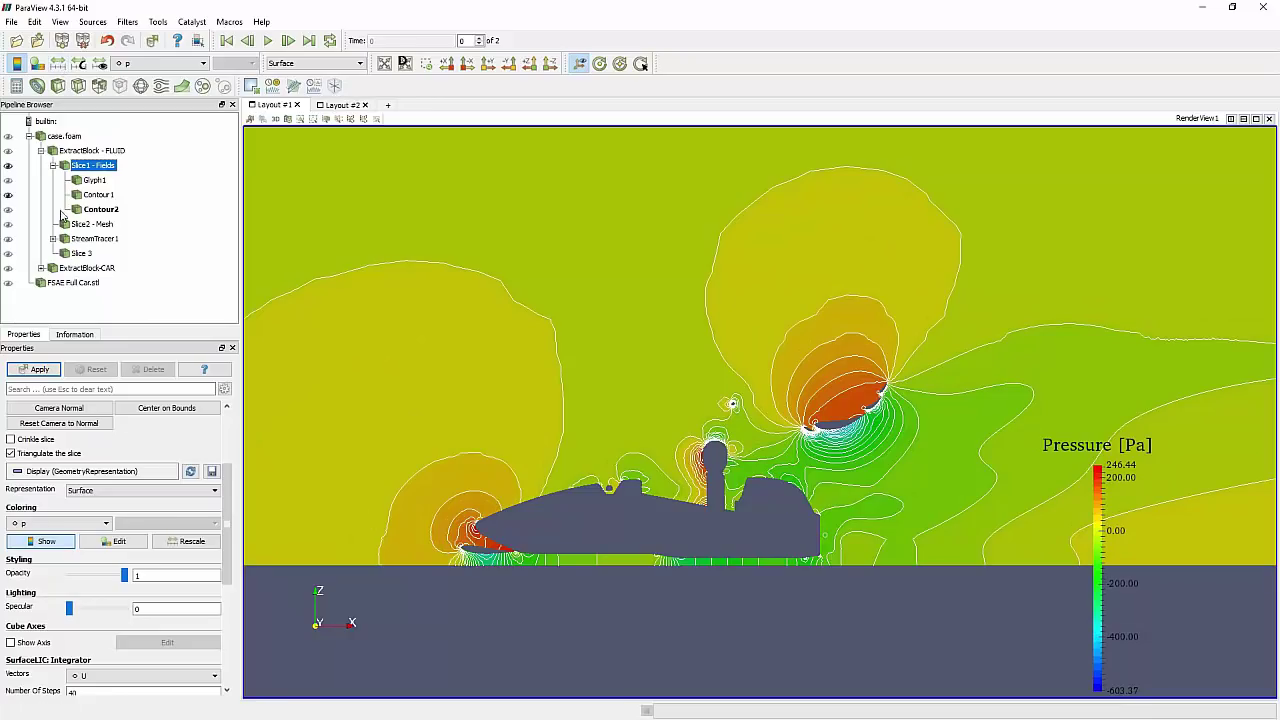
# Delete the unapplied Contour2 filter
pyautogui.click(98, 209)
pyautogui.press('Delete')
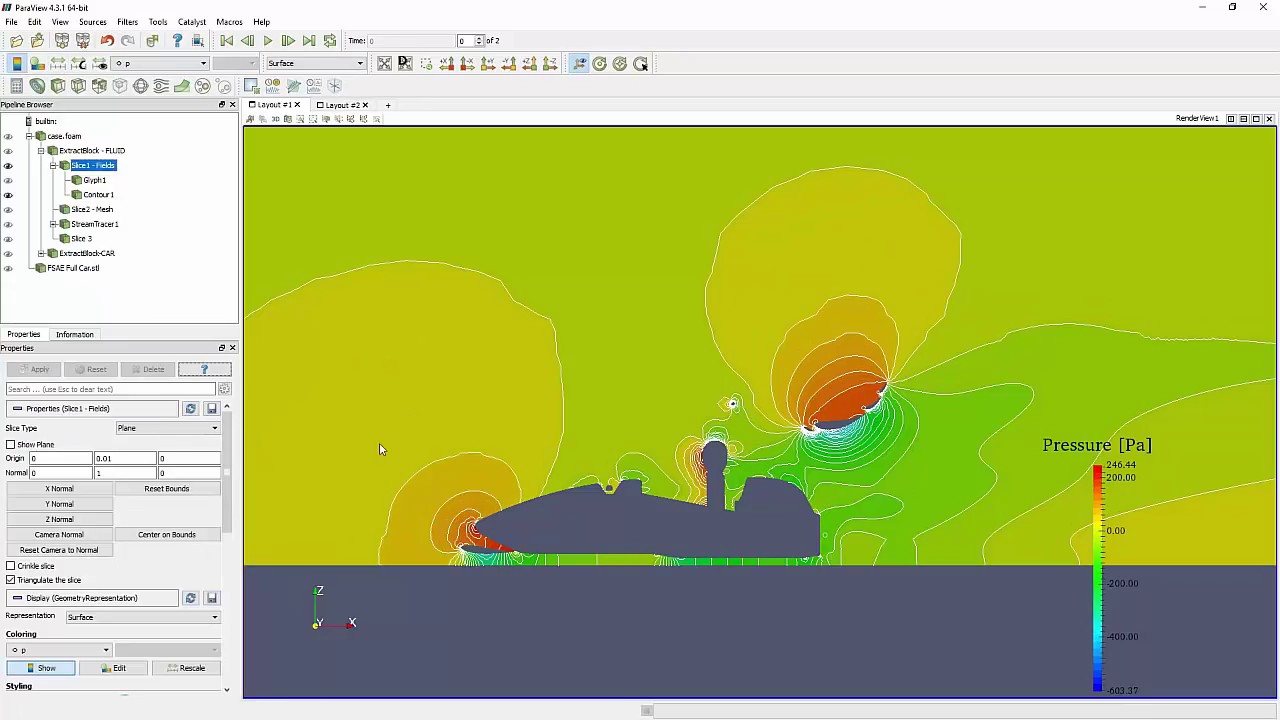
# Examine the pressure isolines around the car, including a close-up of the driver's head, rear body and rear wing
pyautogui.moveTo(448, 442); pyautogui.dragTo(595, 445, button='middle')
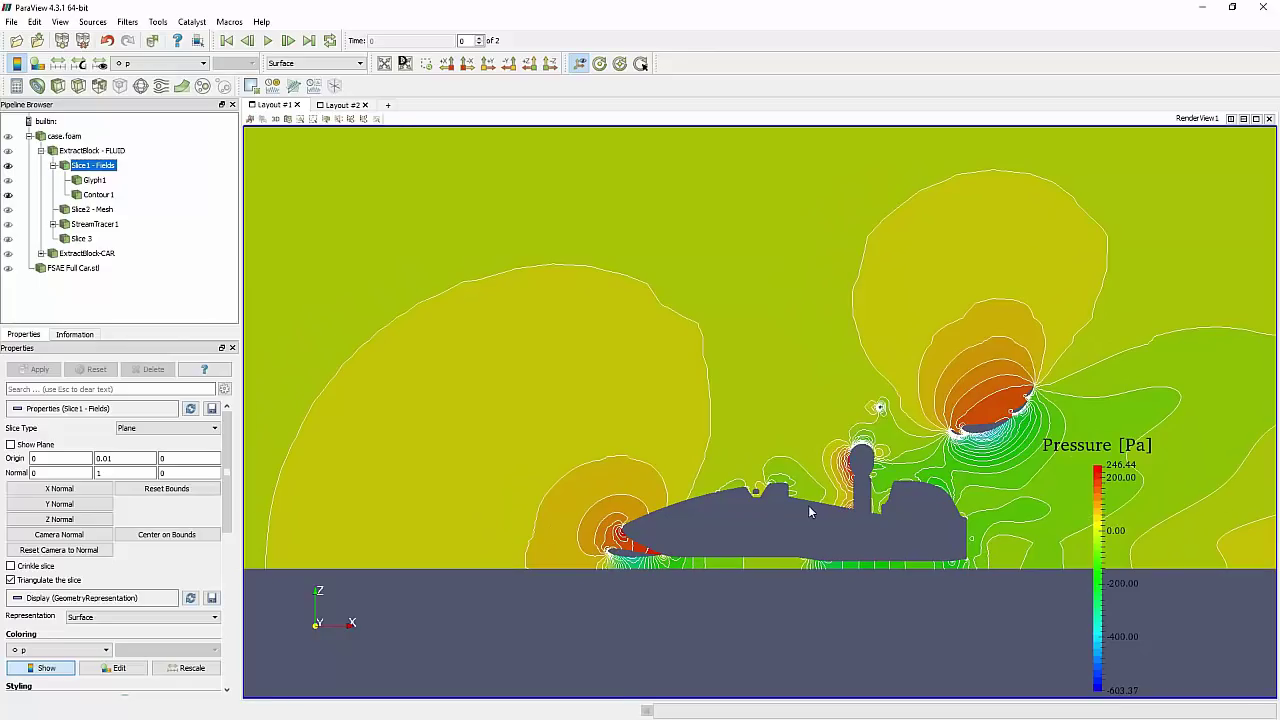
pyautogui.moveTo(822, 509); pyautogui.dragTo(768, 510, button='middle')
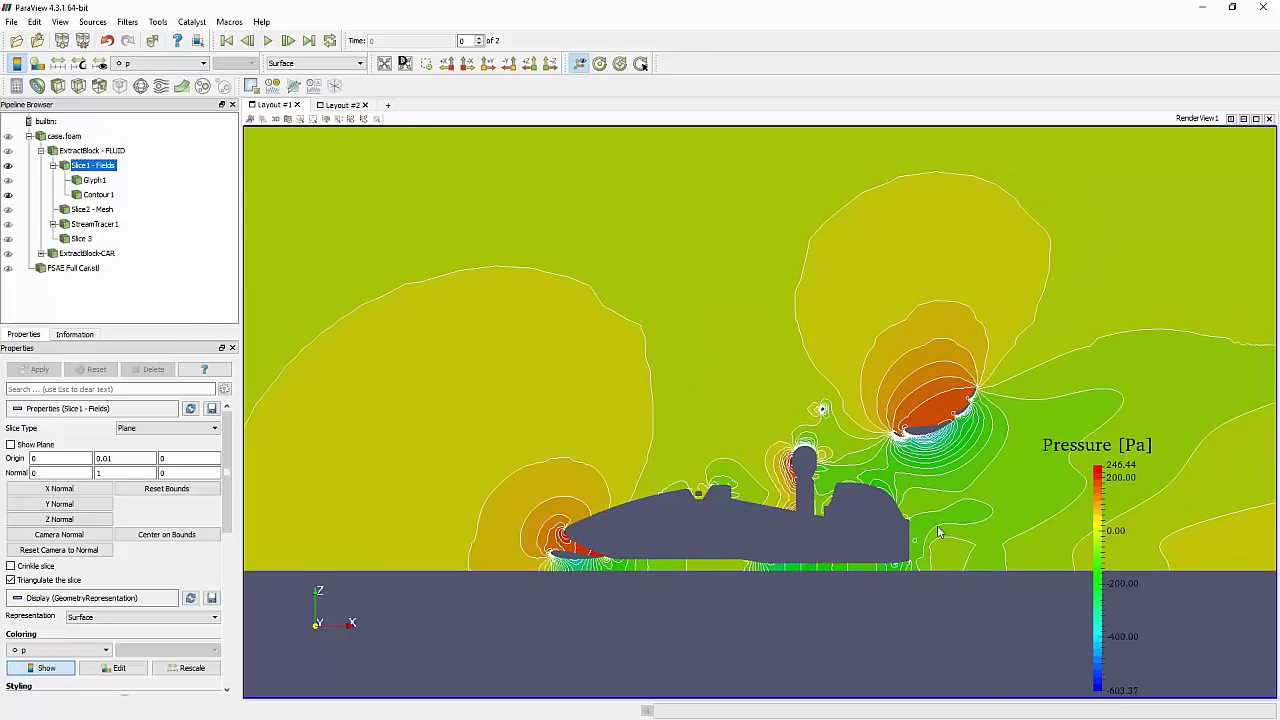
pyautogui.moveTo(937, 525); pyautogui.dragTo(913, 527, button='middle')
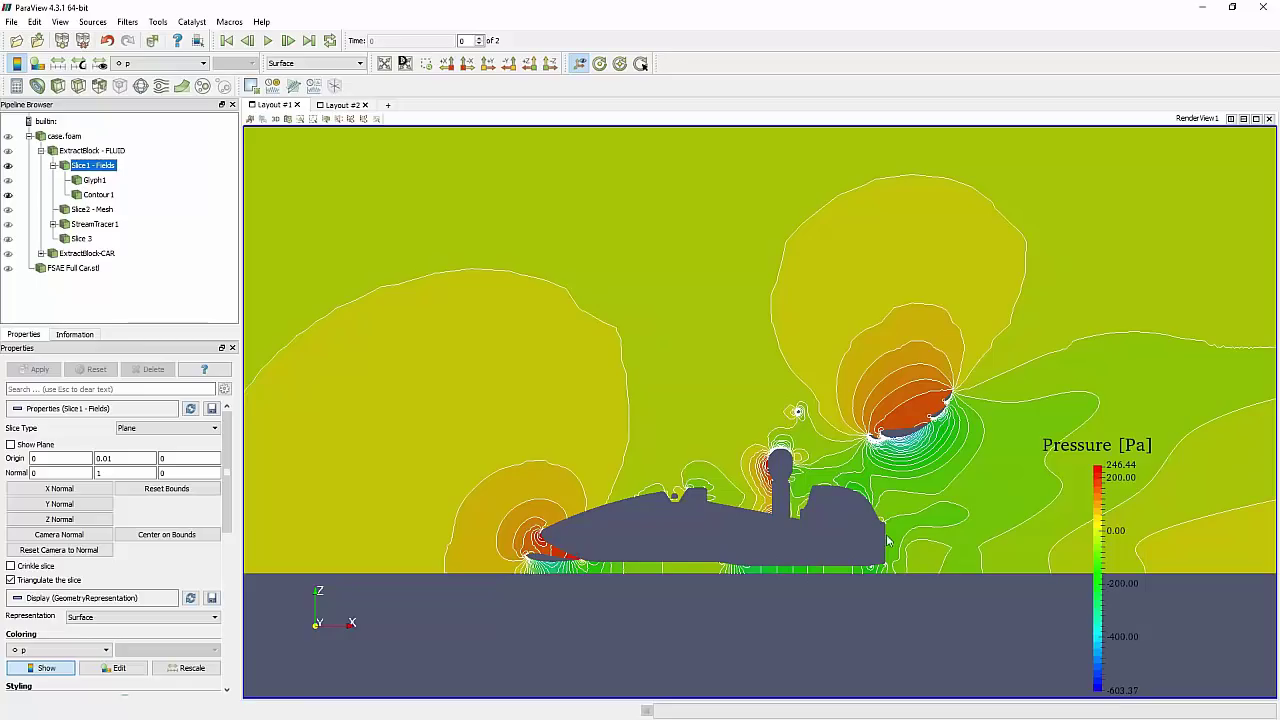
pyautogui.scroll(3, 822, 575)
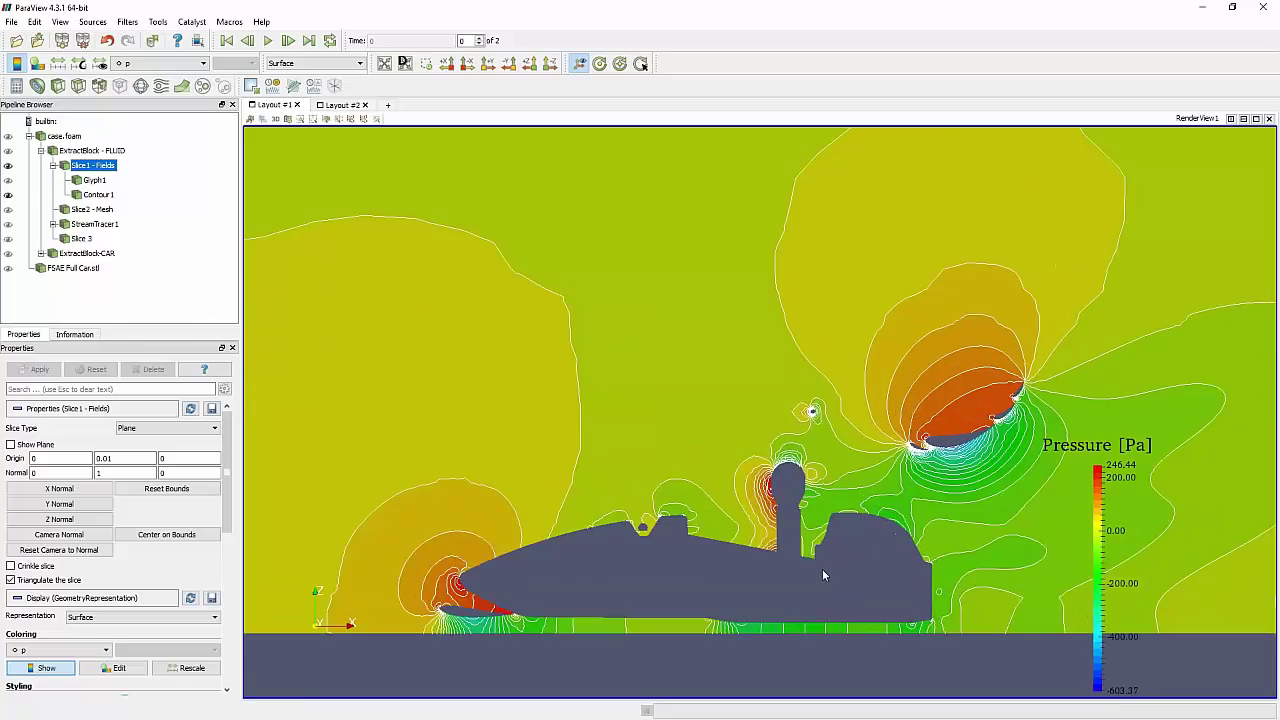
pyautogui.moveTo(875, 555); pyautogui.dragTo(680, 495, button='middle')
pyautogui.scroll(2, 745, 545)
pyautogui.moveTo(740, 542); pyautogui.dragTo(684, 470, button='middle')
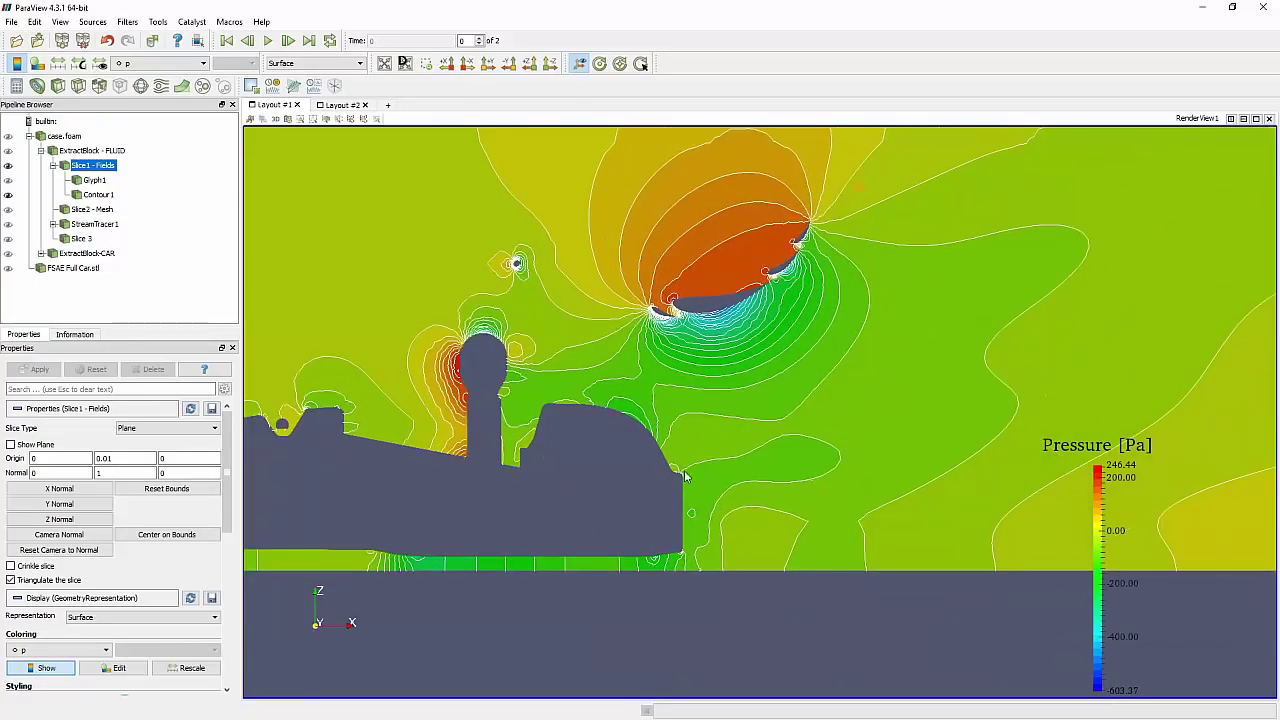
pyautogui.scroll(3, 563, 523)
pyautogui.moveTo(563, 523); pyautogui.dragTo(648, 481, button='middle')
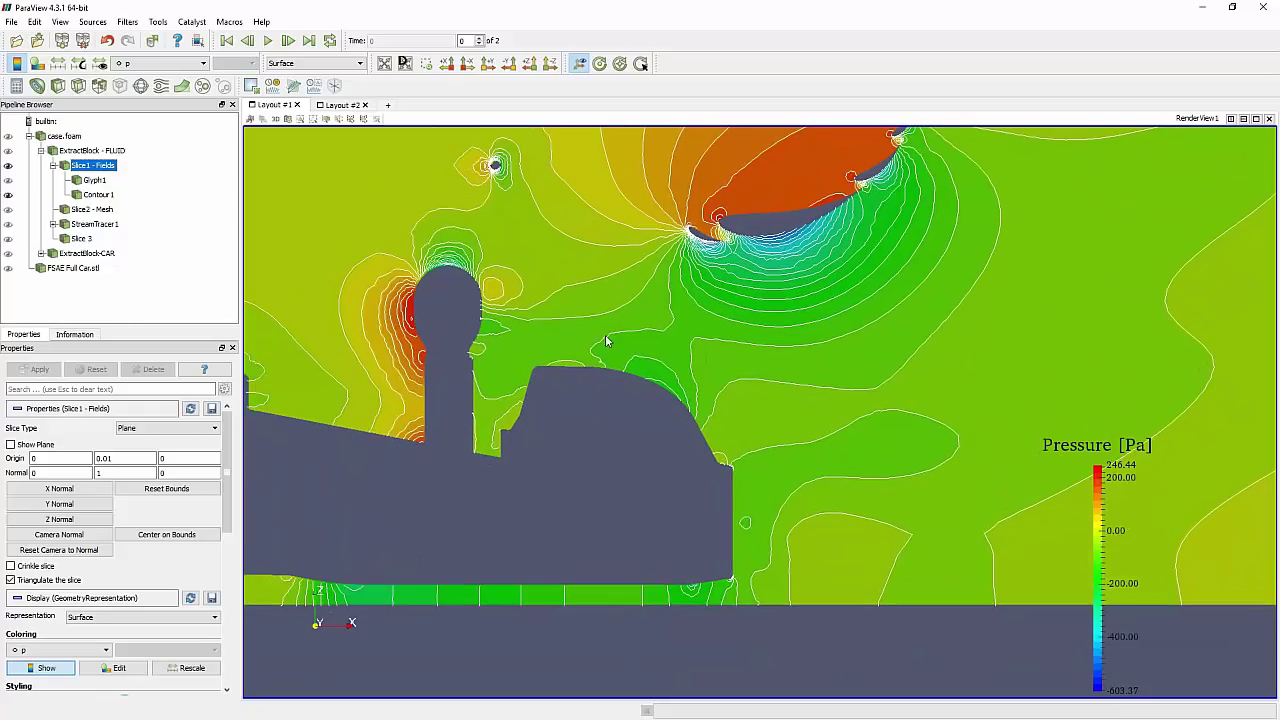
# Examine how the pressure isolines extend around the whole car, upstream of the nose and into the wake
pyautogui.moveTo(605, 338); pyautogui.dragTo(790, 374, button='middle')
pyautogui.moveTo(818, 453); pyautogui.dragTo(791, 384, button='right')
pyautogui.moveTo(812, 495); pyautogui.dragTo(760, 392, button='right')
pyautogui.moveTo(790, 501); pyautogui.dragTo(798, 472, button='middle')
pyautogui.moveTo(803, 495); pyautogui.dragTo(758, 406, button='right')
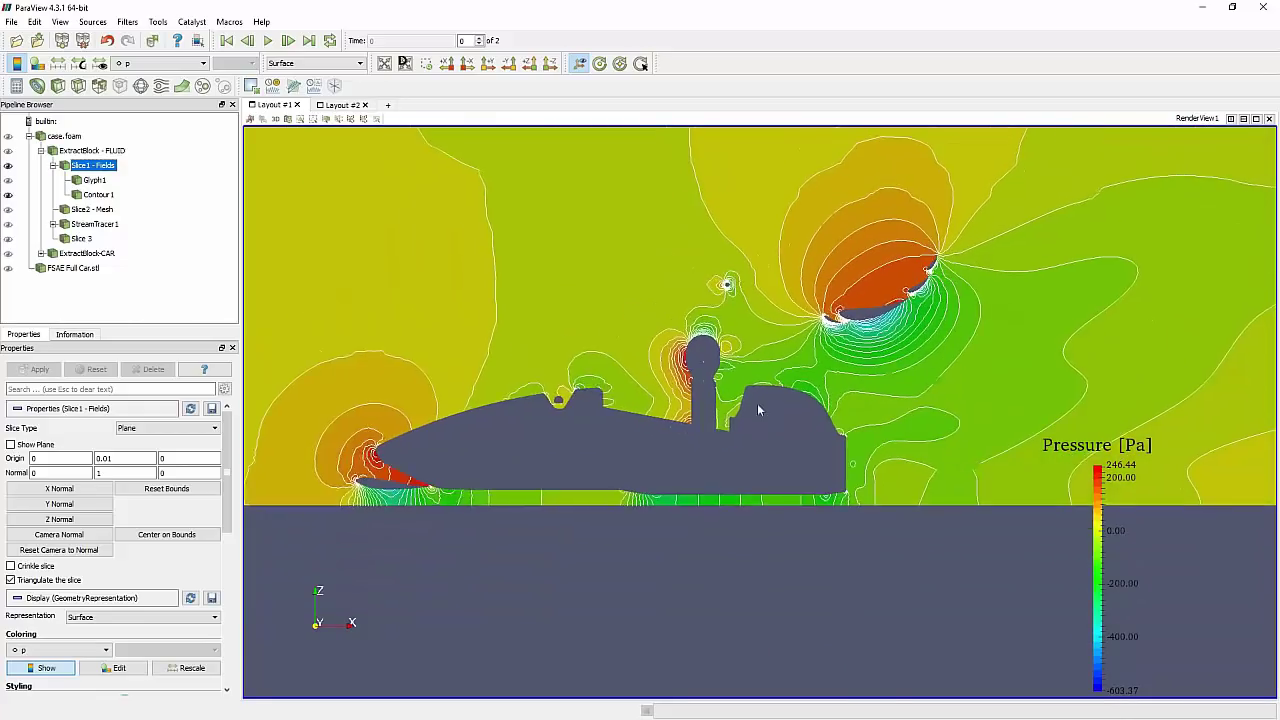
pyautogui.moveTo(735, 435); pyautogui.dragTo(746, 497, button='middle')
pyautogui.moveTo(742, 506); pyautogui.dragTo(645, 396, button='right')
pyautogui.moveTo(953, 486); pyautogui.dragTo(966, 528, button='middle')
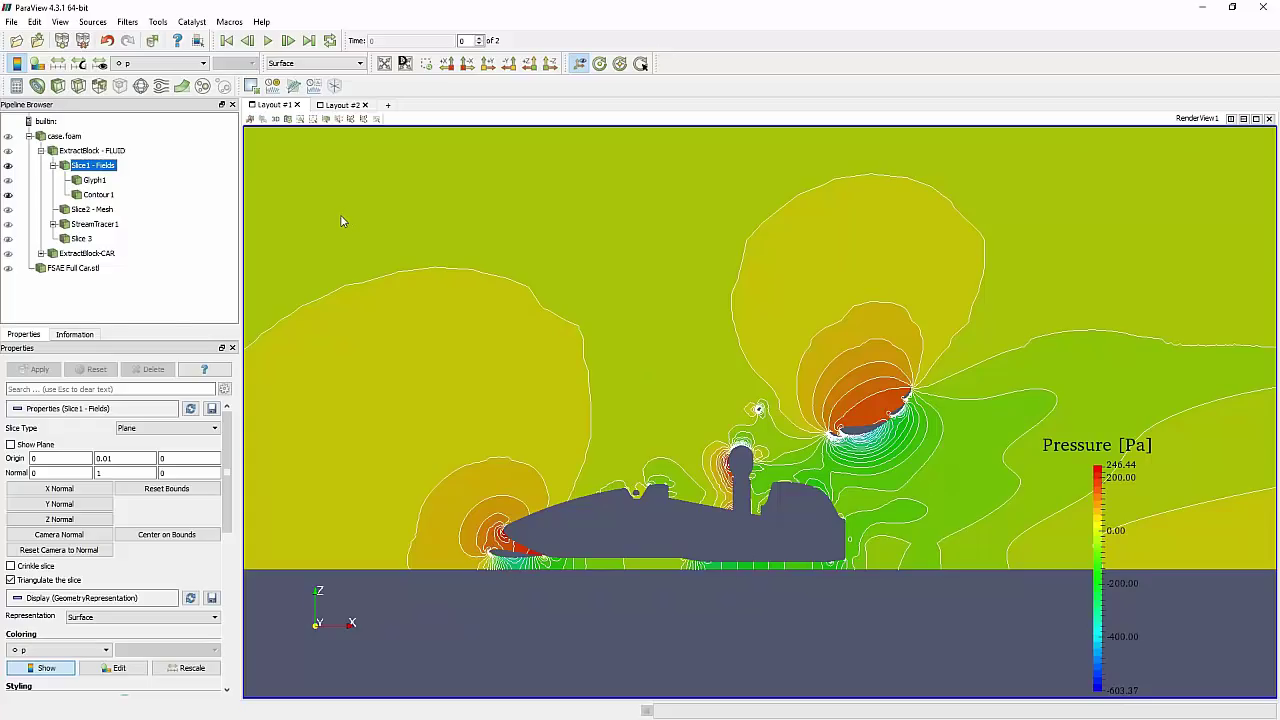
pyautogui.scroll(-1, 902, 463)
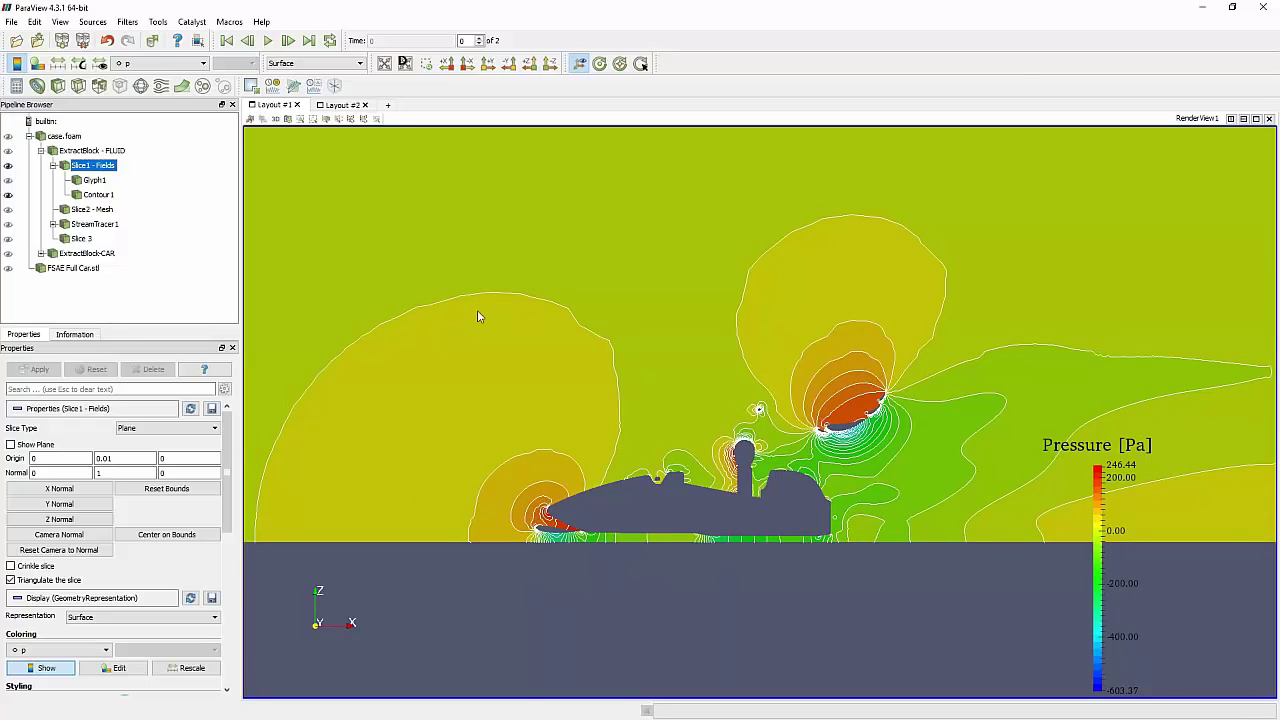
# Show the FSAE Full Car.stl geometry with the pressure slice and isolines in an angled 3D view
pyautogui.click(9, 269)
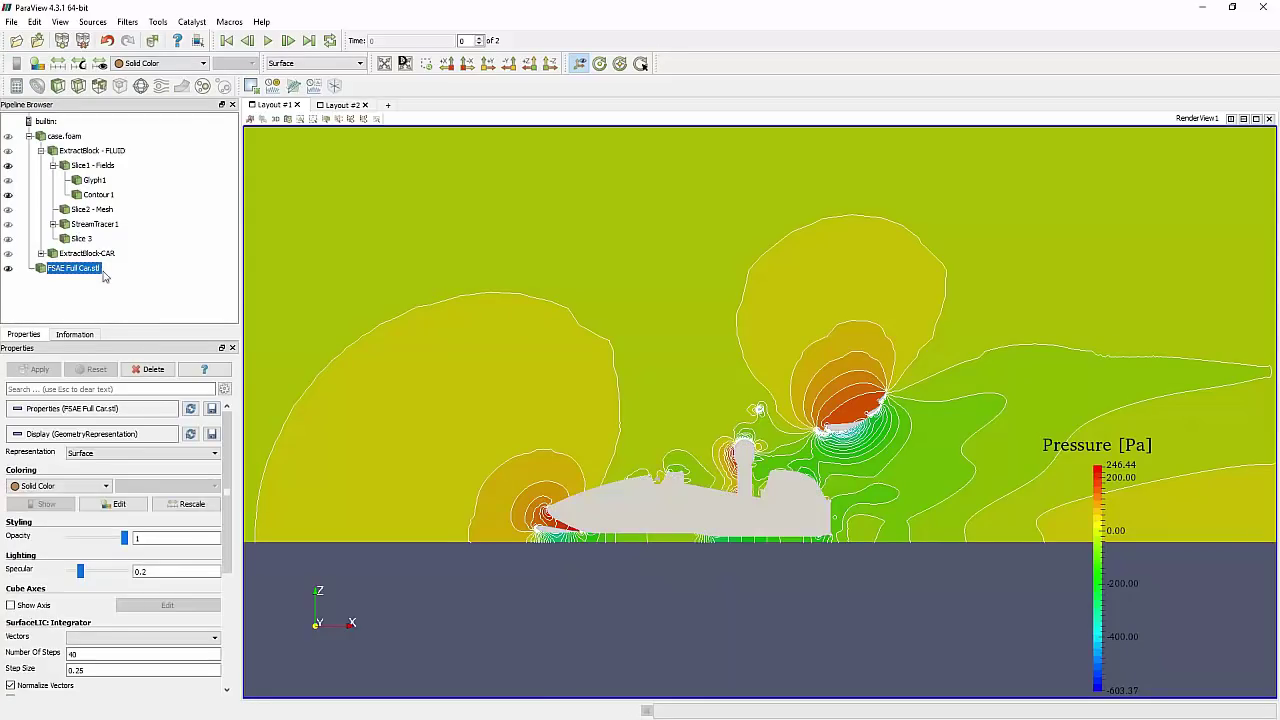
pyautogui.moveTo(400, 230); pyautogui.dragTo(656, 205)
pyautogui.moveTo(663, 354); pyautogui.dragTo(598, 345)
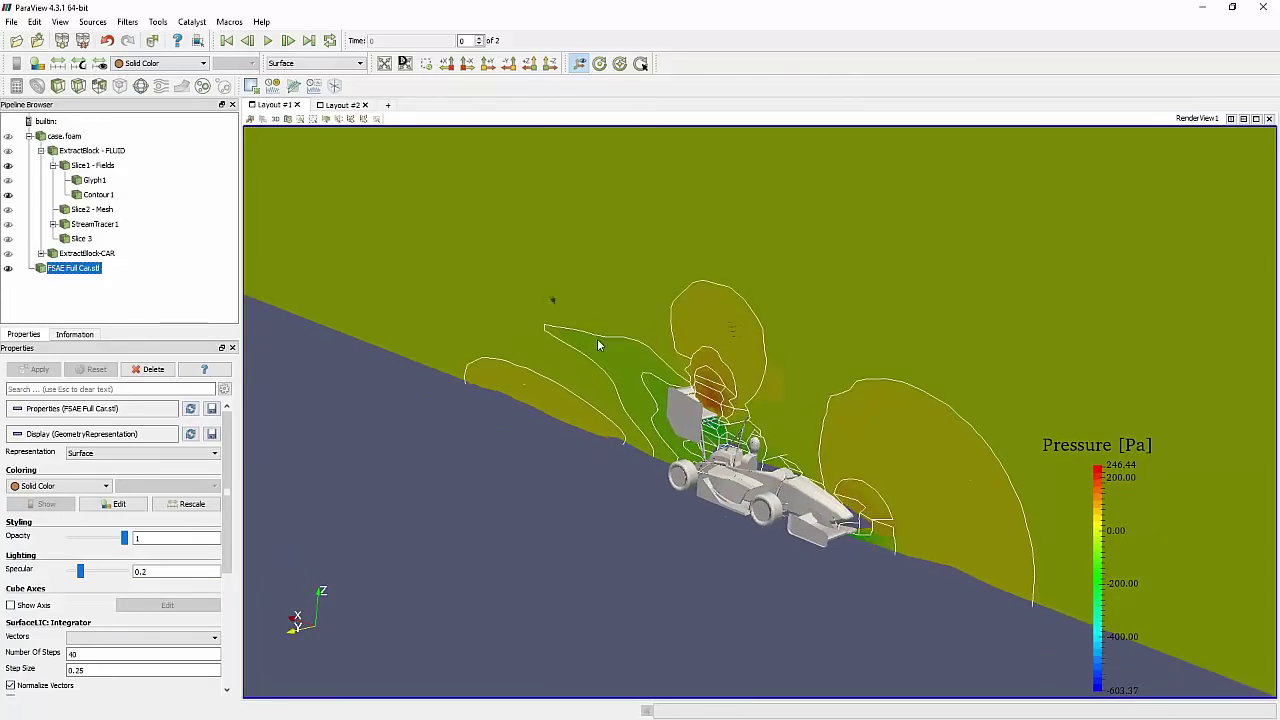
pyautogui.moveTo(598, 341); pyautogui.dragTo(630, 405, button='right')
pyautogui.moveTo(630, 405); pyautogui.dragTo(665, 371, button='middle')
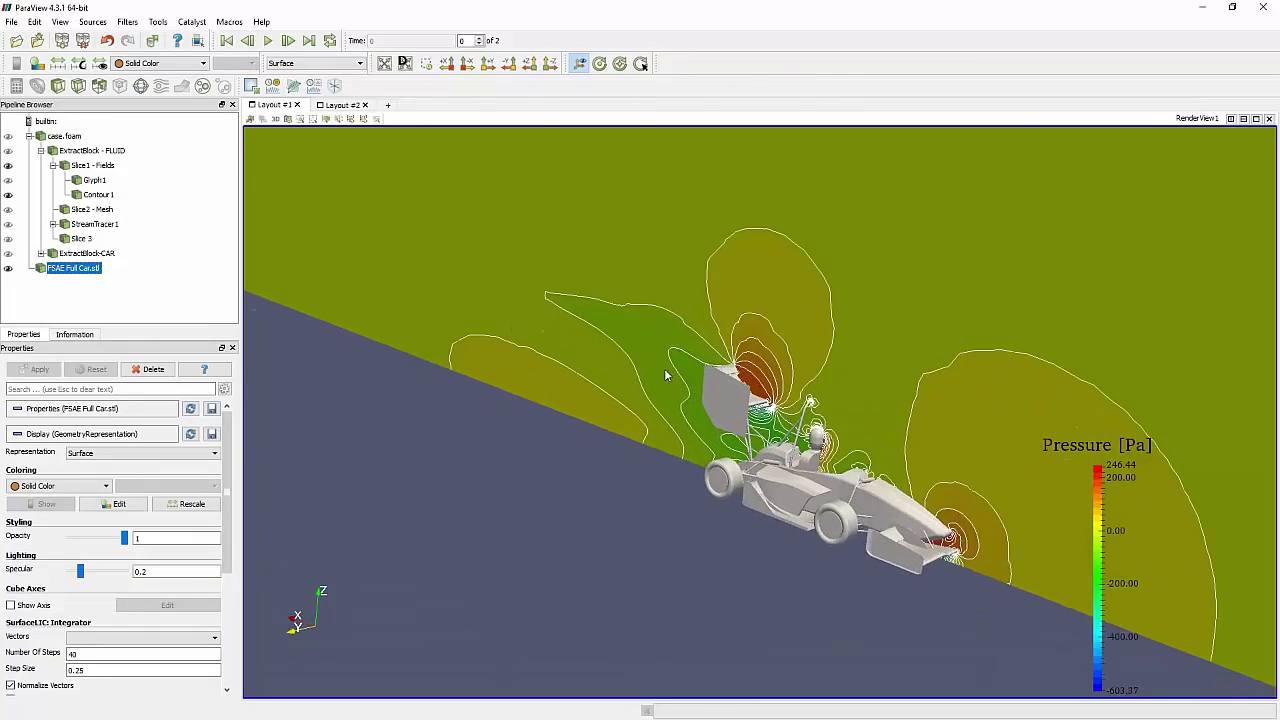
# Hide the Contour1 isolines, select Slice1 - Fields and move the pressure legend away from the car, beyond its nose
pyautogui.moveTo(665, 371); pyautogui.dragTo(660, 382, button='right')
pyautogui.moveTo(660, 382); pyautogui.dragTo(641, 387, button='middle')
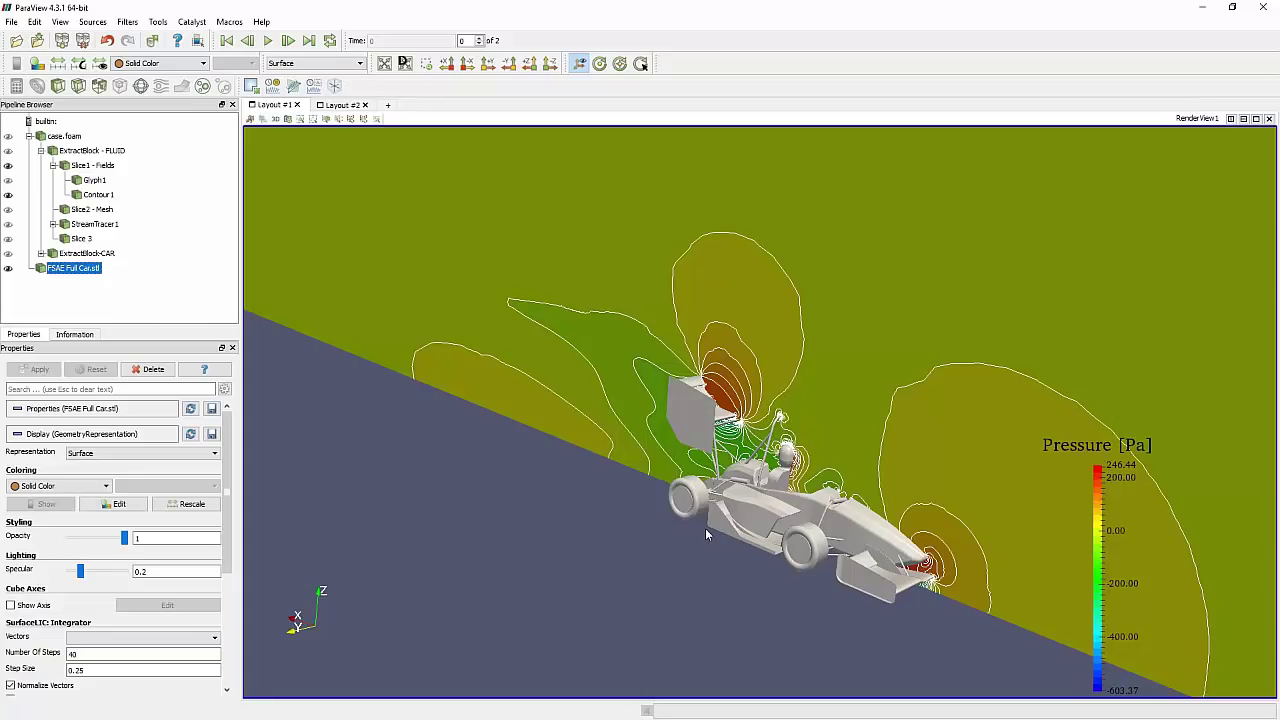
pyautogui.click(8, 194)
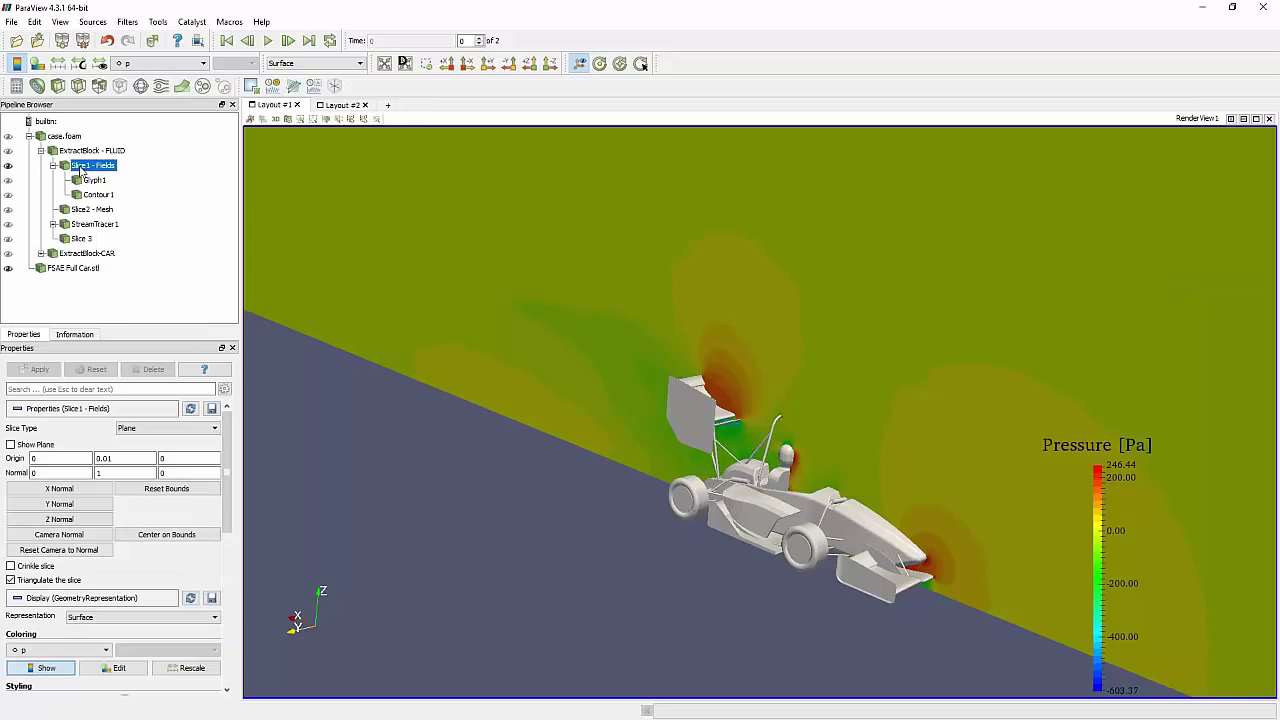
pyautogui.moveTo(1106, 513); pyautogui.dragTo(1162, 398)
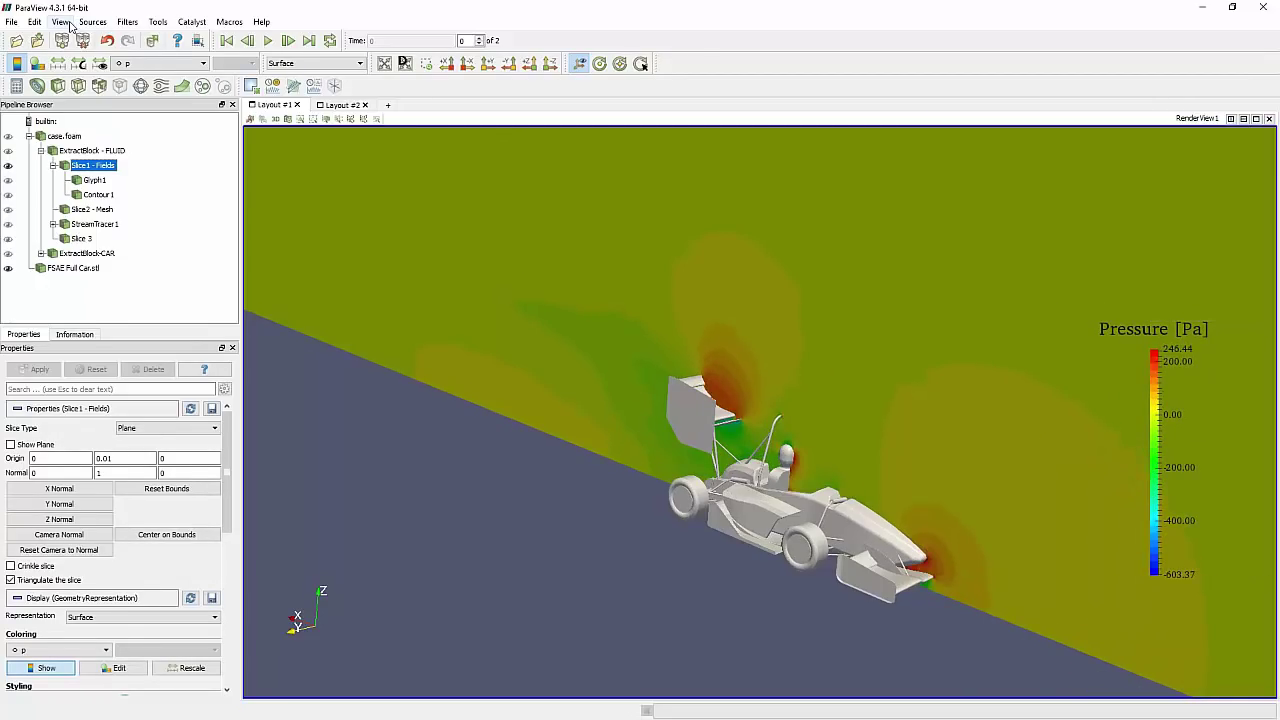
# Replace the Slice2 track in the Animation View with a Slice Offset Values track for Slice1 - Fields
pyautogui.click(61, 22)
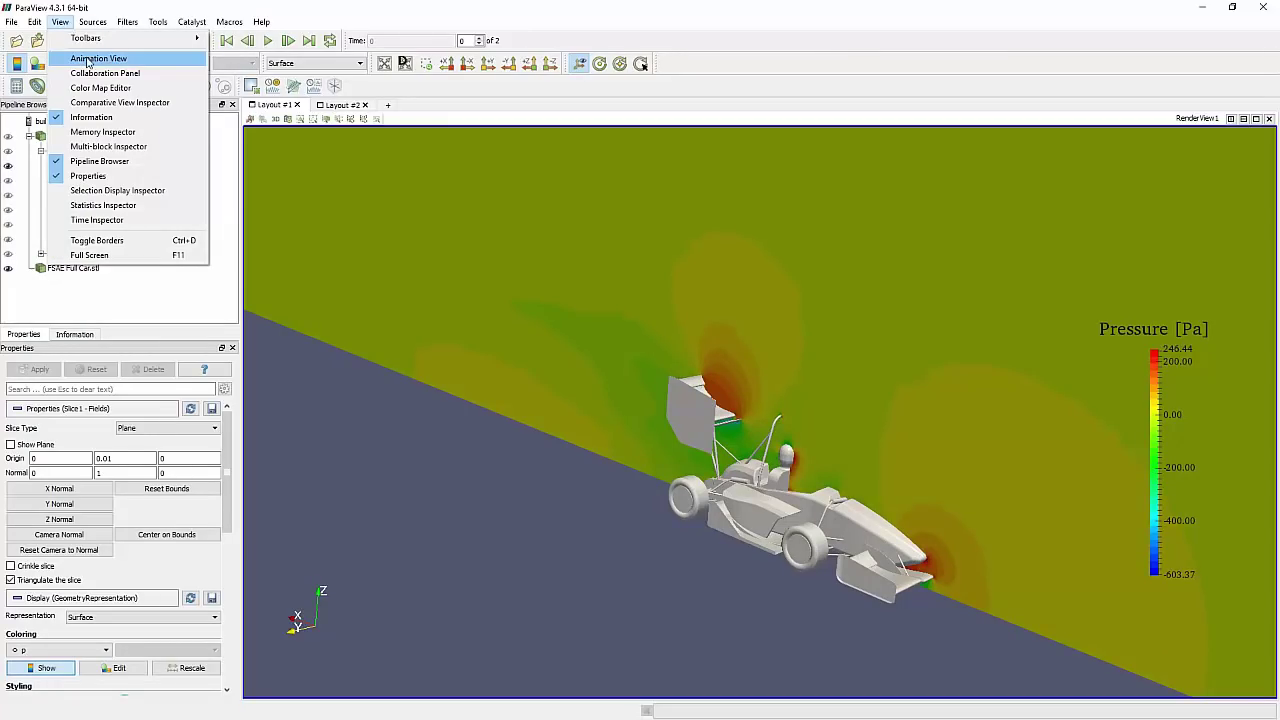
pyautogui.click(88, 60)
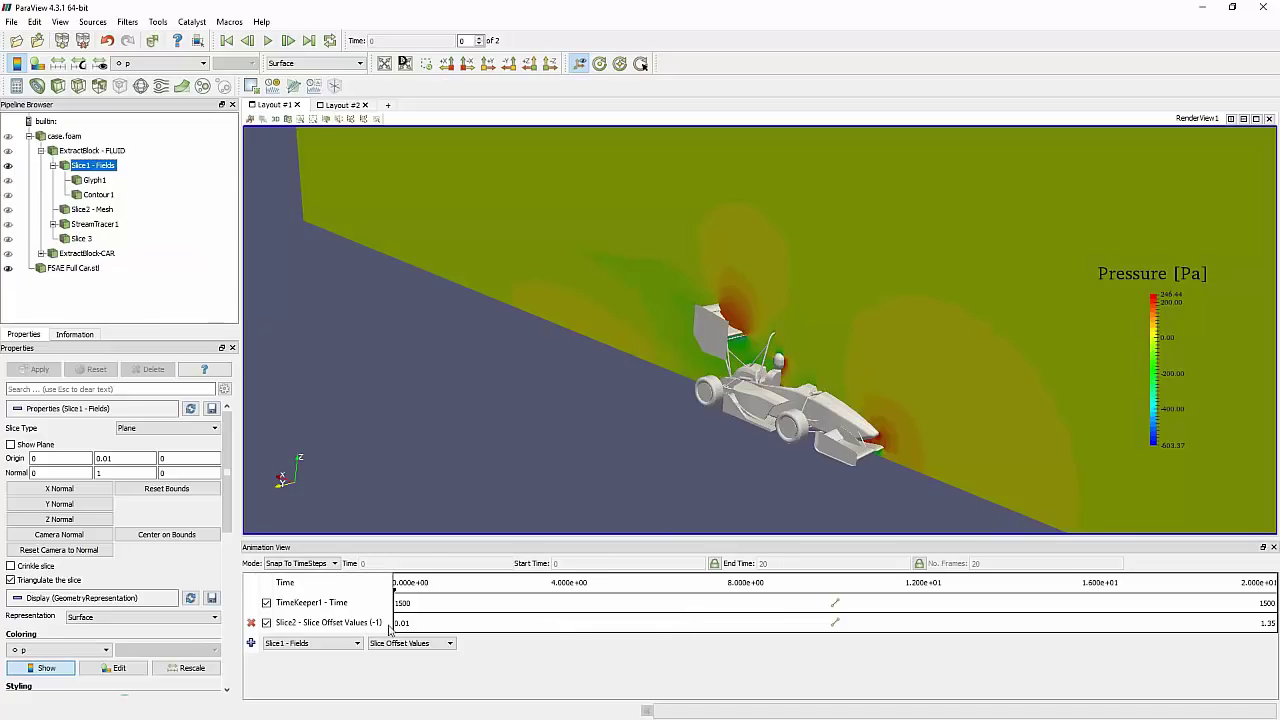
pyautogui.click(251, 622)
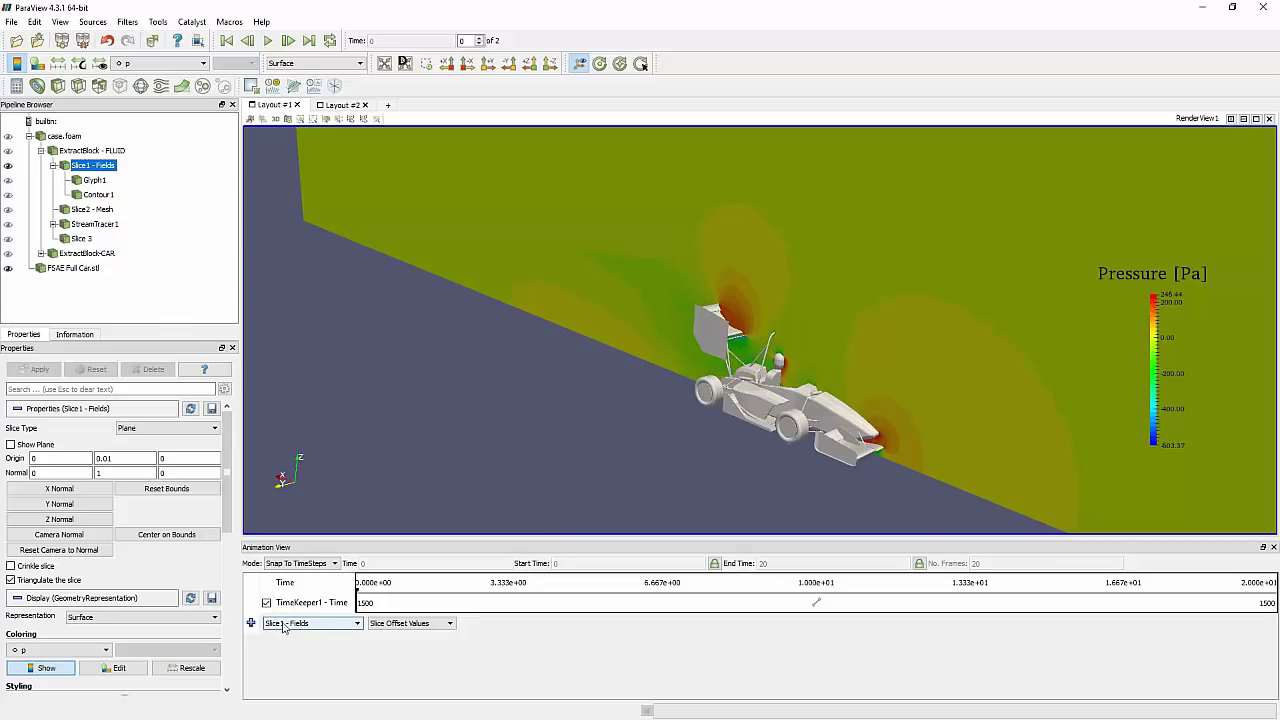
pyautogui.click(403, 623)
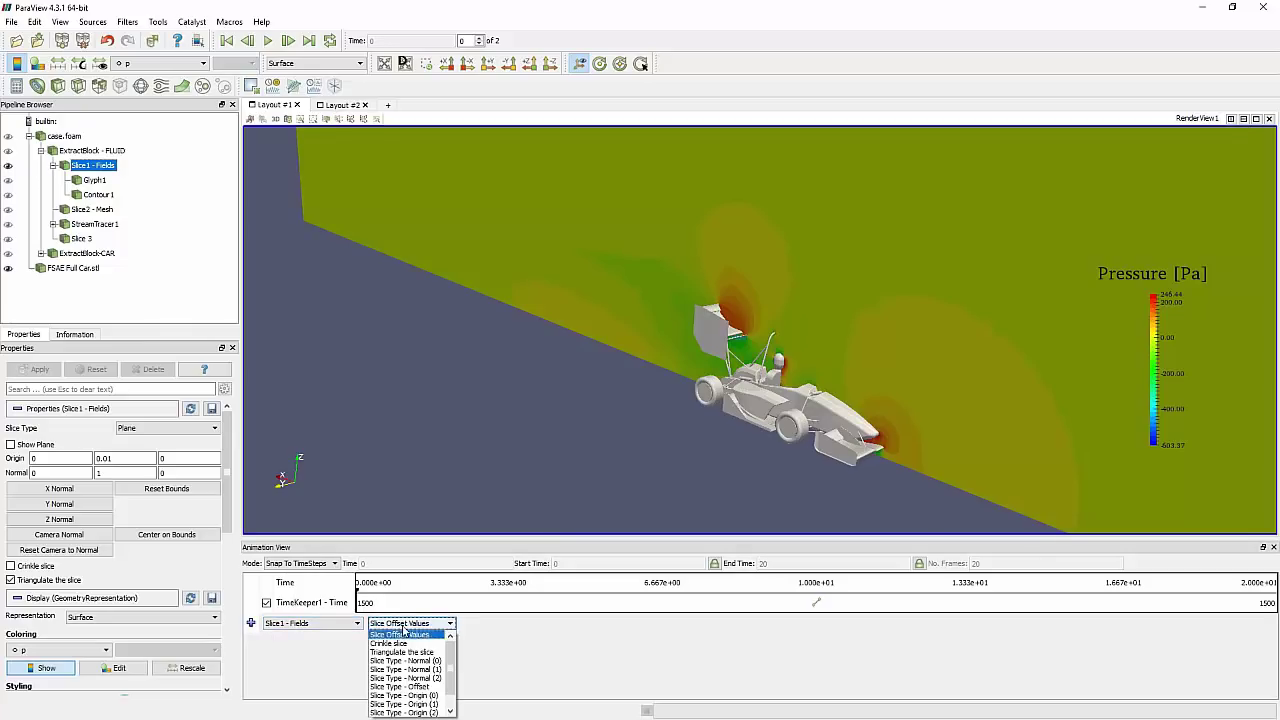
pyautogui.click(414, 635)
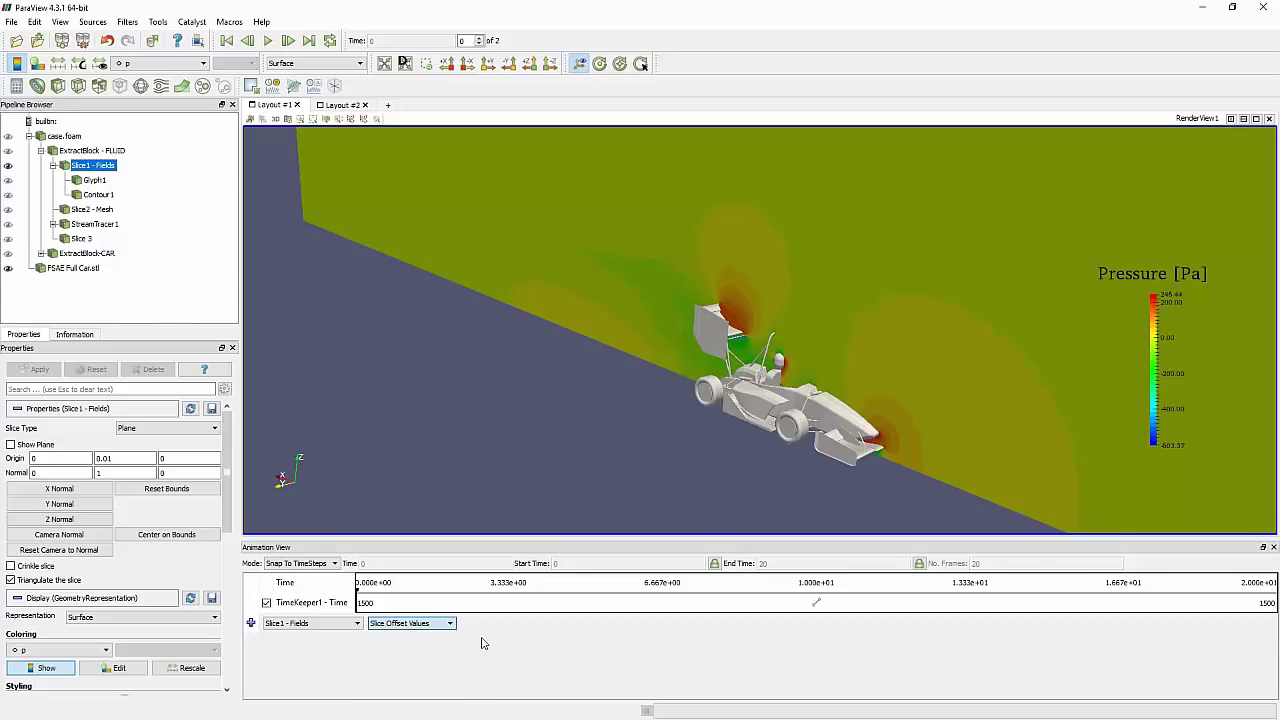
pyautogui.click(251, 624)
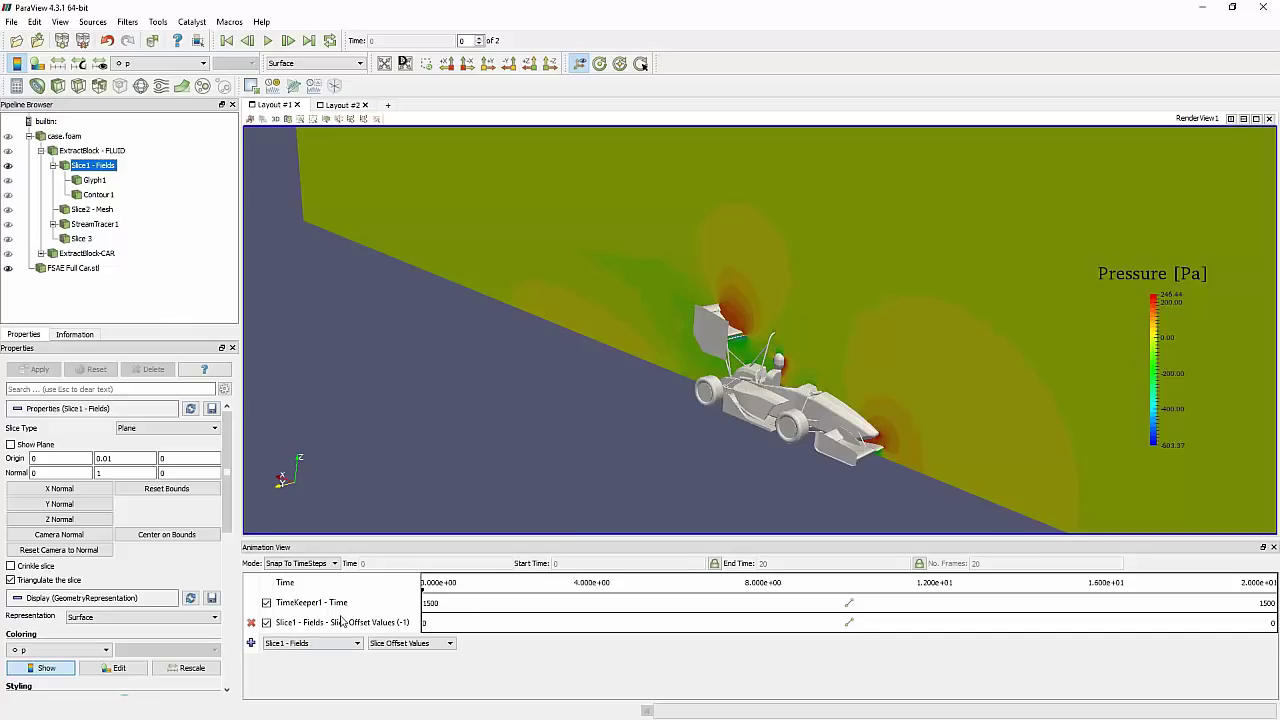
# Set the Slice1 - Fields offset keyframes to 0.001 at time 0 and 0.8 at time 20
pyautogui.doubleClick(380, 623)
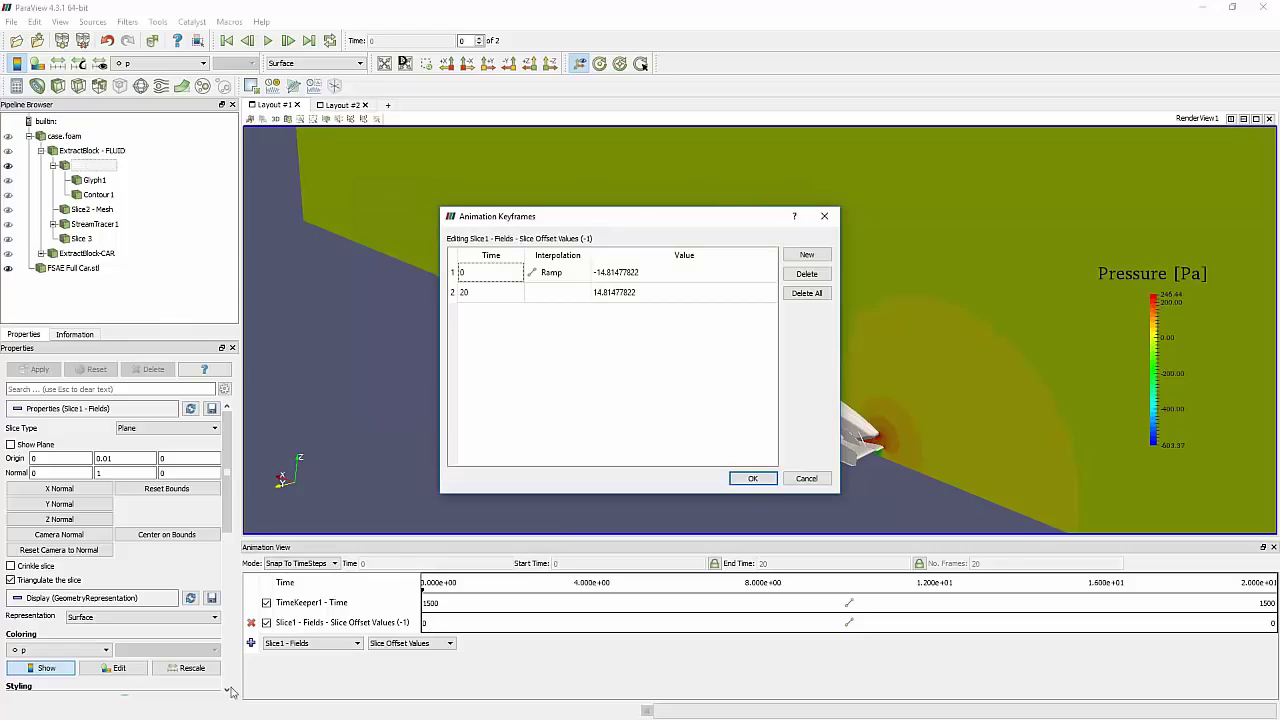
pyautogui.moveTo(644, 222); pyautogui.dragTo(660, 226)
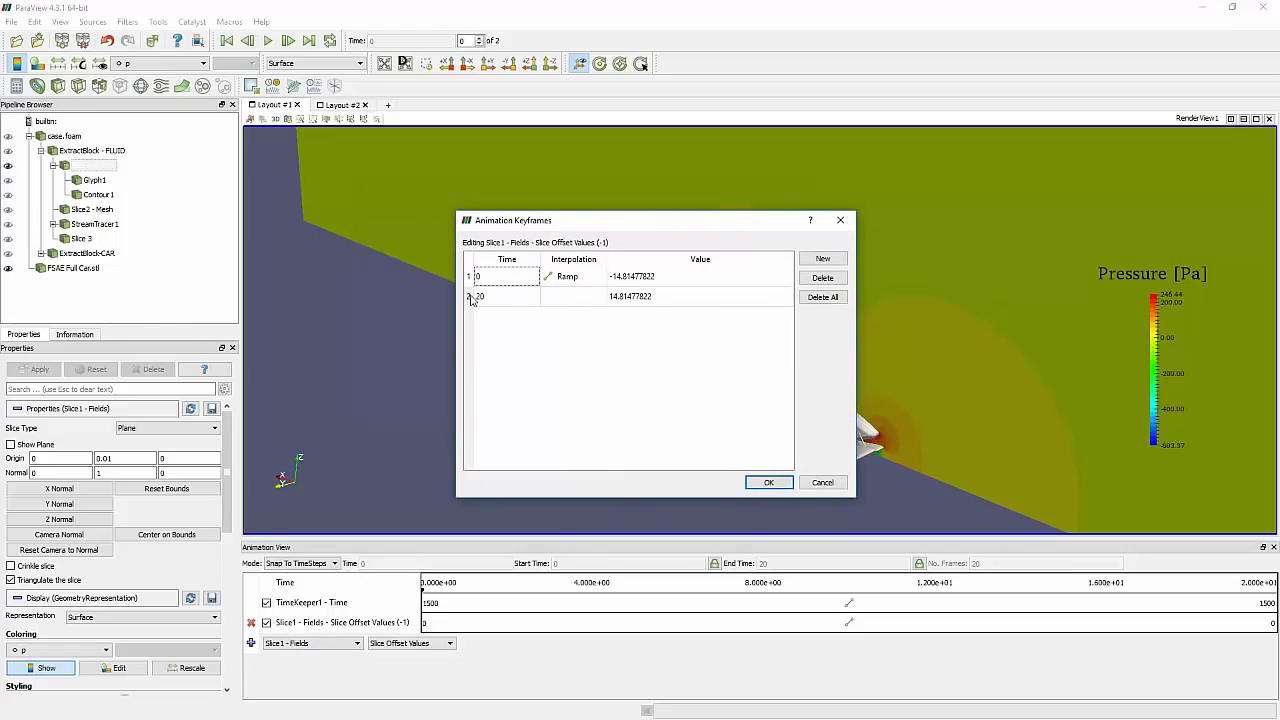
pyautogui.doubleClick(627, 281)
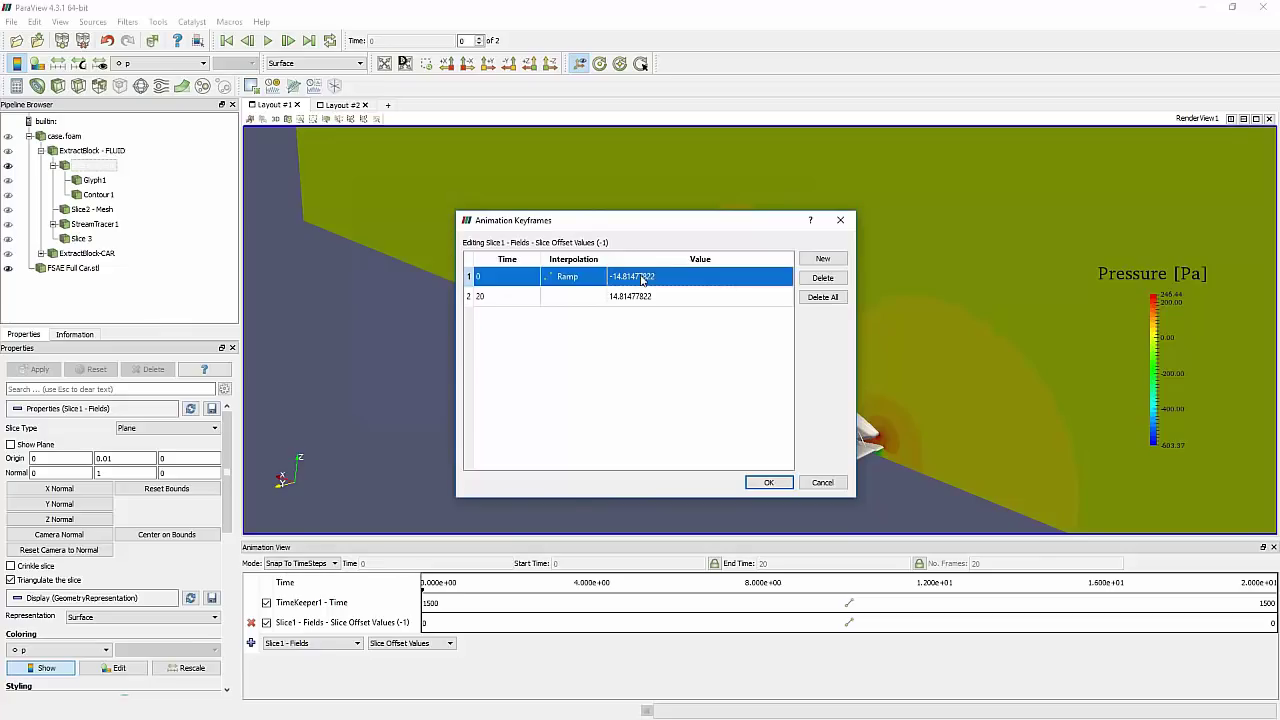
pyautogui.doubleClick(636, 298)
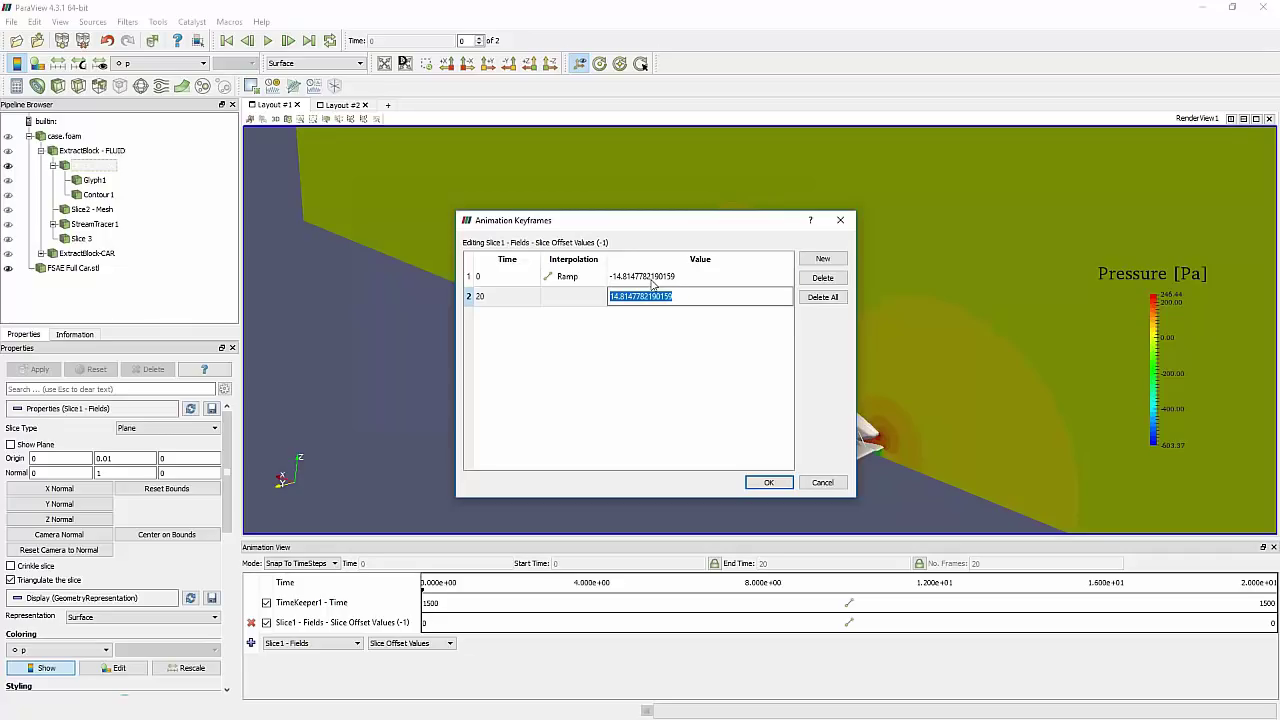
pyautogui.doubleClick(652, 276)
pyautogui.doubleClick(651, 297)
pyautogui.click(621, 278)
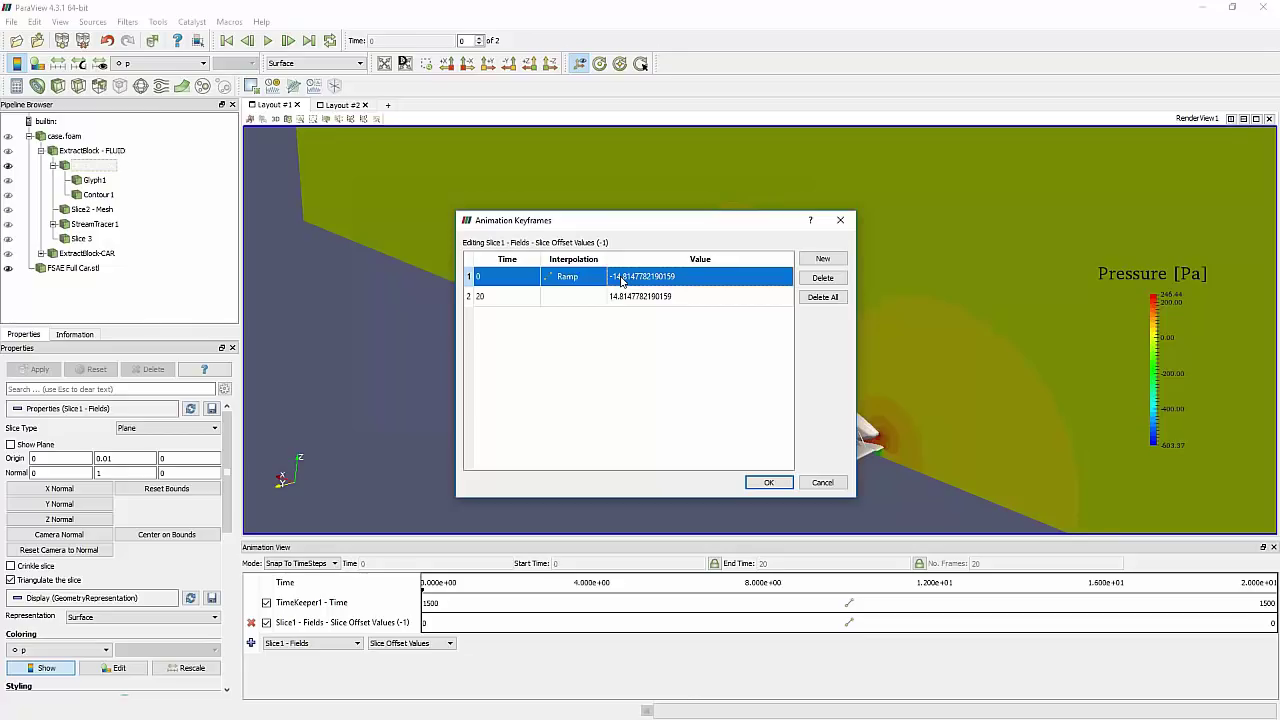
pyautogui.doubleClick(621, 277)
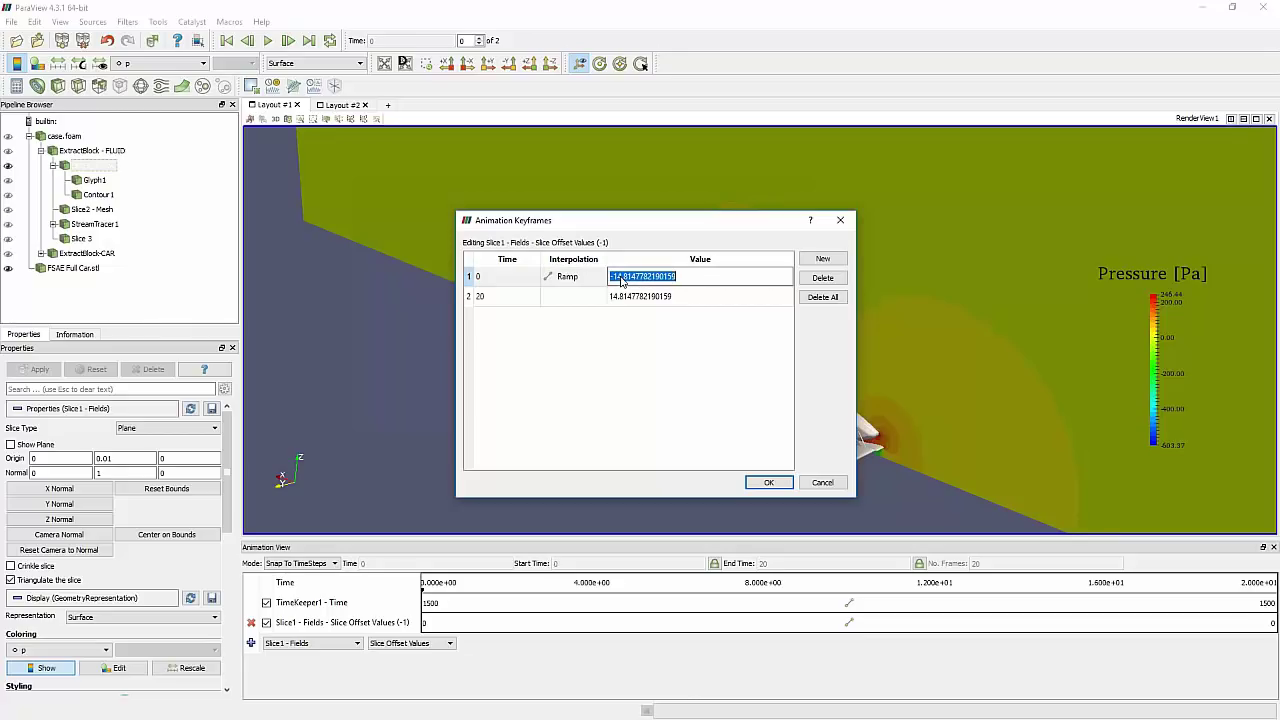
pyautogui.write('0.001')
pyautogui.doubleClick(640, 296)
pyautogui.write('0')
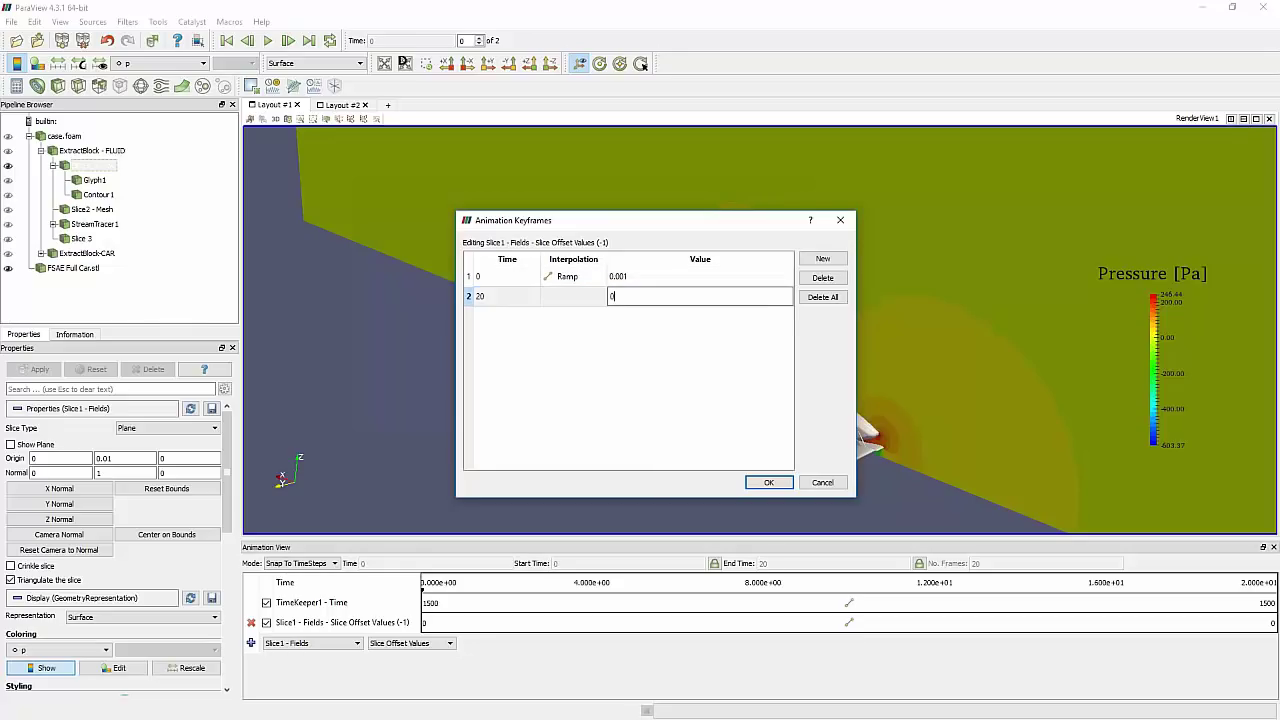
pyautogui.write('.8')
pyautogui.click(764, 483)
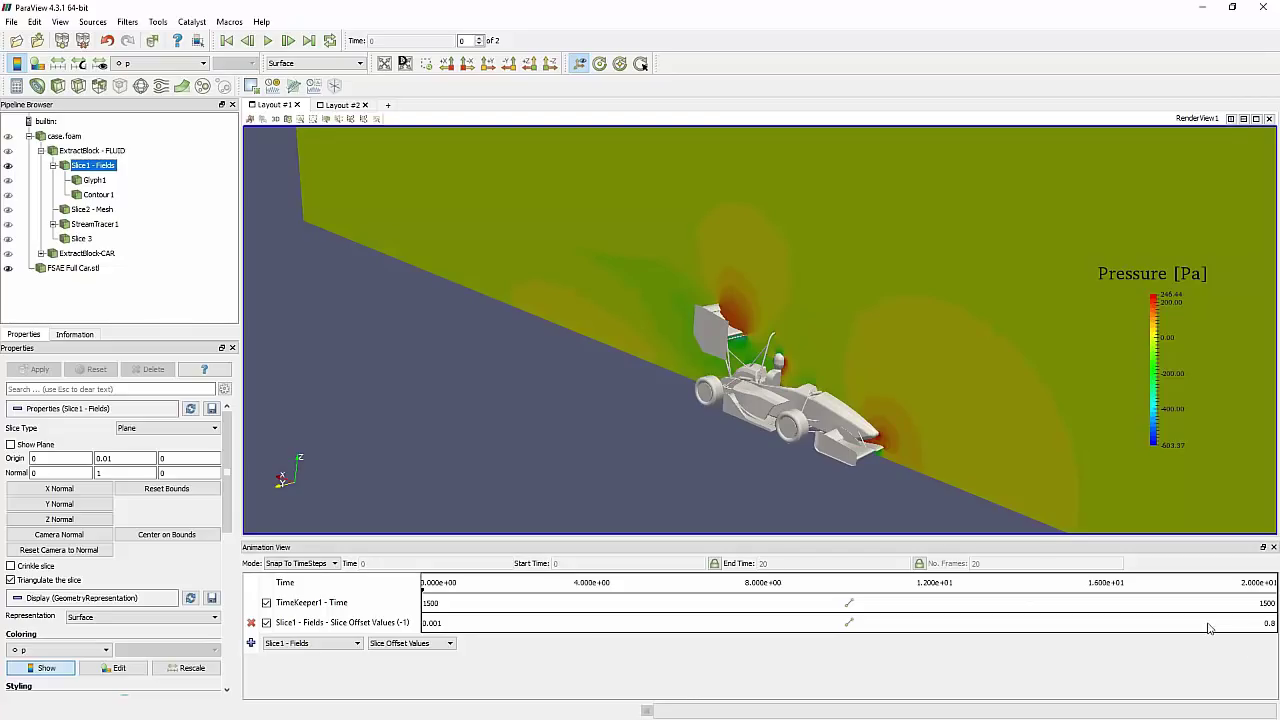
# Set the TimeKeeper1 track to a constant time of 1500
pyautogui.doubleClick(340, 604)
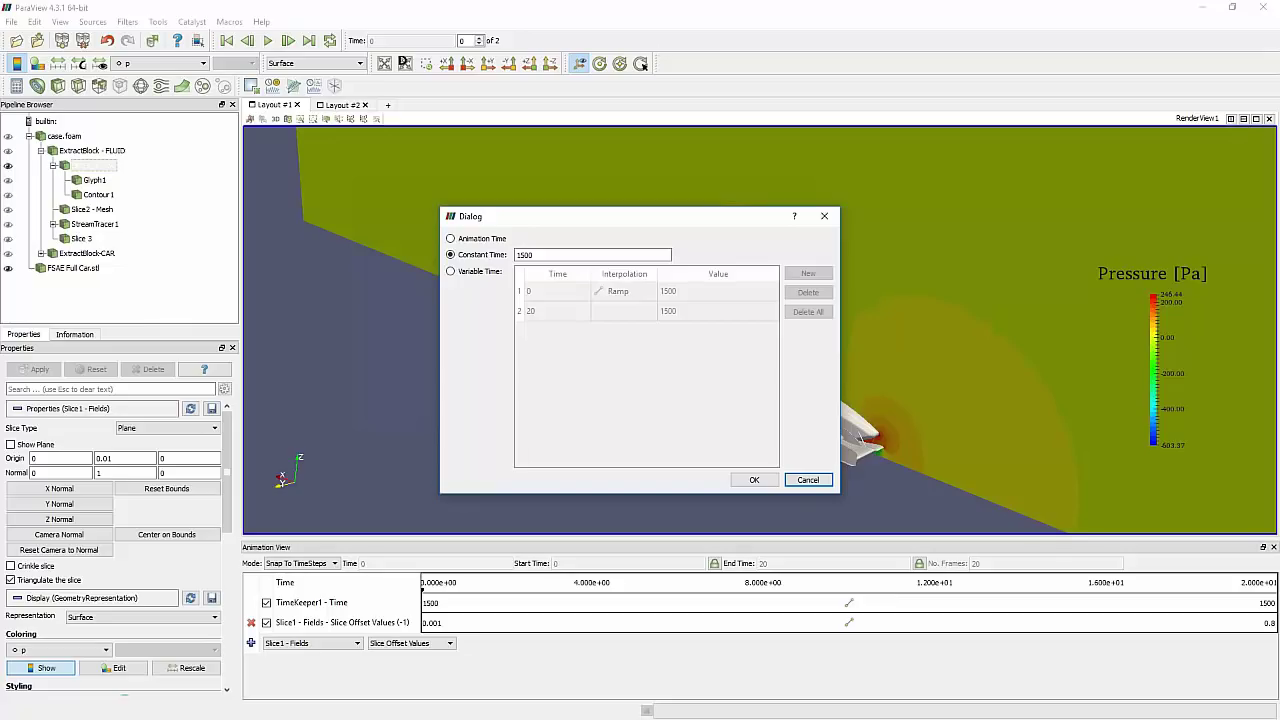
pyautogui.doubleClick(525, 255)
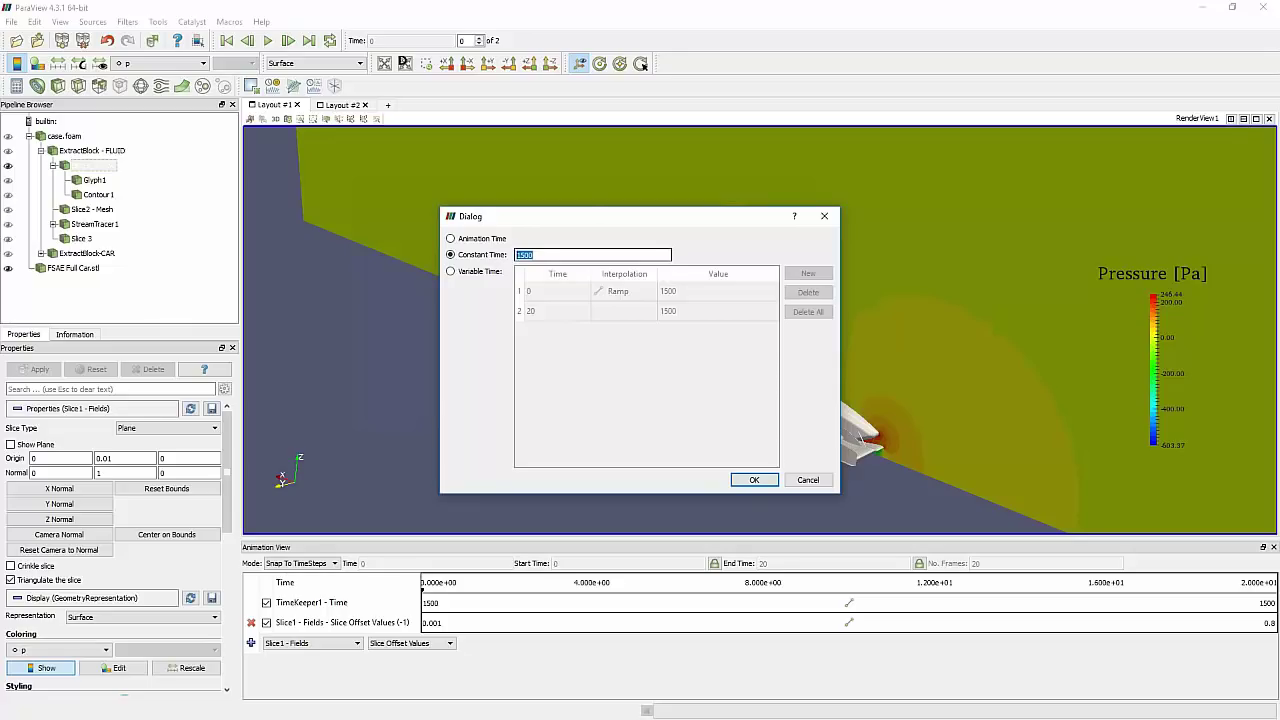
pyautogui.moveTo(580, 218); pyautogui.dragTo(518, 224)
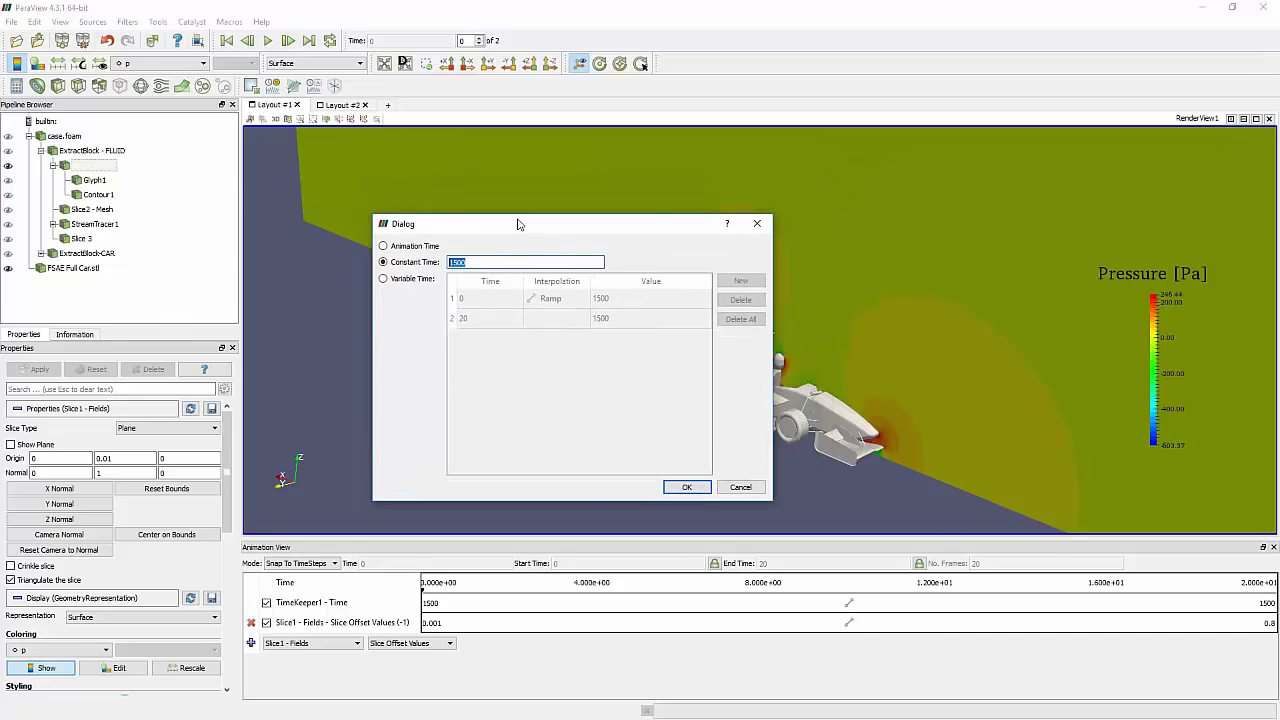
pyautogui.click(486, 262)
pyautogui.click(686, 489)
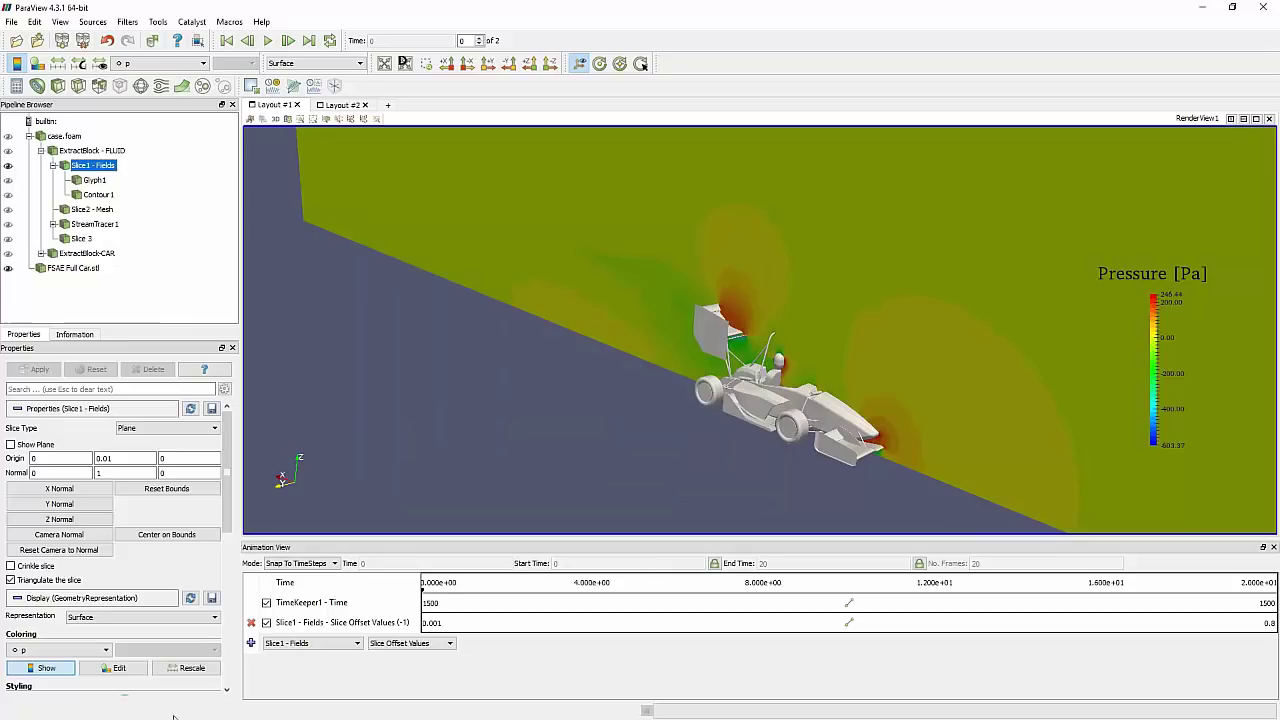
# Set the animation mode to Sequence and the current time to 1500, and check the start time, end time and frame count
pyautogui.click(282, 565)
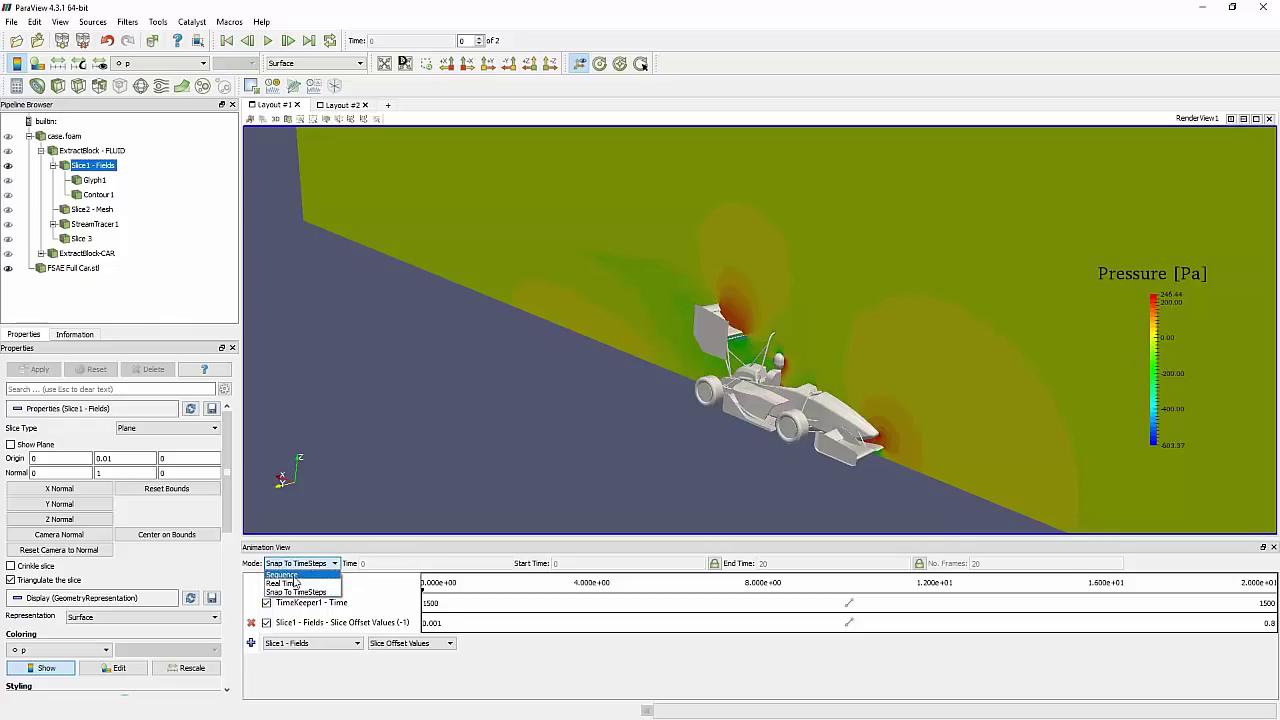
pyautogui.click(292, 577)
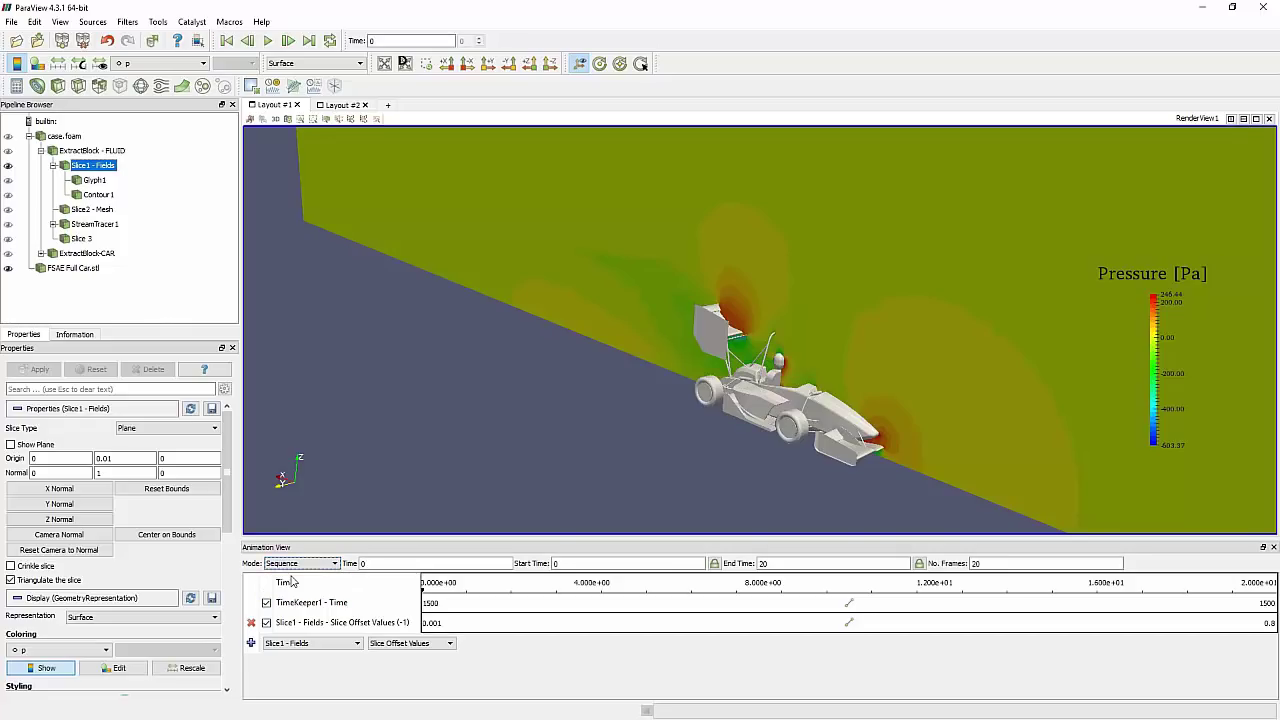
pyautogui.click(556, 564)
pyautogui.doubleClick(391, 564)
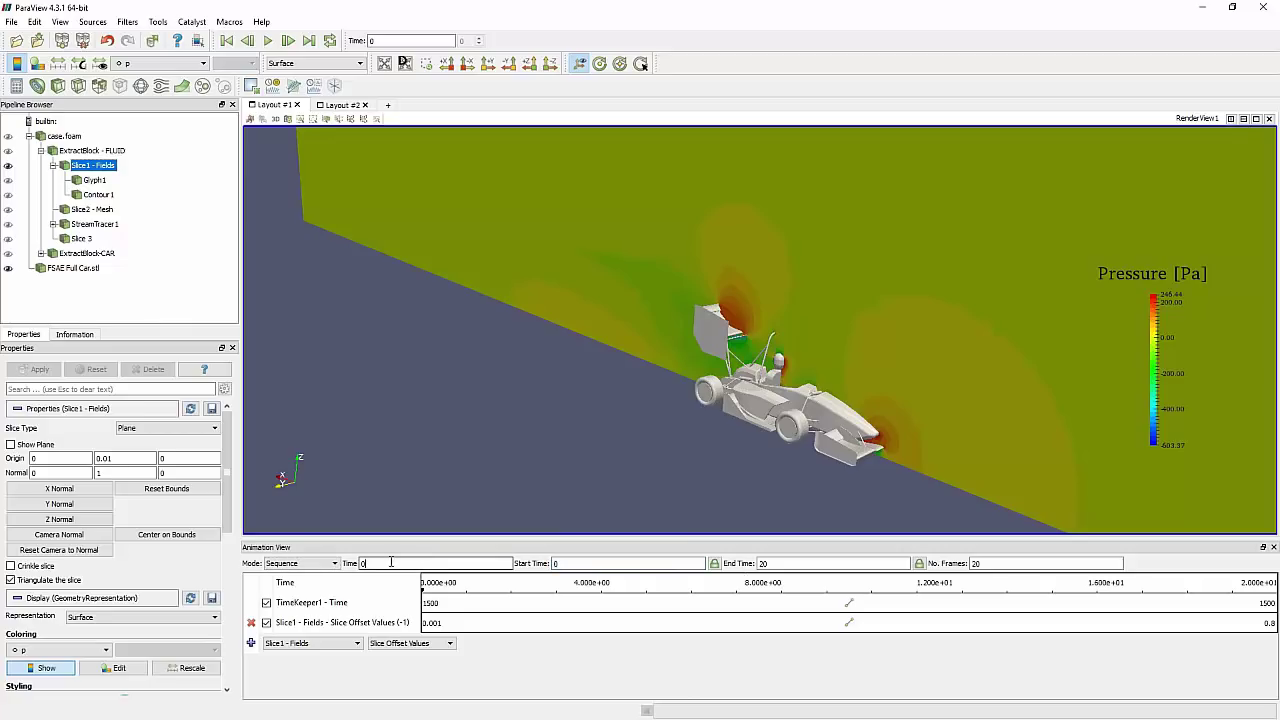
pyautogui.write('1500')
pyautogui.click(556, 563)
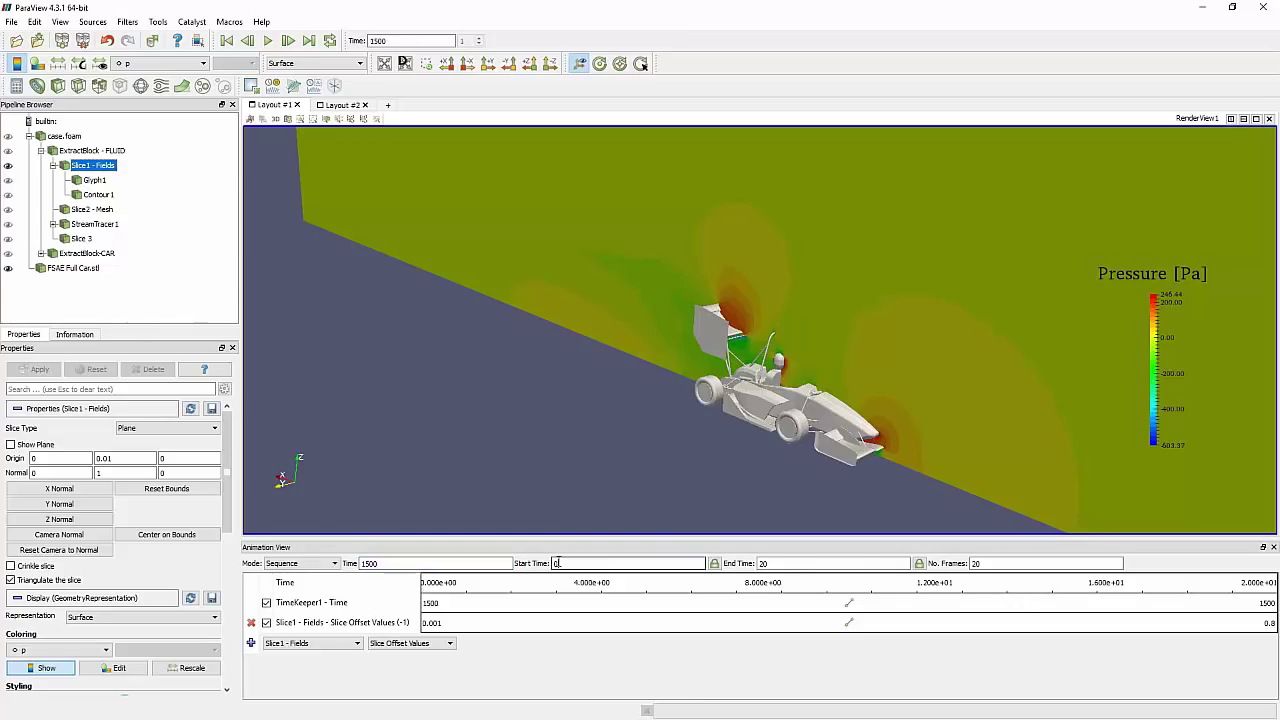
pyautogui.click(770, 563)
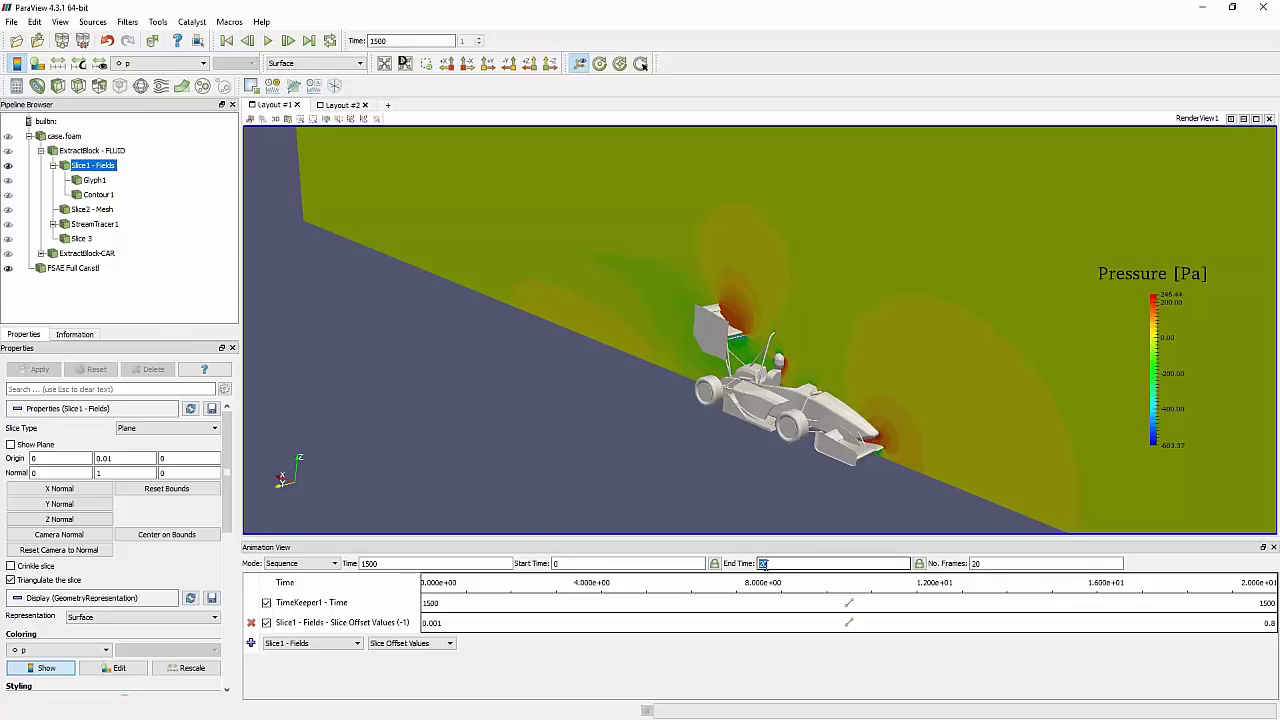
pyautogui.press('Tab')
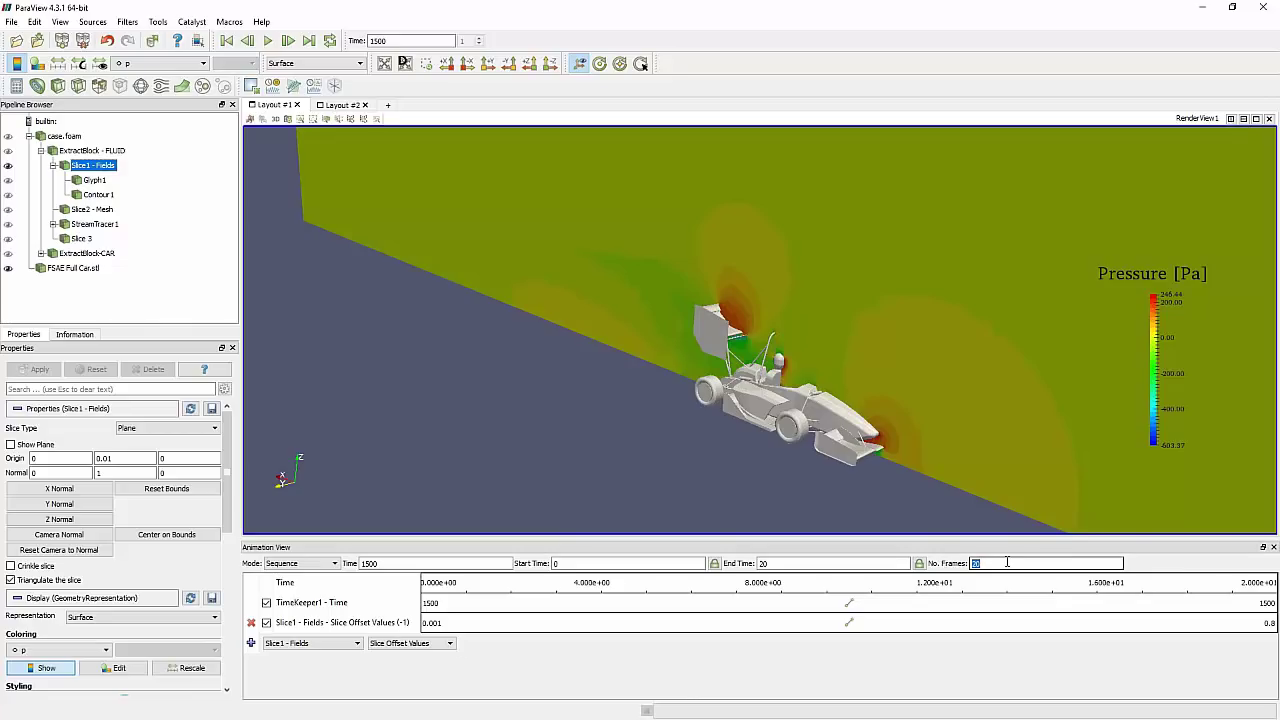
pyautogui.doubleClick(868, 564)
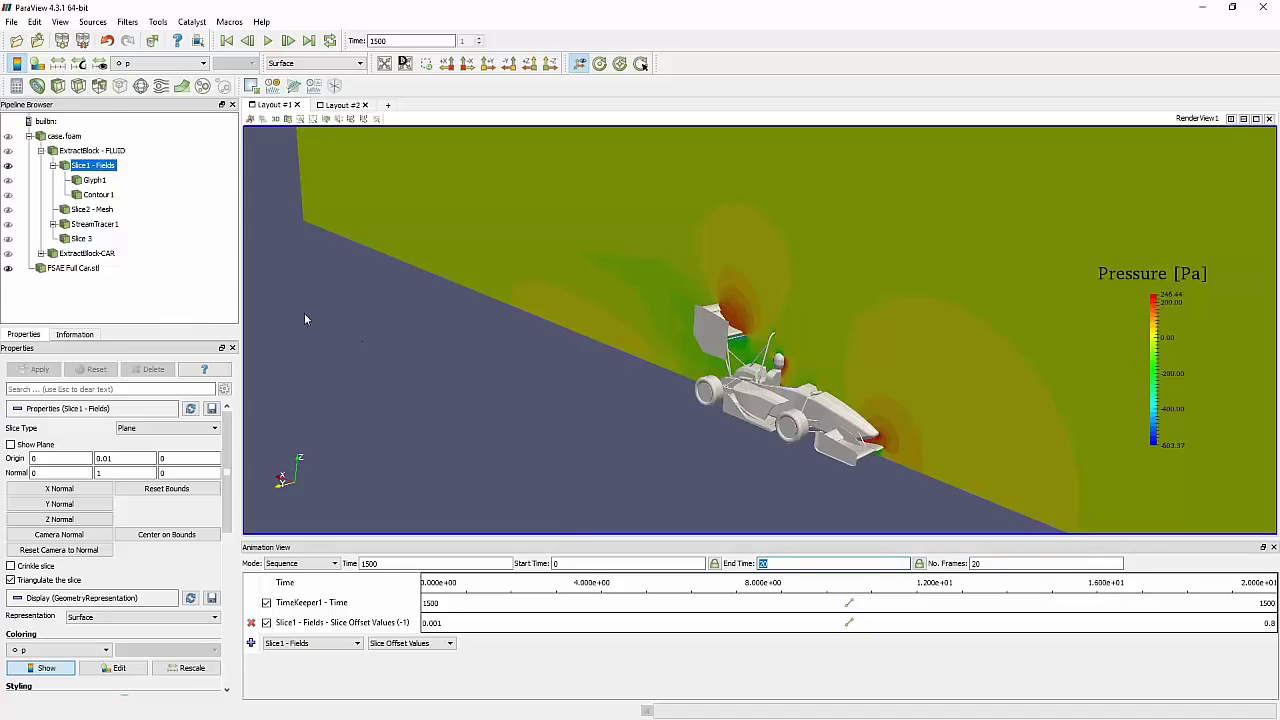
# Start an animation export and set its frame rate to 2 fps
pyautogui.click(12, 22)
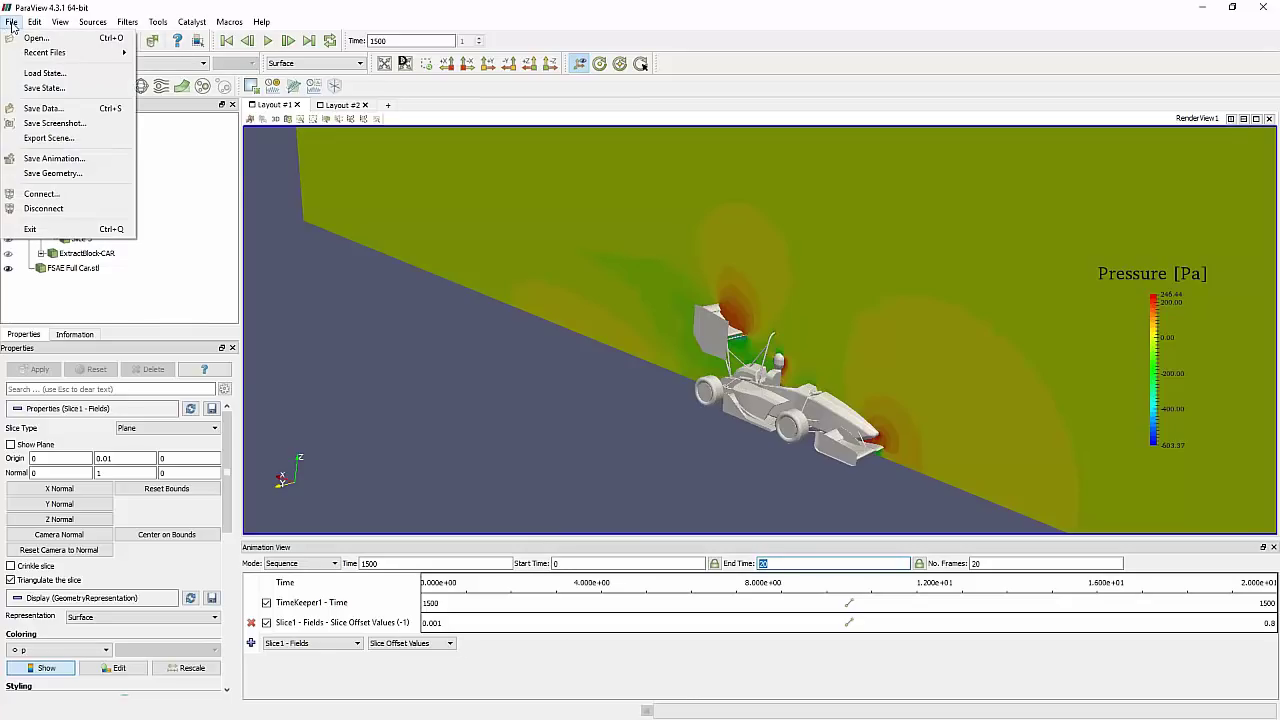
pyautogui.click(75, 167)
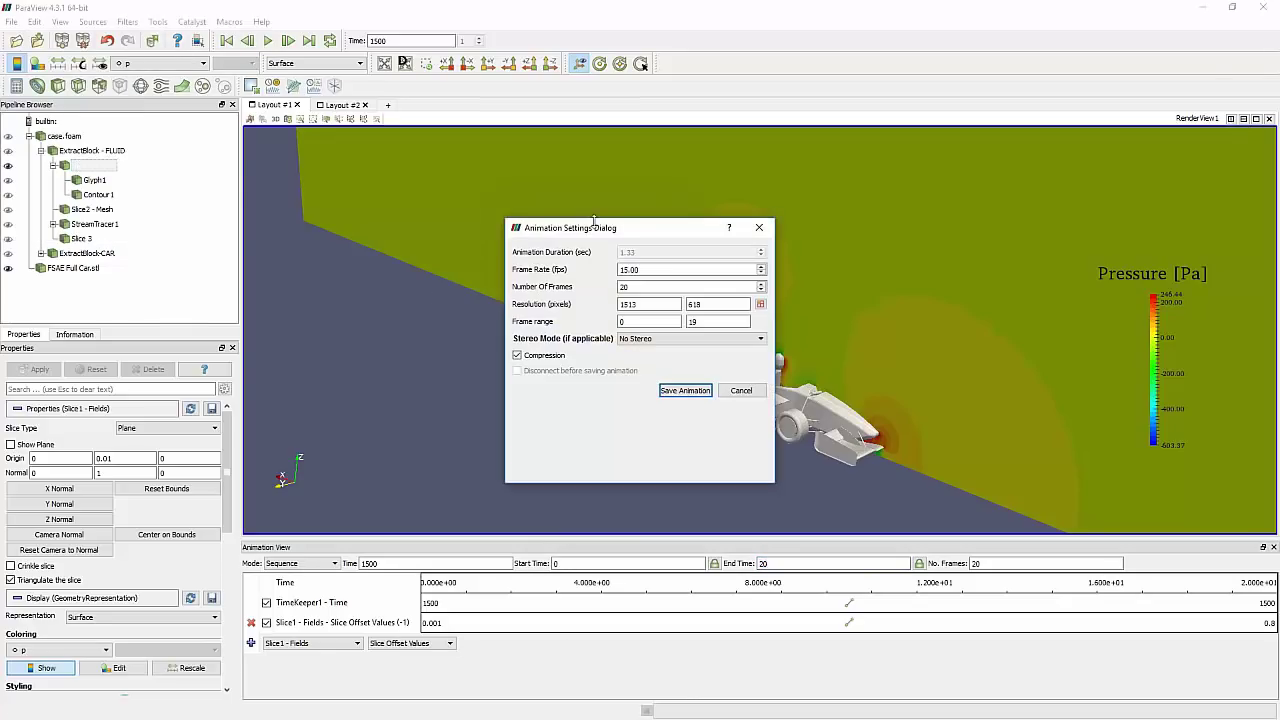
pyautogui.moveTo(596, 231); pyautogui.dragTo(598, 245)
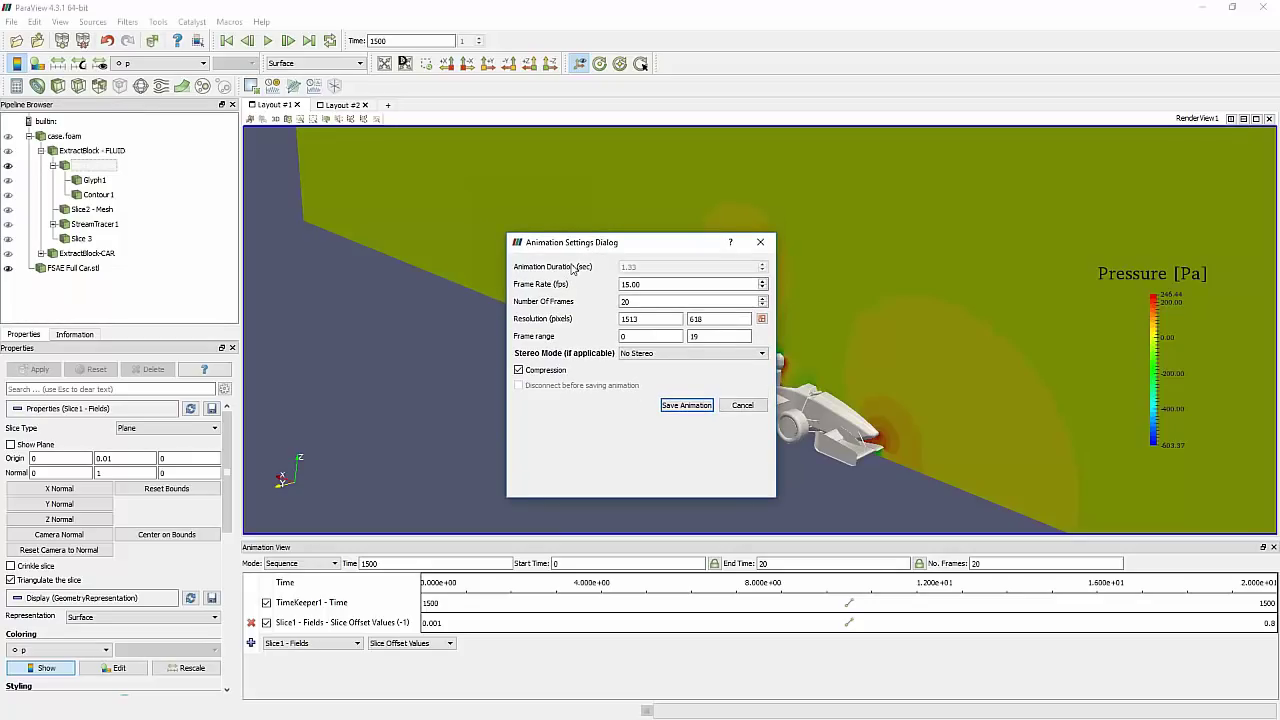
pyautogui.press('Tab')
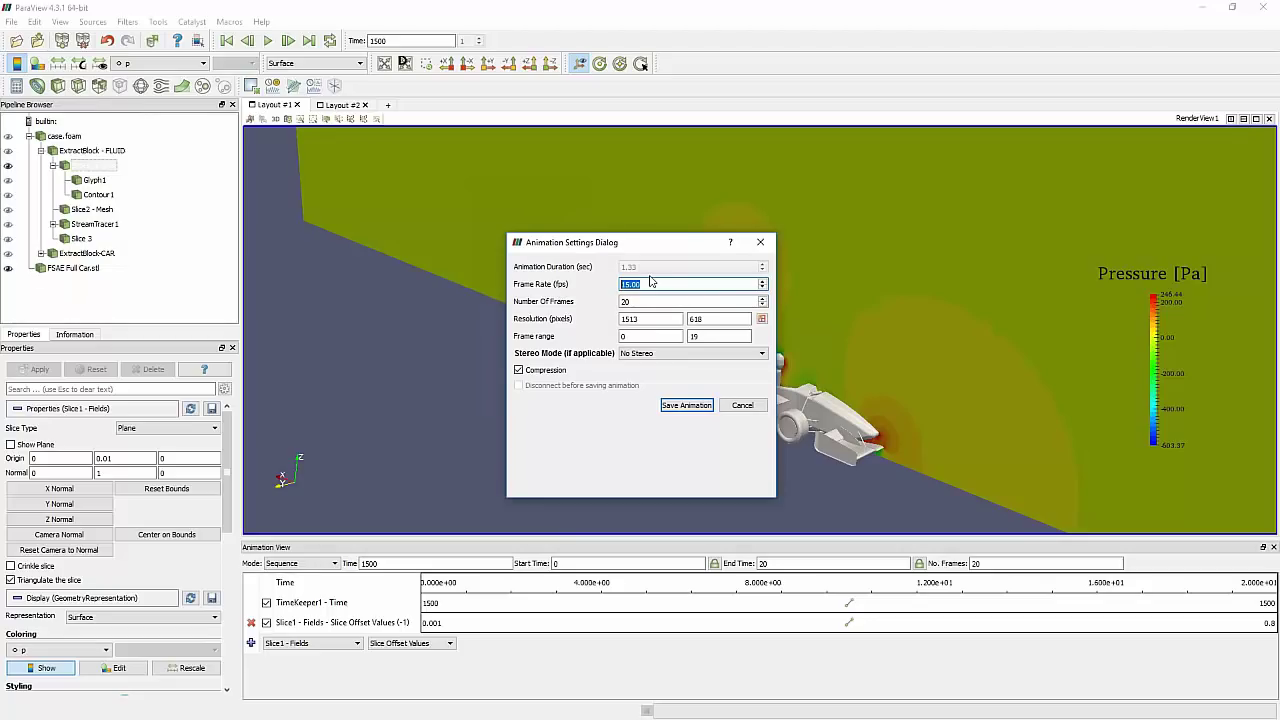
pyautogui.write('2')
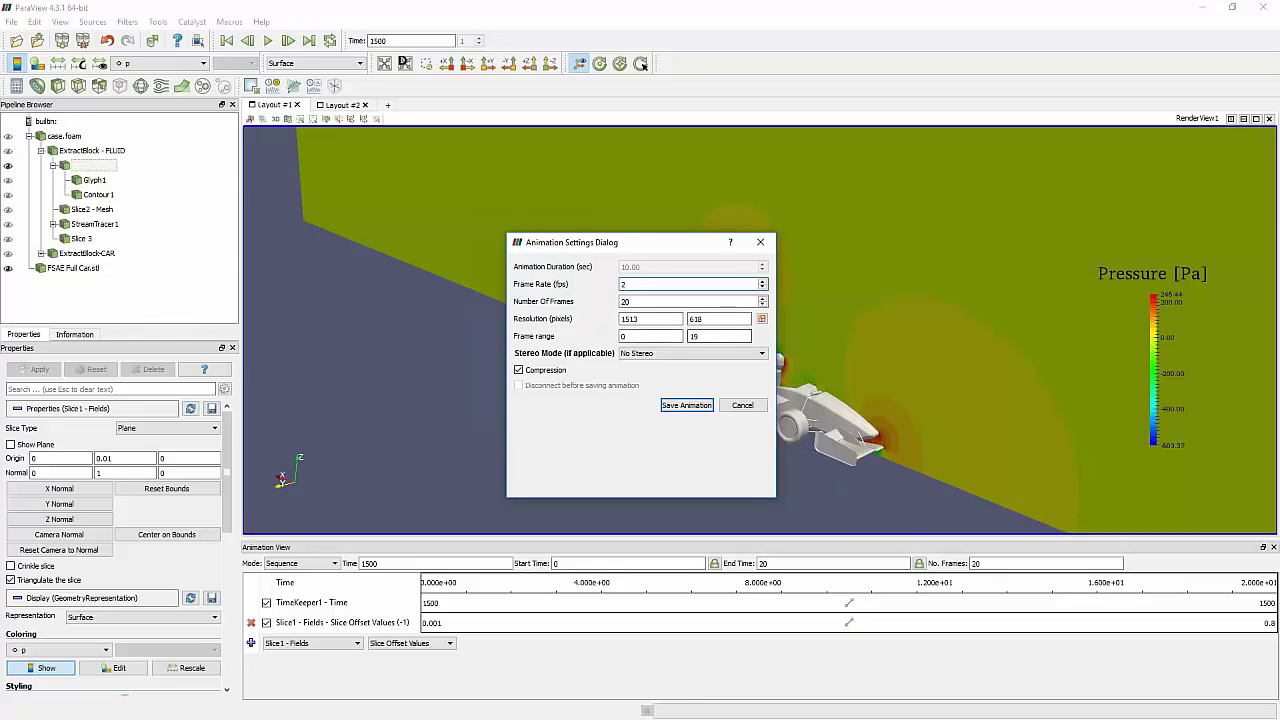
# Proceed to the animation file settings, choose AVI files (*.avi) as the file type, and cancel the export
pyautogui.click(678, 408)
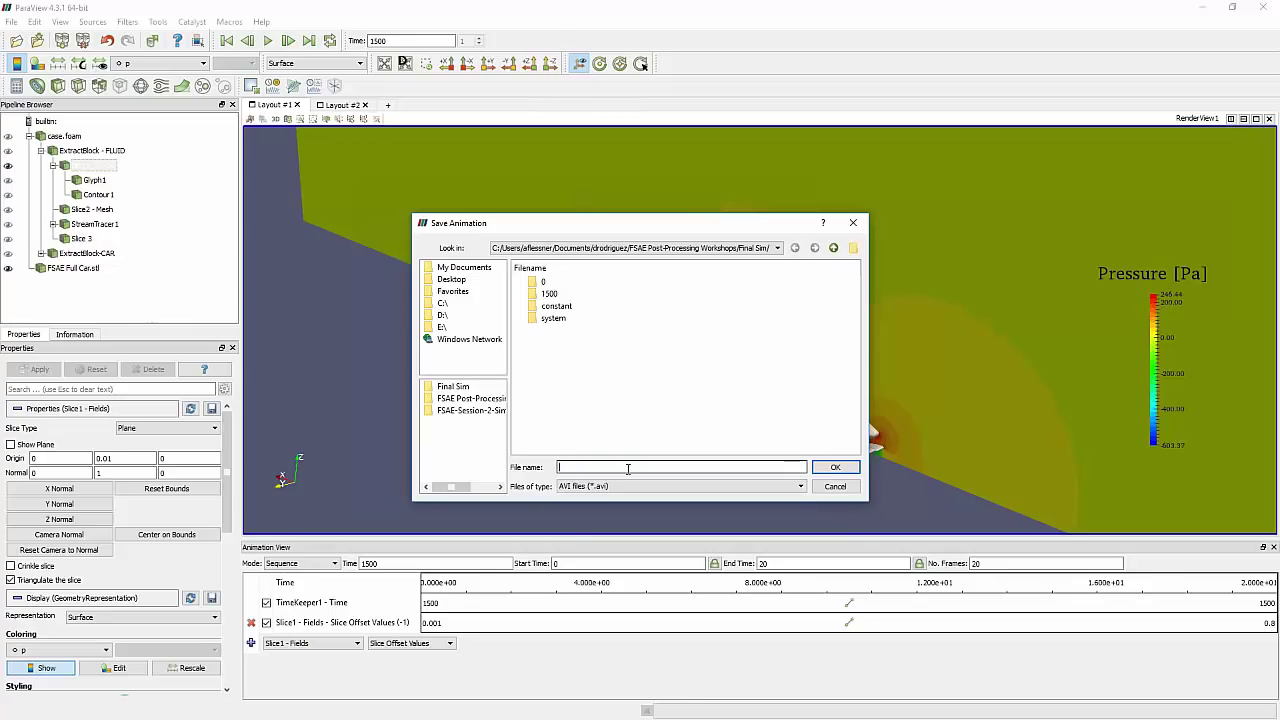
pyautogui.click(597, 487)
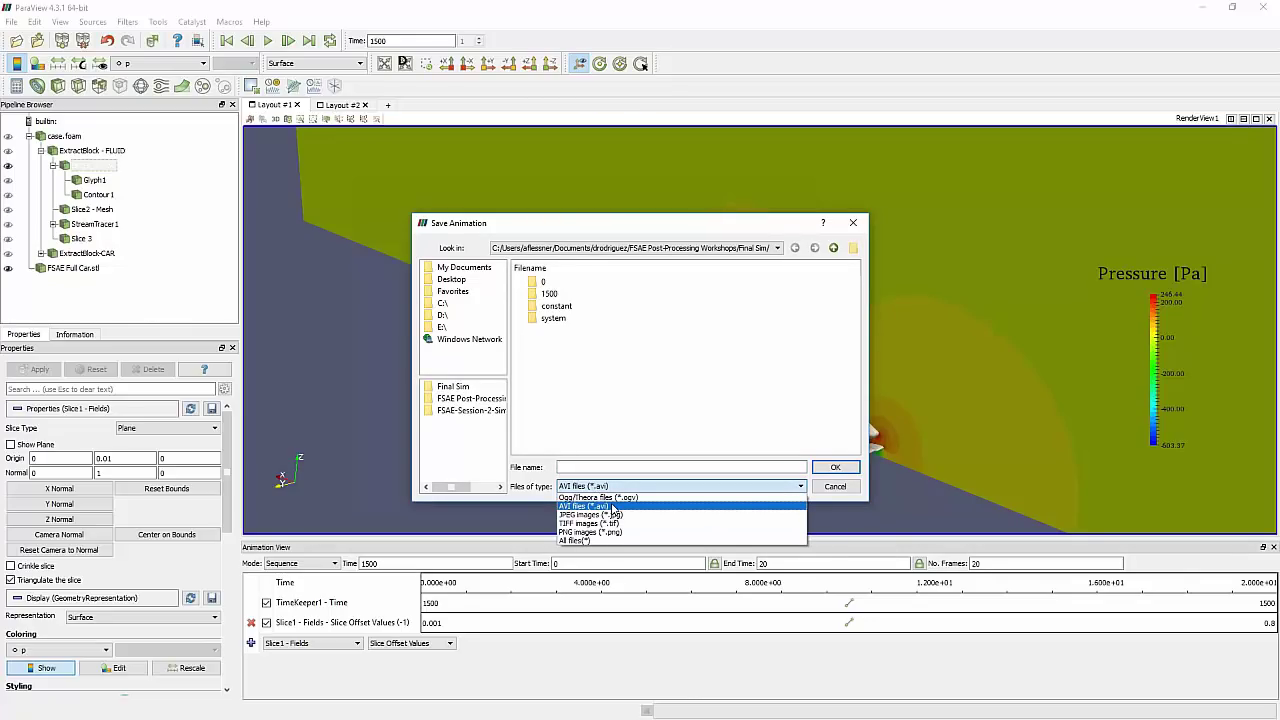
pyautogui.click(620, 507)
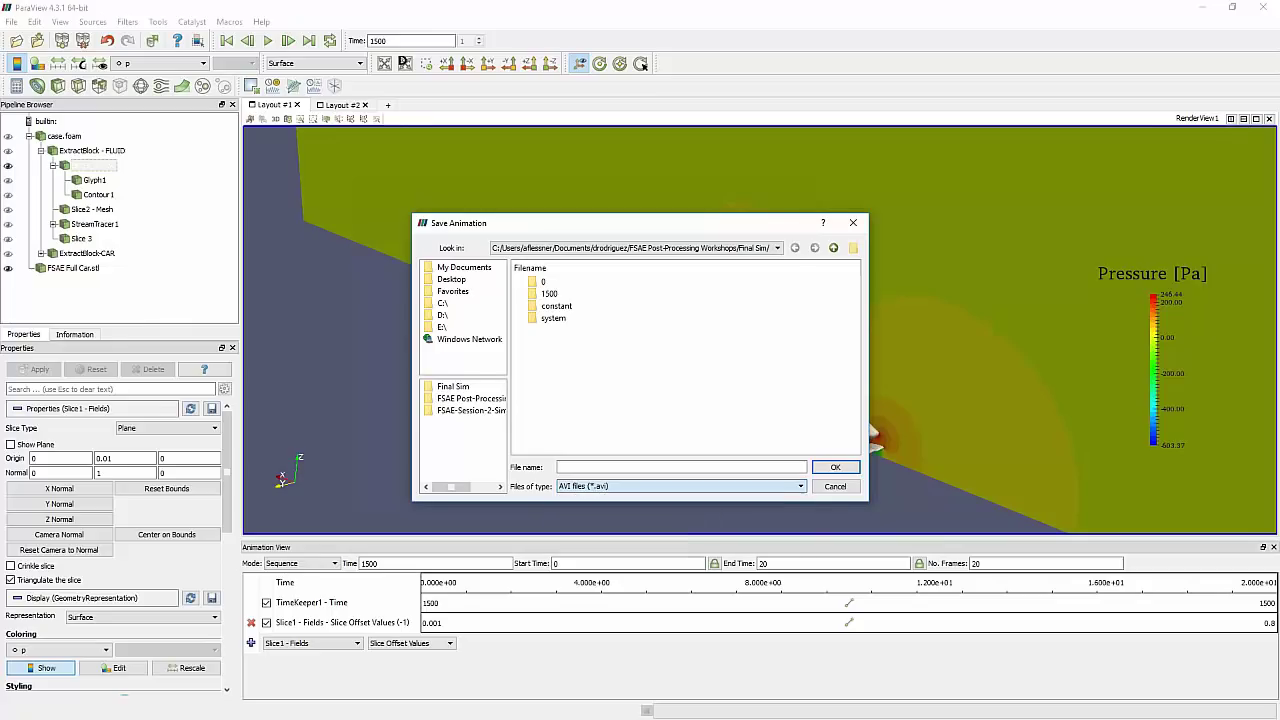
pyautogui.moveTo(695, 184); pyautogui.dragTo(690, 169)
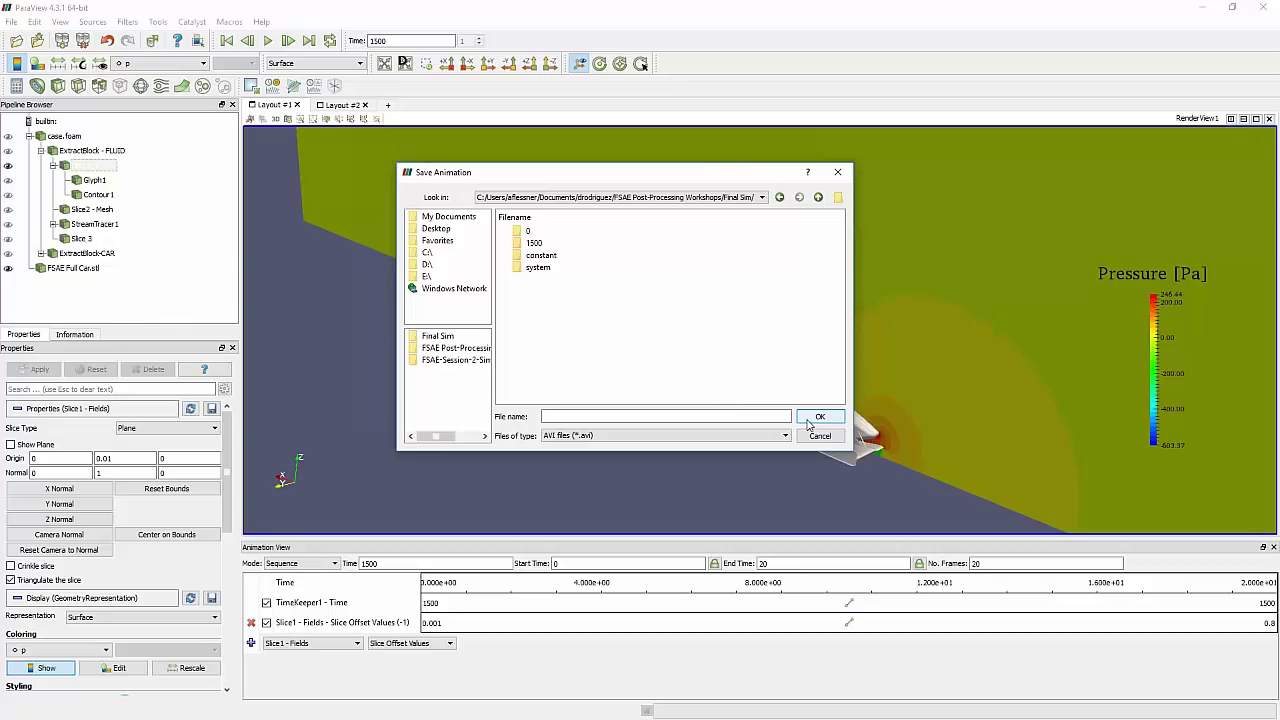
pyautogui.moveTo(728, 177); pyautogui.dragTo(715, 248)
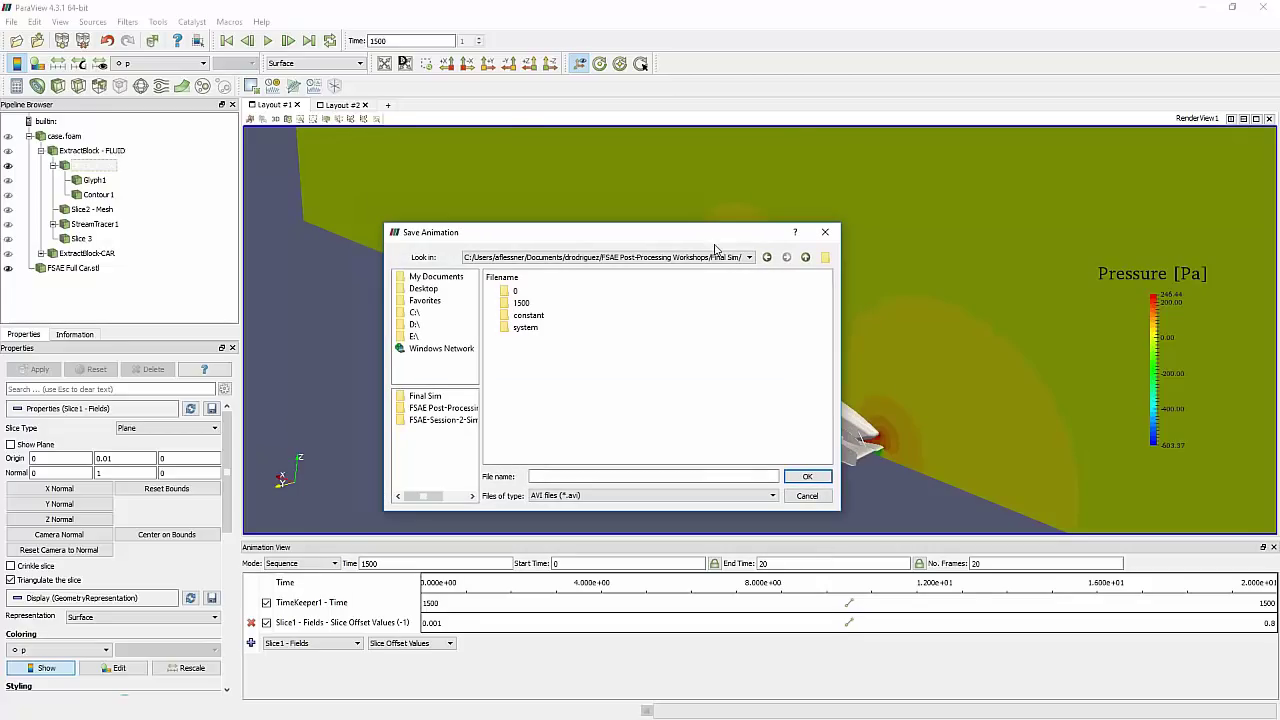
pyautogui.click(796, 493)
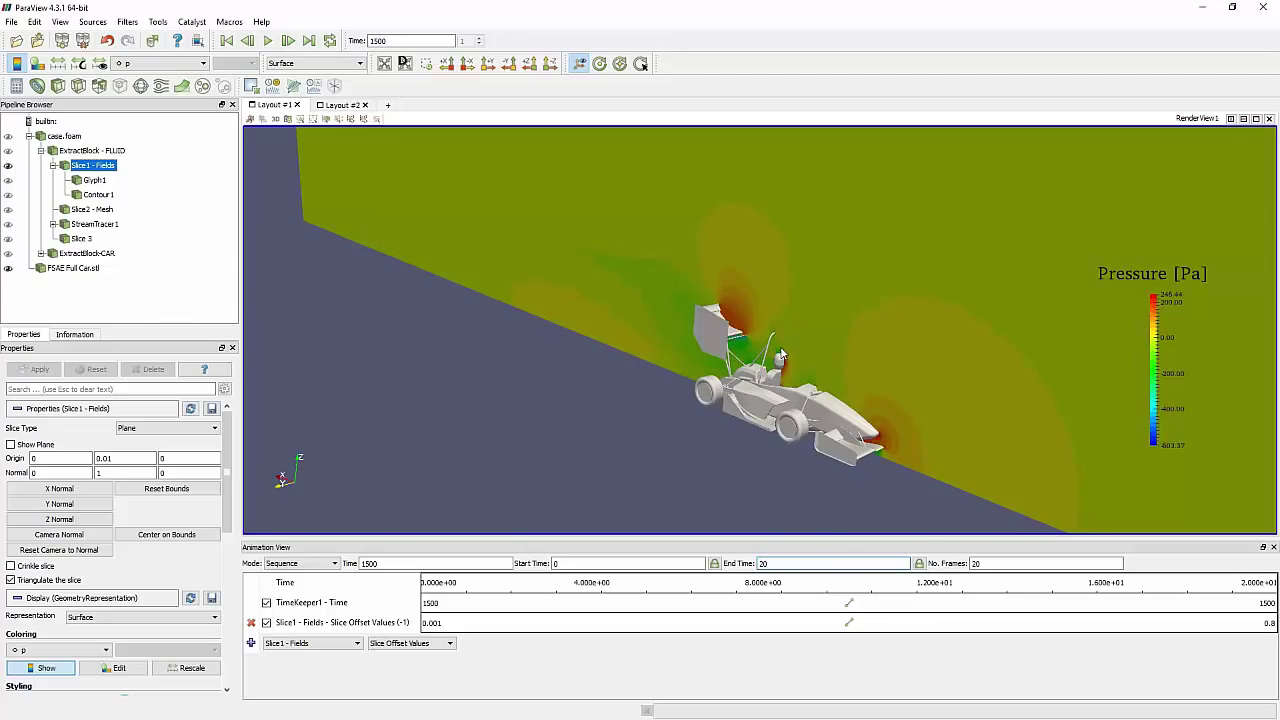
# Close the Animation View to give the render view the full area
pyautogui.click(790, 563)
pyautogui.press('F2')
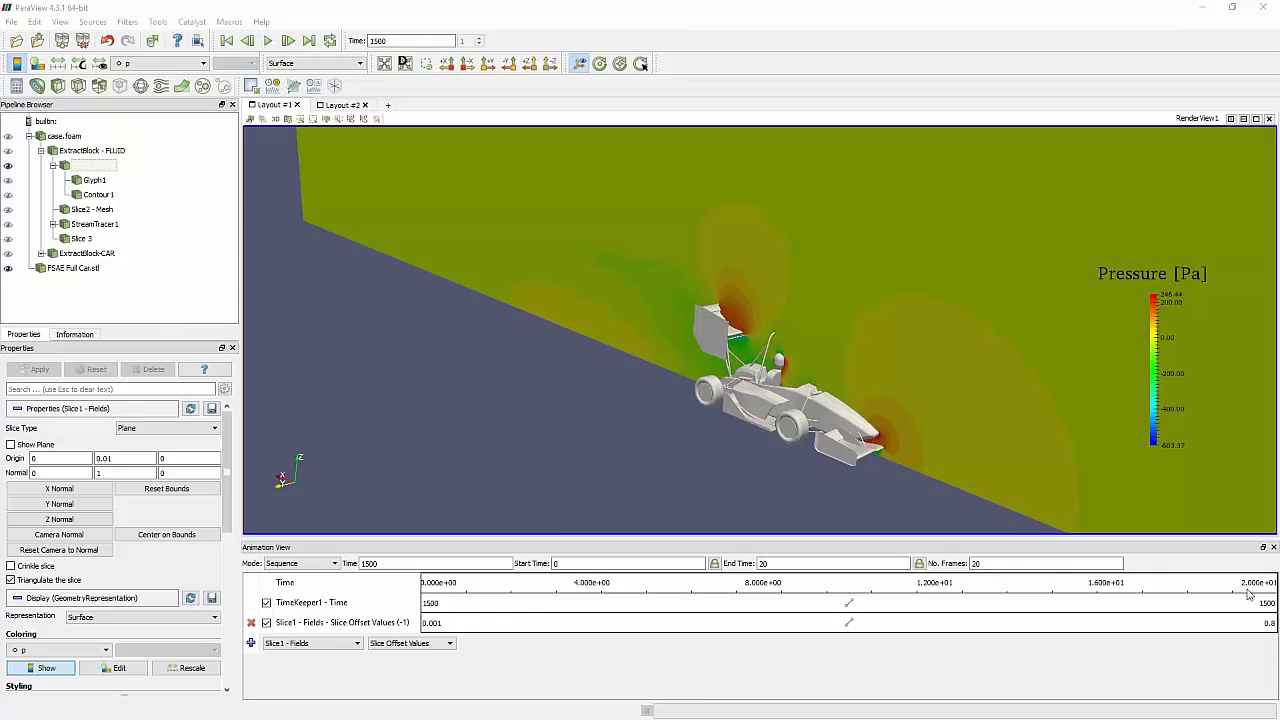
pyautogui.click(1262, 547)
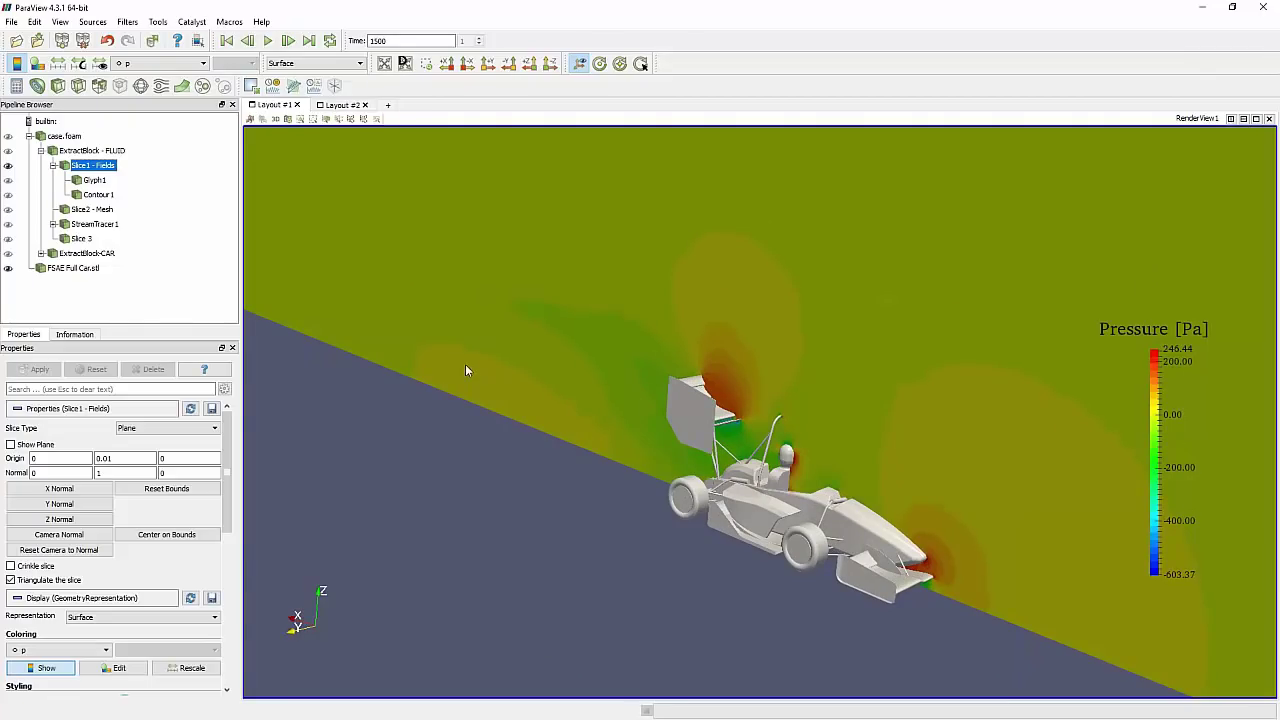
# Hide the Slice1 - Fields pressure slice and show the StreamTracer1 streamlines around the car
pyautogui.scroll(-3, 746, 501)
pyautogui.moveTo(785, 402); pyautogui.dragTo(593, 351)
pyautogui.moveTo(464, 327); pyautogui.dragTo(366, 306)
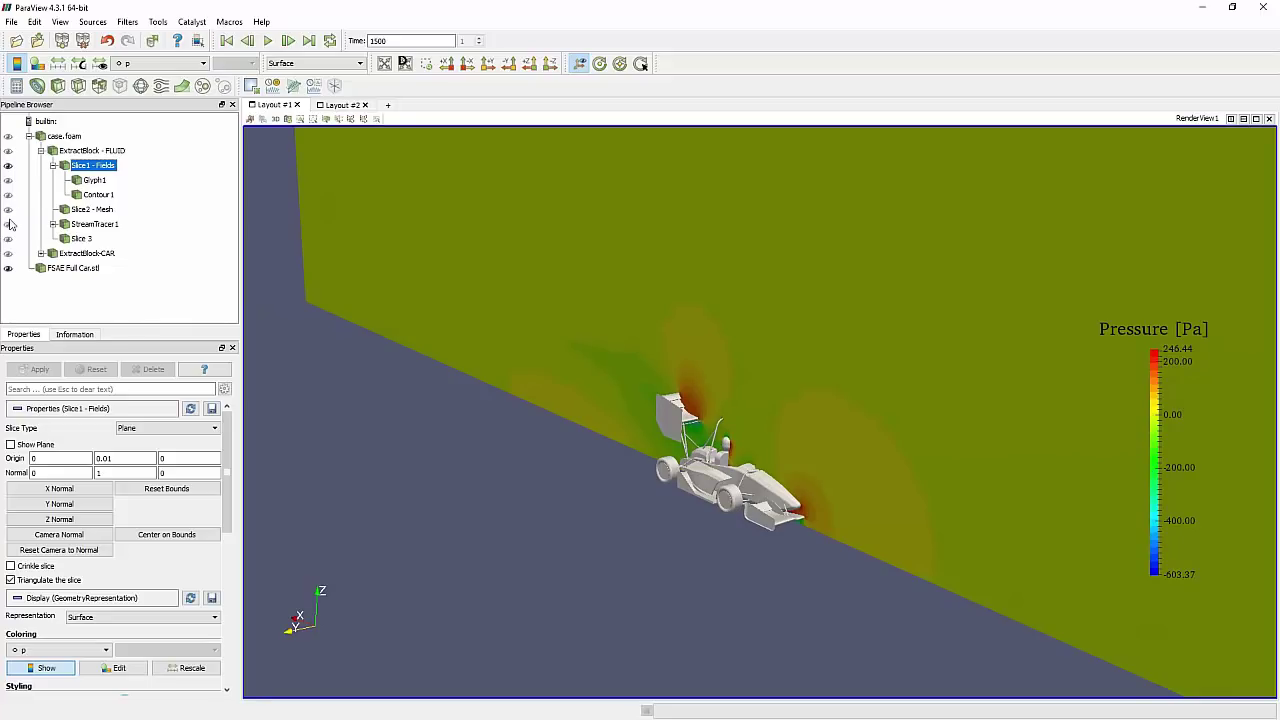
pyautogui.click(8, 167)
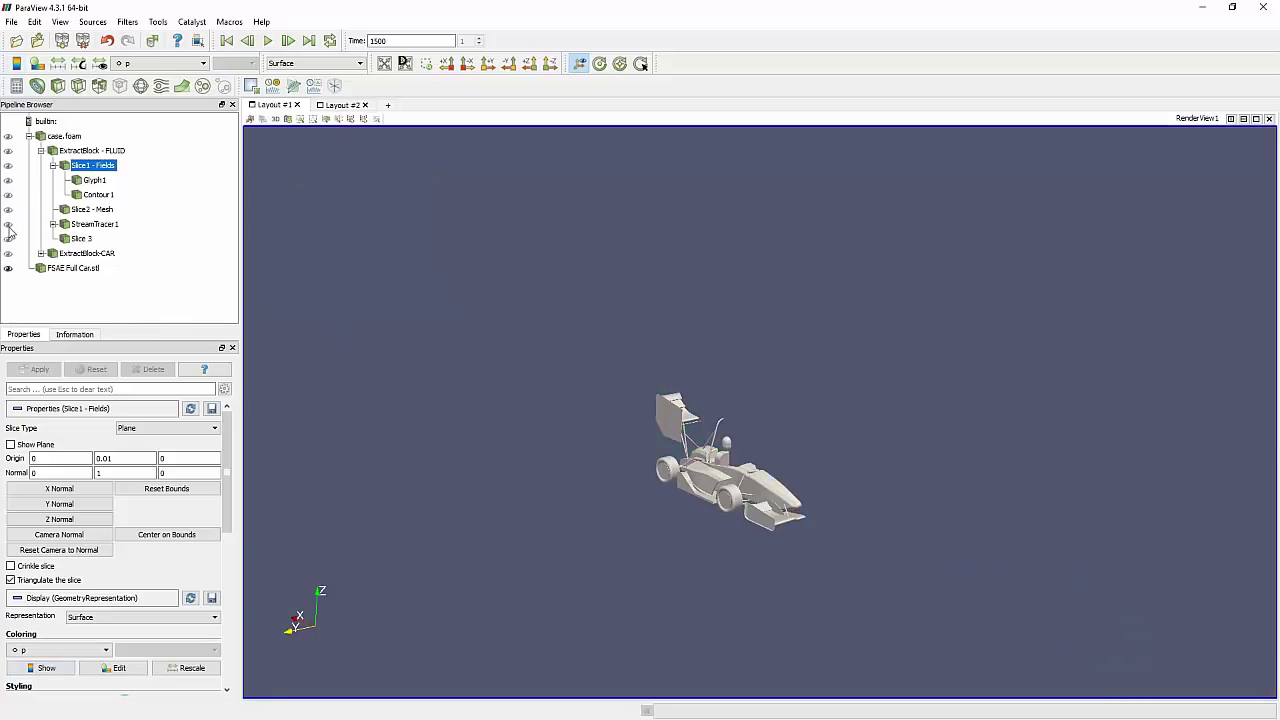
pyautogui.click(8, 224)
pyautogui.moveTo(784, 444); pyautogui.dragTo(745, 520)
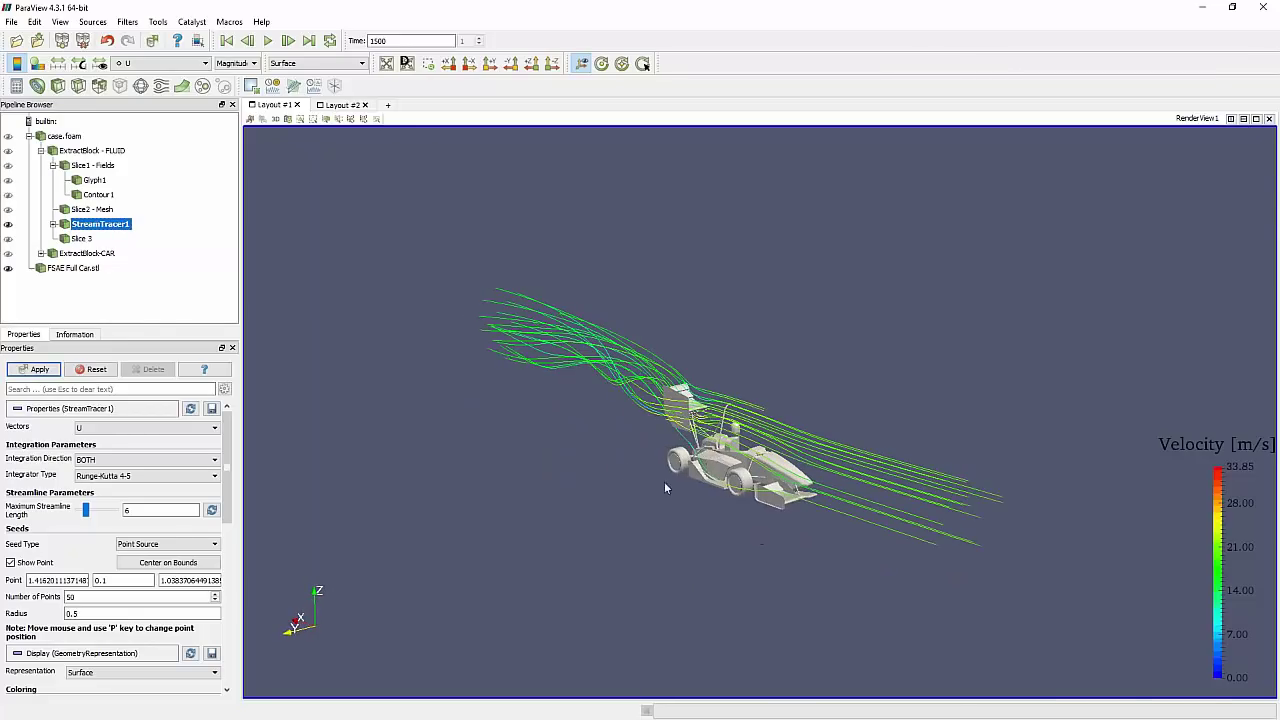
pyautogui.scroll(2, 680, 531)
pyautogui.scroll(2, 680, 531)
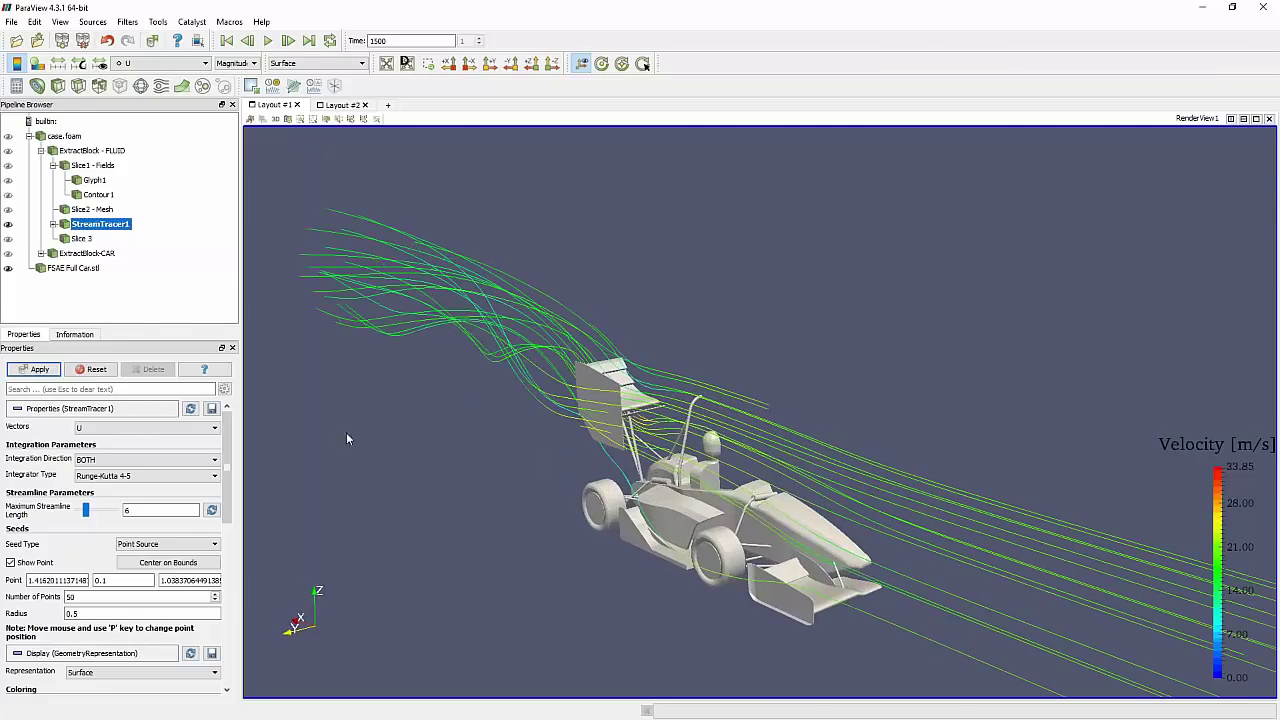
pyautogui.moveTo(346, 438); pyautogui.dragTo(833, 388)
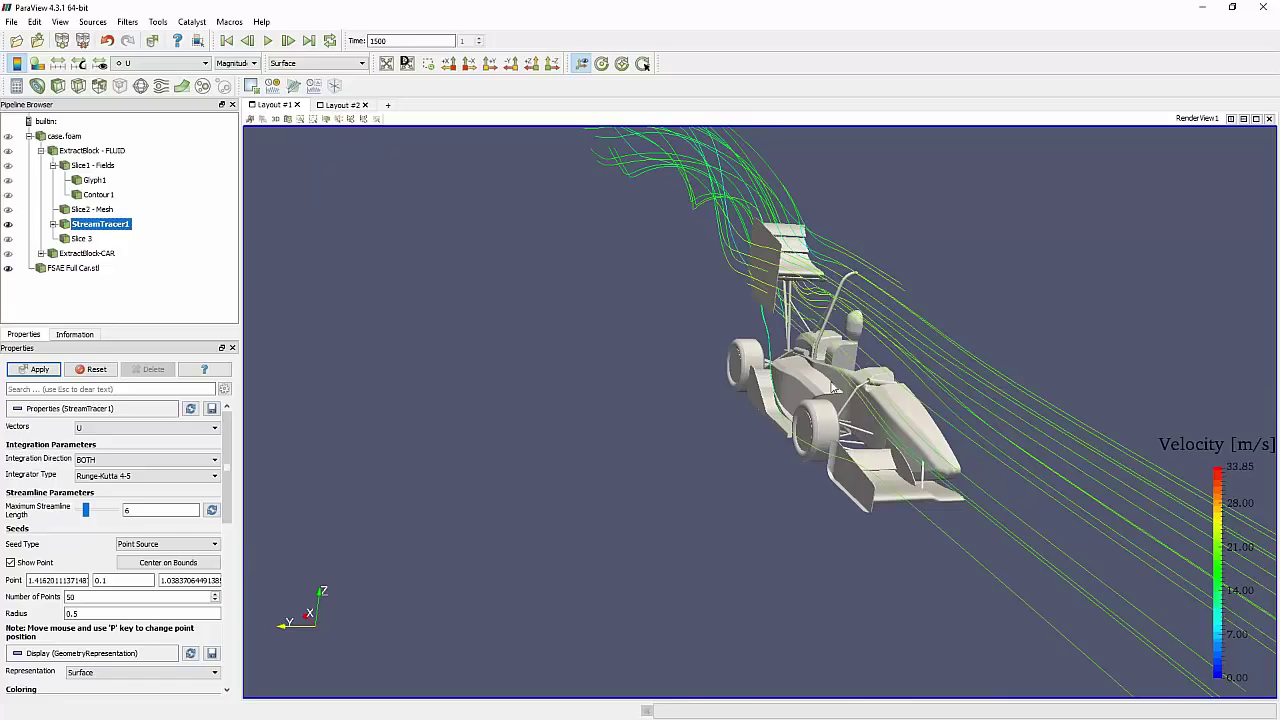
pyautogui.moveTo(833, 388); pyautogui.dragTo(805, 398)
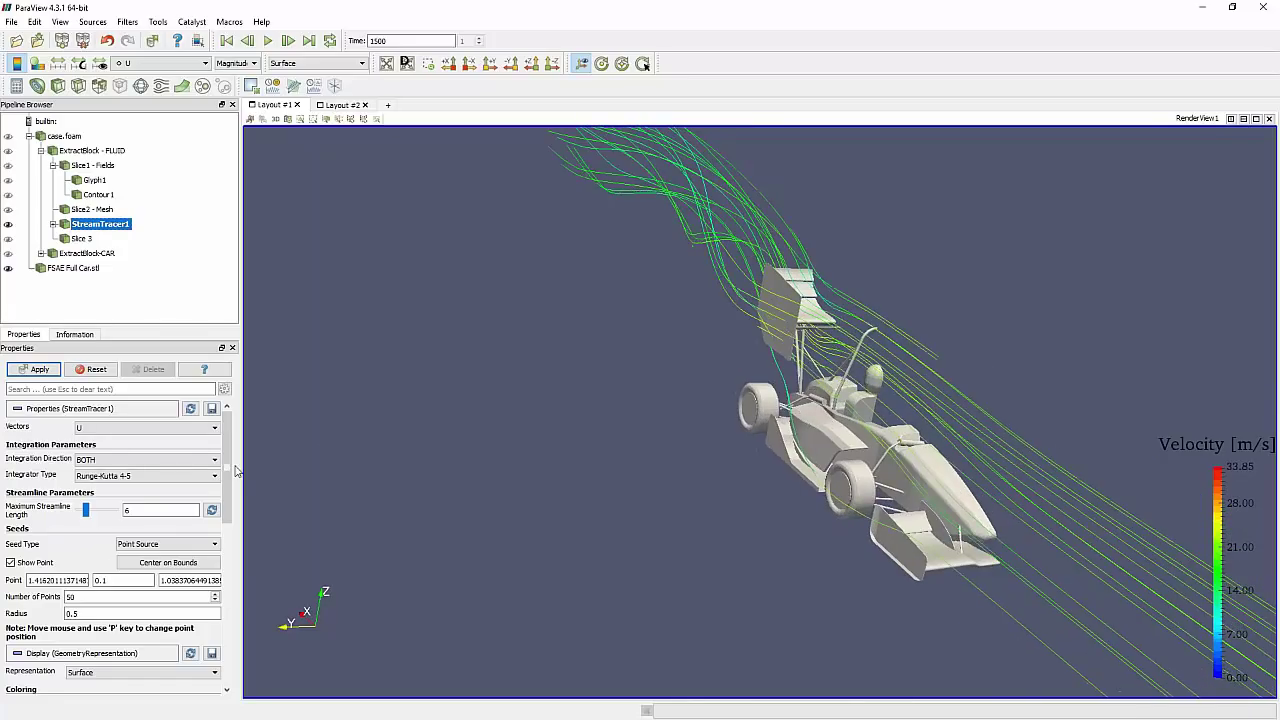
# Check ExtractBlock - FLUID as the streamline source, and examine StreamTracer1's integration and seed settings and its streamlines
pyautogui.click(80, 151)
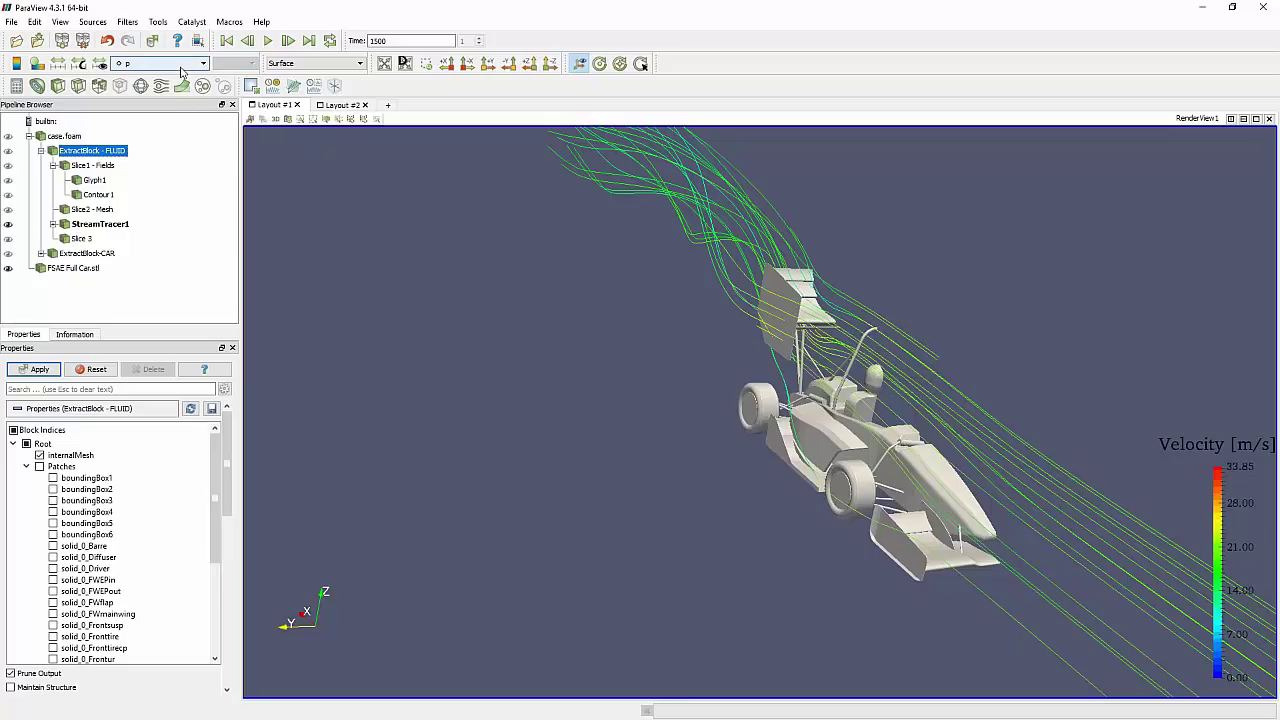
pyautogui.click(101, 224)
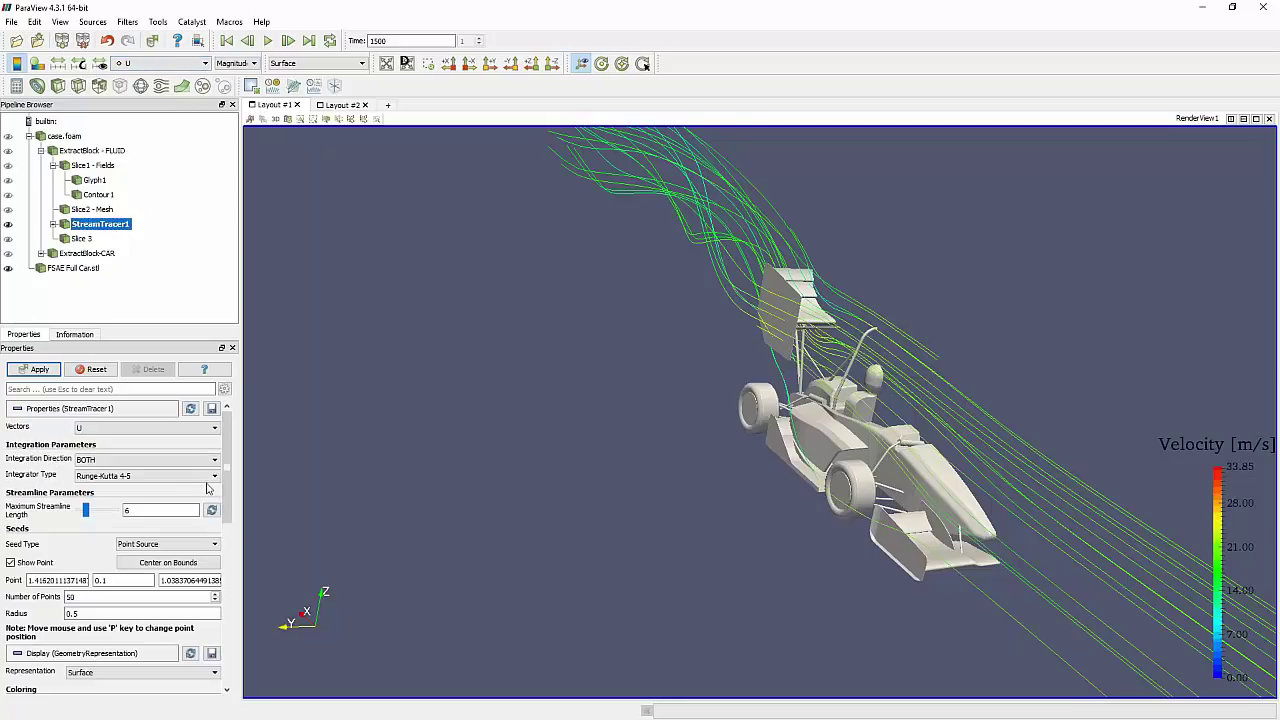
pyautogui.moveTo(227, 467); pyautogui.dragTo(227, 450)
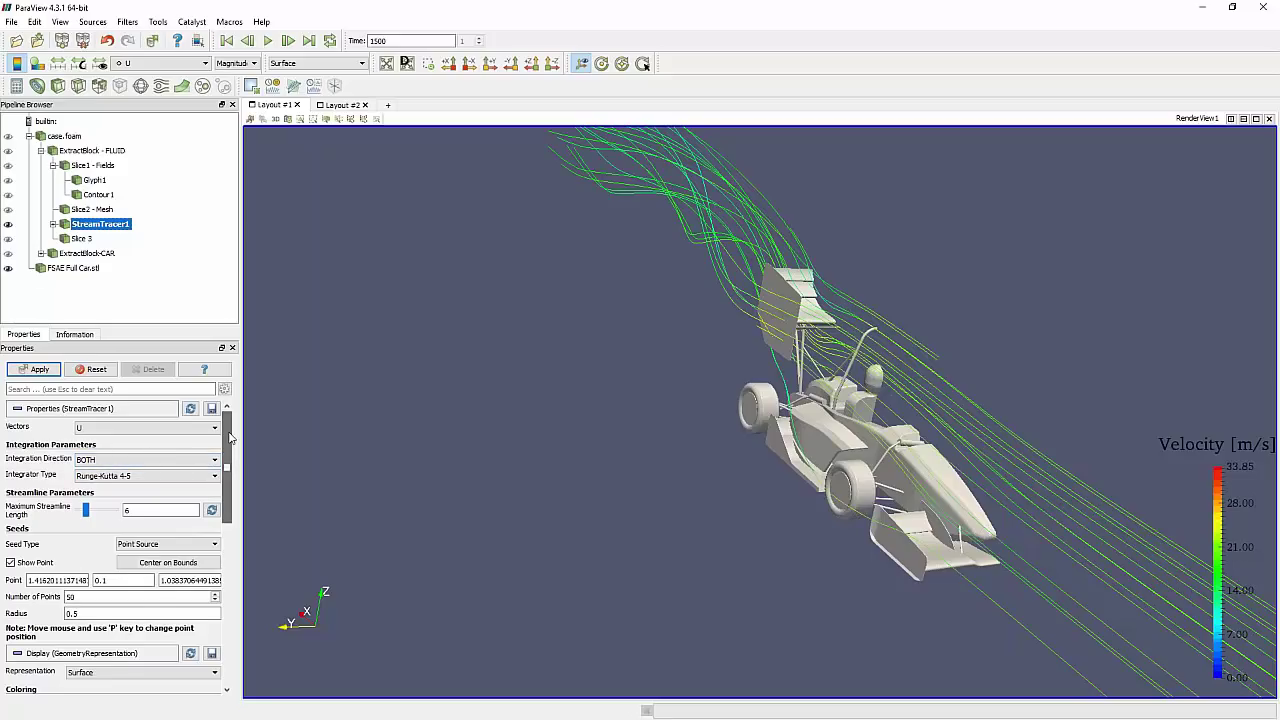
pyautogui.scroll(-1, 205, 520)
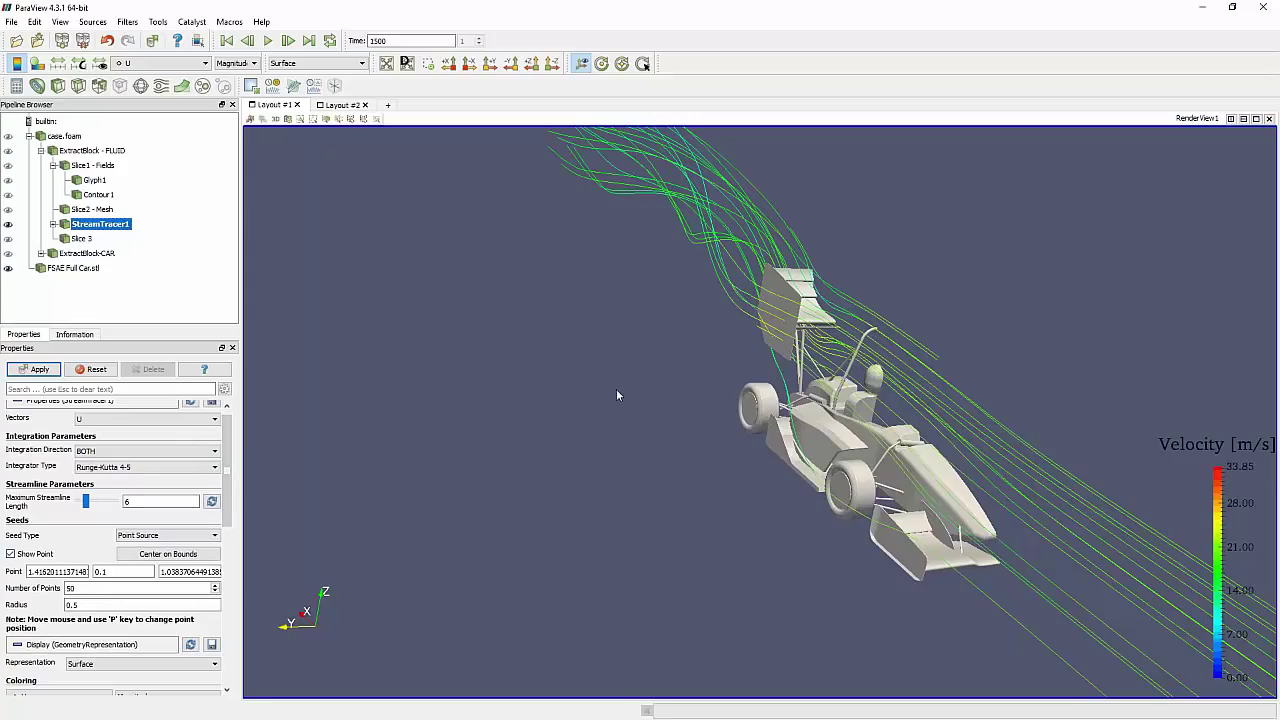
pyautogui.moveTo(607, 398); pyautogui.dragTo(455, 538)
pyautogui.moveTo(455, 538); pyautogui.dragTo(634, 392, button='middle')
pyautogui.moveTo(392, 299); pyautogui.dragTo(551, 460)
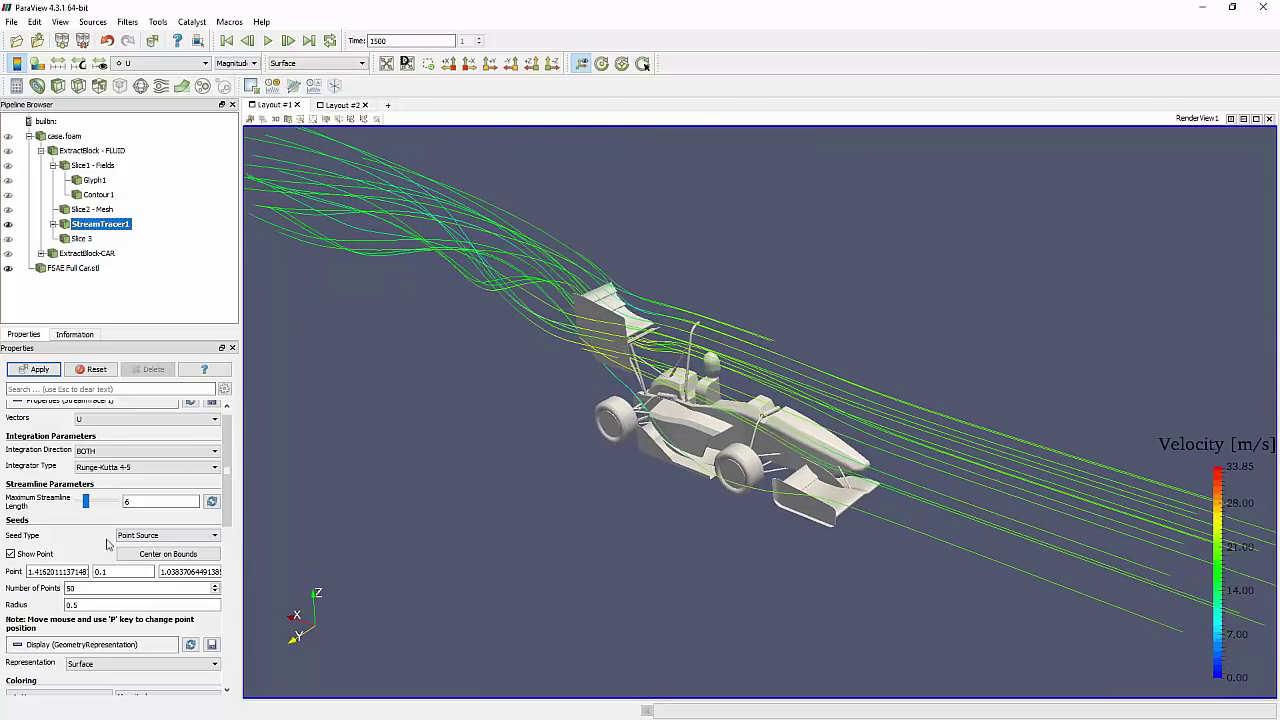
# Turn off the seed point display for StreamTracer1 and review the point coordinates, number of points and radius
pyautogui.click(40, 556)
pyautogui.click(28, 558)
pyautogui.doubleClick(58, 572)
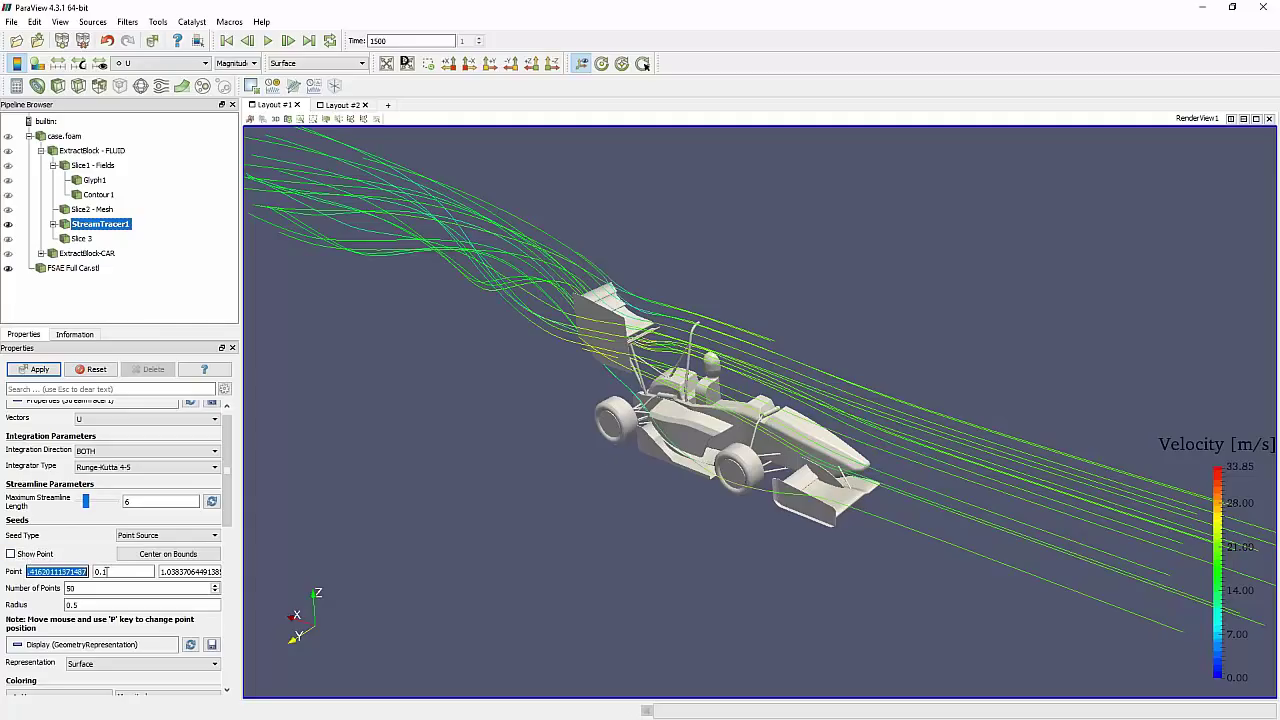
pyautogui.click(125, 572)
pyautogui.moveTo(161, 572); pyautogui.dragTo(185, 570)
pyautogui.press('Tab')
pyautogui.press('Tab')
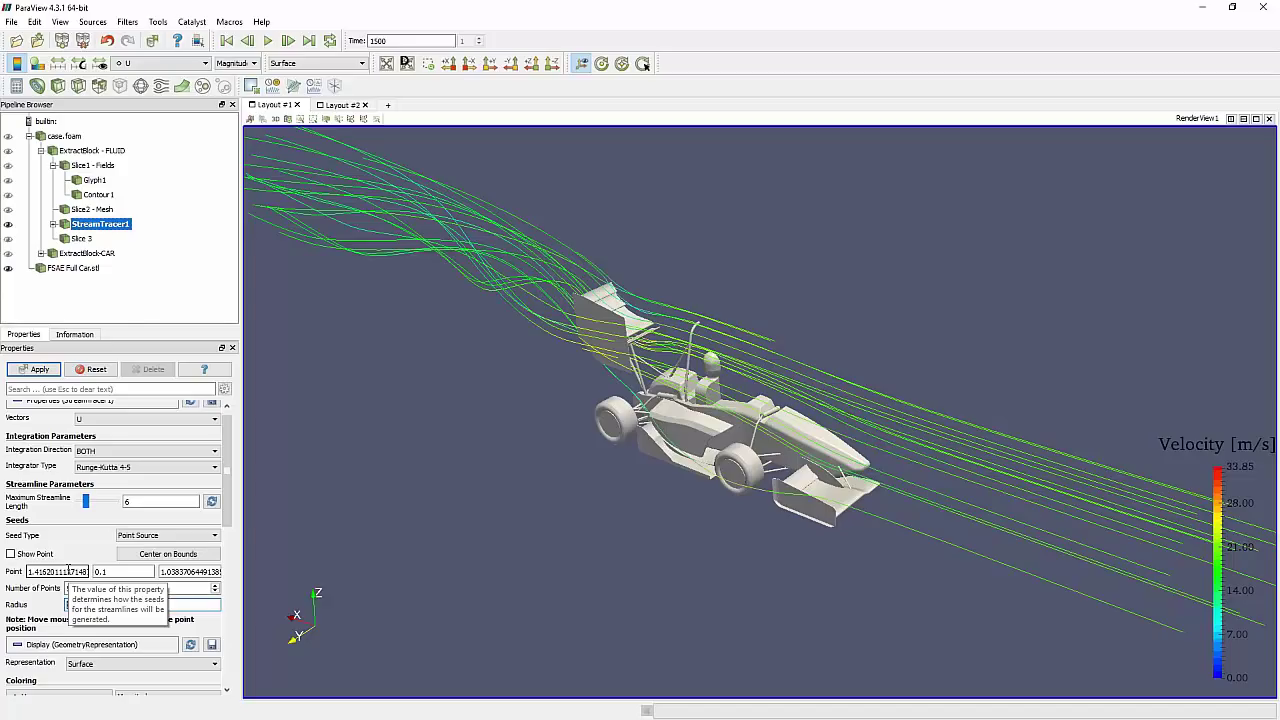
# Examine StreamTracer1's number of seed points, radius and integration direction against the streamlines around the car
pyautogui.doubleClick(70, 588)
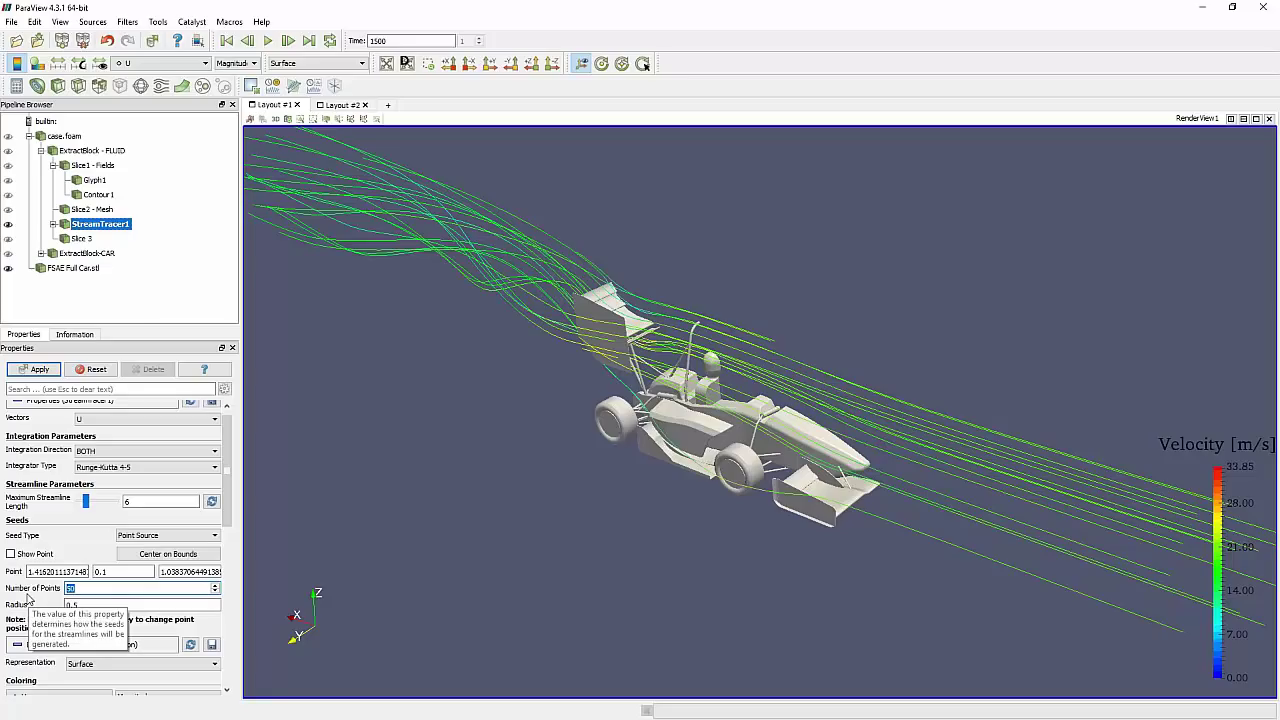
pyautogui.moveTo(569, 486)
pyautogui.mouseDown()
pyautogui.moveTo(481, 503)
pyautogui.moveTo(565, 478)
pyautogui.mouseUp()
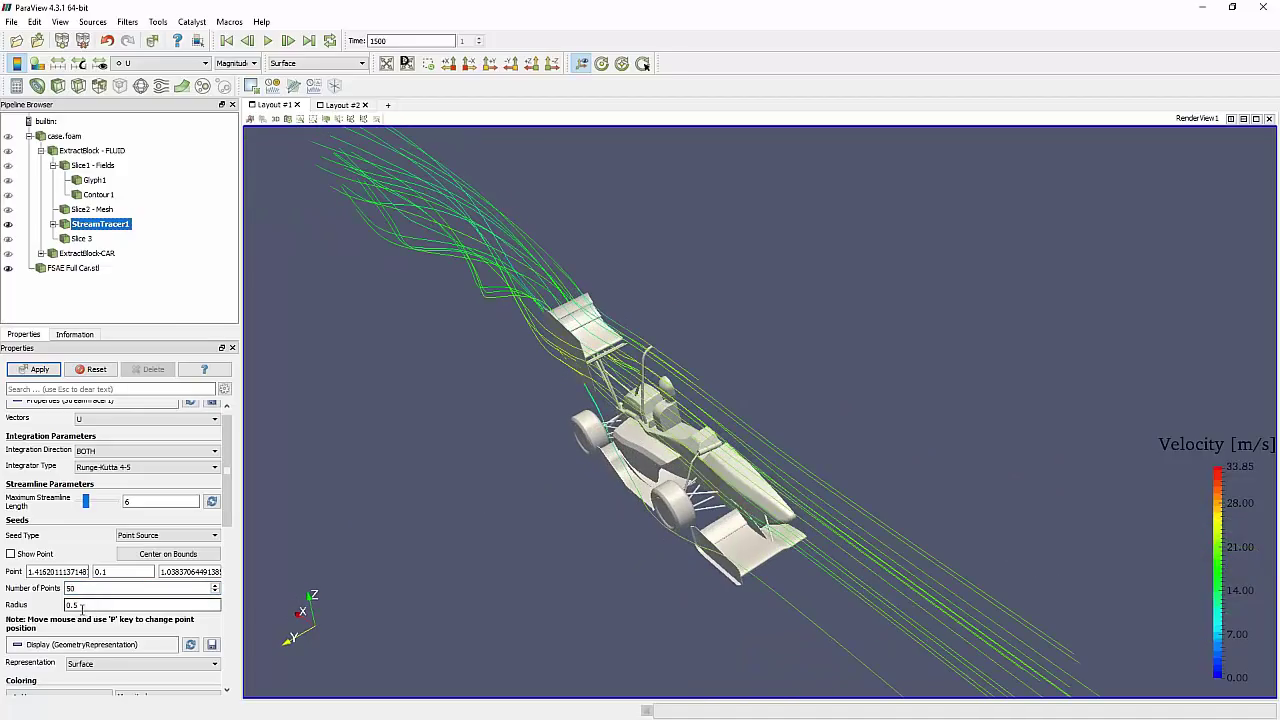
pyautogui.moveTo(485, 460); pyautogui.dragTo(316, 481)
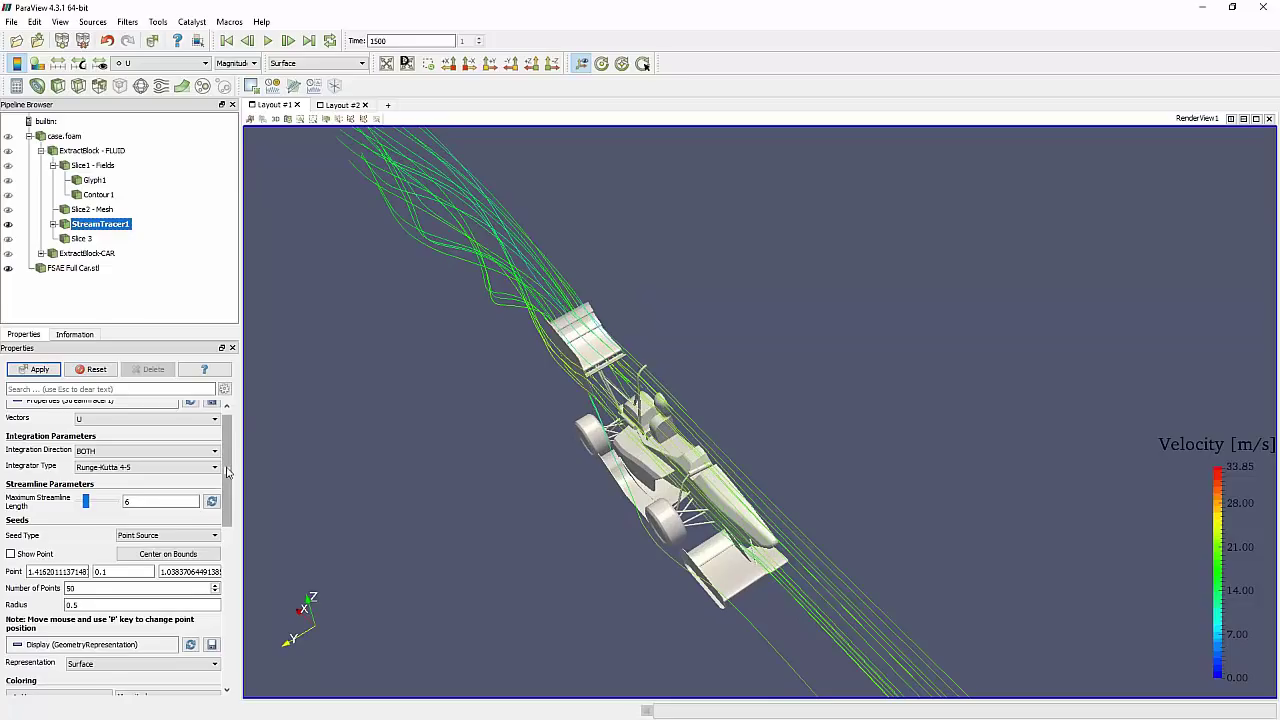
pyautogui.scroll(1, 227, 471)
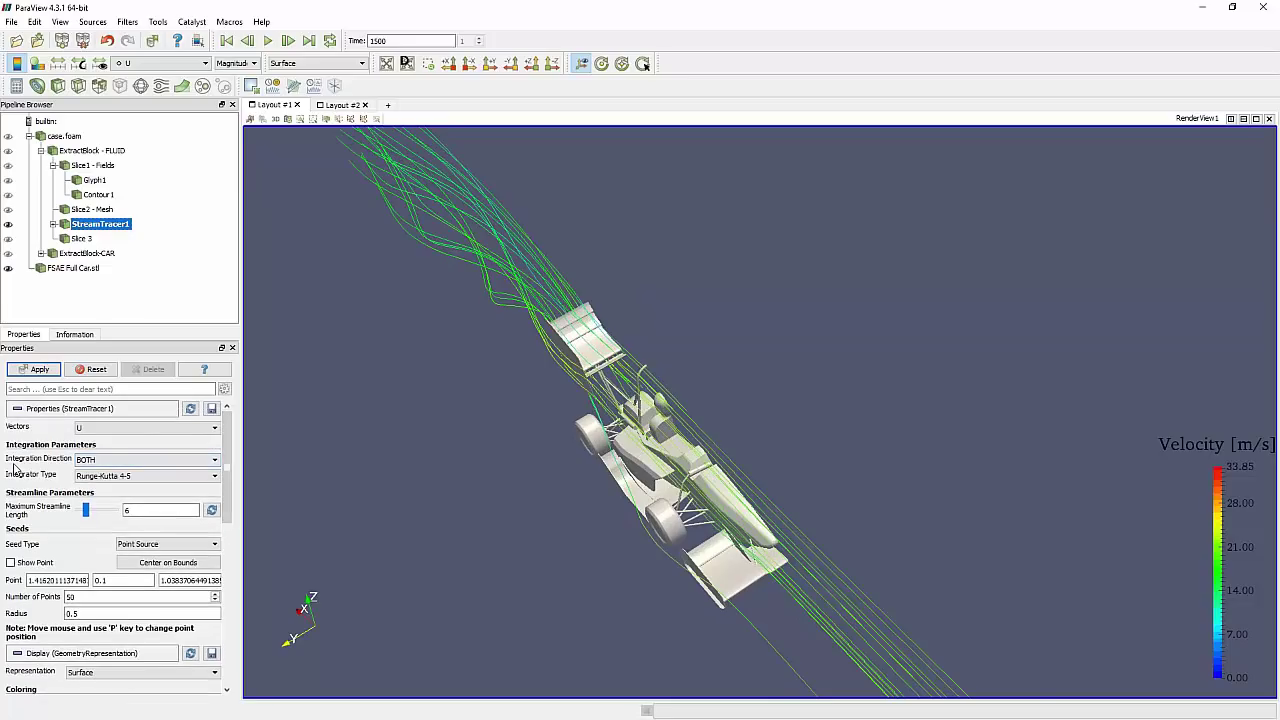
pyautogui.moveTo(363, 500); pyautogui.dragTo(536, 575)
pyautogui.moveTo(701, 502); pyautogui.dragTo(693, 430)
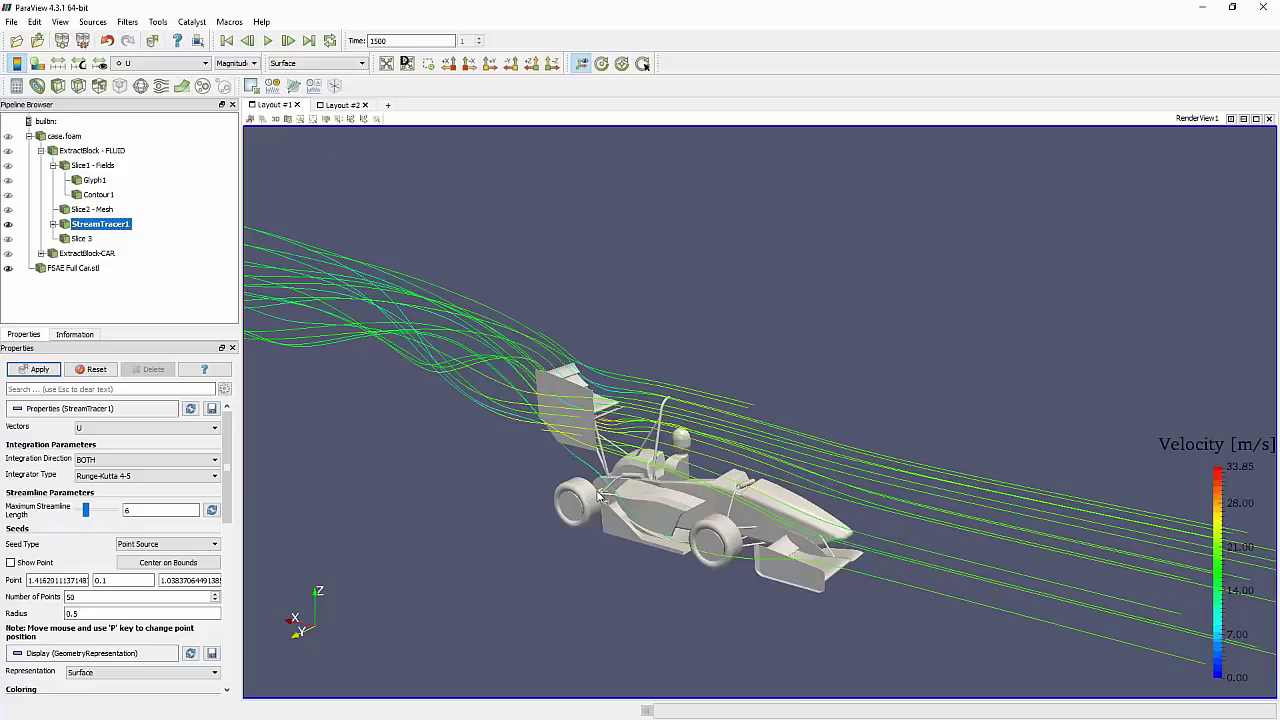
pyautogui.moveTo(600, 496); pyautogui.dragTo(733, 416)
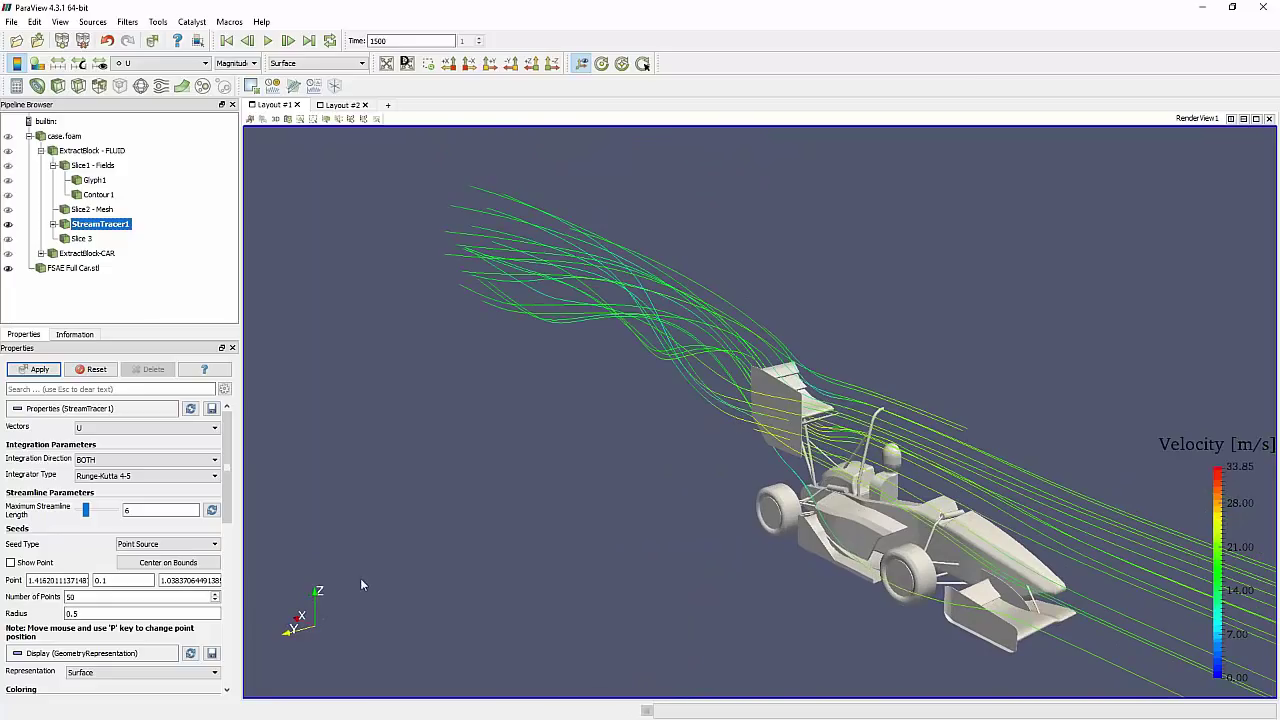
# Examine StreamTracer1's maximum streamline length and how far the streamlines extend ahead of and behind the car
pyautogui.doubleClick(123, 509)
pyautogui.moveTo(616, 516)
pyautogui.mouseDown()
pyautogui.moveTo(570, 555)
pyautogui.moveTo(544, 544)
pyautogui.moveTo(600, 512)
pyautogui.mouseUp()
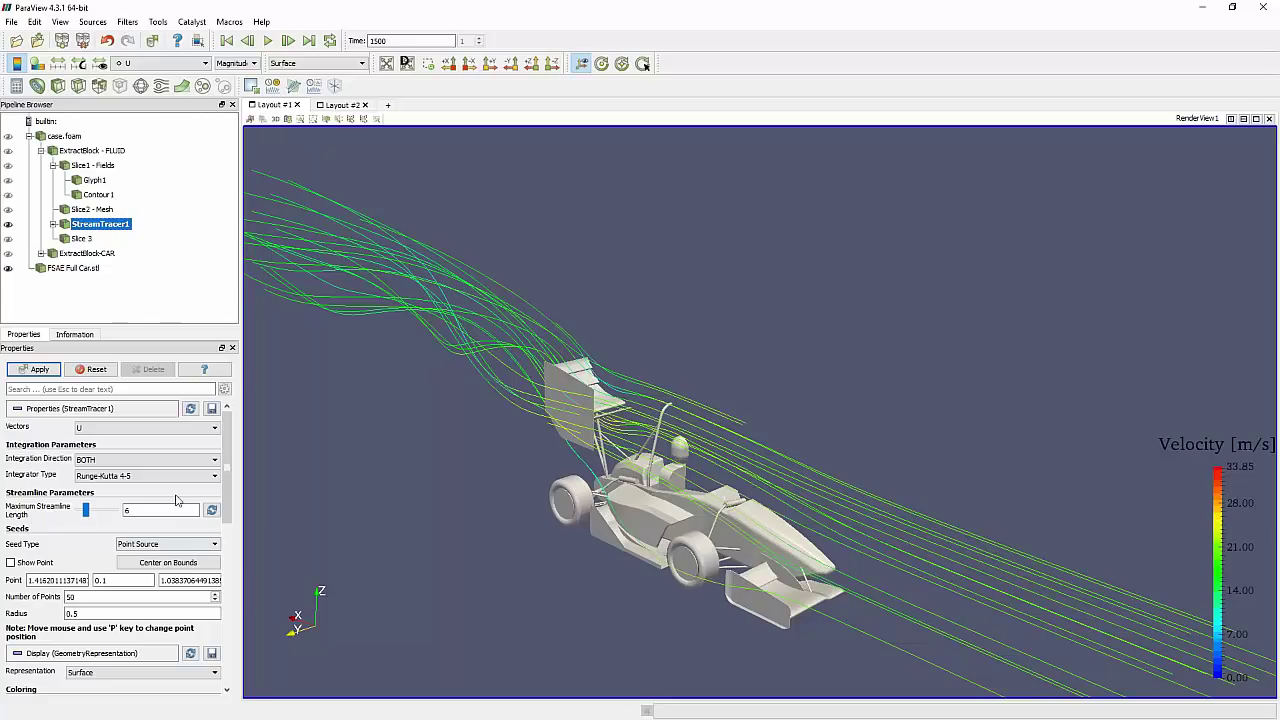
pyautogui.click(145, 509)
pyautogui.scroll(-4, 519, 362)
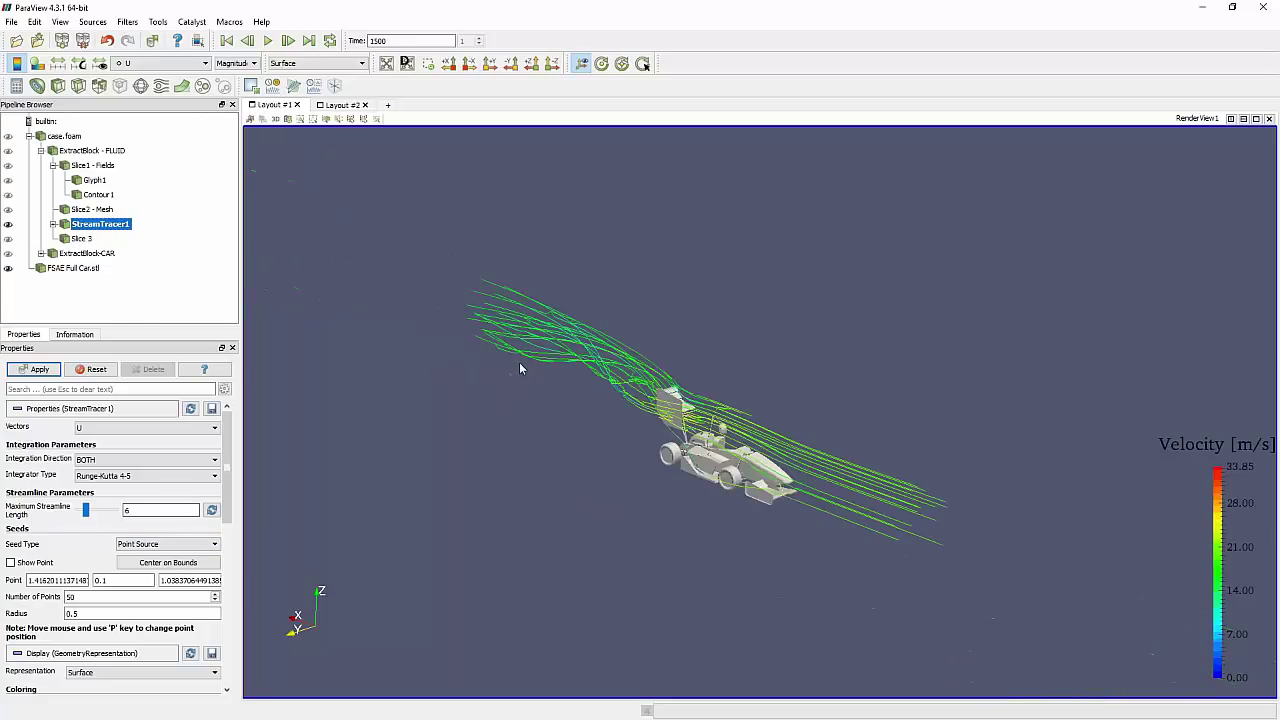
pyautogui.scroll(4, 640, 490)
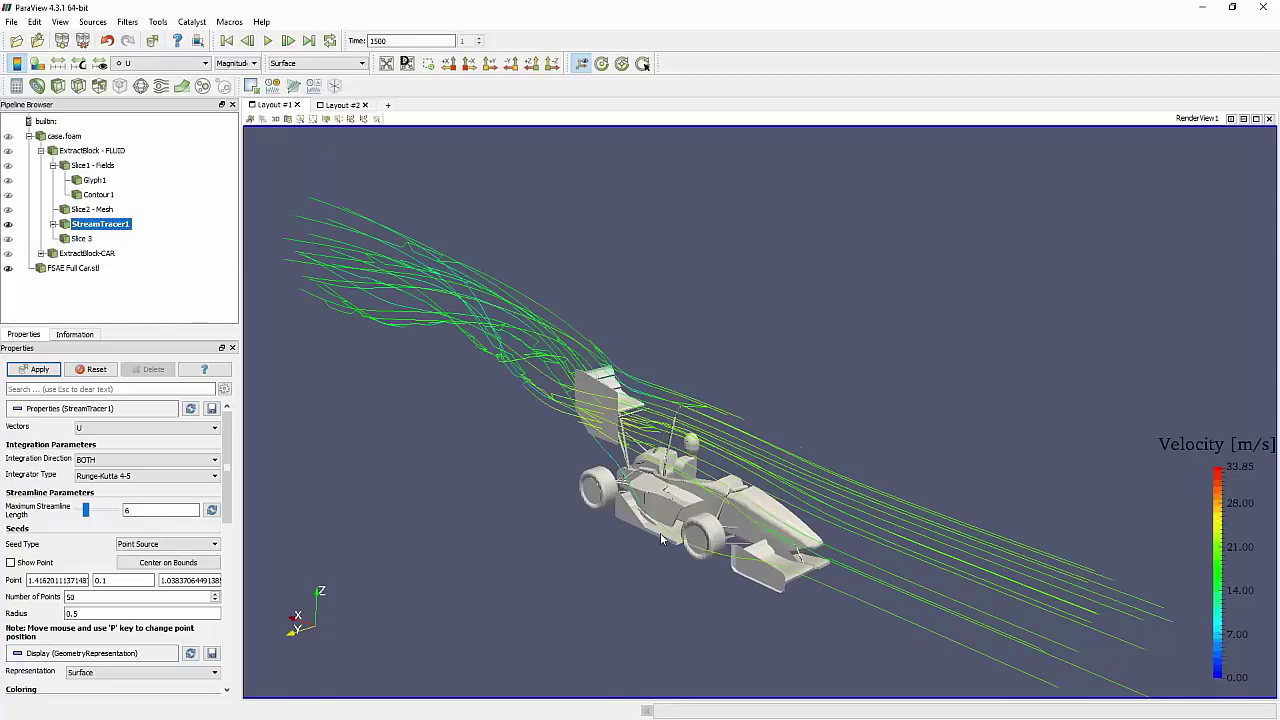
pyautogui.moveTo(660, 533); pyautogui.dragTo(799, 504)
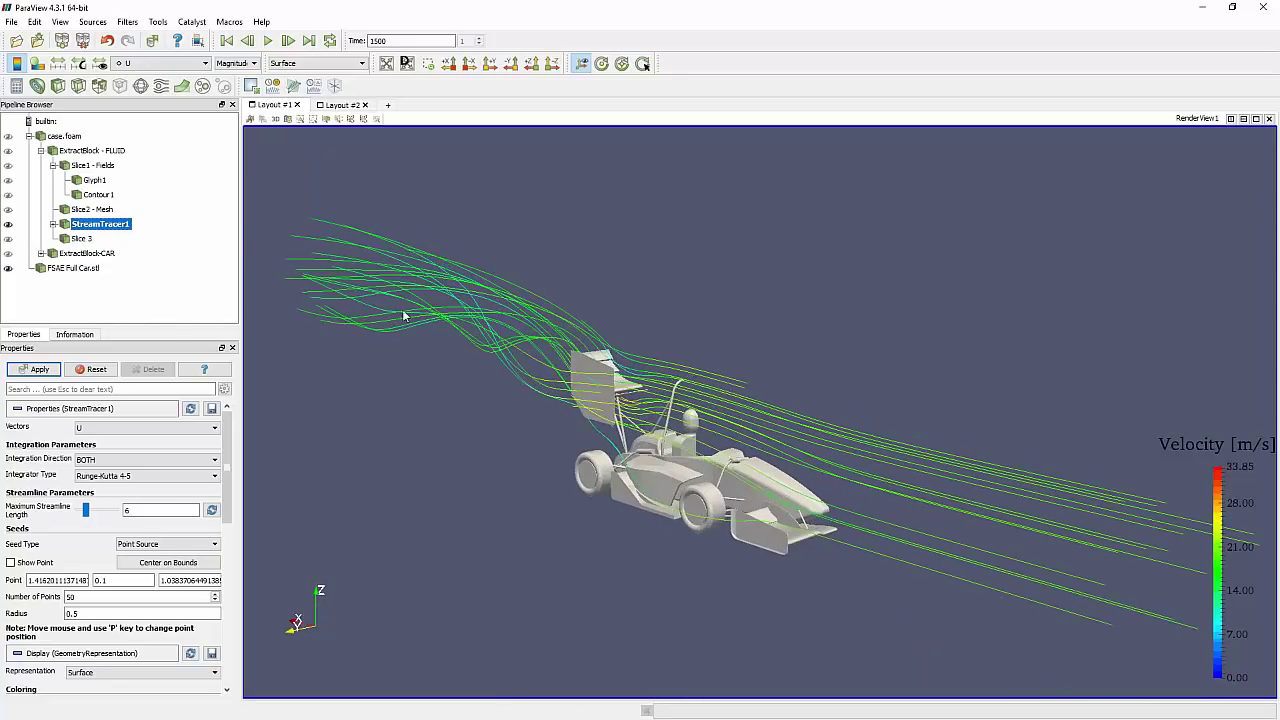
pyautogui.moveTo(662, 491); pyautogui.dragTo(872, 486)
pyautogui.moveTo(624, 478); pyautogui.dragTo(629, 421)
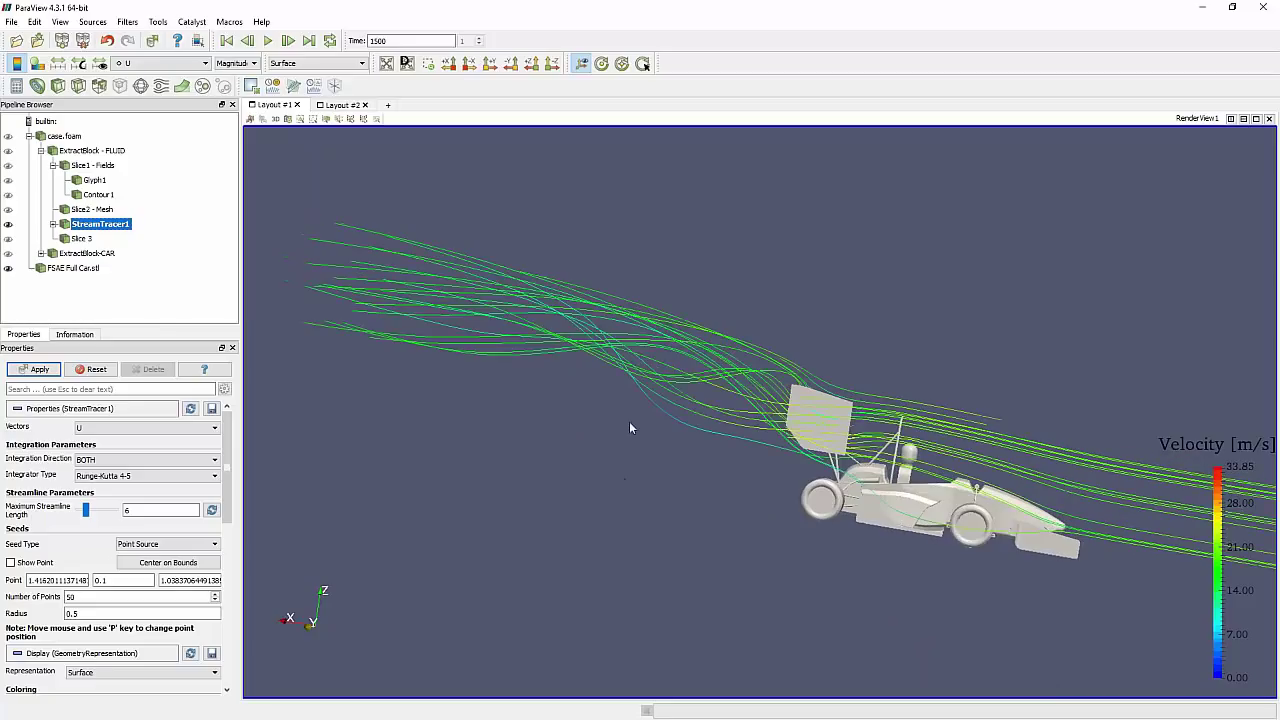
pyautogui.moveTo(469, 337); pyautogui.dragTo(700, 436)
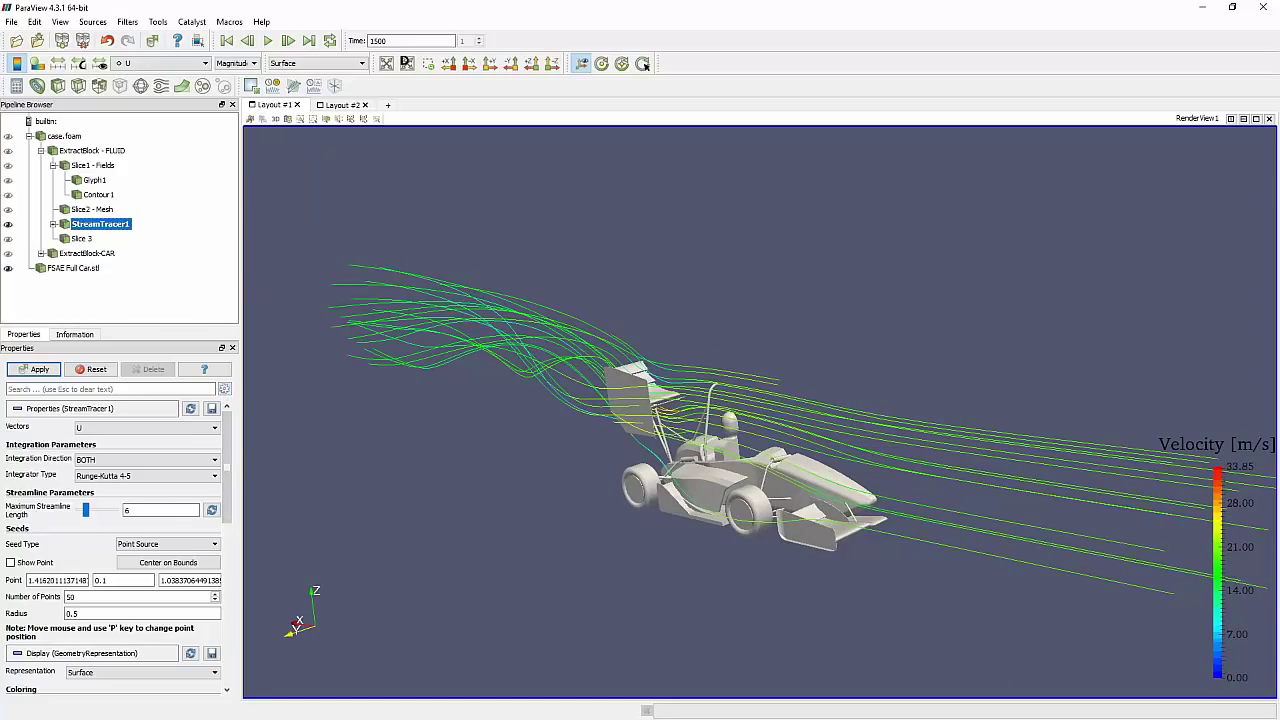
pyautogui.click(228, 410)
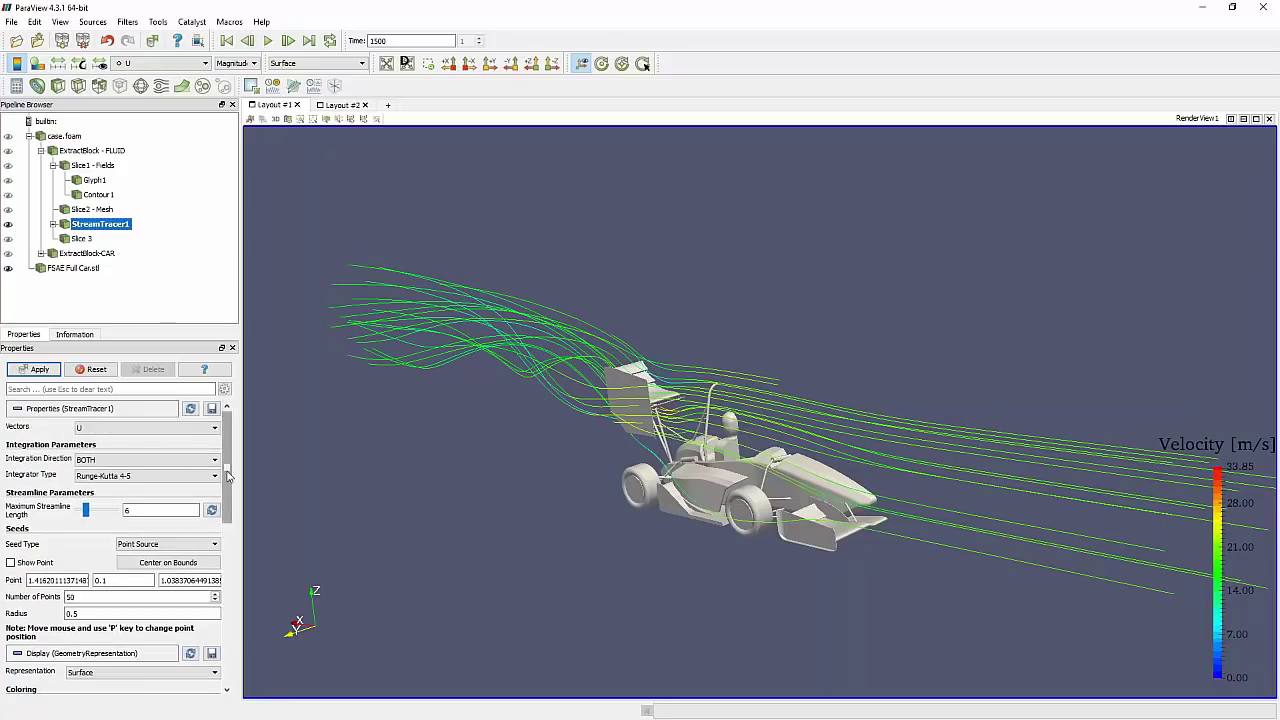
pyautogui.scroll(-3, 228, 474)
pyautogui.scroll(3, 228, 474)
pyautogui.moveTo(694, 507); pyautogui.dragTo(417, 474)
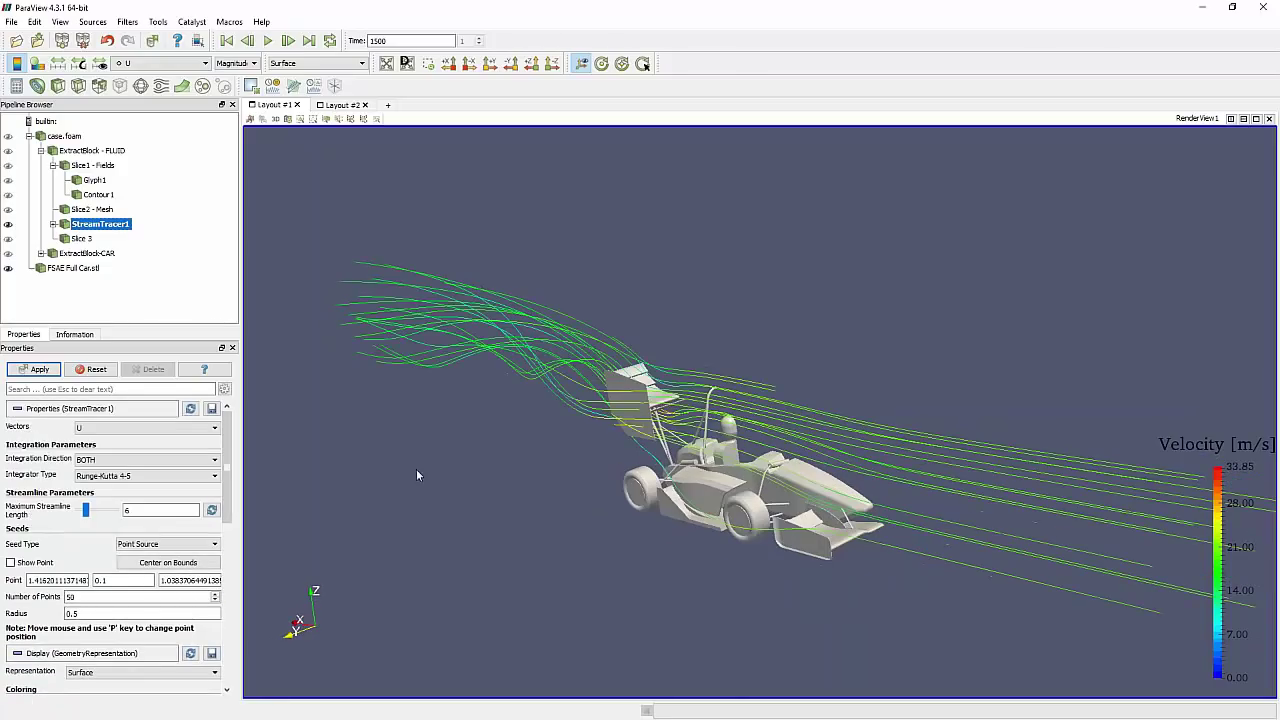
pyautogui.moveTo(713, 452); pyautogui.dragTo(371, 246)
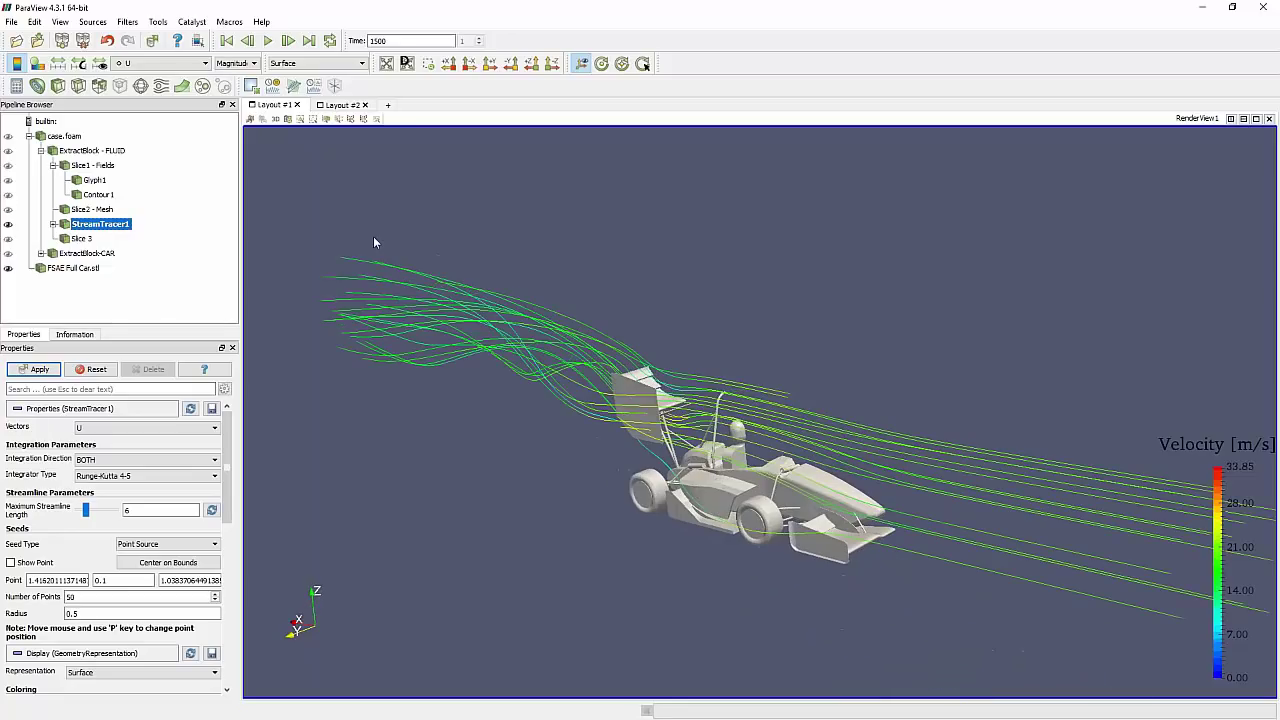
# Look through the variables available for coloring StreamTracer1 and examine the streamlines close to the car
pyautogui.click(129, 64)
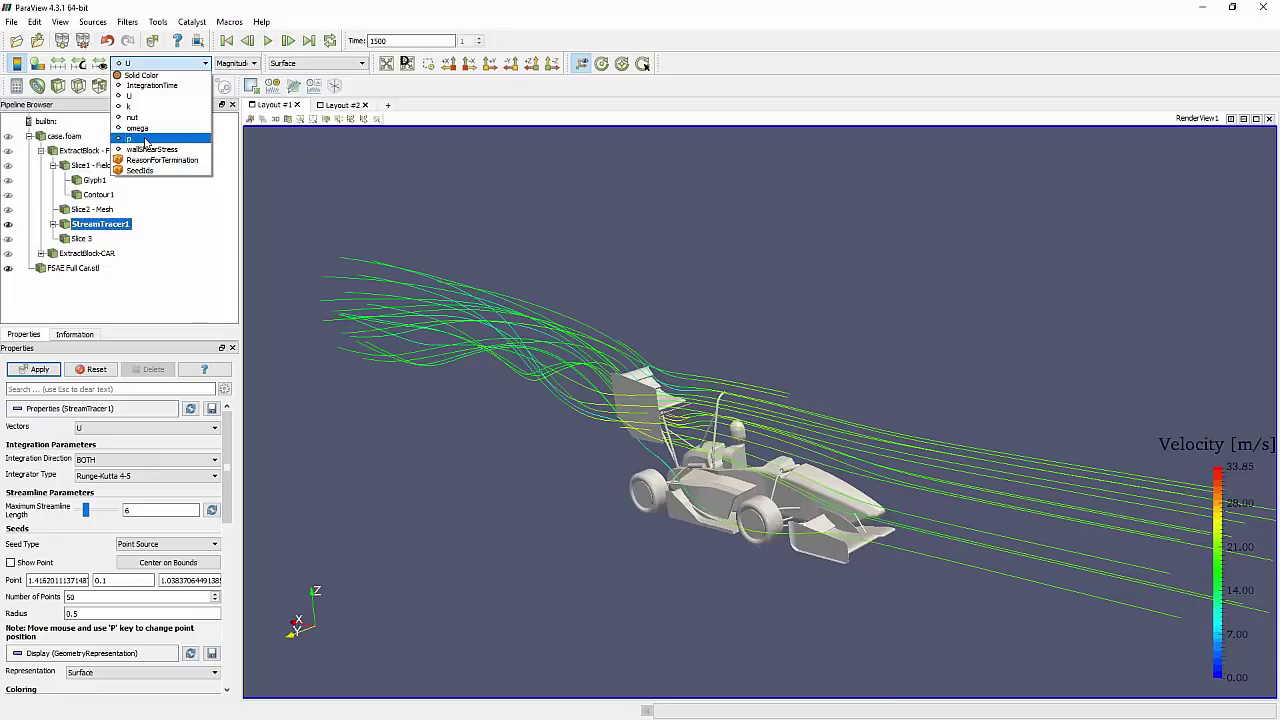
pyautogui.press('Escape')
pyautogui.moveTo(630, 415); pyautogui.dragTo(617, 388)
pyautogui.scroll(5, 617, 388)
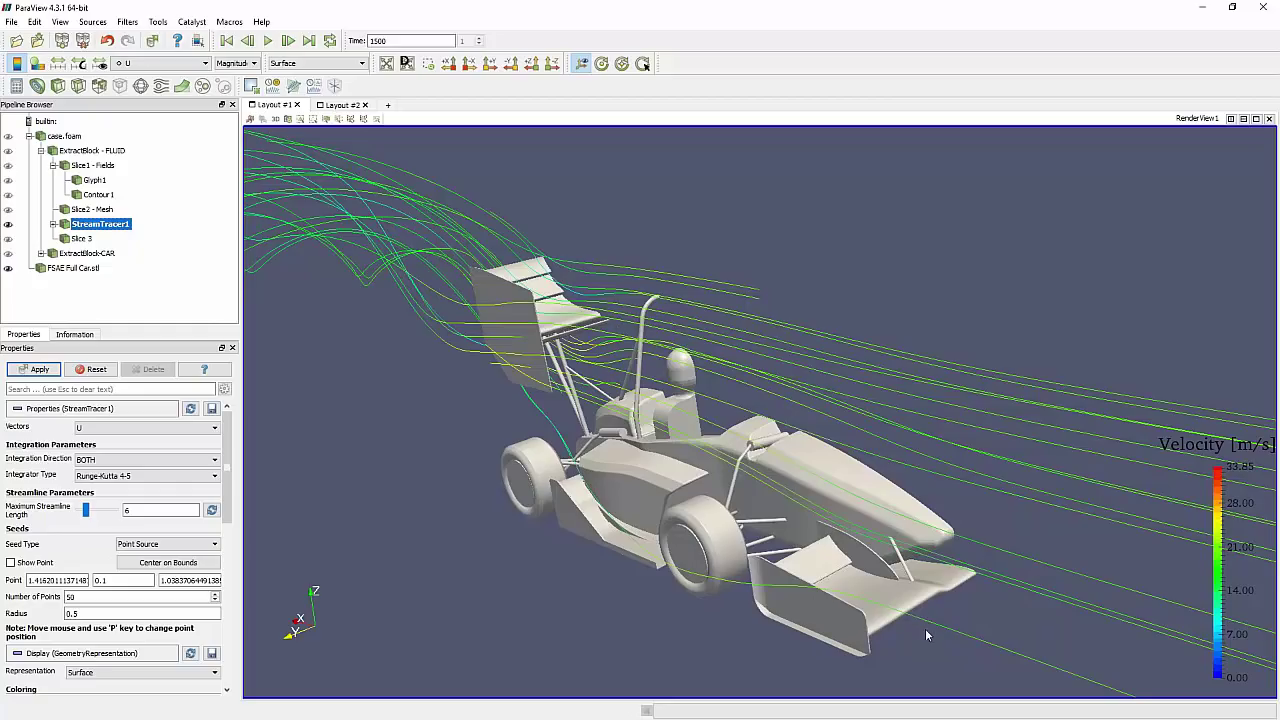
pyautogui.moveTo(549, 245); pyautogui.dragTo(443, 298)
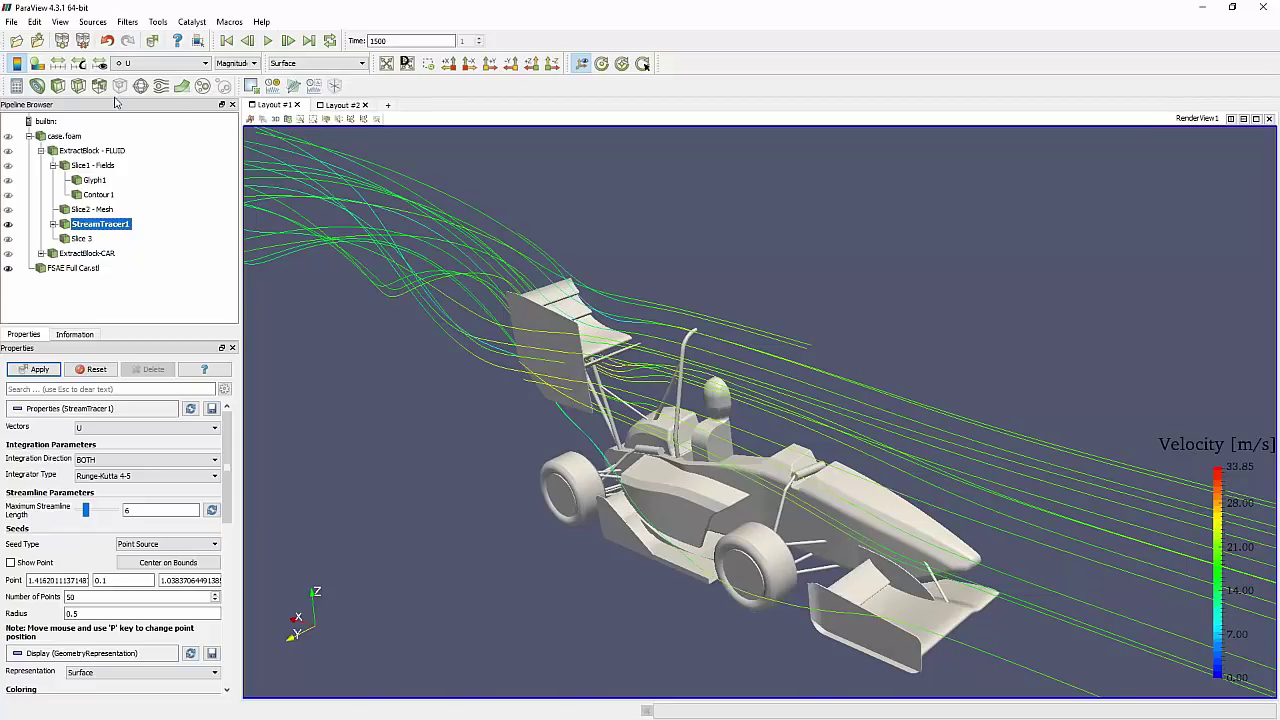
# Try adding a new Tube filter to StreamTracer1 and delete the unapplied filter
pyautogui.hotkey('ctrl', 'space')
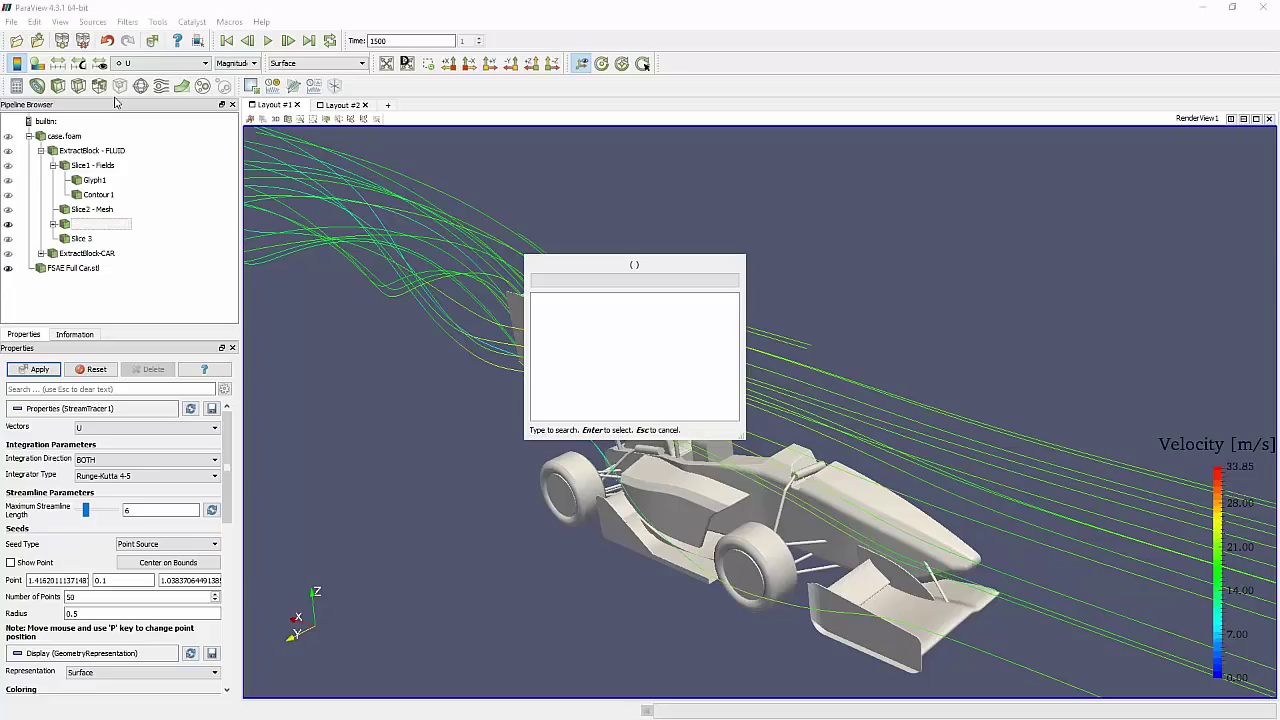
pyautogui.write('tube')
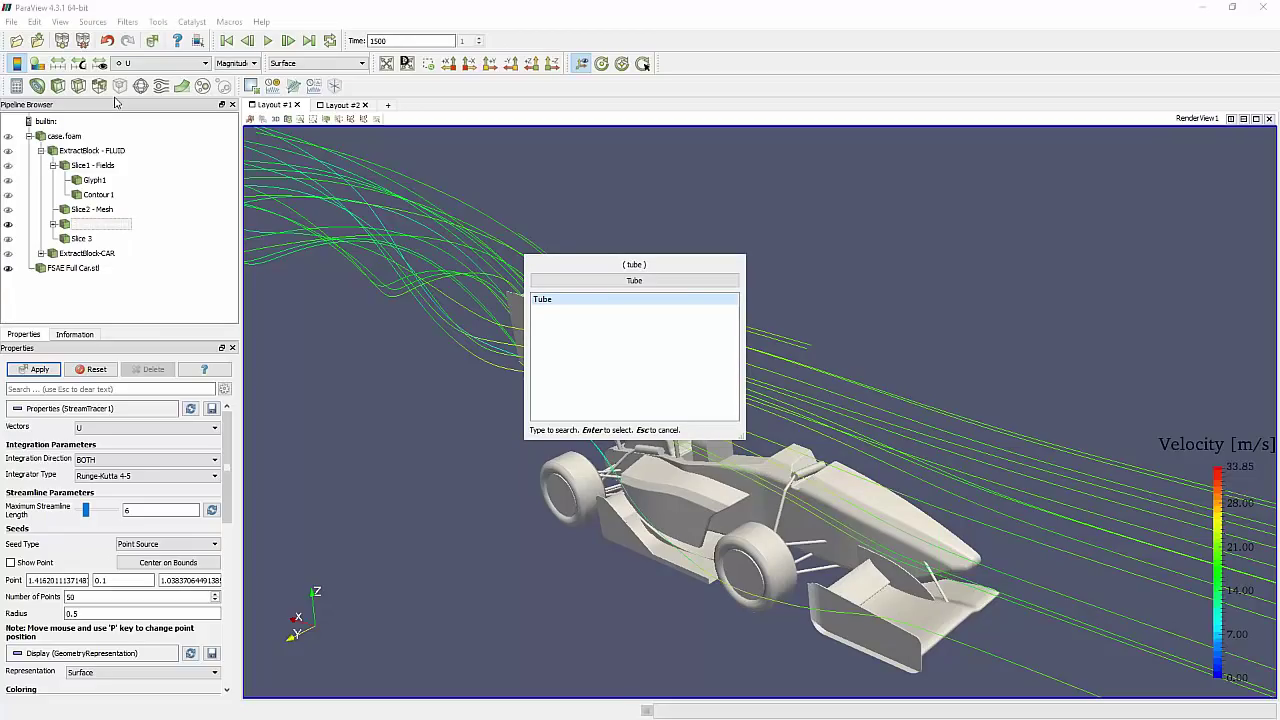
pyautogui.press('Return')
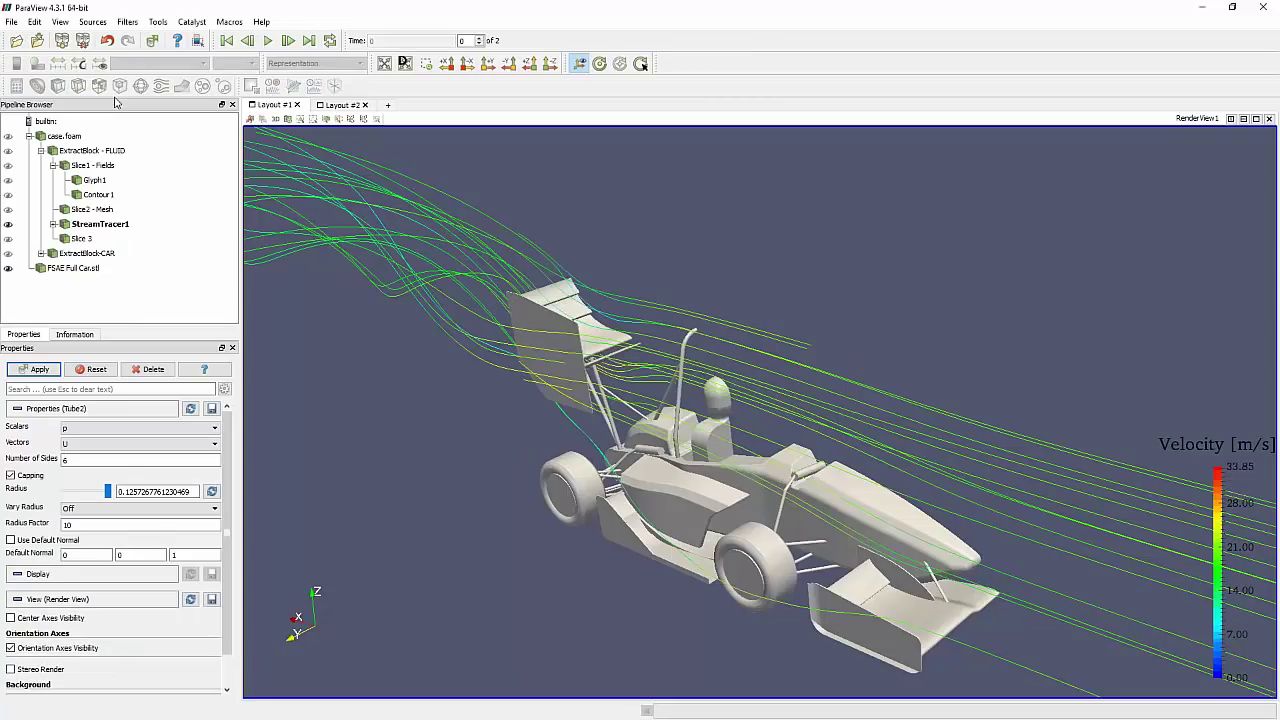
pyautogui.click(53, 224)
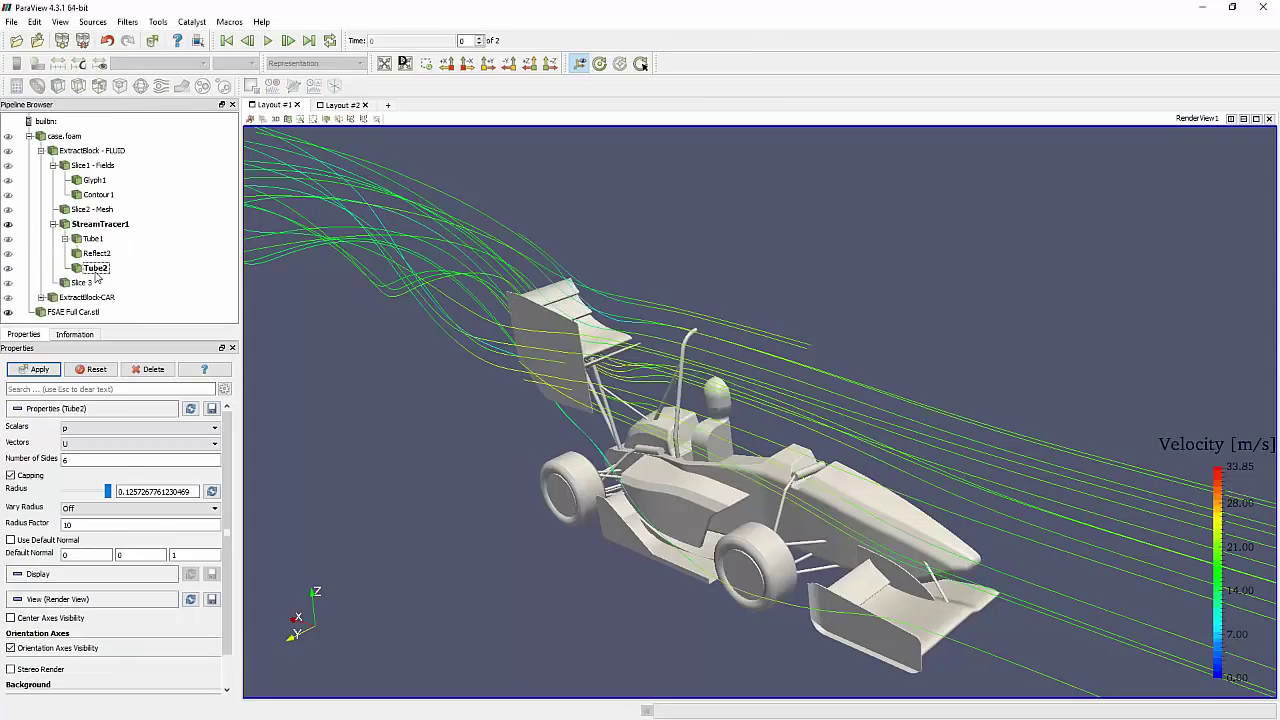
pyautogui.doubleClick(95, 268)
pyautogui.click(153, 369)
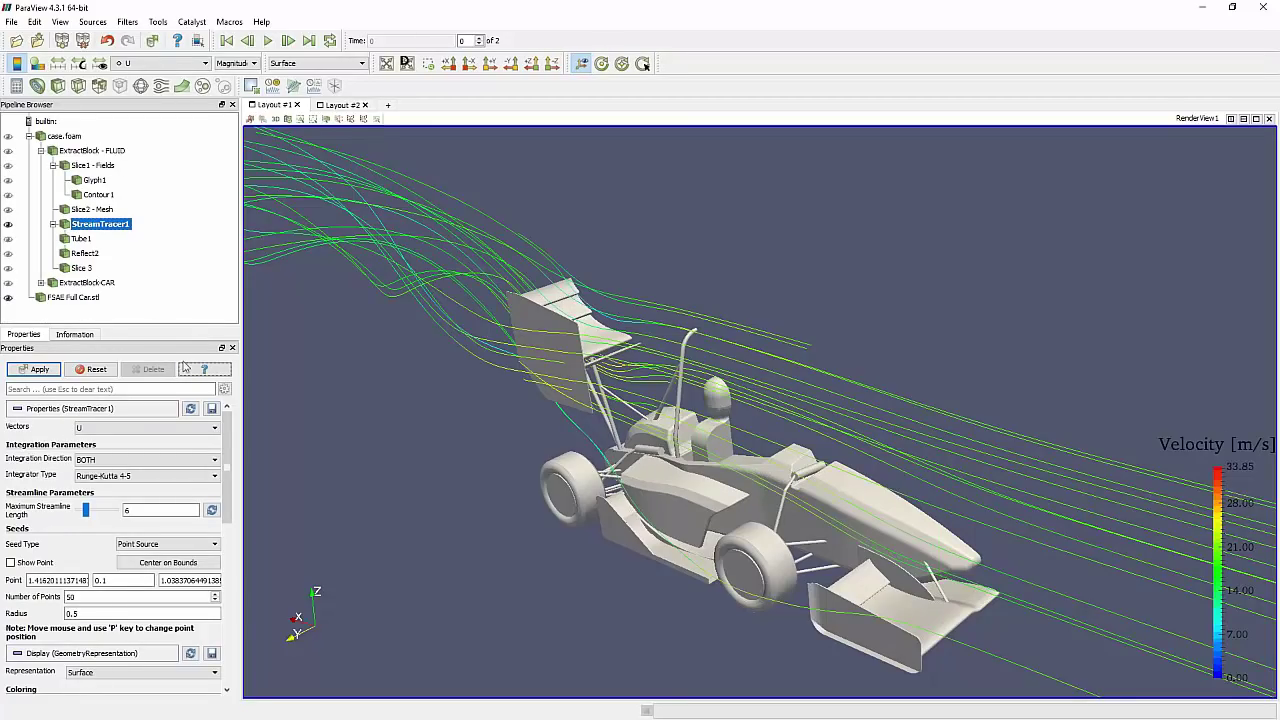
# Review the radius, coloring and other properties of the existing Tube1 filter
pyautogui.press('Down')
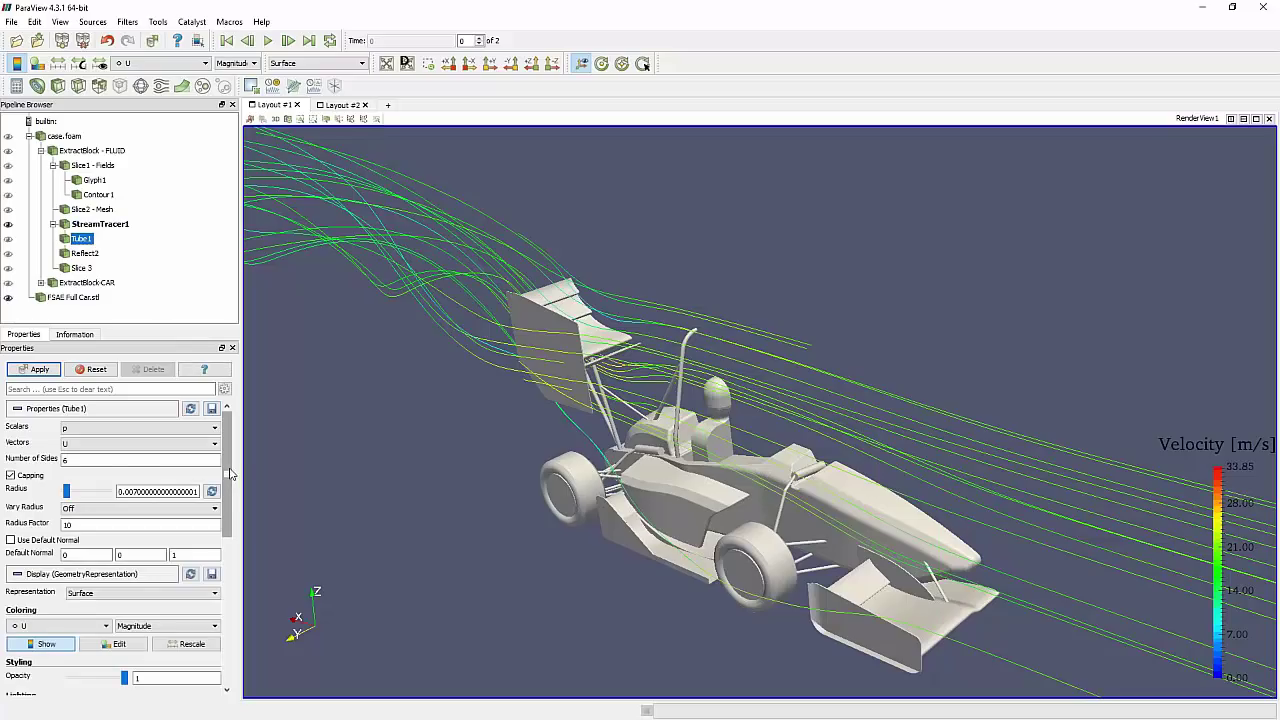
pyautogui.moveTo(228, 473); pyautogui.dragTo(235, 497)
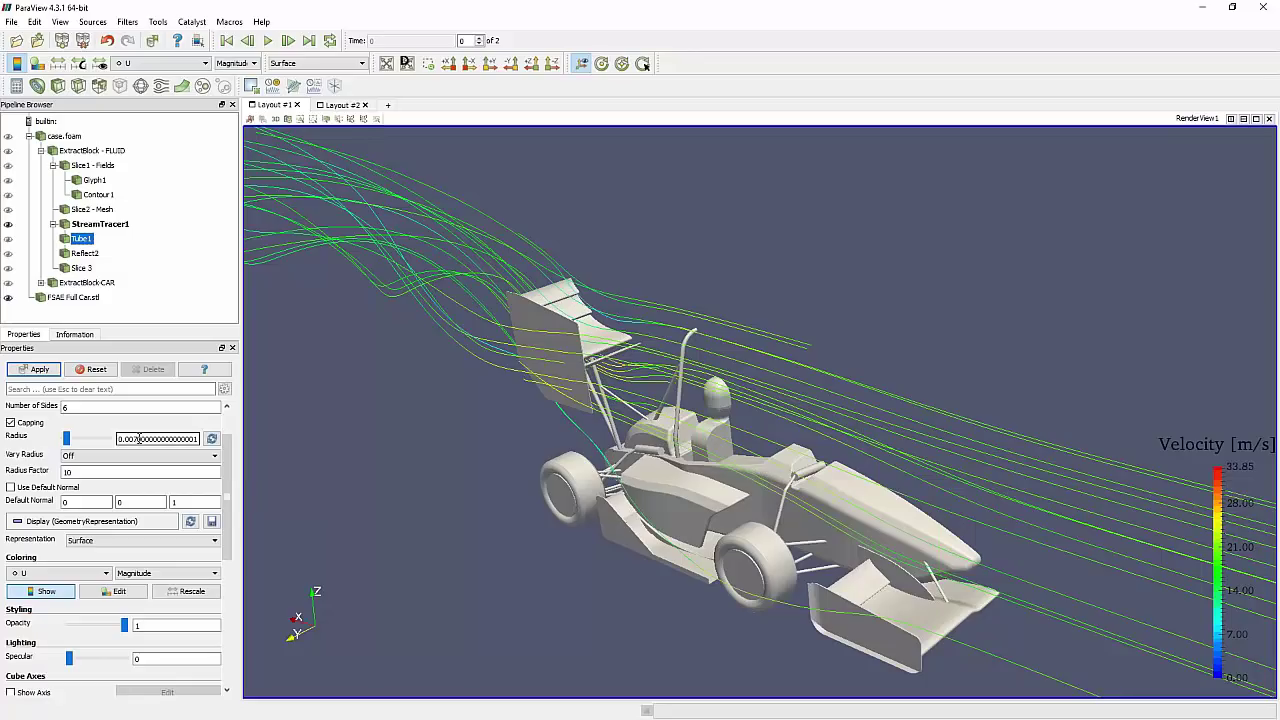
pyautogui.moveTo(228, 515); pyautogui.dragTo(227, 484)
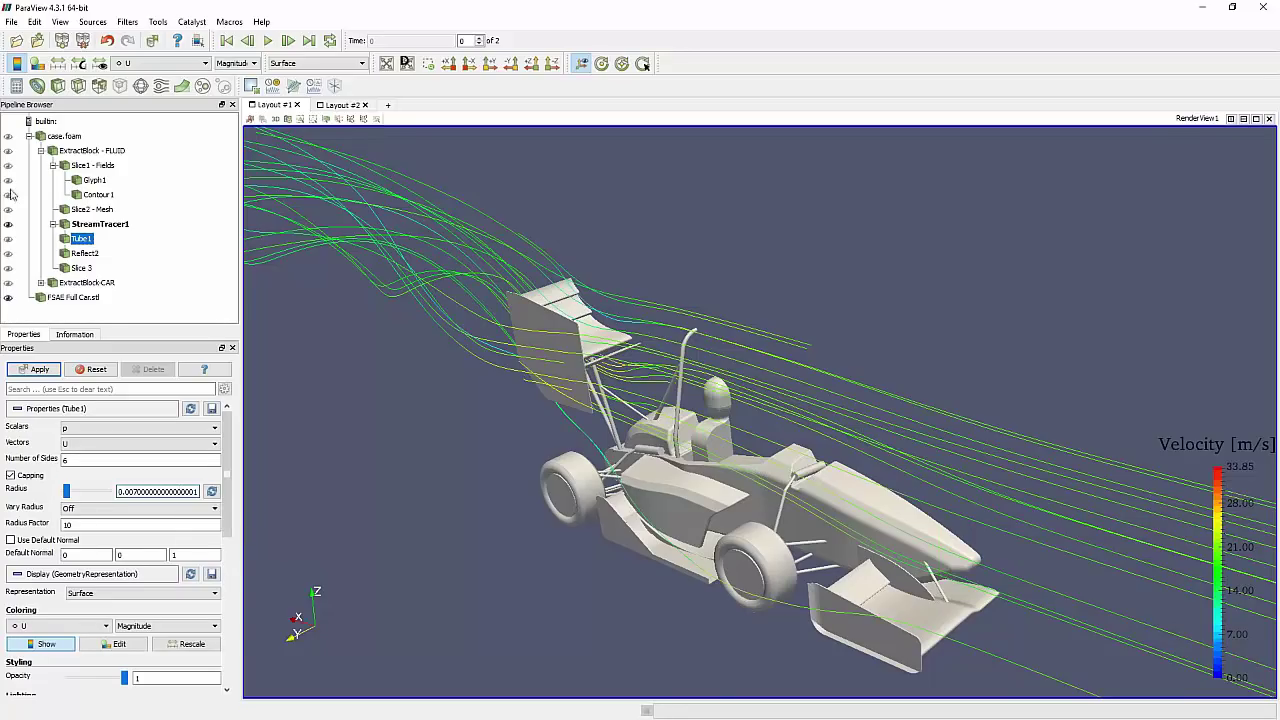
# Show Tube1 in the render view and hide StreamTracer1
pyautogui.click(8, 239)
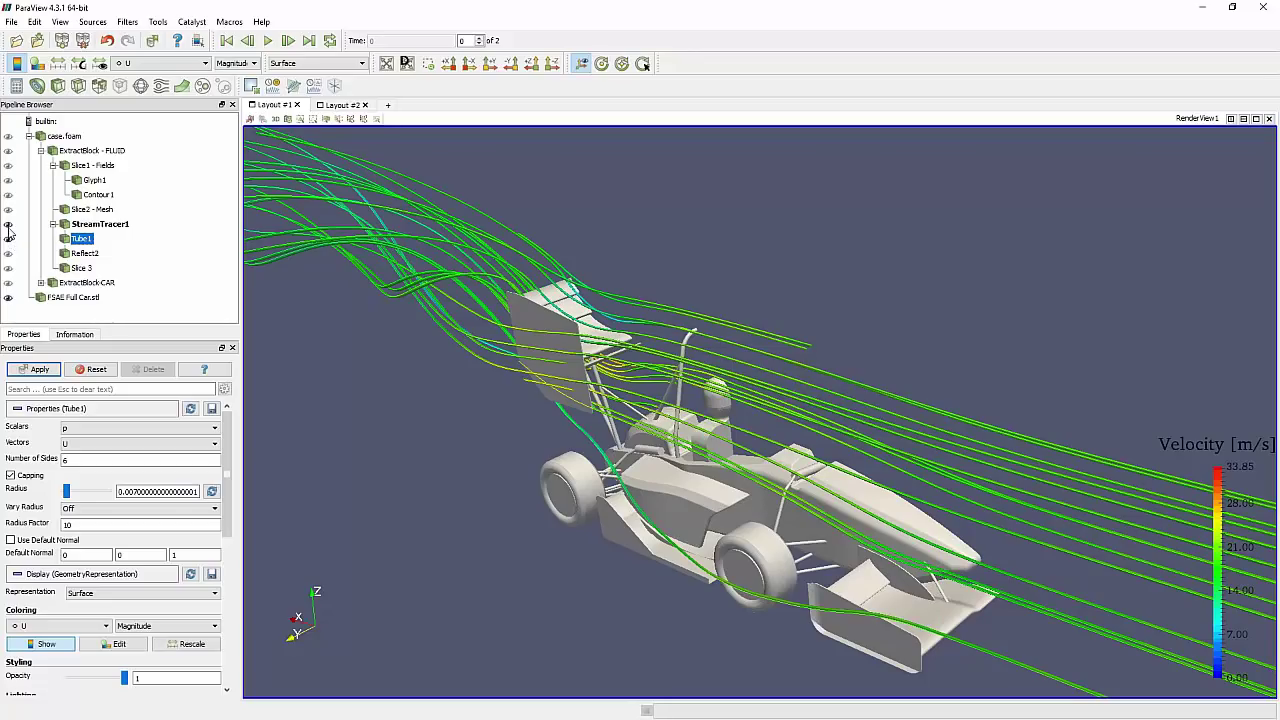
pyautogui.click(8, 240)
pyautogui.click(8, 240)
pyautogui.click(8, 240)
pyautogui.click(8, 240)
pyautogui.click(8, 232)
# Examine the tube streamlines around the rear wing and along the car body from several angles
pyautogui.moveTo(636, 362); pyautogui.dragTo(405, 364)
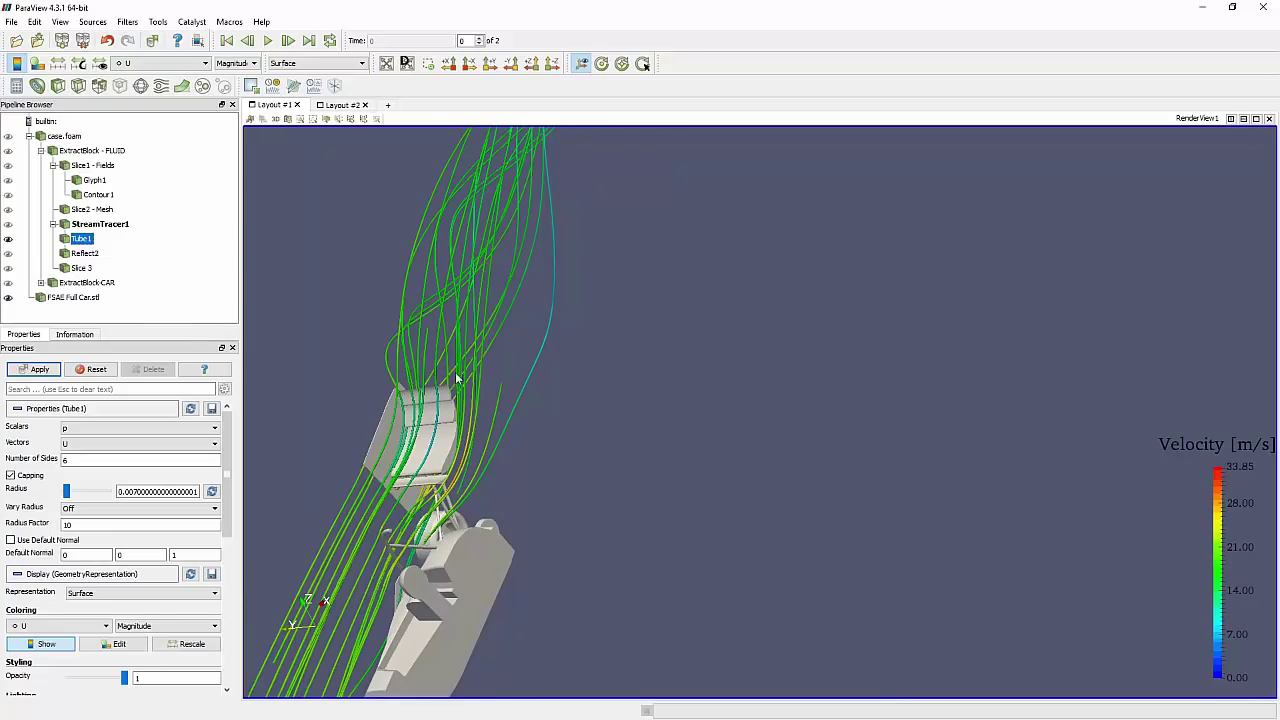
pyautogui.moveTo(425, 467); pyautogui.dragTo(839, 457)
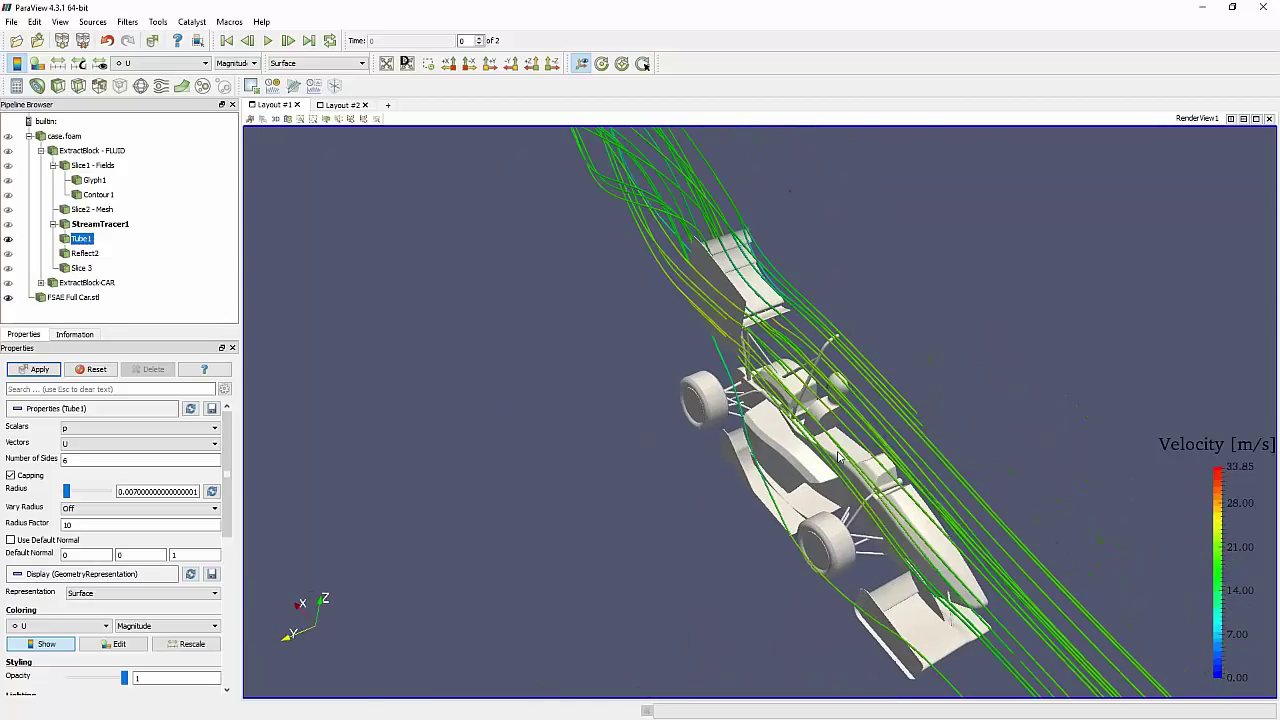
pyautogui.moveTo(509, 297); pyautogui.dragTo(531, 318)
pyautogui.moveTo(1062, 319); pyautogui.dragTo(983, 331)
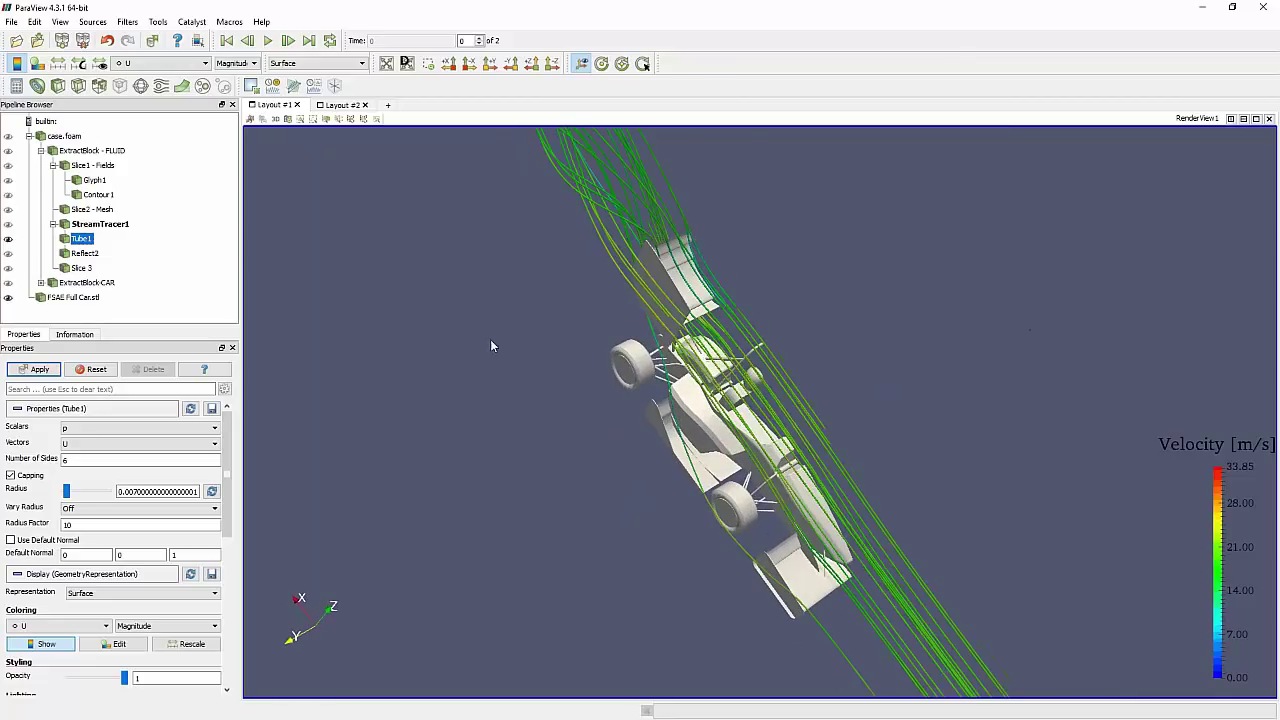
pyautogui.moveTo(749, 431); pyautogui.dragTo(769, 437, button='middle')
pyautogui.moveTo(376, 293); pyautogui.dragTo(545, 330)
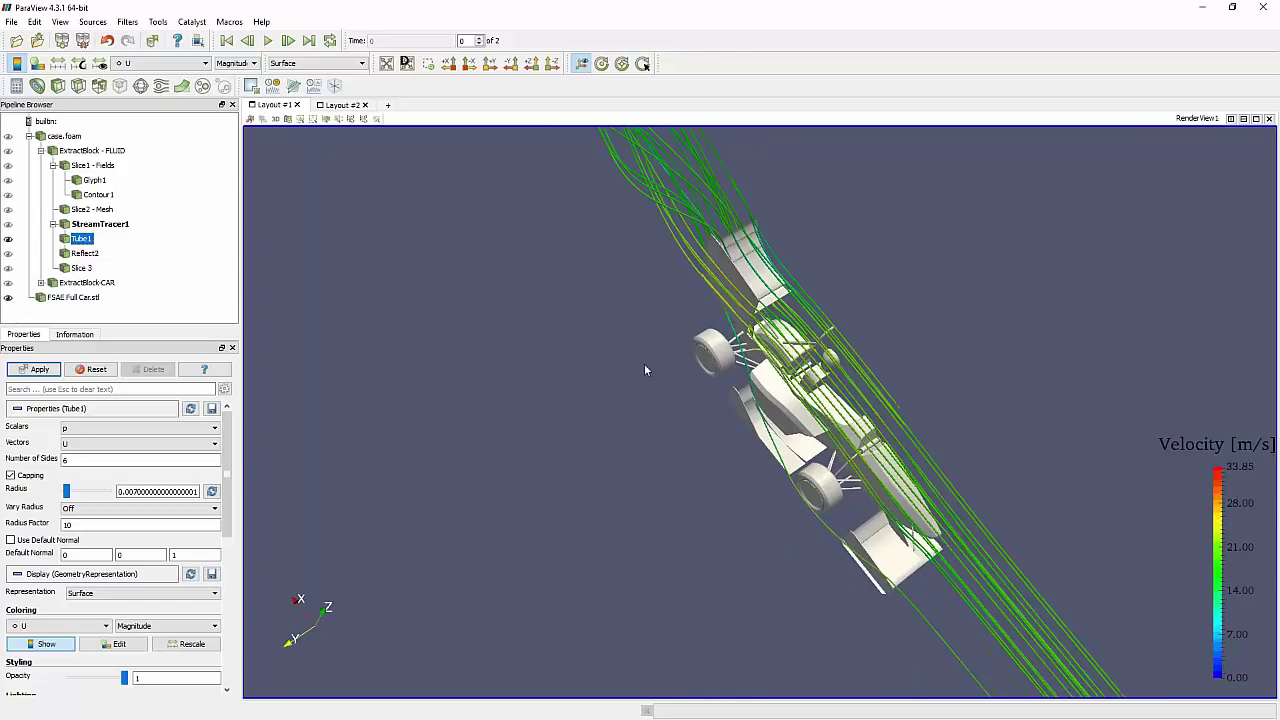
pyautogui.moveTo(644, 363); pyautogui.dragTo(717, 374)
pyautogui.scroll(5, 717, 372)
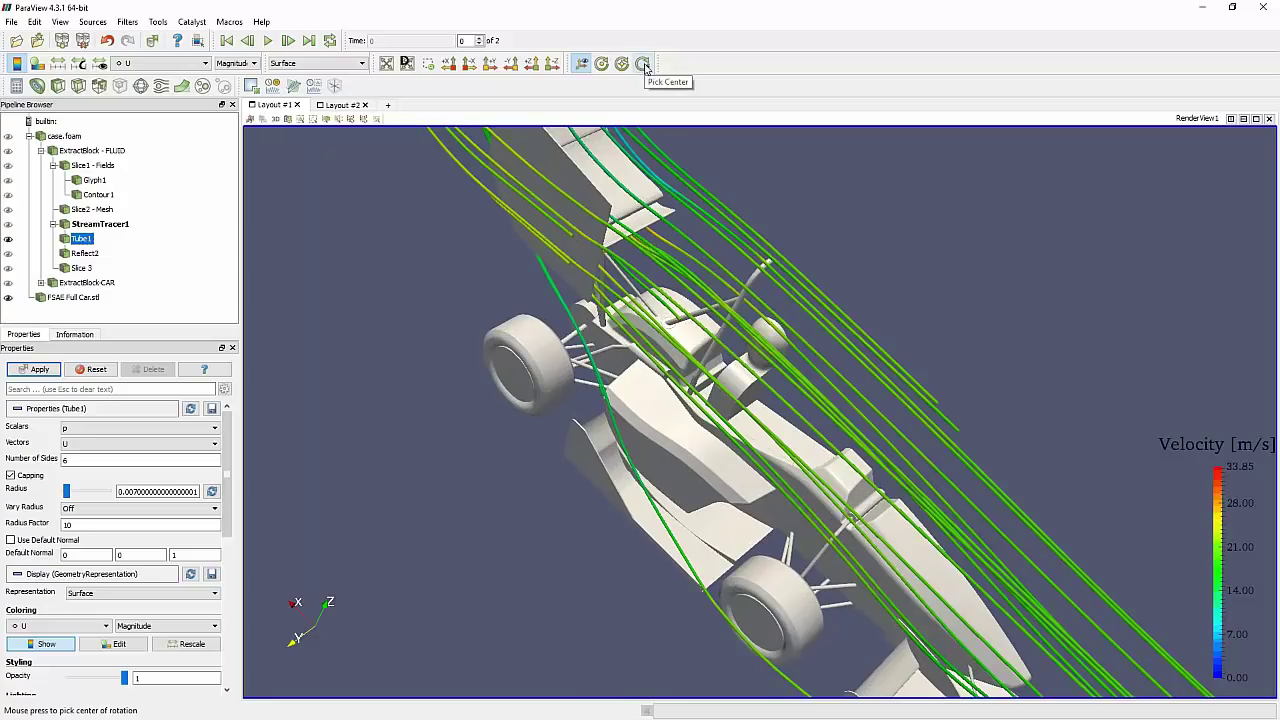
# Pick the driver's head as the center of rotation and orbit to a view from behind the car
pyautogui.click(644, 64)
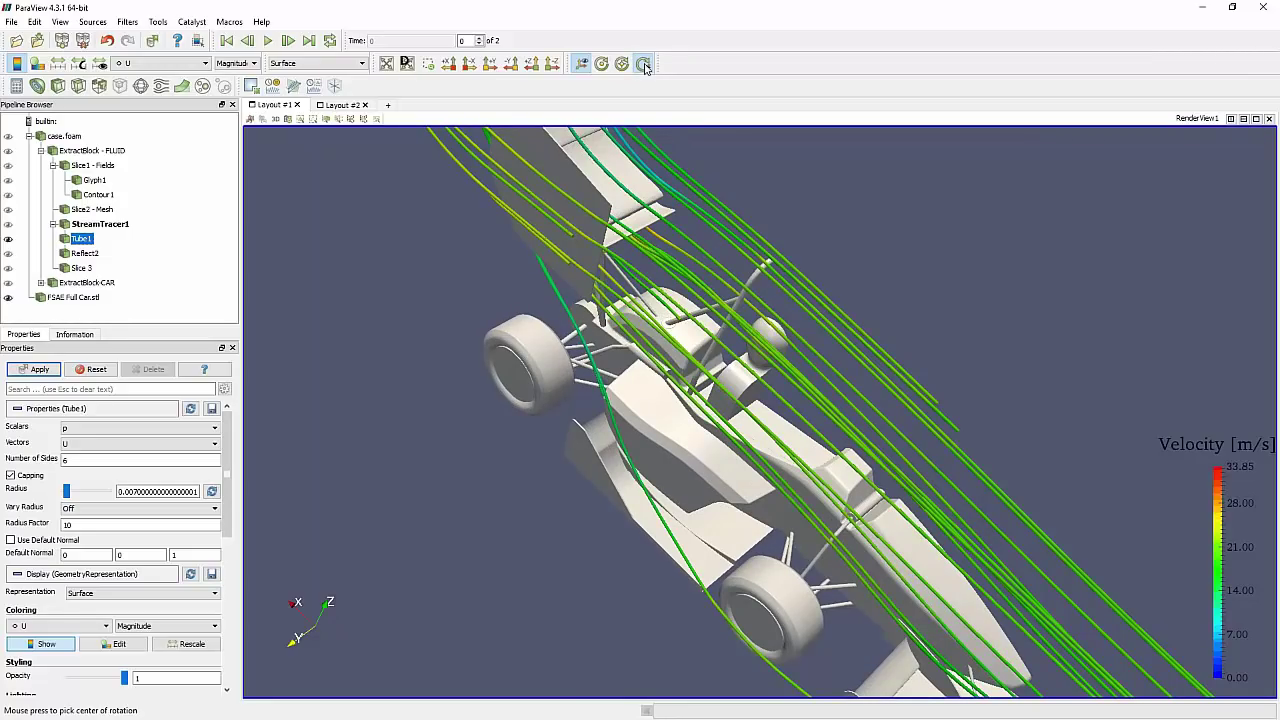
pyautogui.click(771, 335)
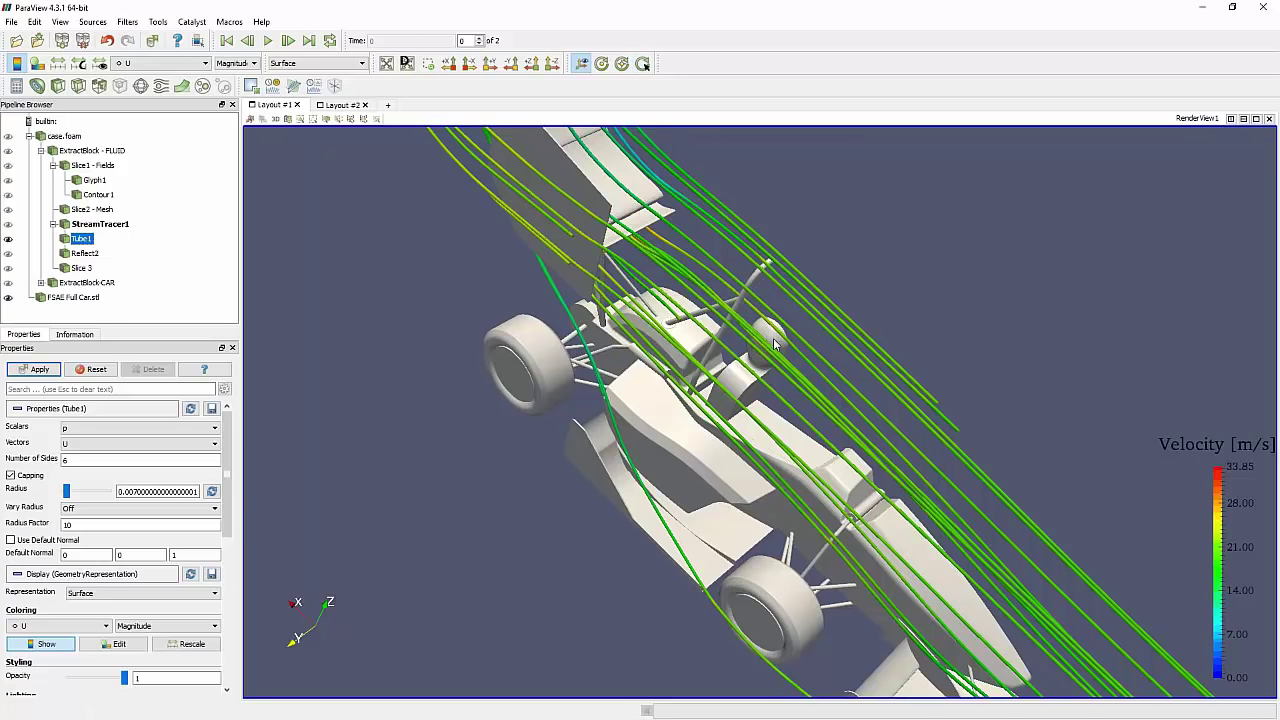
pyautogui.moveTo(788, 366)
pyautogui.mouseDown()
pyautogui.moveTo(627, 312)
pyautogui.moveTo(491, 305)
pyautogui.moveTo(340, 339)
pyautogui.moveTo(560, 441)
pyautogui.moveTo(554, 326)
pyautogui.moveTo(578, 419)
pyautogui.moveTo(517, 331)
pyautogui.moveTo(349, 429)
pyautogui.moveTo(505, 344)
pyautogui.moveTo(764, 366)
pyautogui.mouseUp()
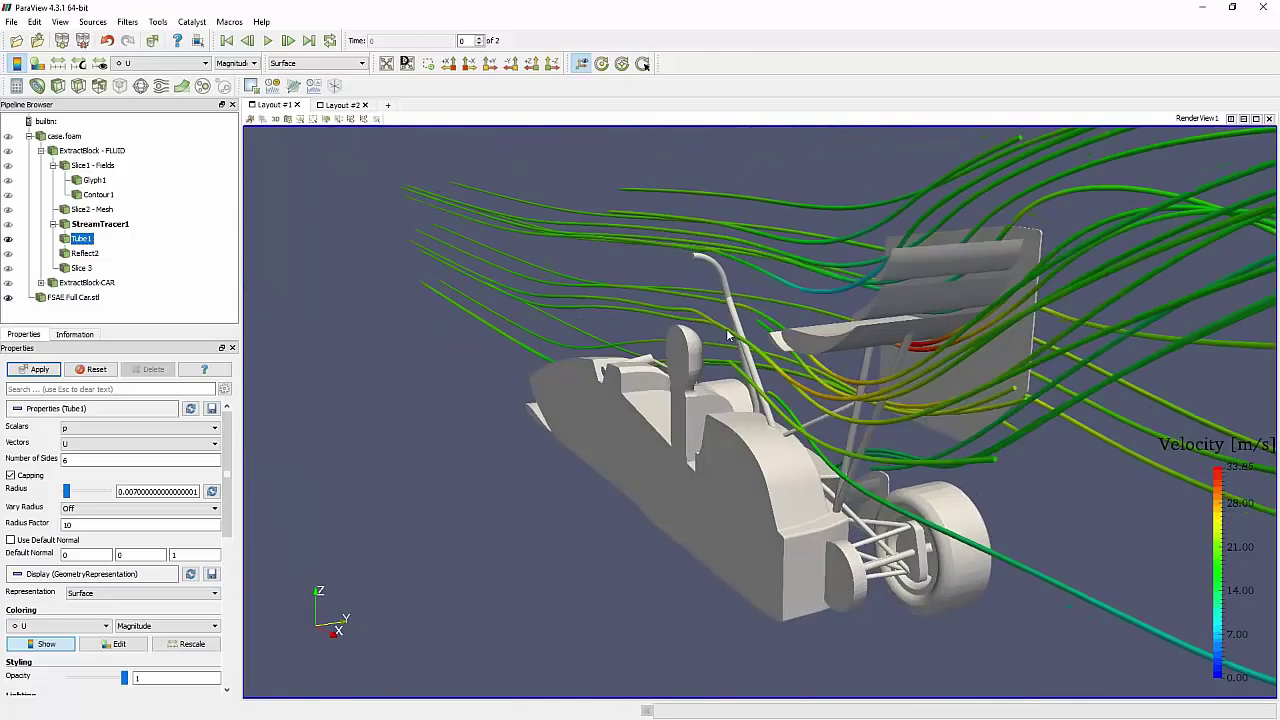
# Inspect the tube streamlines around the car up close from behind and from the front
pyautogui.scroll(3, 766, 370)
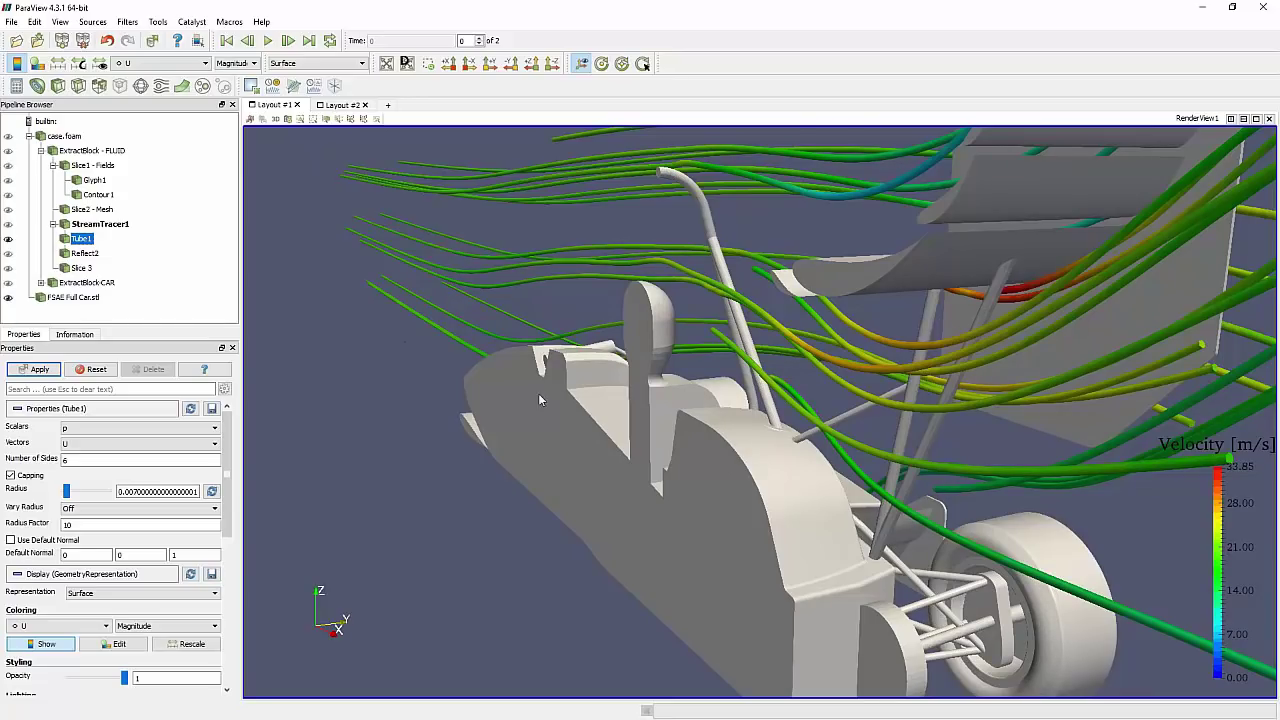
pyautogui.moveTo(752, 463); pyautogui.dragTo(686, 460, button='middle')
pyautogui.moveTo(686, 460); pyautogui.dragTo(611, 357, button='right')
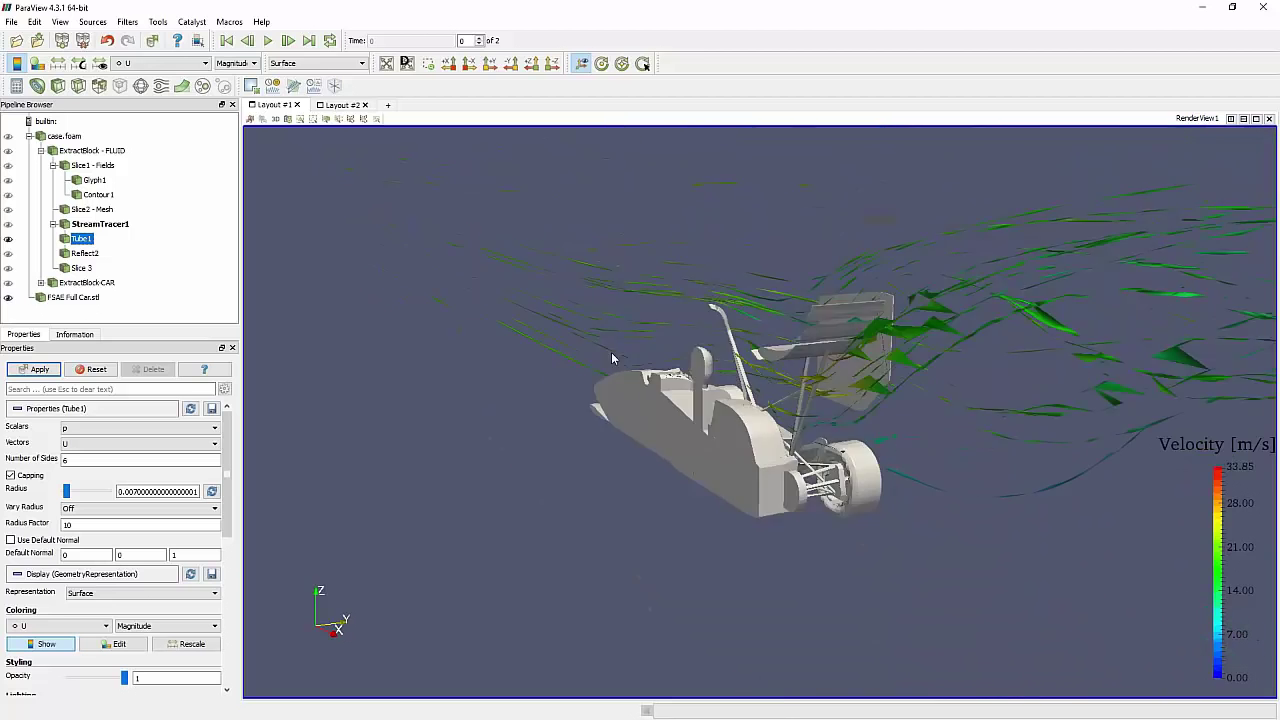
pyautogui.moveTo(611, 357); pyautogui.dragTo(497, 282)
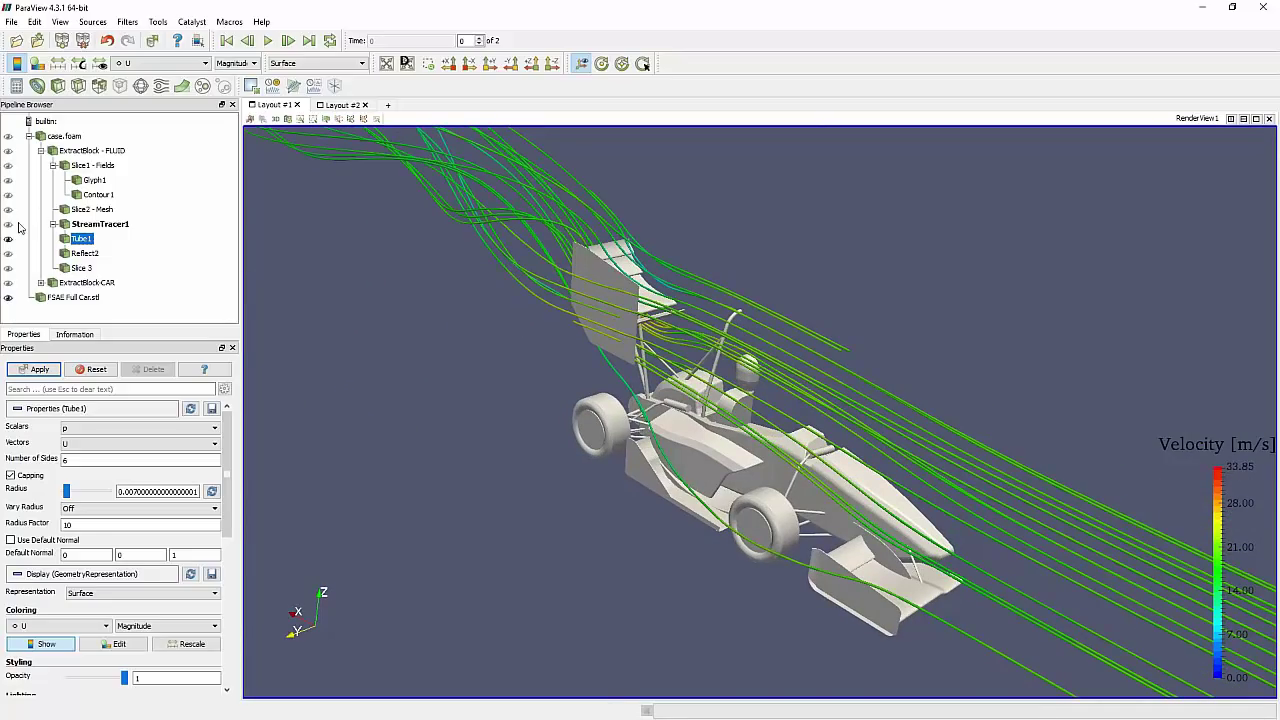
# Show Slice1 - Fields in the render view and hide Tube1
pyautogui.click(7, 167)
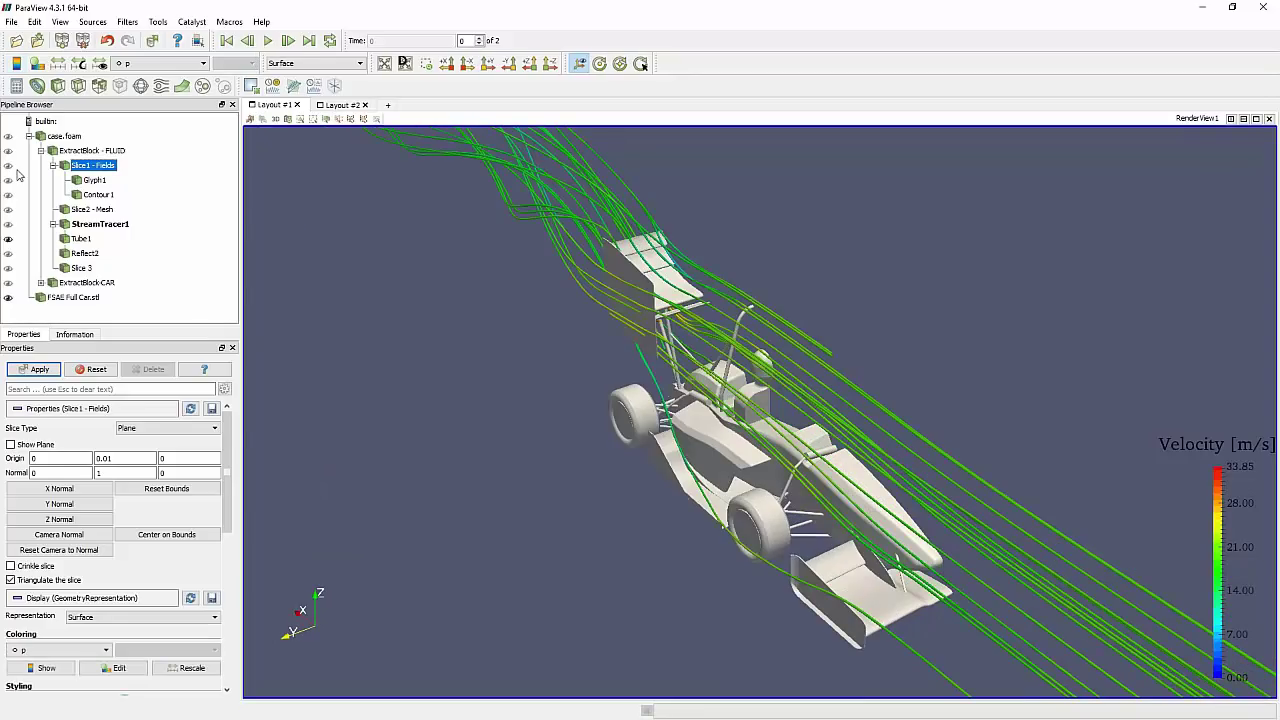
pyautogui.click(8, 166)
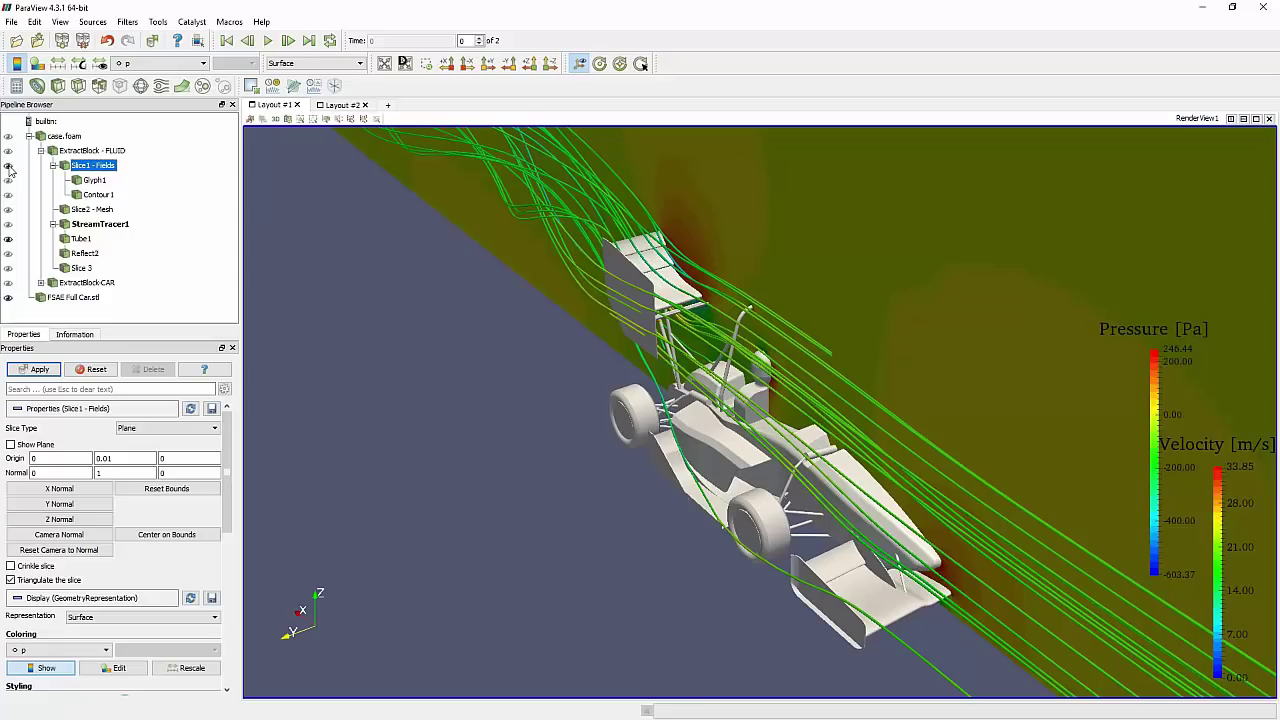
pyautogui.click(8, 256)
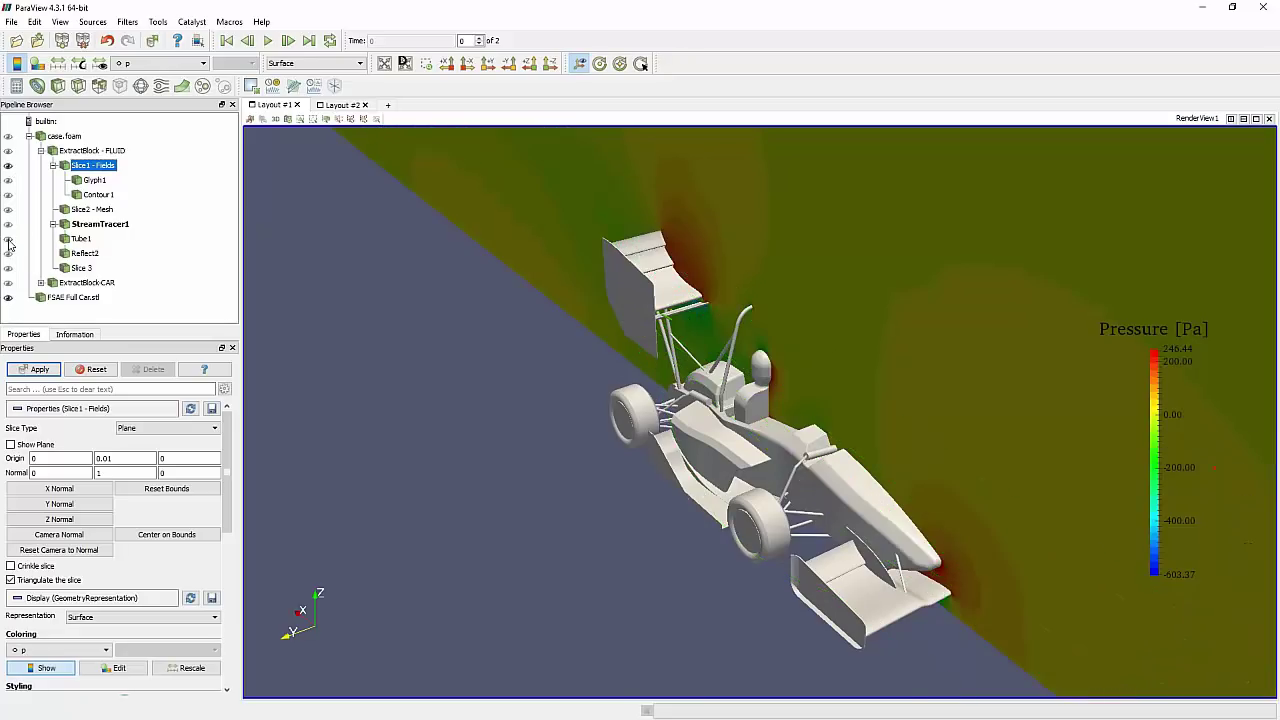
# Color Slice1 - Fields by velocity U and display it with the Surface LIC representation
pyautogui.moveTo(487, 274); pyautogui.dragTo(467, 349, button='middle')
pyautogui.click(152, 62)
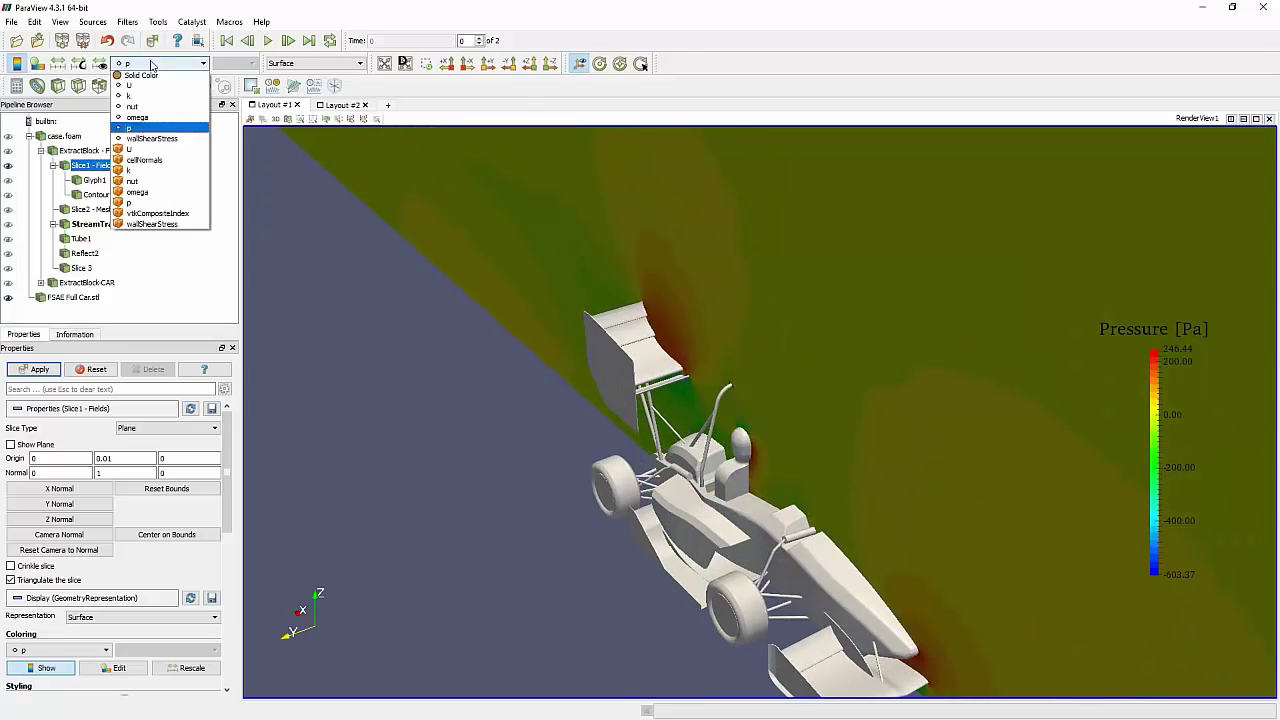
pyautogui.click(130, 86)
pyautogui.click(282, 63)
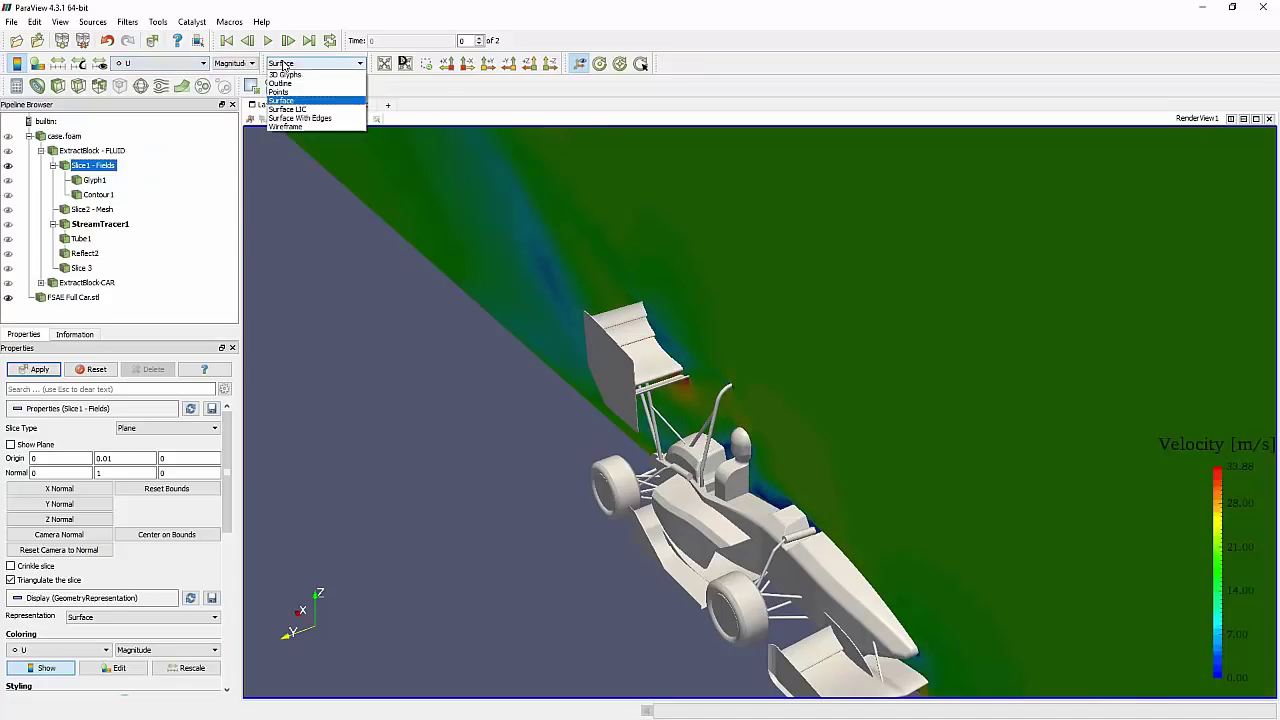
pyautogui.click(305, 118)
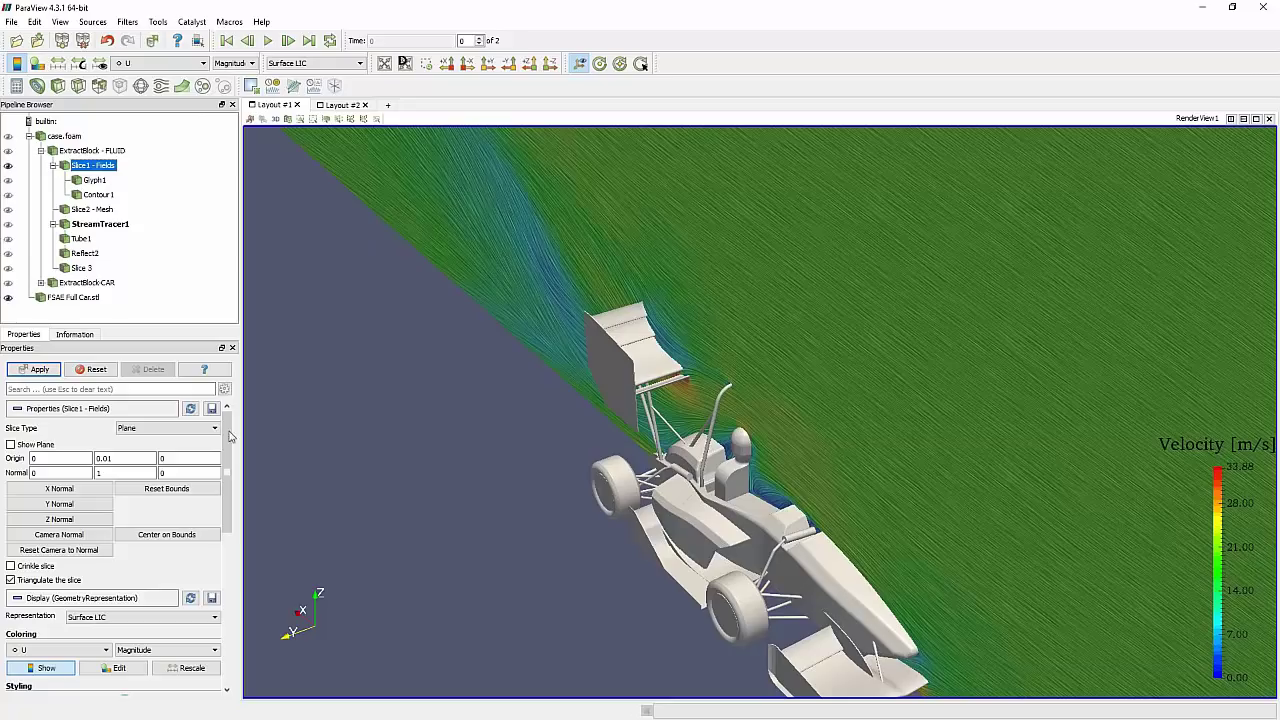
# Review the advanced Surface LIC integrator and rendering properties of Slice1 - Fields
pyautogui.moveTo(229, 436); pyautogui.dragTo(243, 383)
pyautogui.click(225, 390)
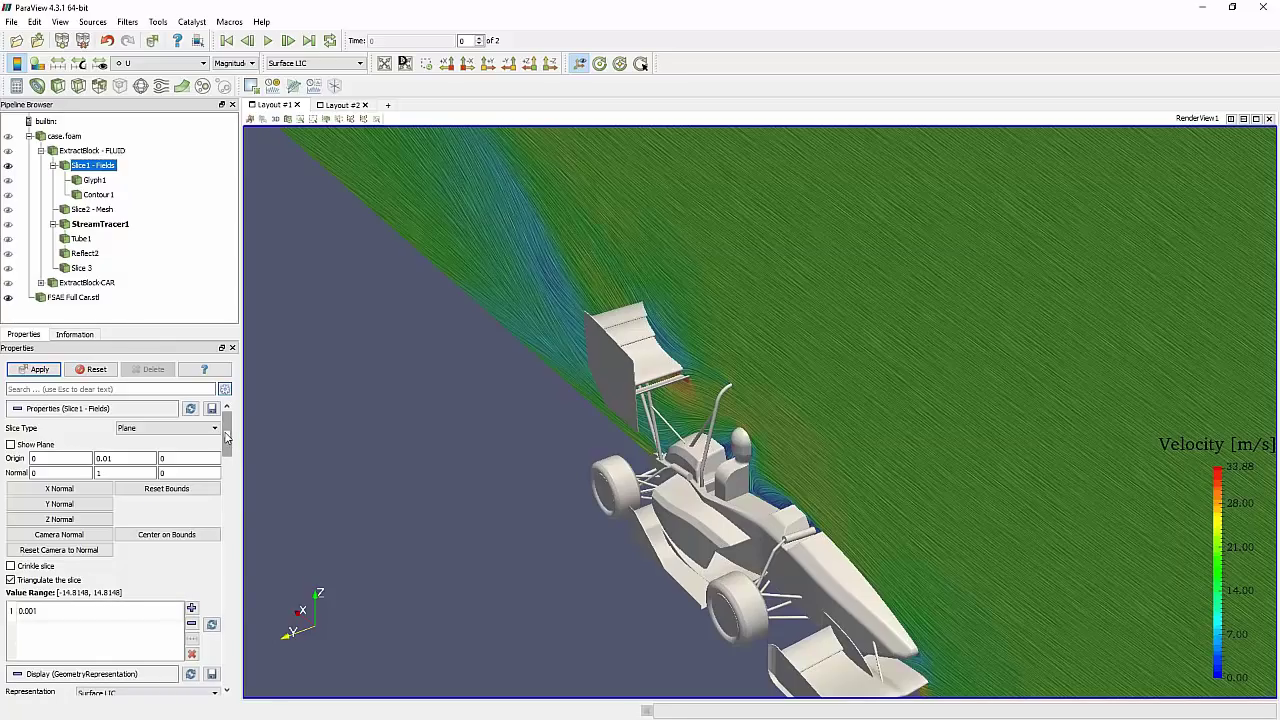
pyautogui.moveTo(227, 432); pyautogui.dragTo(245, 568)
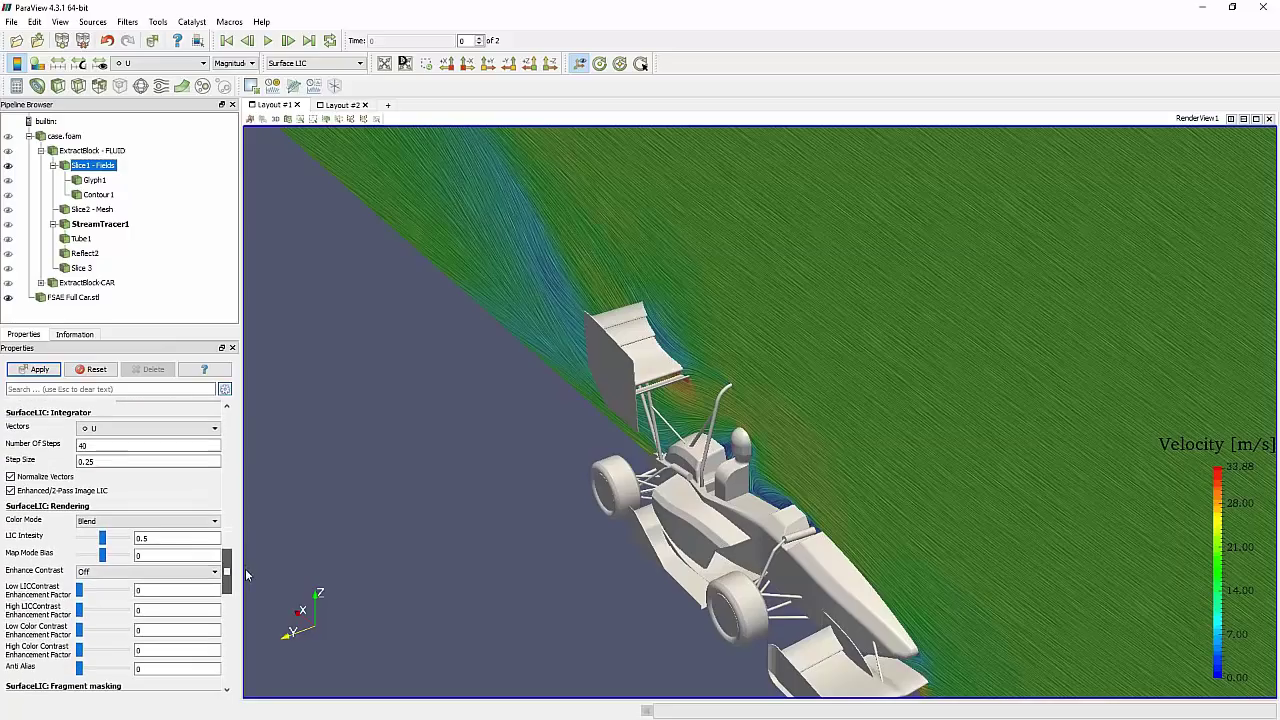
pyautogui.click(150, 540)
# Hide Slice1 - Fields and check the Enhance Contrast options of its Surface LIC rendering
pyautogui.click(8, 166)
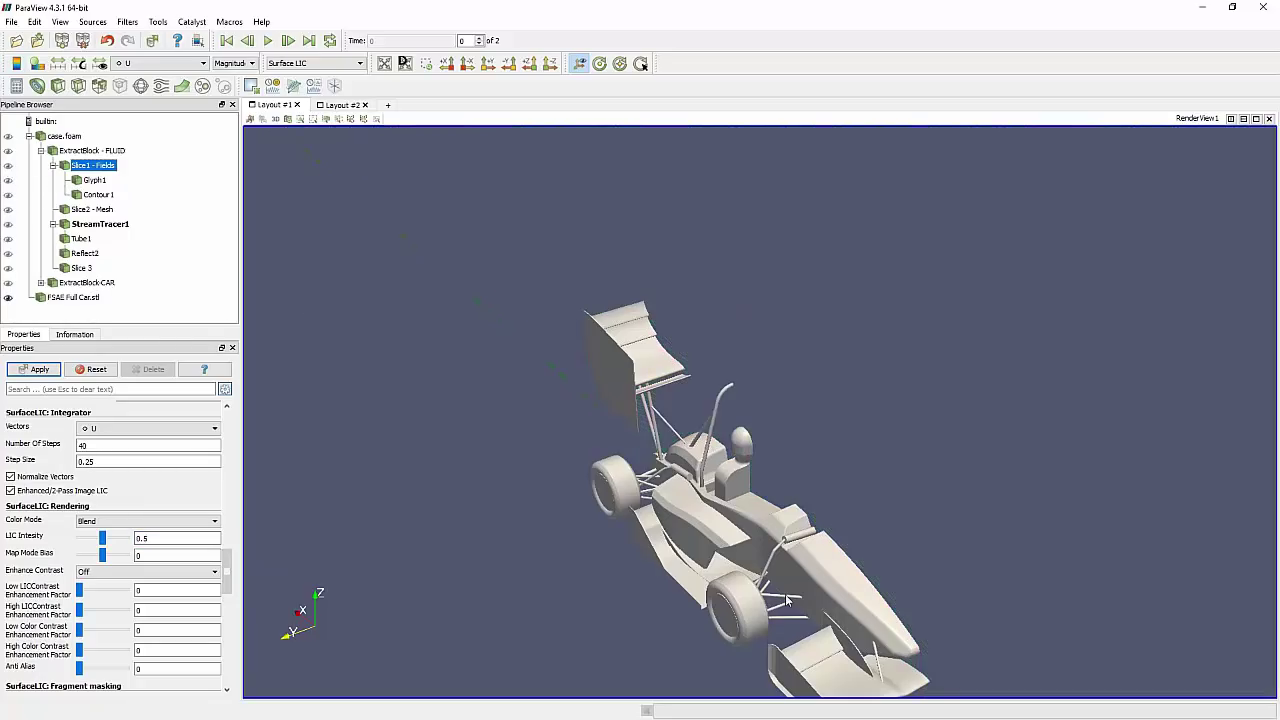
pyautogui.moveTo(786, 600); pyautogui.dragTo(780, 572)
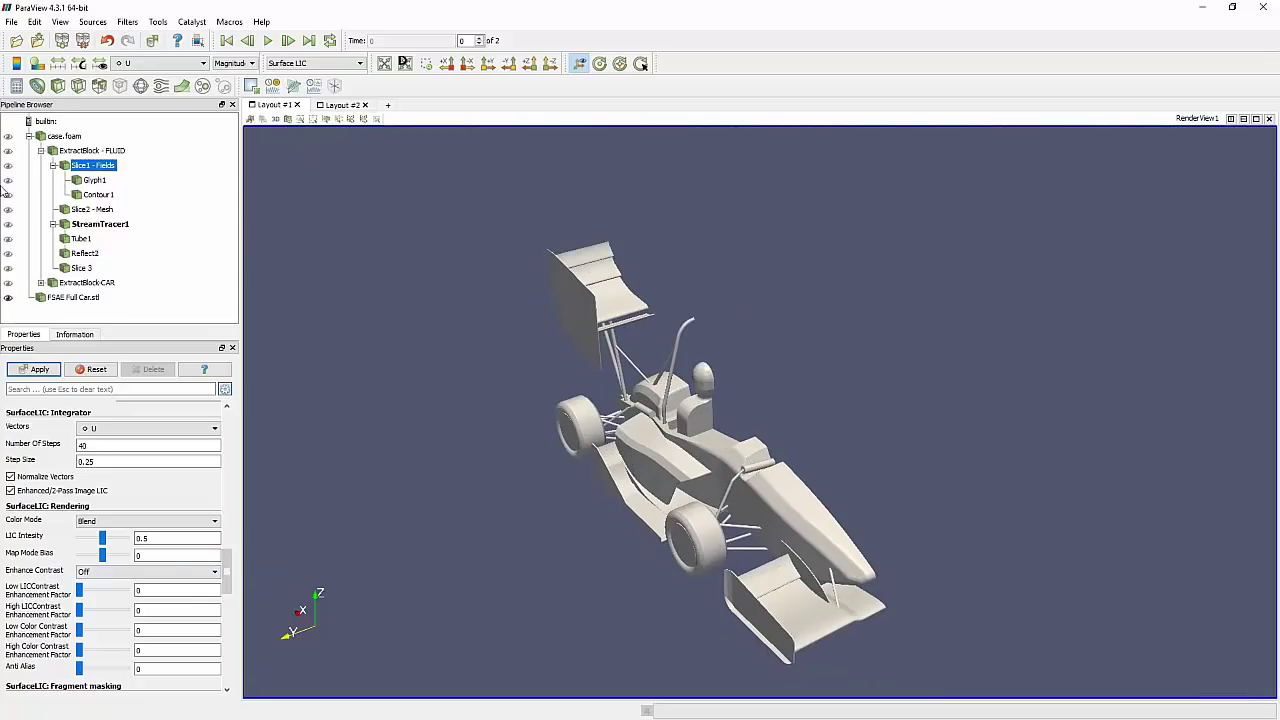
pyautogui.click(97, 572)
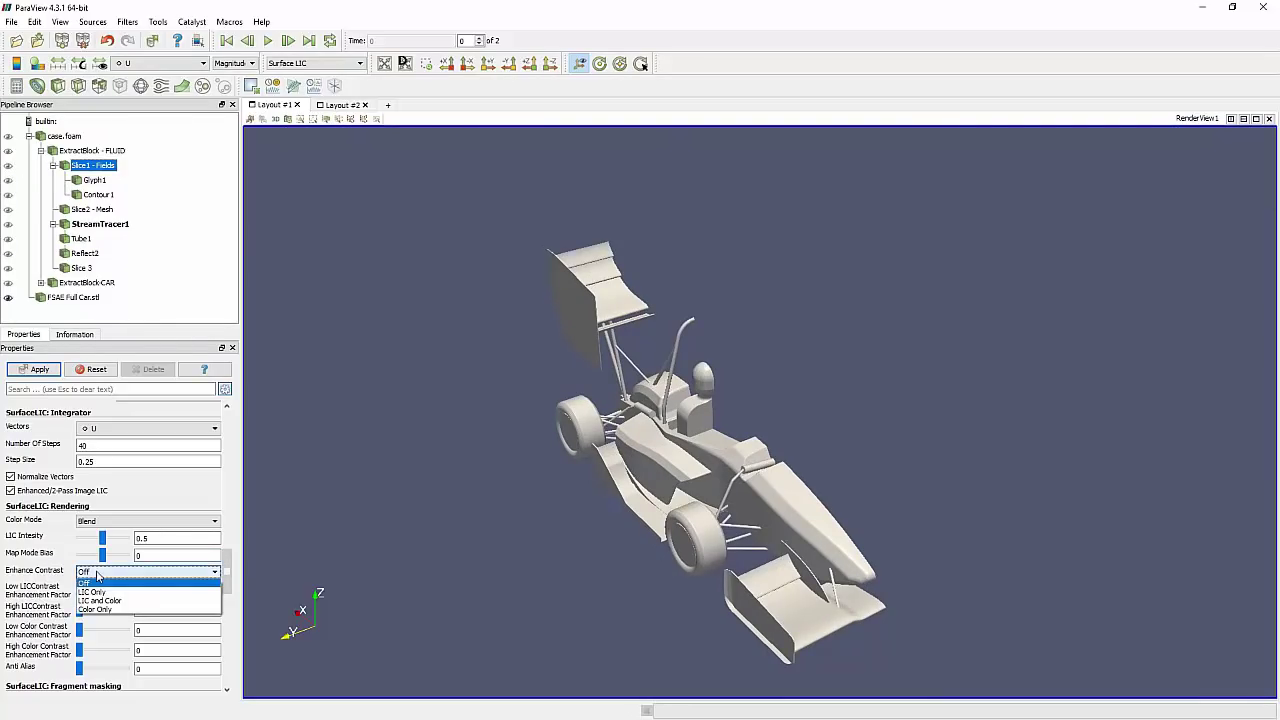
pyautogui.click(47, 573)
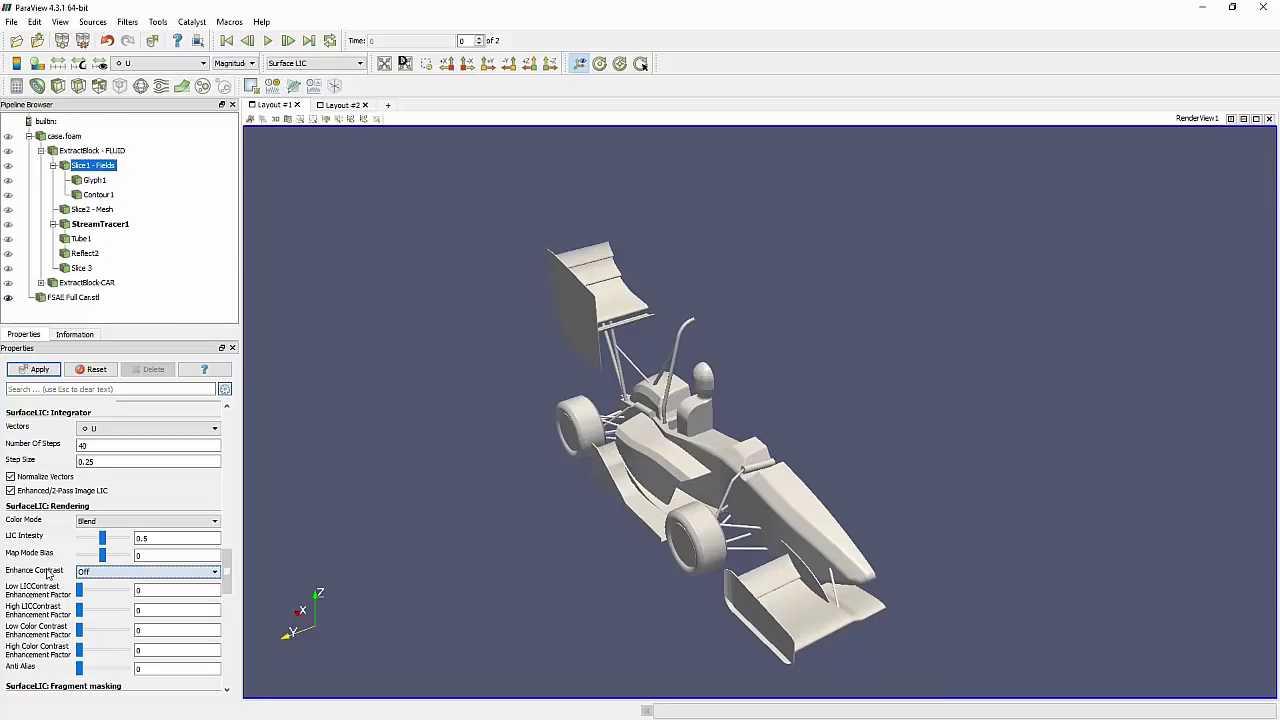
pyautogui.moveTo(375, 518); pyautogui.dragTo(573, 423)
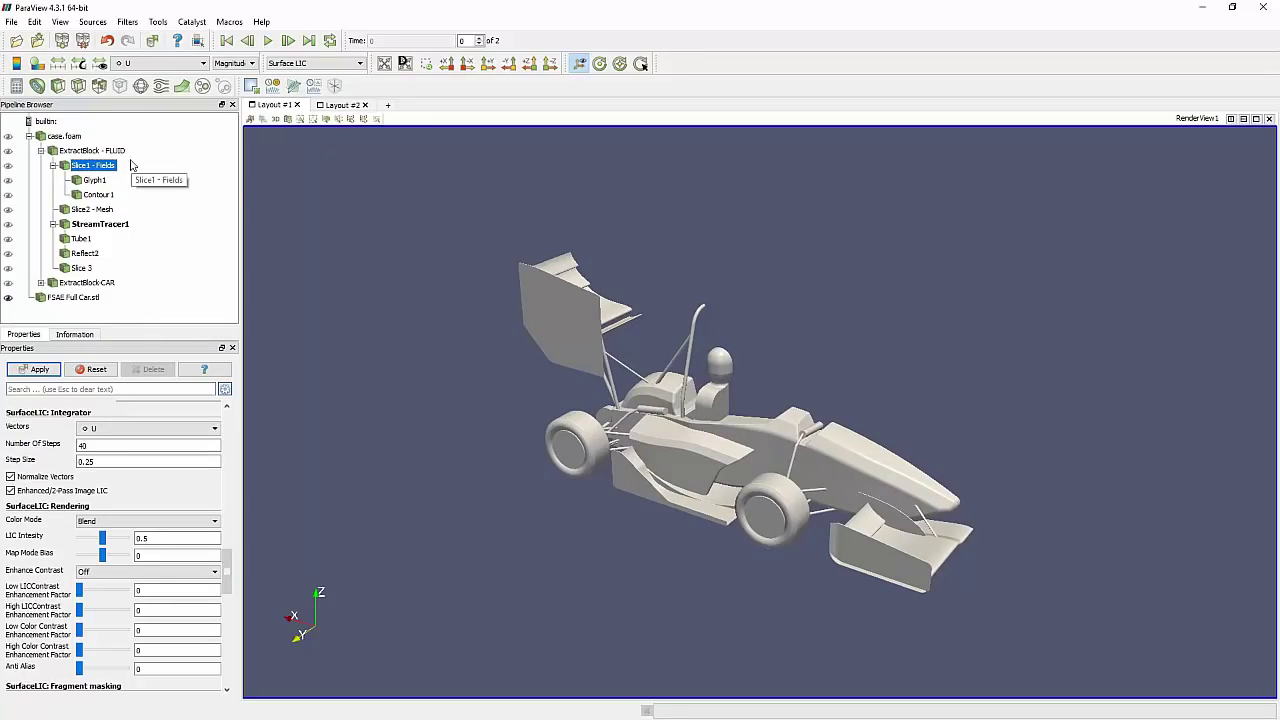
# Show ExtractBlock-CAR in the render view and hide the FSAE Full Car.stl geometry
pyautogui.click(57, 137)
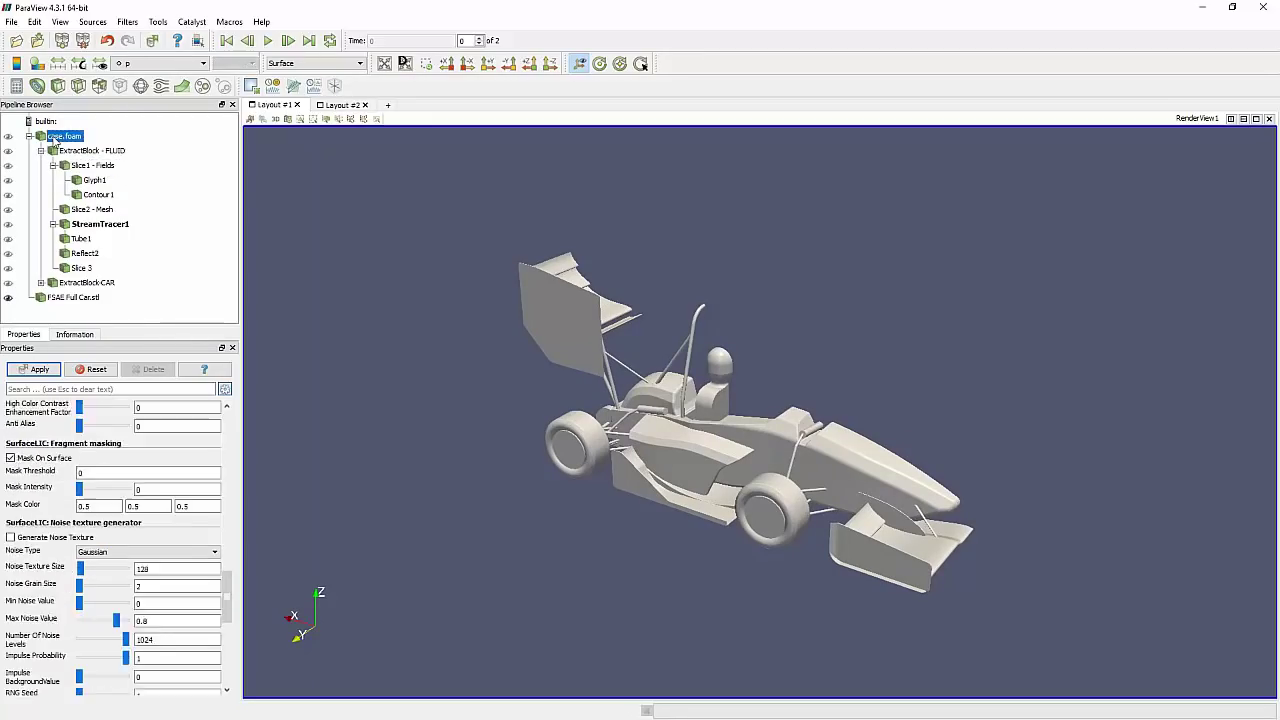
pyautogui.click(76, 284)
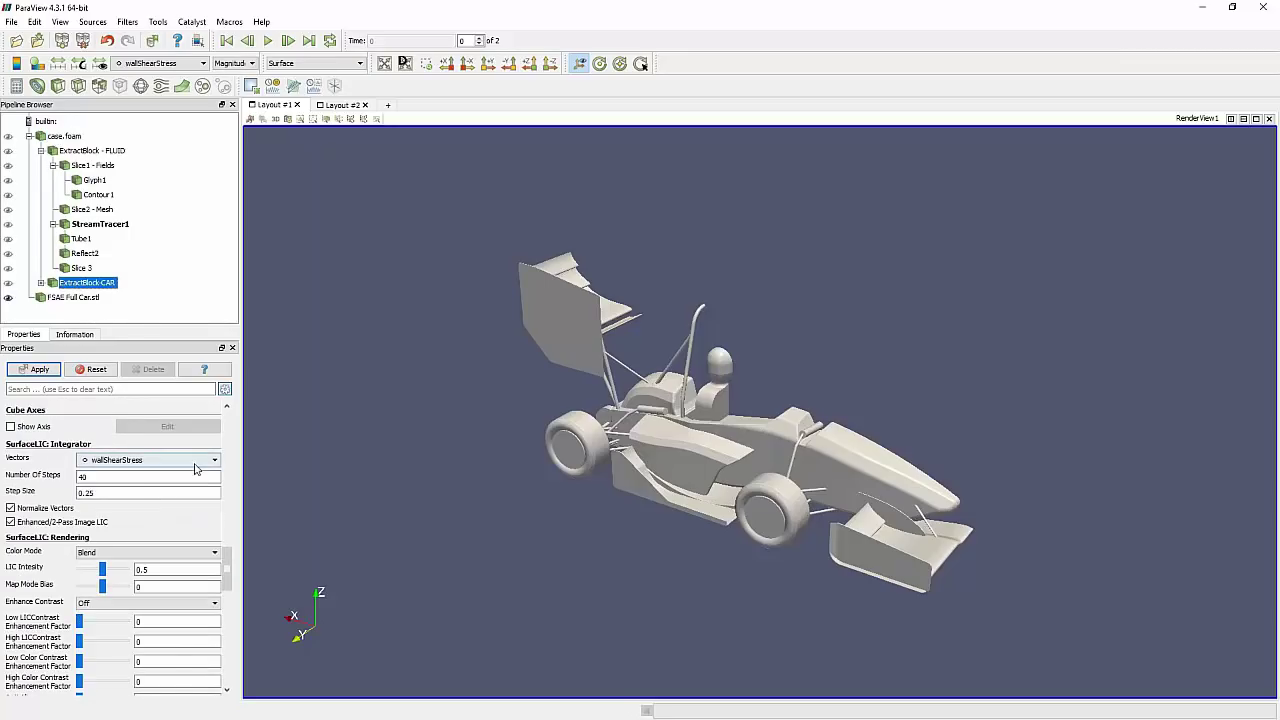
pyautogui.moveTo(228, 565); pyautogui.dragTo(230, 385)
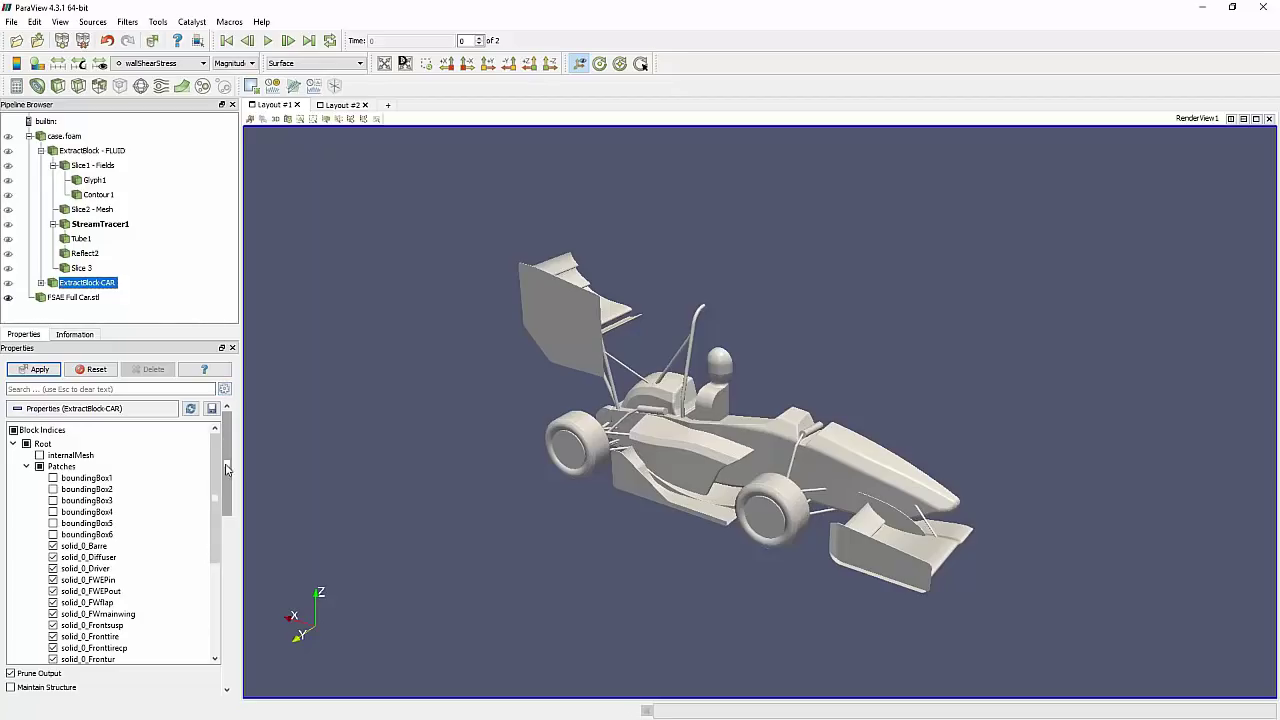
pyautogui.moveTo(213, 469)
pyautogui.mouseDown()
pyautogui.moveTo(215, 586)
pyautogui.moveTo(216, 465)
pyautogui.mouseUp()
pyautogui.click(8, 284)
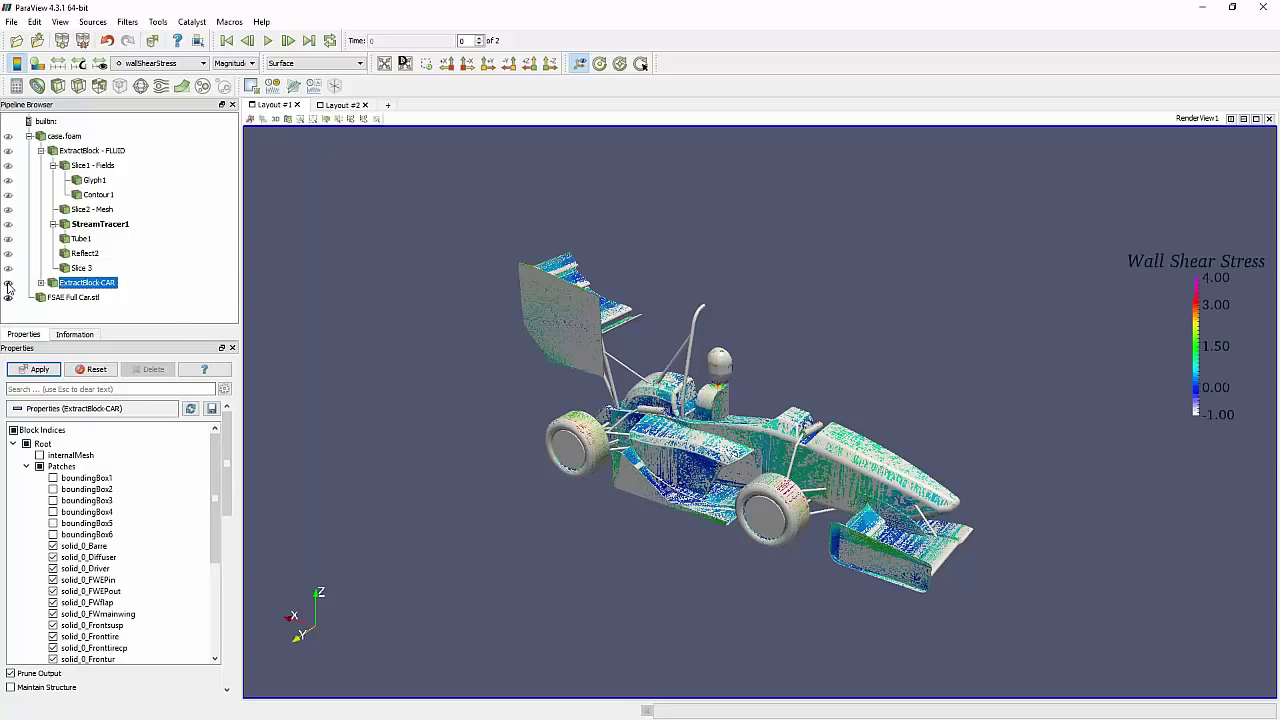
pyautogui.click(8, 297)
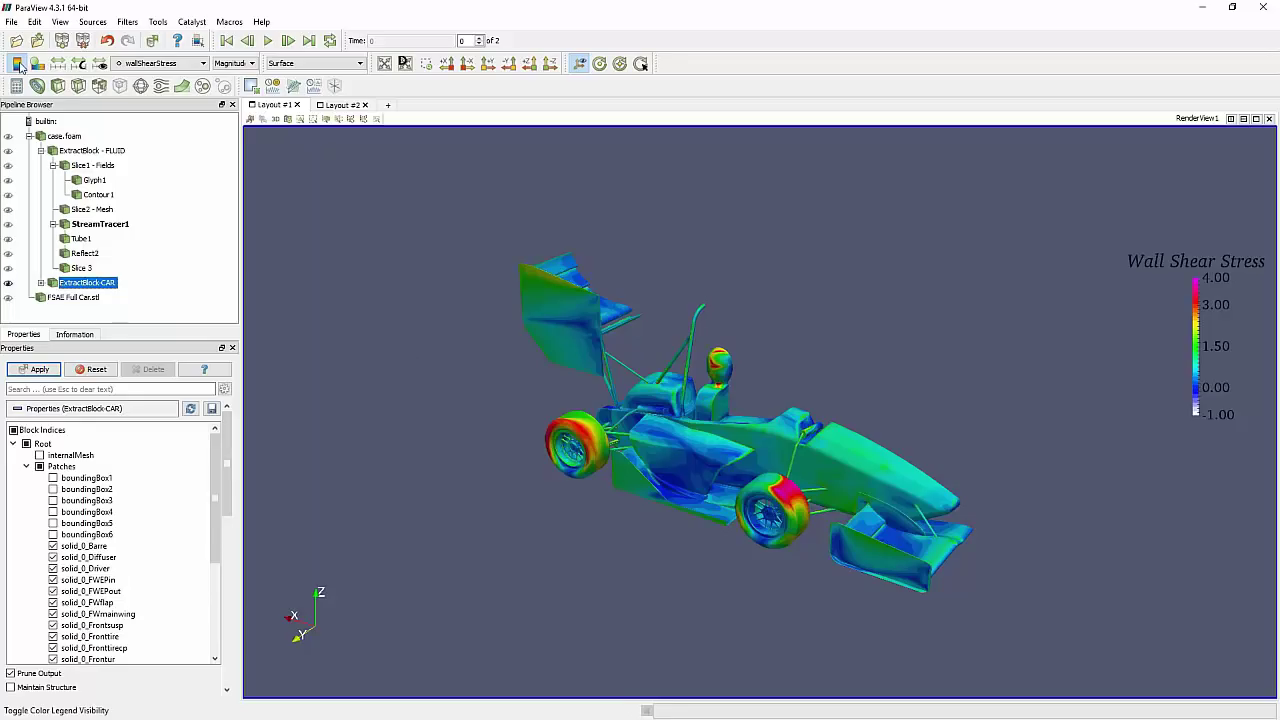
# Examine the wall shear stress distribution over the car body, wings and tires from a closer angled view
pyautogui.moveTo(847, 452); pyautogui.dragTo(651, 405)
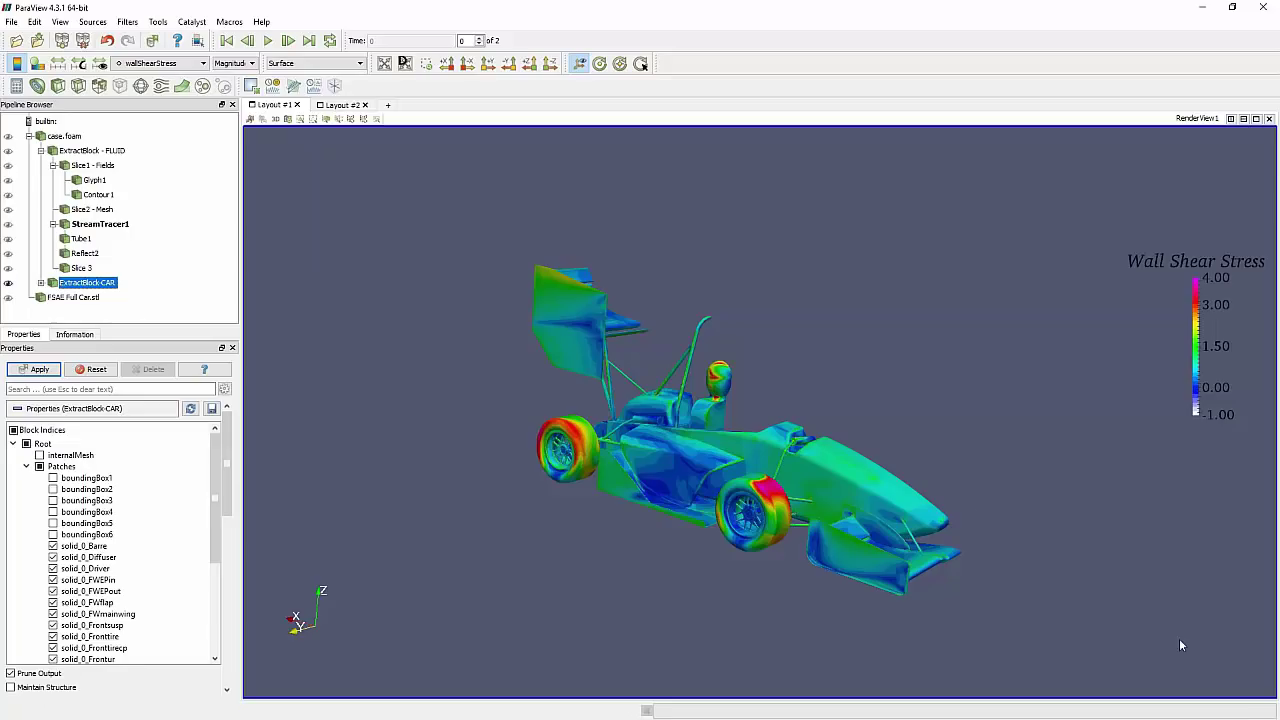
pyautogui.moveTo(960, 474); pyautogui.dragTo(690, 432)
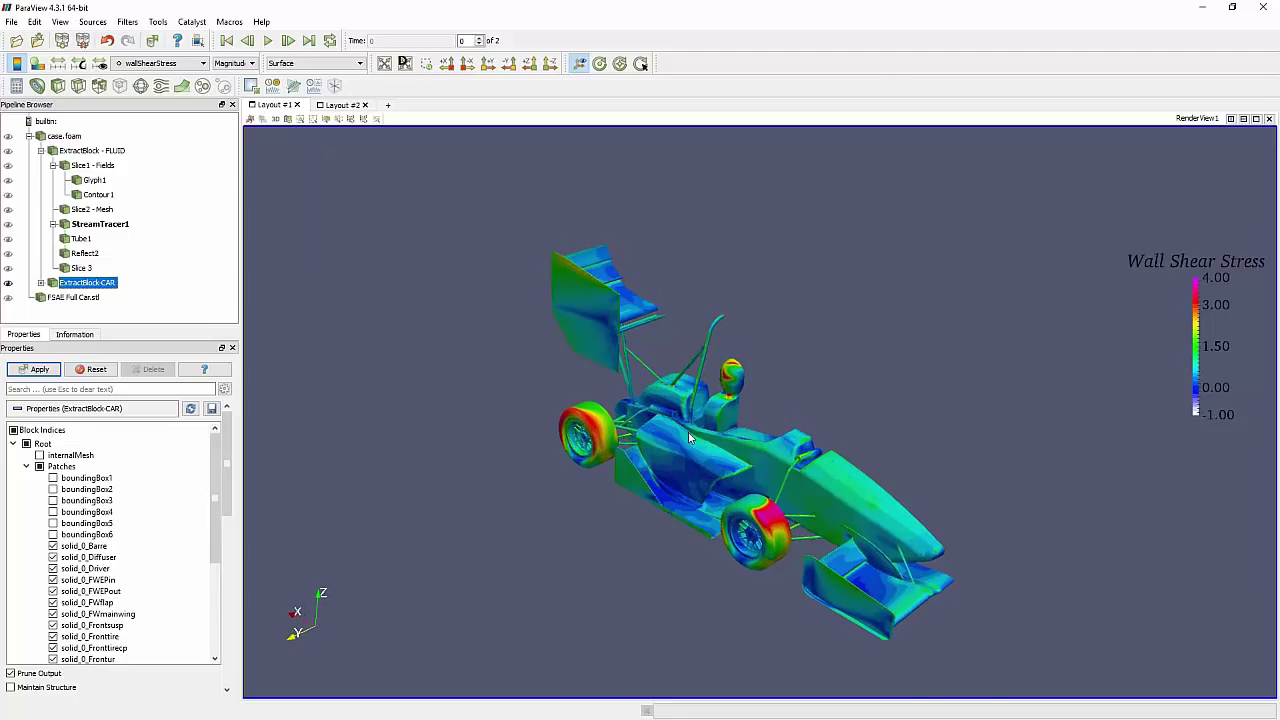
pyautogui.moveTo(688, 433); pyautogui.dragTo(740, 474, button='right')
pyautogui.moveTo(740, 474); pyautogui.dragTo(710, 411, button='middle')
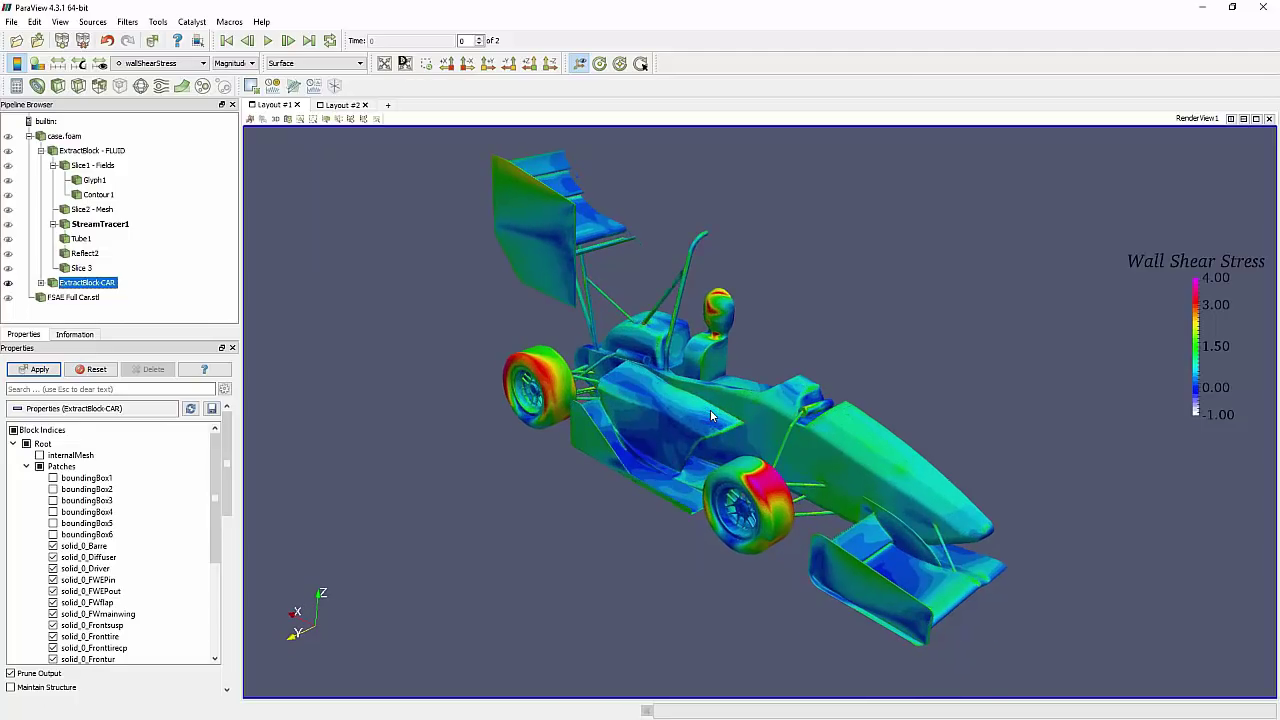
pyautogui.moveTo(710, 416); pyautogui.dragTo(713, 430)
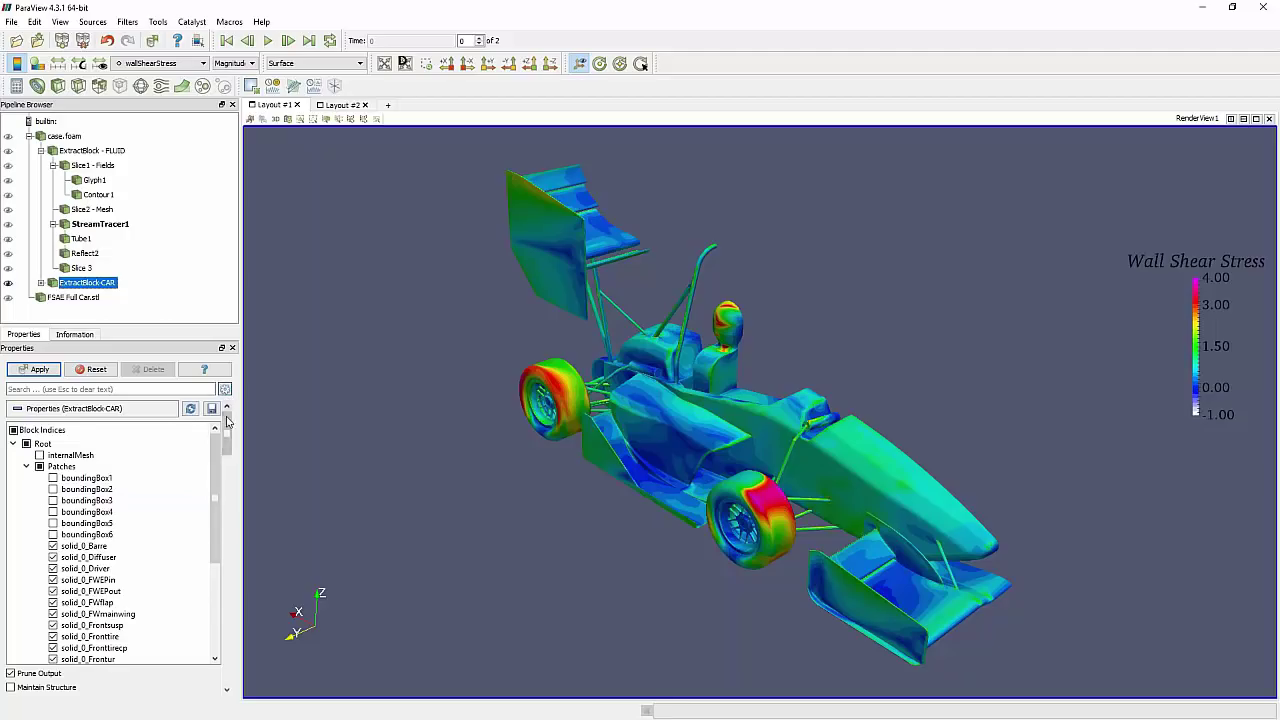
# Set the representation of ExtractBlock-CAR to Surface LIC
pyautogui.moveTo(227, 420); pyautogui.dragTo(233, 464)
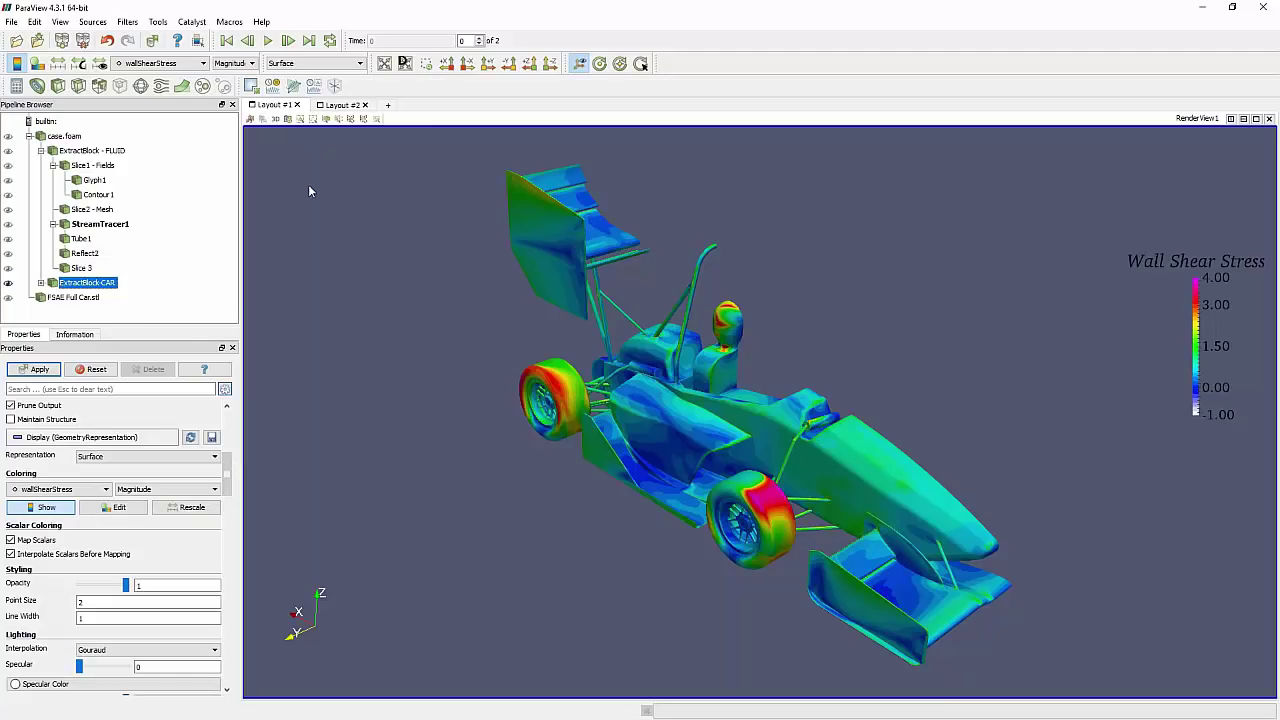
pyautogui.click(345, 68)
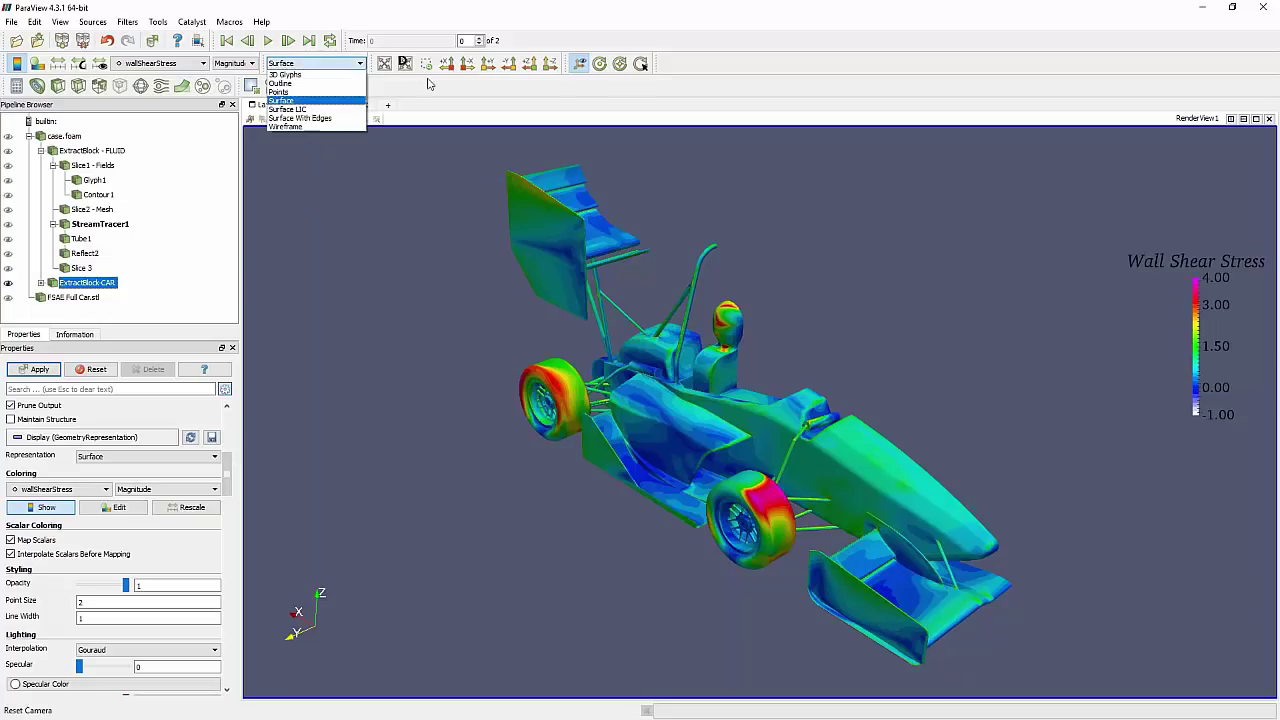
pyautogui.click(491, 89)
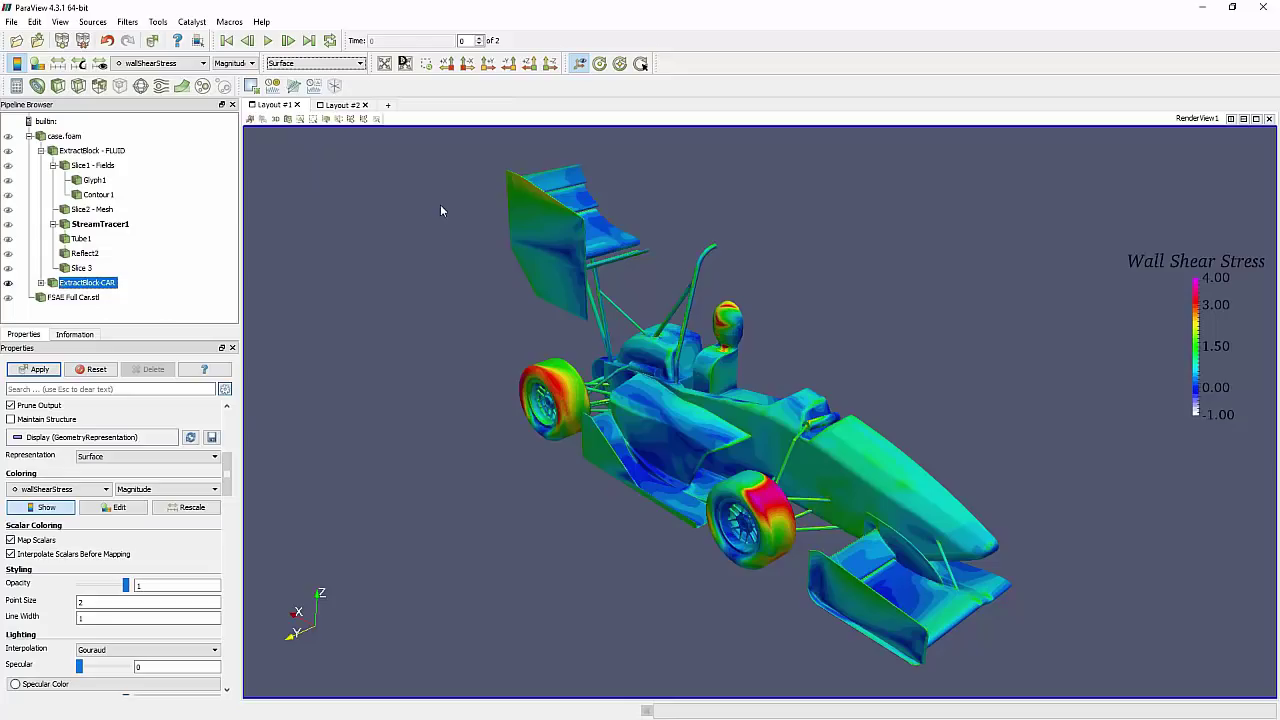
pyautogui.click(316, 63)
pyautogui.click(300, 108)
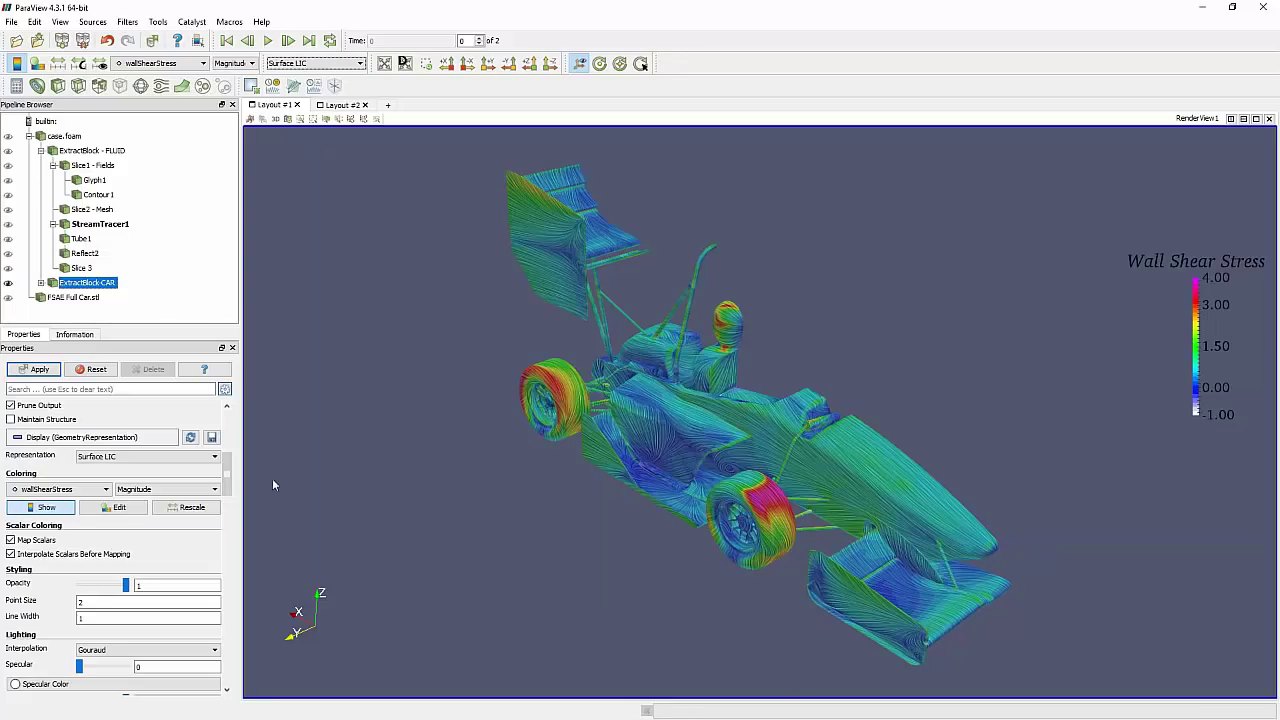
# Review the Surface LIC integrator settings of ExtractBlock-CAR, including the available vector fields
pyautogui.moveTo(229, 474); pyautogui.dragTo(231, 523)
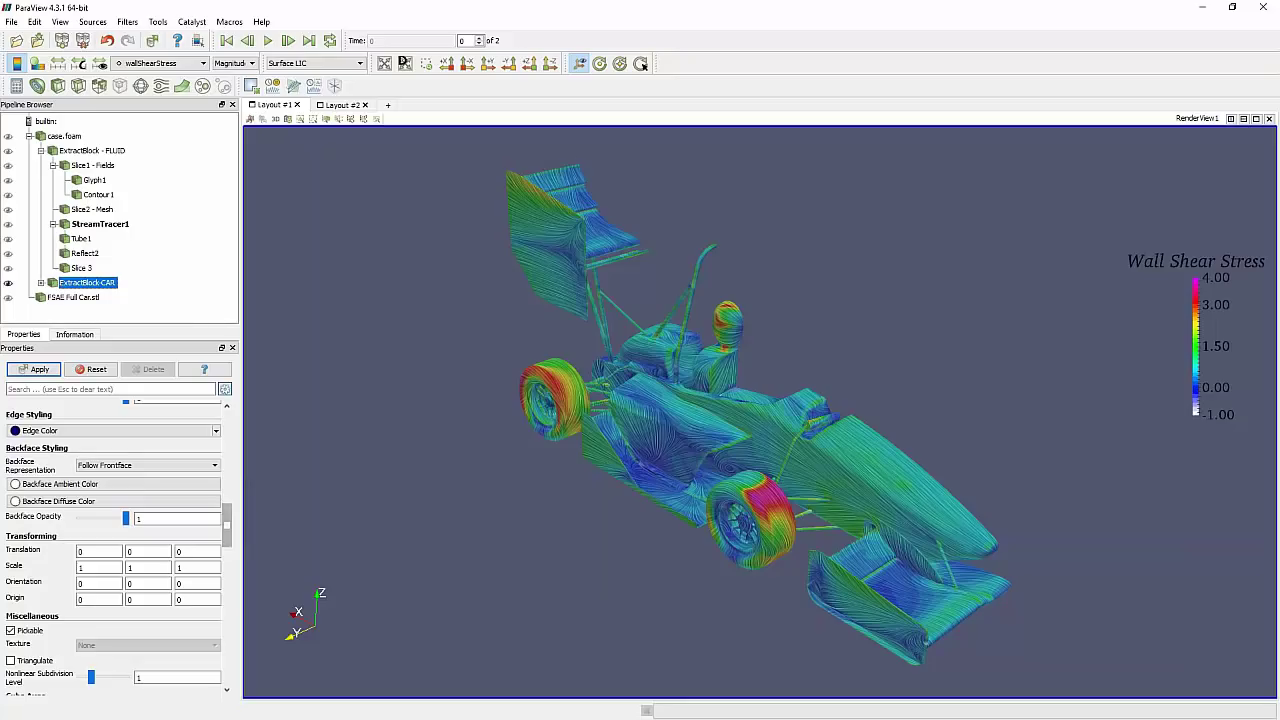
pyautogui.click(224, 389)
pyautogui.scroll(3, 229, 556)
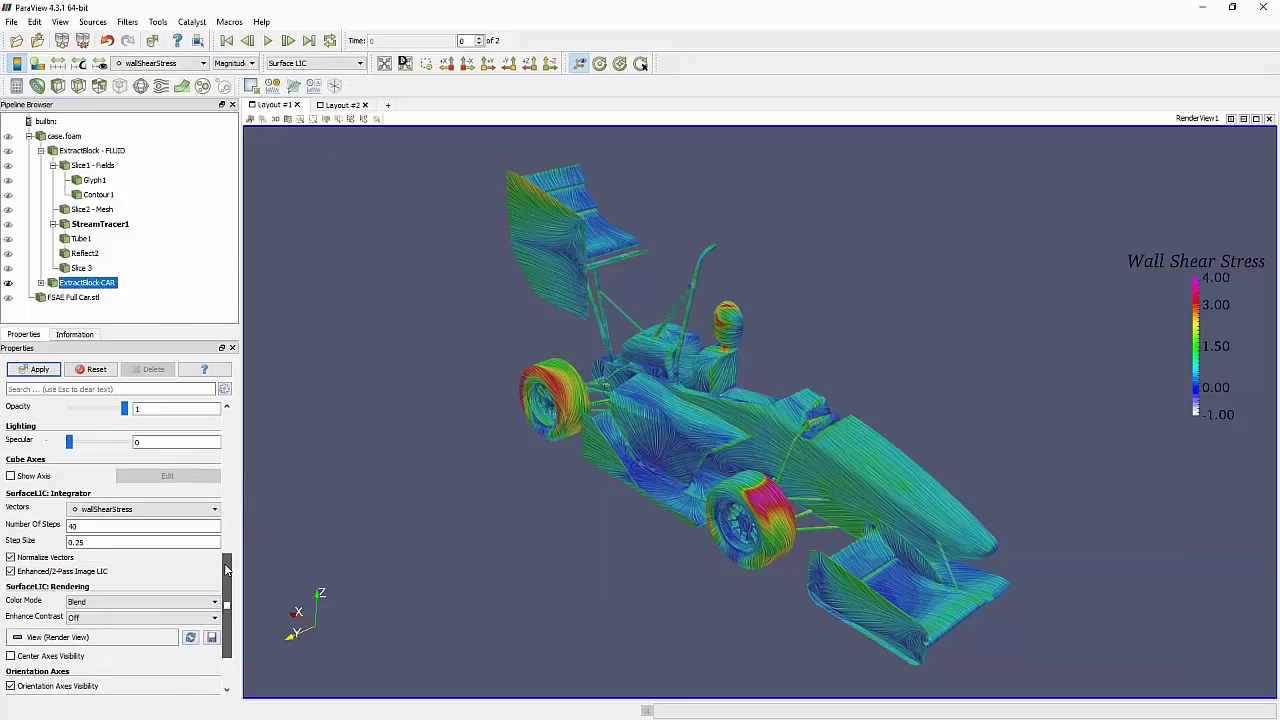
pyautogui.moveTo(231, 555); pyautogui.dragTo(236, 554)
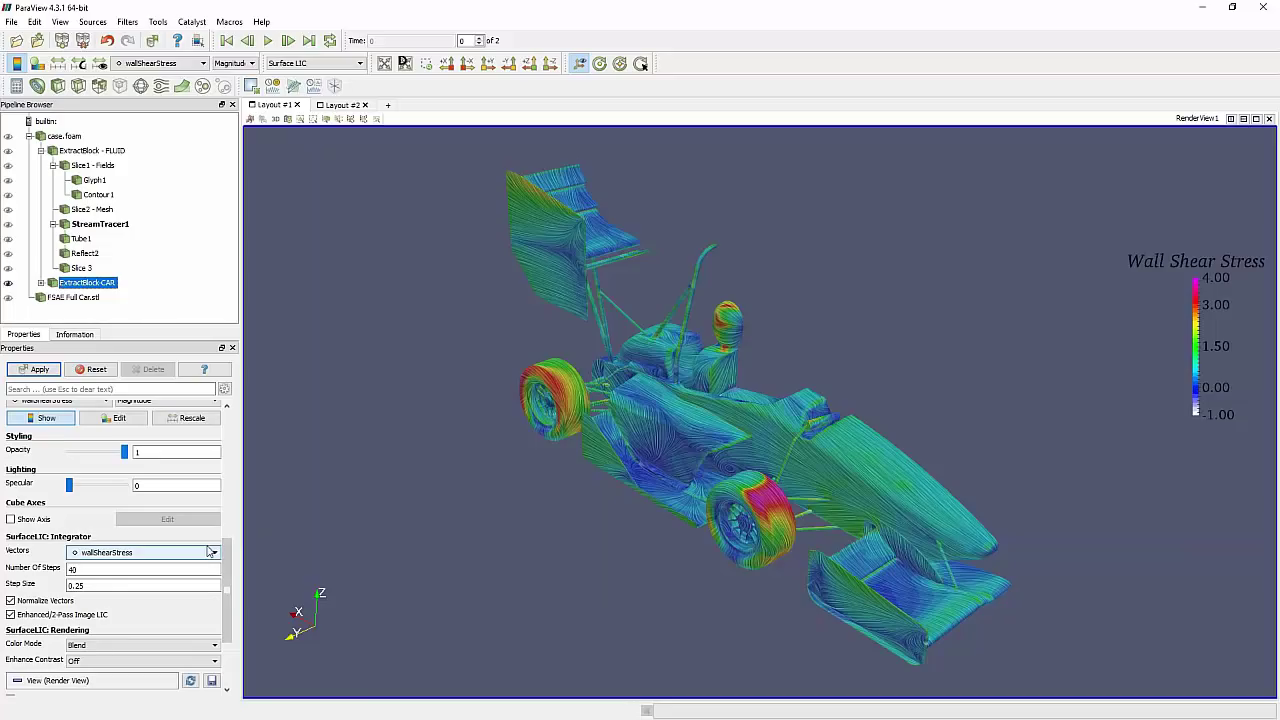
pyautogui.click(88, 557)
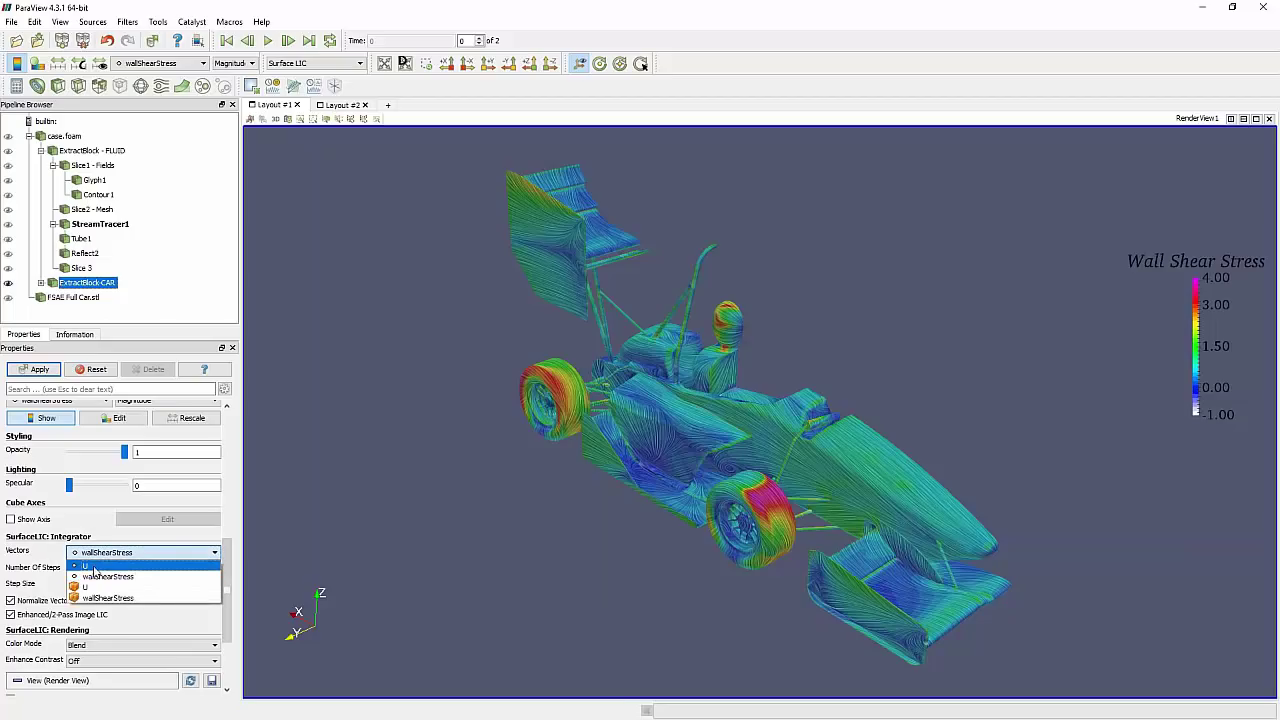
pyautogui.click(43, 555)
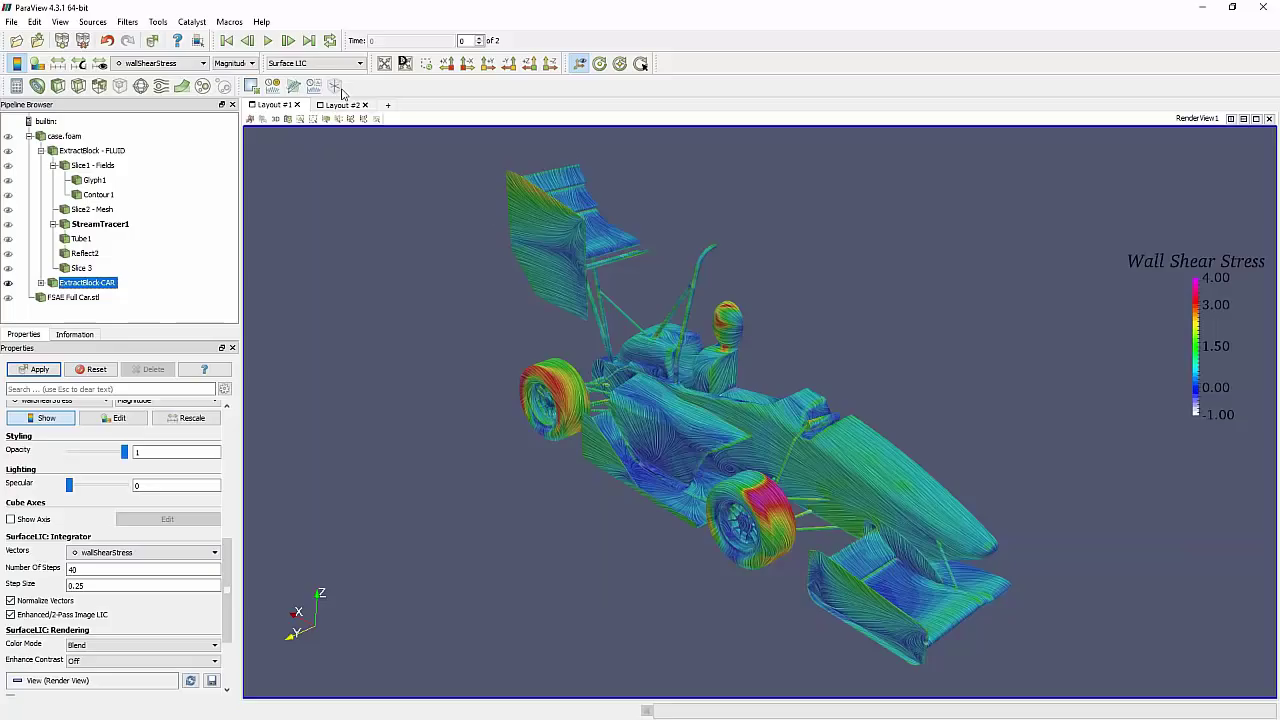
# Set ExtractBlock-CAR to the plain Surface representation and color it by pressure (p)
pyautogui.click(318, 63)
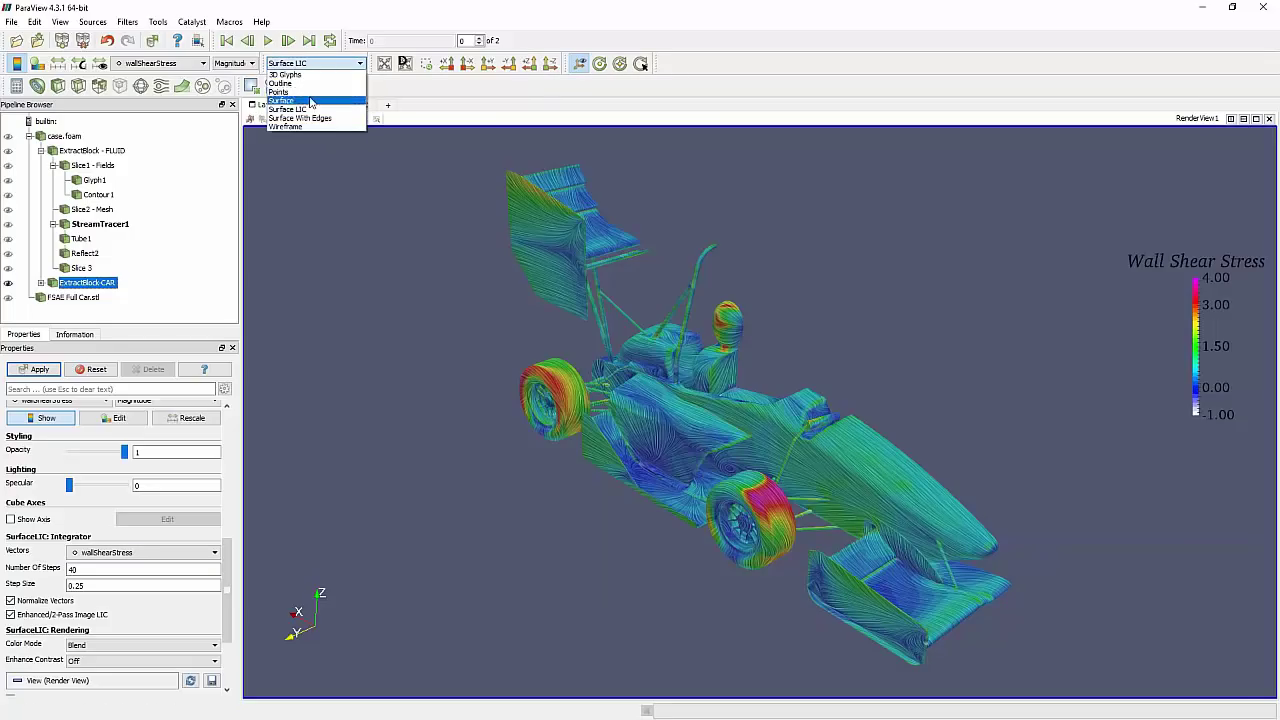
pyautogui.click(311, 101)
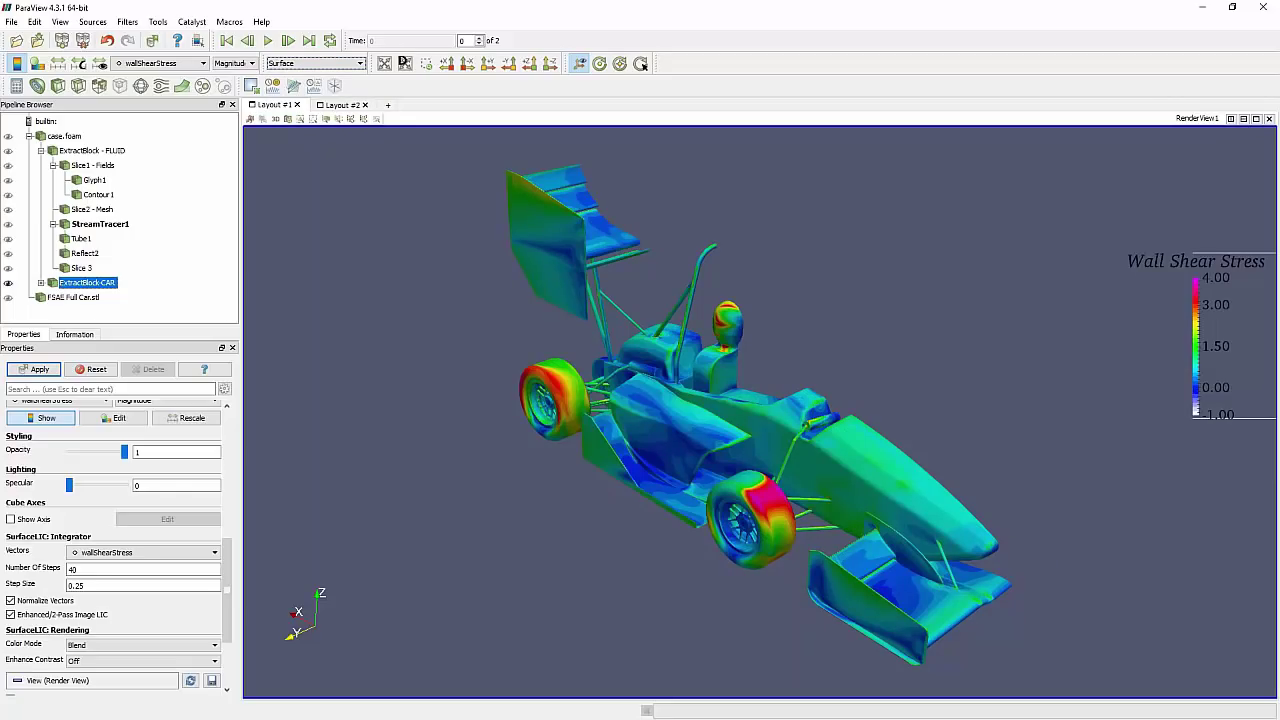
pyautogui.click(163, 63)
pyautogui.click(137, 128)
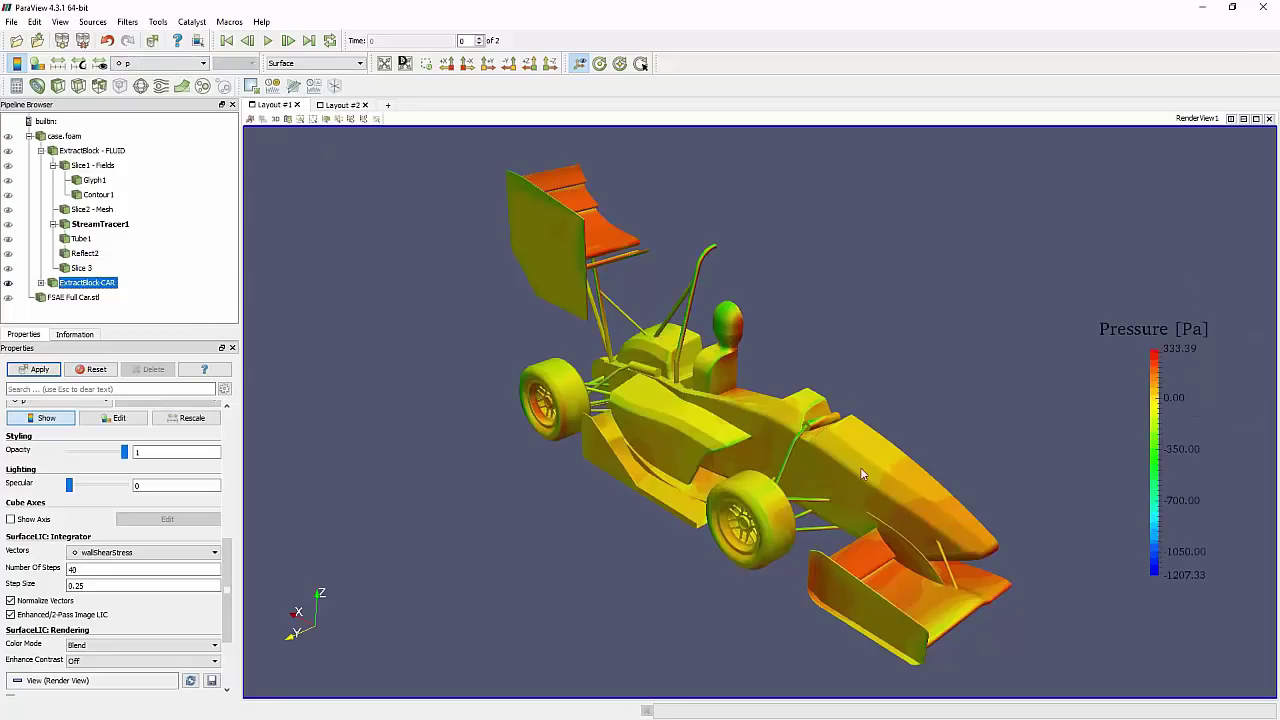
pyautogui.moveTo(860, 467); pyautogui.dragTo(660, 431)
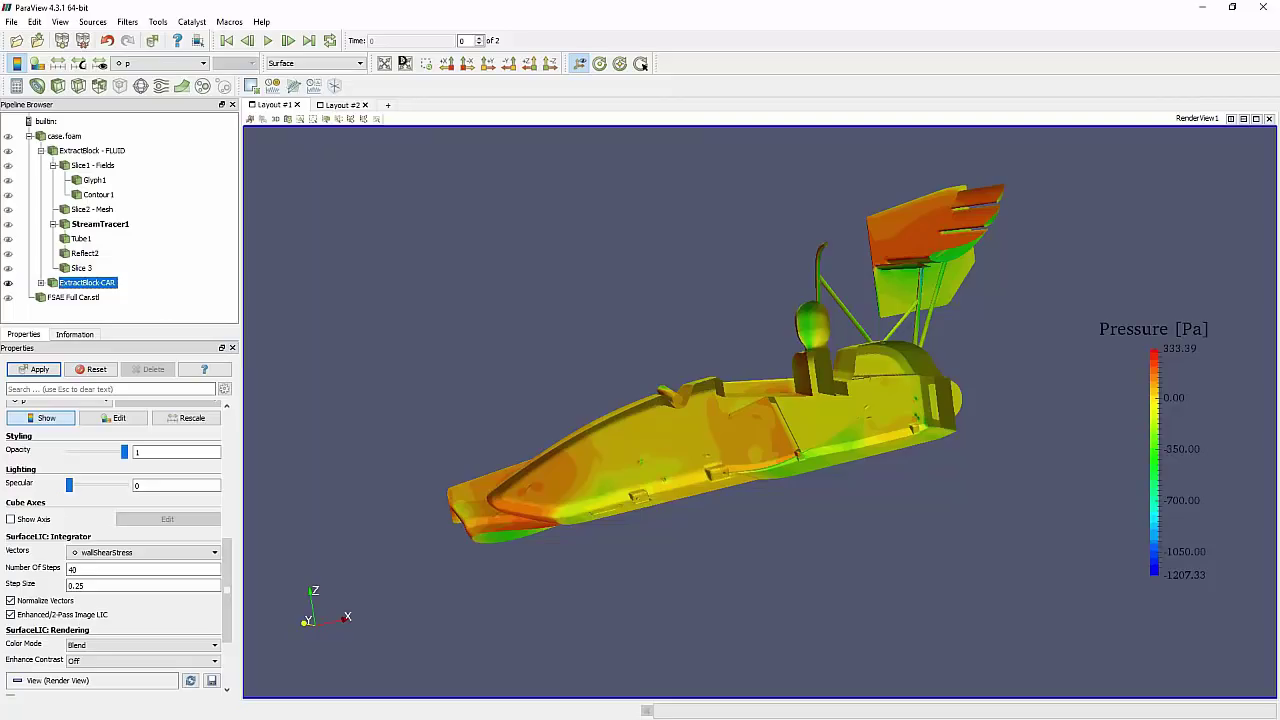
pyautogui.moveTo(493, 288); pyautogui.dragTo(531, 308)
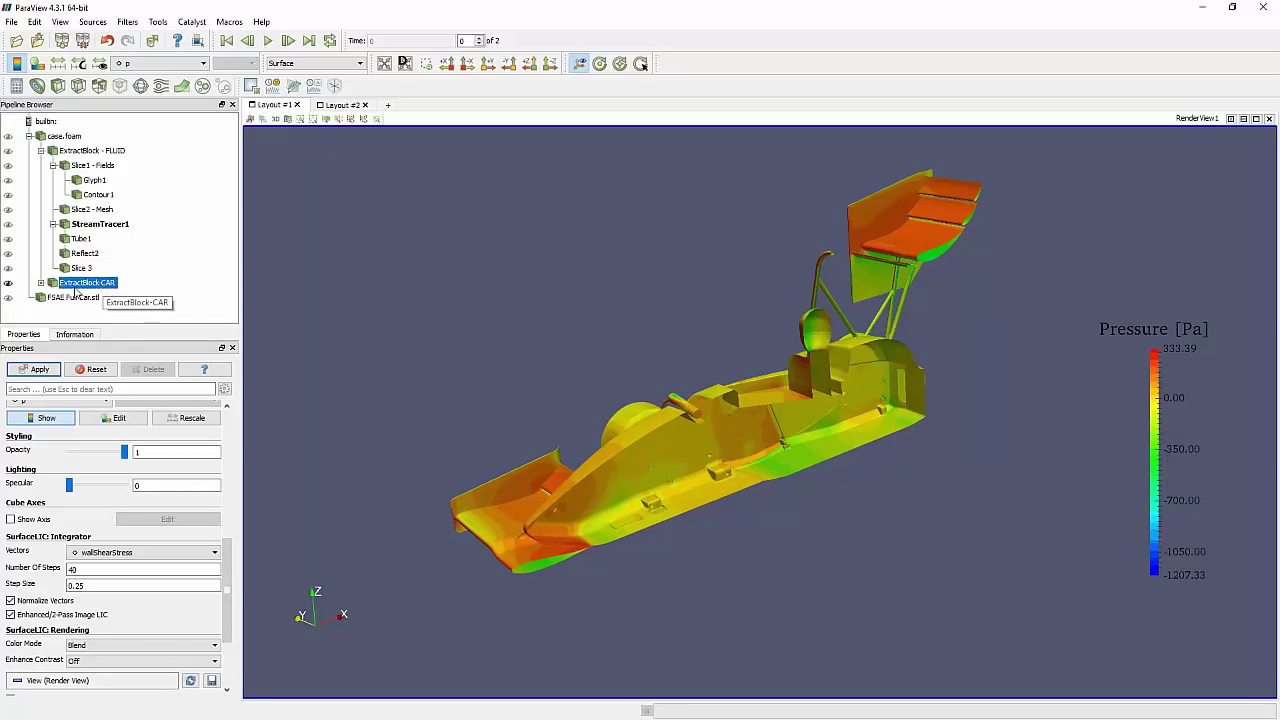
# Search the available filters for "generate" to locate Generate Surface Normals for the car block
pyautogui.click(42, 285)
pyautogui.scroll(-1, 83, 286)
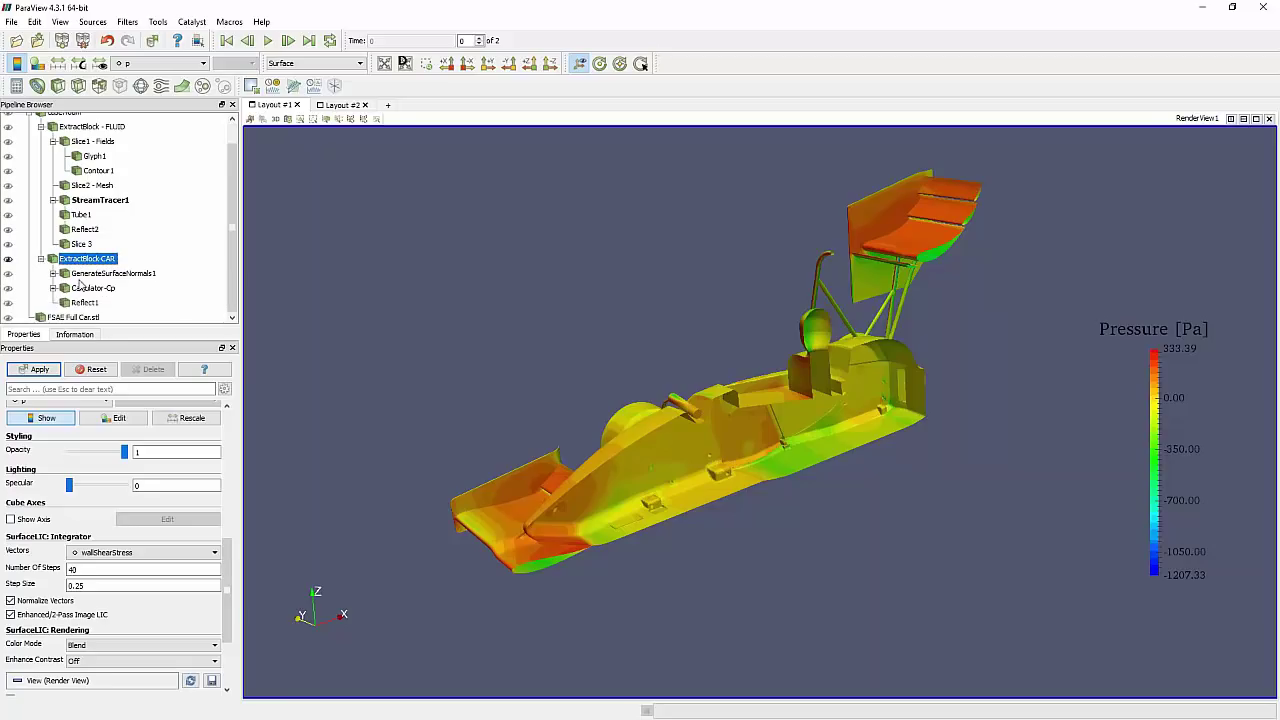
pyautogui.hotkey('ctrl', 'space')
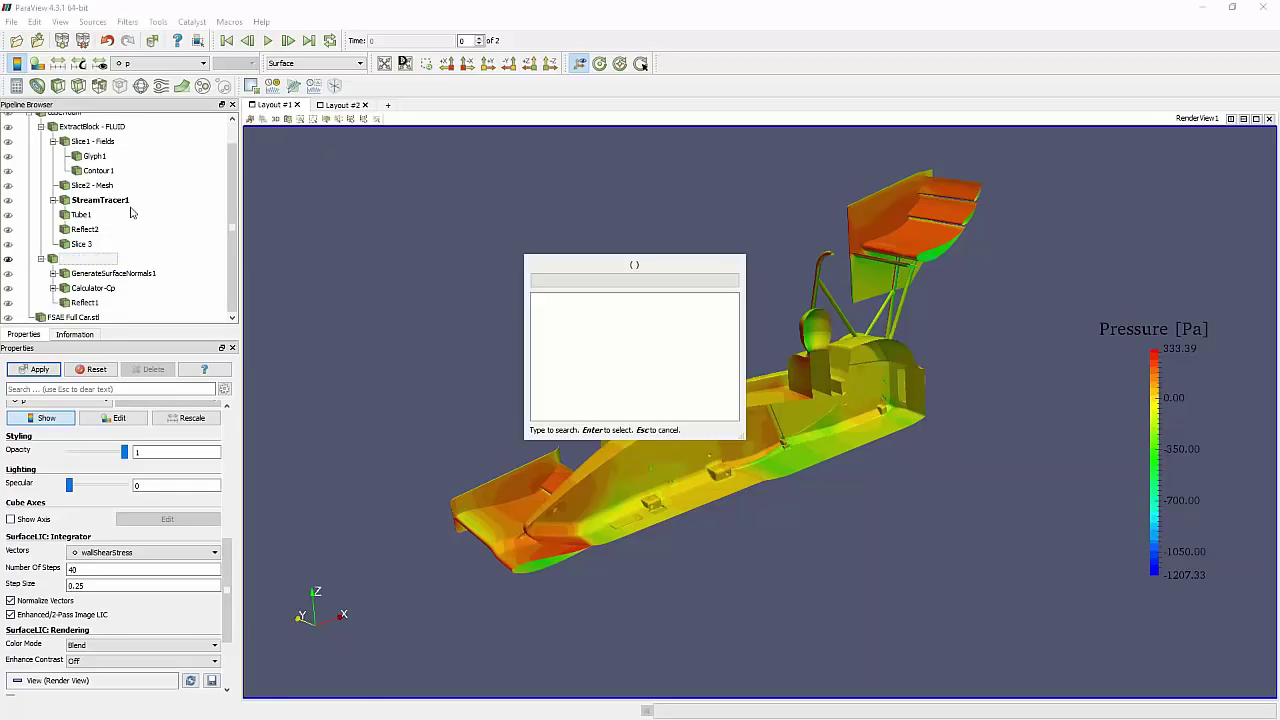
pyautogui.write('generate')
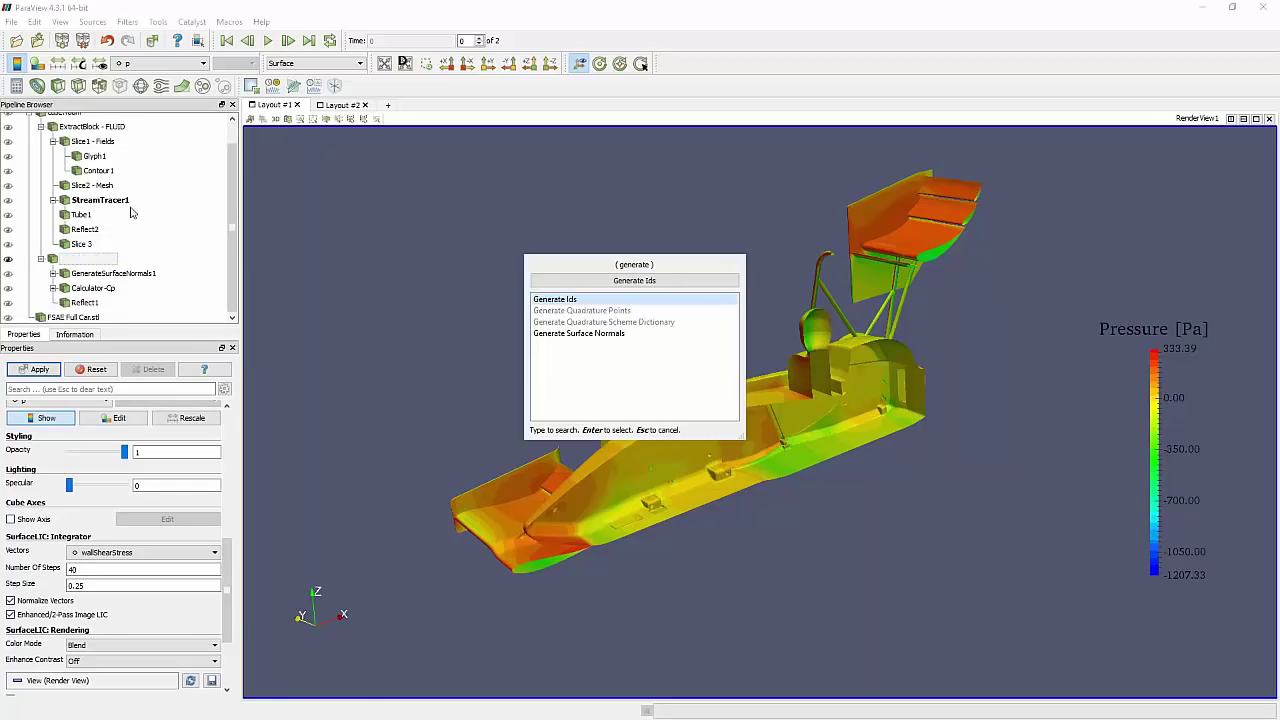
pyautogui.press('Down')
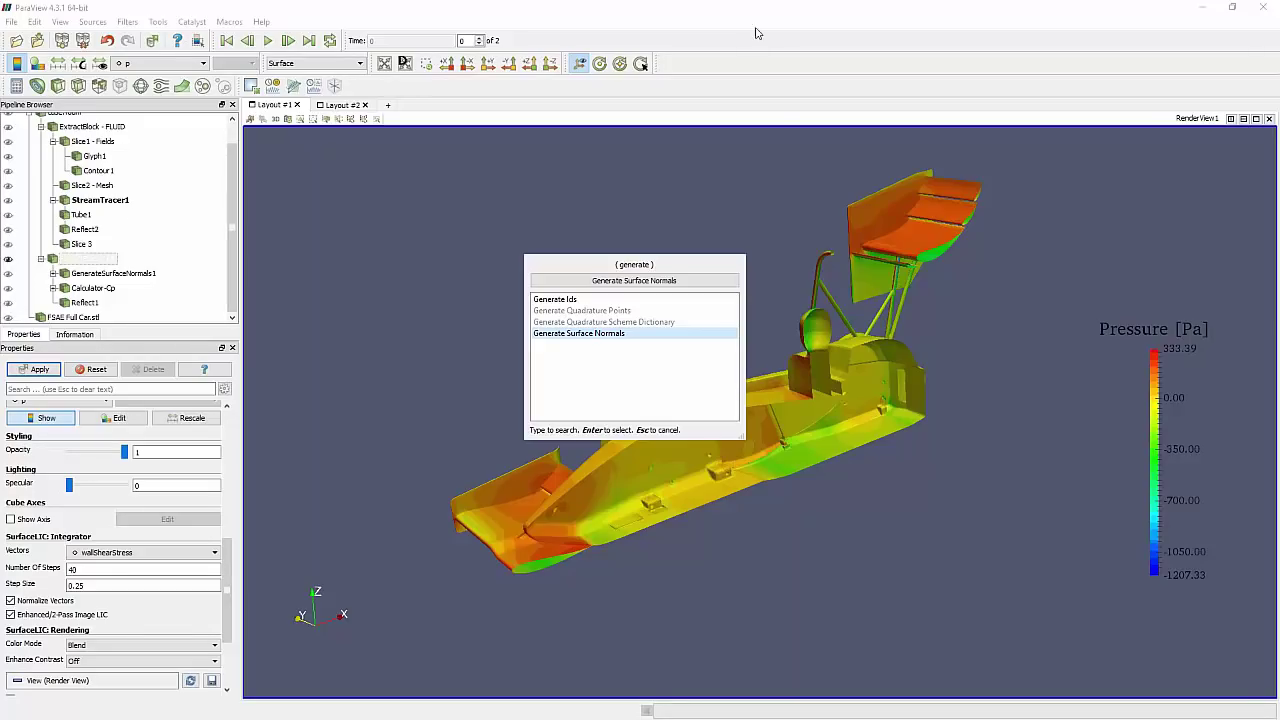
pyautogui.press('Escape')
pyautogui.press('Escape')
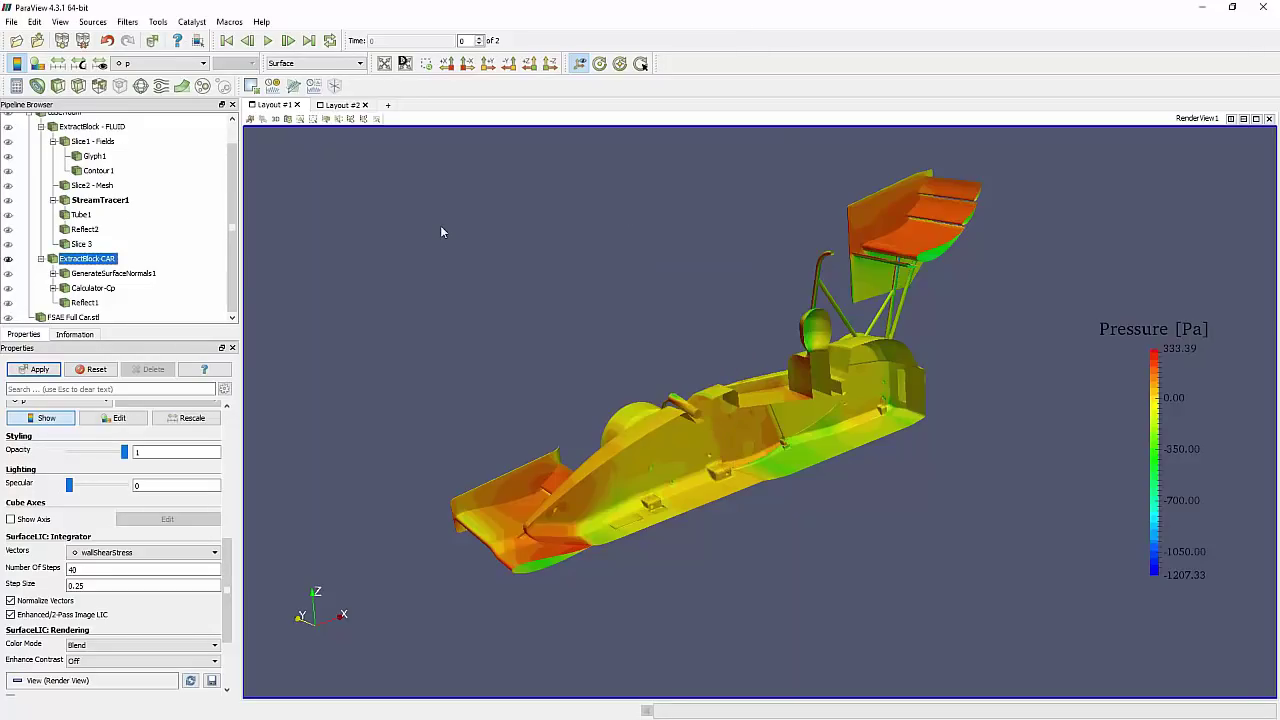
# Show GenerateSurfaceNormals1 in the render view in place of ExtractBlock-CAR and expand its child filters
pyautogui.click(53, 273)
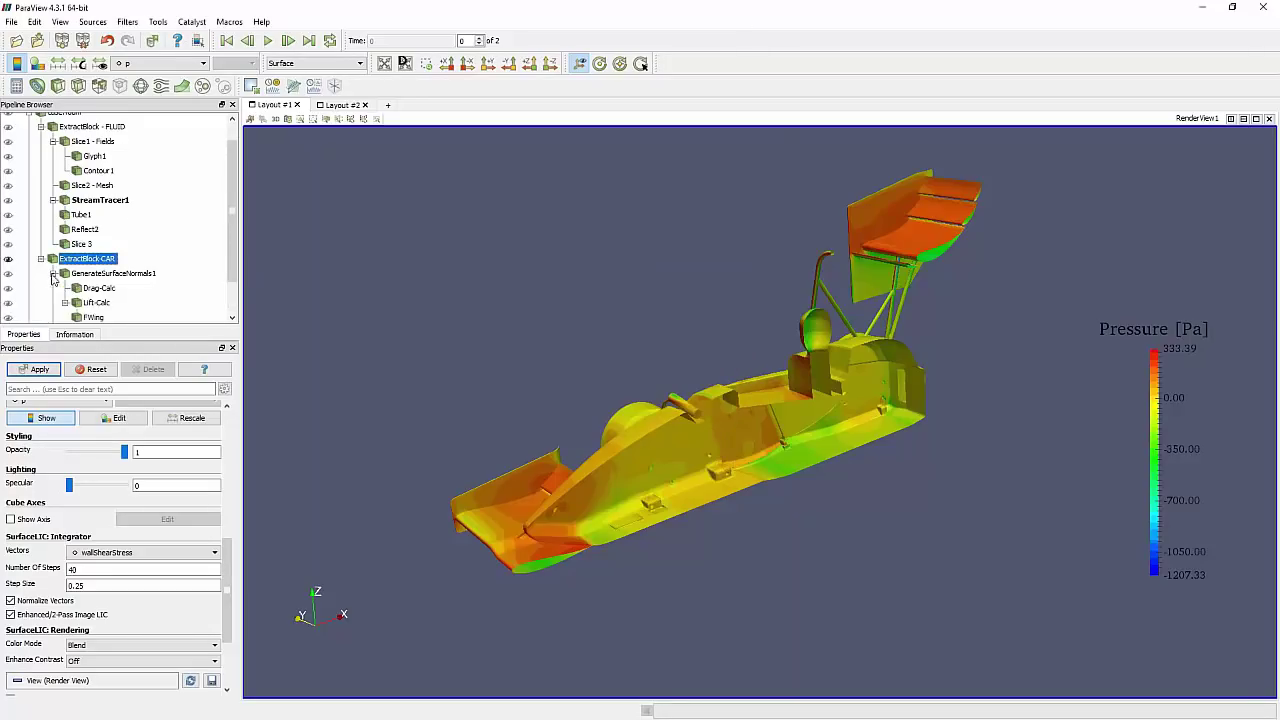
pyautogui.scroll(-1, 164, 260)
pyautogui.click(110, 229)
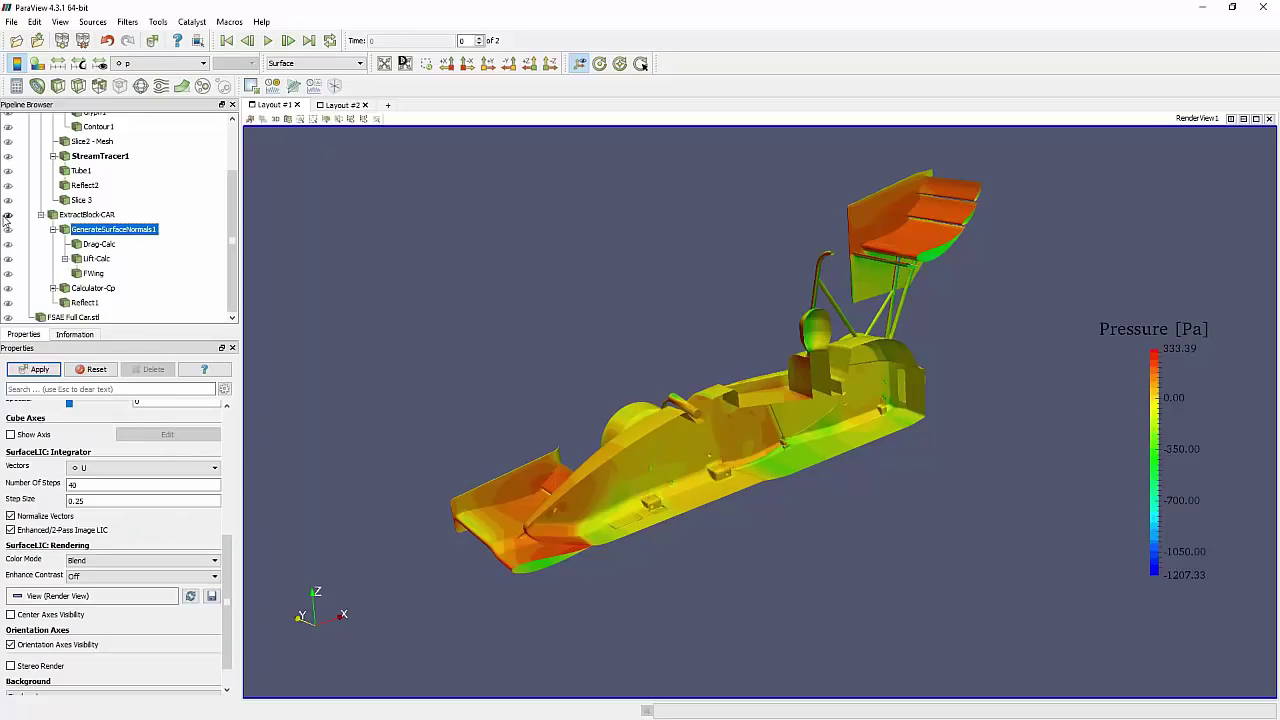
pyautogui.click(8, 217)
pyautogui.moveTo(575, 234); pyautogui.dragTo(675, 364)
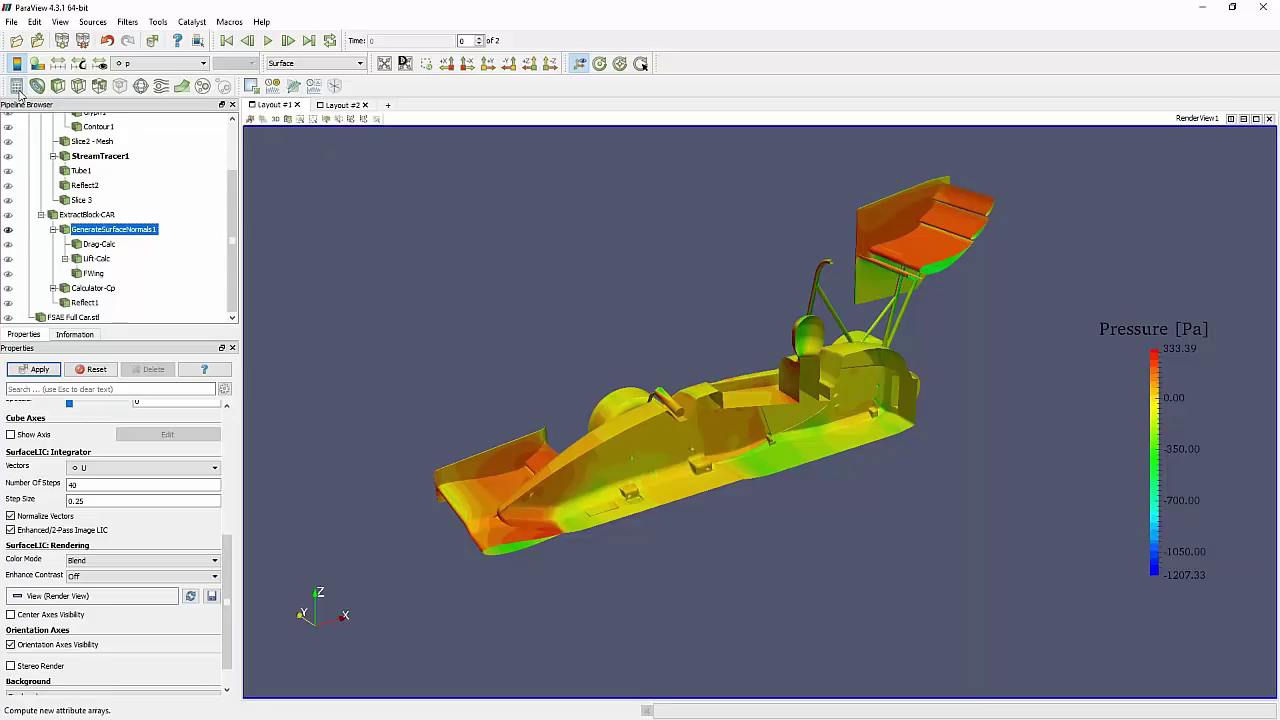
# Review the result array name and formula of the Drag-Calc calculator
pyautogui.click(99, 245)
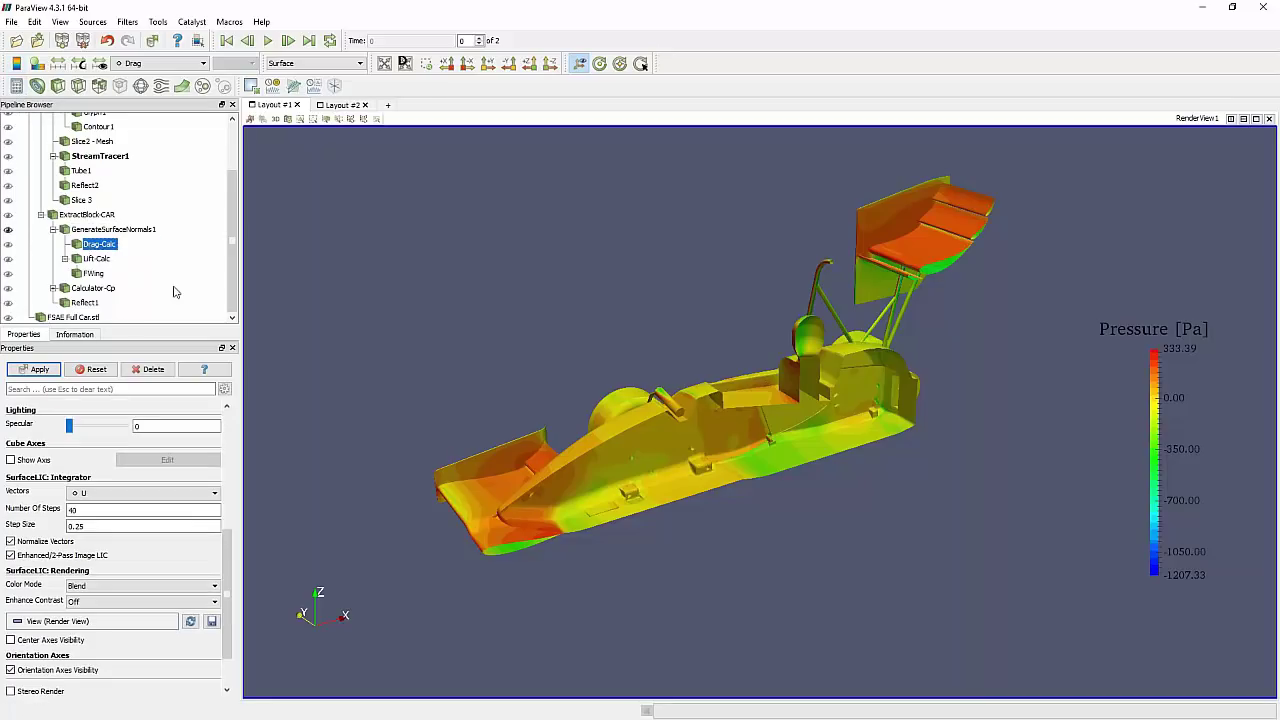
pyautogui.click(100, 246)
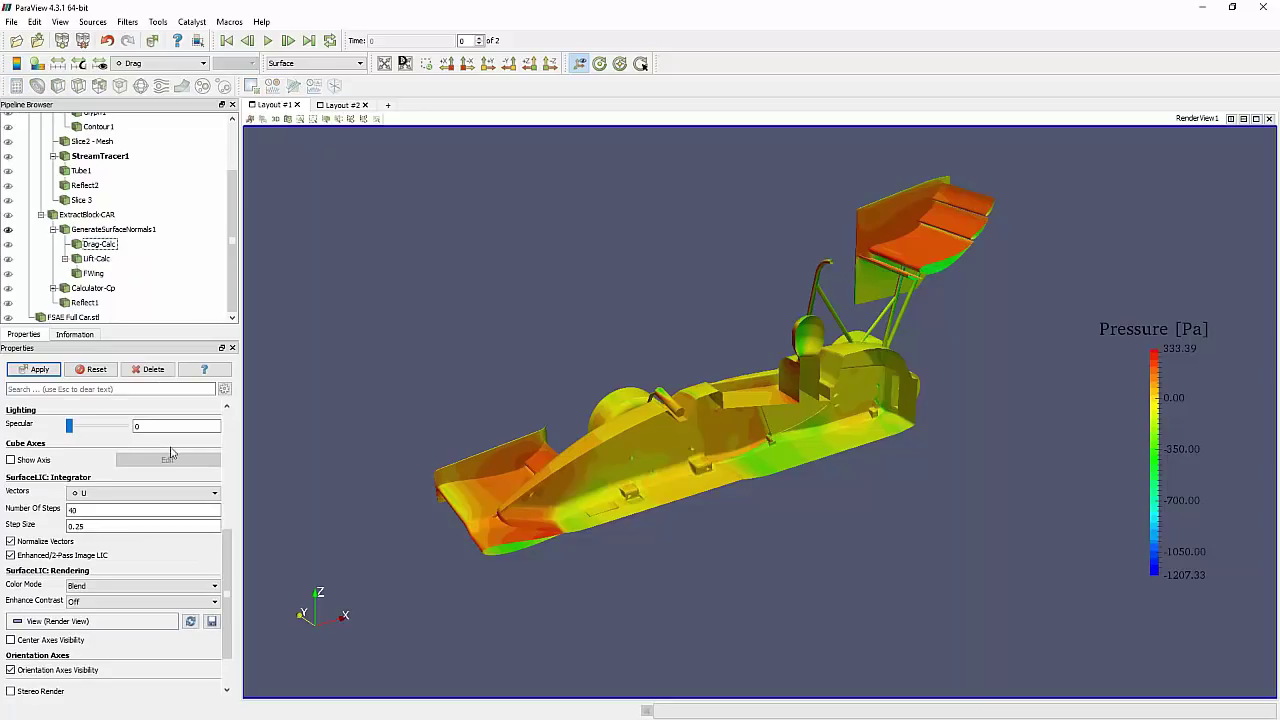
pyautogui.scroll(5, 130, 450)
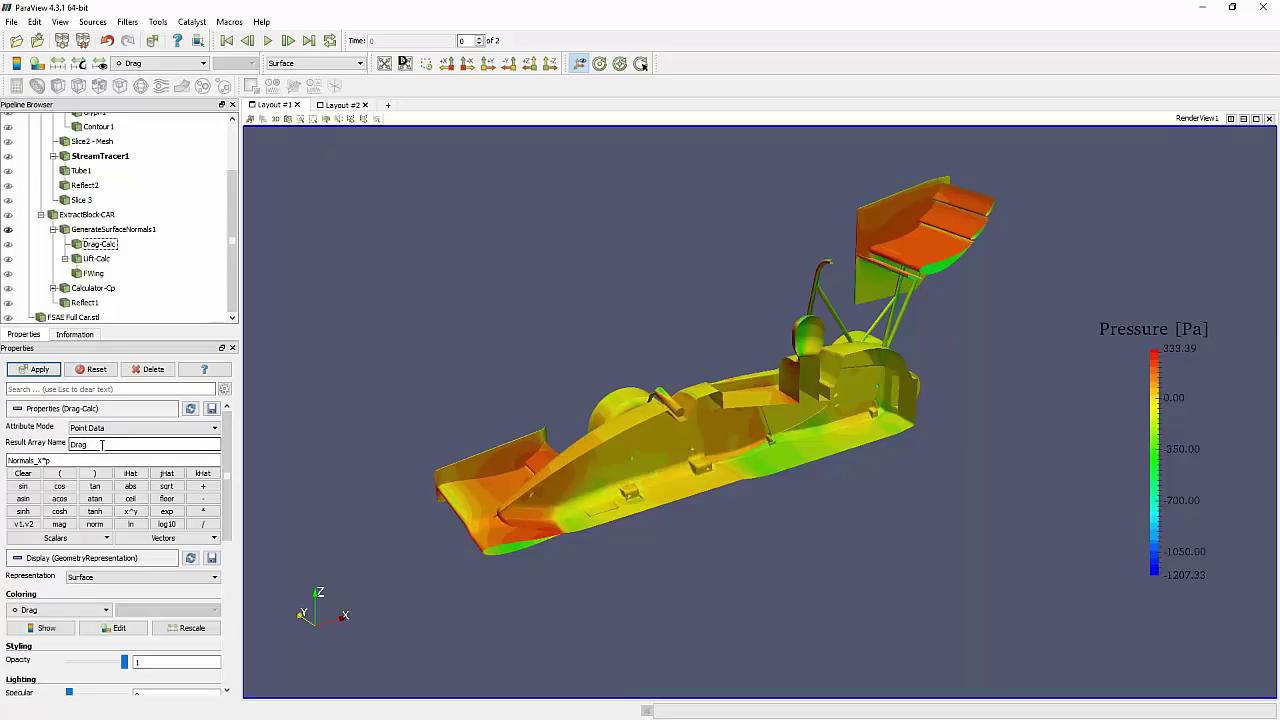
pyautogui.moveTo(102, 446); pyautogui.dragTo(68, 445)
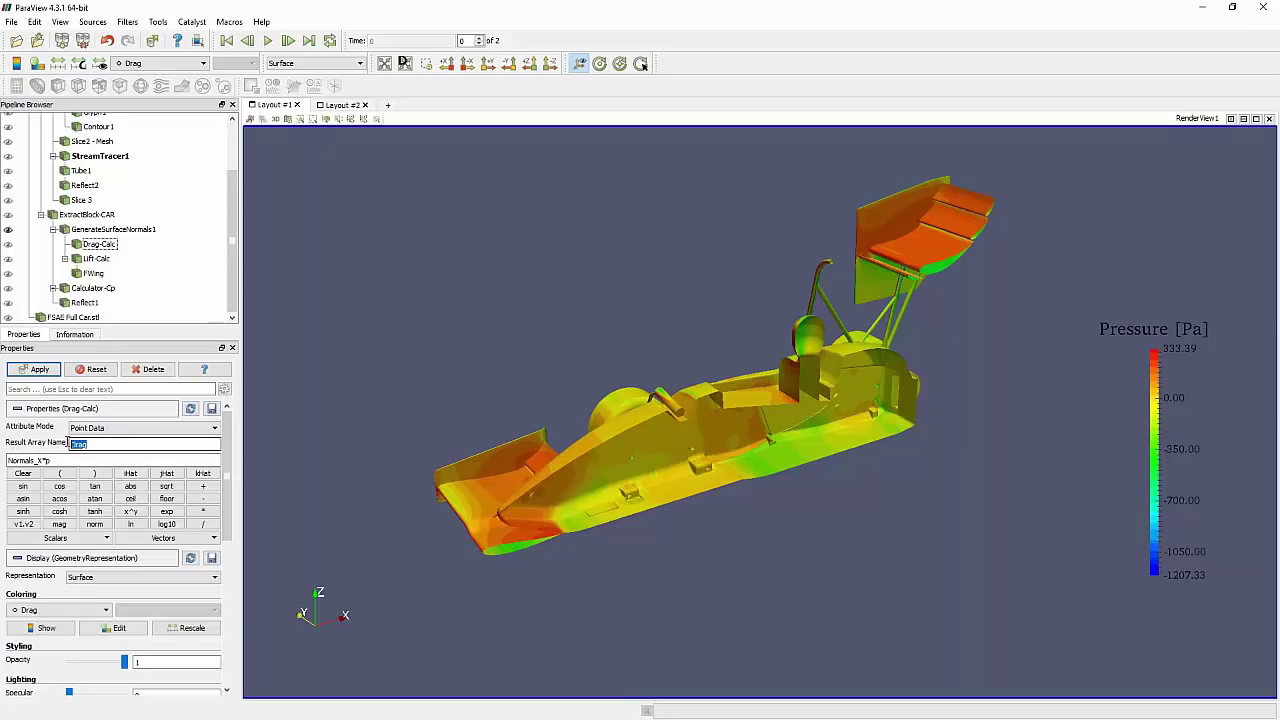
pyautogui.click(42, 461)
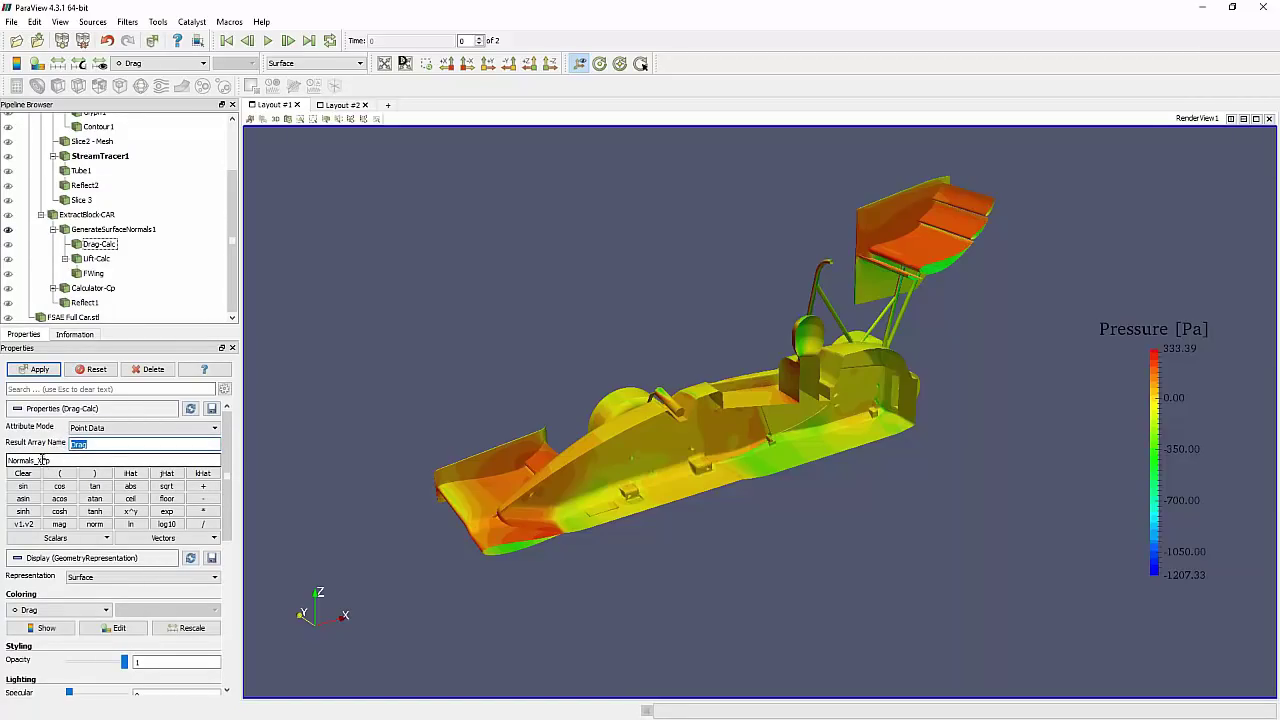
pyautogui.moveTo(43, 461); pyautogui.dragTo(8, 460)
pyautogui.click(48, 460)
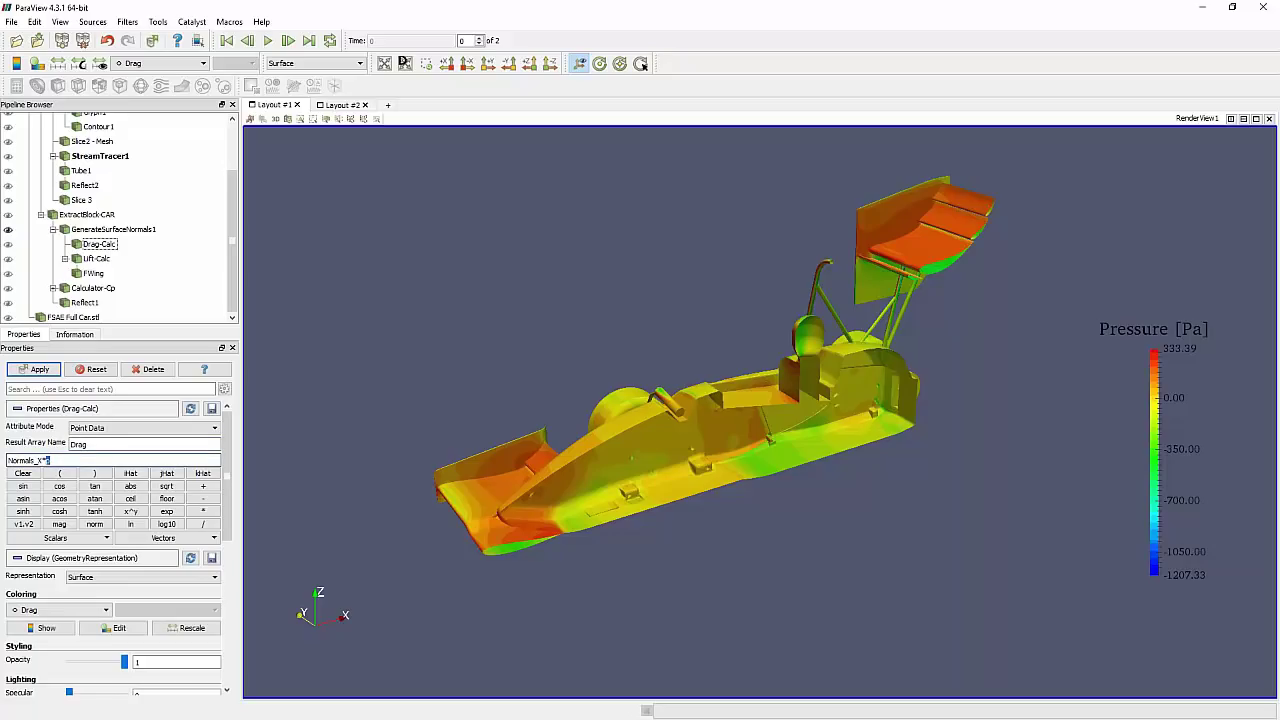
# Enter Normals_X*p as the Drag-Calc formula, picking the X normal from the available scalars
pyautogui.click(50, 540)
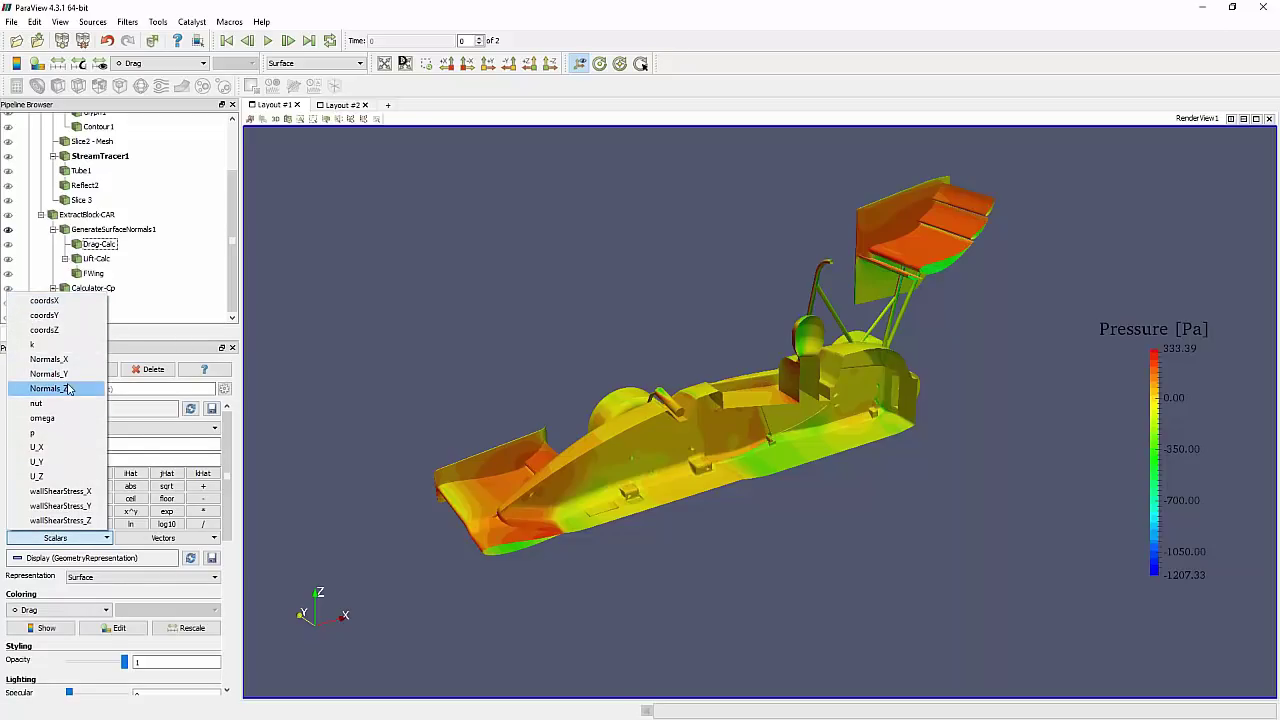
pyautogui.click(49, 359)
pyautogui.write('*p')
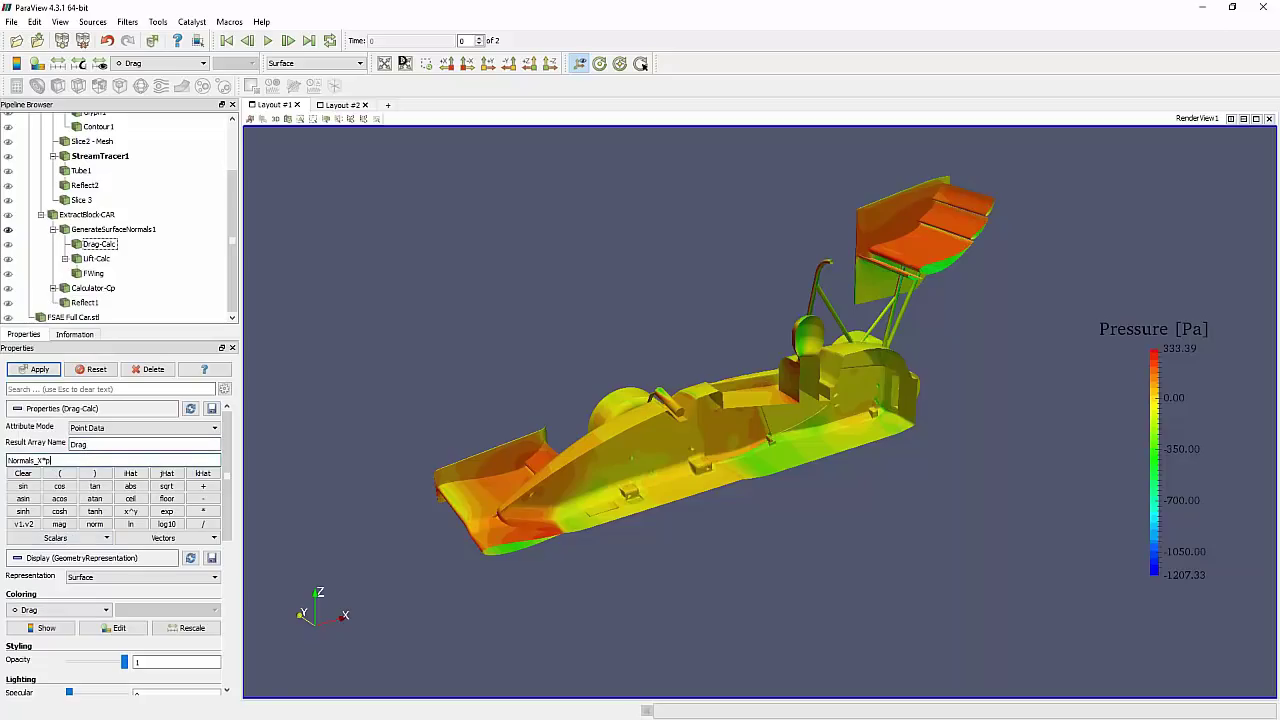
# Show Drag-Calc in the render view and hide GenerateSurfaceNormals1
pyautogui.click(8, 245)
pyautogui.click(8, 230)
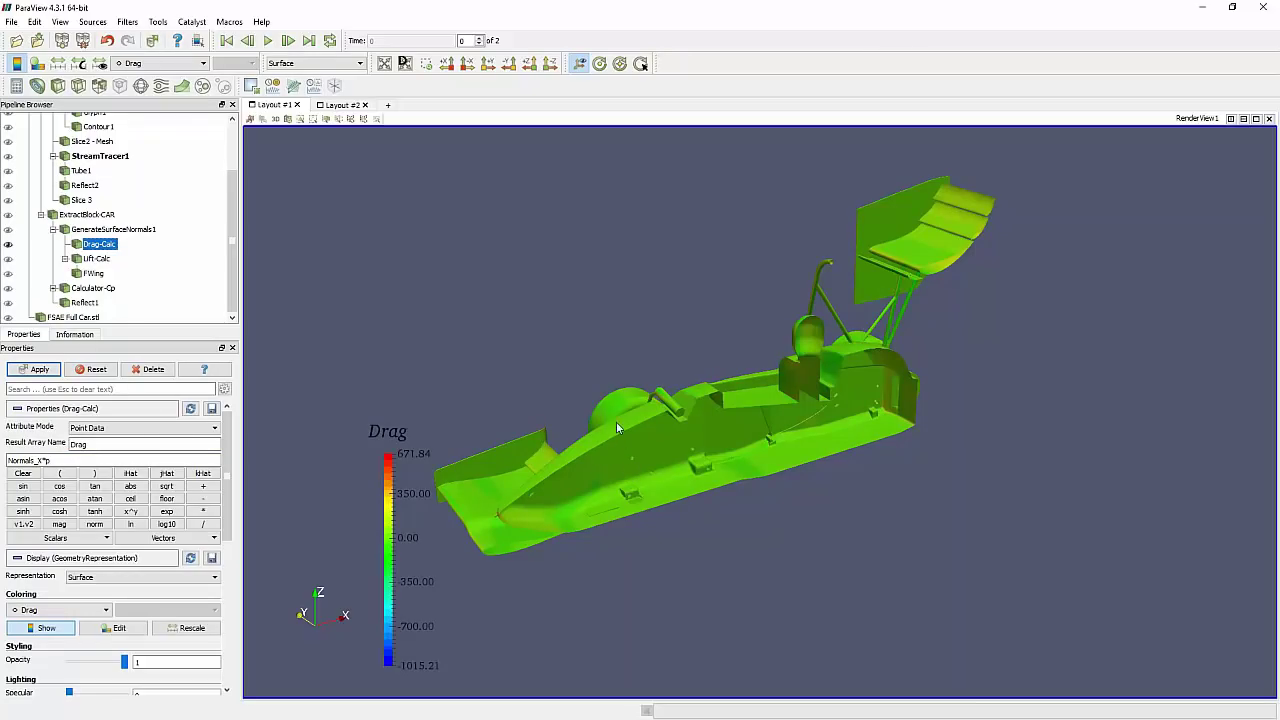
pyautogui.moveTo(616, 421); pyautogui.dragTo(612, 403)
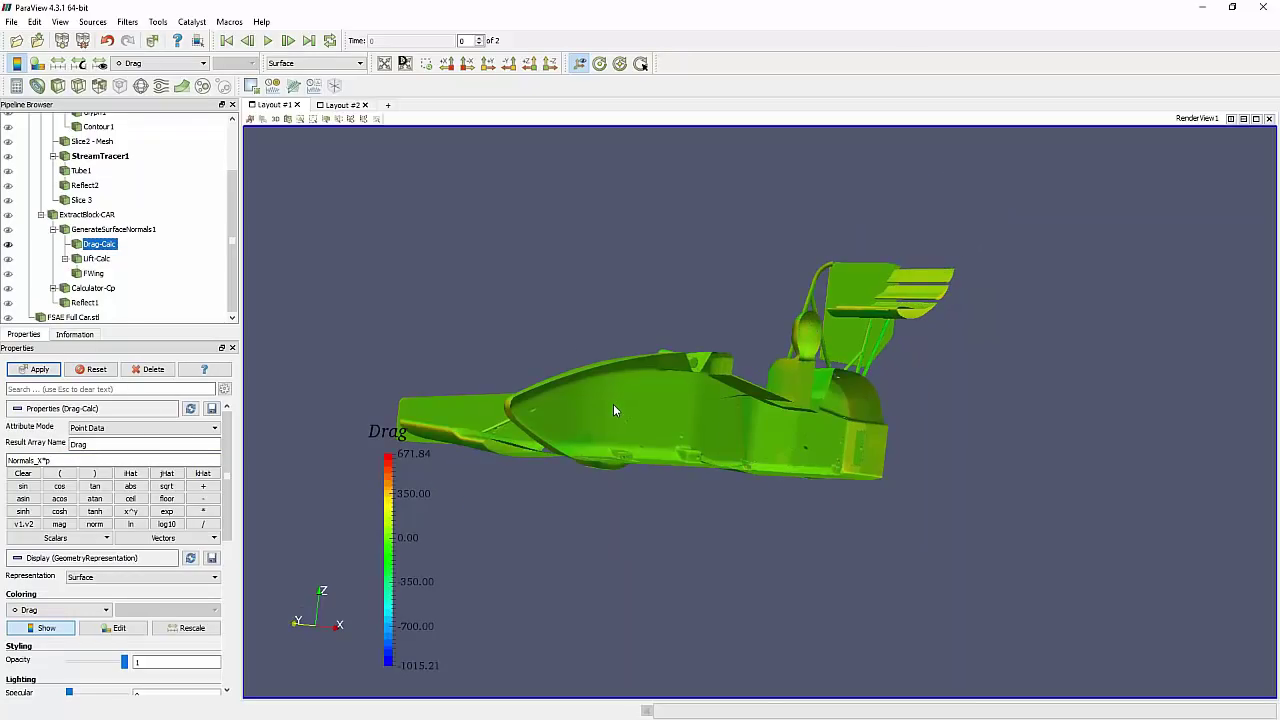
pyautogui.moveTo(614, 349); pyautogui.dragTo(685, 365, button='middle')
pyautogui.moveTo(686, 372); pyautogui.dragTo(262, 166)
# Rescale the Drag color range to -250 to 250 and inspect the drag distribution over the car
pyautogui.click(78, 63)
pyautogui.moveTo(606, 330); pyautogui.dragTo(431, 302)
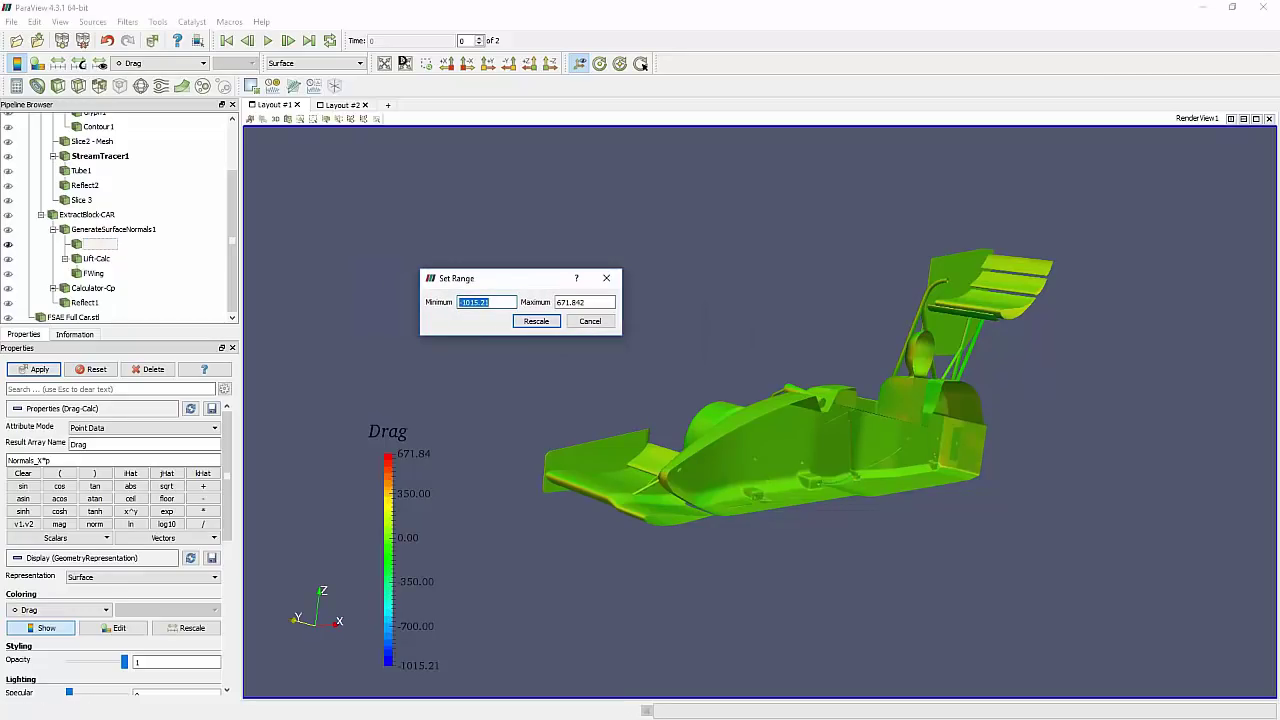
pyautogui.write('-250')
pyautogui.press('Tab')
pyautogui.write('25')
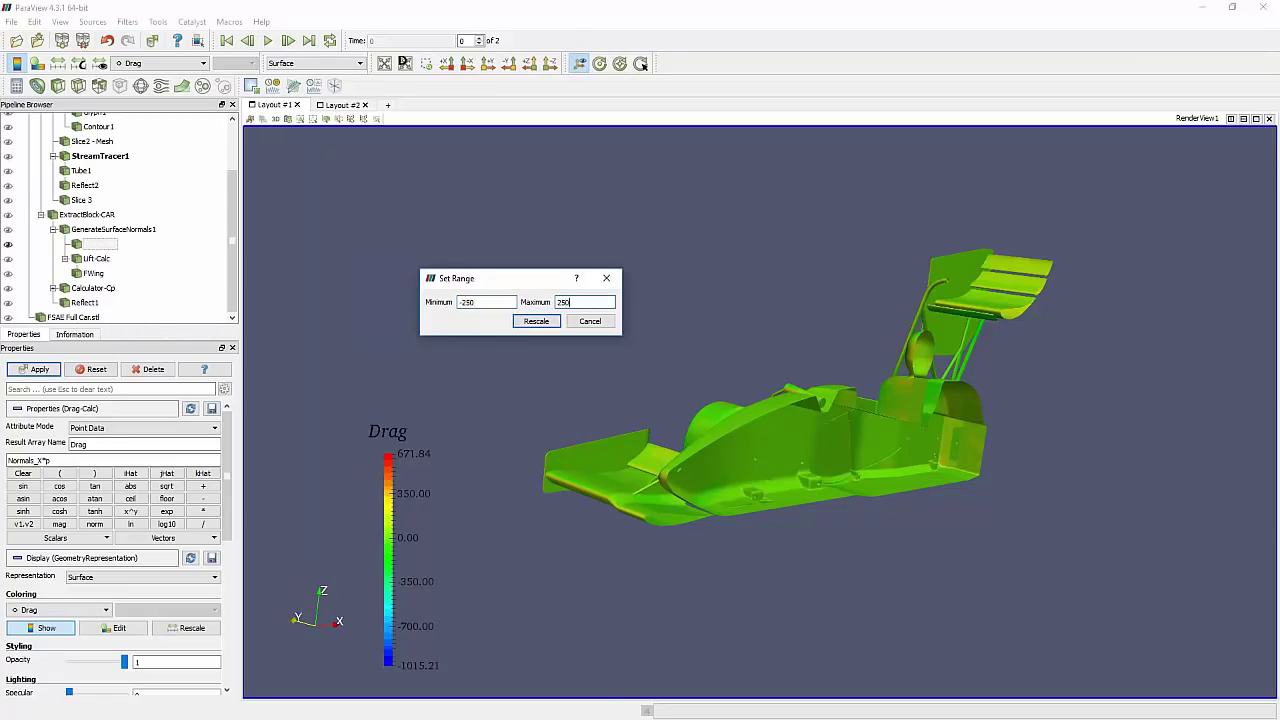
pyautogui.press('Return')
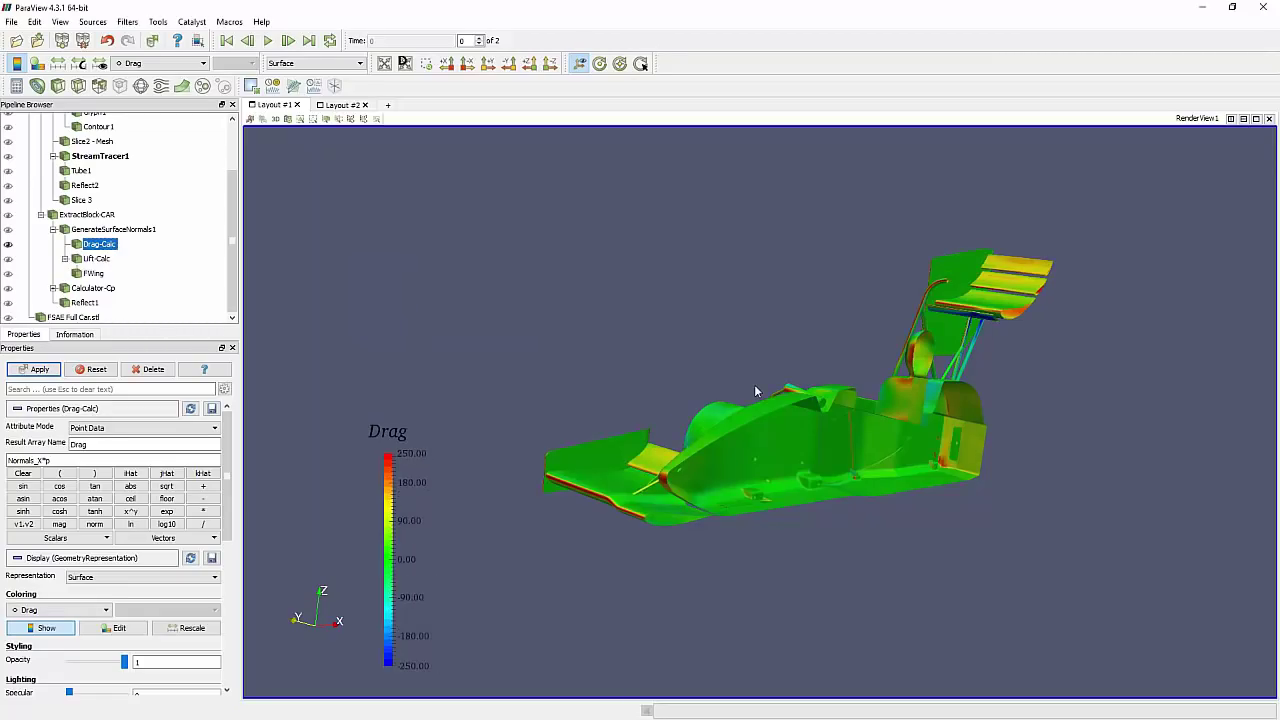
pyautogui.moveTo(846, 403); pyautogui.dragTo(780, 452)
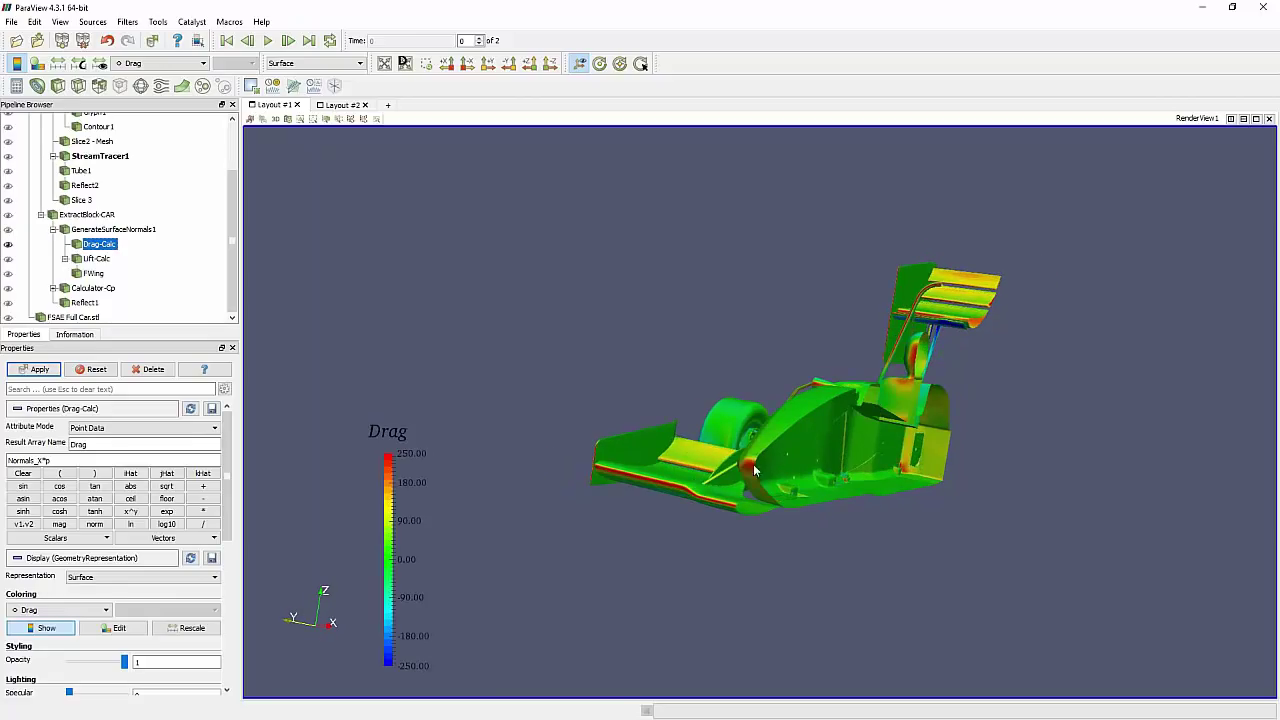
pyautogui.moveTo(815, 423); pyautogui.dragTo(910, 364)
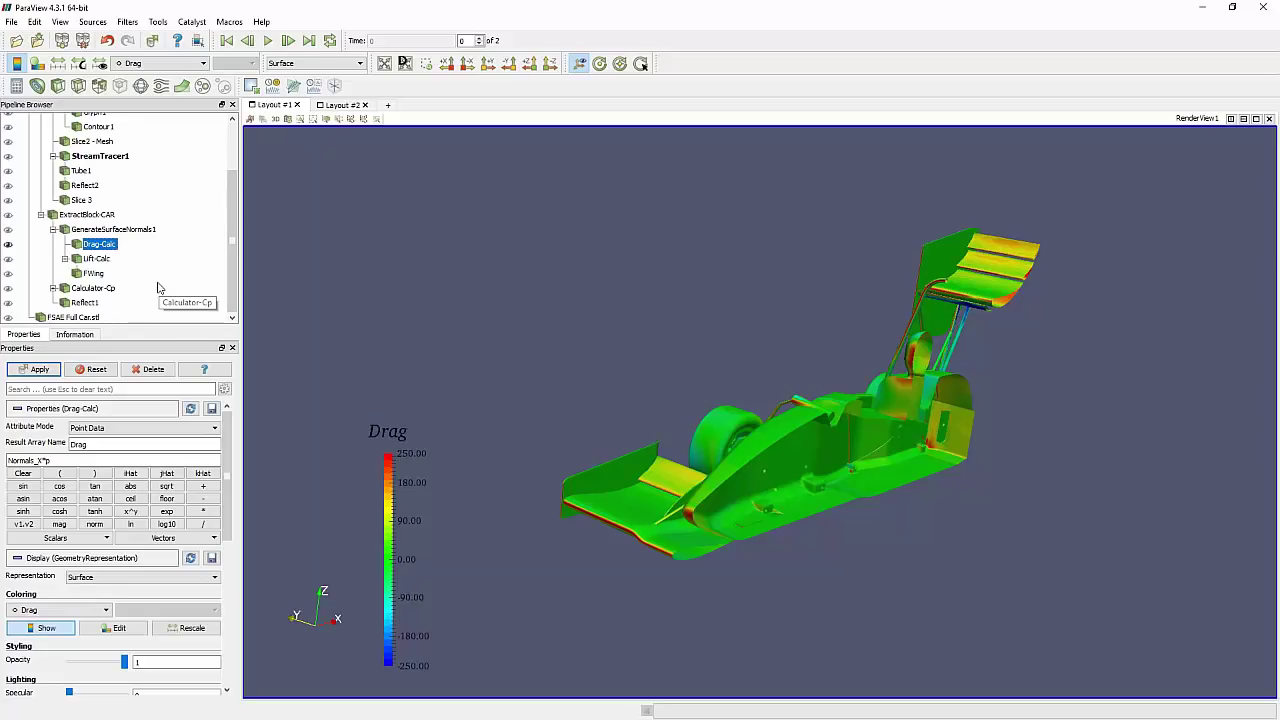
# Show Lift-Calc in the render view and hide Drag-Calc
pyautogui.click(112, 231)
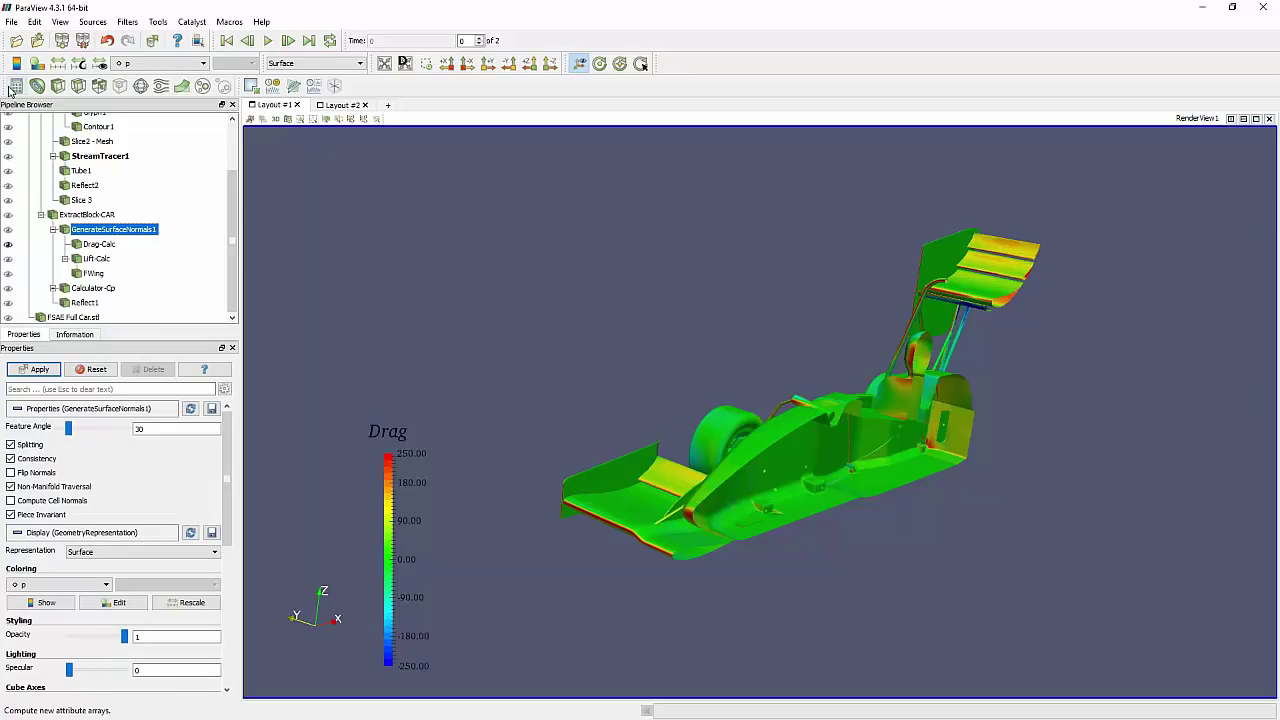
pyautogui.click(96, 260)
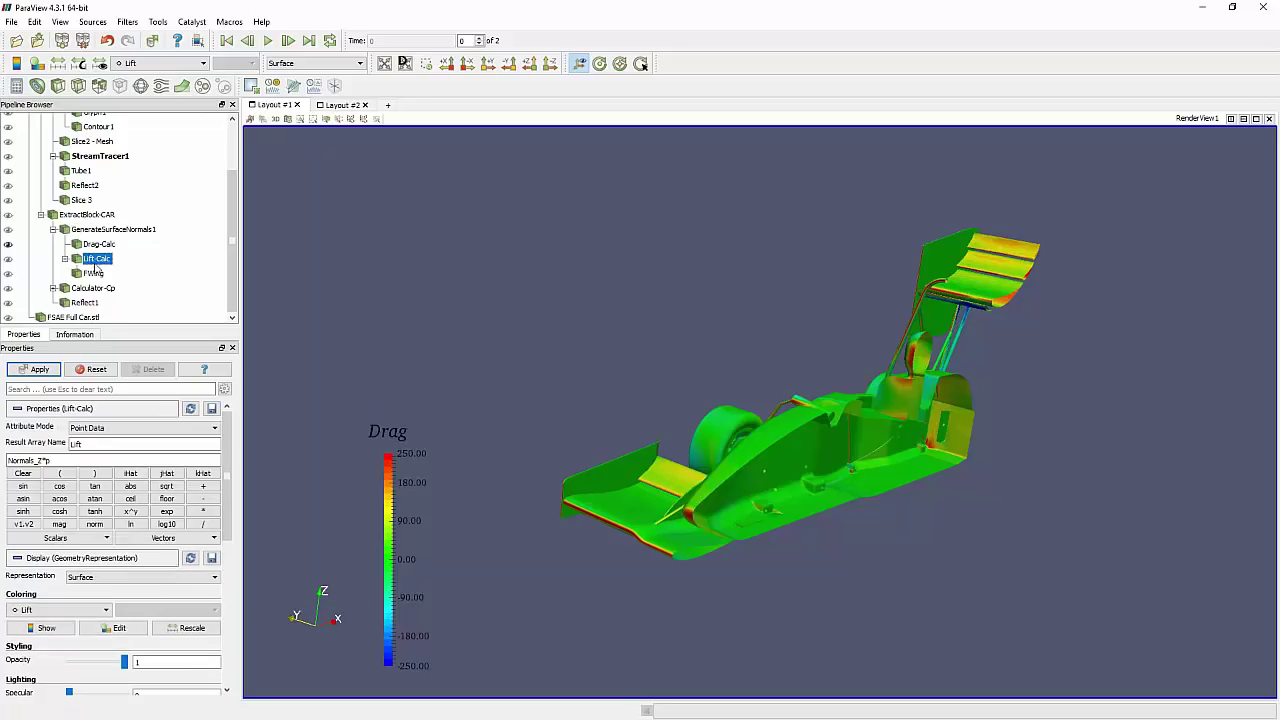
pyautogui.click(8, 259)
pyautogui.click(8, 244)
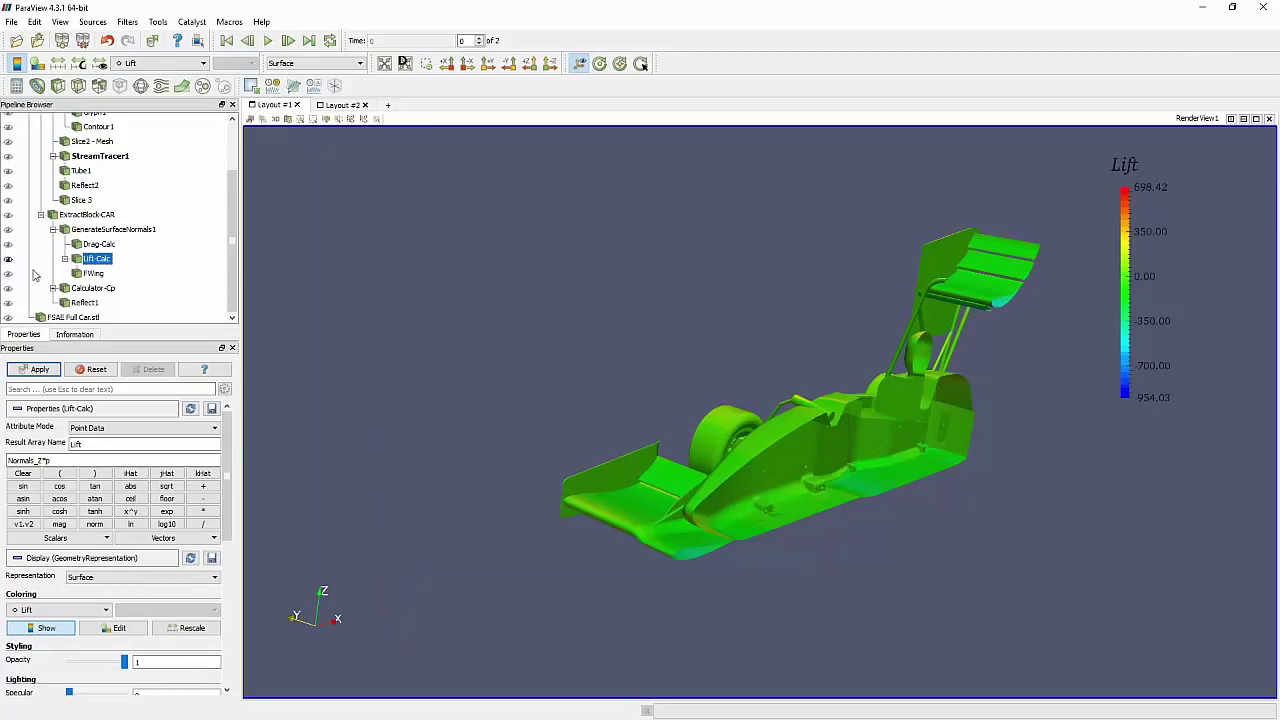
# Examine the Lift-Calc formula and the lift distribution on the wings and underbody of the car
pyautogui.moveTo(8, 460); pyautogui.dragTo(38, 460)
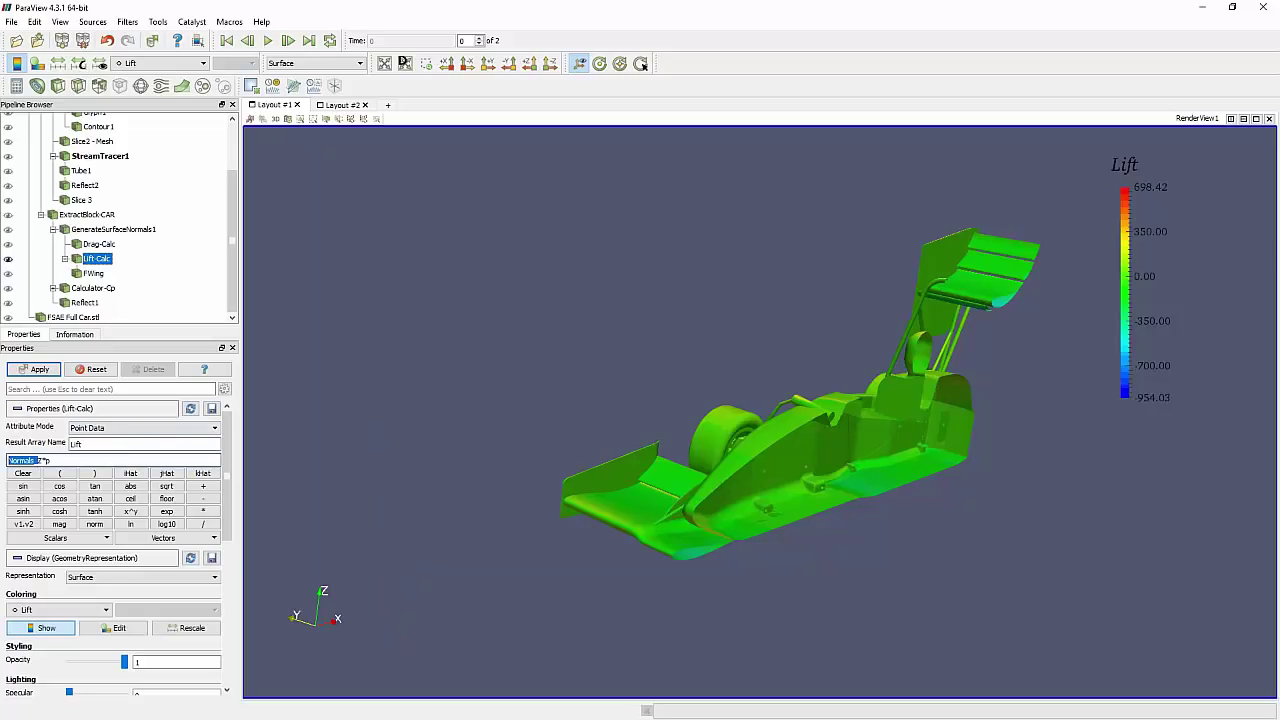
pyautogui.click(48, 460)
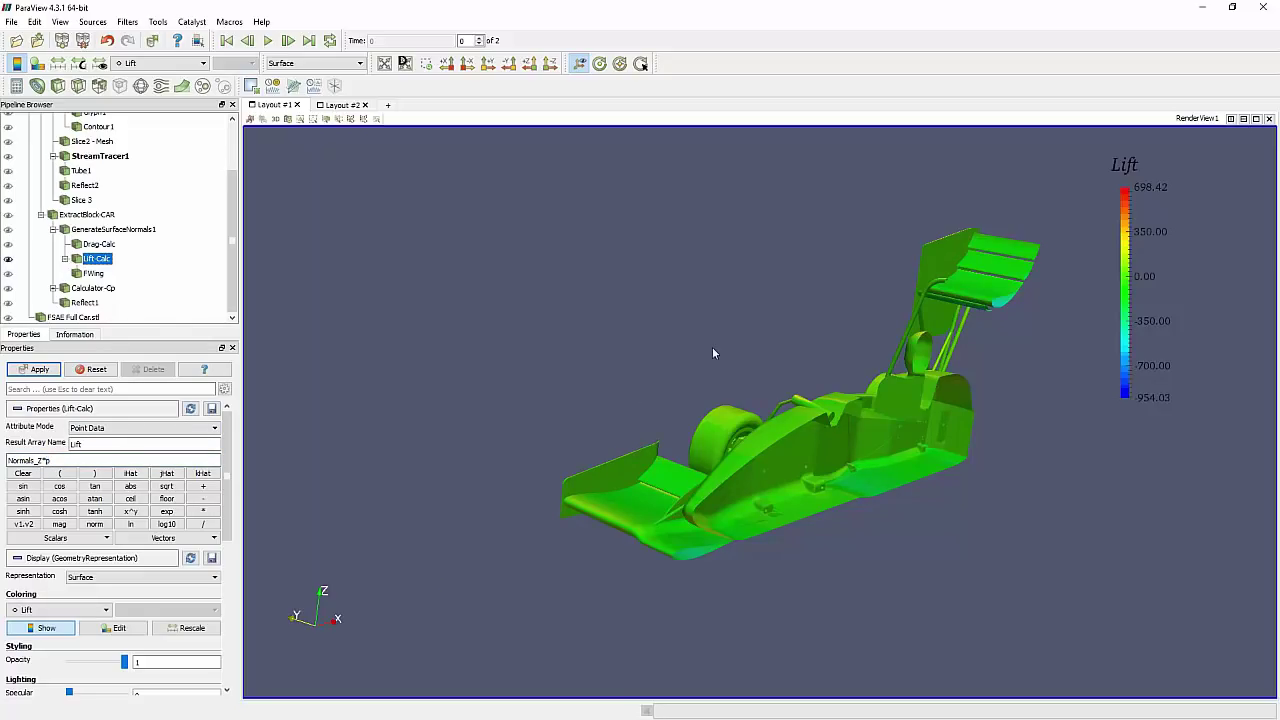
pyautogui.moveTo(706, 348); pyautogui.dragTo(560, 325)
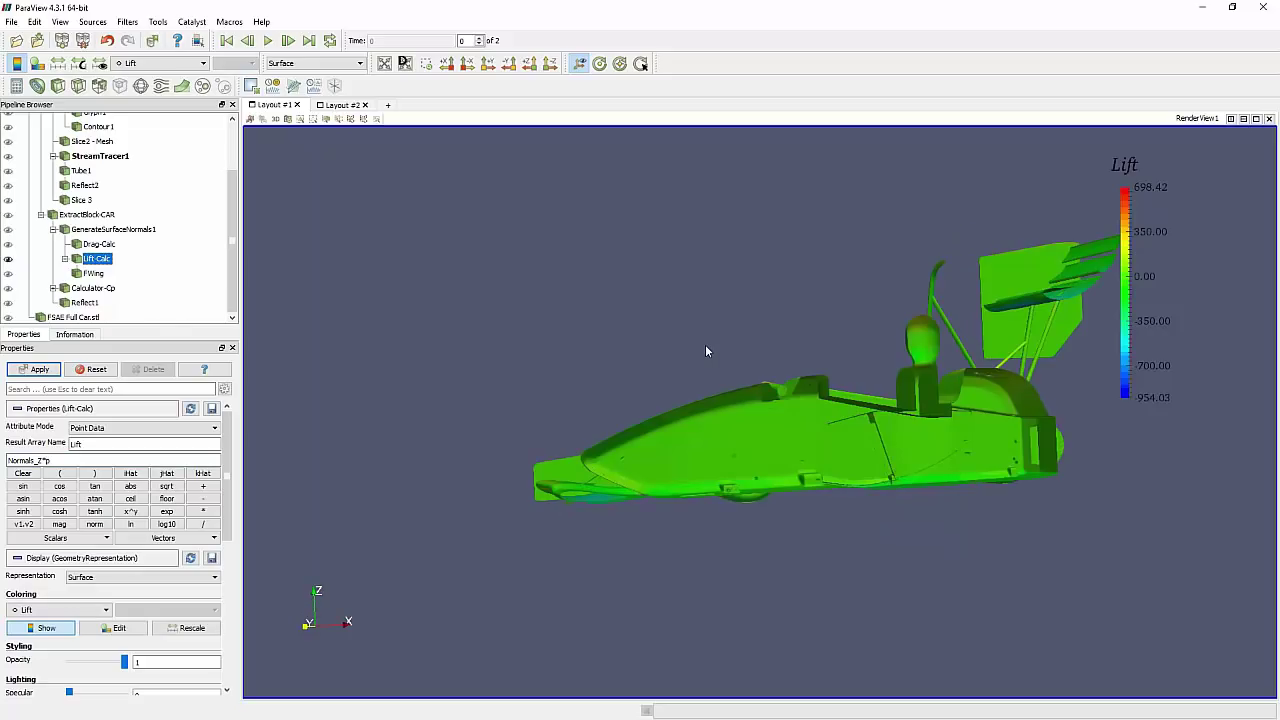
pyautogui.moveTo(706, 349); pyautogui.dragTo(537, 509)
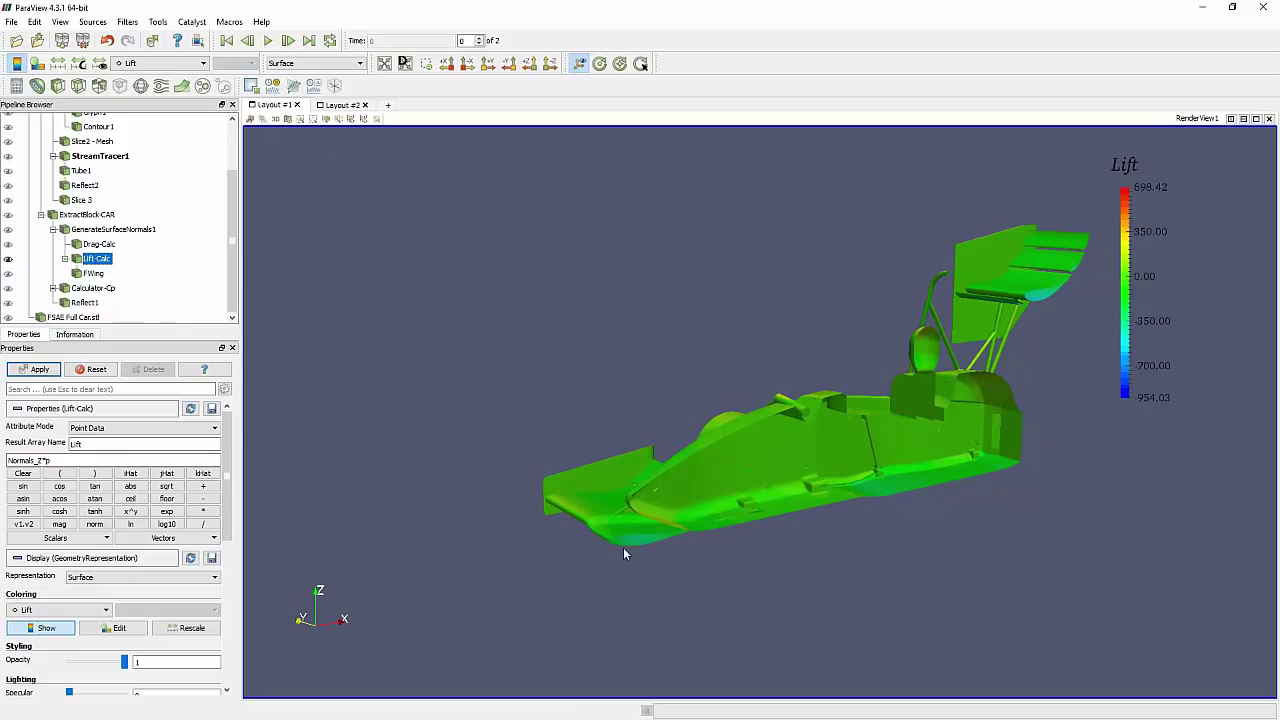
# Rescale the Lift color range of Lift-Calc to a minimum of -350 and a maximum of 350
pyautogui.moveTo(624, 550); pyautogui.dragTo(776, 380)
pyautogui.click(79, 63)
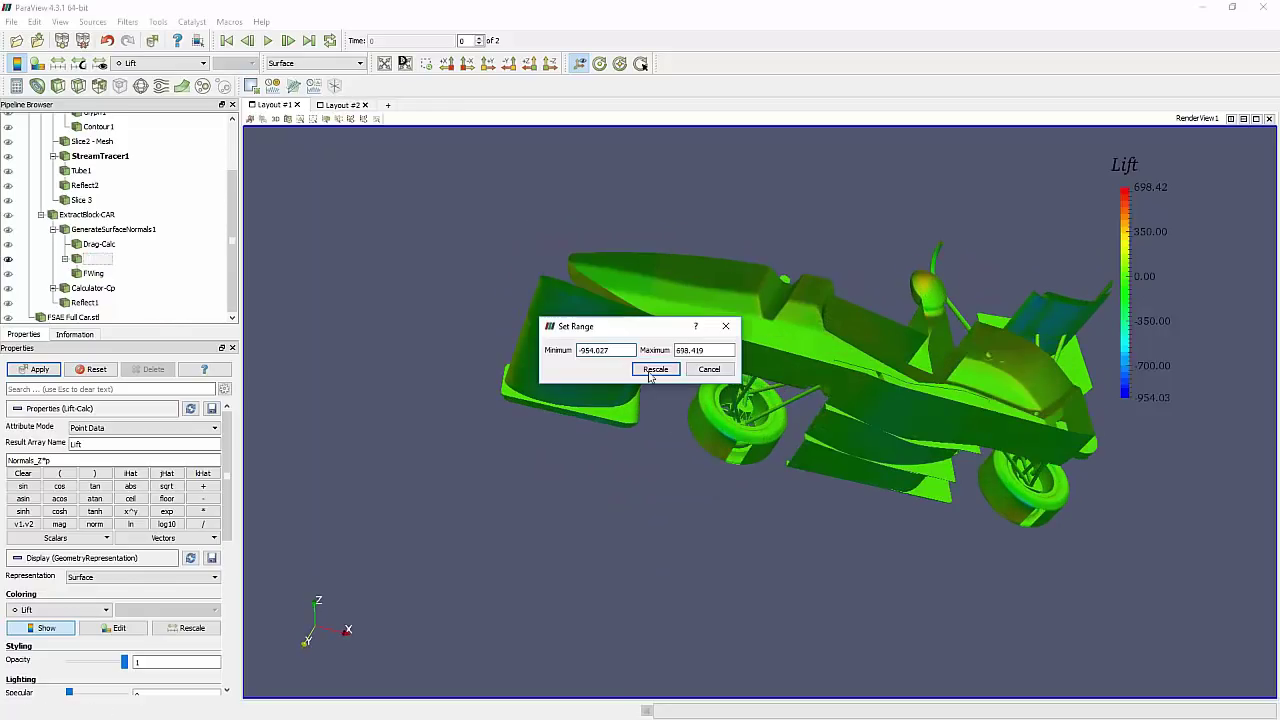
pyautogui.tripleClick(600, 350)
pyautogui.press('BackSpace')
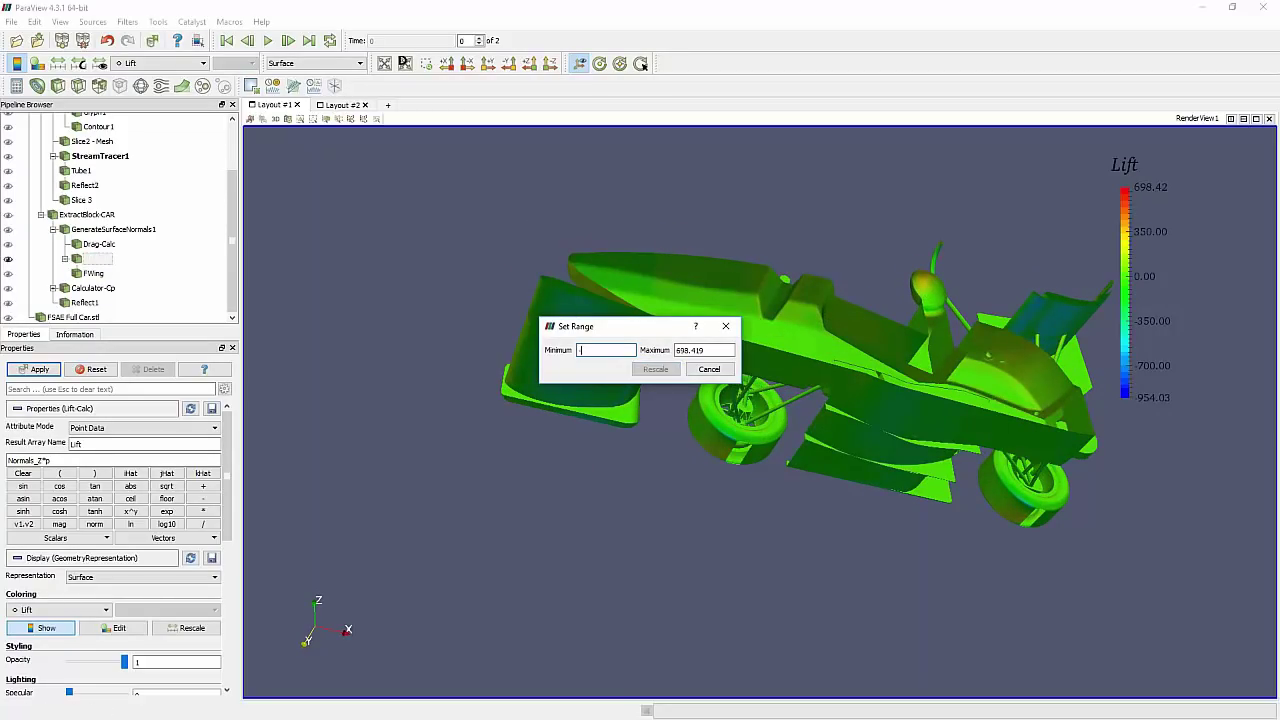
pyautogui.write('-200')
pyautogui.press('Tab')
pyautogui.write('200')
pyautogui.press('Return')
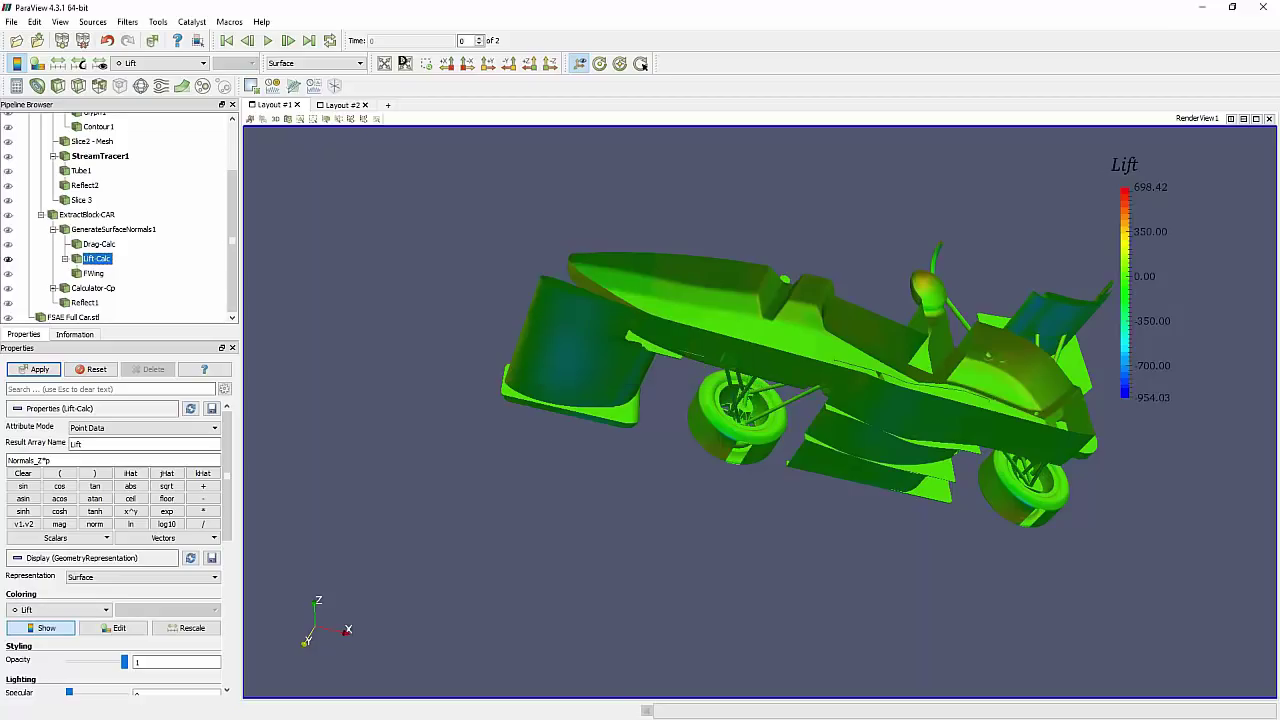
pyautogui.moveTo(576, 338)
pyautogui.mouseDown()
pyautogui.moveTo(591, 299)
pyautogui.moveTo(583, 360)
pyautogui.moveTo(583, 343)
pyautogui.mouseUp()
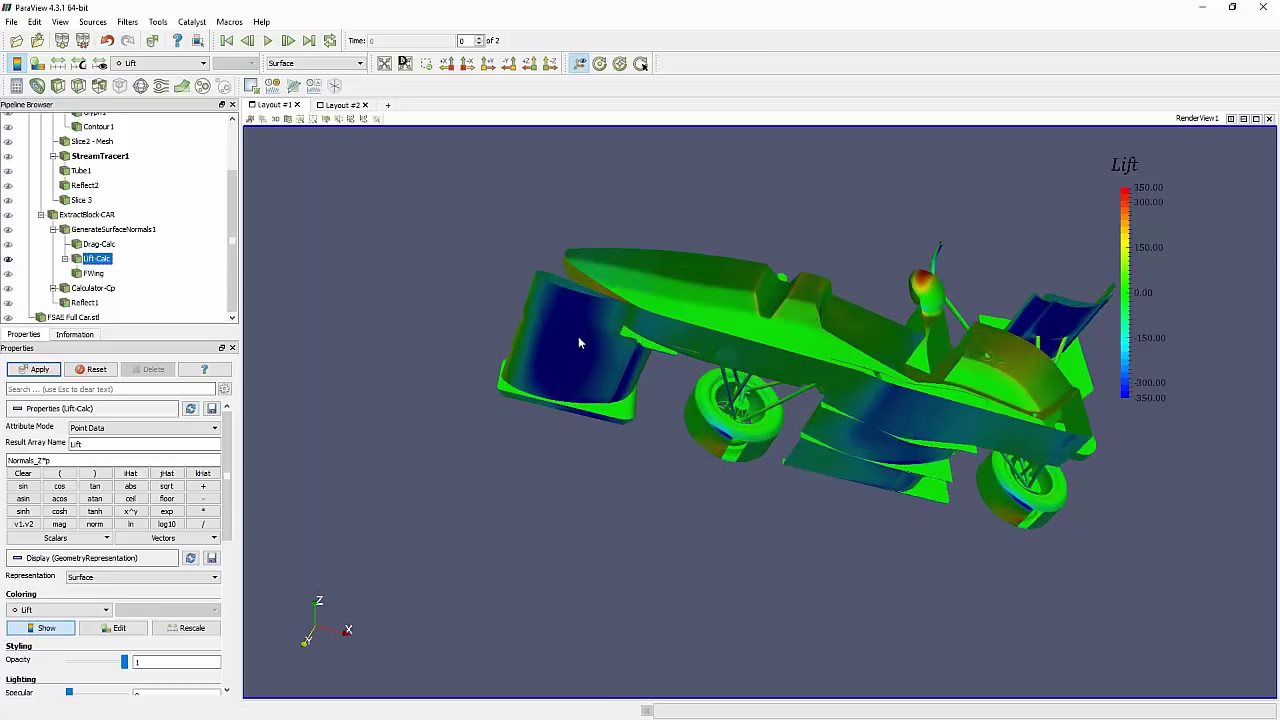
# Examine the rescaled lift distribution on the front wing, rear wing, underbody and nose of the car from several angles
pyautogui.moveTo(912, 434); pyautogui.dragTo(820, 408, button='middle')
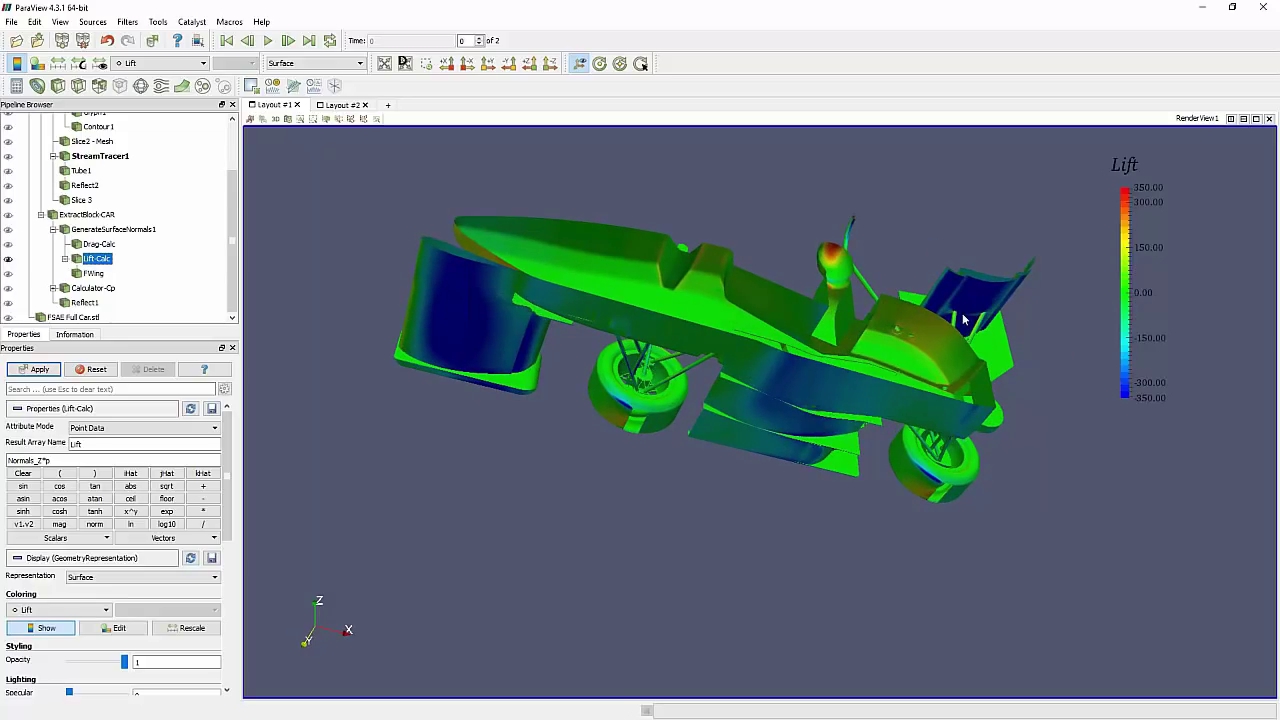
pyautogui.moveTo(966, 320); pyautogui.dragTo(907, 306)
pyautogui.moveTo(1031, 284); pyautogui.dragTo(990, 274)
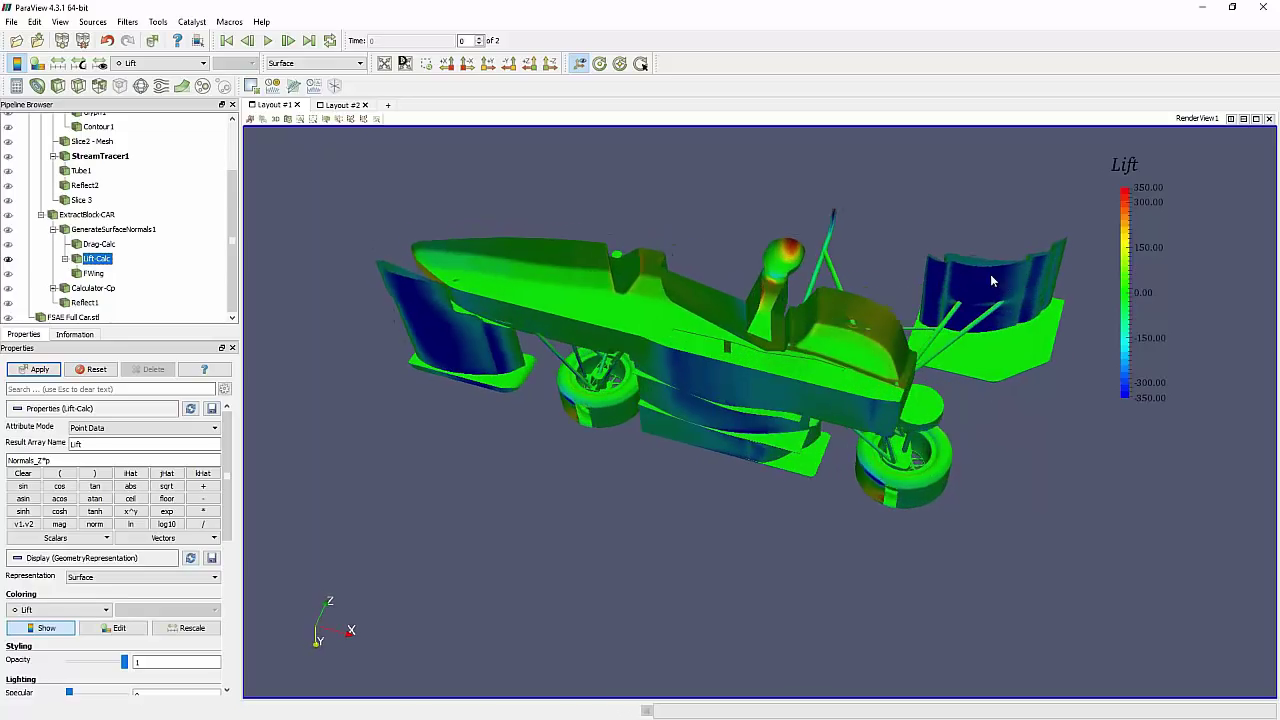
pyautogui.moveTo(840, 282); pyautogui.dragTo(604, 371)
pyautogui.scroll(8, 630, 466)
pyautogui.scroll(-10, 823, 465)
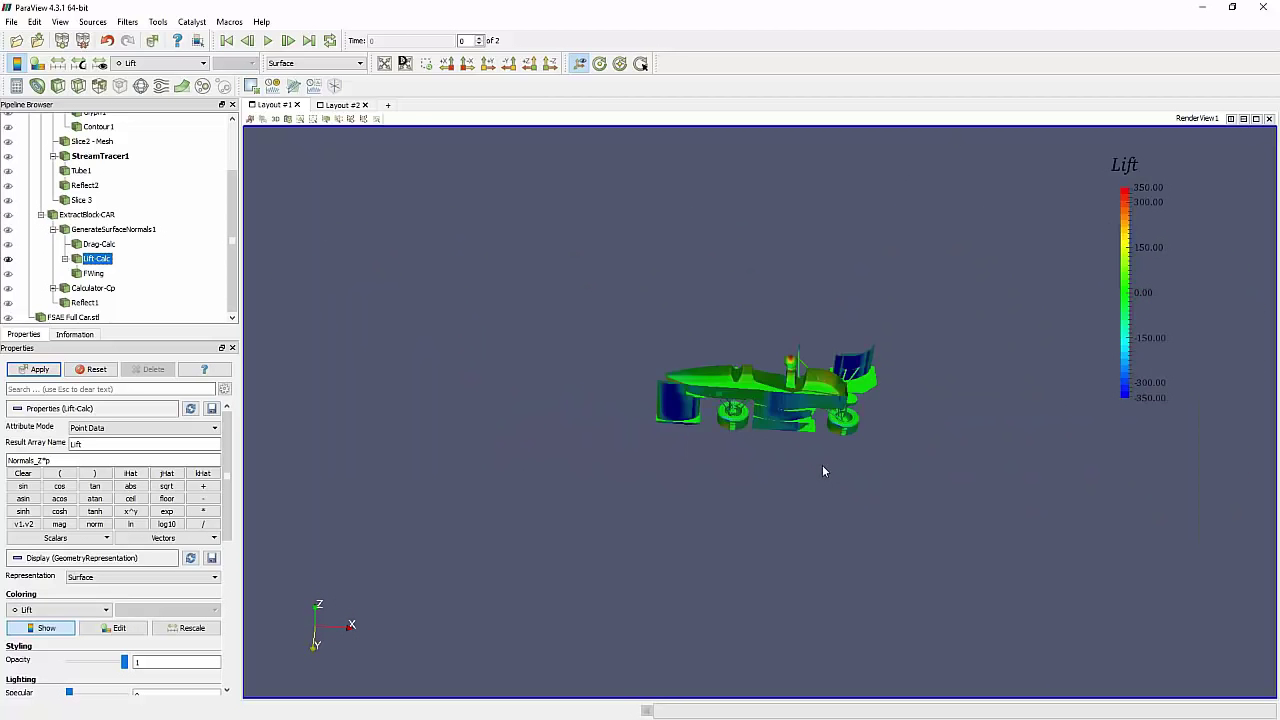
pyautogui.scroll(10, 786, 462)
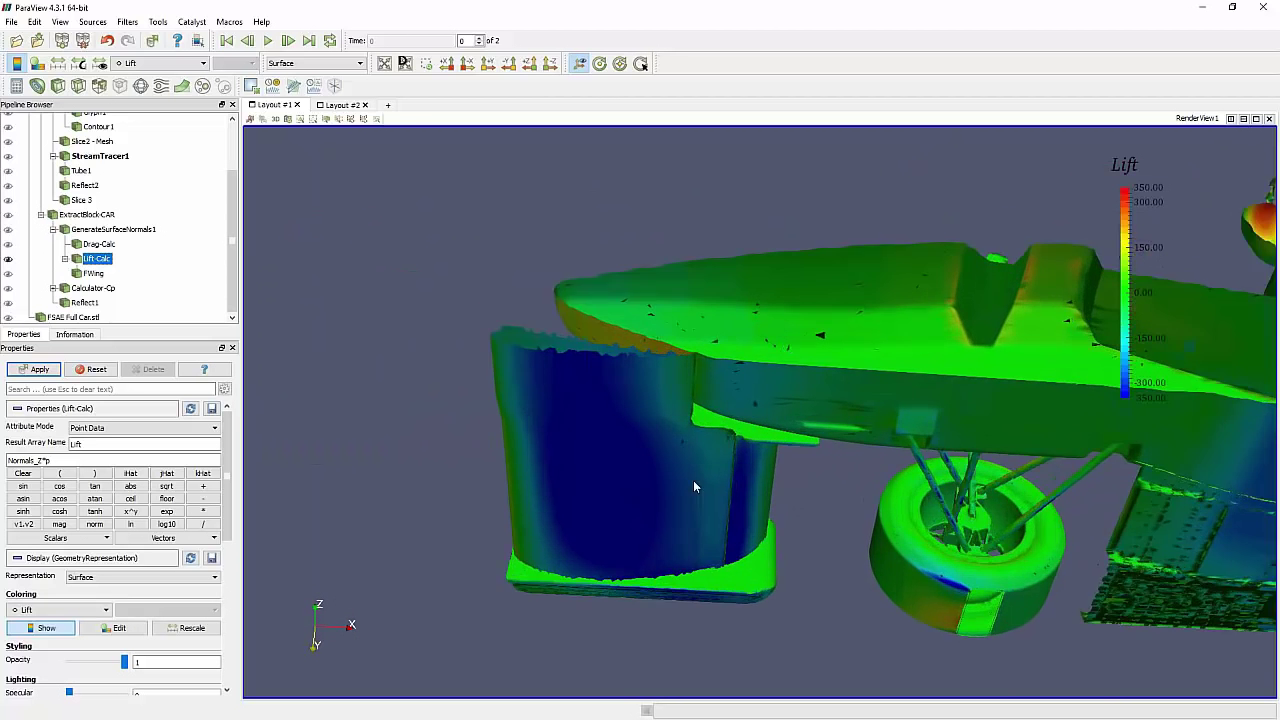
pyautogui.moveTo(665, 424); pyautogui.dragTo(892, 546)
pyautogui.scroll(-5, 668, 371)
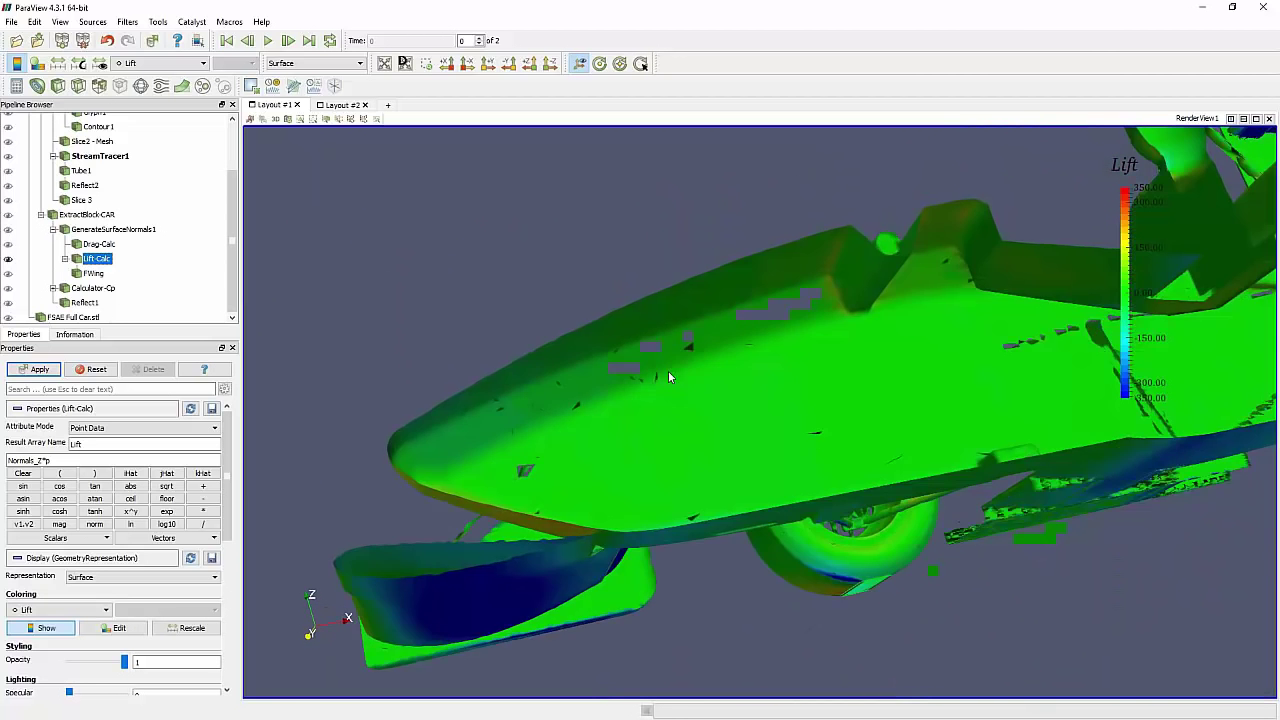
pyautogui.scroll(-4, 715, 430)
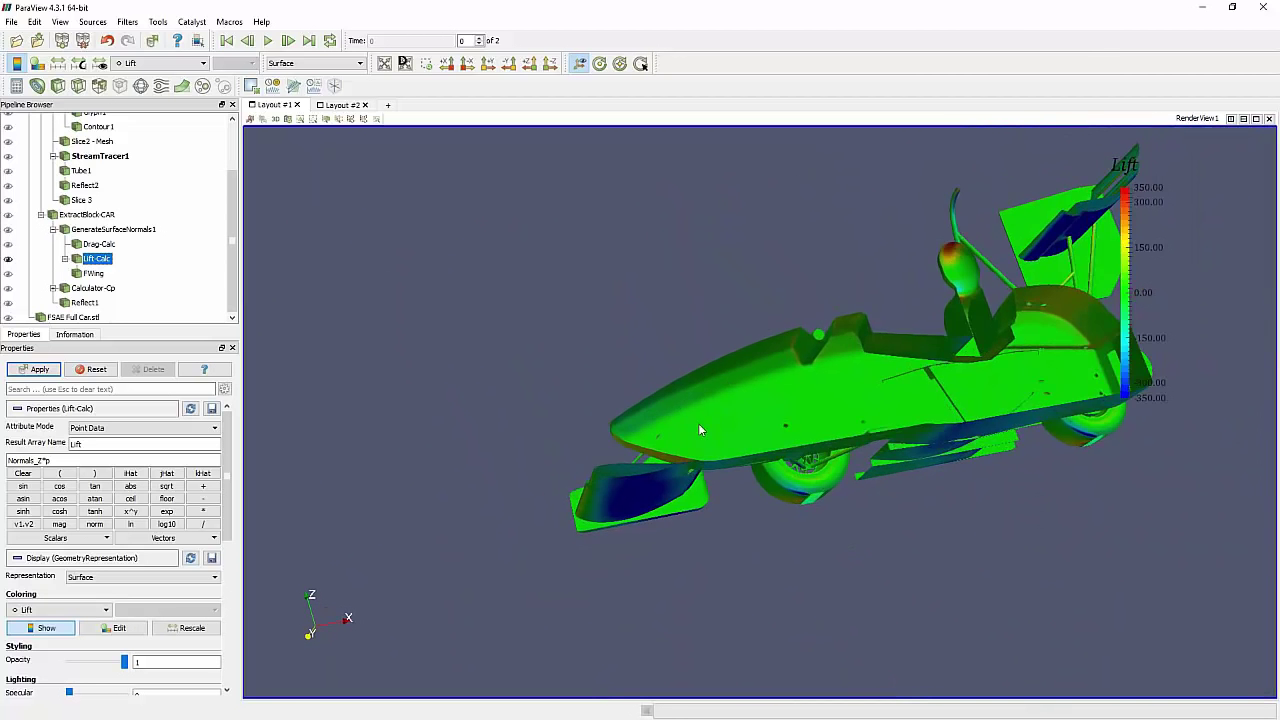
pyautogui.moveTo(700, 427); pyautogui.dragTo(800, 462)
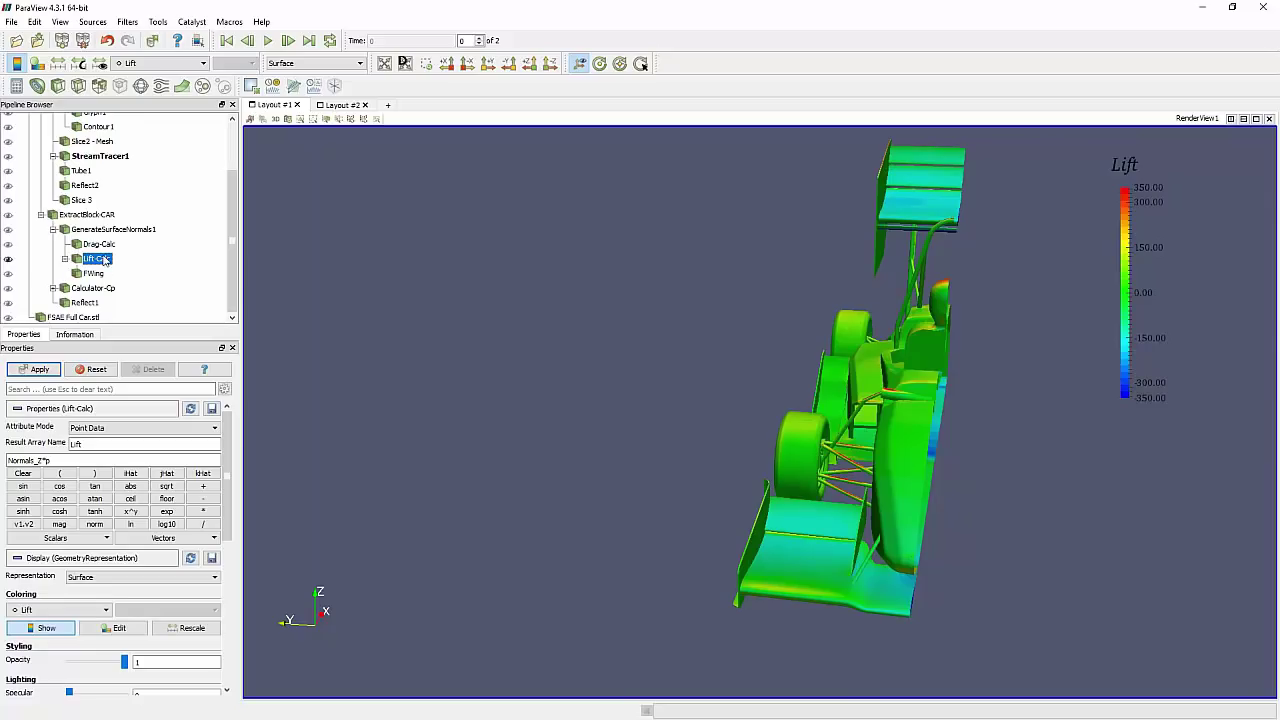
# Isolate the front wing by showing FWing and hiding Lift-Calc, and pick a center of rotation on the wing
pyautogui.click(93, 273)
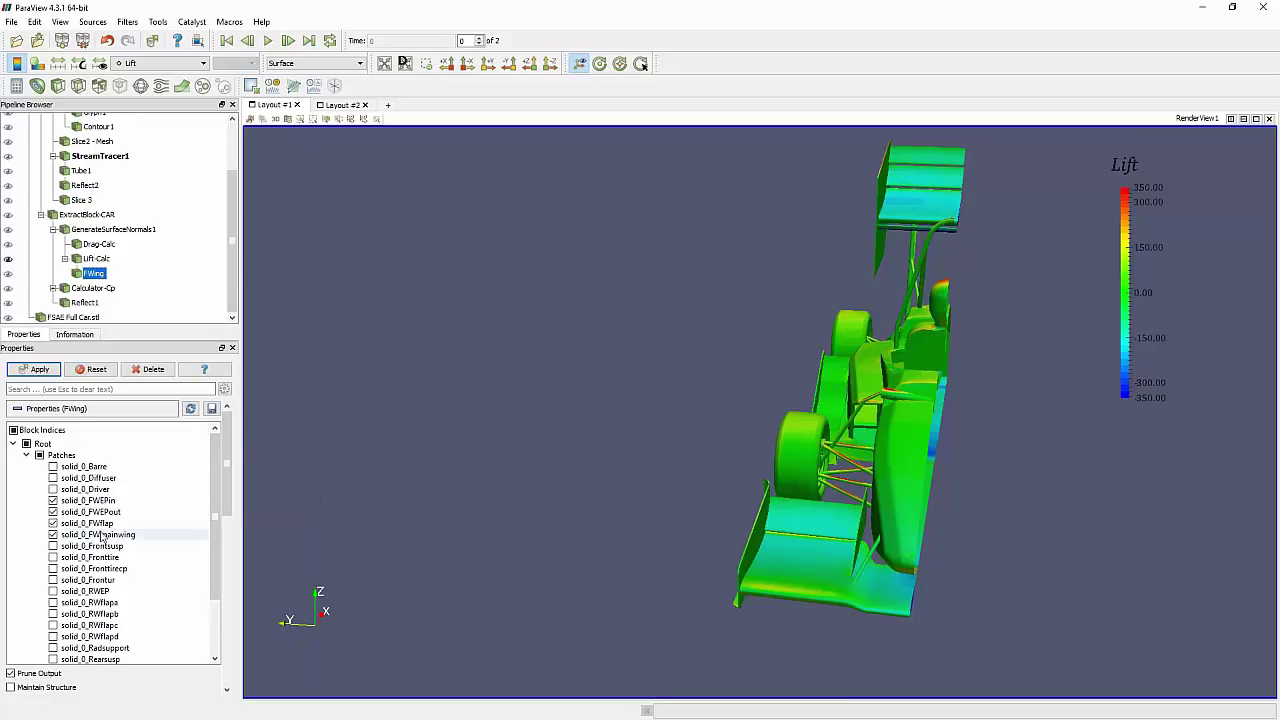
pyautogui.click(8, 259)
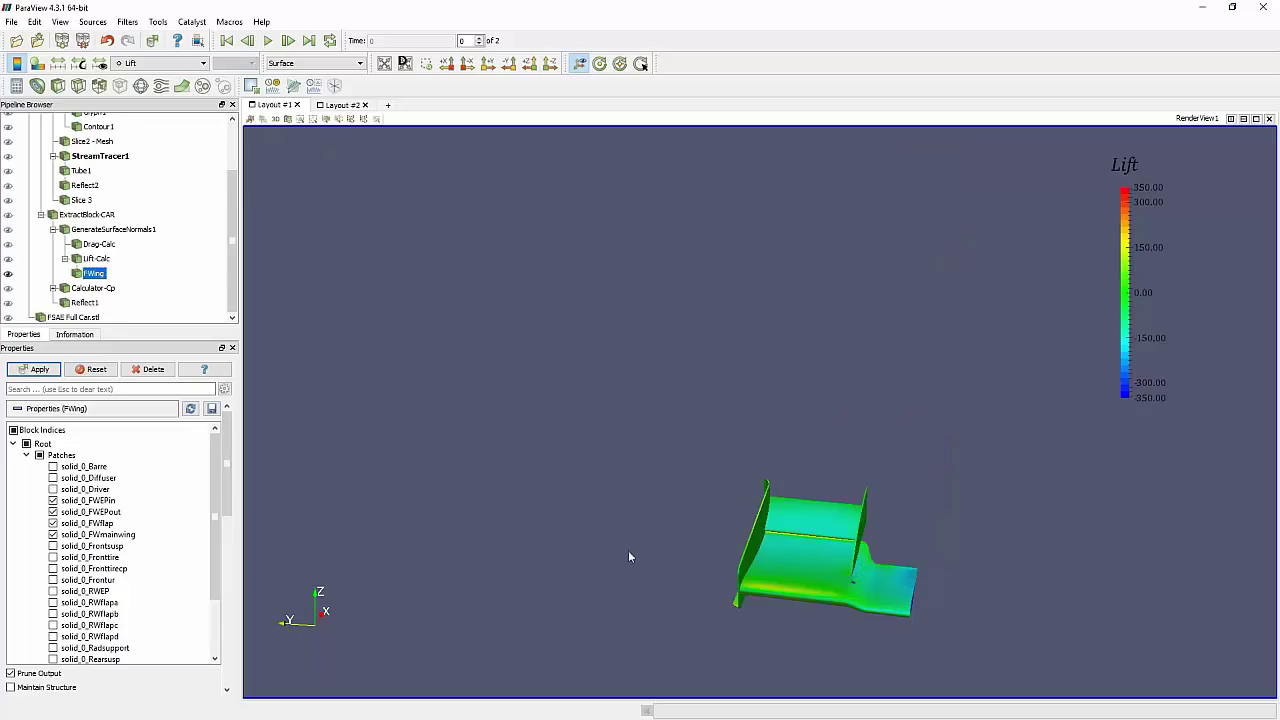
pyautogui.moveTo(752, 545); pyautogui.dragTo(660, 492)
pyautogui.click(641, 64)
pyautogui.click(732, 509)
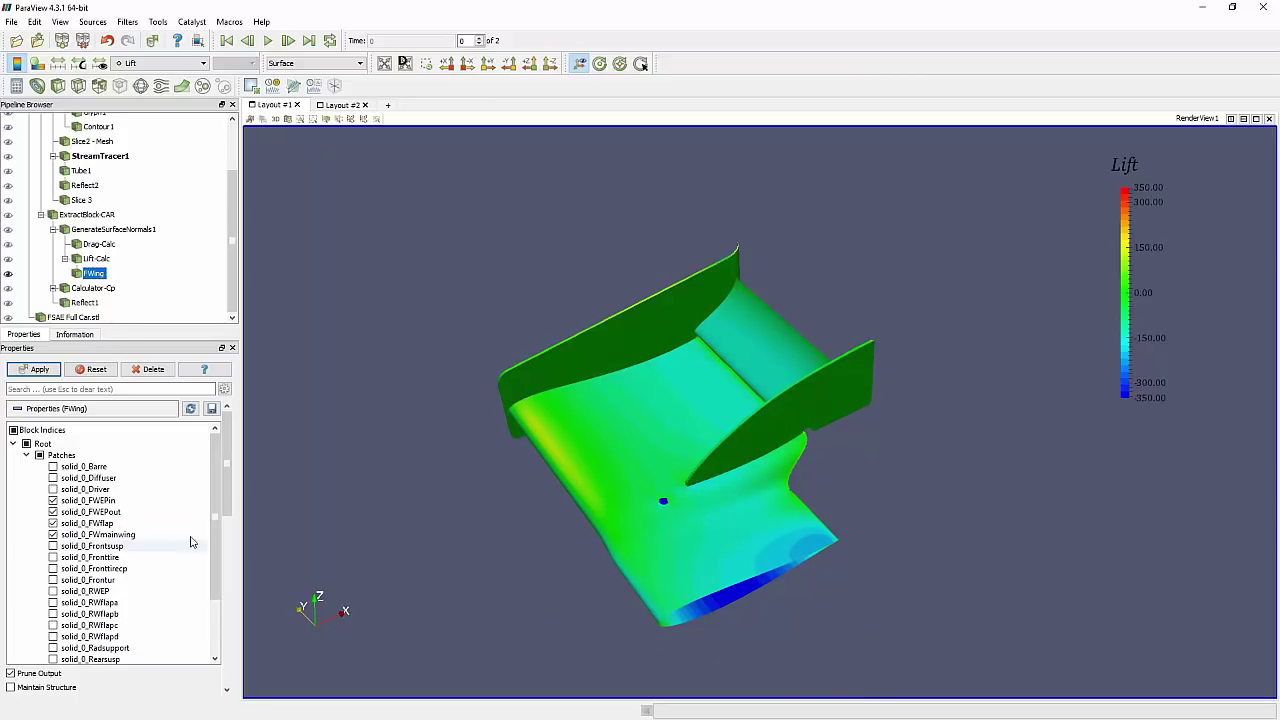
# Examine which blocks FWing extracts, its Lift color range and the lift distribution on the front wing
pyautogui.moveTo(218, 506); pyautogui.dragTo(212, 475)
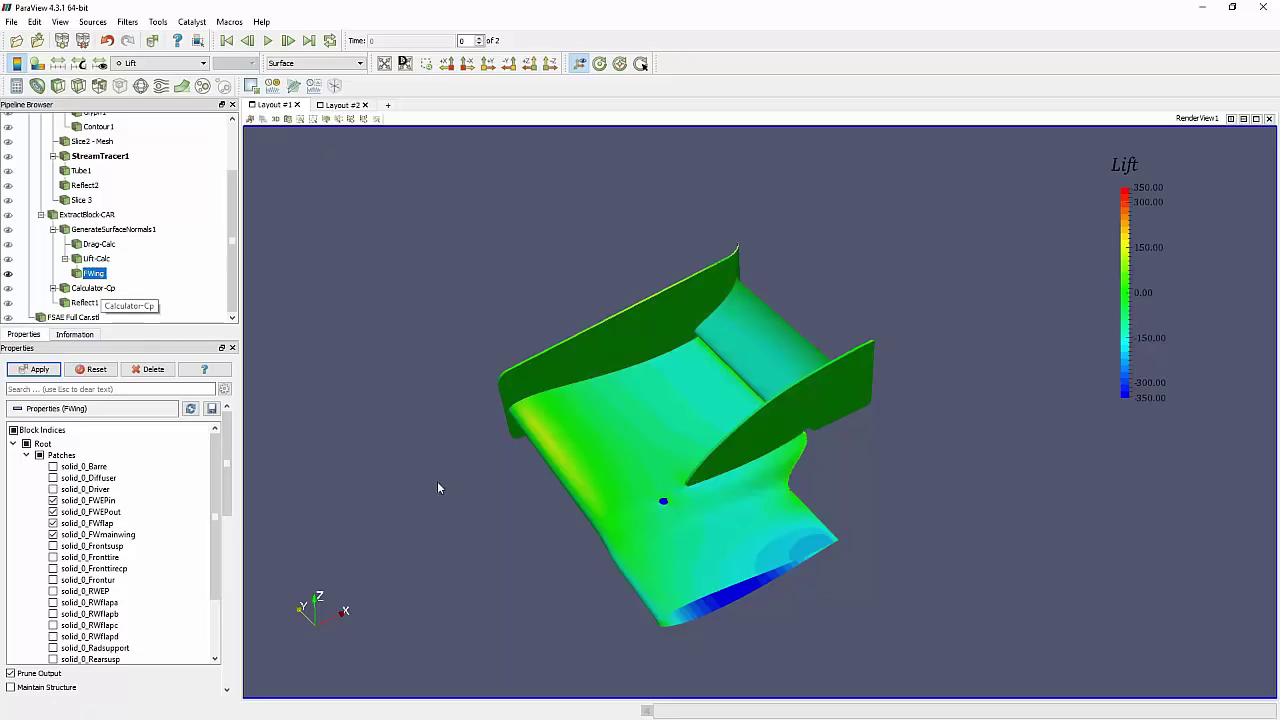
pyautogui.moveTo(437, 481); pyautogui.dragTo(455, 481, button='middle')
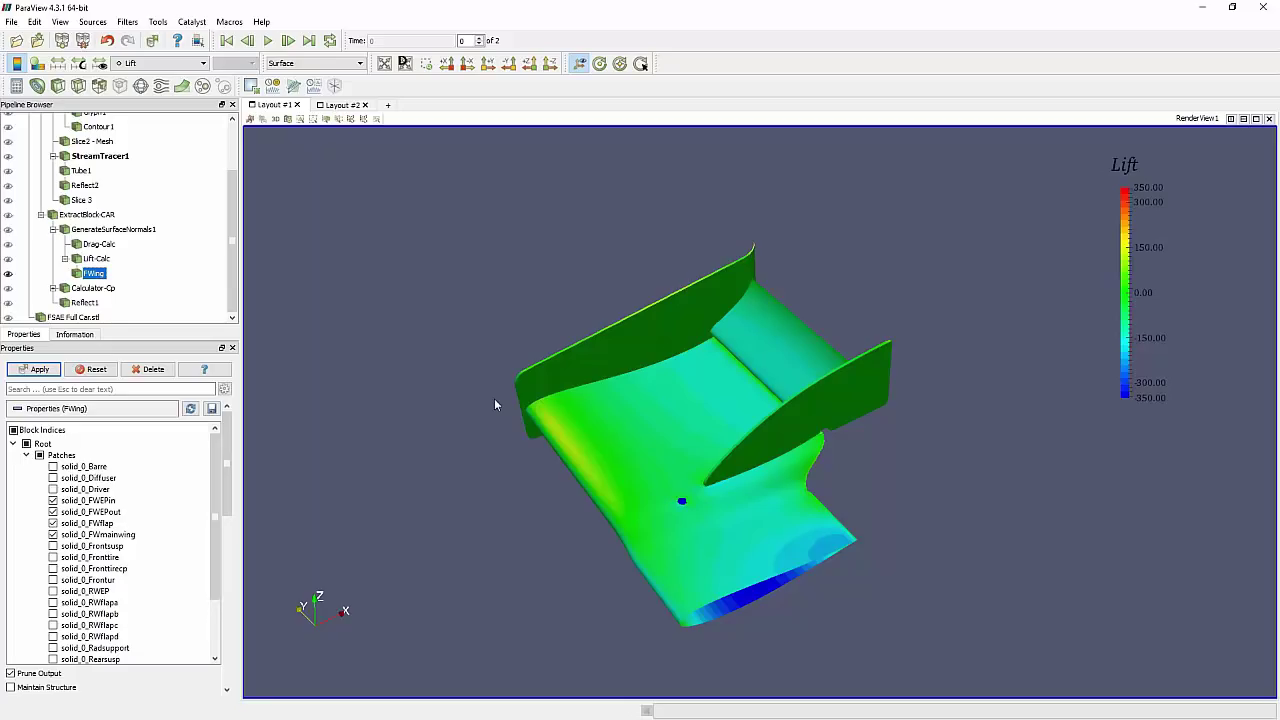
pyautogui.moveTo(823, 400); pyautogui.dragTo(720, 310)
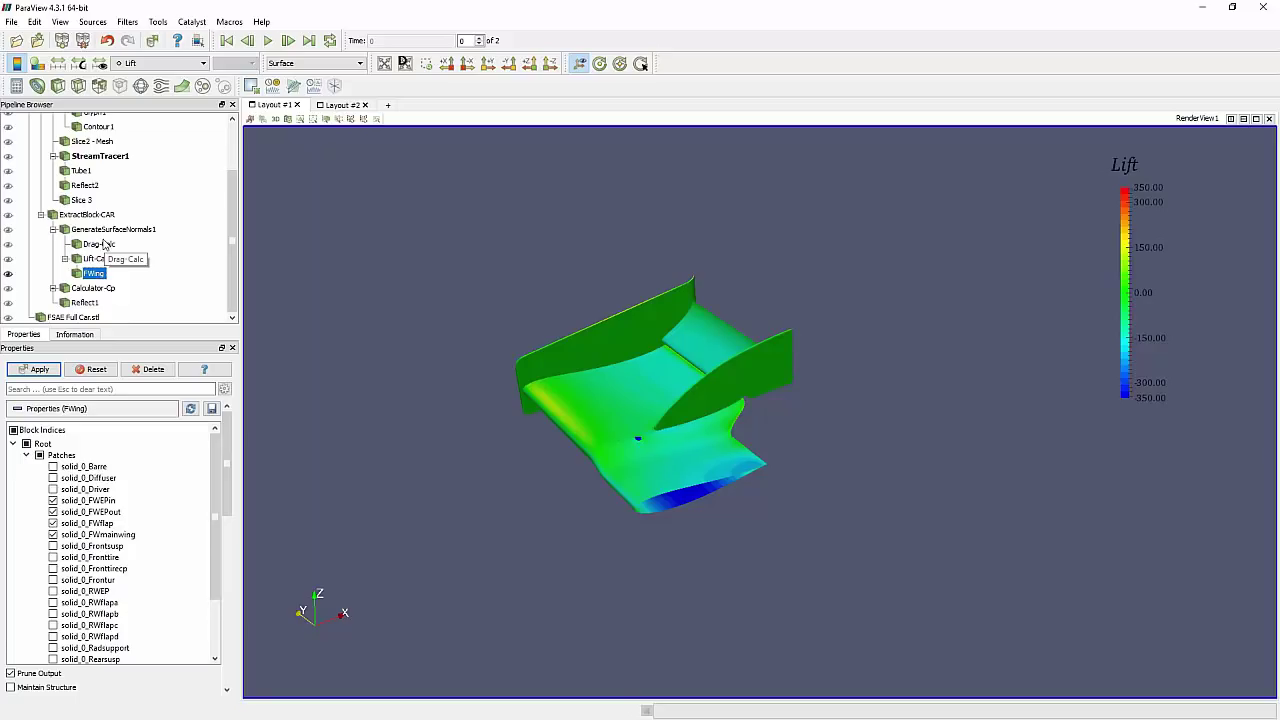
pyautogui.click(78, 63)
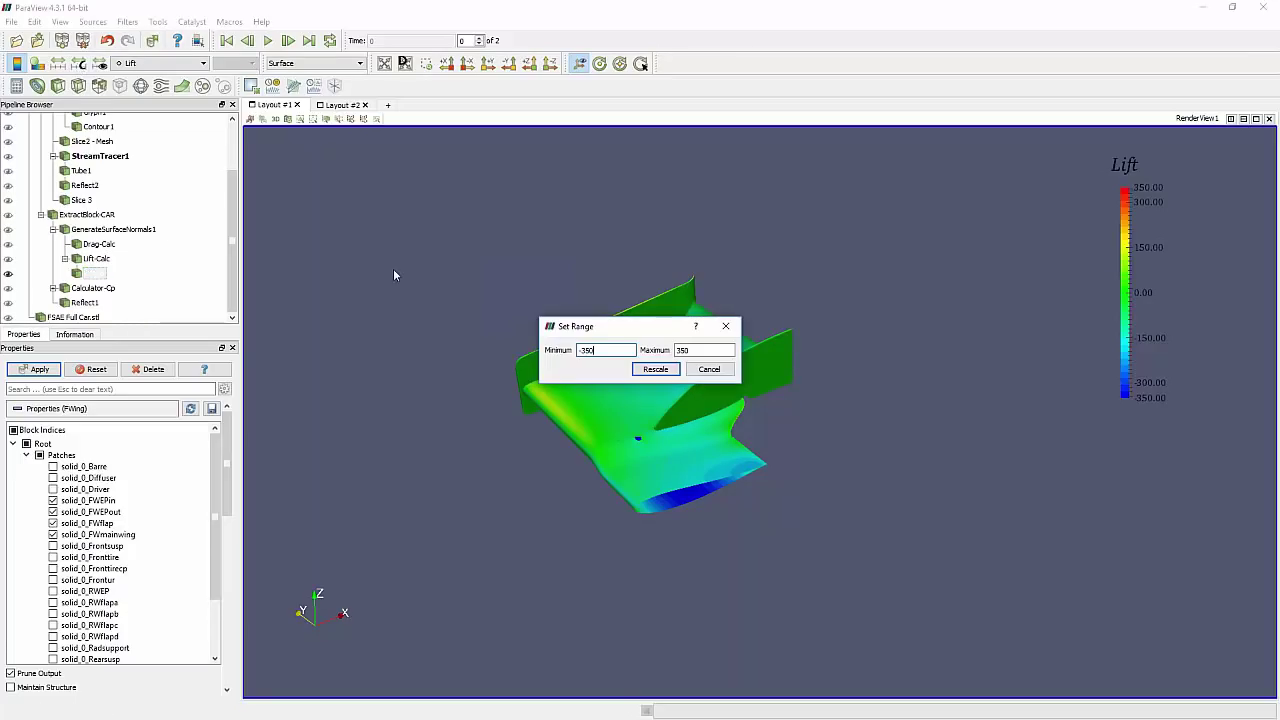
pyautogui.click(709, 369)
pyautogui.moveTo(683, 423); pyautogui.dragTo(637, 400)
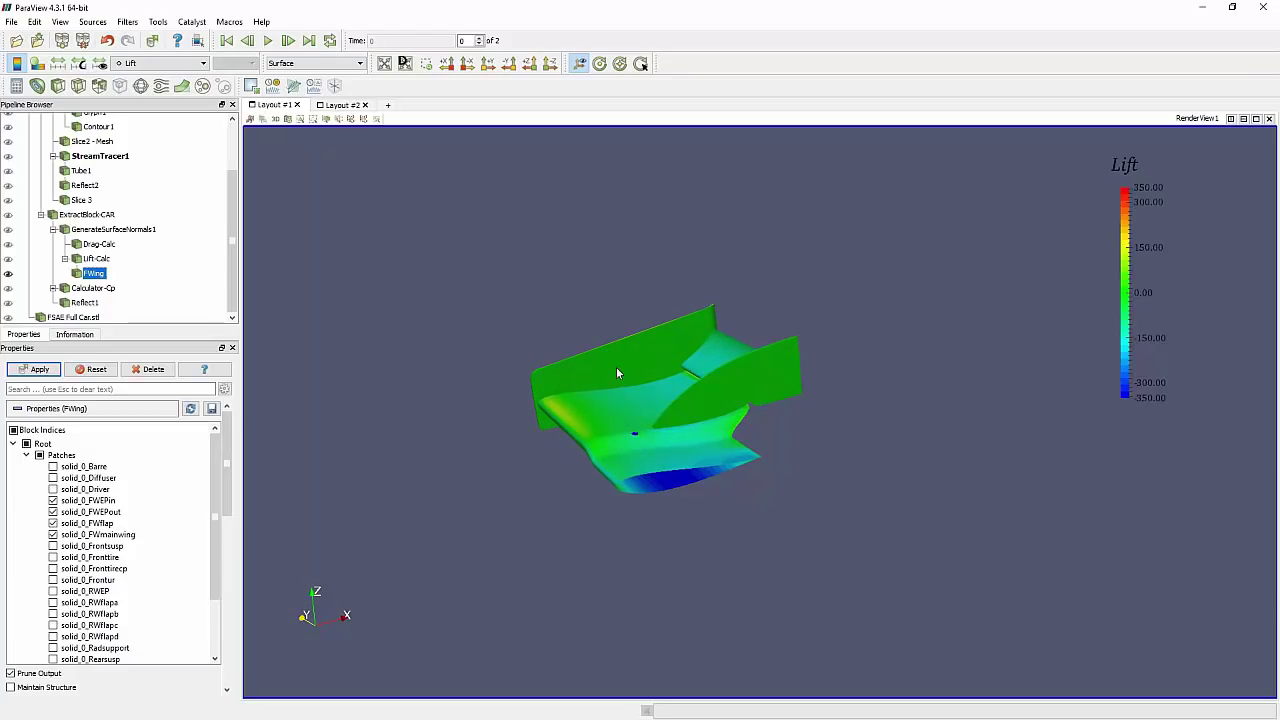
pyautogui.moveTo(617, 373); pyautogui.dragTo(620, 401)
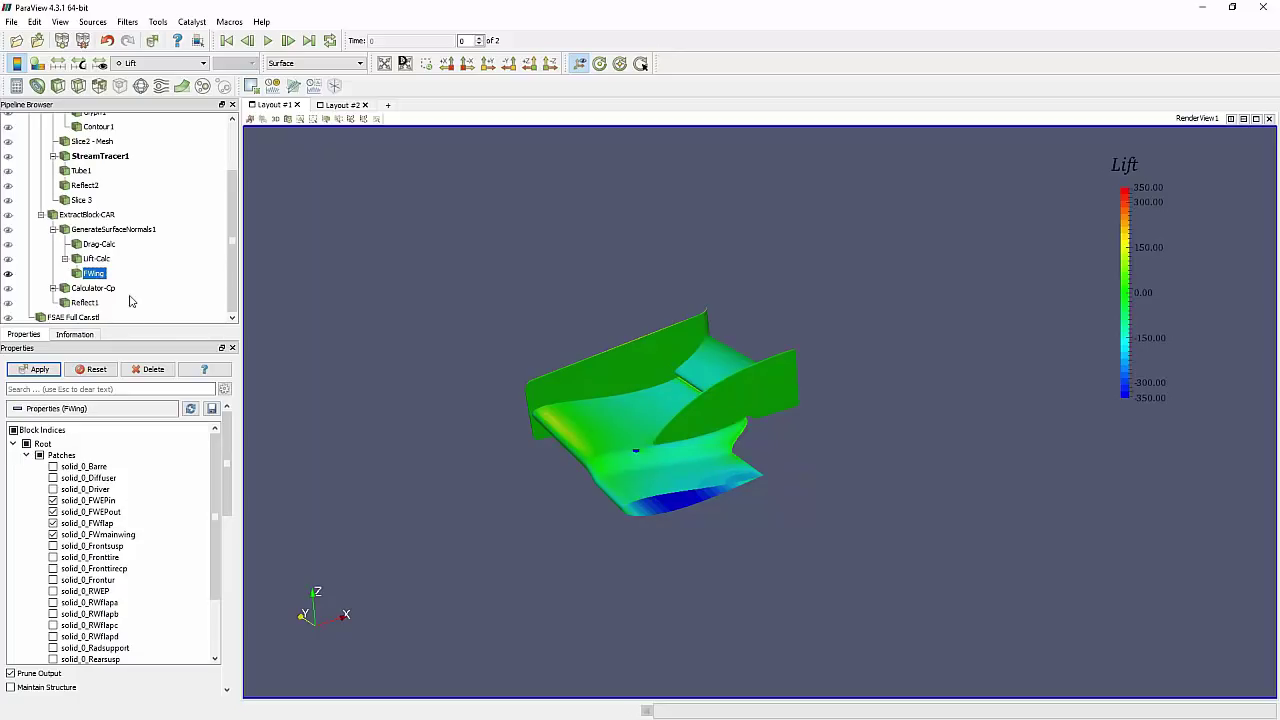
# Show the FSAE Full Car.stl geometry in the render view and hide FWing
pyautogui.click(7, 318)
pyautogui.click(8, 274)
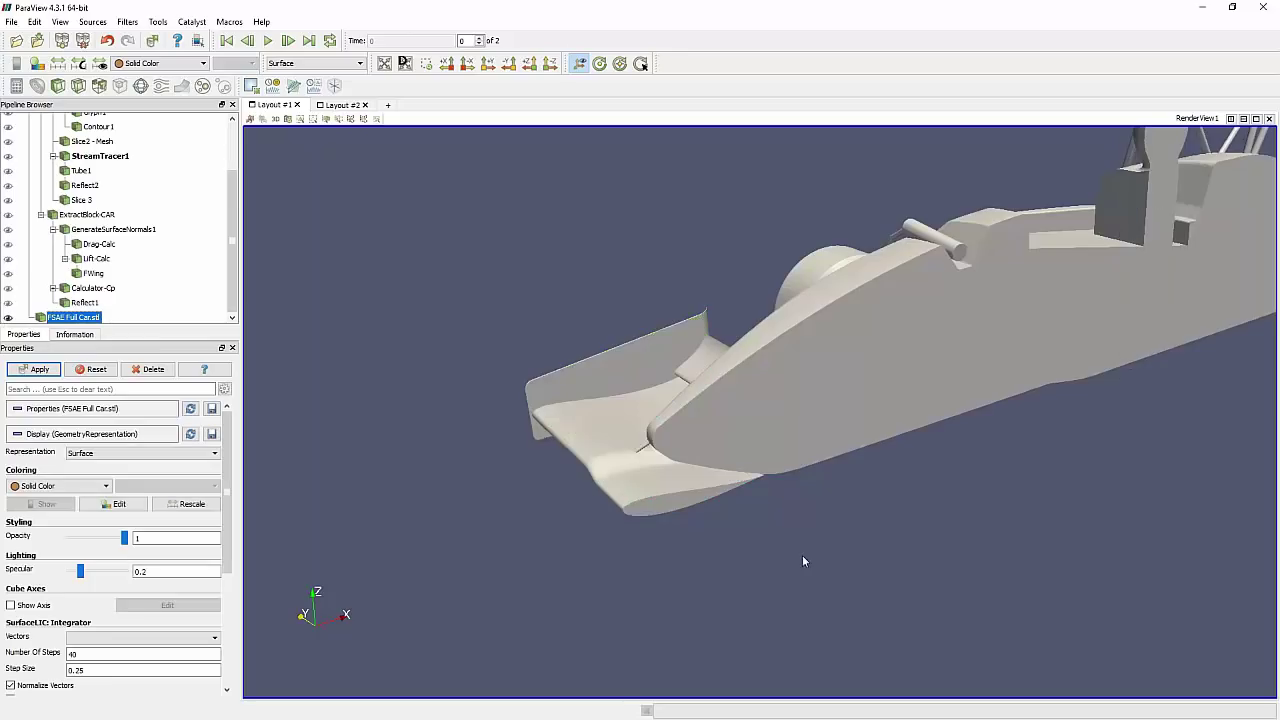
pyautogui.moveTo(802, 555); pyautogui.dragTo(630, 322, button='right')
pyautogui.scroll(2, 6, 160)
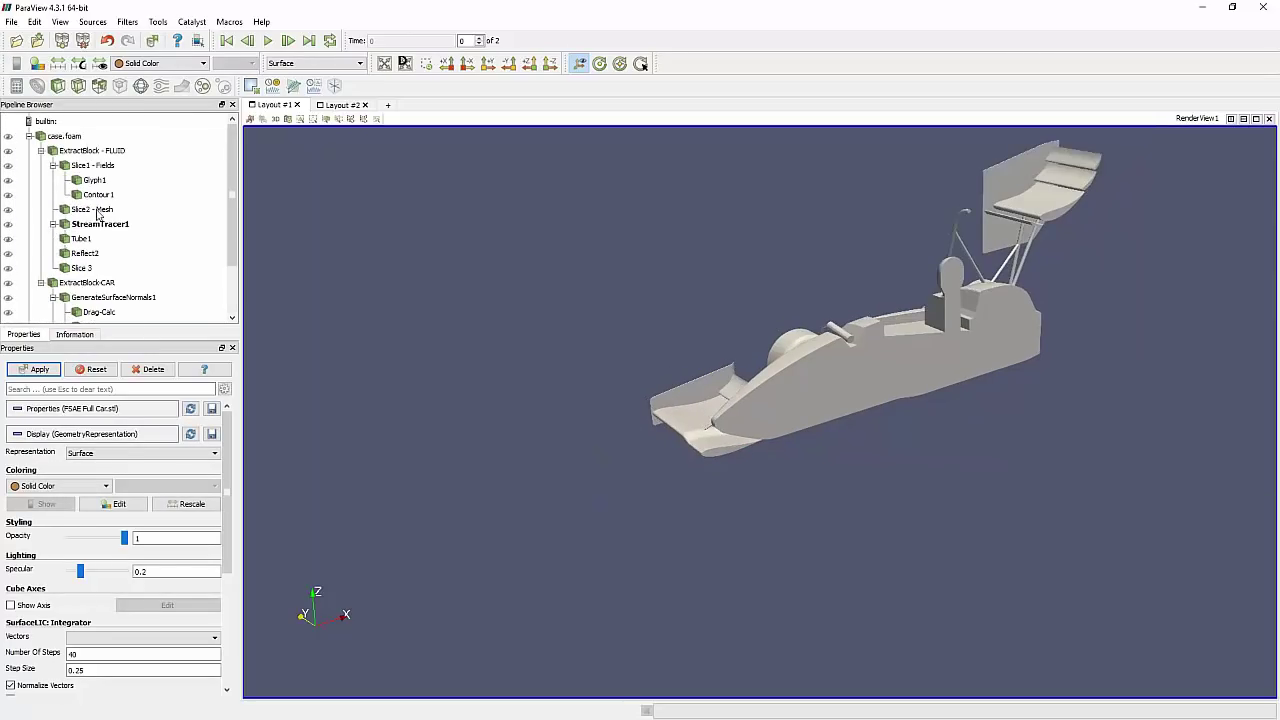
# Show Slice1 - Fields with the car and change its representation from Surface LIC to Surface
pyautogui.click(10, 167)
pyautogui.click(9, 166)
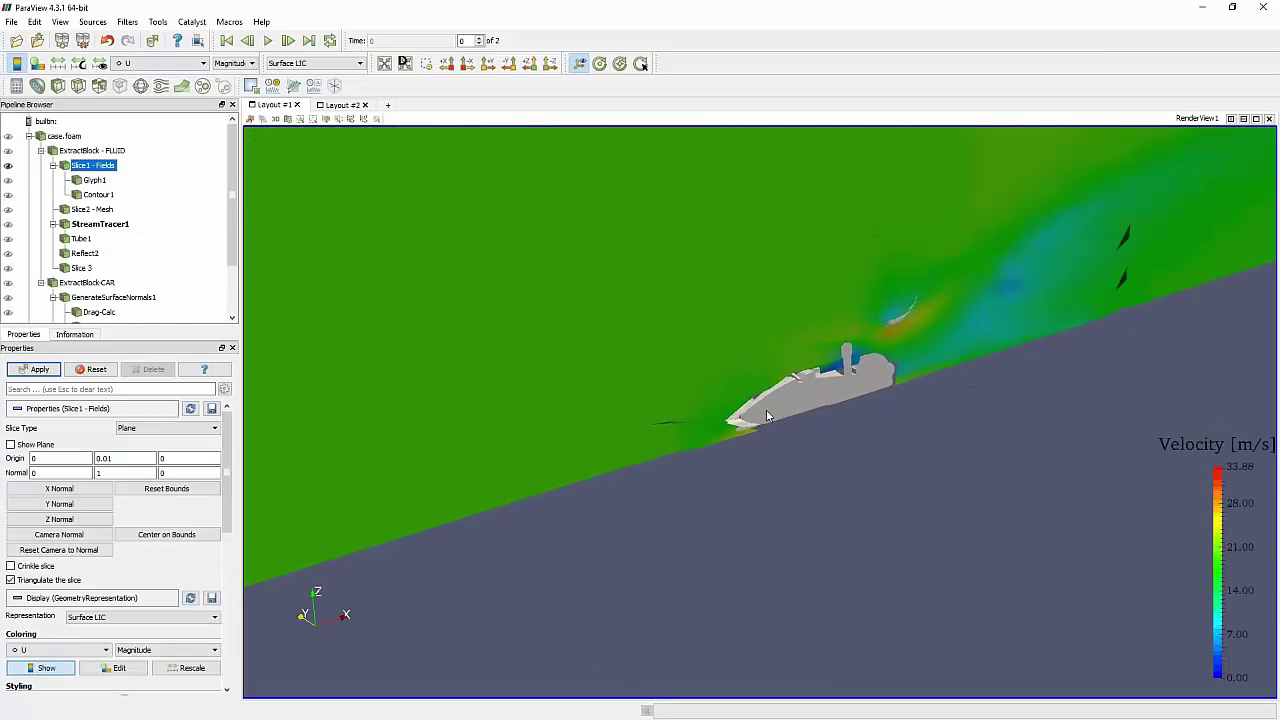
pyautogui.click(326, 64)
pyautogui.click(298, 101)
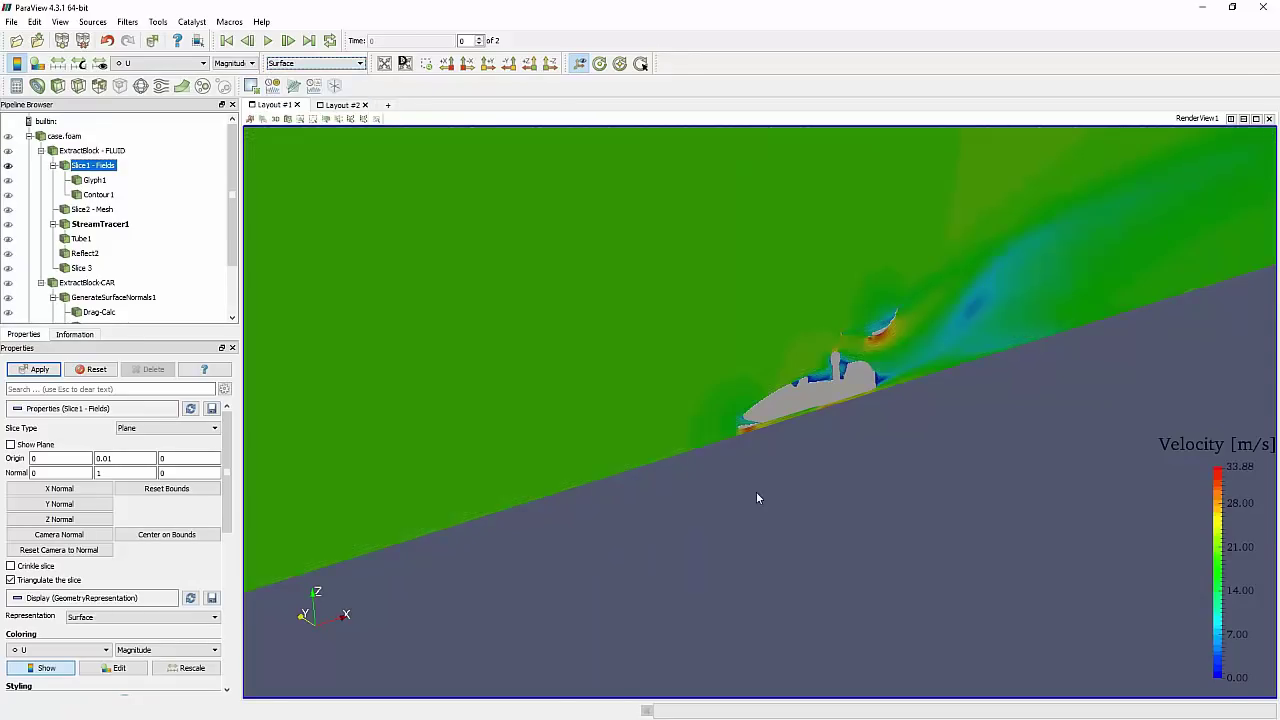
pyautogui.moveTo(756, 491)
pyautogui.mouseDown()
pyautogui.moveTo(689, 396)
pyautogui.moveTo(560, 300)
pyautogui.mouseUp()
# Color Slice1 - Fields by the point data array p
pyautogui.click(182, 64)
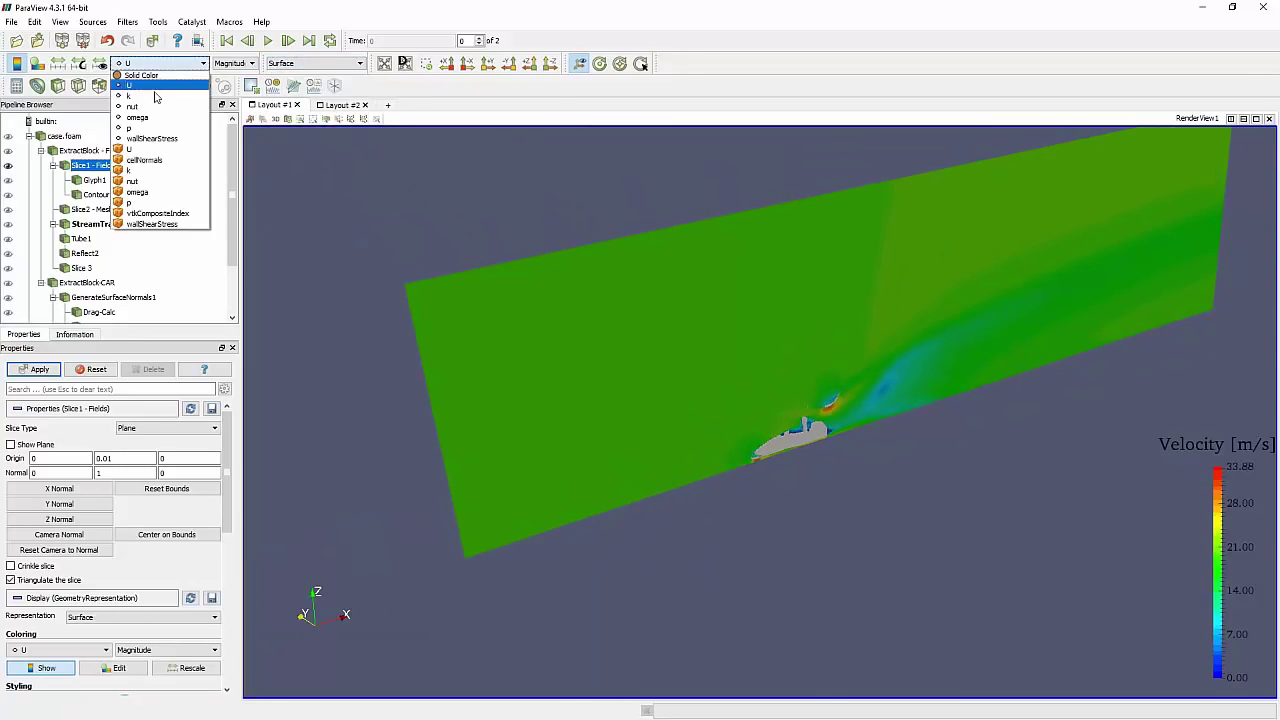
pyautogui.click(148, 129)
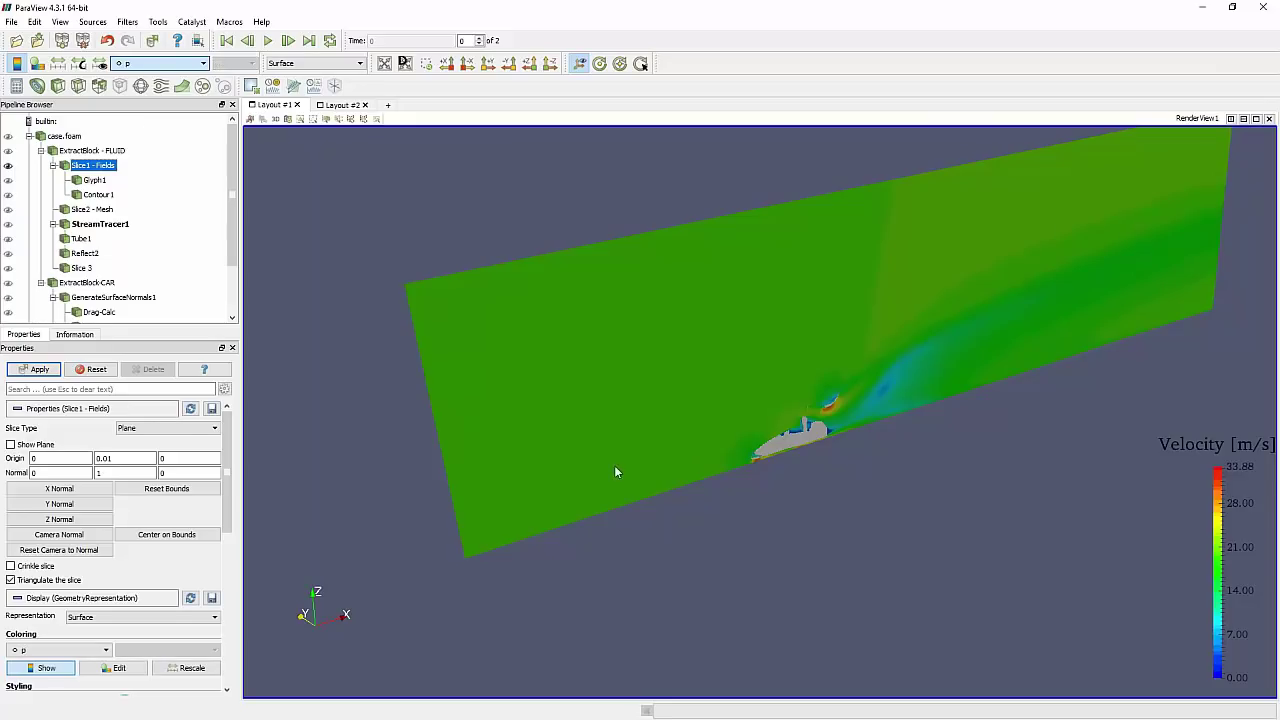
pyautogui.moveTo(614, 465); pyautogui.dragTo(645, 421)
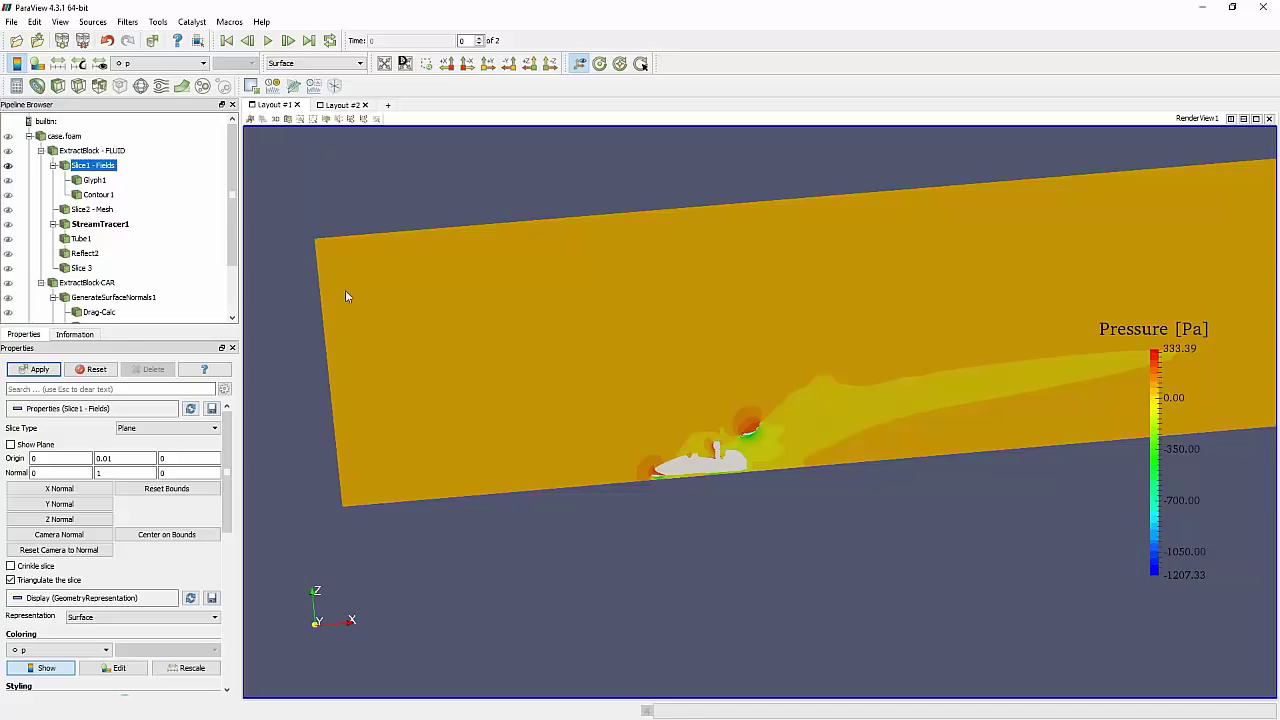
# Align the view with the slice plane and select a small patch of points in the slice's upper upstream corner
pyautogui.click(349, 333)
pyautogui.click(488, 63)
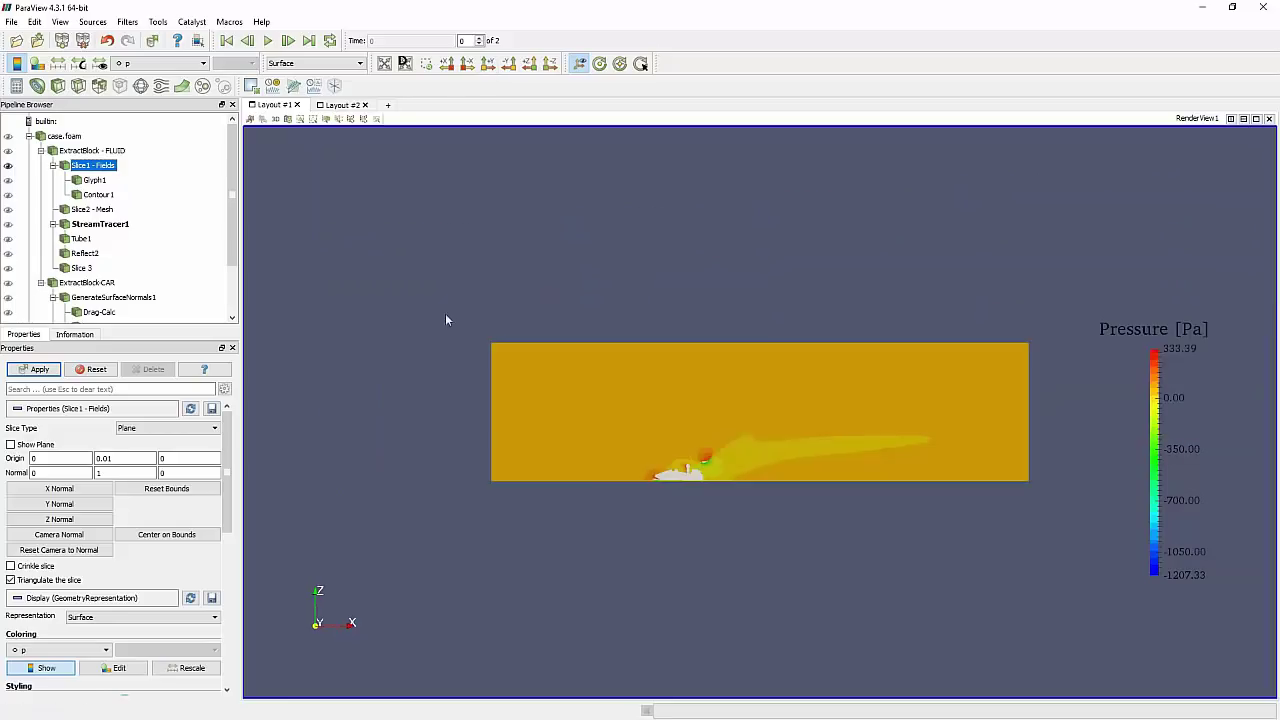
pyautogui.moveTo(666, 508); pyautogui.dragTo(664, 527, button='right')
pyautogui.moveTo(470, 392); pyautogui.dragTo(894, 509, button='middle')
pyautogui.moveTo(406, 338); pyautogui.dragTo(430, 388, button='right')
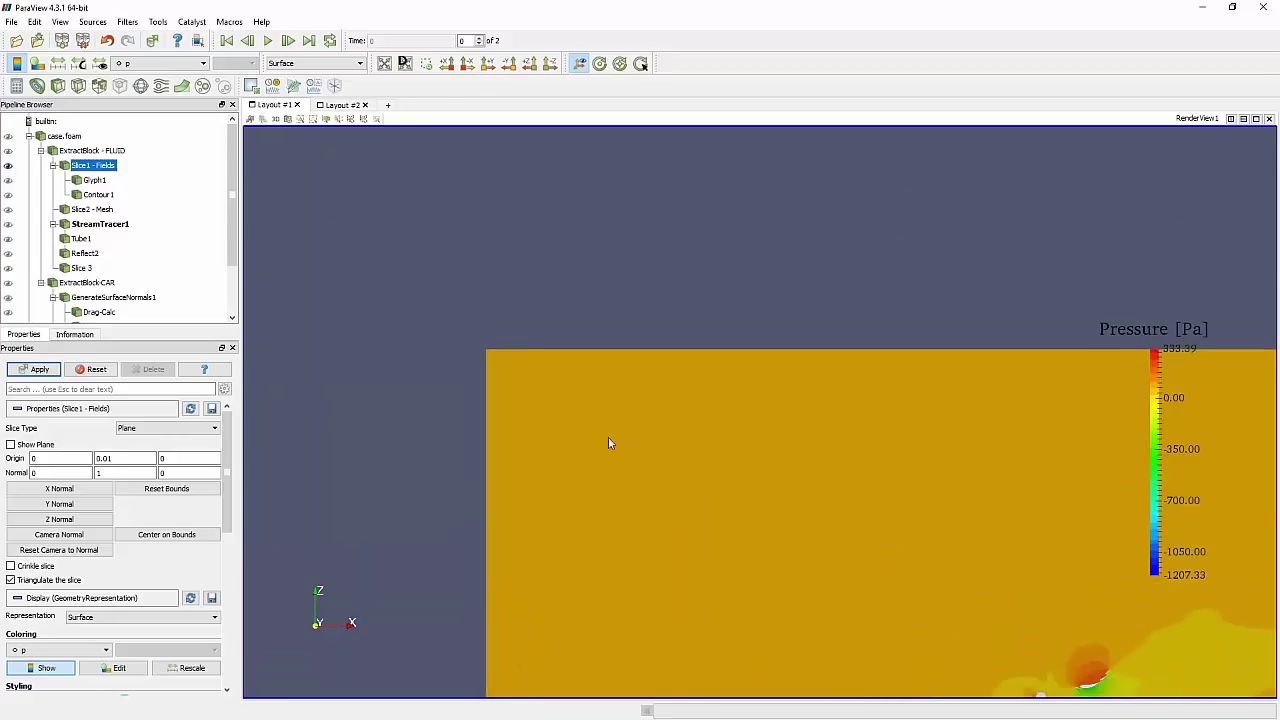
pyautogui.moveTo(608, 438); pyautogui.dragTo(492, 284, button='middle')
pyautogui.moveTo(448, 297); pyautogui.dragTo(528, 377, button='right')
pyautogui.moveTo(528, 377); pyautogui.dragTo(713, 542, button='middle')
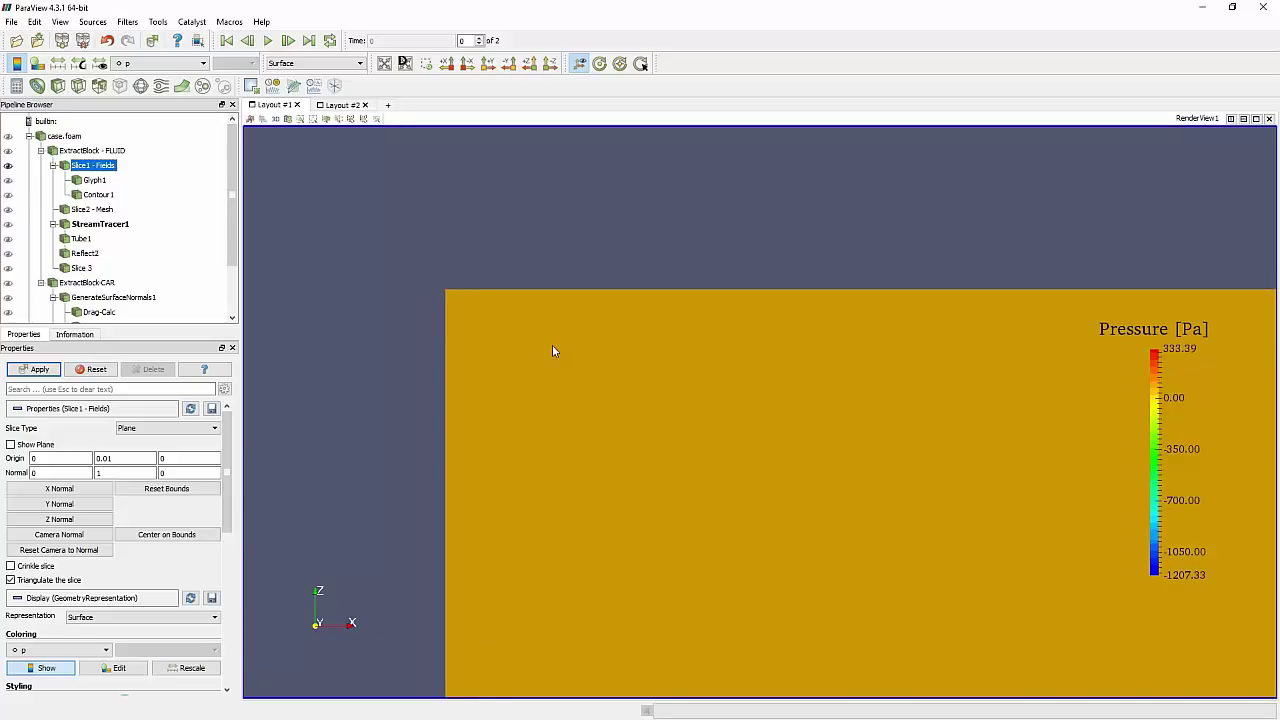
pyautogui.moveTo(552, 345); pyautogui.dragTo(396, 220, button='right')
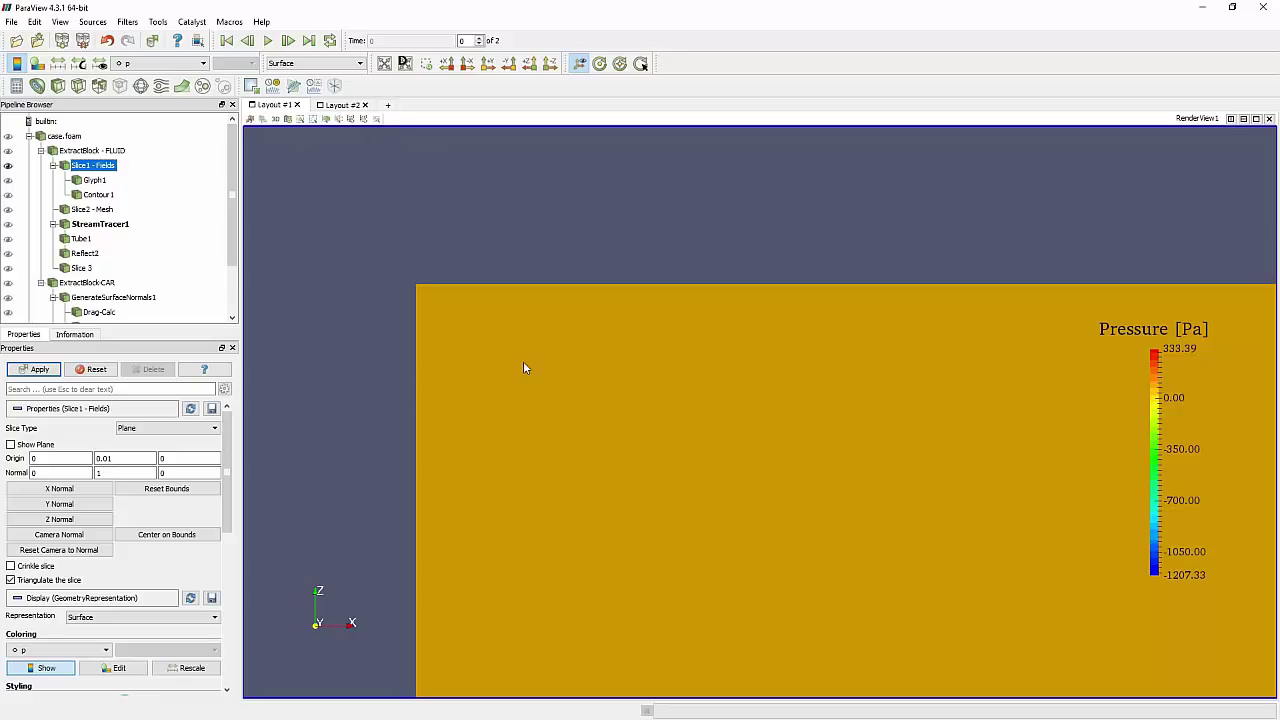
pyautogui.press('d')
pyautogui.moveTo(442, 306); pyautogui.dragTo(514, 375)
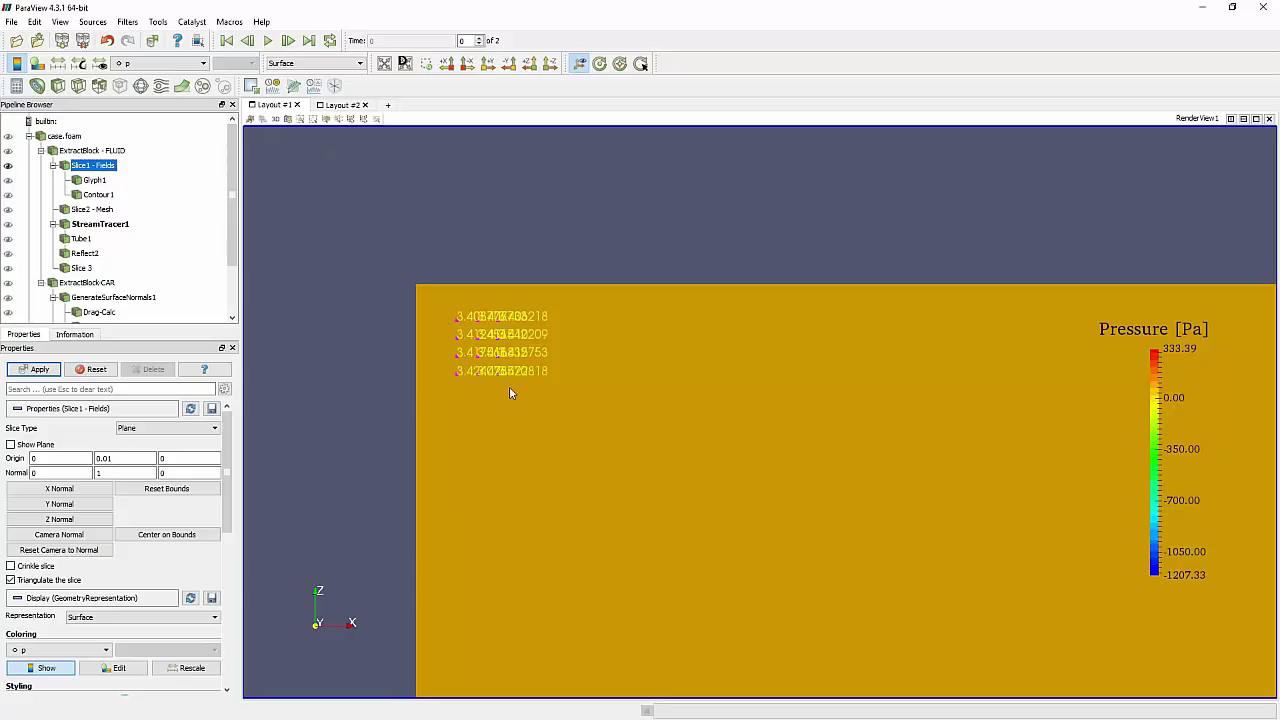
# Switch the p point labels of the selected slice points off and on again in the Selection Display Inspector, and close the inspector
pyautogui.click(61, 22)
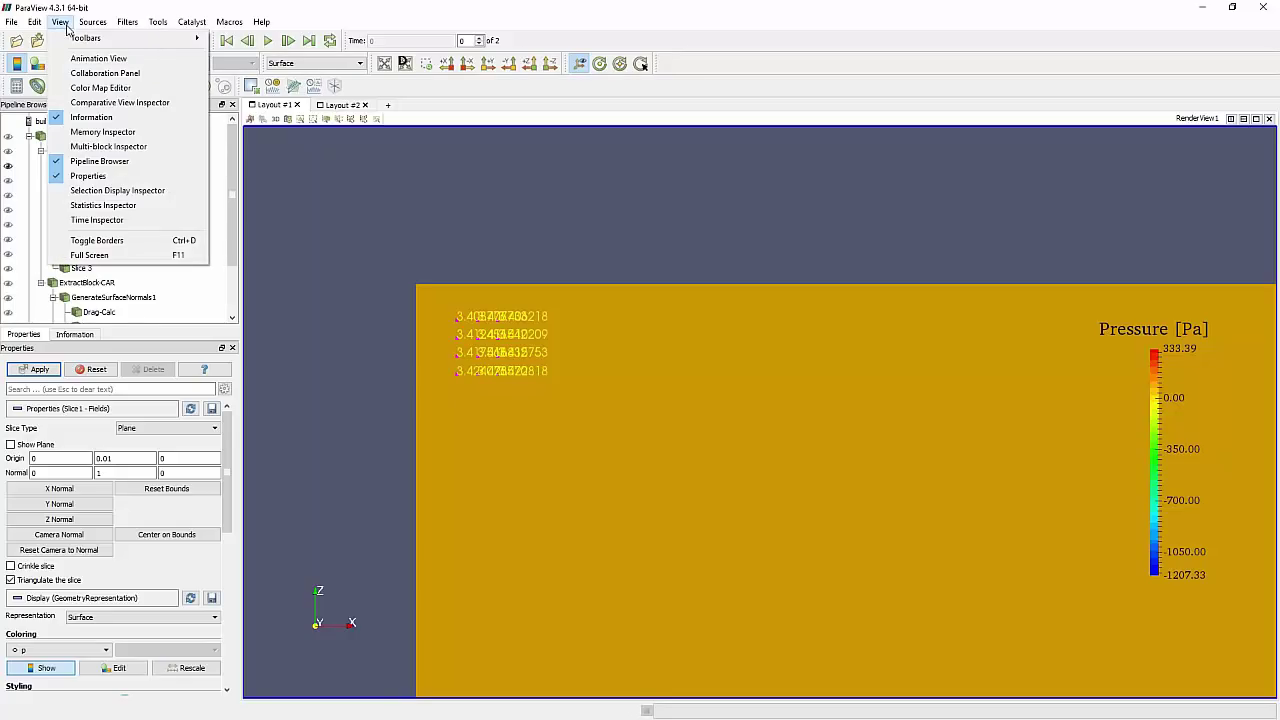
pyautogui.click(100, 191)
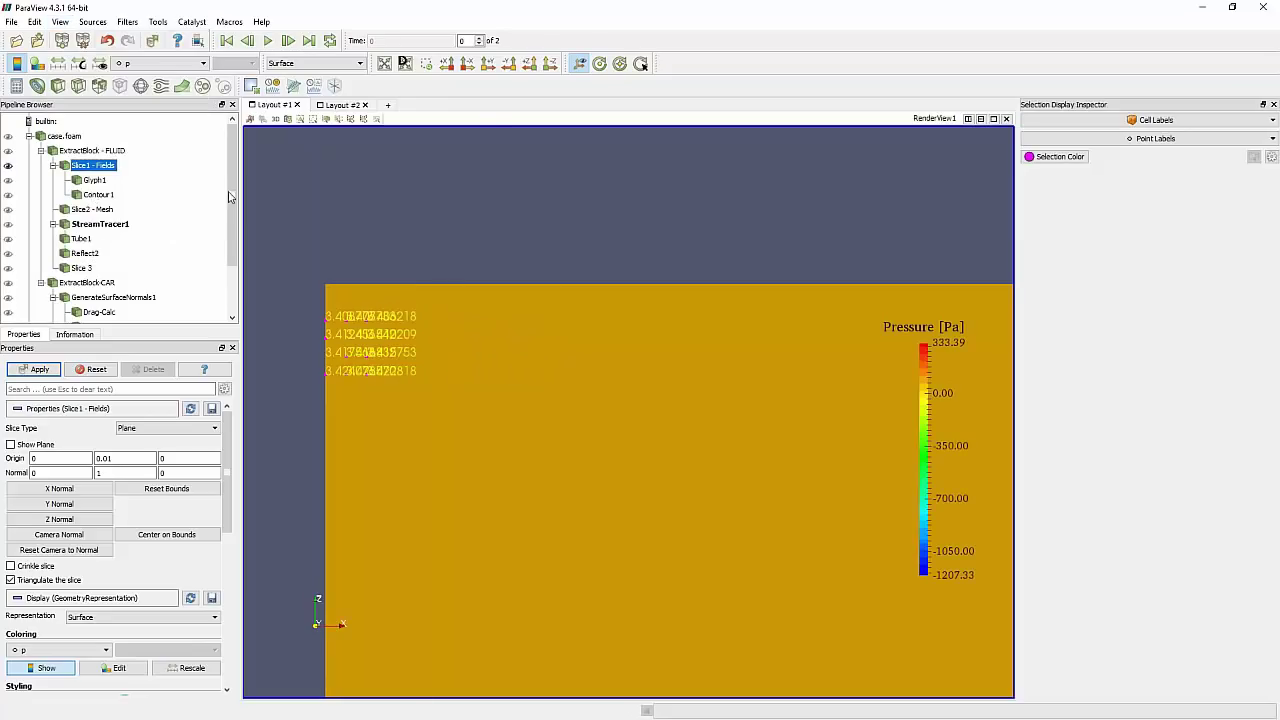
pyautogui.click(1168, 140)
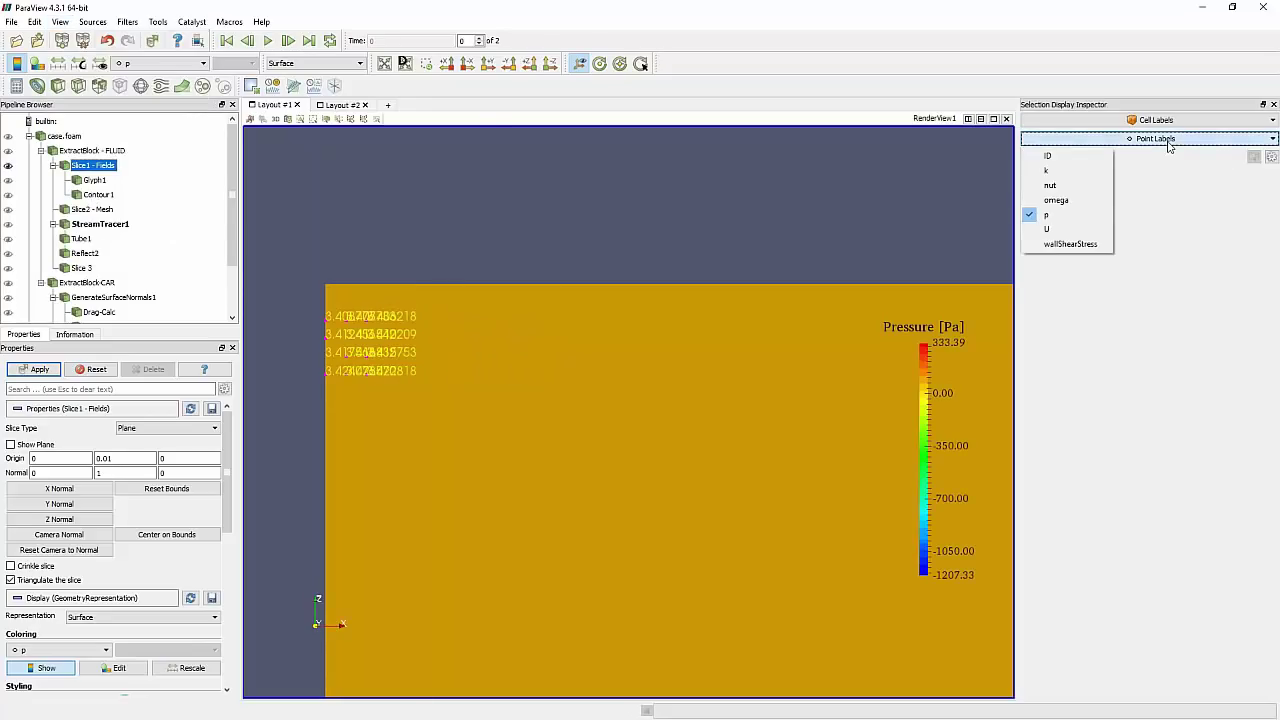
pyautogui.click(1080, 220)
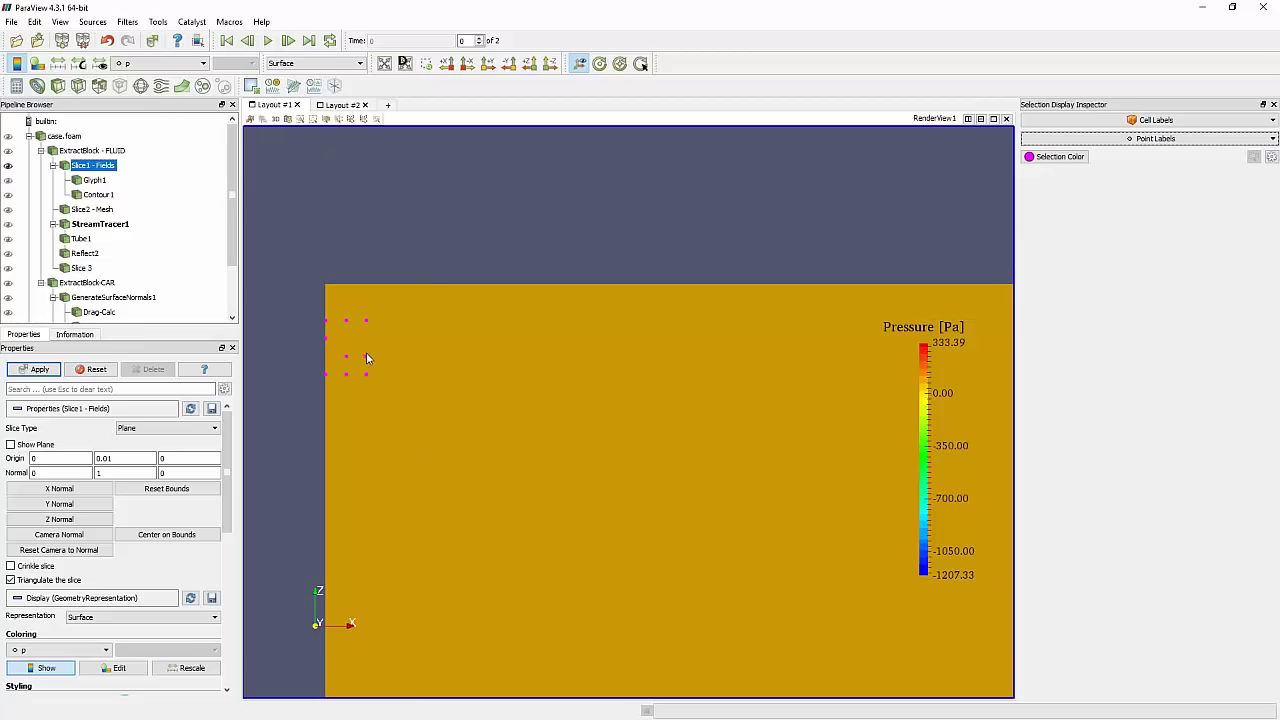
pyautogui.click(1130, 138)
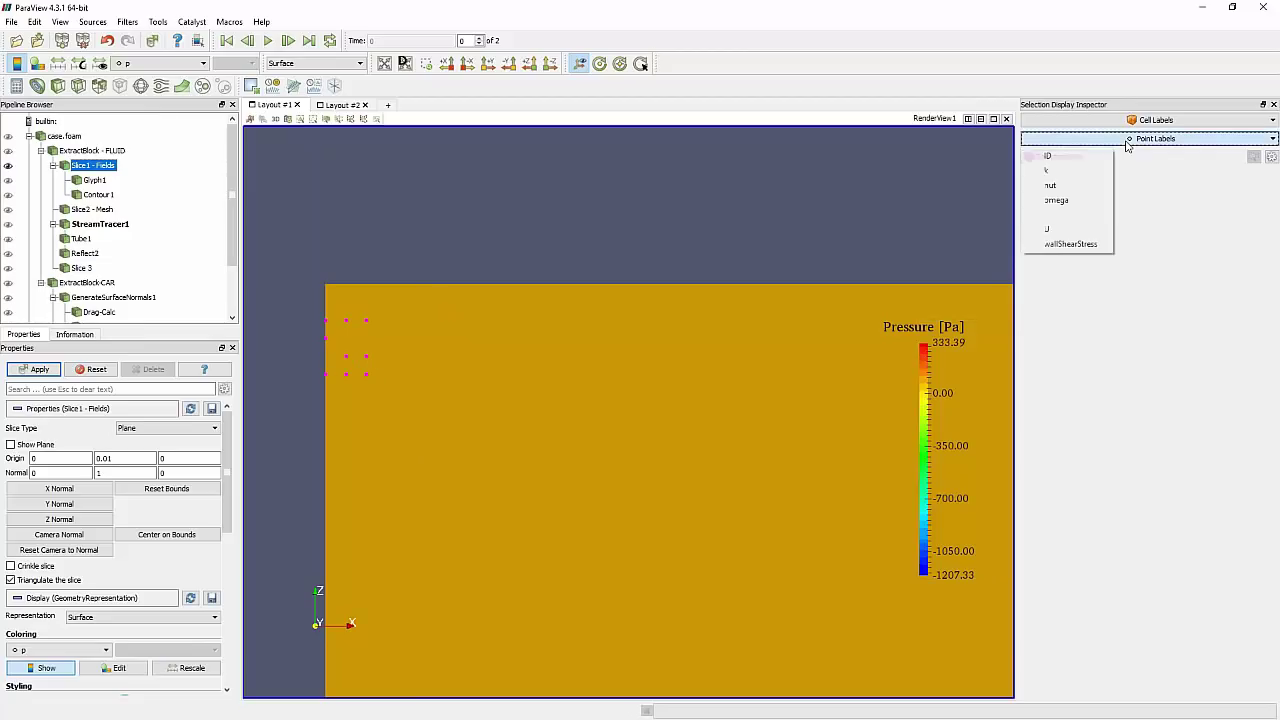
pyautogui.click(1088, 220)
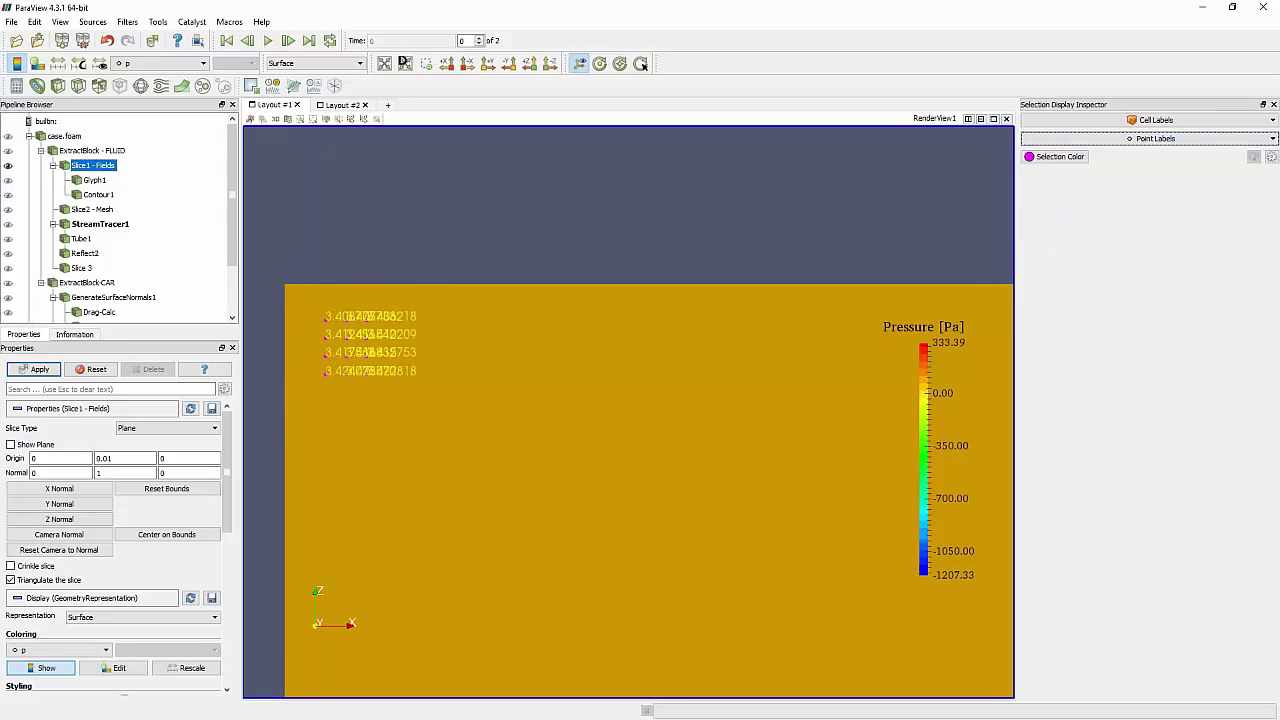
pyautogui.click(1262, 104)
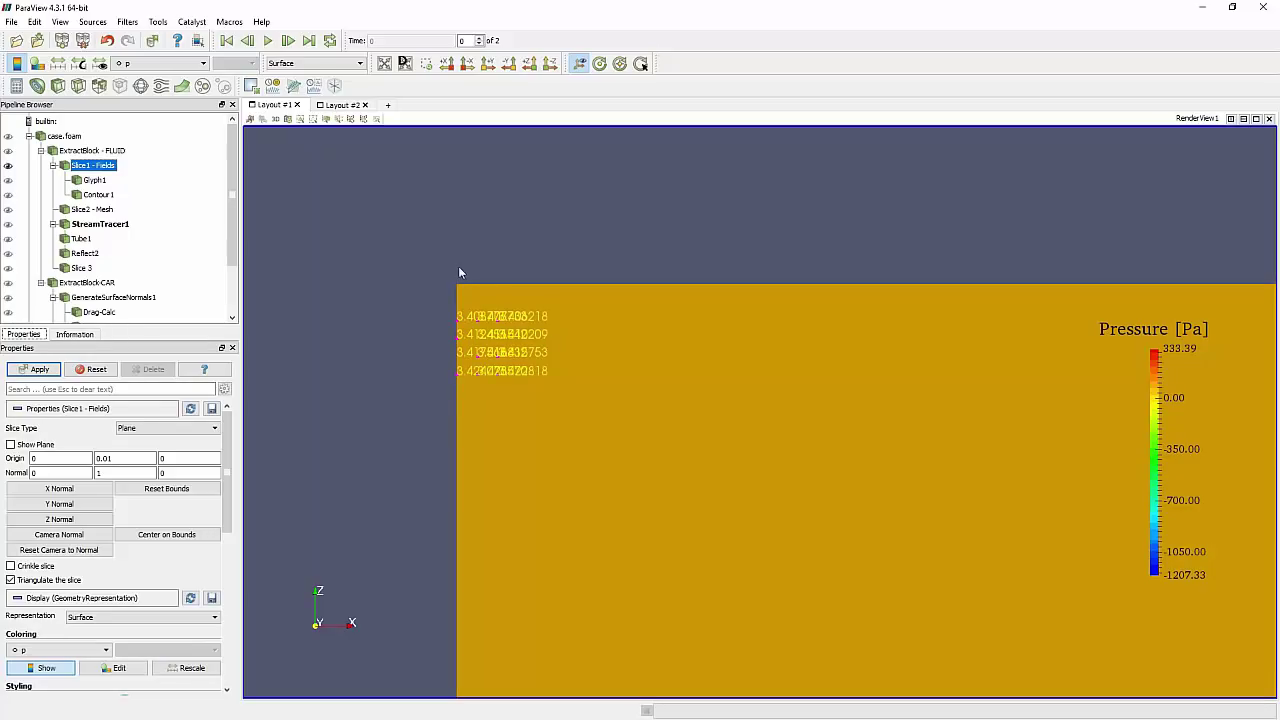
# Clear the point selection on the slice and hide the FSAE Full Car.stl geometry
pyautogui.press('d')
pyautogui.moveTo(468, 238); pyautogui.dragTo(485, 252)
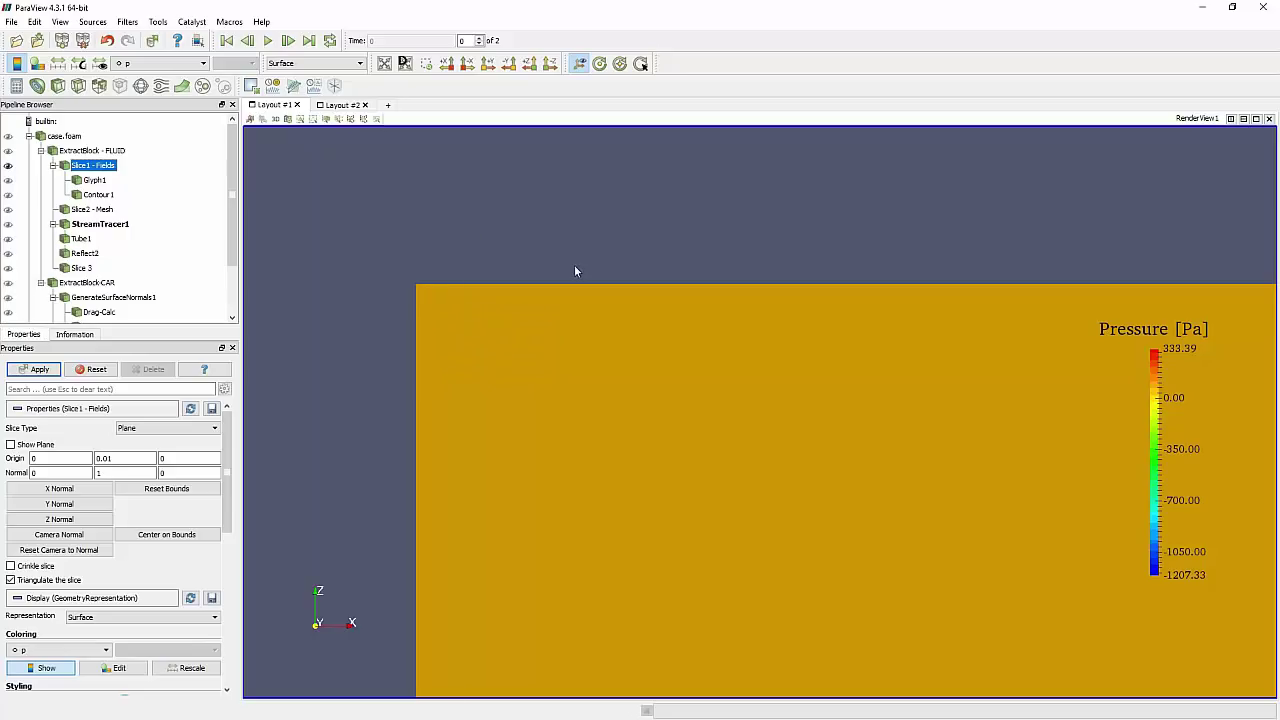
pyautogui.moveTo(679, 431); pyautogui.dragTo(706, 362, button='right')
pyautogui.moveTo(795, 502); pyautogui.dragTo(484, 324, button='middle')
pyautogui.moveTo(762, 572); pyautogui.dragTo(799, 615, button='right')
pyautogui.scroll(-2, 40, 283)
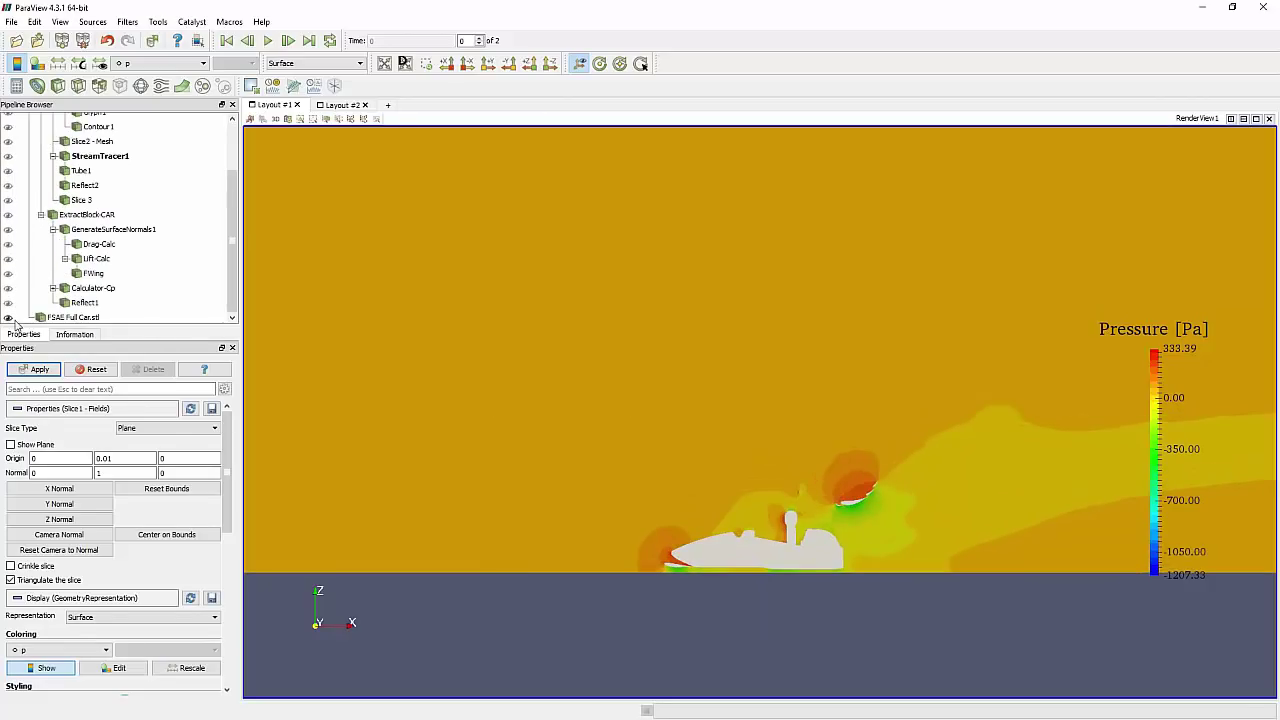
pyautogui.click(9, 317)
pyautogui.moveTo(599, 476); pyautogui.dragTo(634, 354, button='middle')
pyautogui.moveTo(634, 350); pyautogui.dragTo(659, 473, button='right')
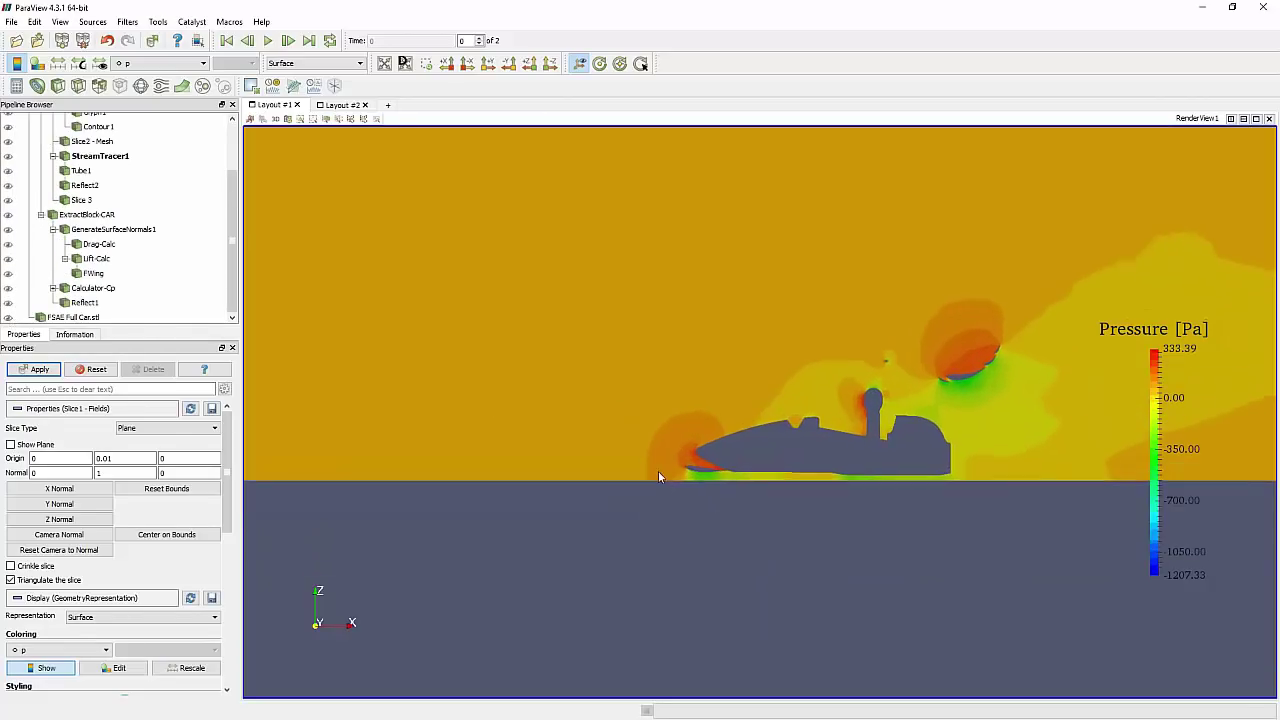
pyautogui.moveTo(659, 473); pyautogui.dragTo(713, 526, button='middle')
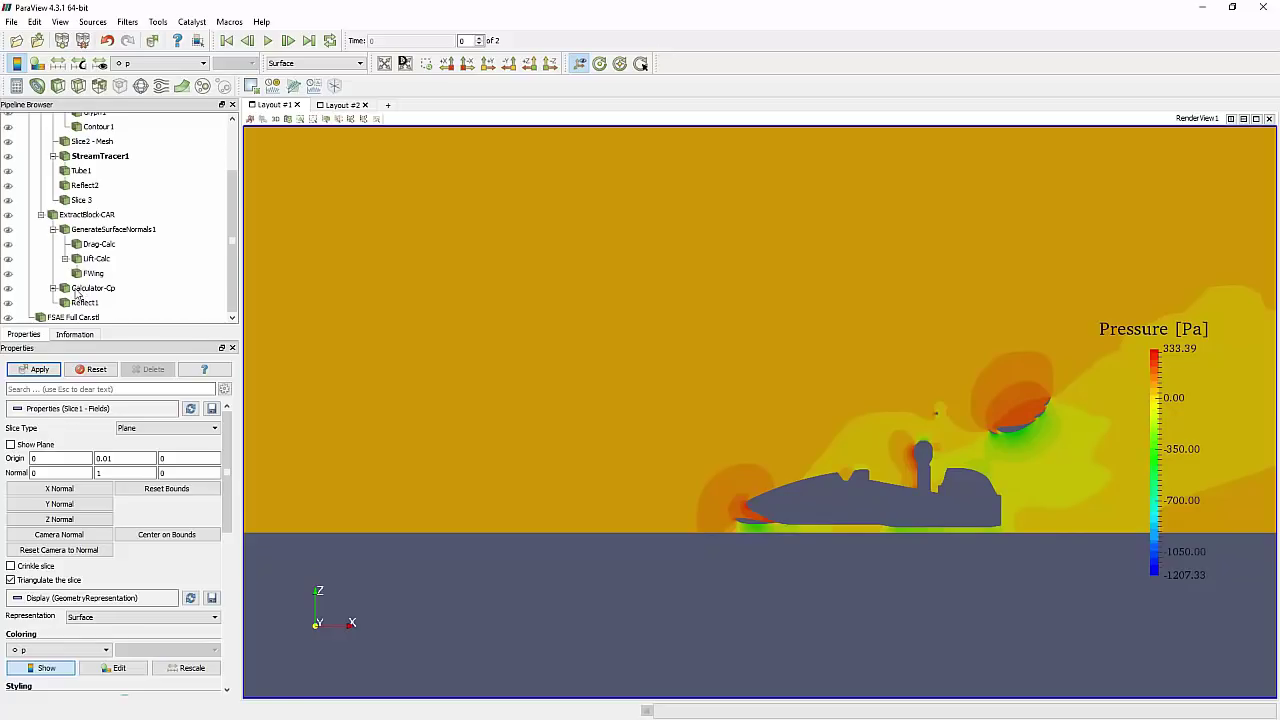
# Examine the patches extracted in ExtractBlock-CAR and the formula and result array name of Calculator-Cp
pyautogui.click(80, 289)
pyautogui.click(90, 217)
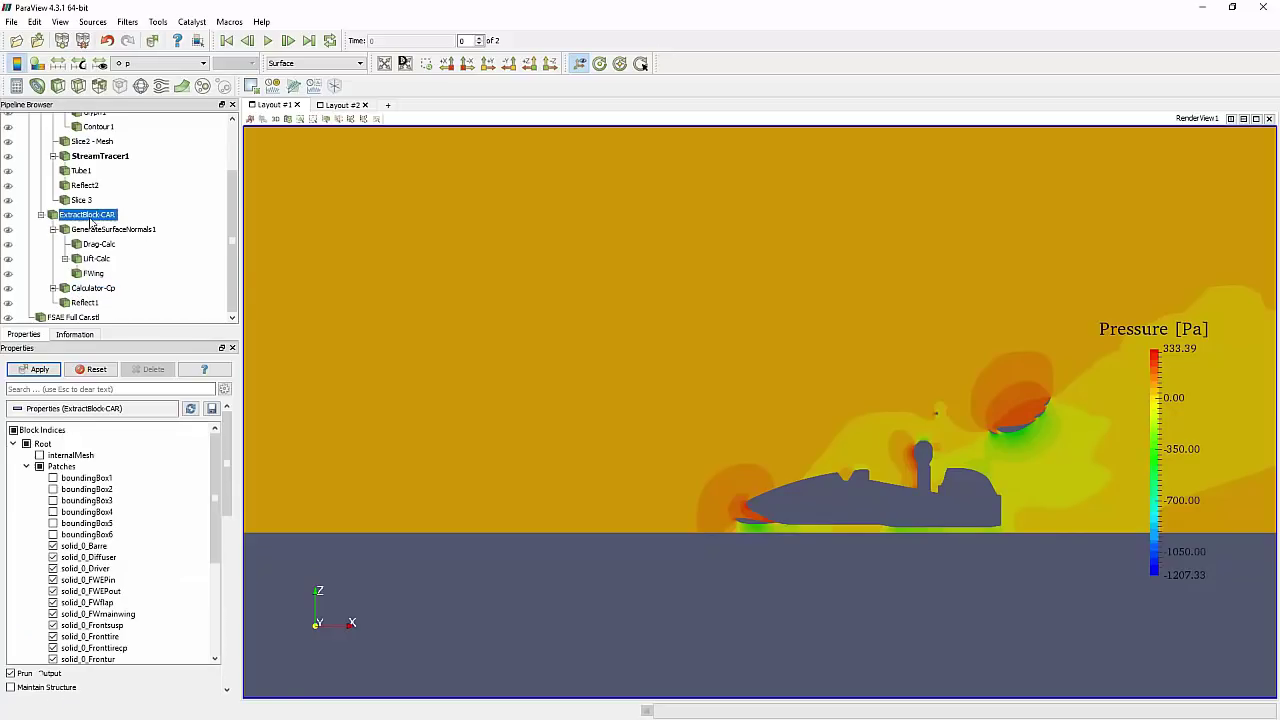
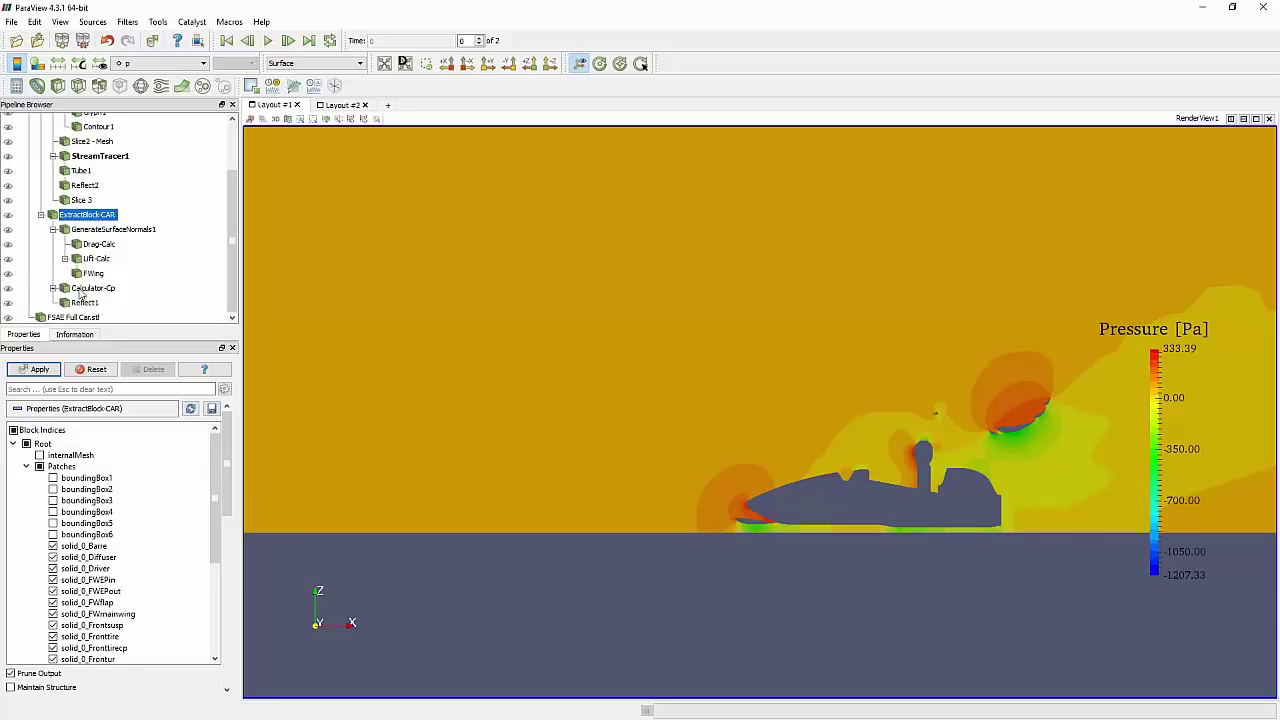
pyautogui.click(81, 290)
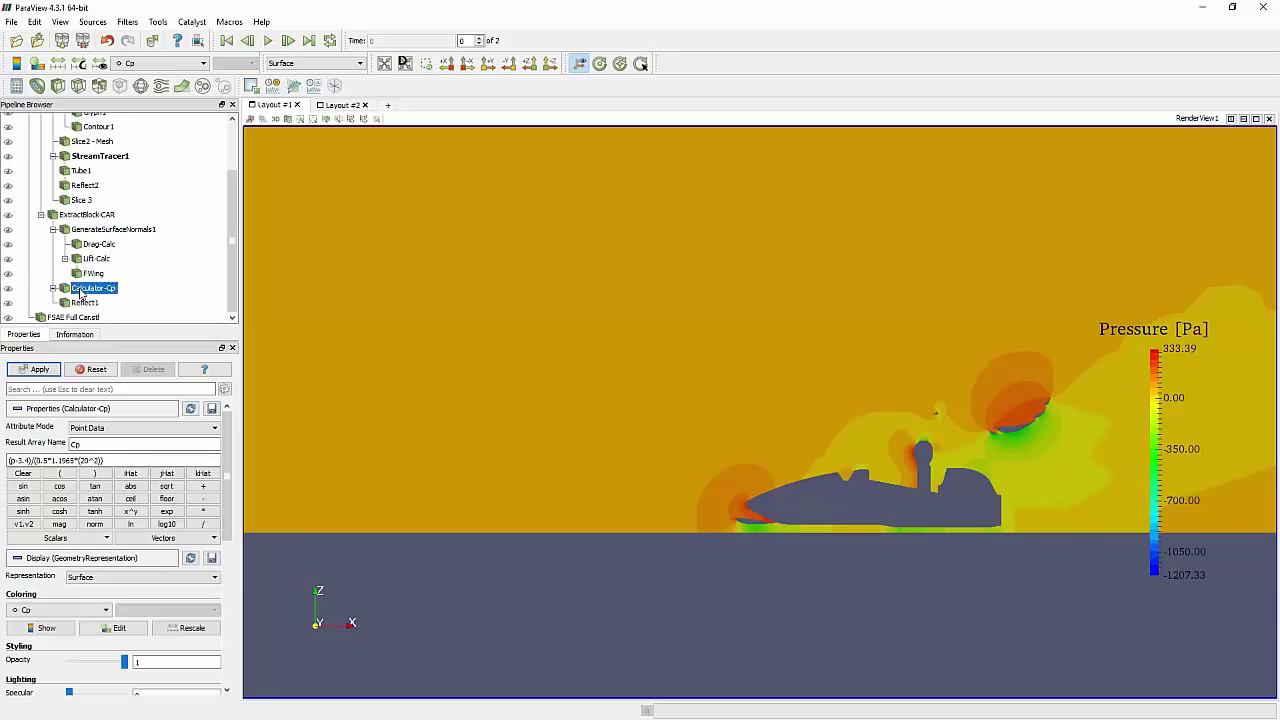
pyautogui.moveTo(119, 458); pyautogui.dragTo(7, 445)
pyautogui.click(114, 460)
pyautogui.moveTo(82, 445); pyautogui.dragTo(78, 445)
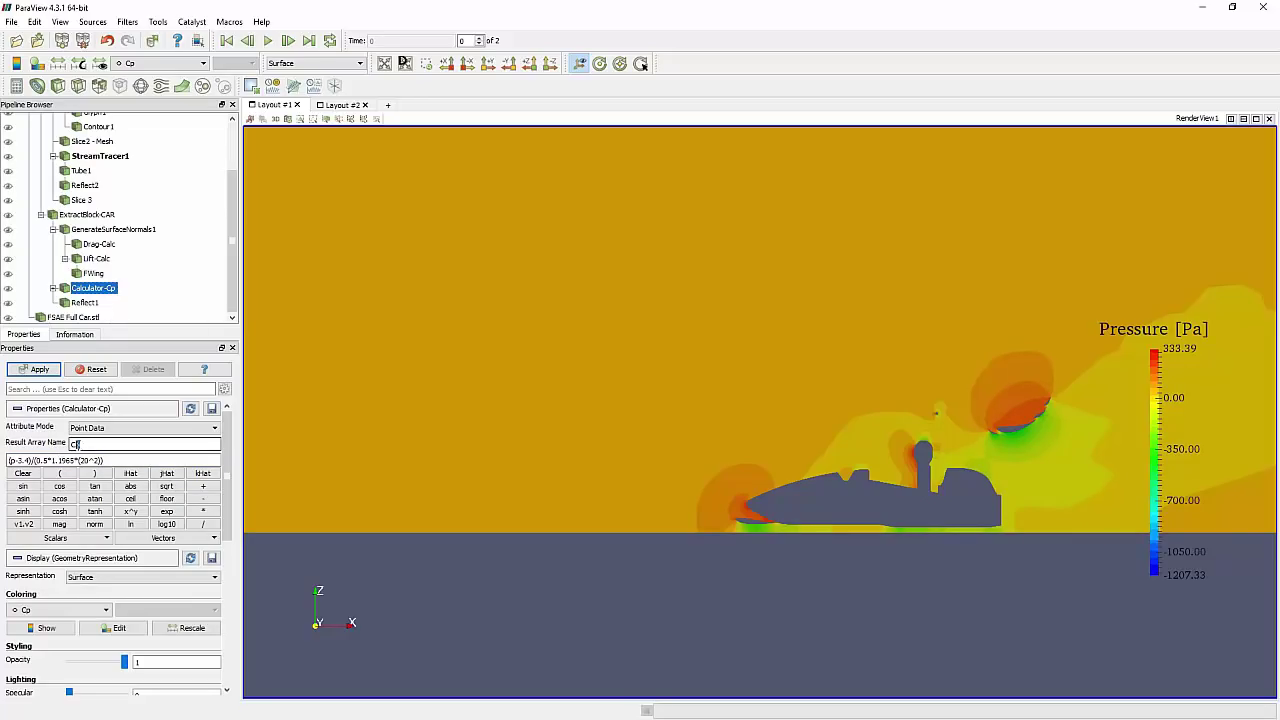
pyautogui.doubleClick(78, 445)
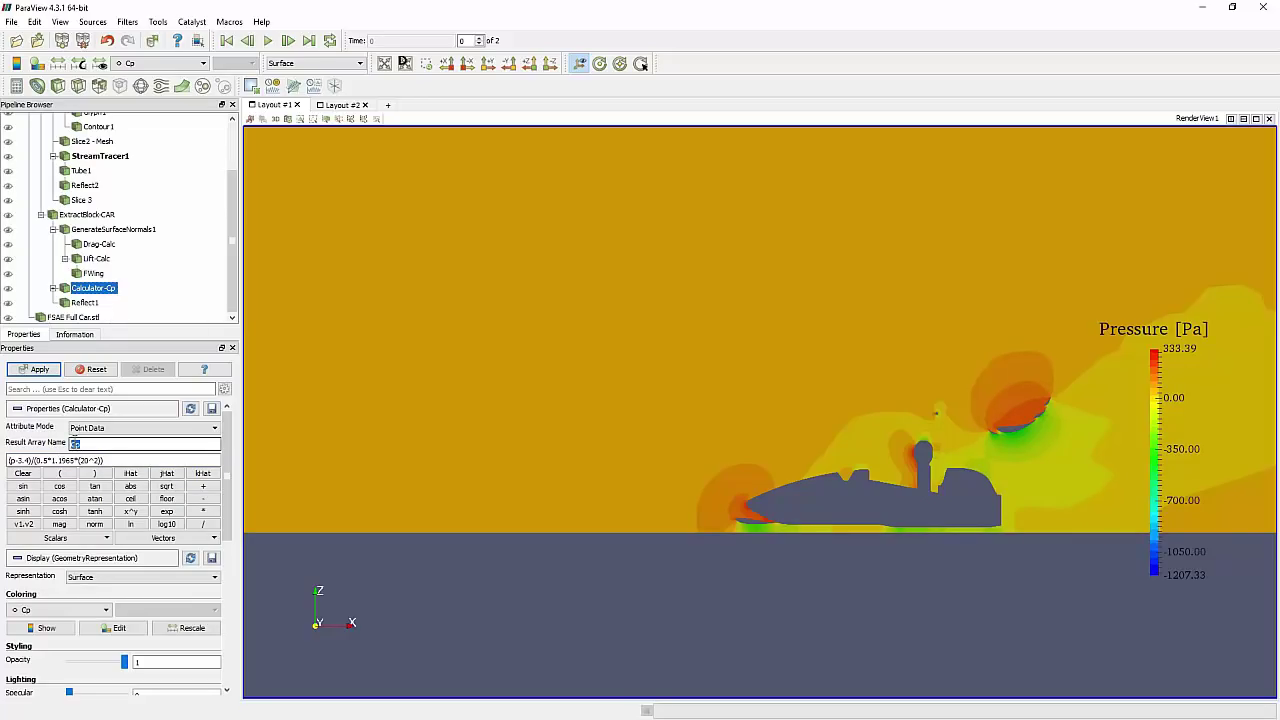
# Show Calculator-Cp in the render view and hide Slice1 - Fields
pyautogui.click(8, 289)
pyautogui.scroll(2, 10, 176)
pyautogui.click(8, 167)
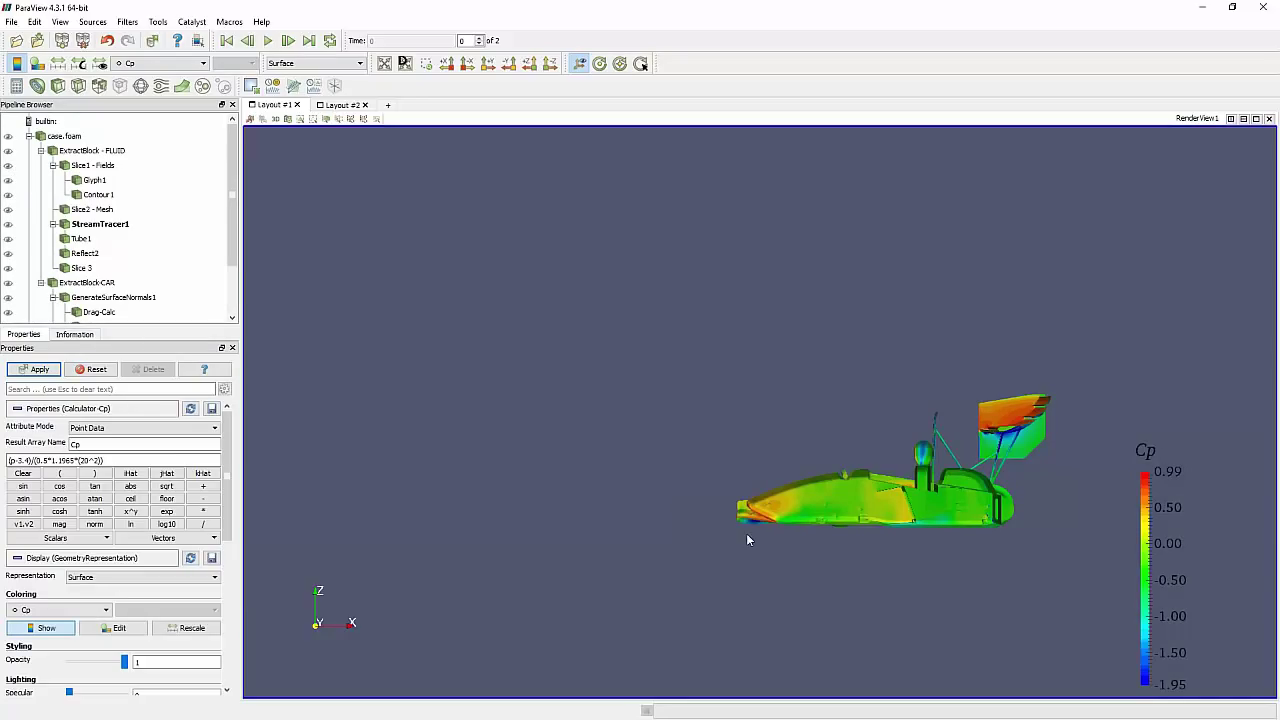
# Turn the car to an oblique front view and set the centre of rotation near its front wheel
pyautogui.moveTo(755, 541); pyautogui.dragTo(868, 594)
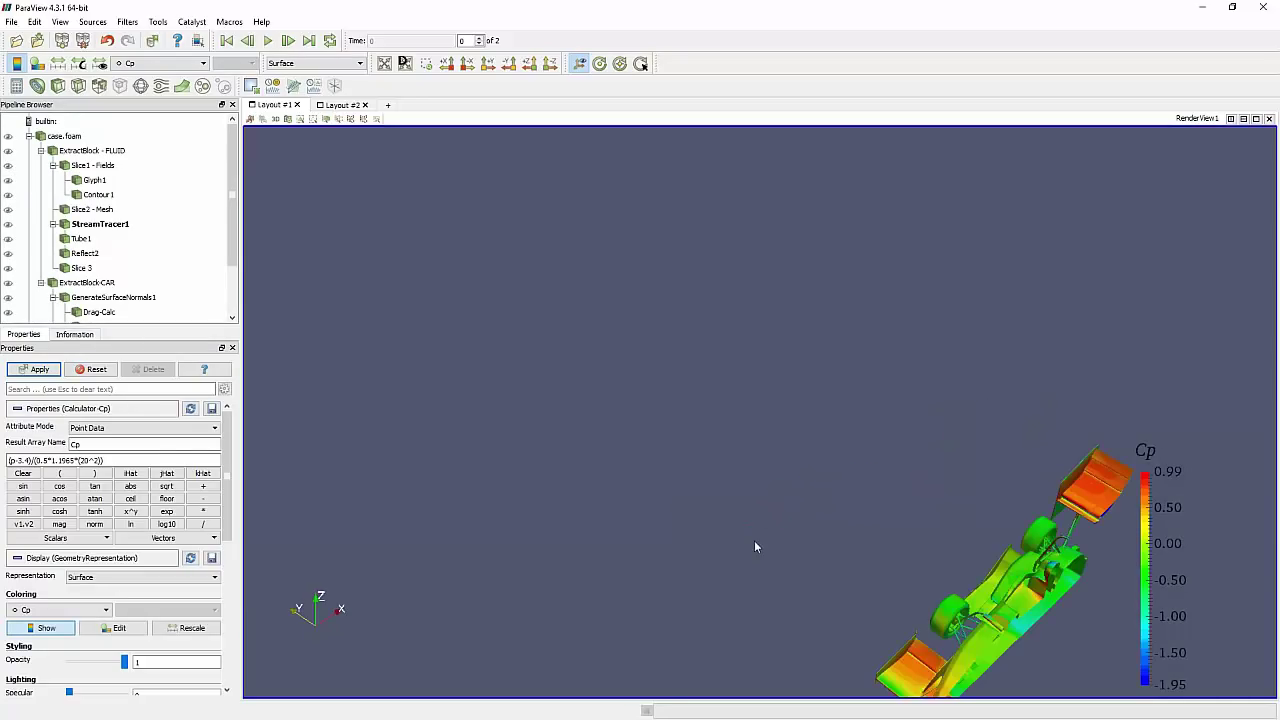
pyautogui.moveTo(757, 545); pyautogui.dragTo(850, 468)
pyautogui.click(641, 63)
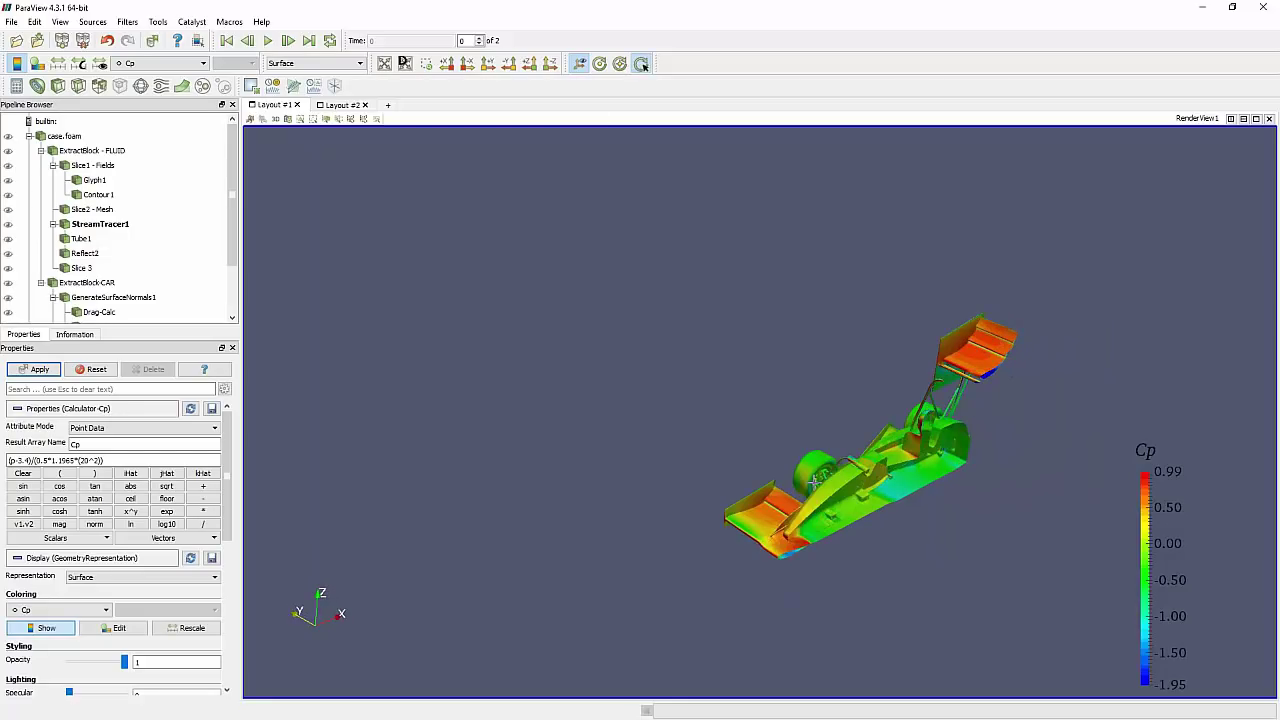
pyautogui.click(812, 481)
pyautogui.moveTo(929, 465); pyautogui.dragTo(873, 484, button='middle')
# Expand the filters under Calculator-Cp, show ExtractBlock-FWingMain with its solid_0_FWmainwing patch, and hide Calculator-Cp
pyautogui.scroll(-2, 72, 280)
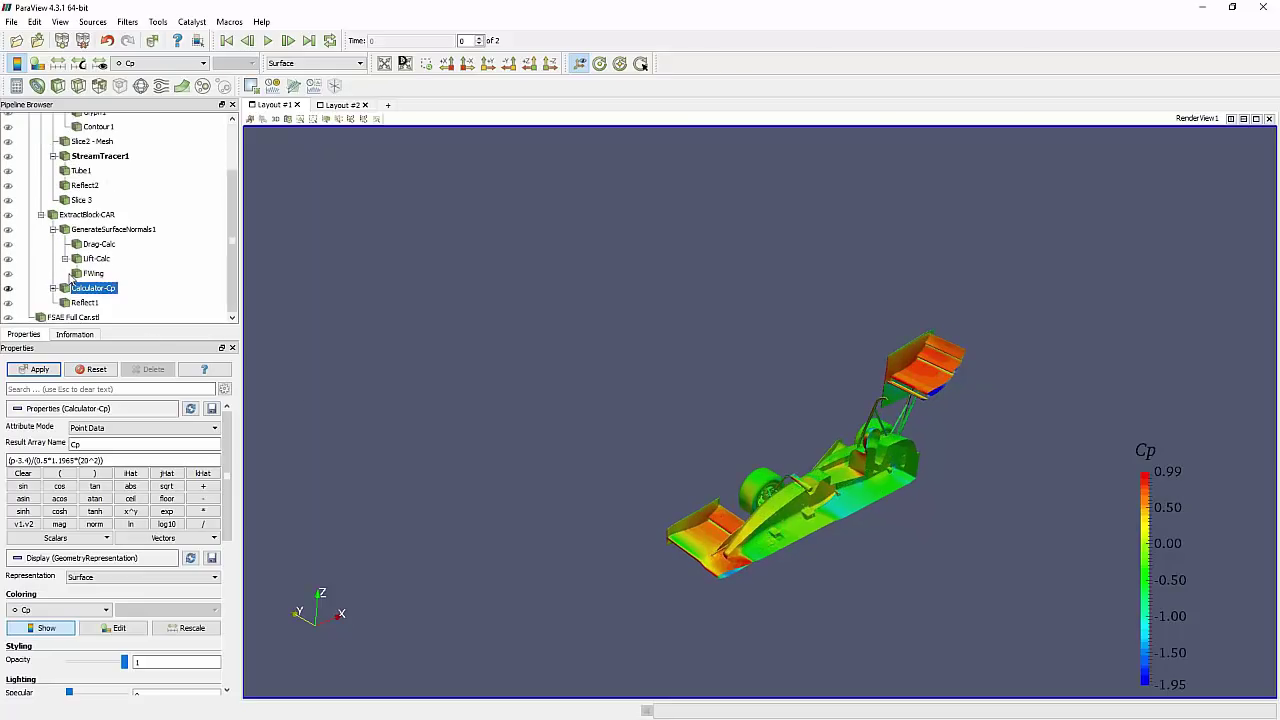
pyautogui.scroll(-2, 58, 290)
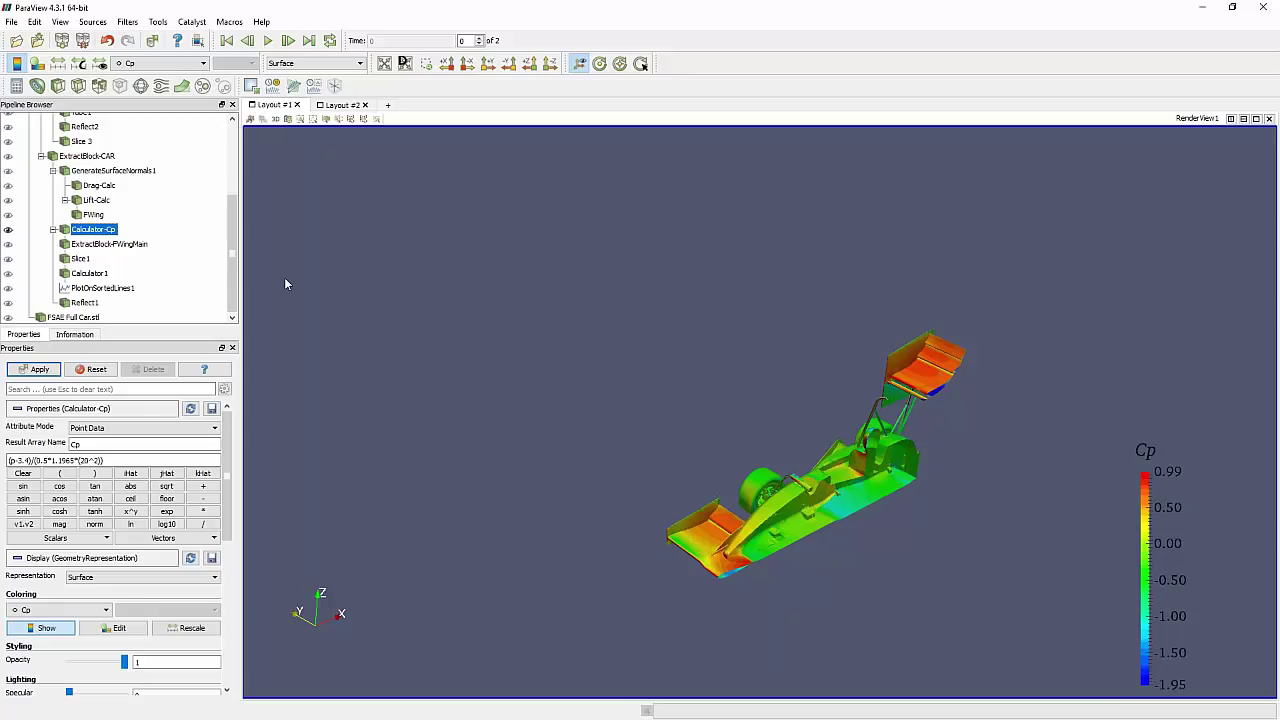
pyautogui.click(88, 244)
pyautogui.click(90, 231)
pyautogui.click(95, 245)
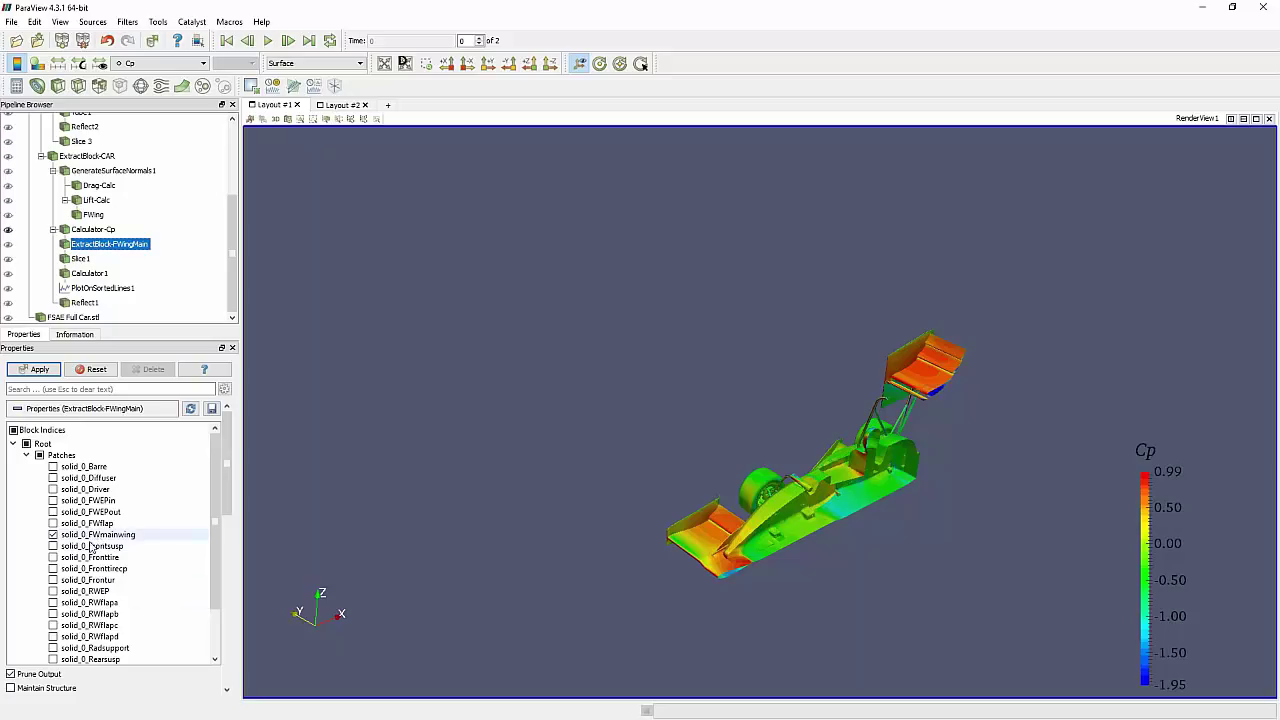
pyautogui.click(8, 244)
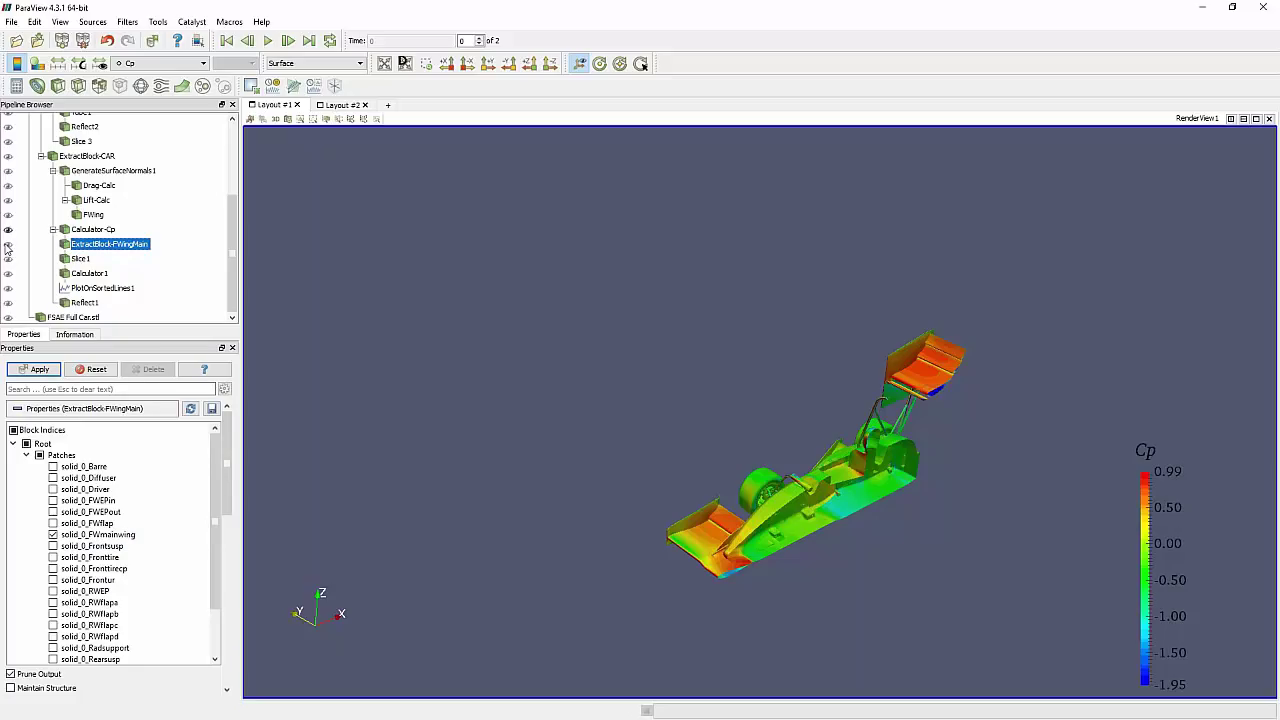
pyautogui.click(8, 229)
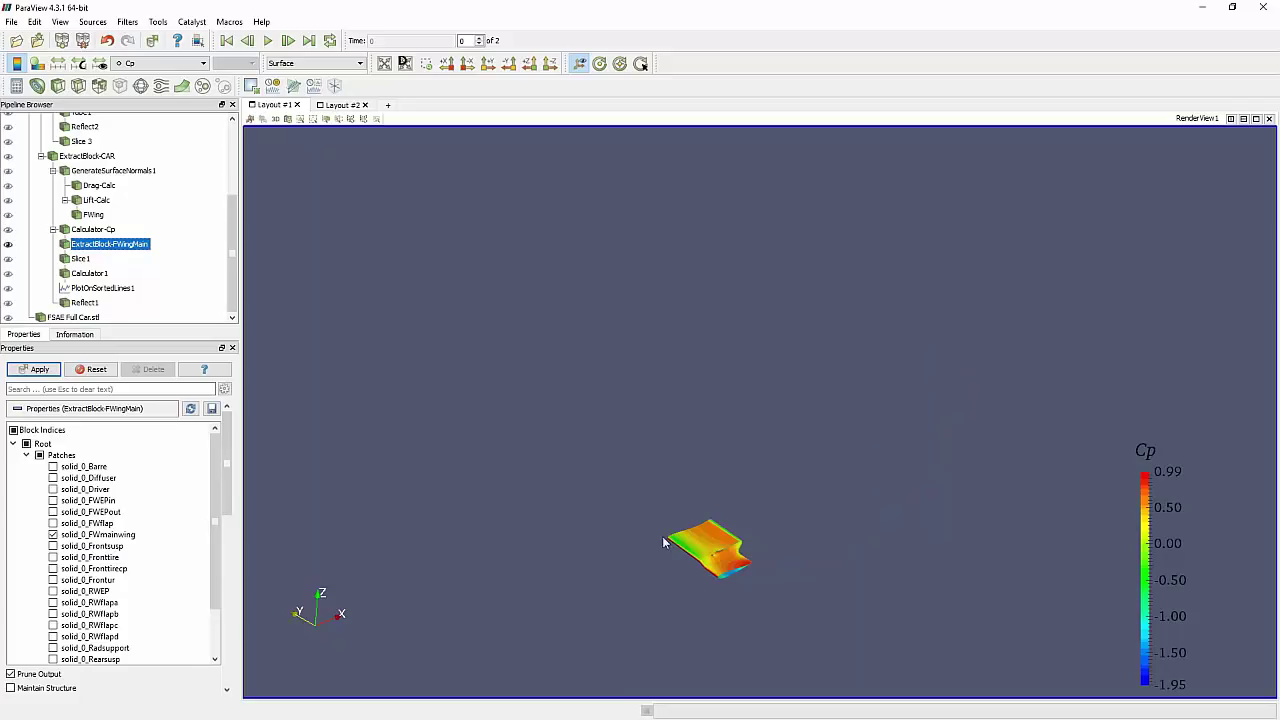
# Set the centre of rotation on the front main wing and turn the view to its underside
pyautogui.scroll(2, 680, 600)
pyautogui.moveTo(693, 624); pyautogui.dragTo(704, 510, button='middle')
pyautogui.scroll(2, 704, 510)
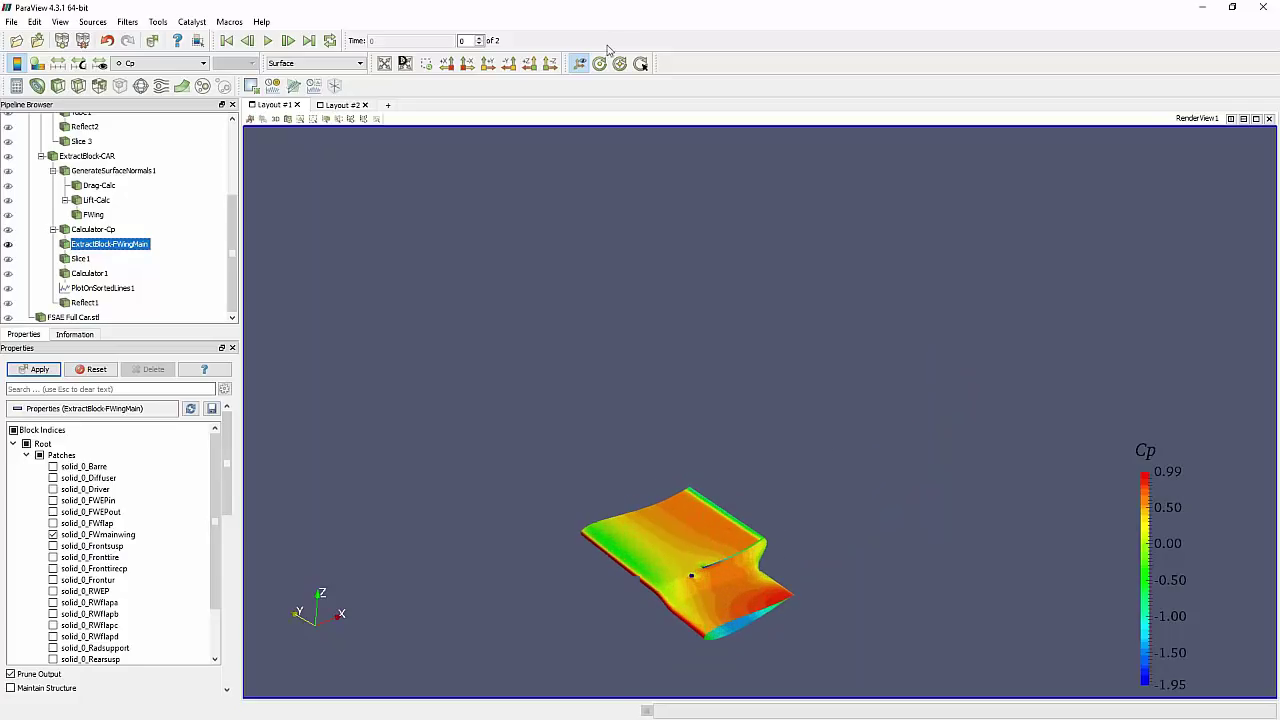
pyautogui.click(641, 66)
pyautogui.click(692, 560)
pyautogui.moveTo(692, 560); pyautogui.dragTo(627, 507)
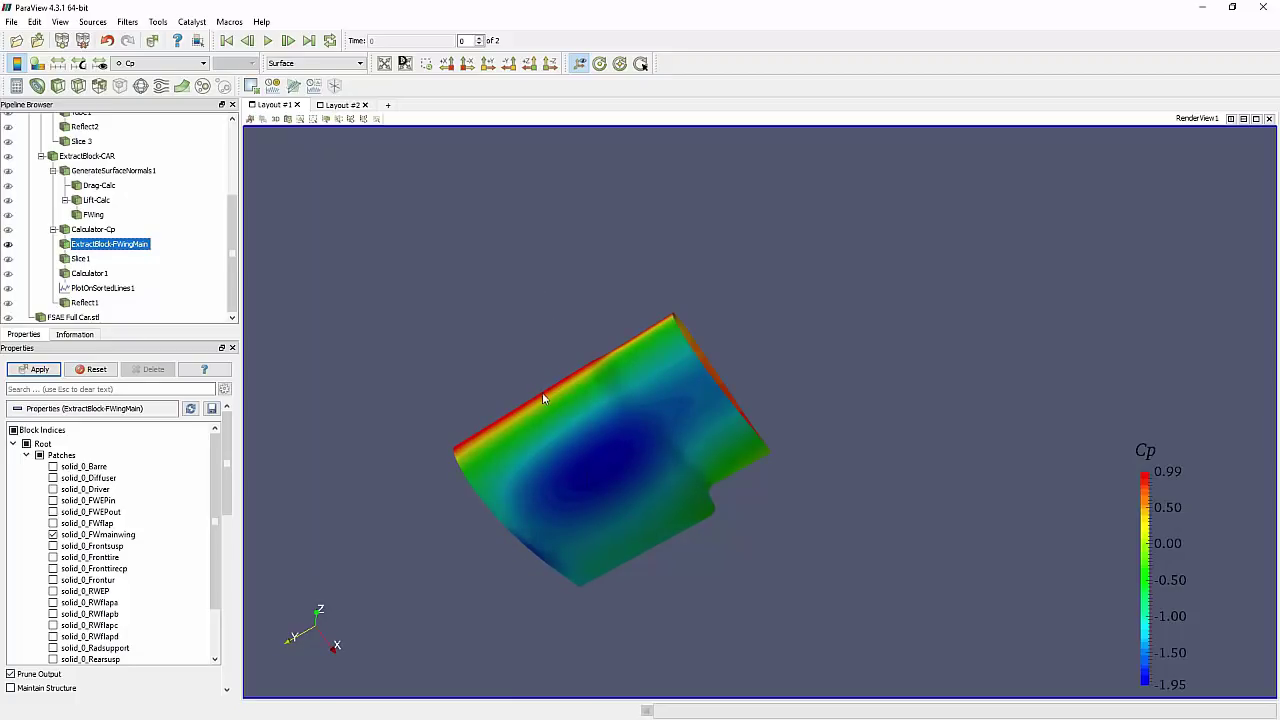
pyautogui.moveTo(594, 449)
pyautogui.mouseDown()
pyautogui.moveTo(566, 371)
pyautogui.moveTo(595, 449)
pyautogui.mouseUp()
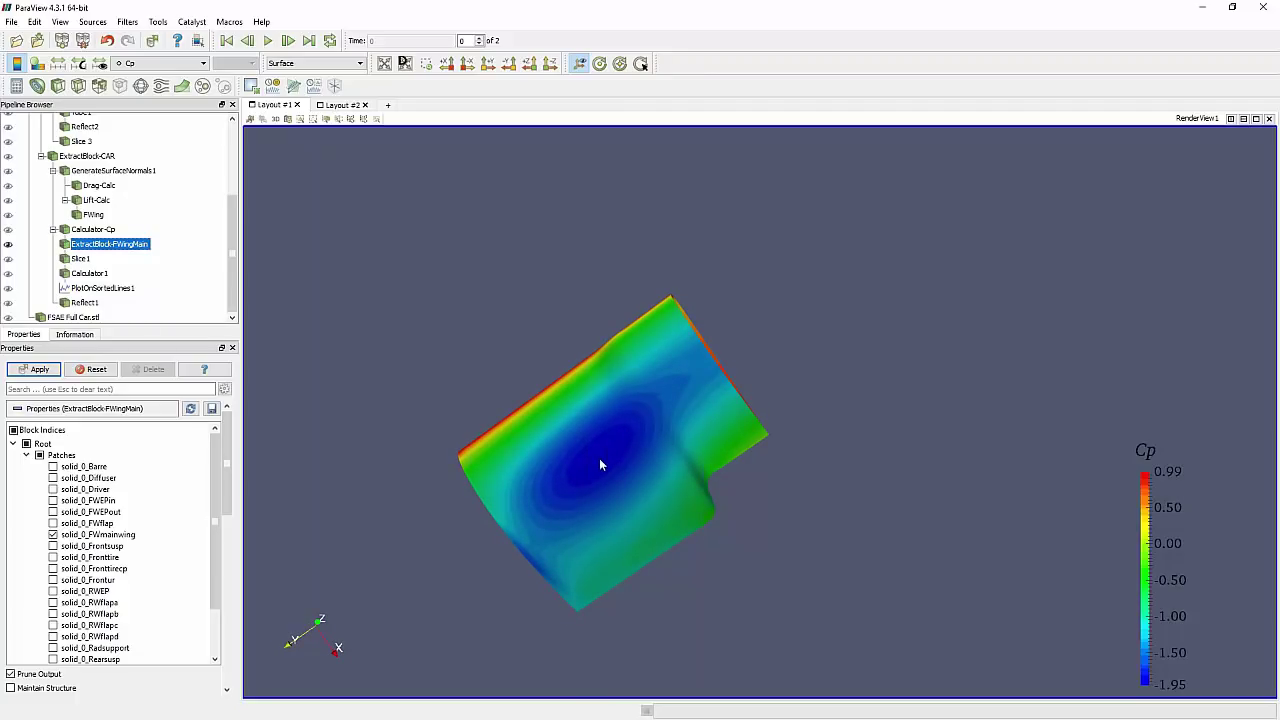
# Color ExtractBlock-FWingMain by the point data array p and rescale the color range to the wing's data
pyautogui.click(160, 63)
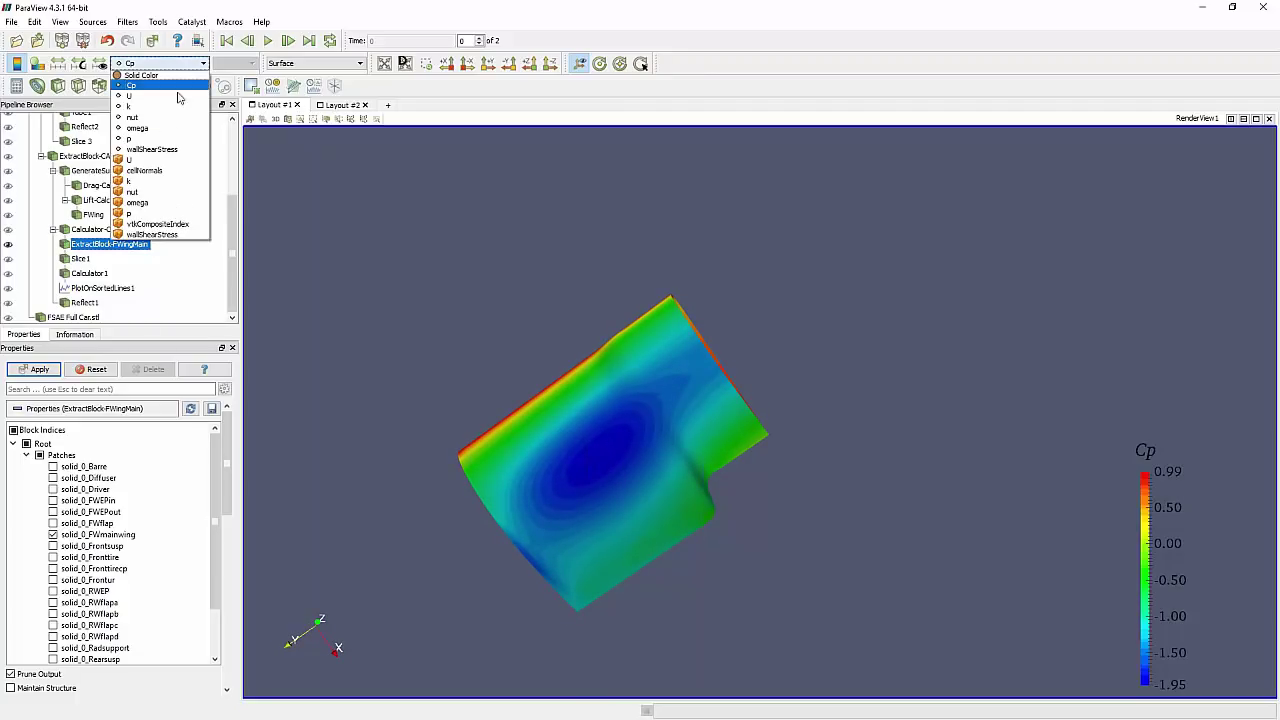
pyautogui.click(150, 138)
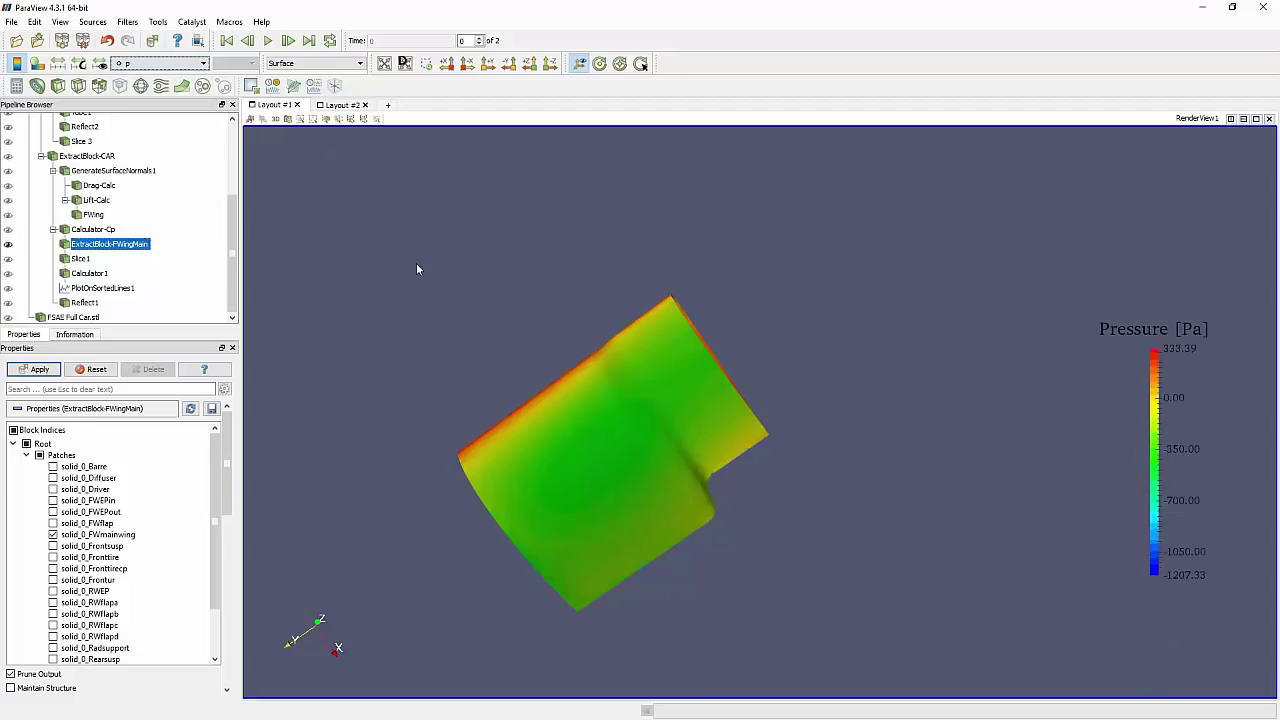
pyautogui.click(57, 63)
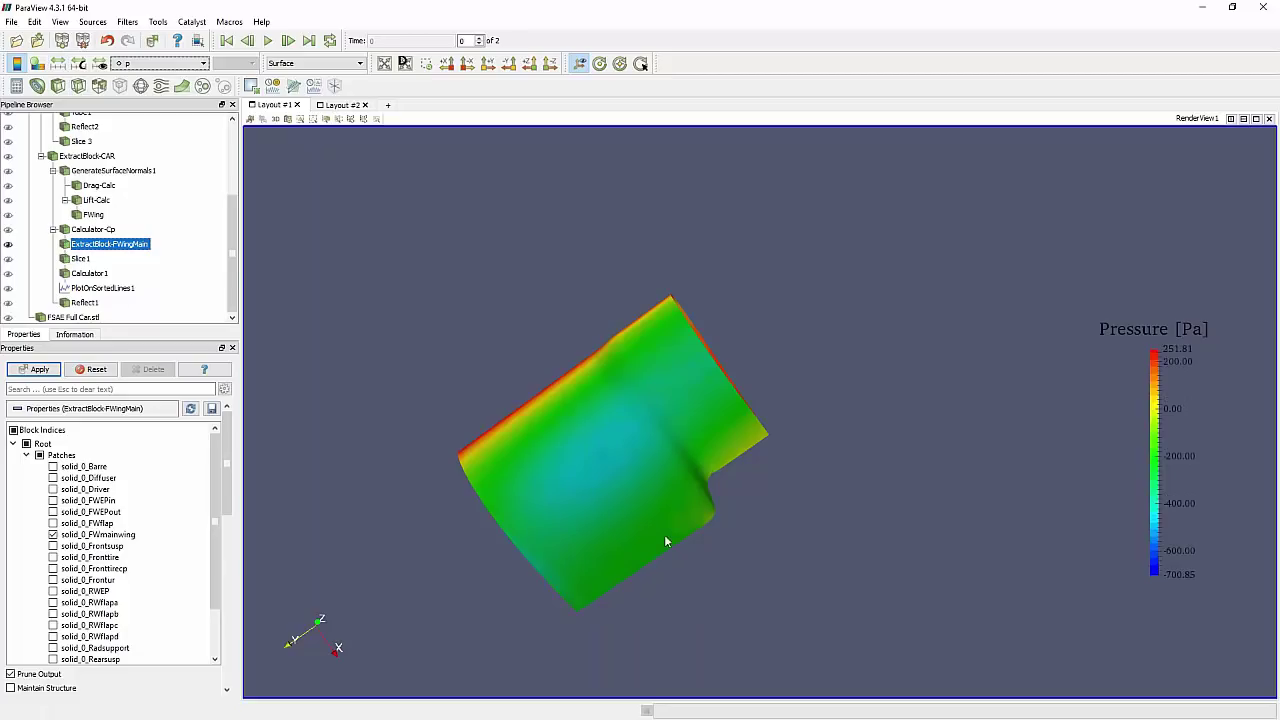
pyautogui.moveTo(545, 374); pyautogui.dragTo(581, 418)
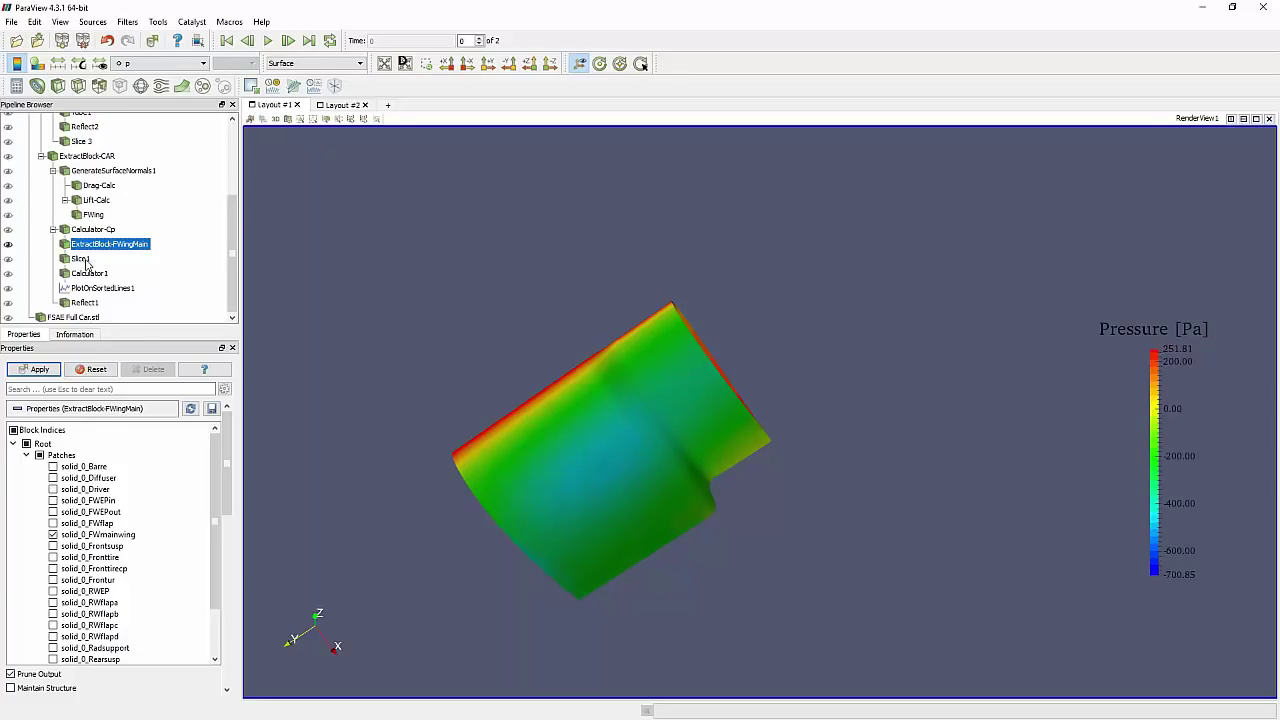
# Display Slice1's cutting plane to examine where it crosses the front main wing, and hide the plane again
pyautogui.click(86, 262)
pyautogui.click(38, 446)
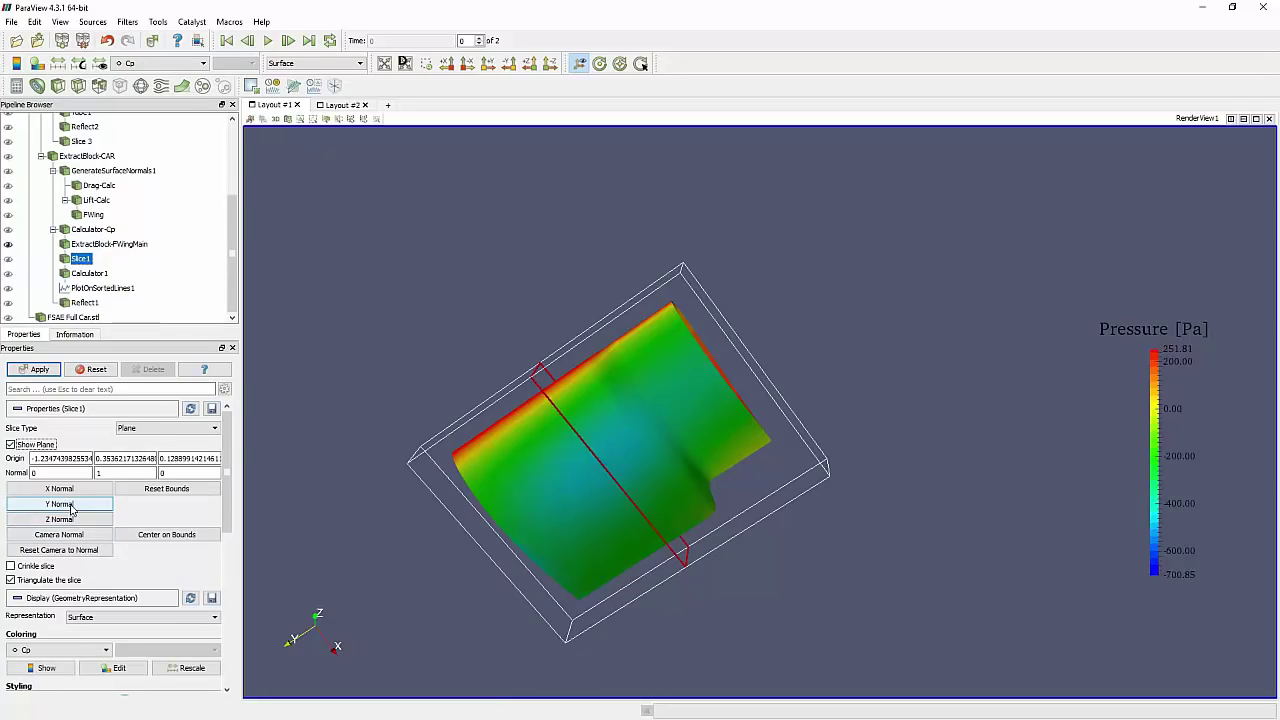
pyautogui.moveTo(550, 386)
pyautogui.mouseDown()
pyautogui.moveTo(500, 371)
pyautogui.moveTo(563, 387)
pyautogui.mouseUp()
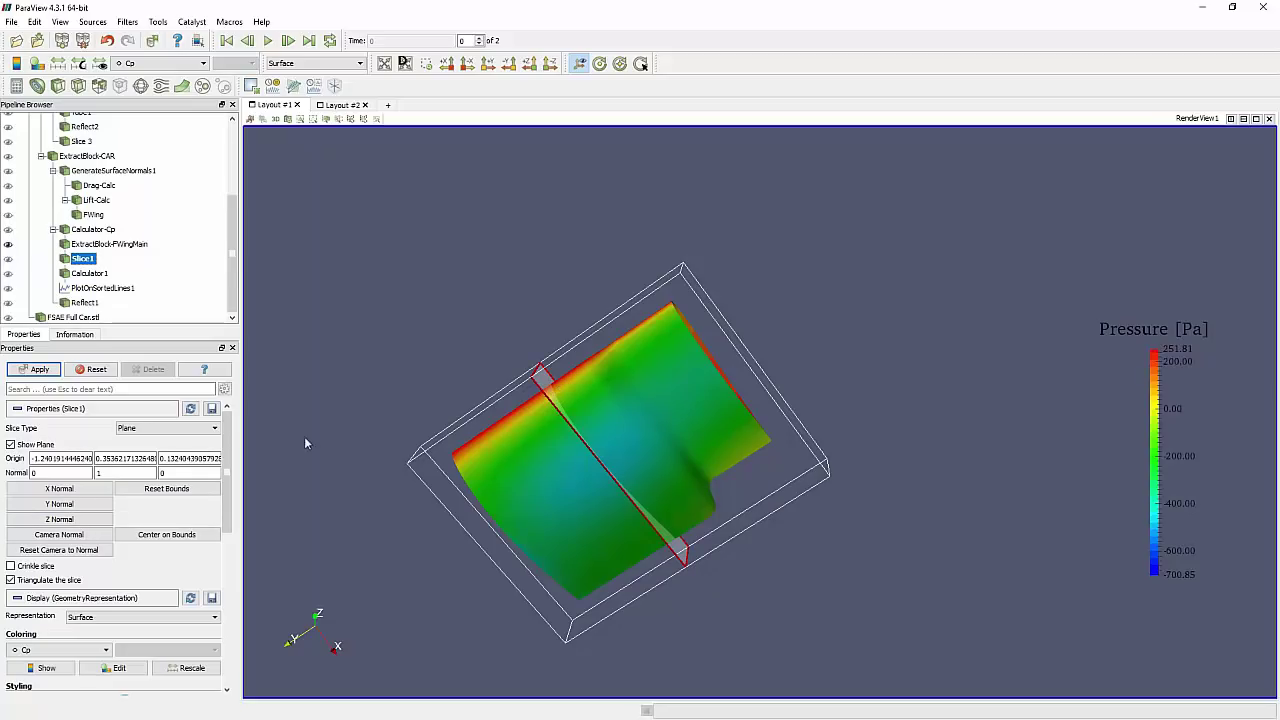
pyautogui.moveTo(443, 349); pyautogui.dragTo(480, 368)
pyautogui.click(10, 444)
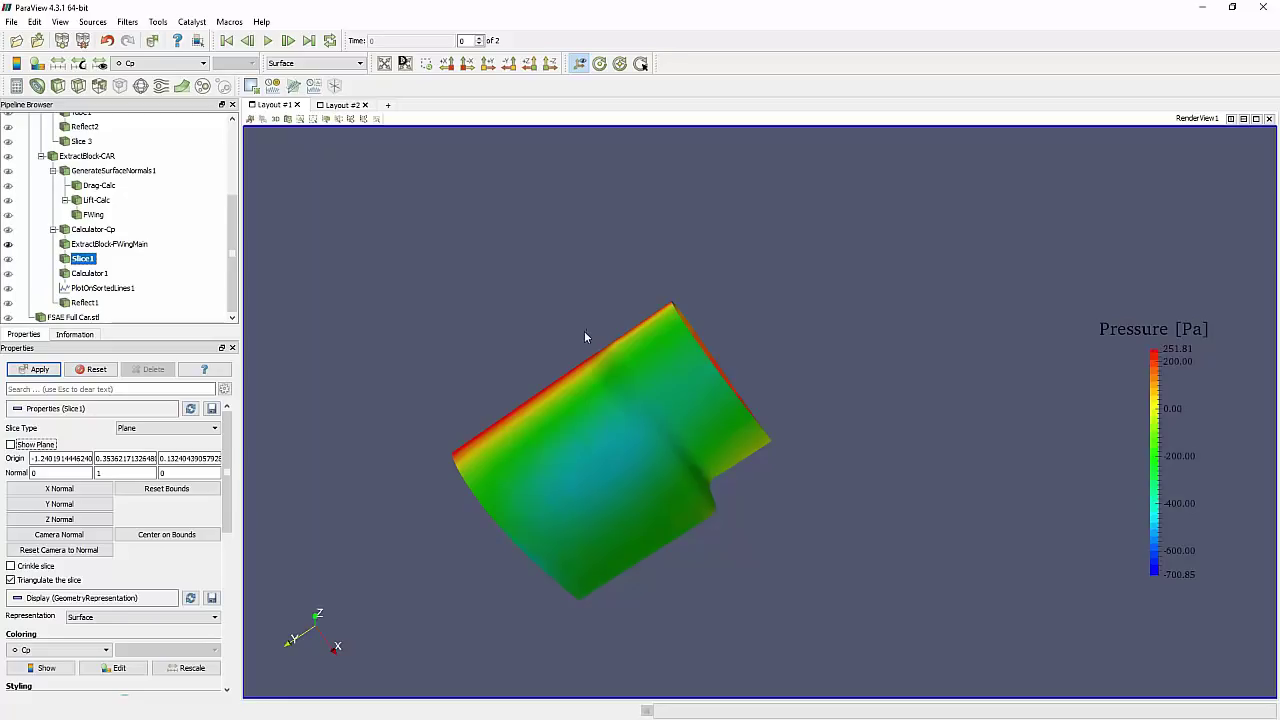
pyautogui.moveTo(585, 336); pyautogui.dragTo(507, 394)
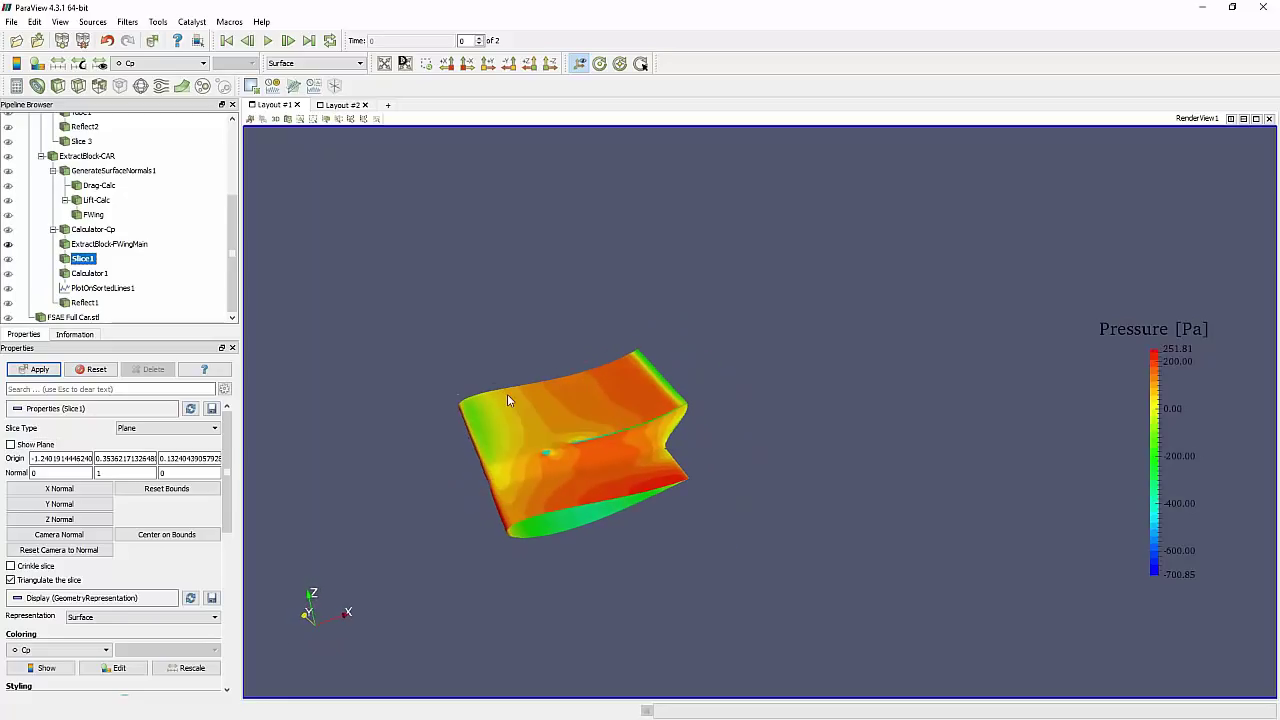
# Show Slice1, hide ExtractBlock-FWingMain, and turn the view nearly side-on to the wing's section outline
pyautogui.click(8, 258)
pyautogui.click(8, 244)
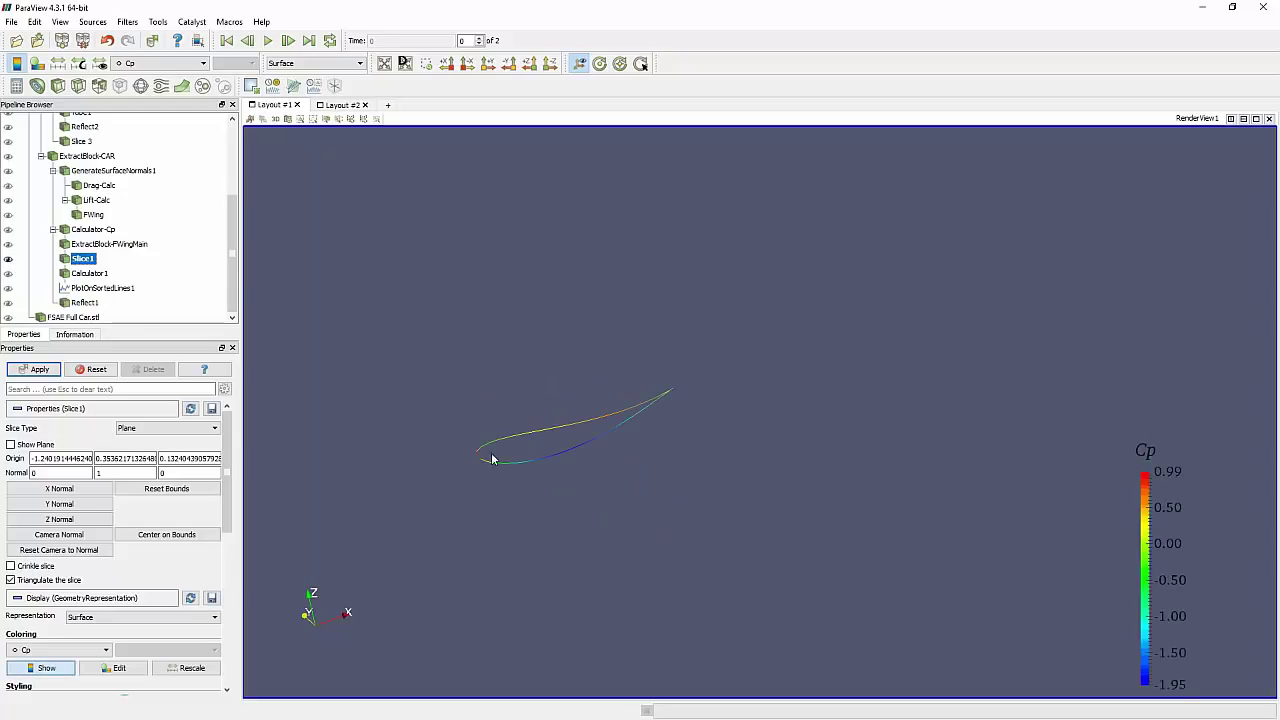
pyautogui.moveTo(492, 459); pyautogui.dragTo(432, 435)
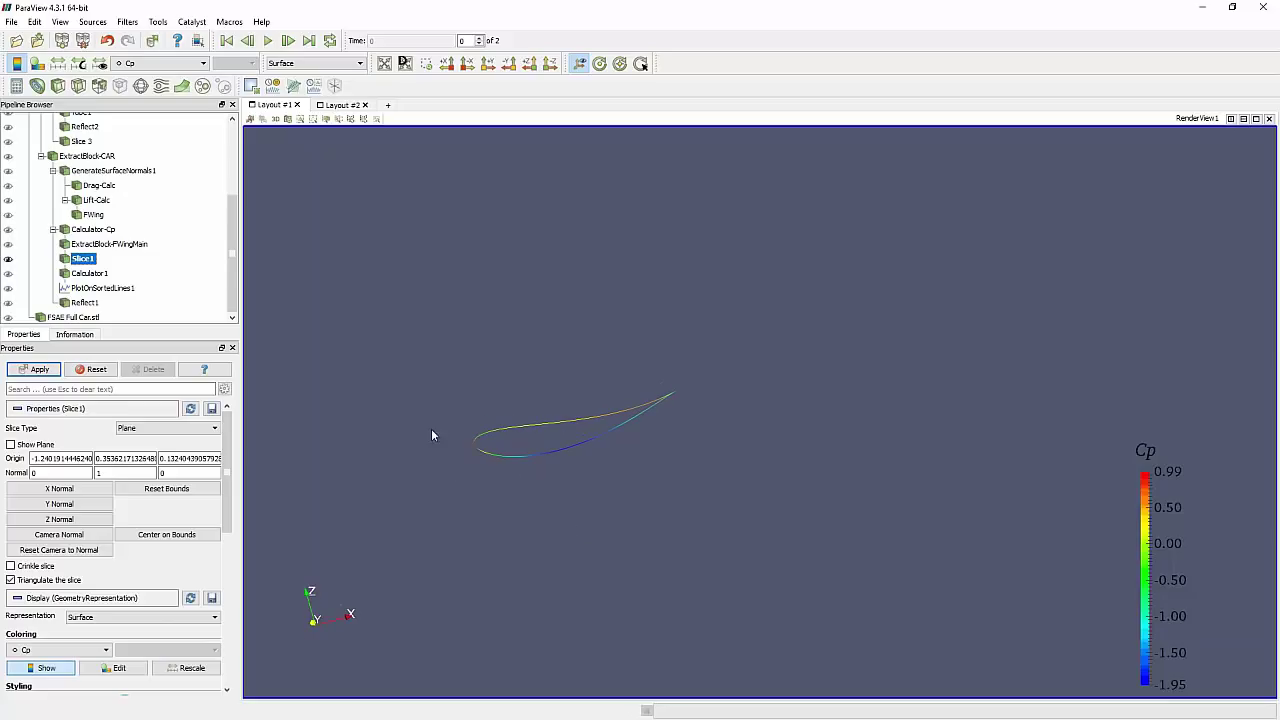
pyautogui.moveTo(507, 410); pyautogui.dragTo(560, 468, button='middle')
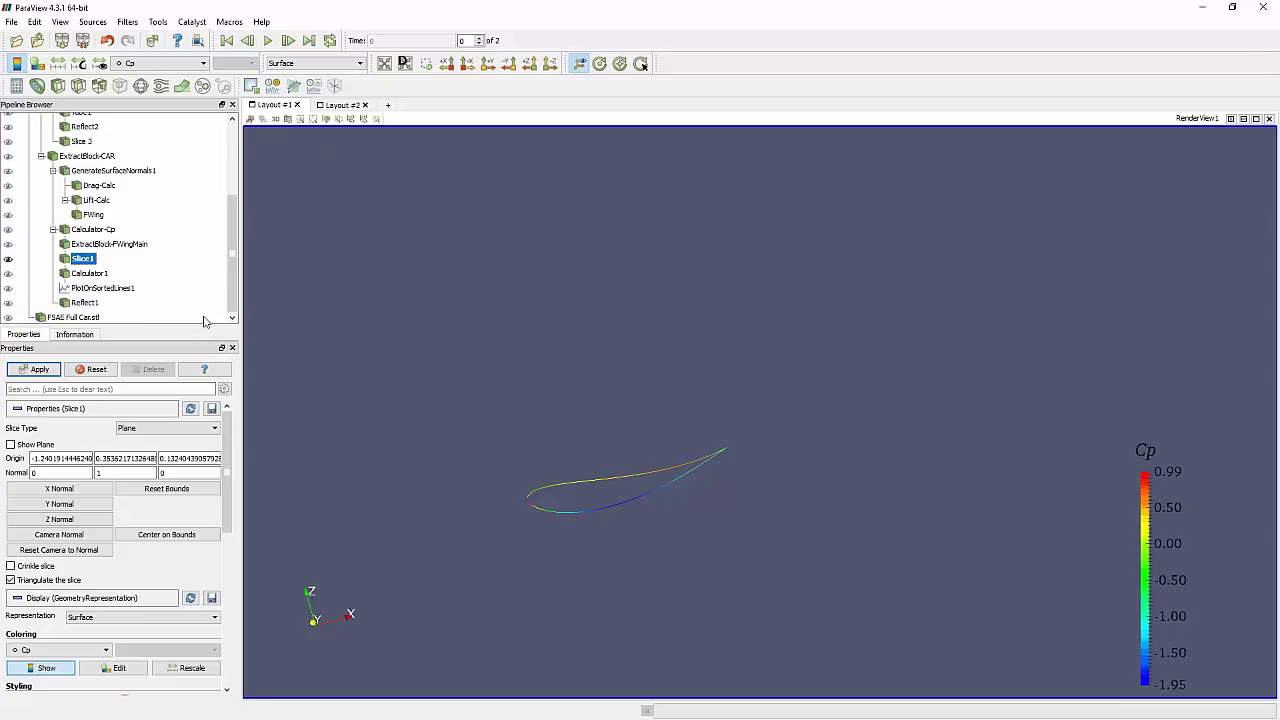
# Examine Calculator1's result array coord, its coords expression, and the scalars and vectors available for it
pyautogui.click(89, 275)
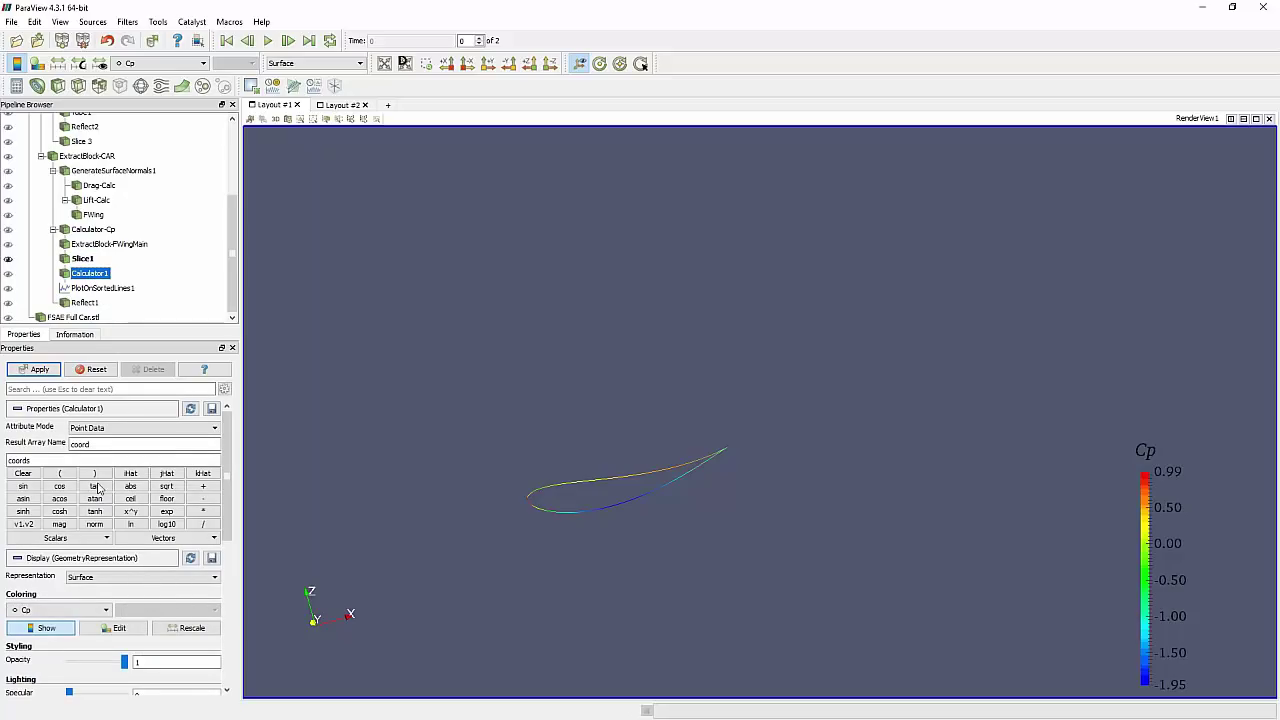
pyautogui.click(90, 444)
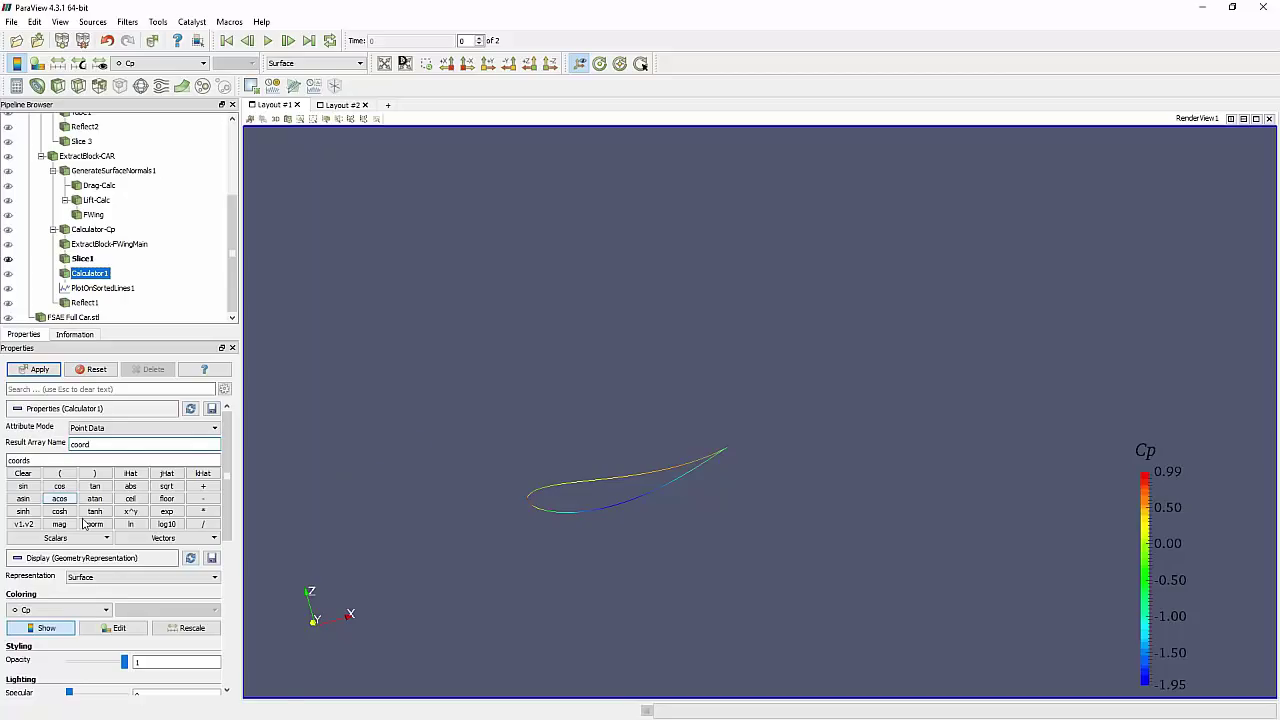
pyautogui.click(52, 542)
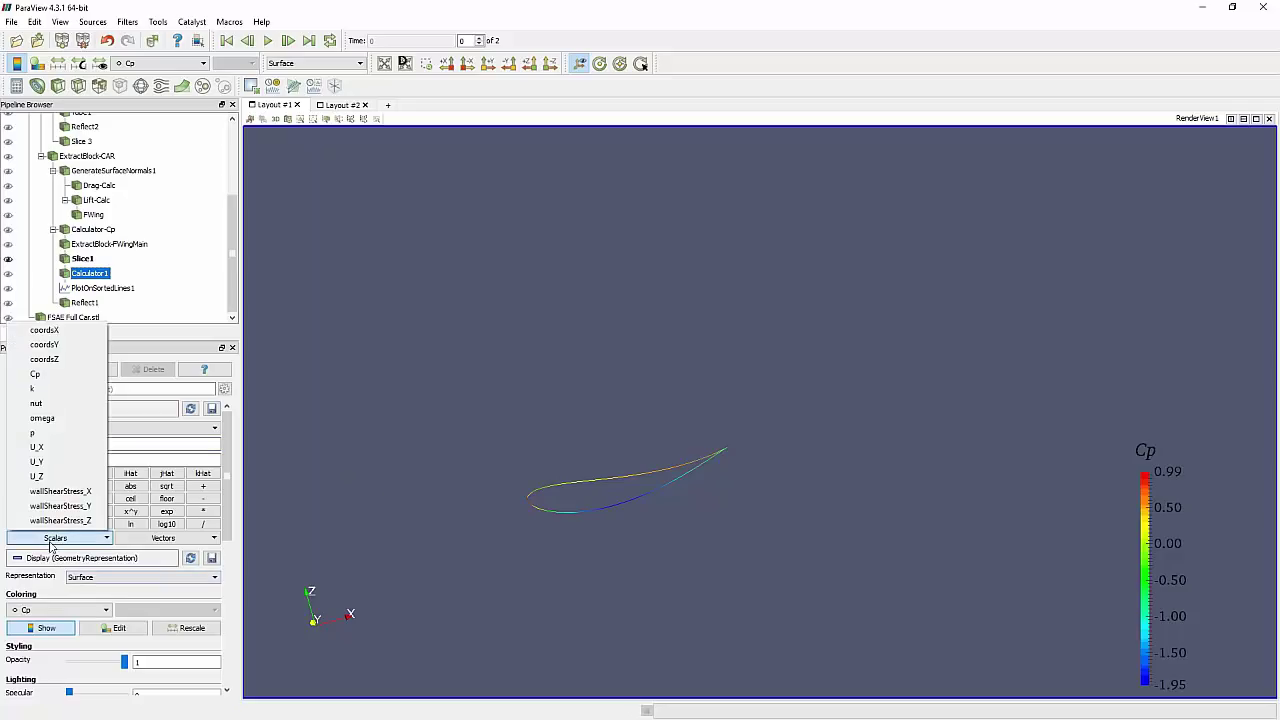
pyautogui.click(161, 540)
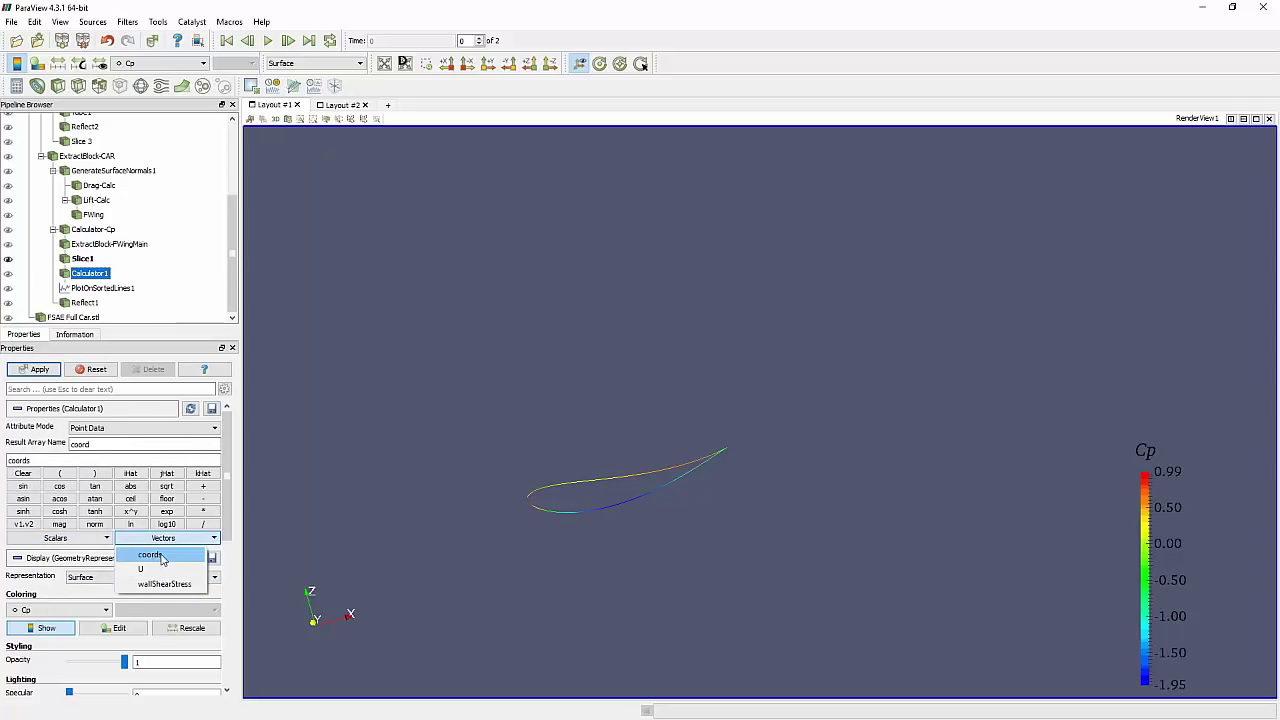
pyautogui.click(160, 556)
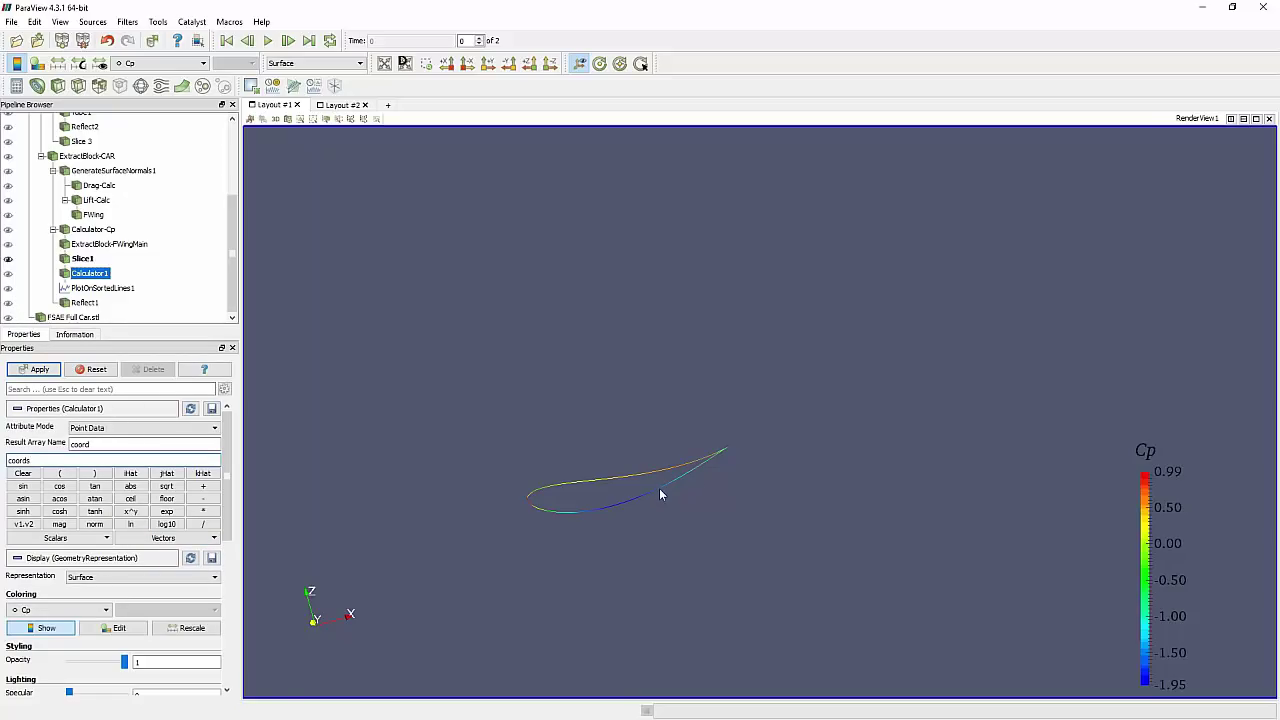
# Switch to Layout #2, hide Slice 3, and rotate the remaining wing outline to an oblique angle
pyautogui.click(343, 106)
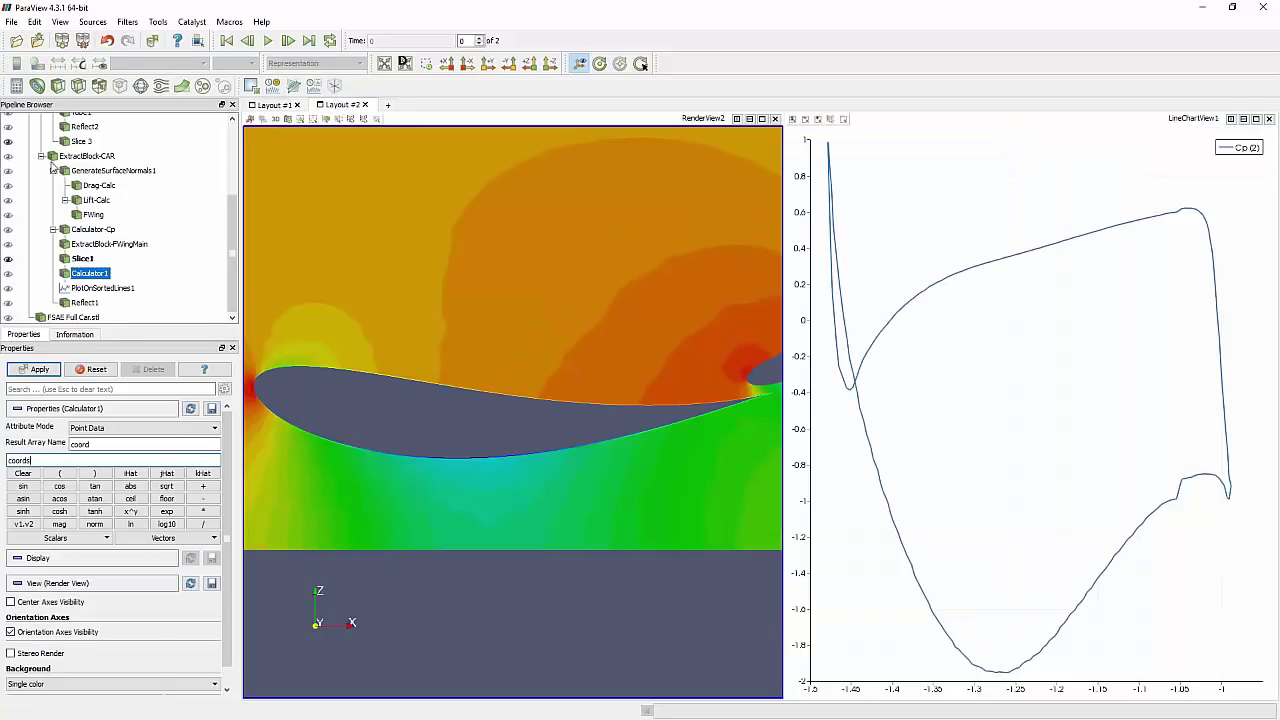
pyautogui.scroll(2, 39, 217)
pyautogui.click(8, 213)
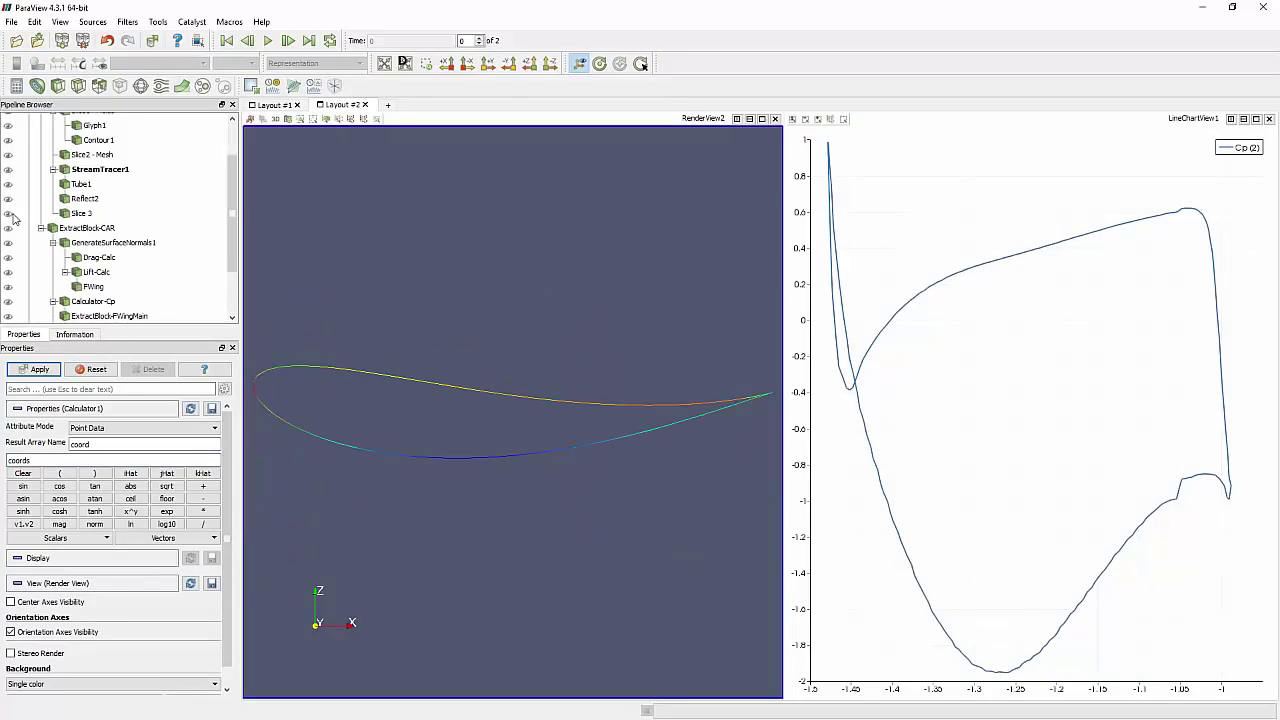
pyautogui.moveTo(423, 451); pyautogui.dragTo(482, 478)
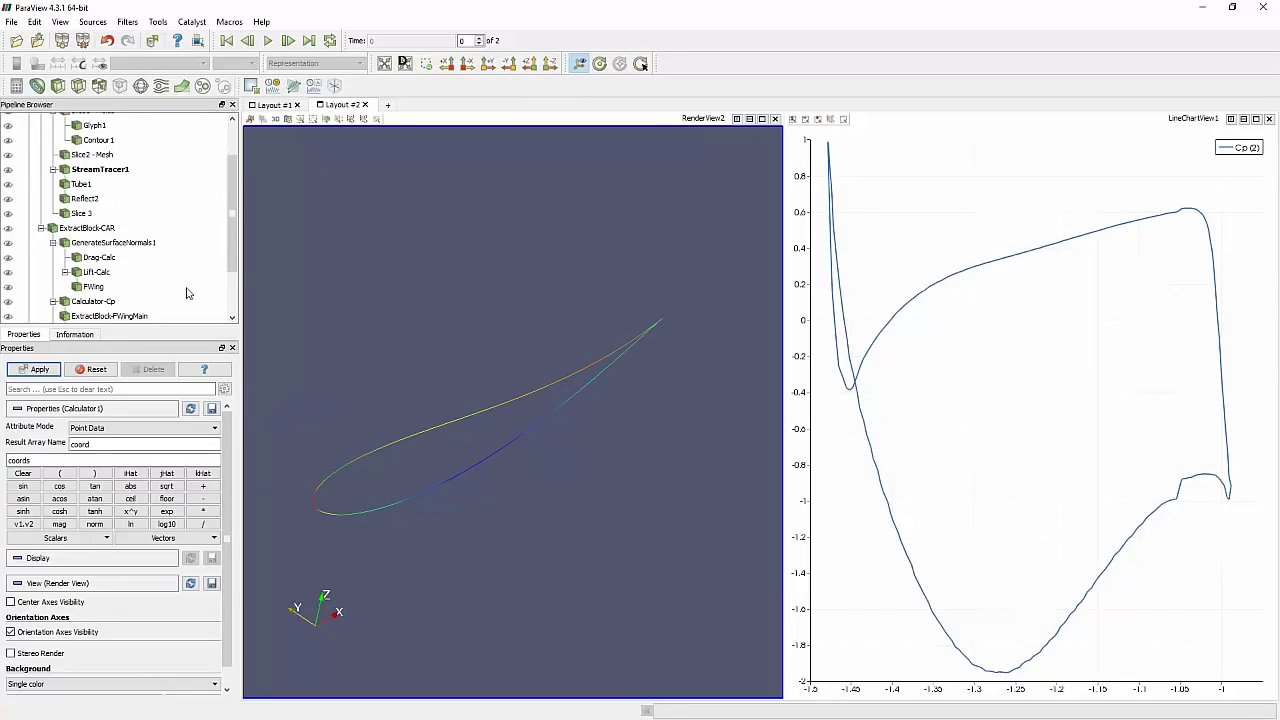
# Reset the pending property changes on Calculator1 and select PlotOnSortedLines1
pyautogui.scroll(-2, 190, 293)
pyautogui.click(106, 289)
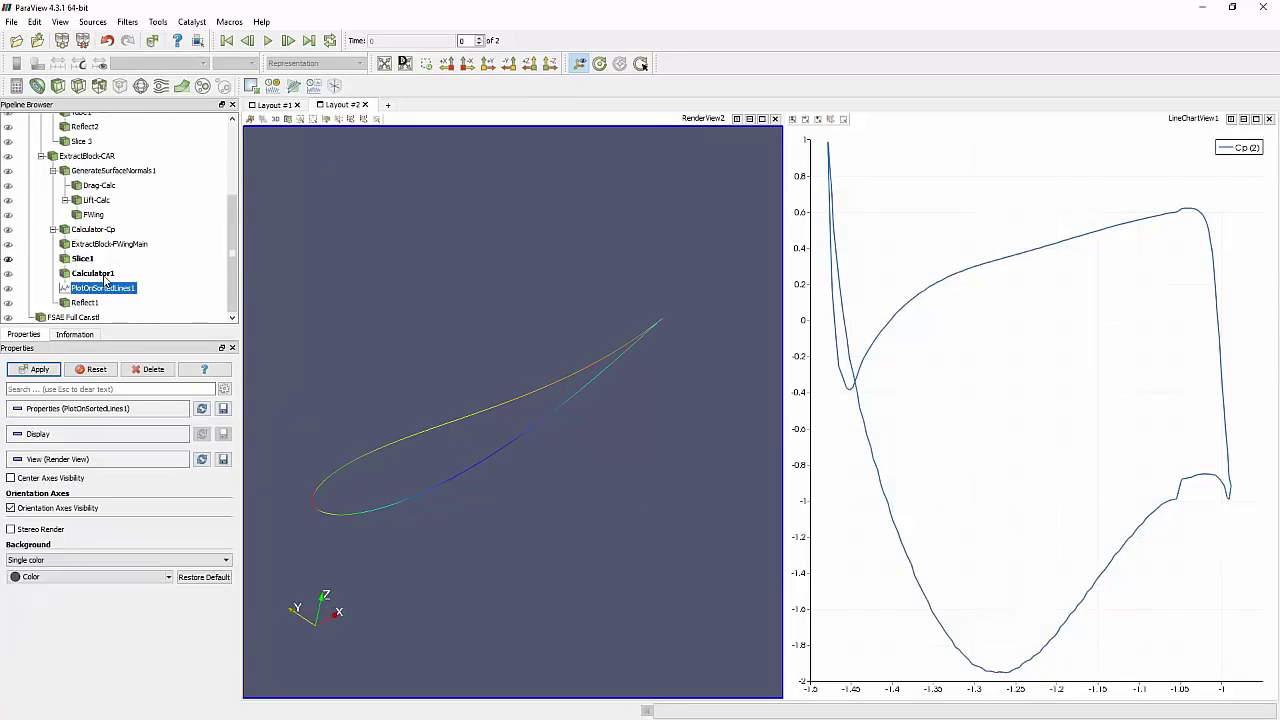
pyautogui.click(104, 278)
pyautogui.click(92, 369)
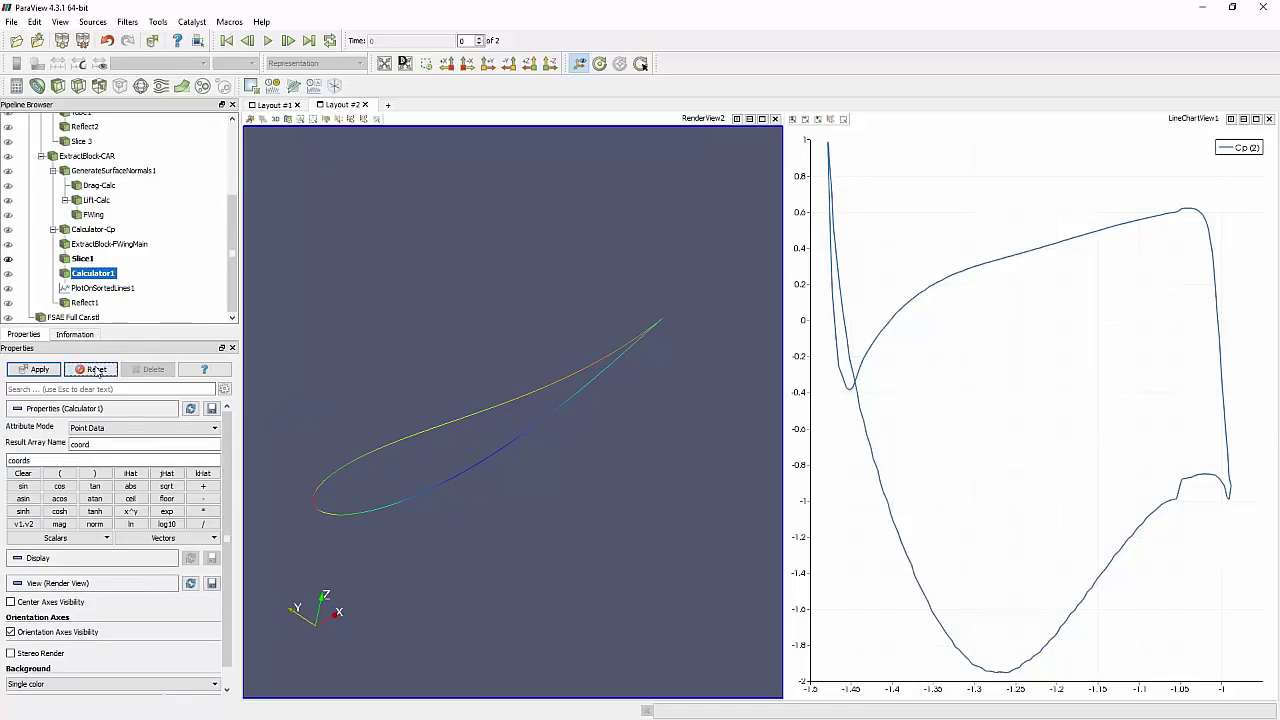
pyautogui.click(102, 289)
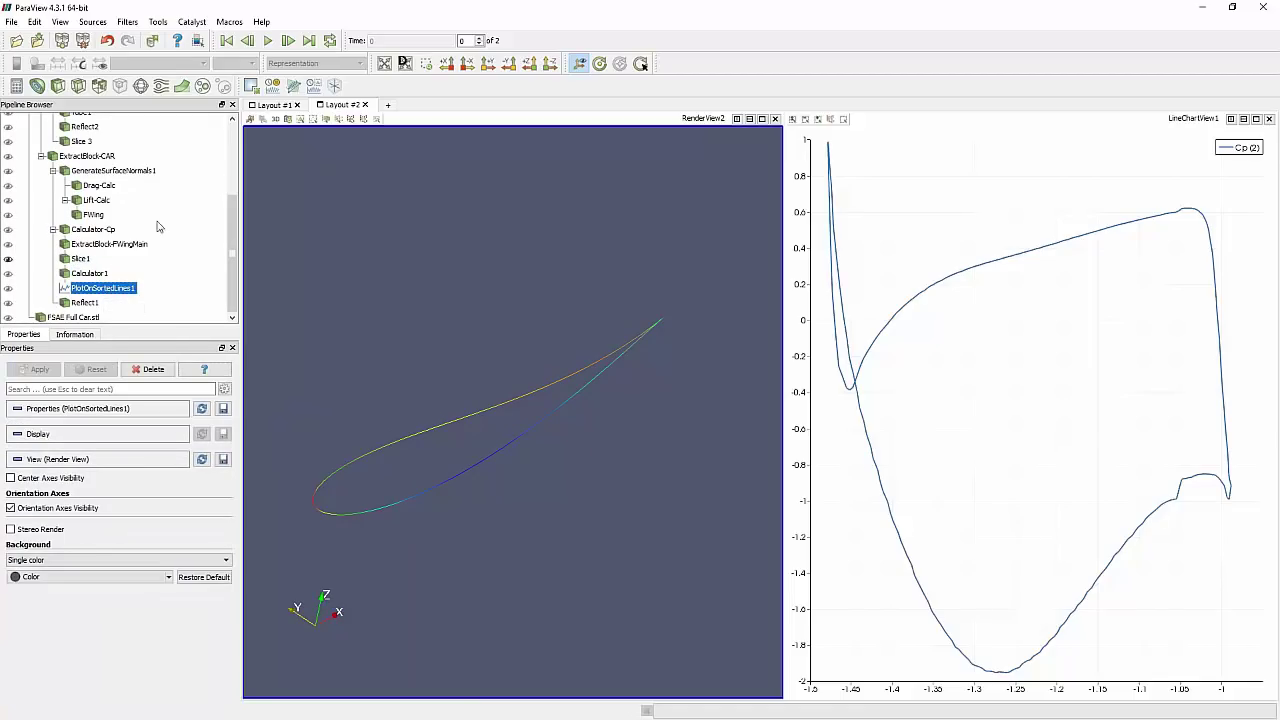
# With Calculator1 selected, search the available filters for Plot On Sorted Lines
pyautogui.click(89, 274)
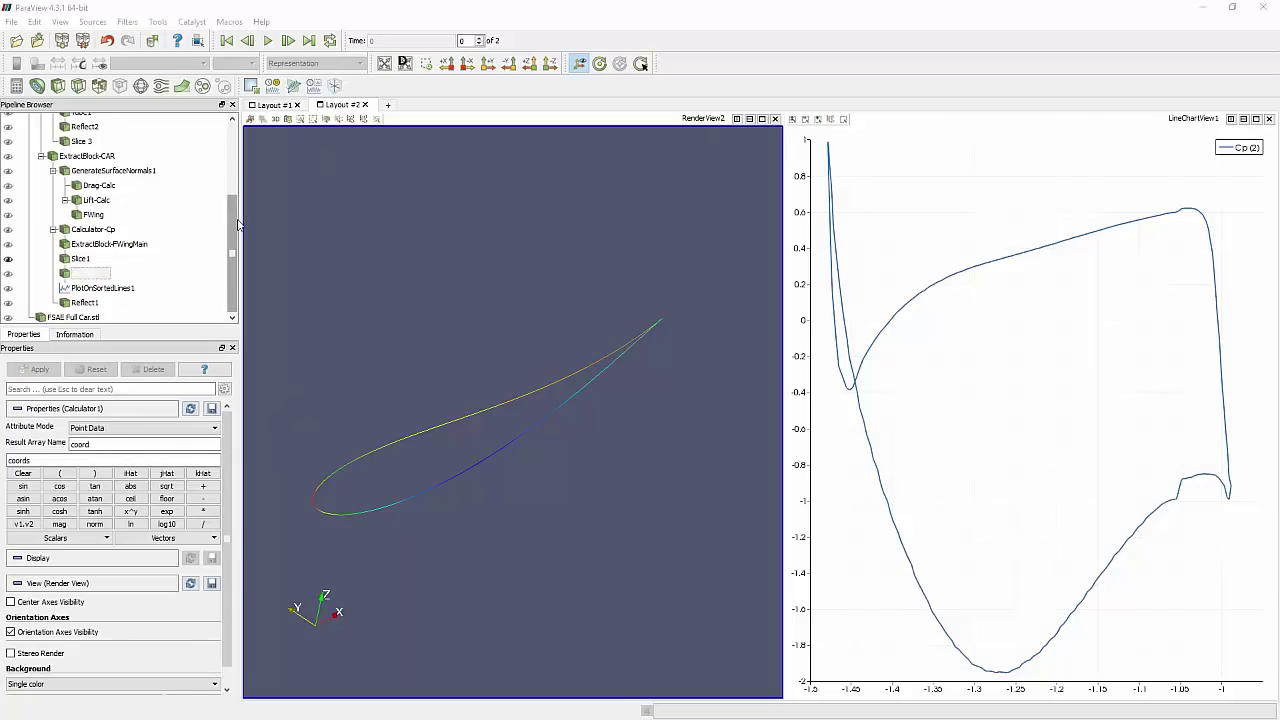
pyautogui.click(98, 275)
pyautogui.click(122, 291)
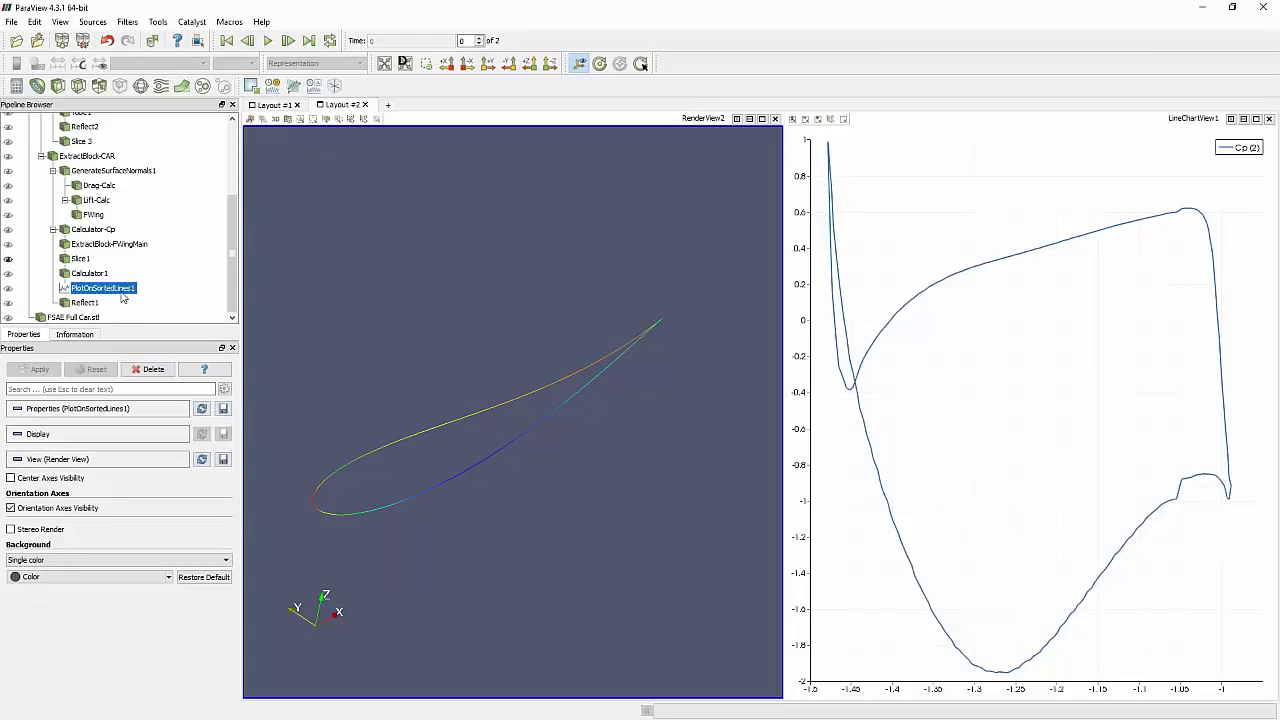
pyautogui.click(98, 273)
pyautogui.hotkey('ctrl', 'space')
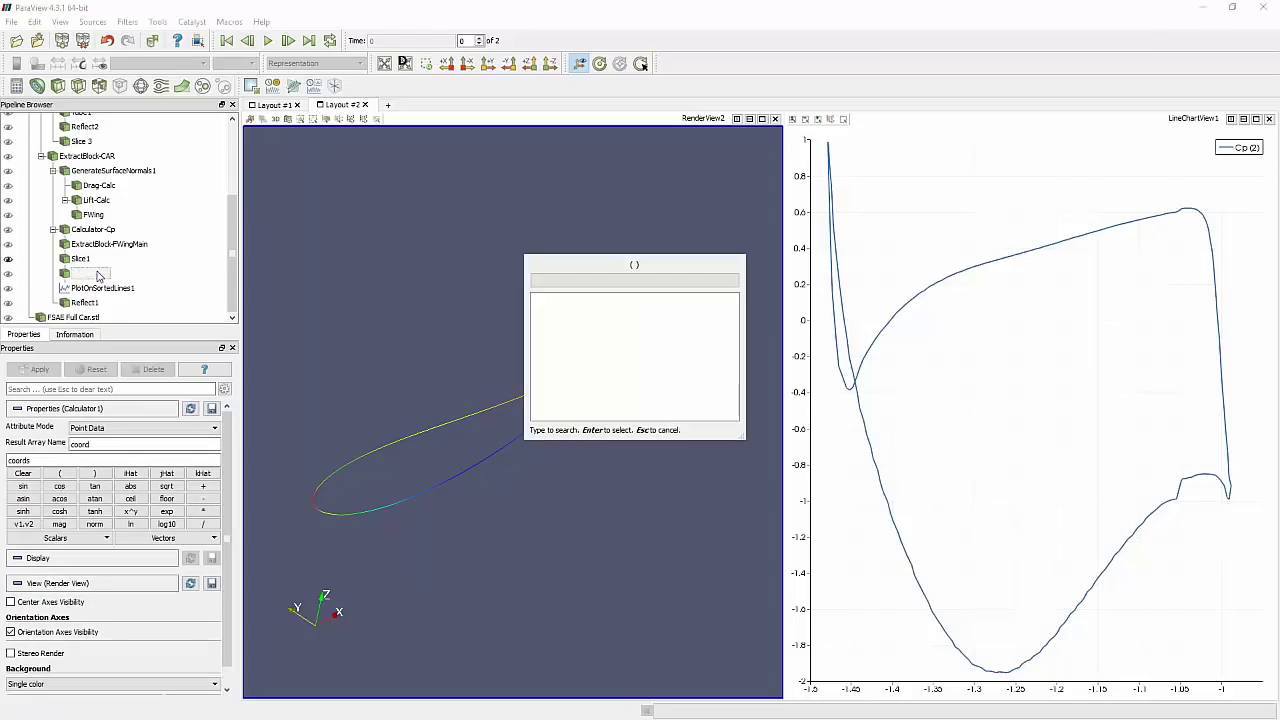
pyautogui.write('plot o')
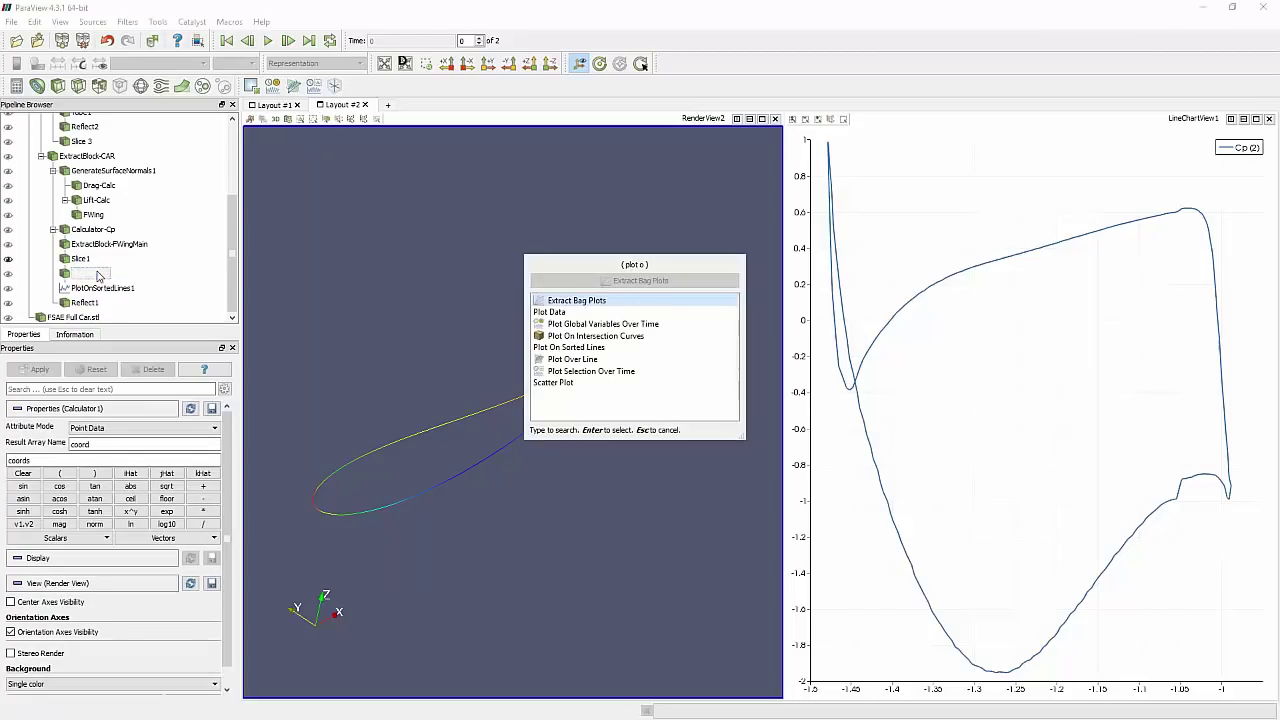
pyautogui.write('n so')
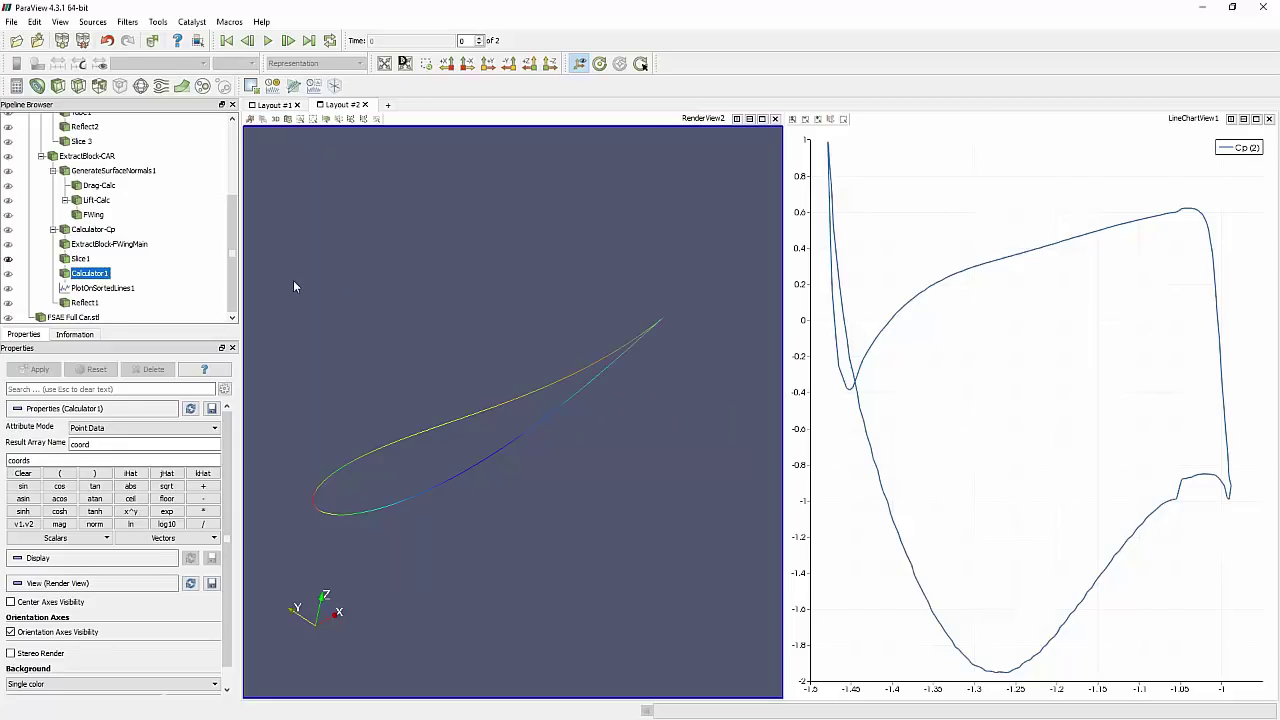
pyautogui.press('Return')
# Examine PlotOnSortedLines1's line chart settings, including the coord_X array for the X axis and the enabled Cp series
pyautogui.click(133, 289)
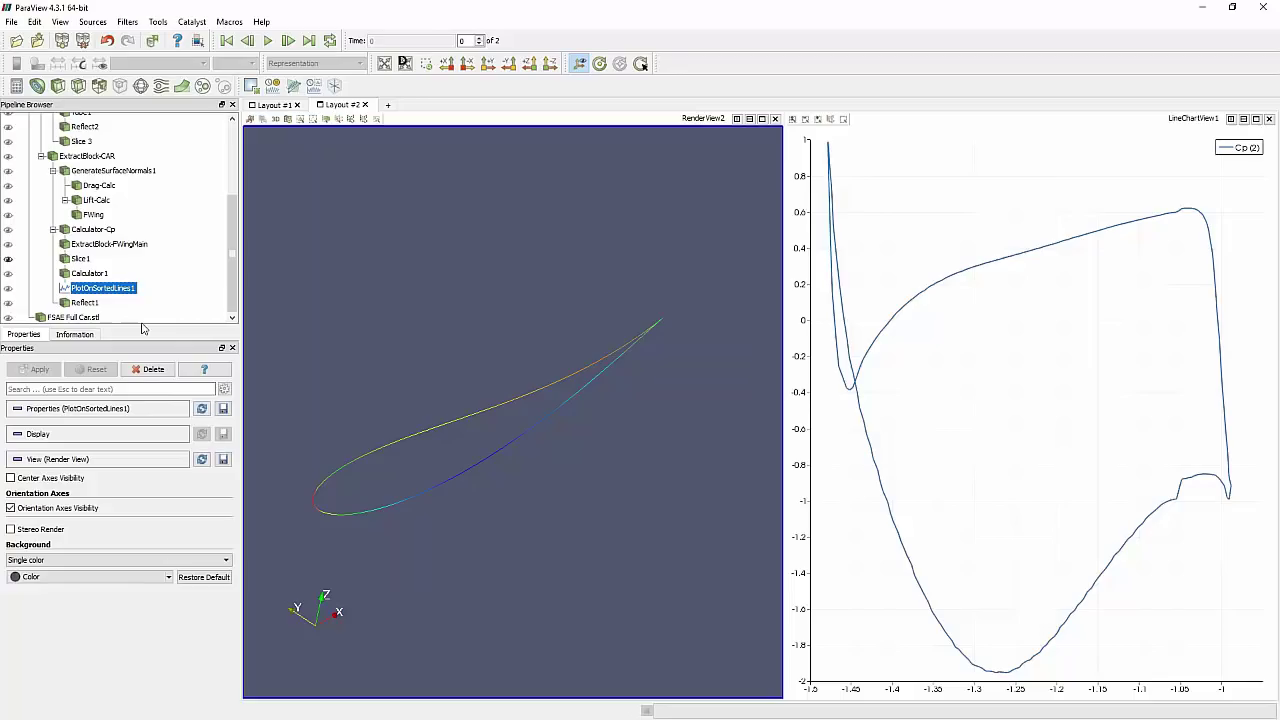
pyautogui.click(838, 278)
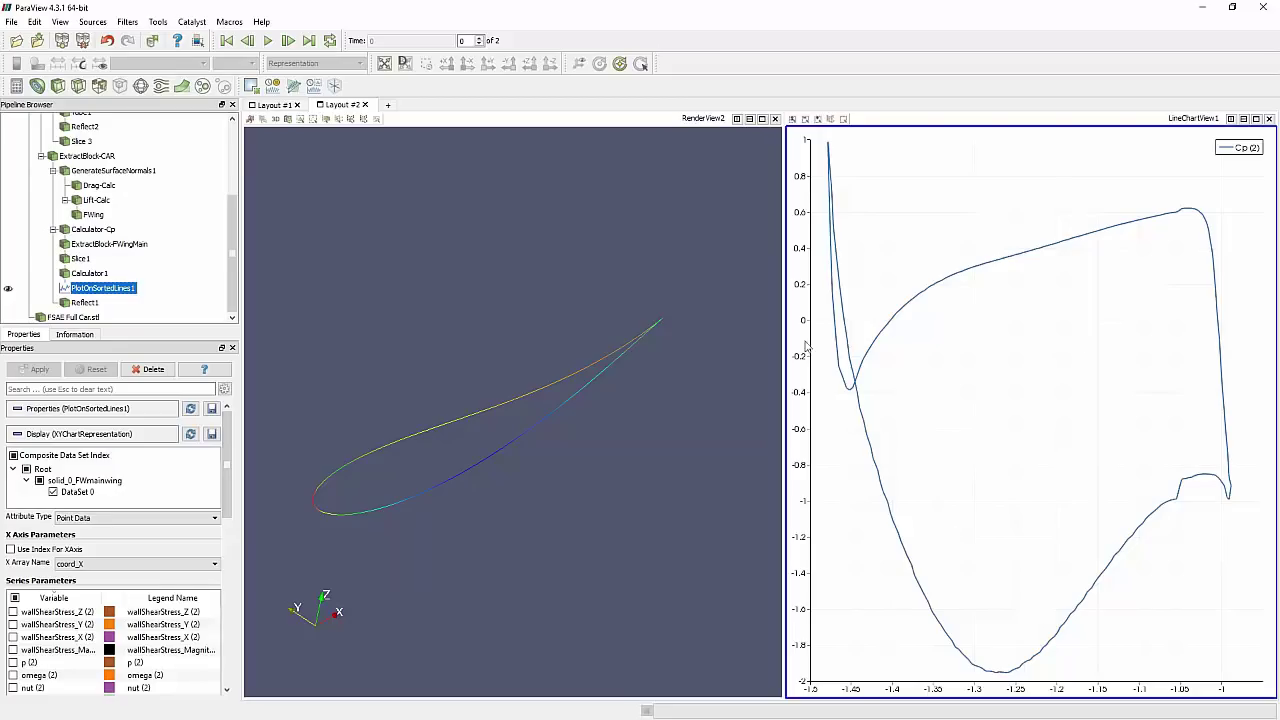
pyautogui.scroll(-5, 16, 579)
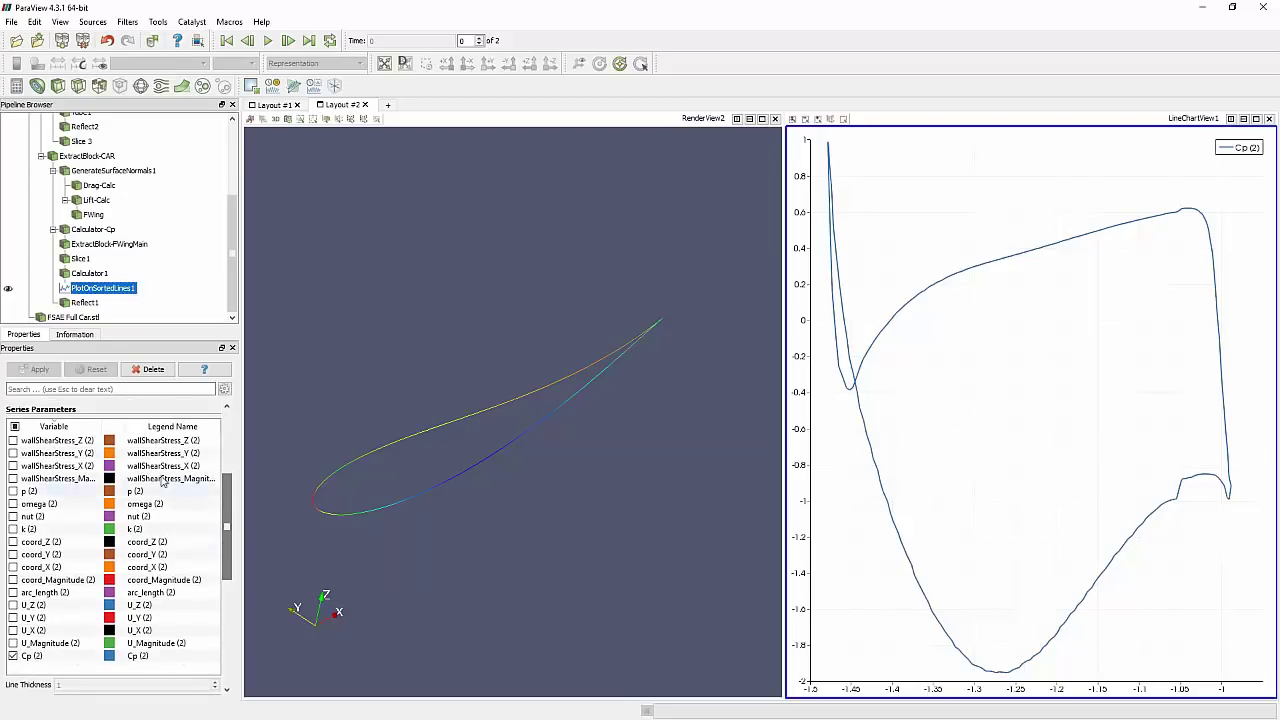
pyautogui.scroll(3, 227, 510)
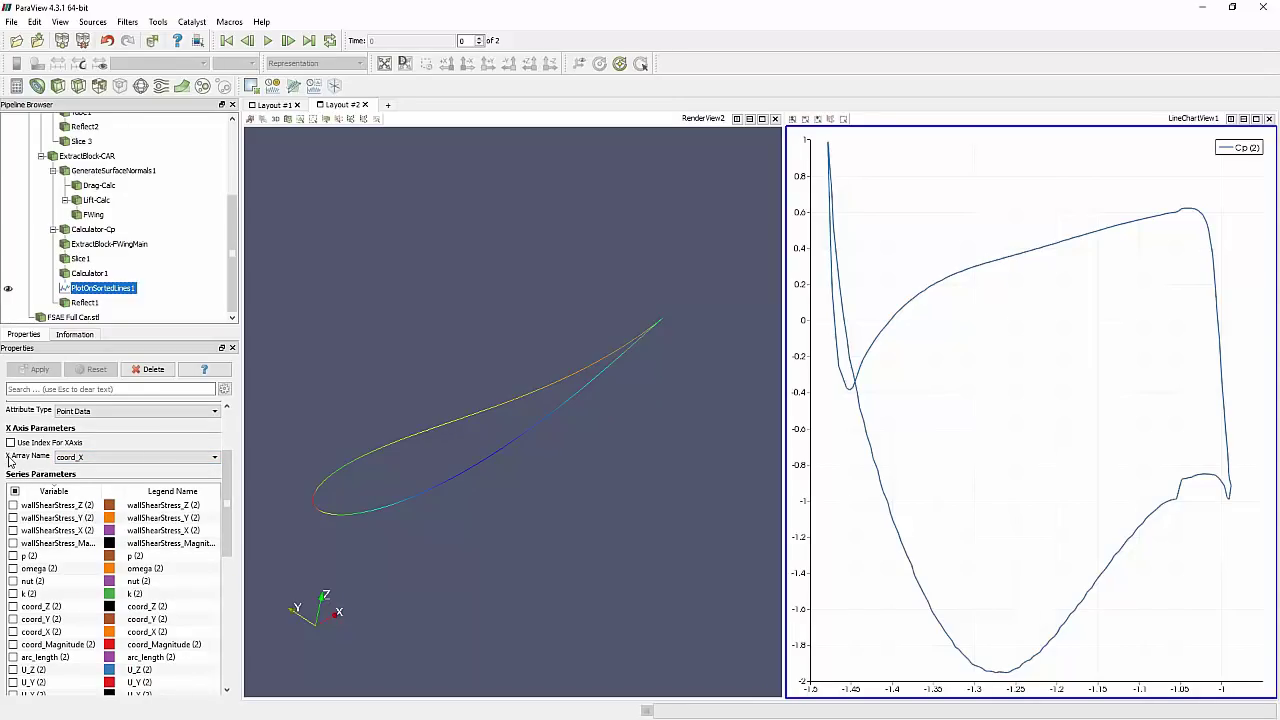
pyautogui.click(57, 460)
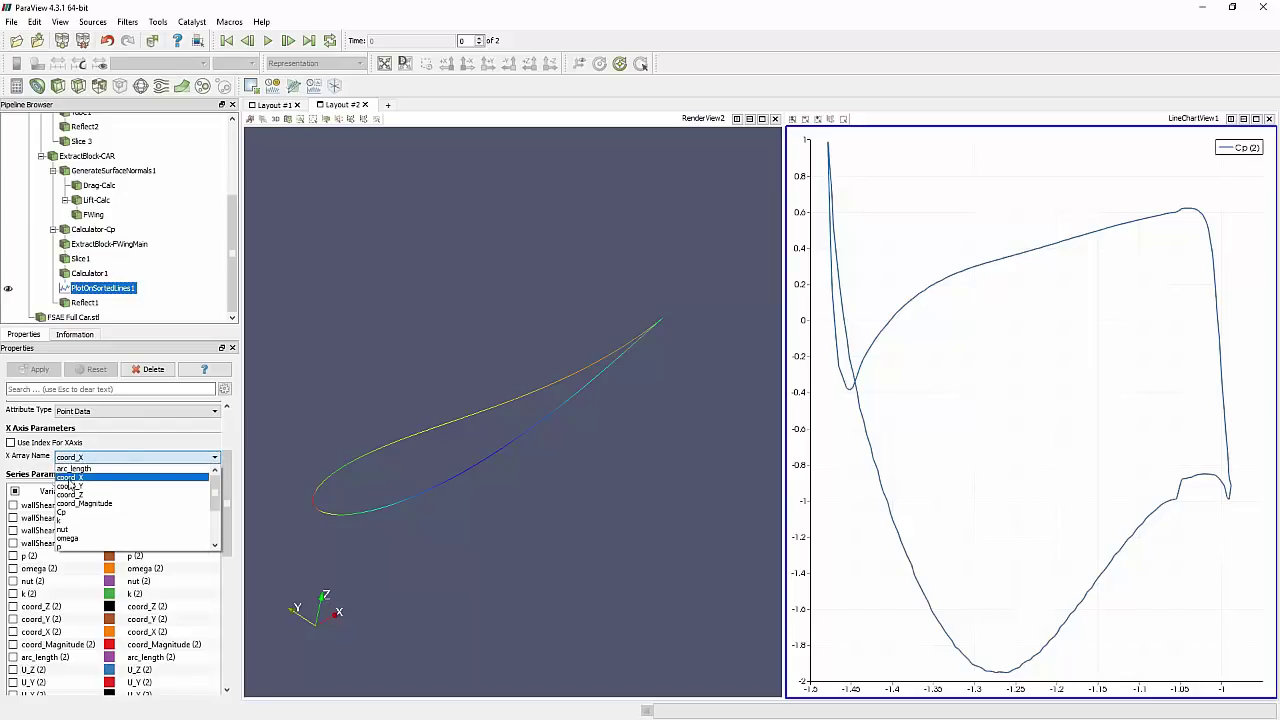
pyautogui.click(70, 485)
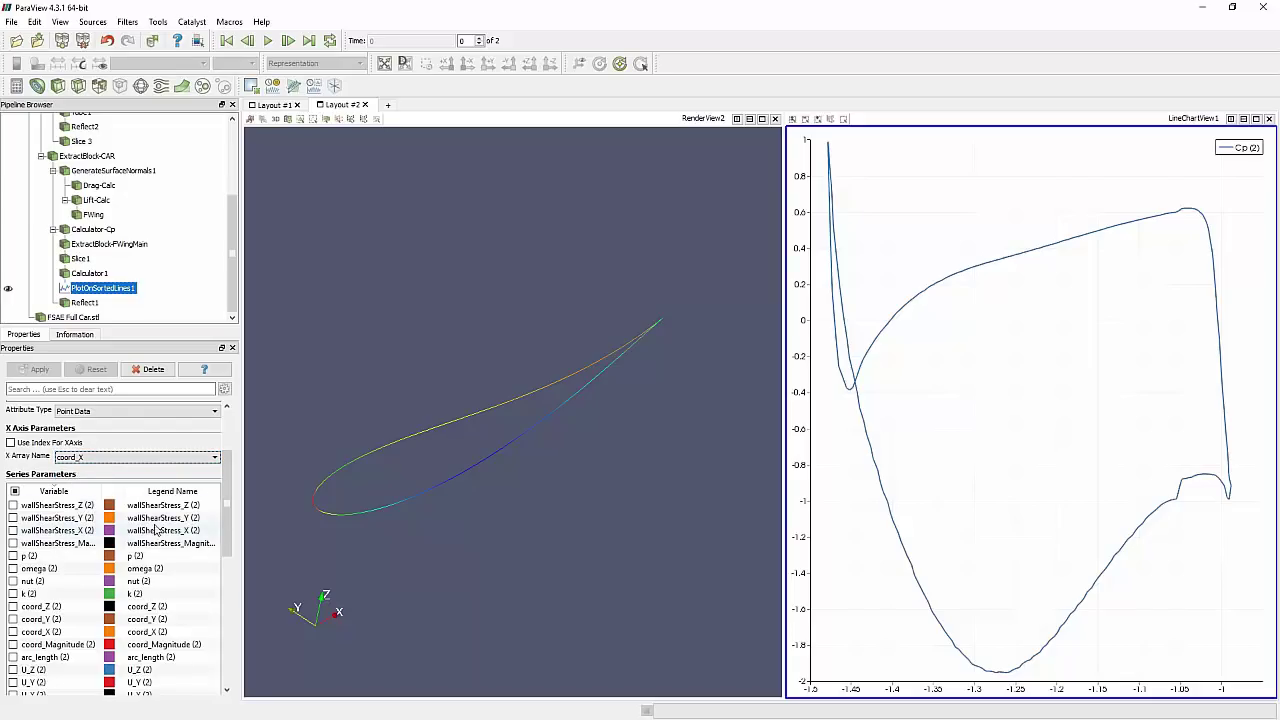
pyautogui.scroll(-1, 231, 484)
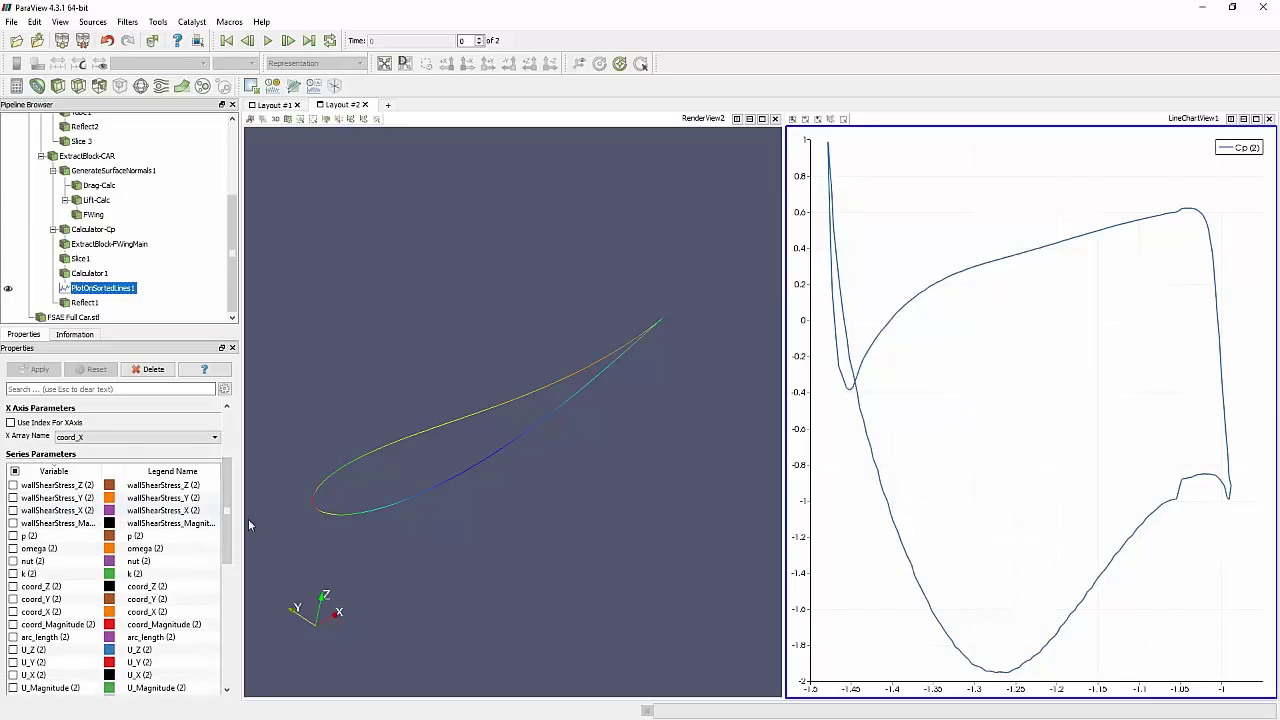
pyautogui.scroll(-5, 229, 493)
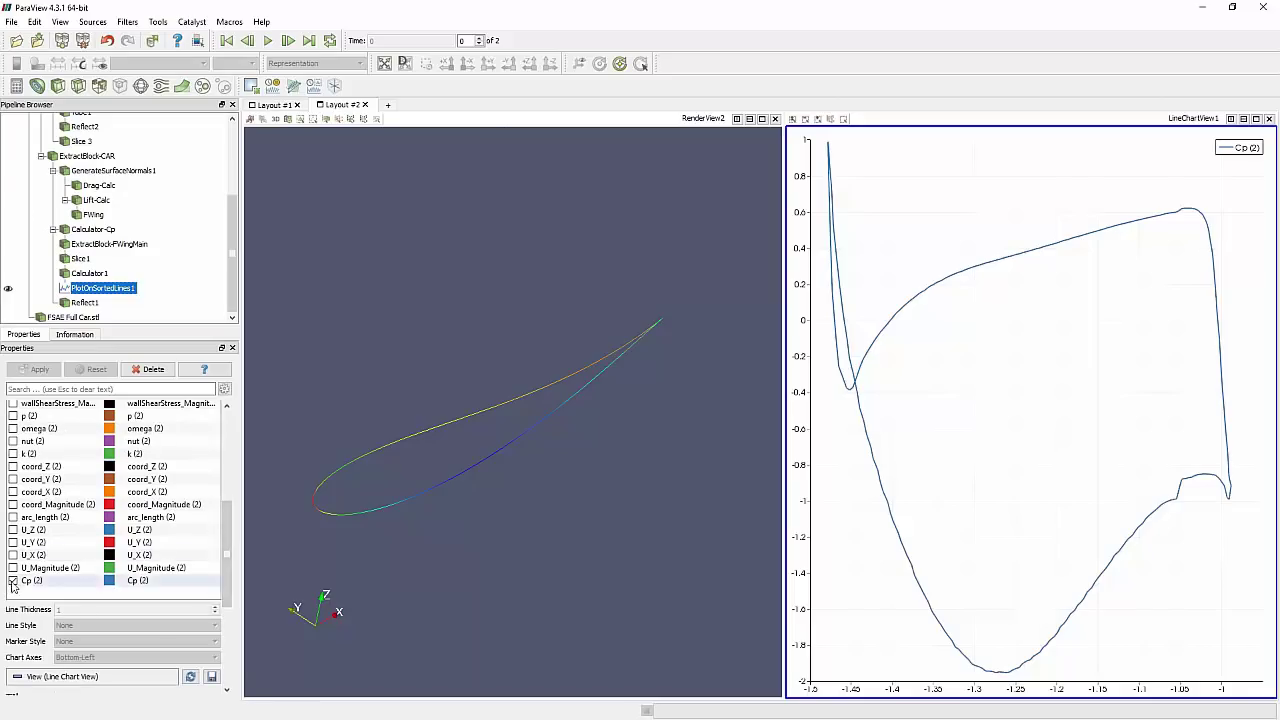
# Align the render view along the +Y direction and show Slice 3's pressure field around the wing section
pyautogui.click(489, 137)
pyautogui.click(488, 63)
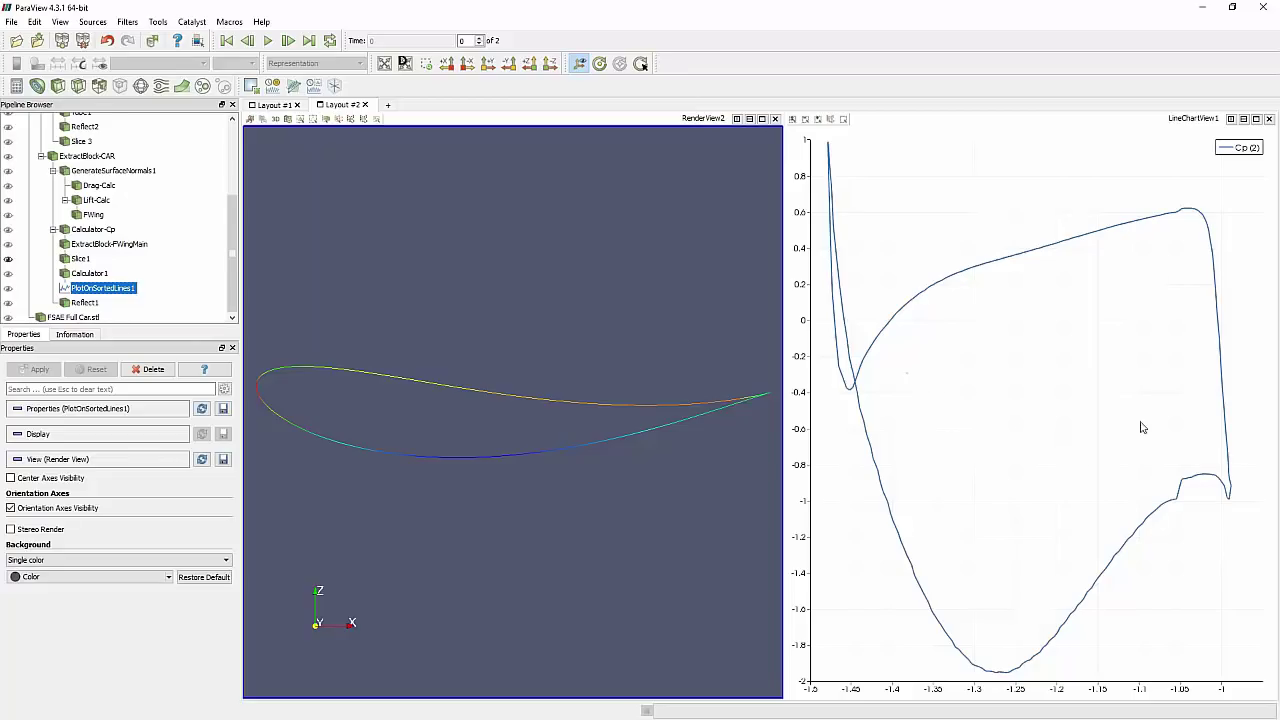
pyautogui.scroll(3, 172, 250)
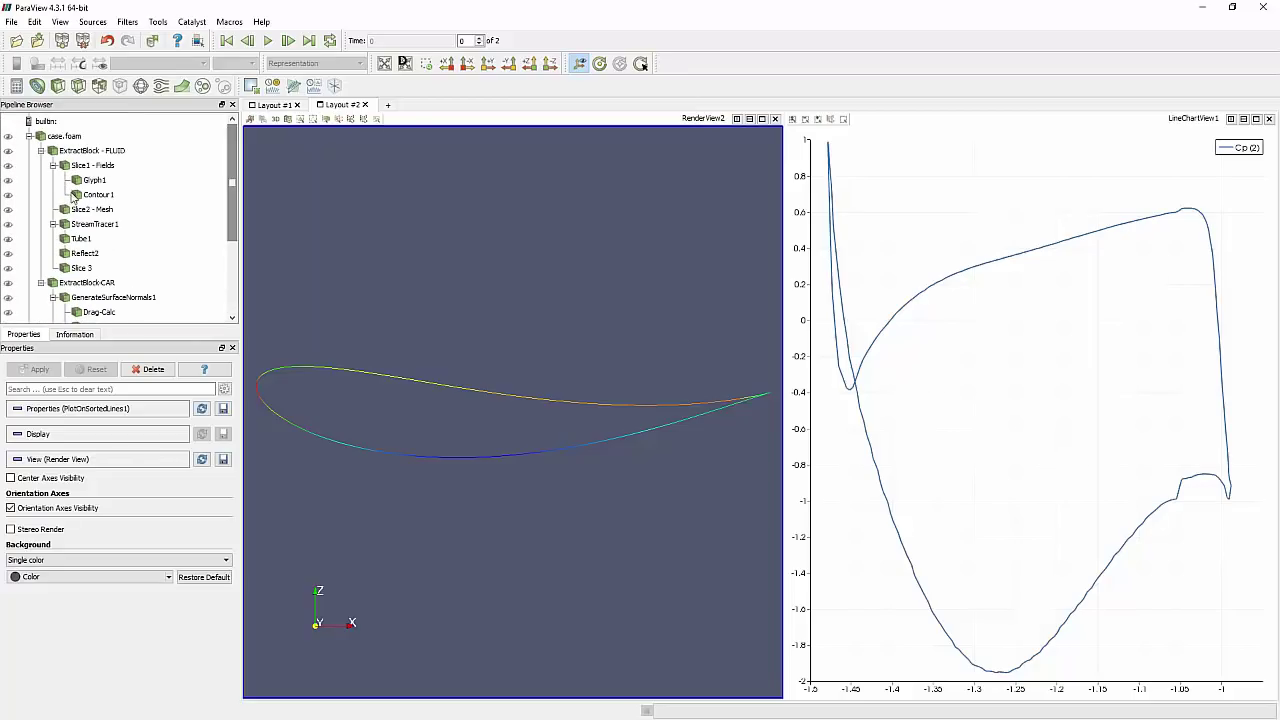
pyautogui.click(8, 268)
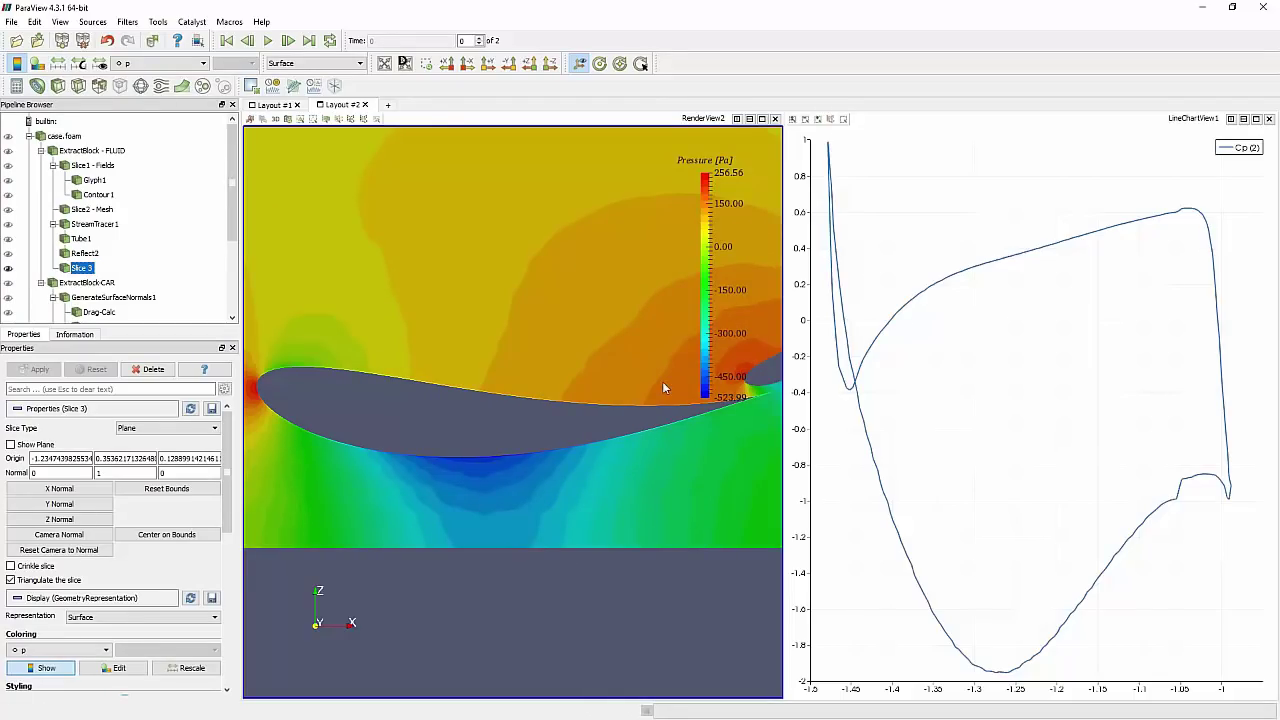
# Move the pressure legend clear of the upper flow field and frame the main wing together with the front of the flap
pyautogui.moveTo(708, 340); pyautogui.dragTo(719, 632)
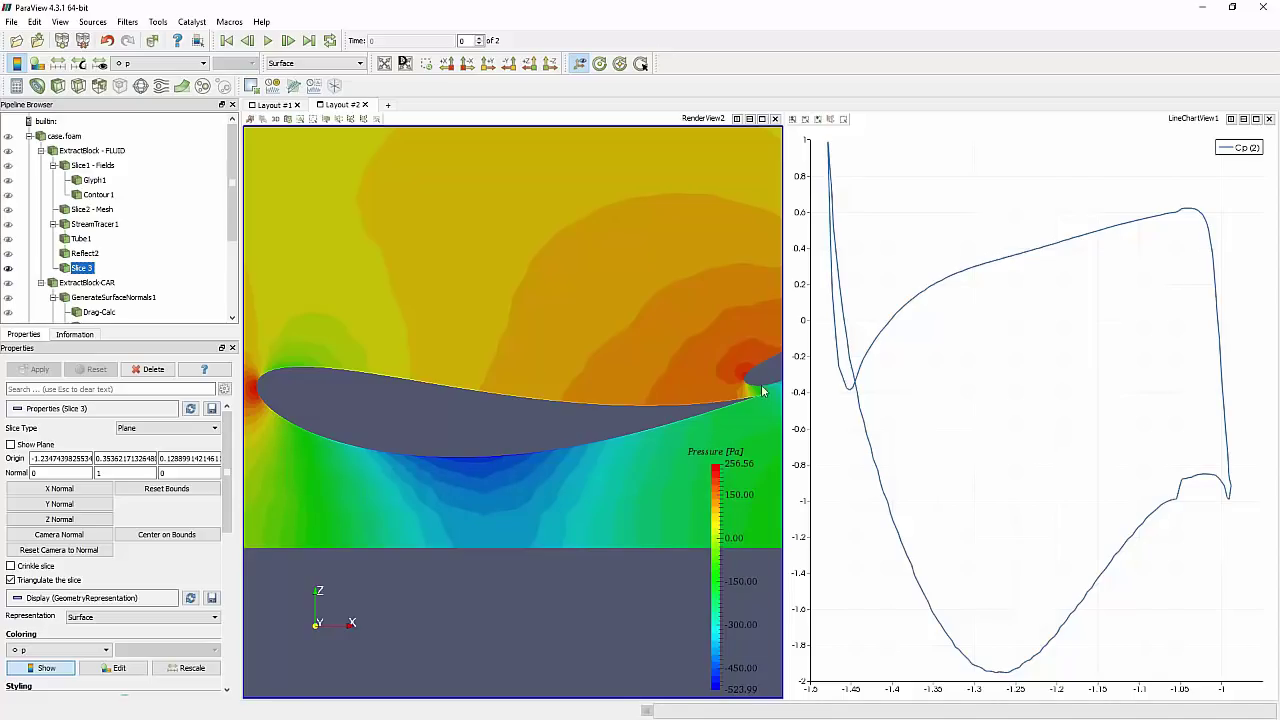
pyautogui.moveTo(750, 385); pyautogui.dragTo(637, 420)
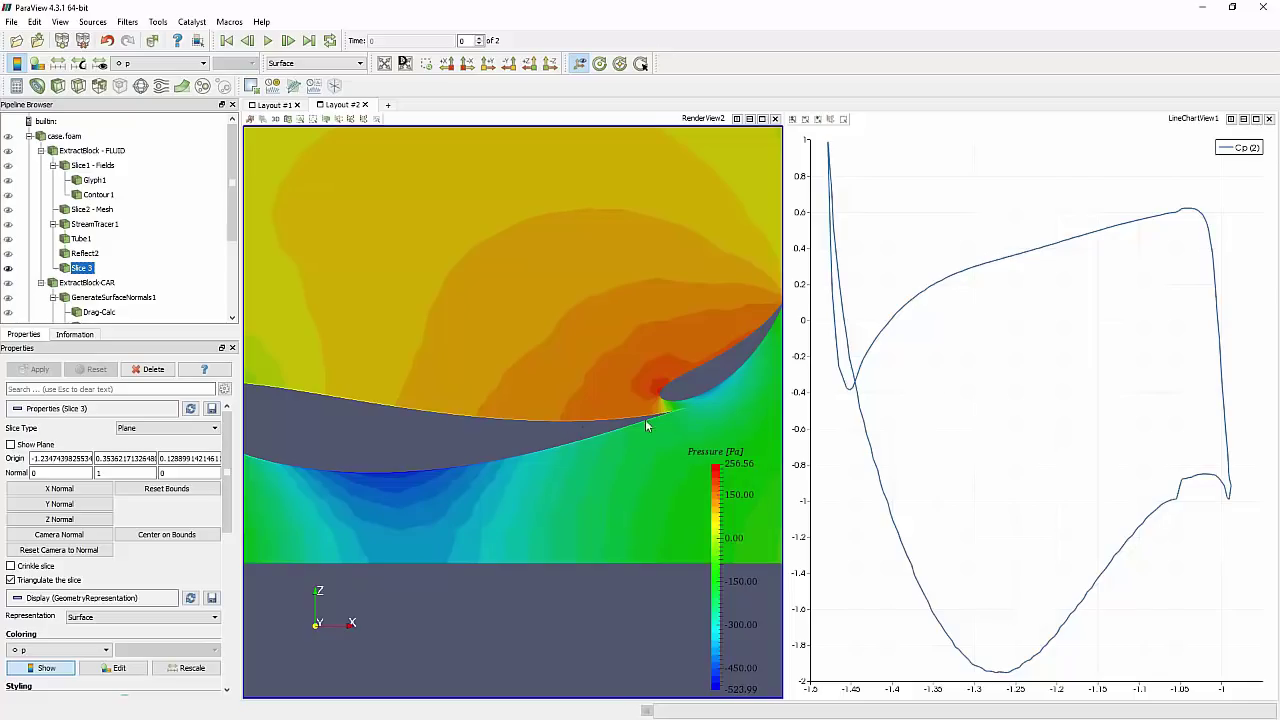
pyautogui.moveTo(1178, 214)
pyautogui.moveTo(523, 402); pyautogui.dragTo(618, 417, button='middle')
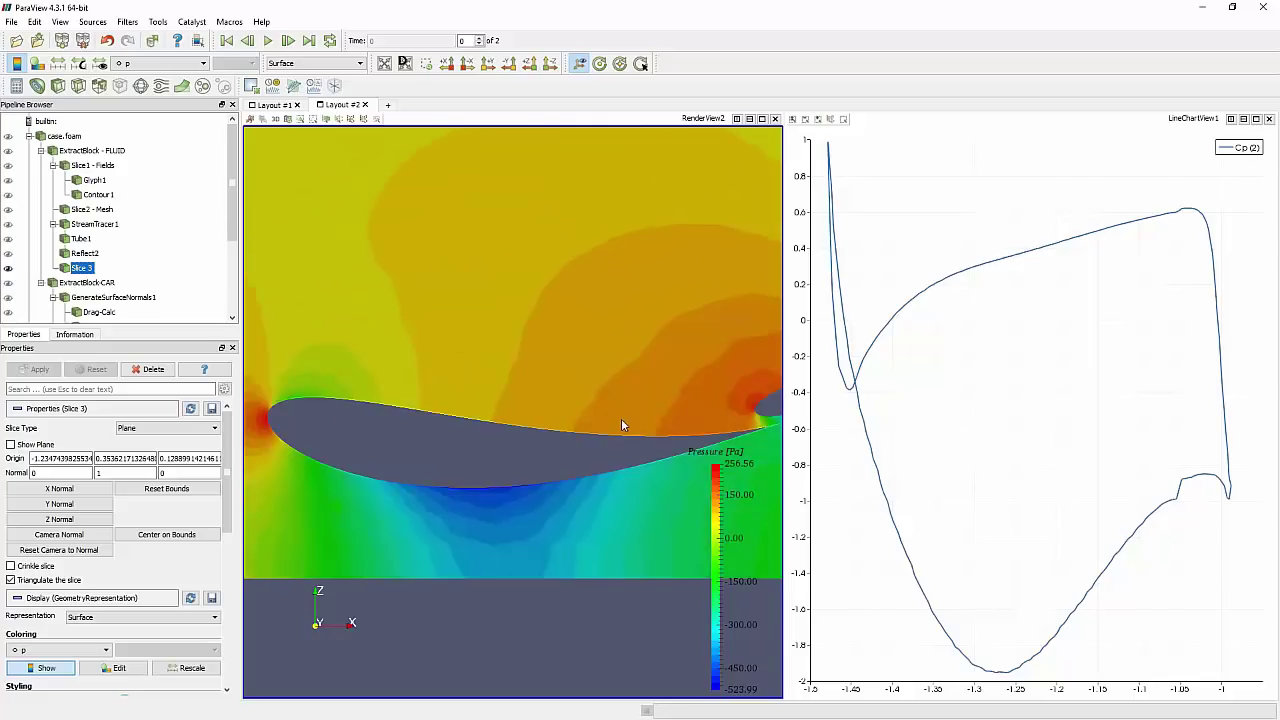
pyautogui.moveTo(618, 417); pyautogui.dragTo(574, 342, button='right')
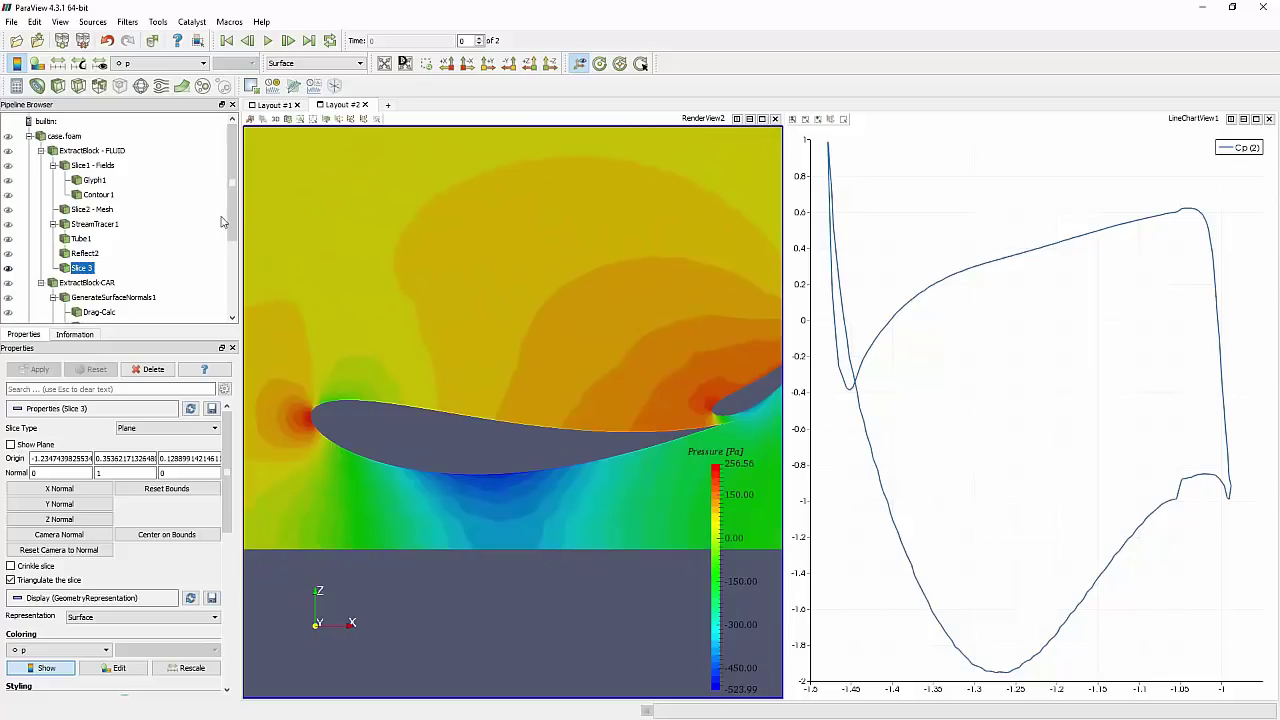
pyautogui.moveTo(233, 216); pyautogui.dragTo(229, 313)
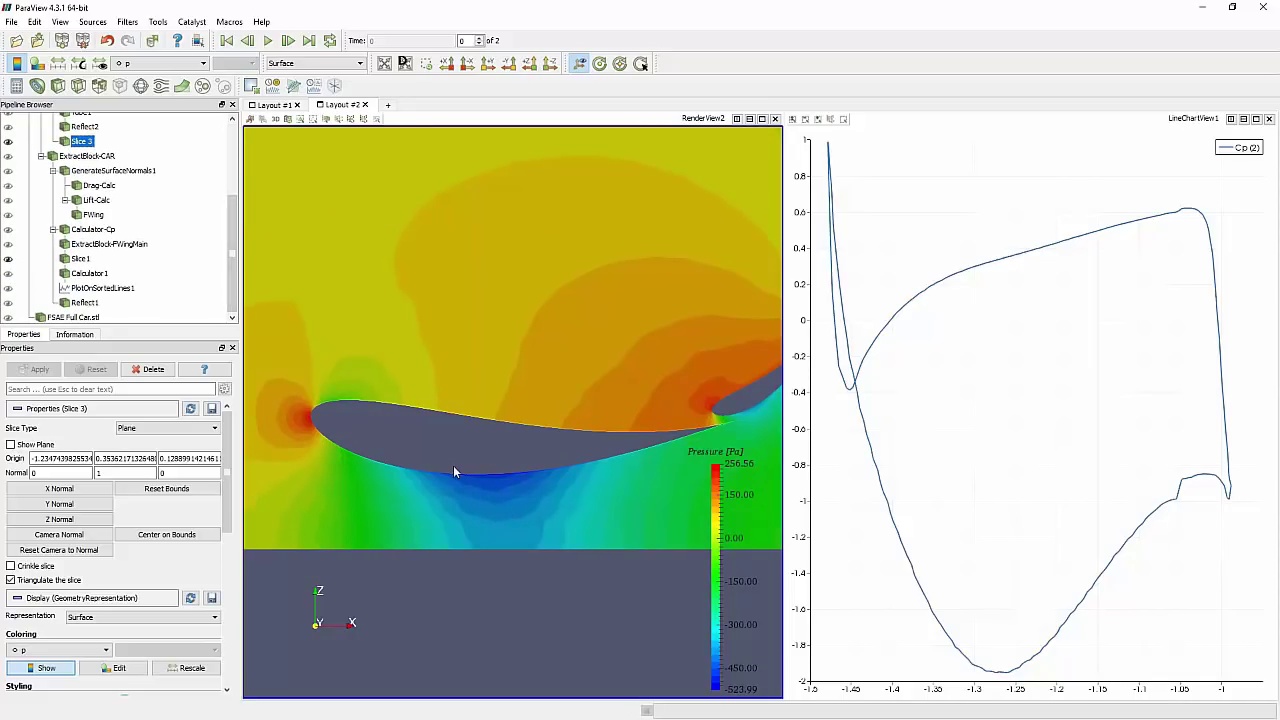
# In Layout #1, show FSAE Full Car.stl, hide Slice1 and bring the whole car into frame
pyautogui.click(268, 106)
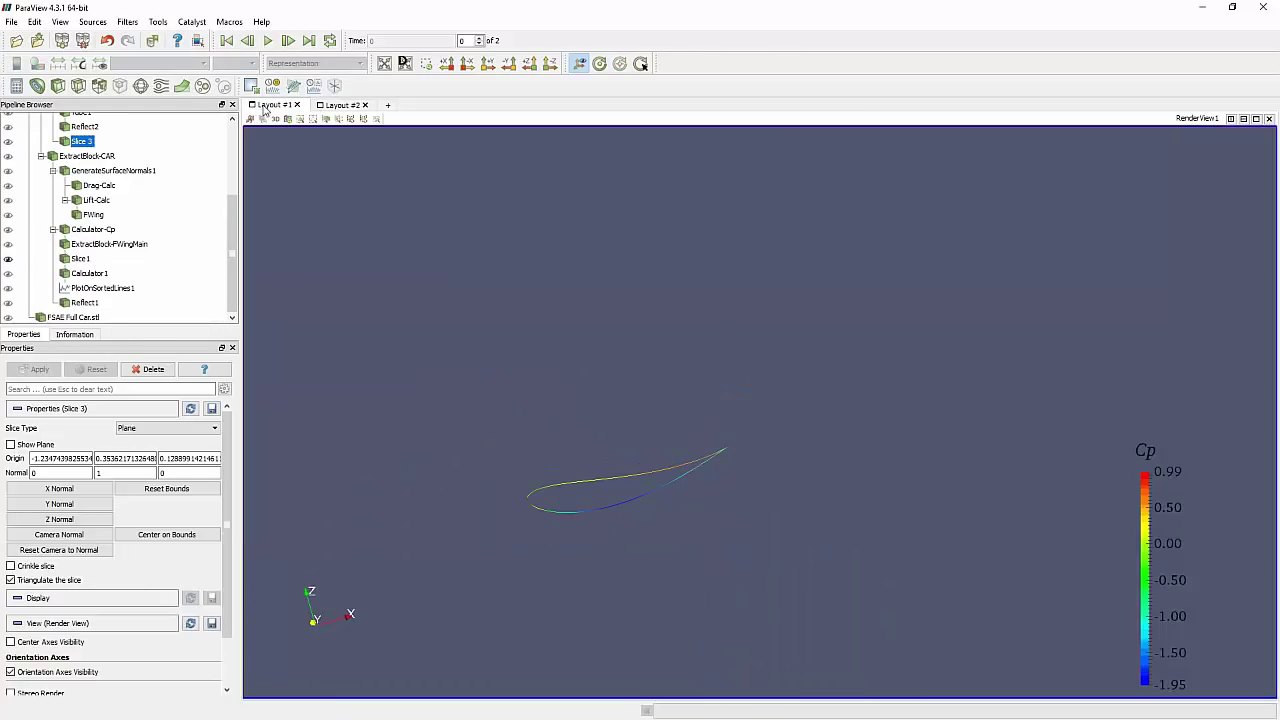
pyautogui.moveTo(534, 483); pyautogui.dragTo(589, 459)
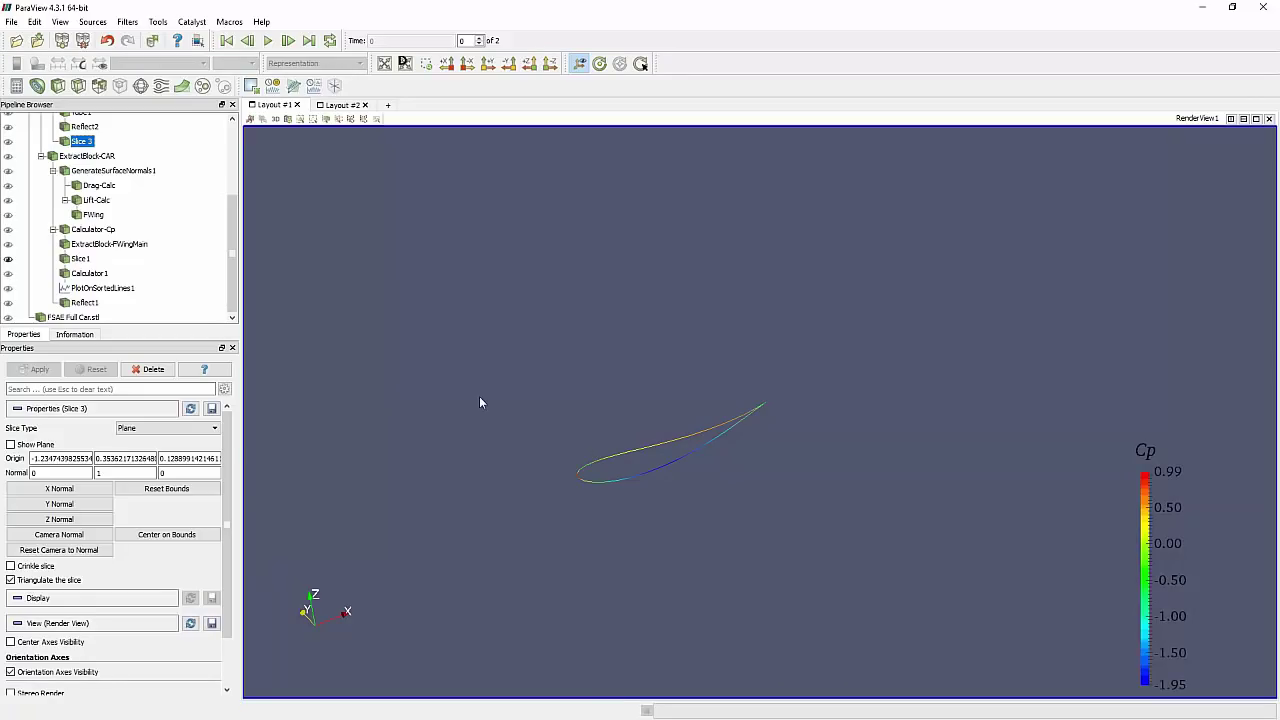
pyautogui.moveTo(480, 400); pyautogui.dragTo(645, 468)
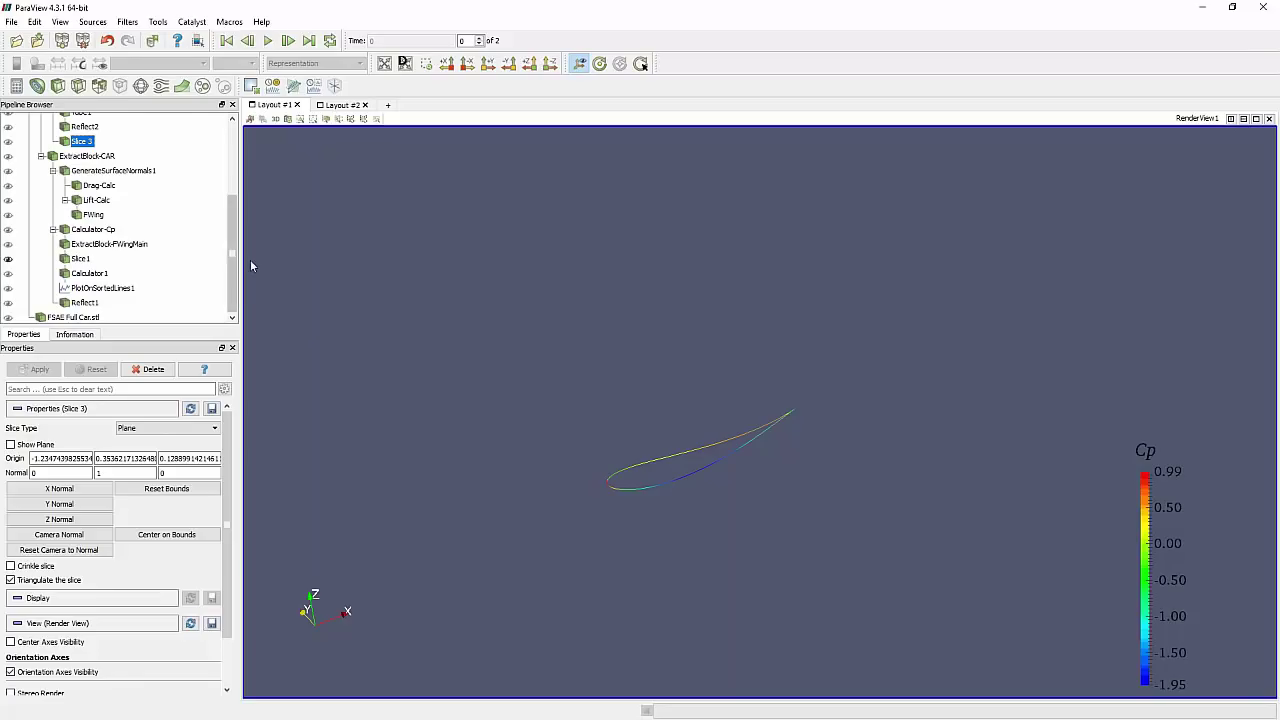
pyautogui.moveTo(232, 256)
pyautogui.mouseDown()
pyautogui.moveTo(232, 238)
pyautogui.moveTo(232, 268)
pyautogui.mouseUp()
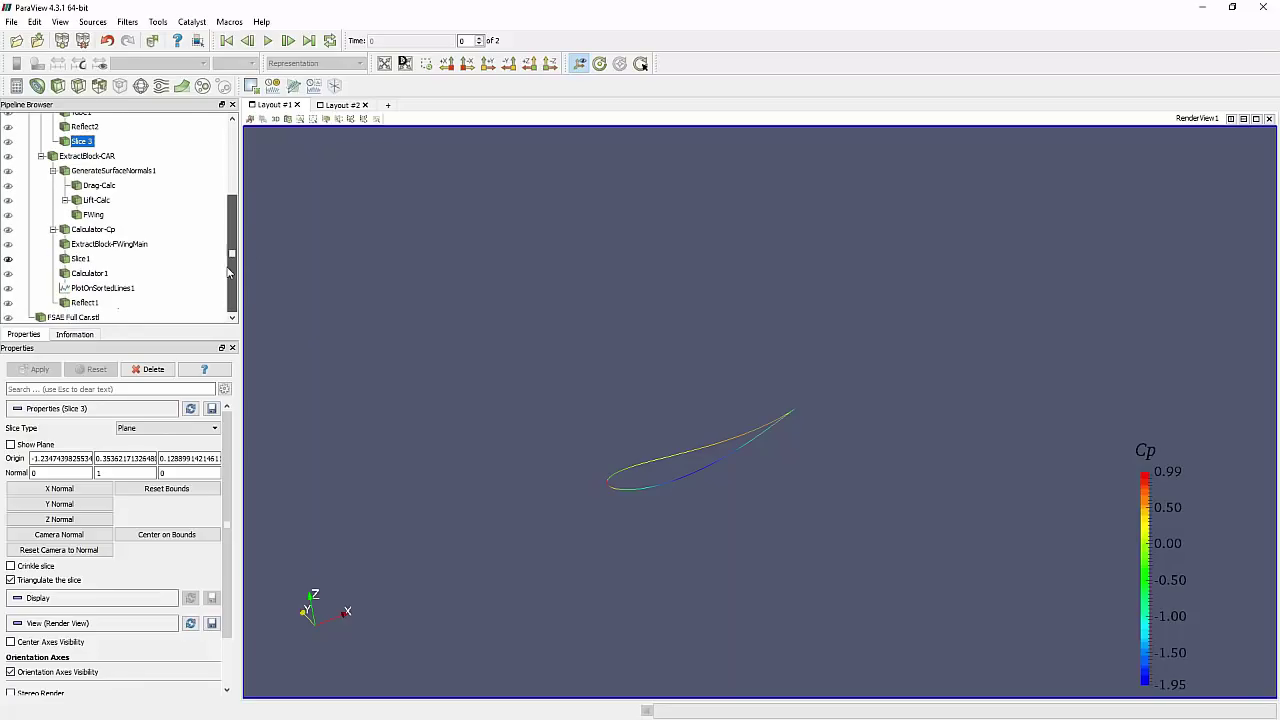
pyautogui.click(8, 317)
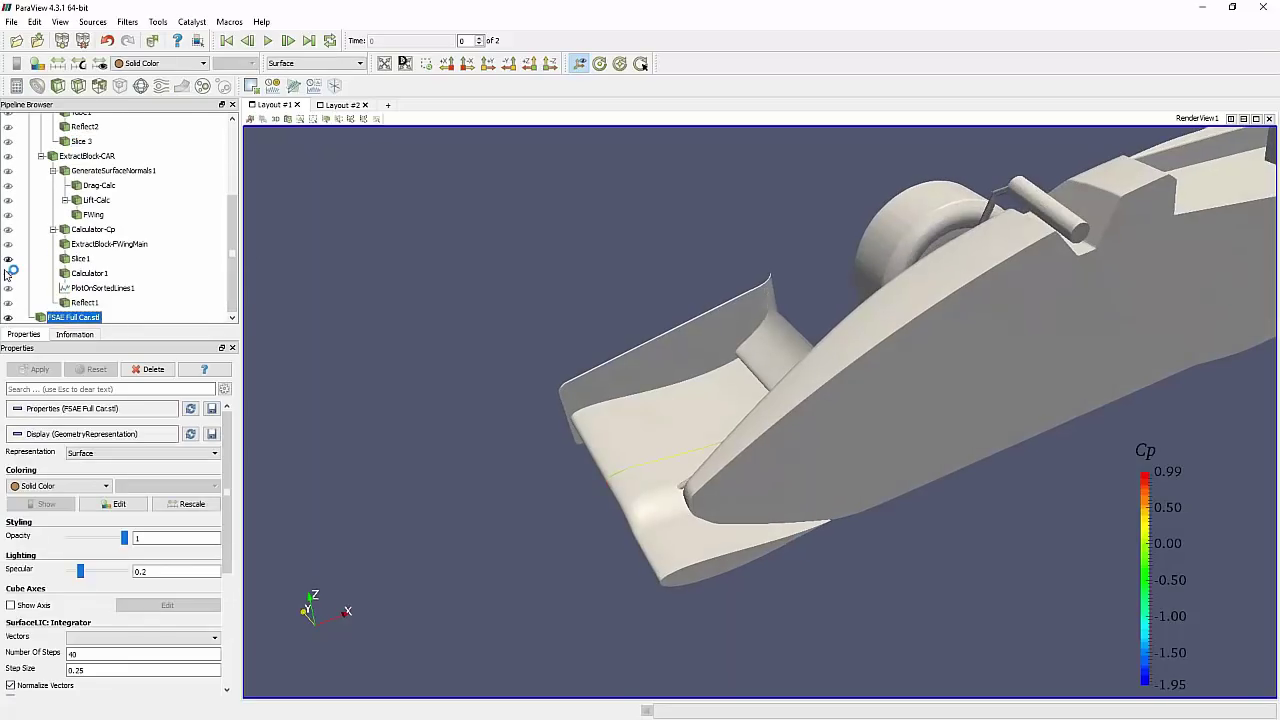
pyautogui.scroll(-5, 602, 329)
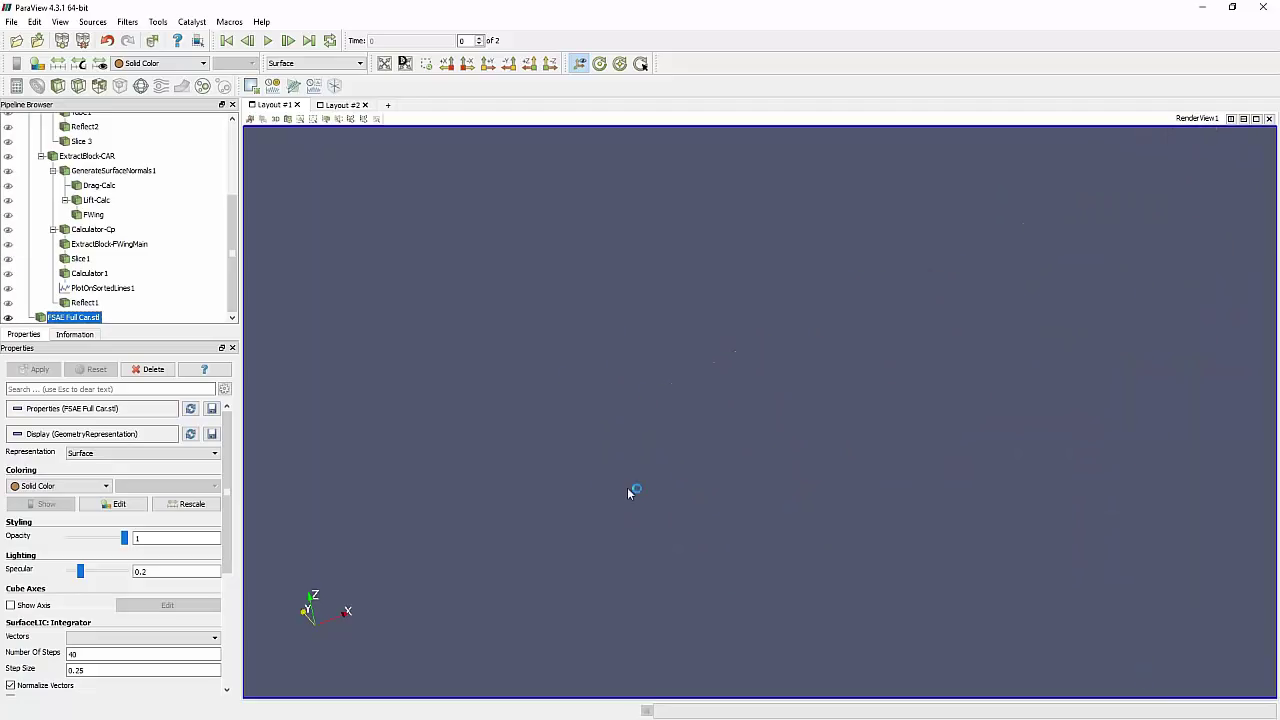
pyautogui.scroll(6, 628, 451)
pyautogui.moveTo(714, 423); pyautogui.dragTo(648, 442, button='middle')
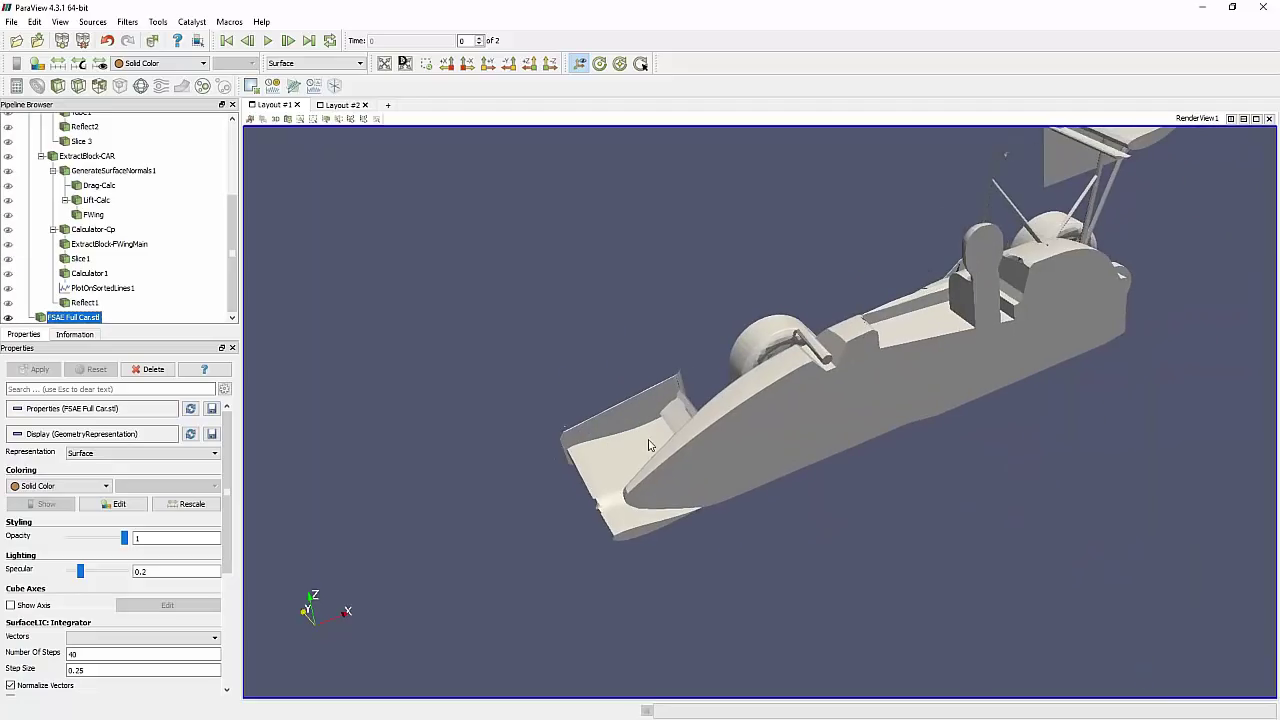
pyautogui.scroll(-1, 620, 418)
pyautogui.moveTo(580, 390); pyautogui.dragTo(600, 250)
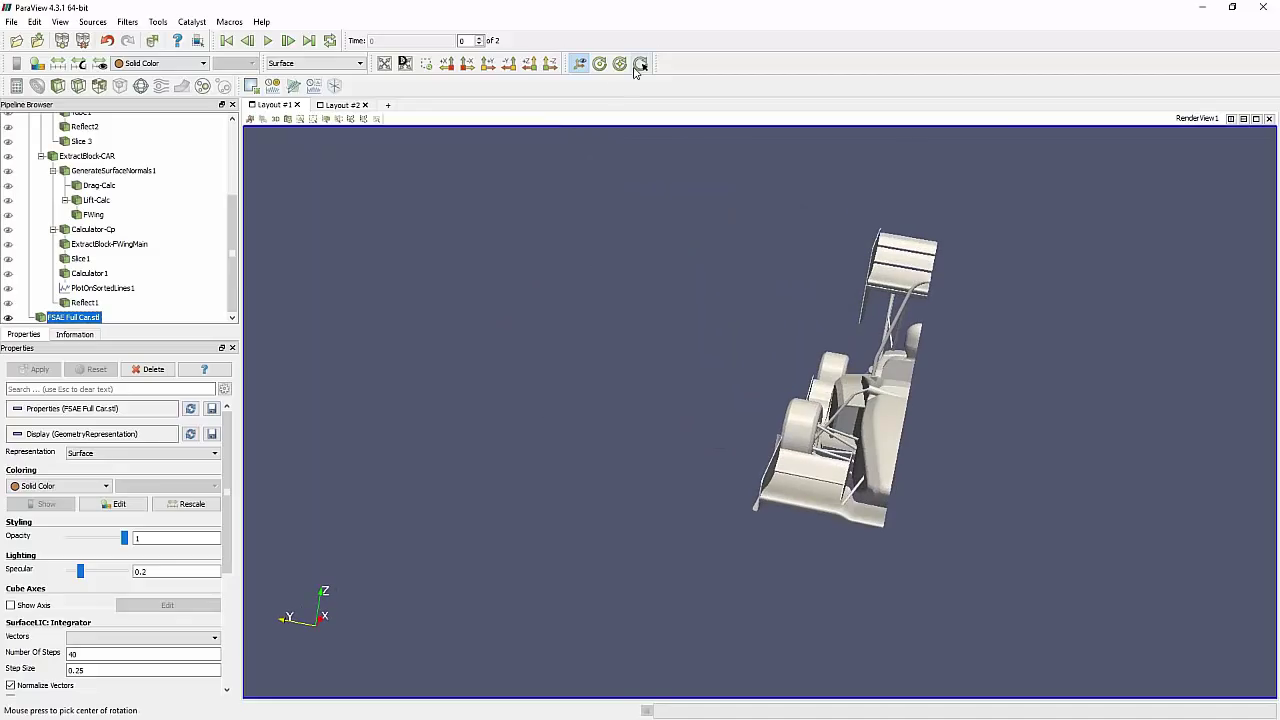
# Pick a new center of rotation on the car body and orbit to a three-quarter view showing the side and front wing
pyautogui.click(641, 63)
pyautogui.click(885, 339)
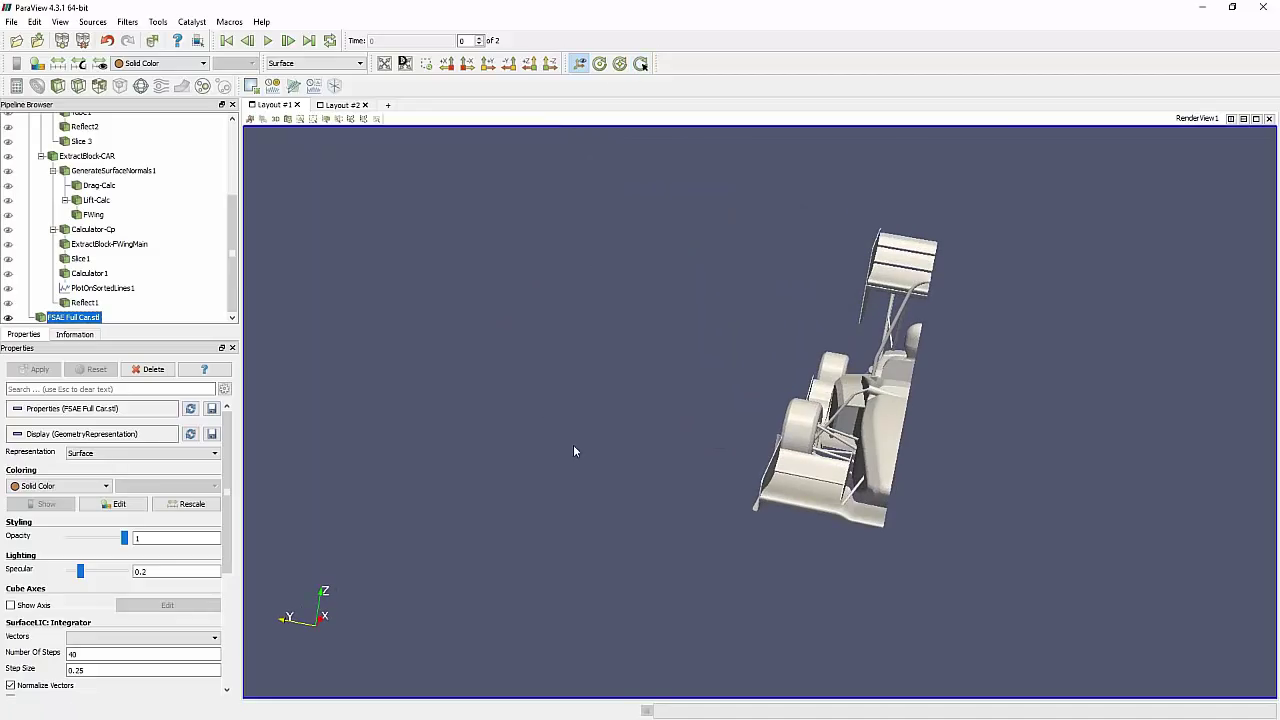
pyautogui.moveTo(573, 451); pyautogui.dragTo(693, 494)
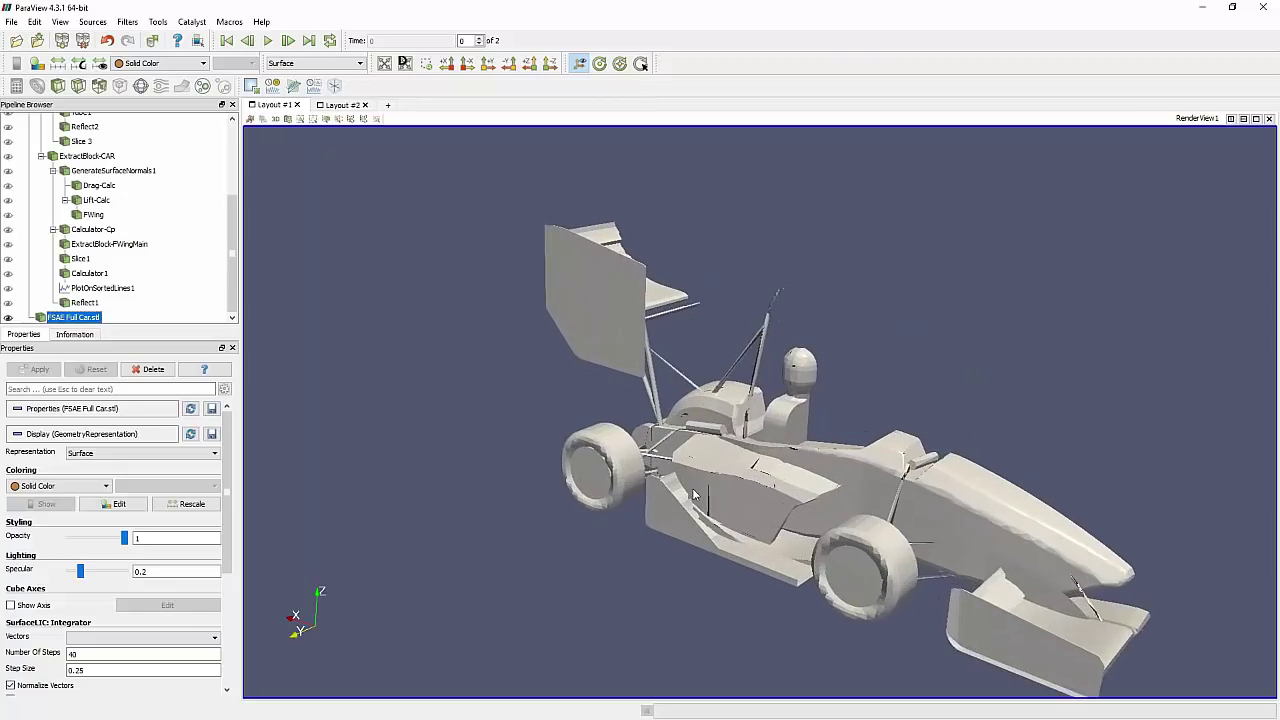
pyautogui.moveTo(693, 494); pyautogui.dragTo(655, 444, button='middle')
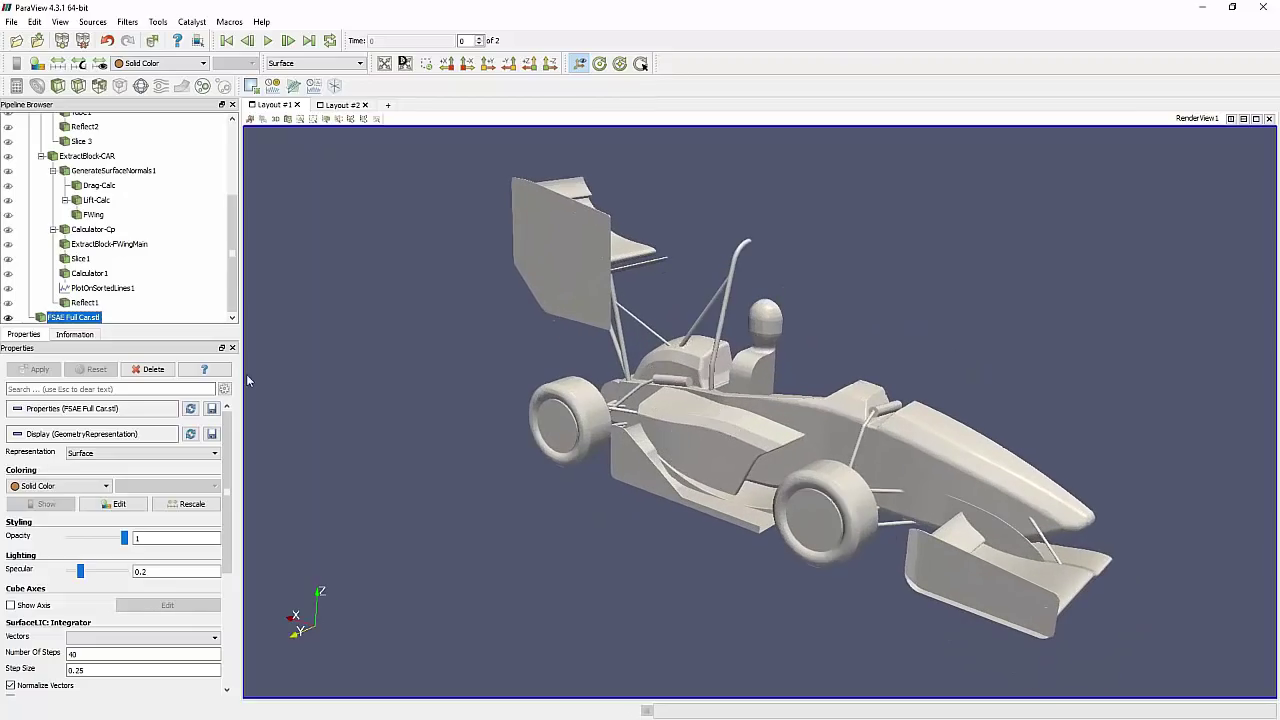
# Show ExtractBlock-CAR in place of FSAE Full Car.stl and color it by the wallShearStress point data
pyautogui.click(9, 157)
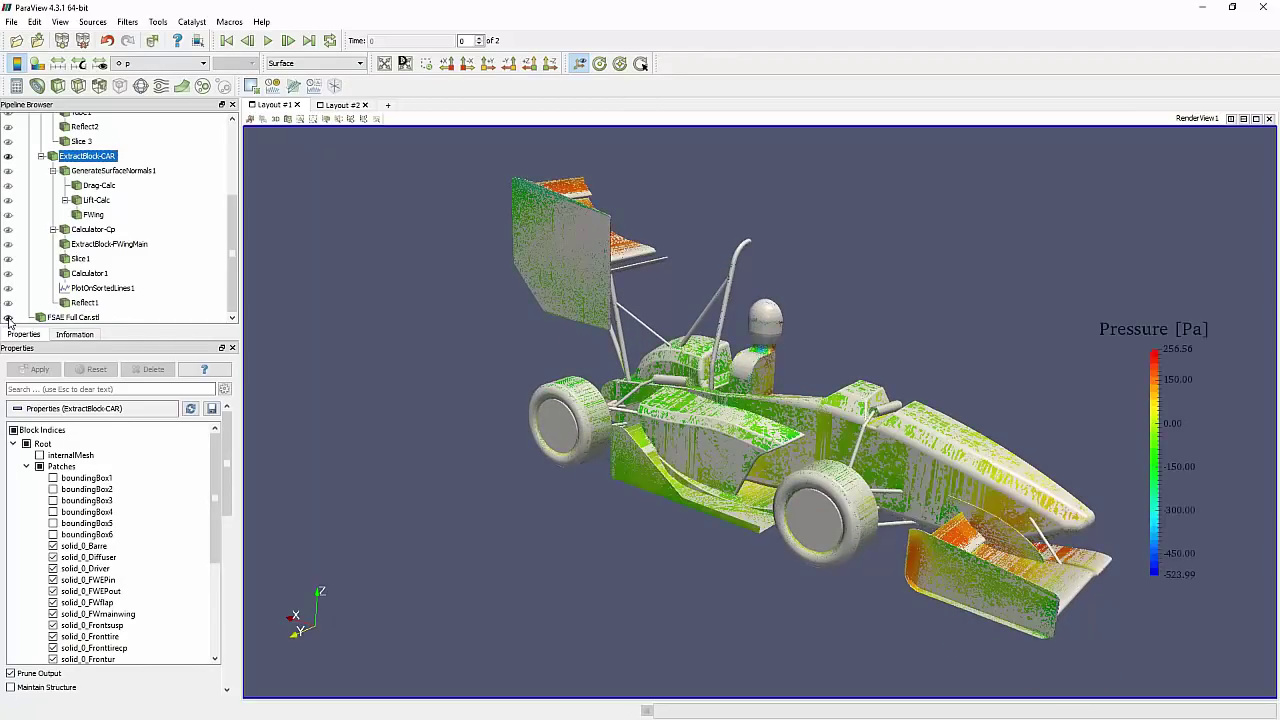
pyautogui.click(8, 318)
pyautogui.click(130, 65)
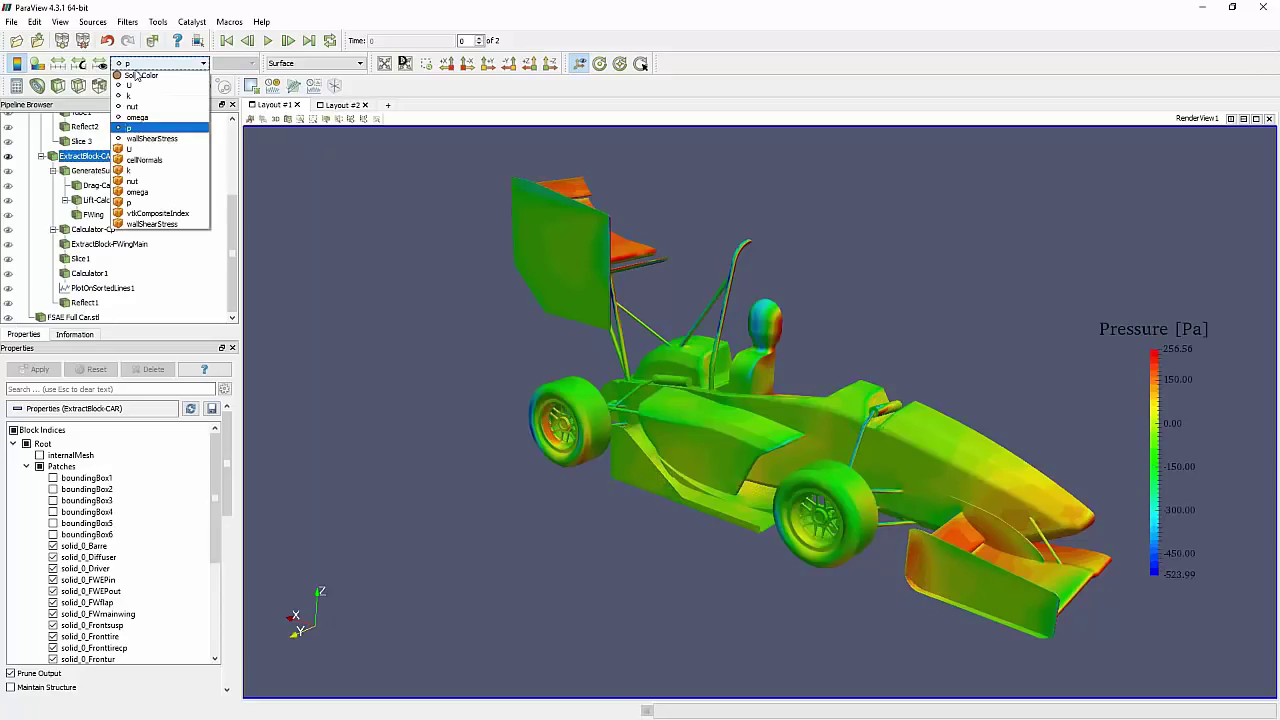
pyautogui.click(172, 139)
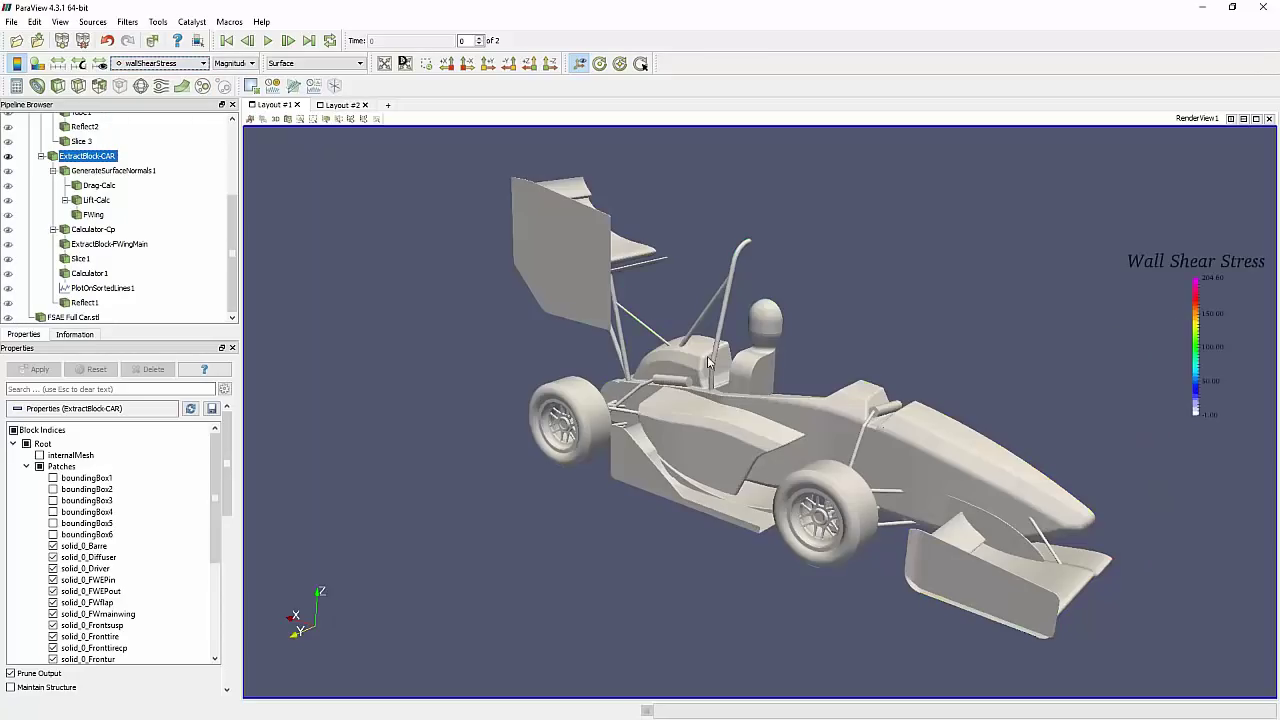
# Rescale the wall shear stress color range to a maximum of 4 and inspect the car surface
pyautogui.click(79, 63)
pyautogui.press('Tab')
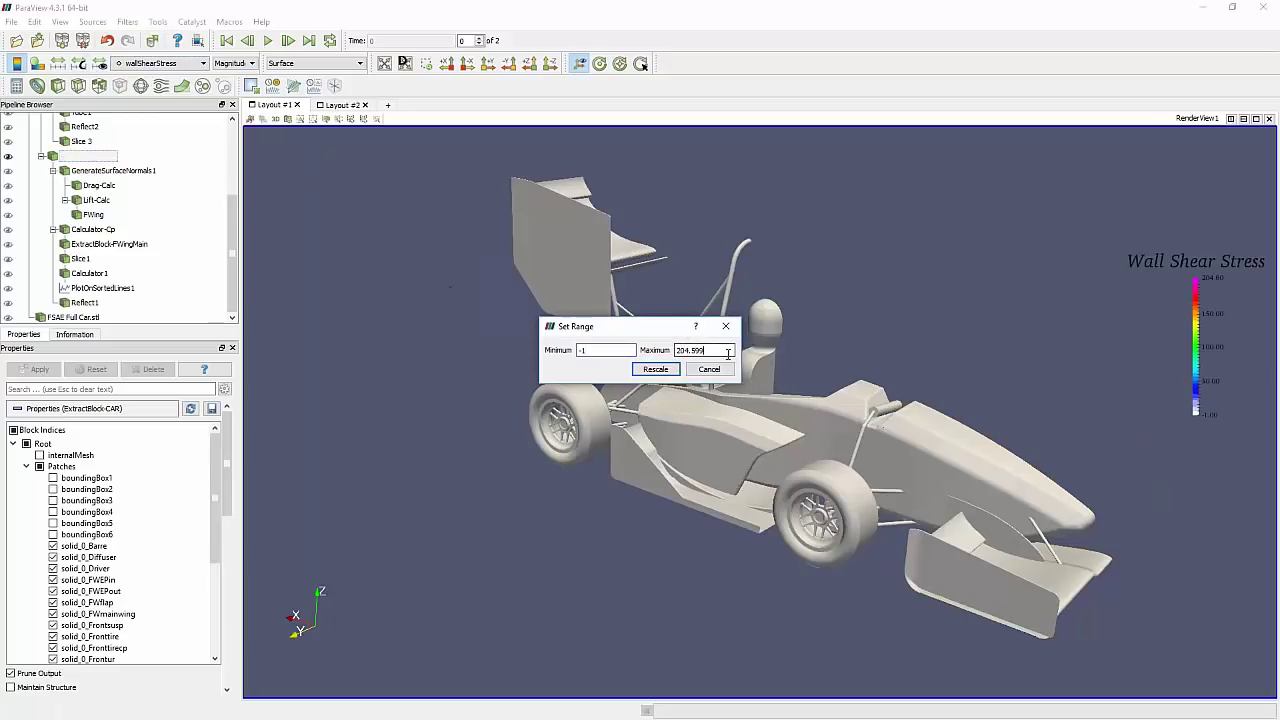
pyautogui.click(655, 369)
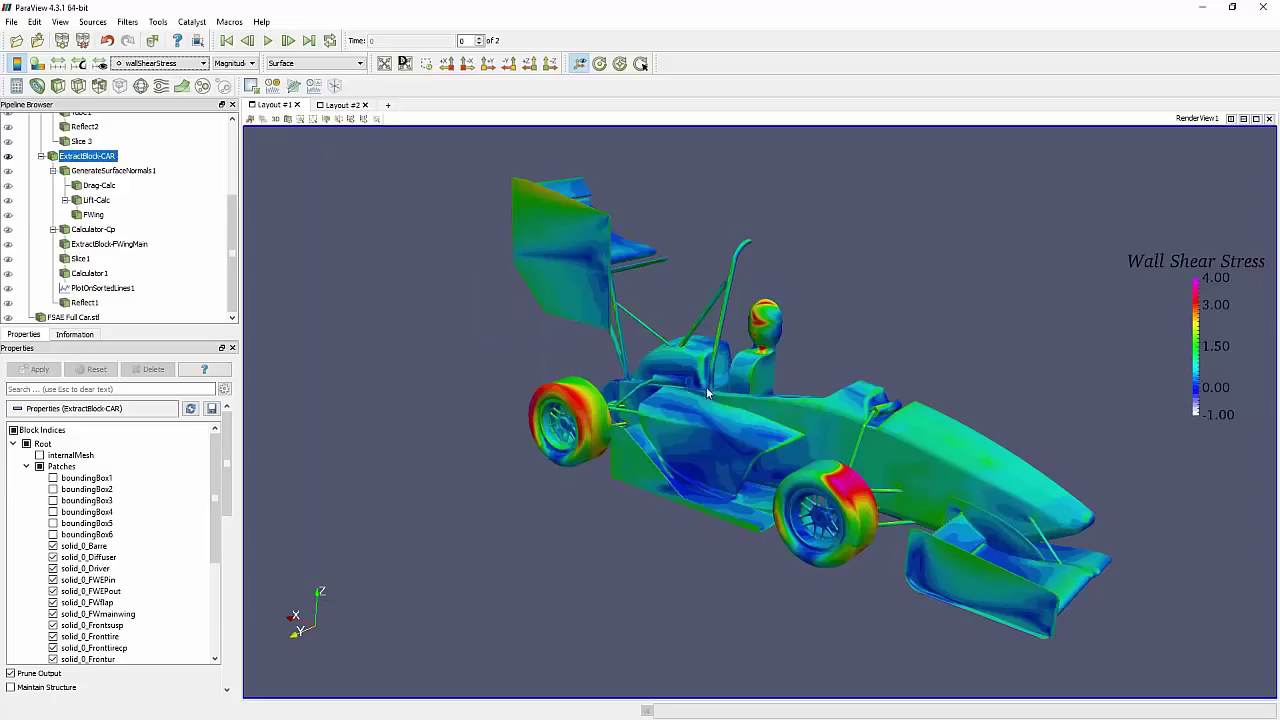
pyautogui.moveTo(709, 392); pyautogui.dragTo(681, 395, button='middle')
pyautogui.moveTo(680, 390); pyautogui.dragTo(677, 389)
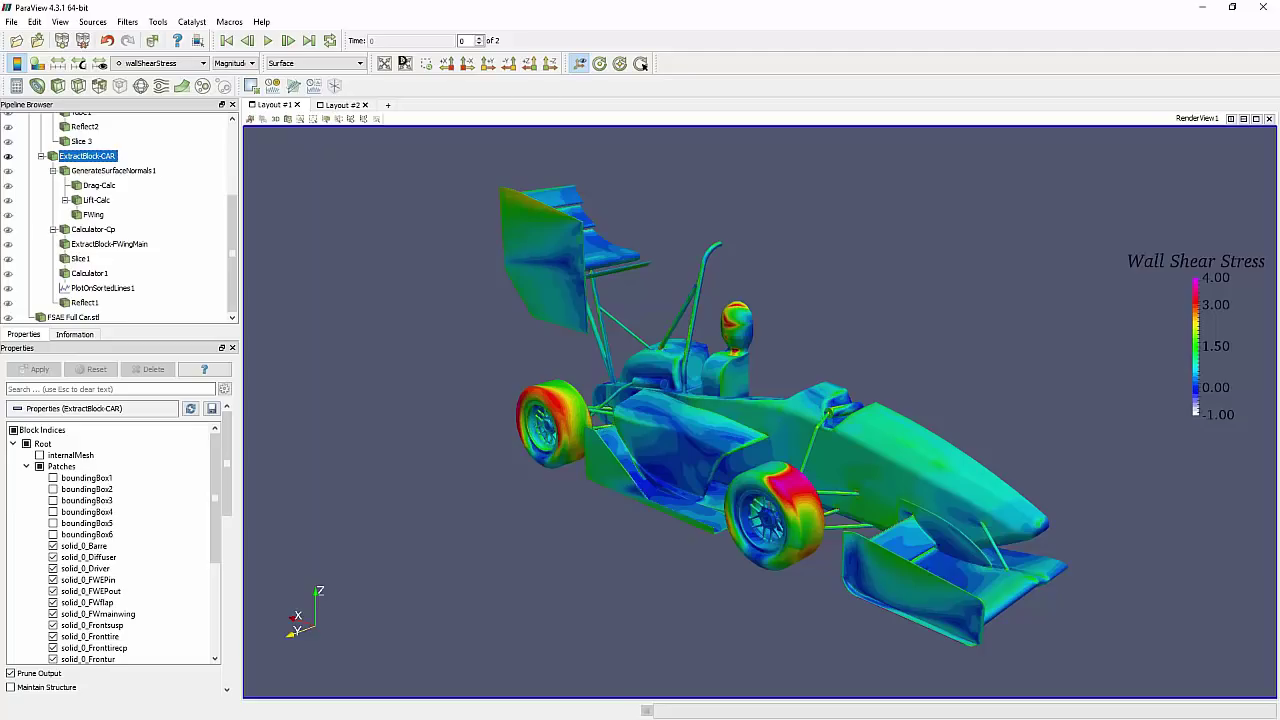
pyautogui.moveTo(829, 385); pyautogui.dragTo(900, 417)
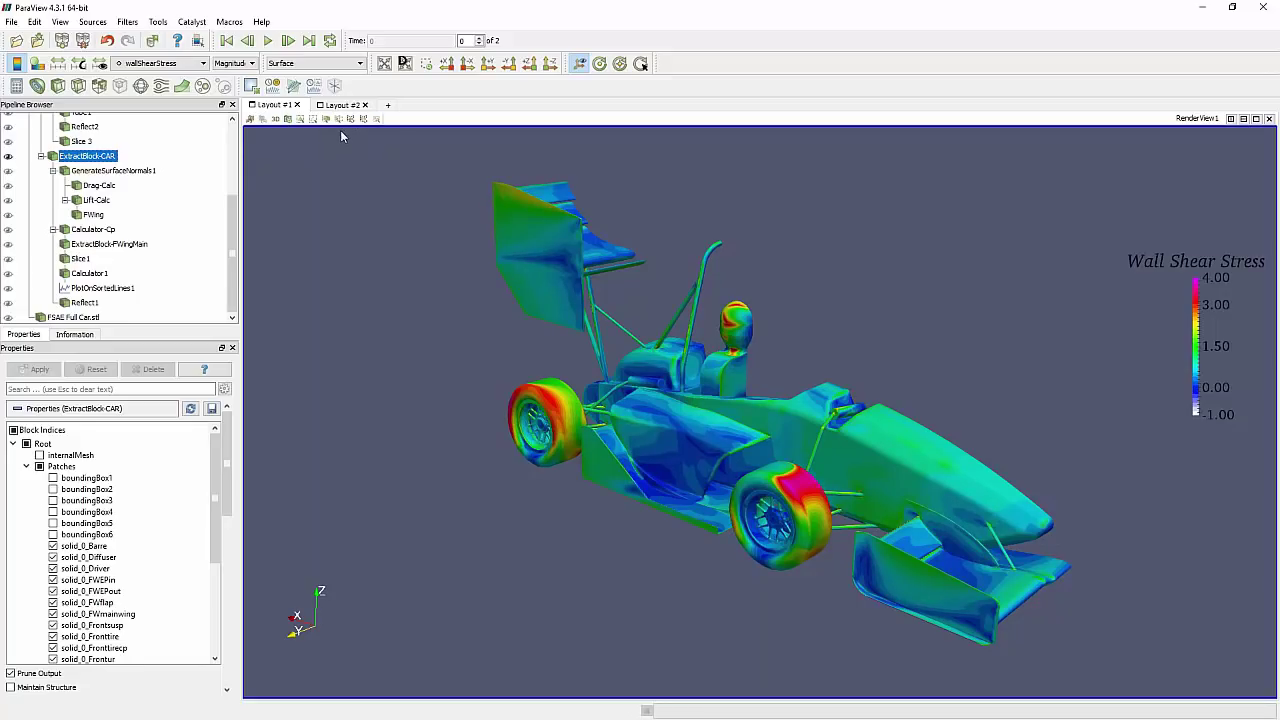
# In the camera adjustment settings, assign a slightly raised three-quarter view of the car to custom view 1
pyautogui.click(289, 120)
pyautogui.moveTo(631, 124); pyautogui.dragTo(349, 154)
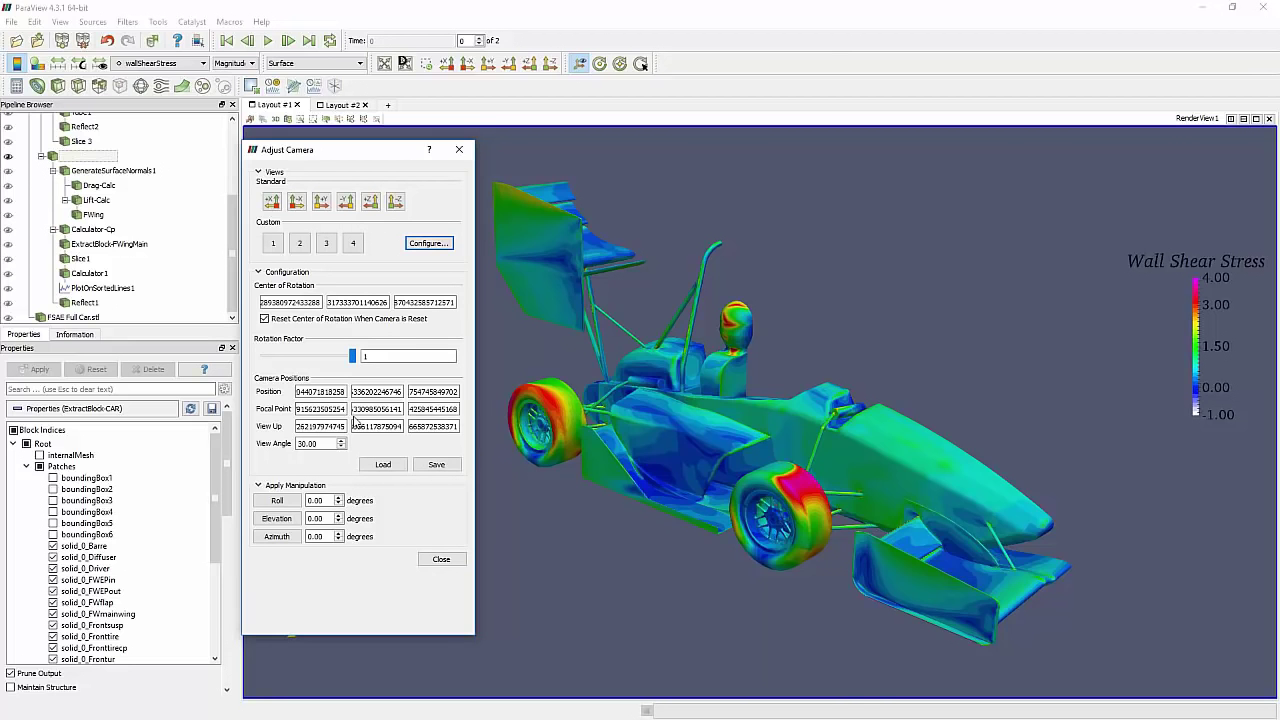
pyautogui.moveTo(838, 362); pyautogui.dragTo(748, 447)
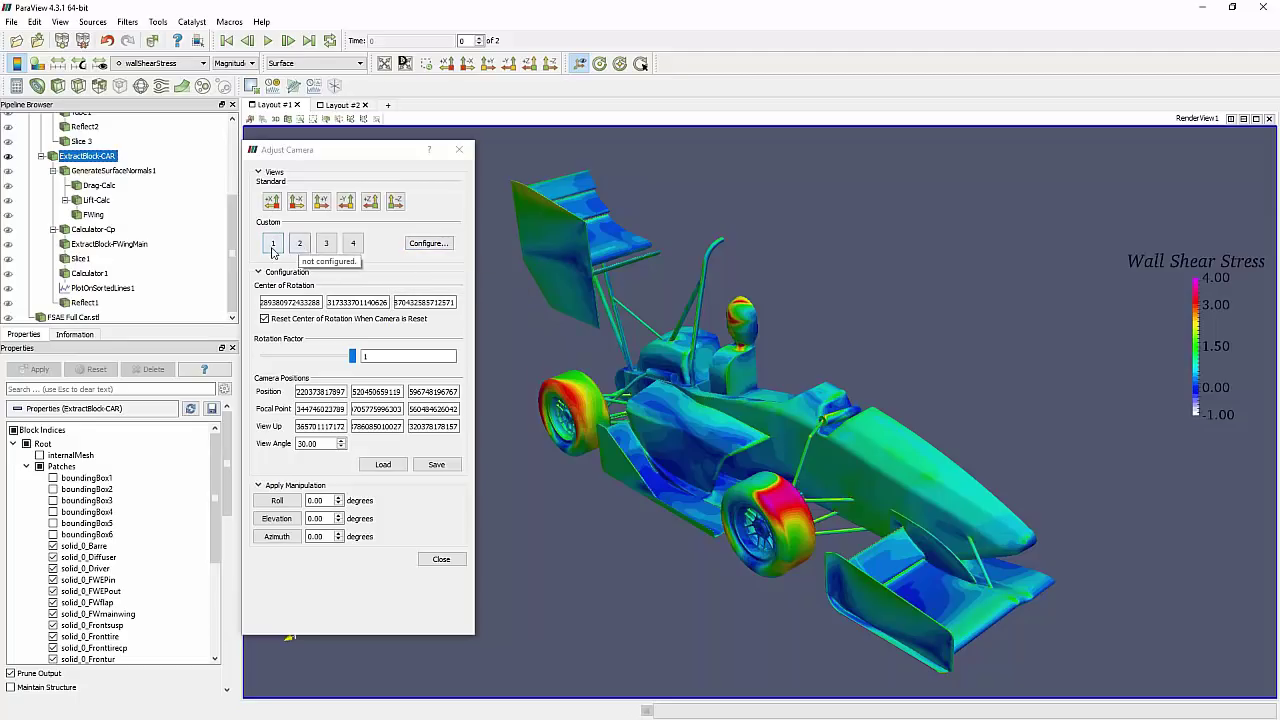
pyautogui.click(422, 245)
pyautogui.moveTo(361, 318); pyautogui.dragTo(372, 297)
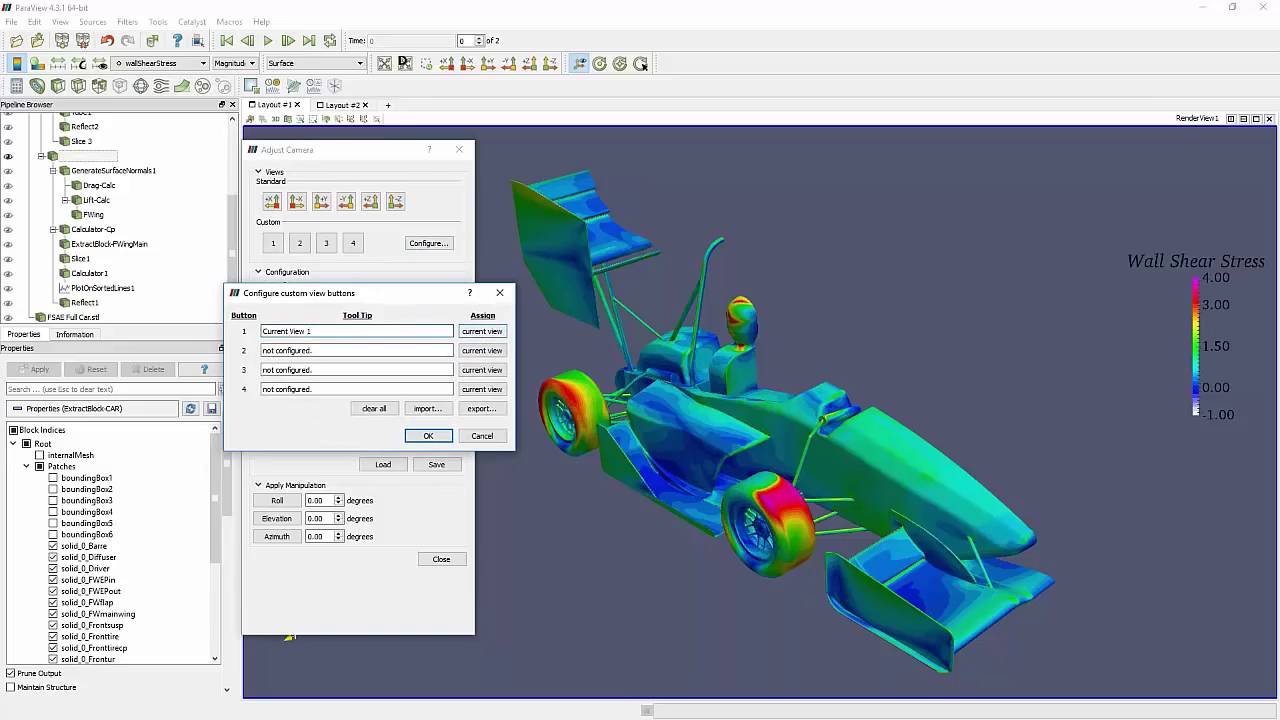
pyautogui.click(483, 338)
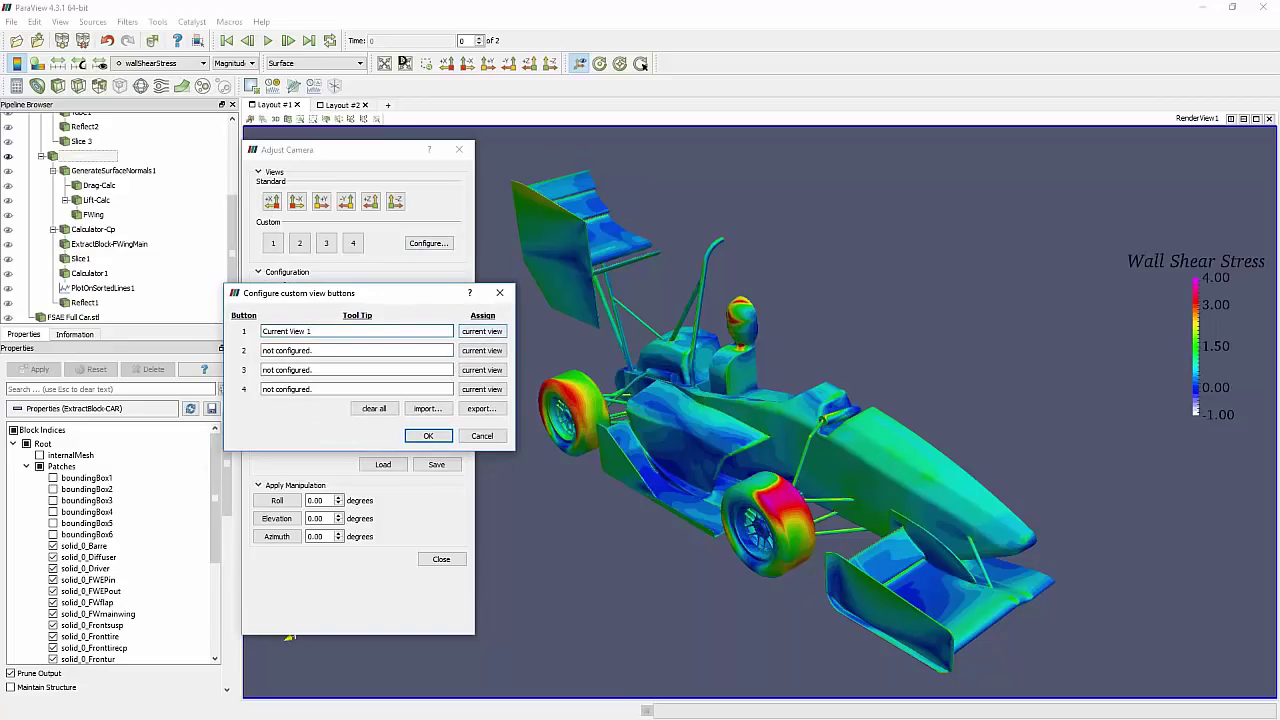
pyautogui.click(427, 436)
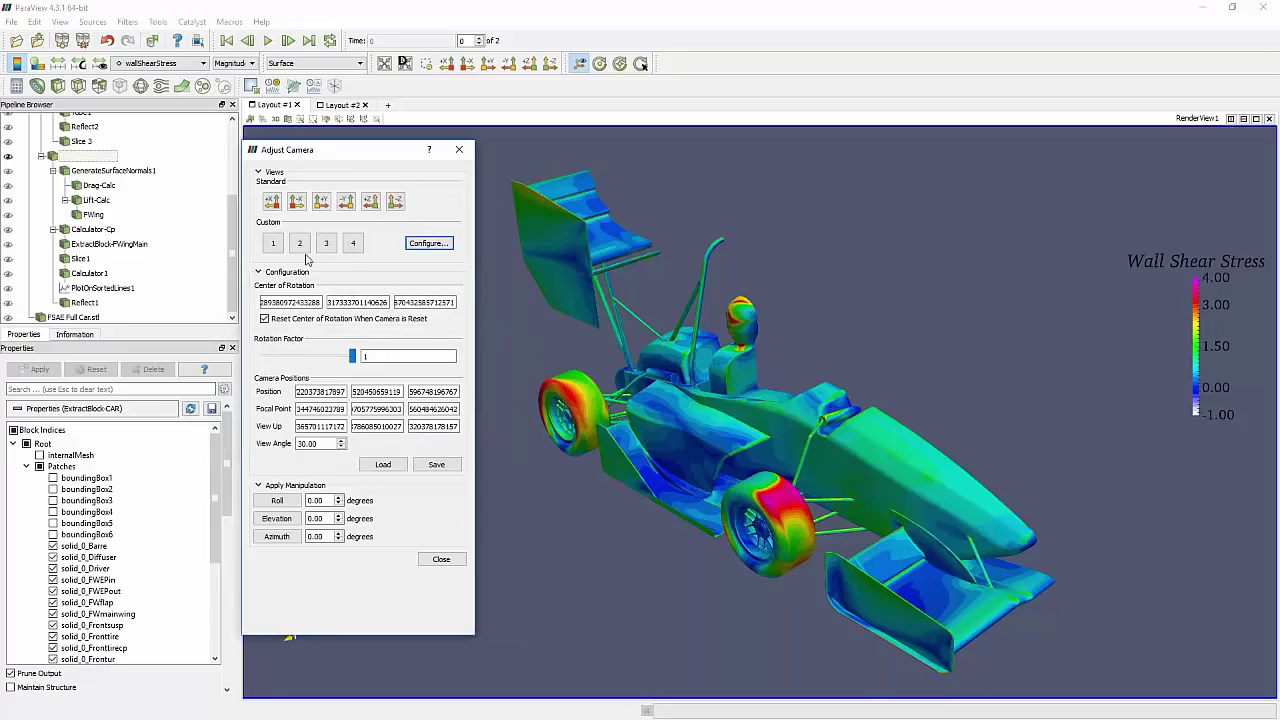
# Test custom view 1 by rotating the car away and restoring the stored camera several times
pyautogui.click(877, 328)
pyautogui.moveTo(876, 328); pyautogui.dragTo(795, 348)
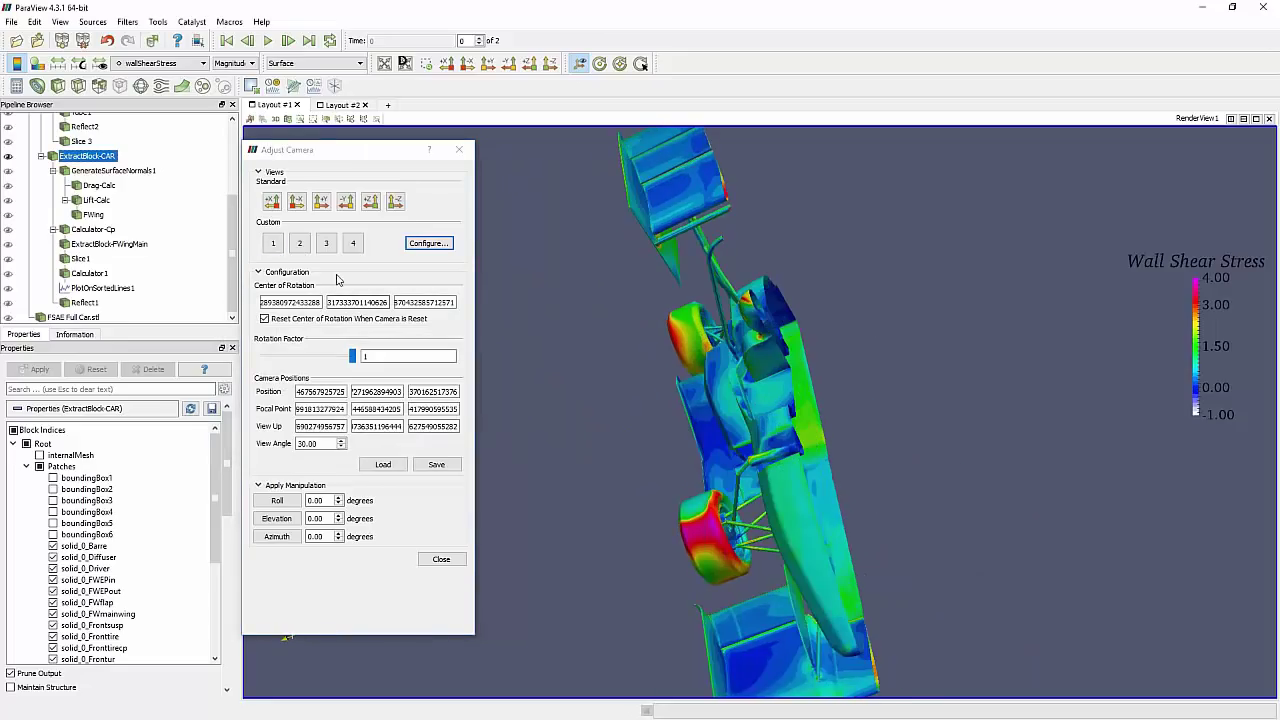
pyautogui.click(272, 244)
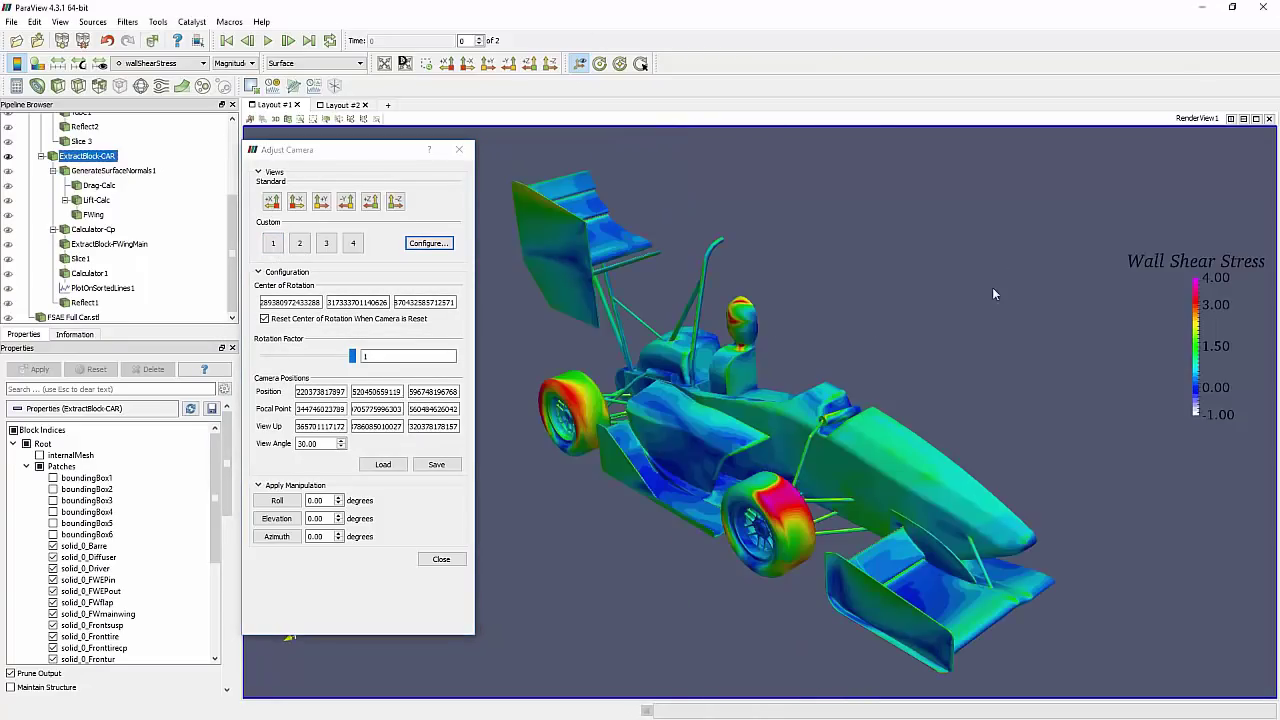
pyautogui.moveTo(992, 287); pyautogui.dragTo(560, 215)
pyautogui.click(273, 244)
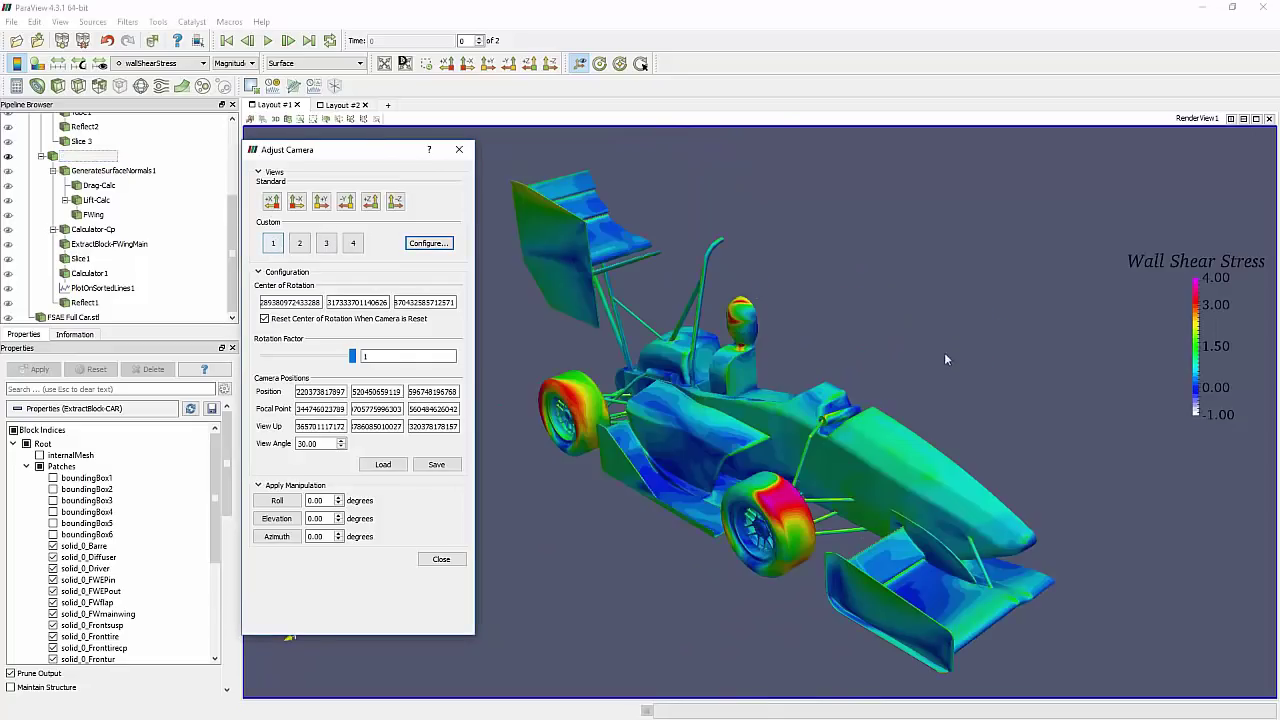
pyautogui.click(276, 245)
pyautogui.click(276, 246)
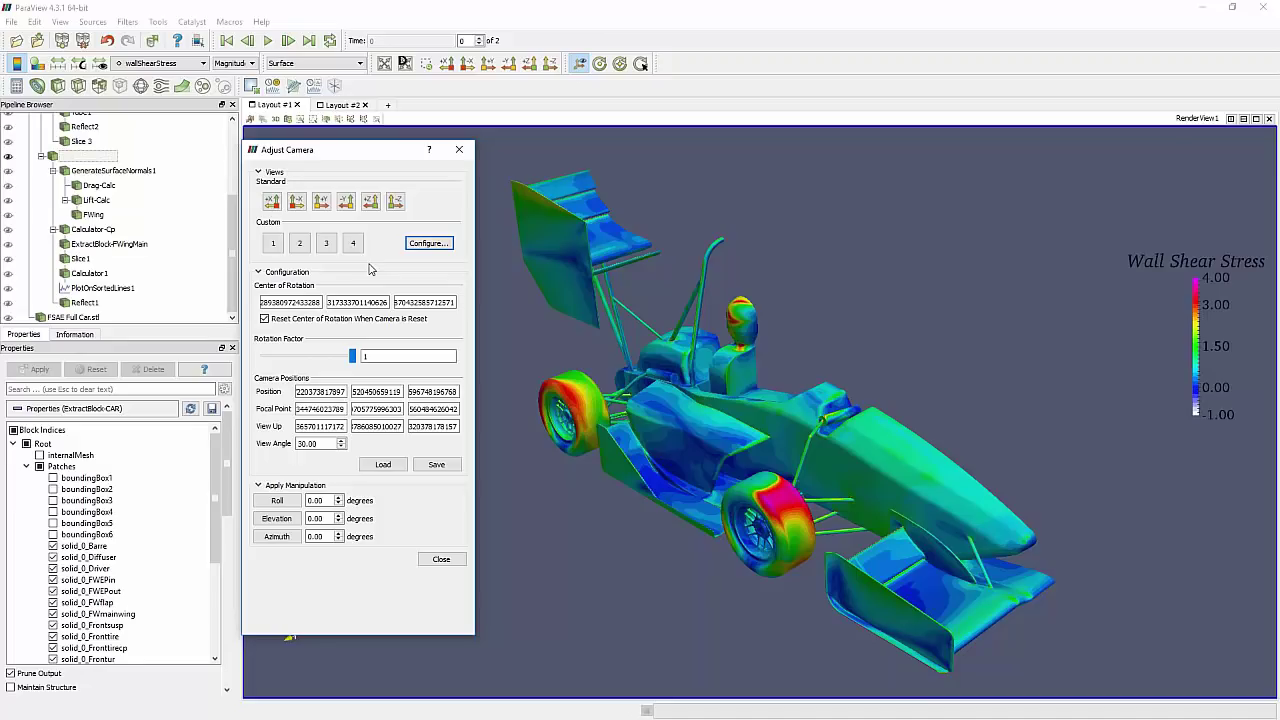
# Save the current camera configuration in the Final Sim folder as View1
pyautogui.click(437, 467)
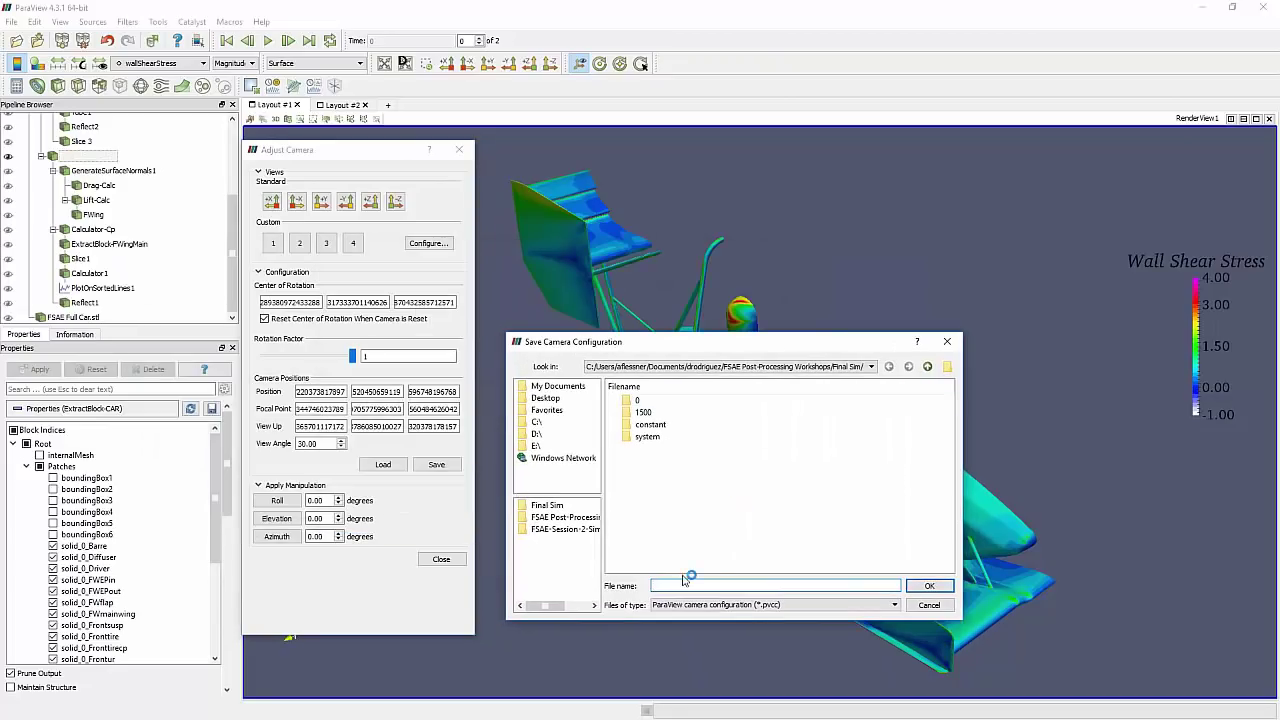
pyautogui.write('View 1')
pyautogui.click(919, 587)
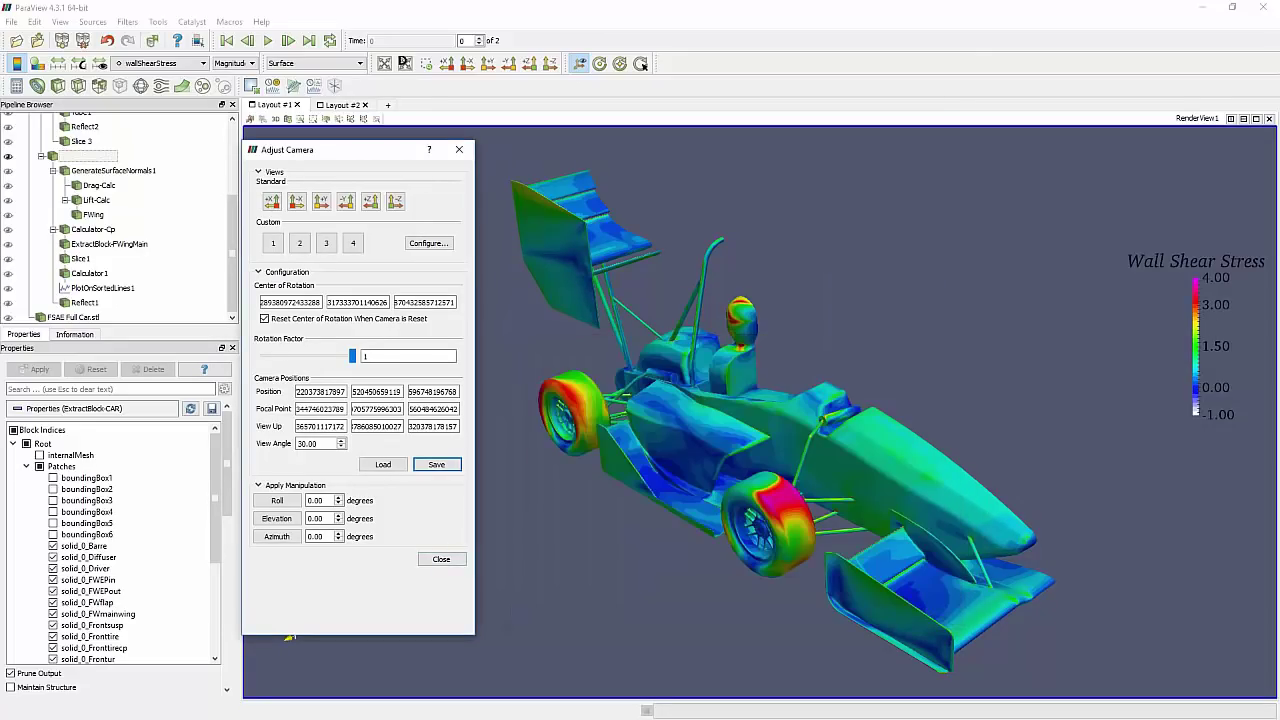
# Rotate the car to its underside, restore the camera by loading View1.pvcc, and close the camera settings
pyautogui.moveTo(1004, 486); pyautogui.dragTo(653, 487)
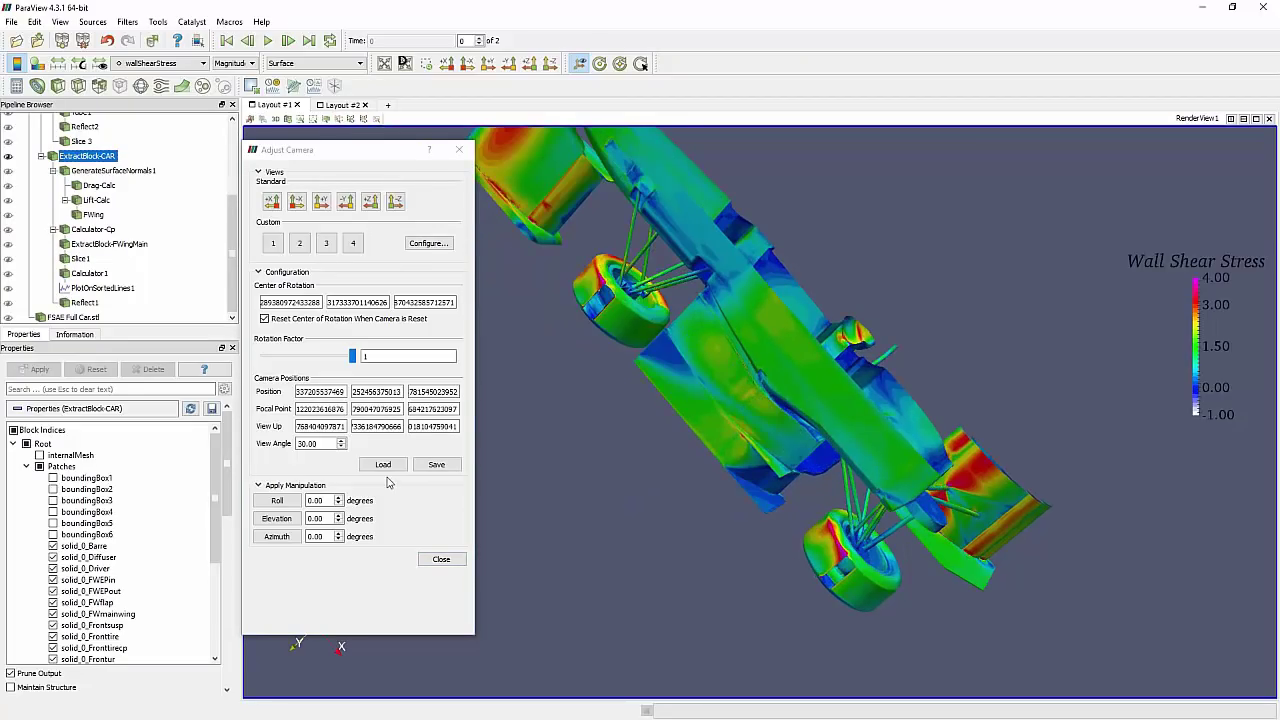
pyautogui.click(383, 464)
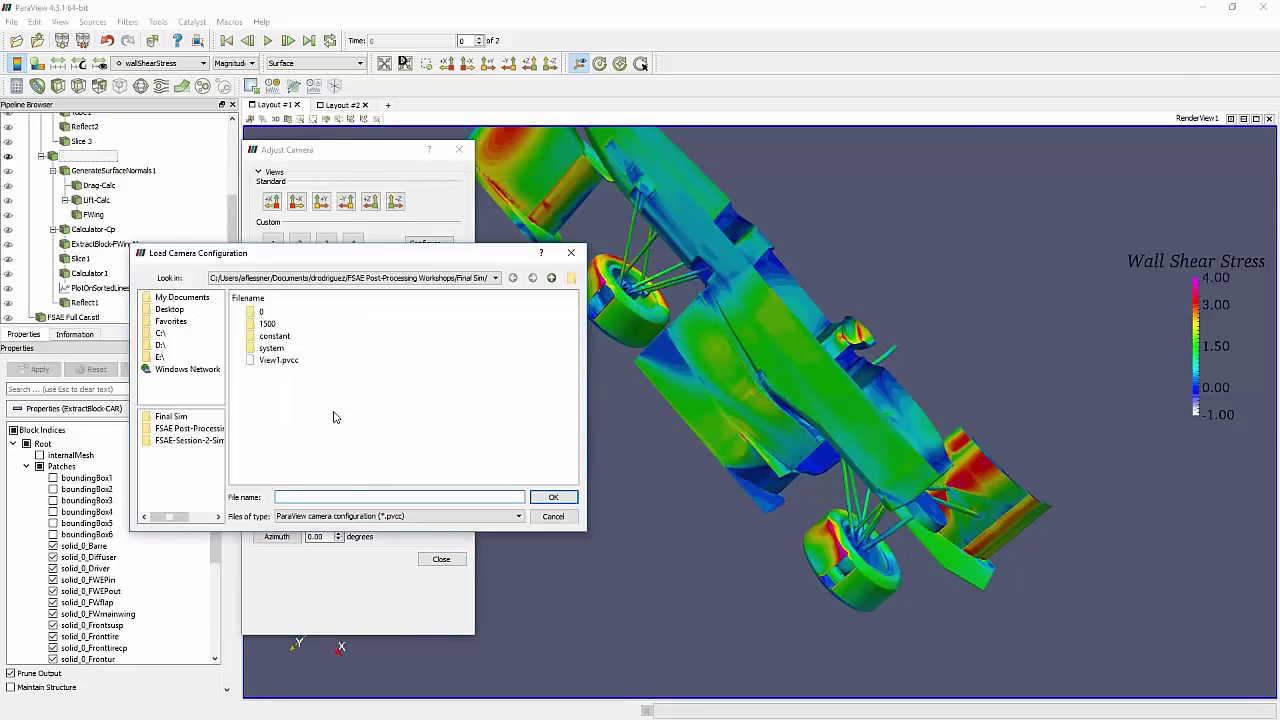
pyautogui.doubleClick(280, 360)
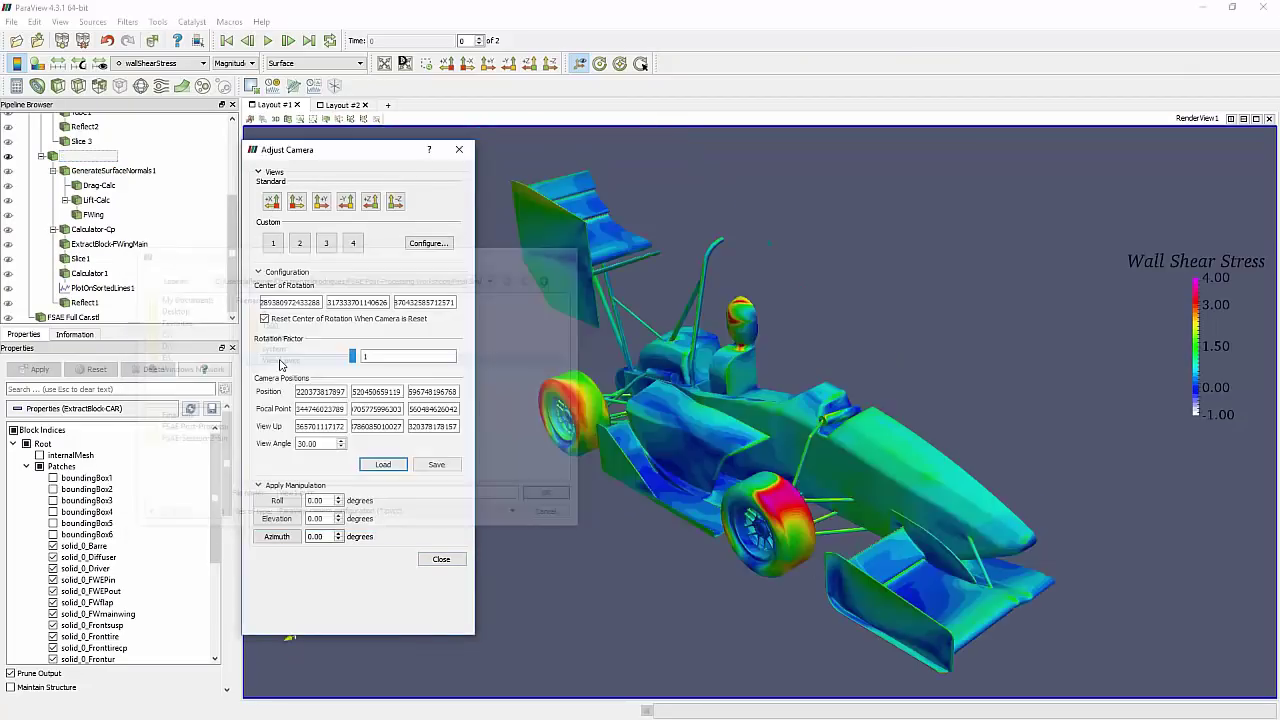
pyautogui.click(441, 559)
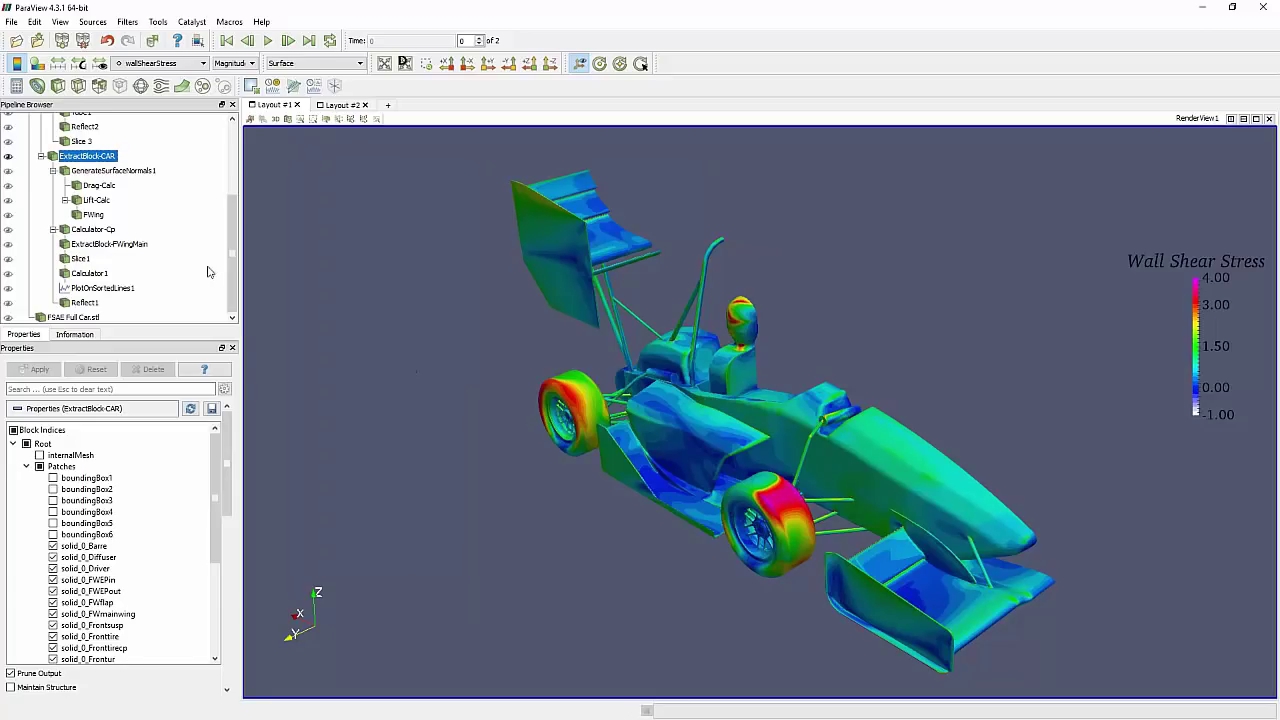
pyautogui.moveTo(231, 280)
pyautogui.mouseDown()
pyautogui.moveTo(231, 249)
pyautogui.moveTo(231, 285)
pyautogui.mouseUp()
pyautogui.moveTo(867, 495); pyautogui.dragTo(629, 418)
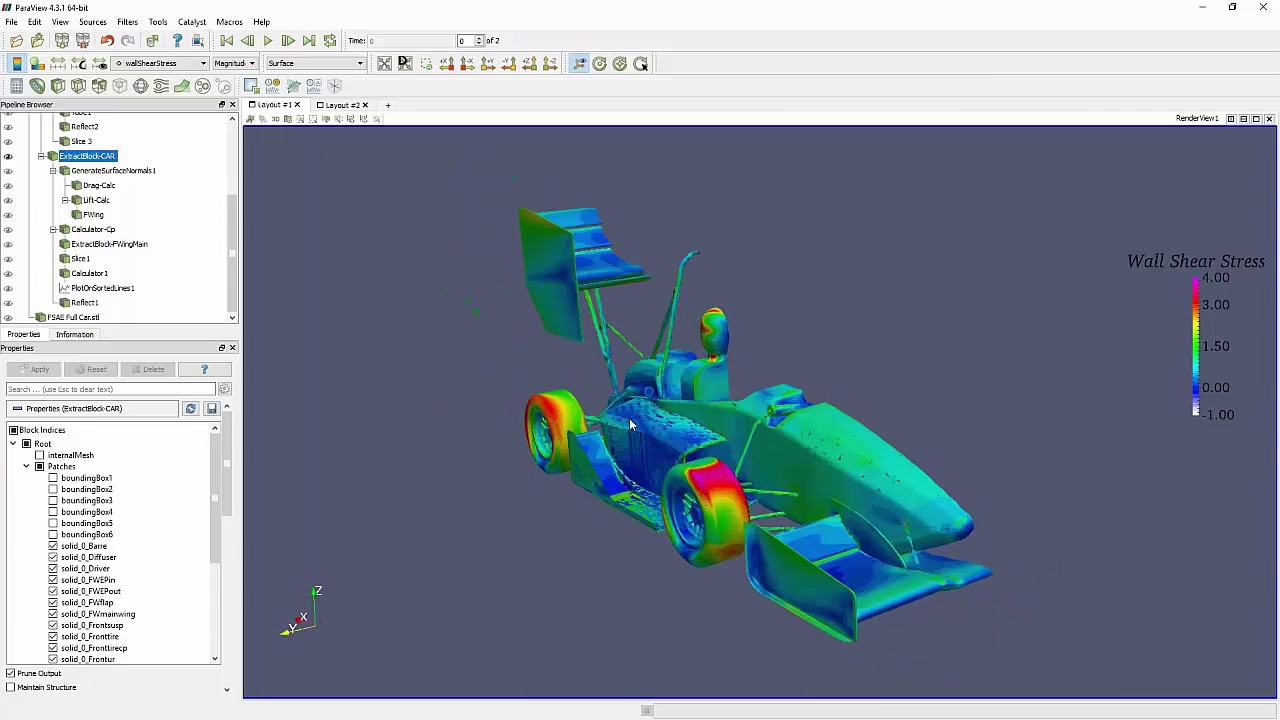
pyautogui.moveTo(230, 272); pyautogui.dragTo(230, 186)
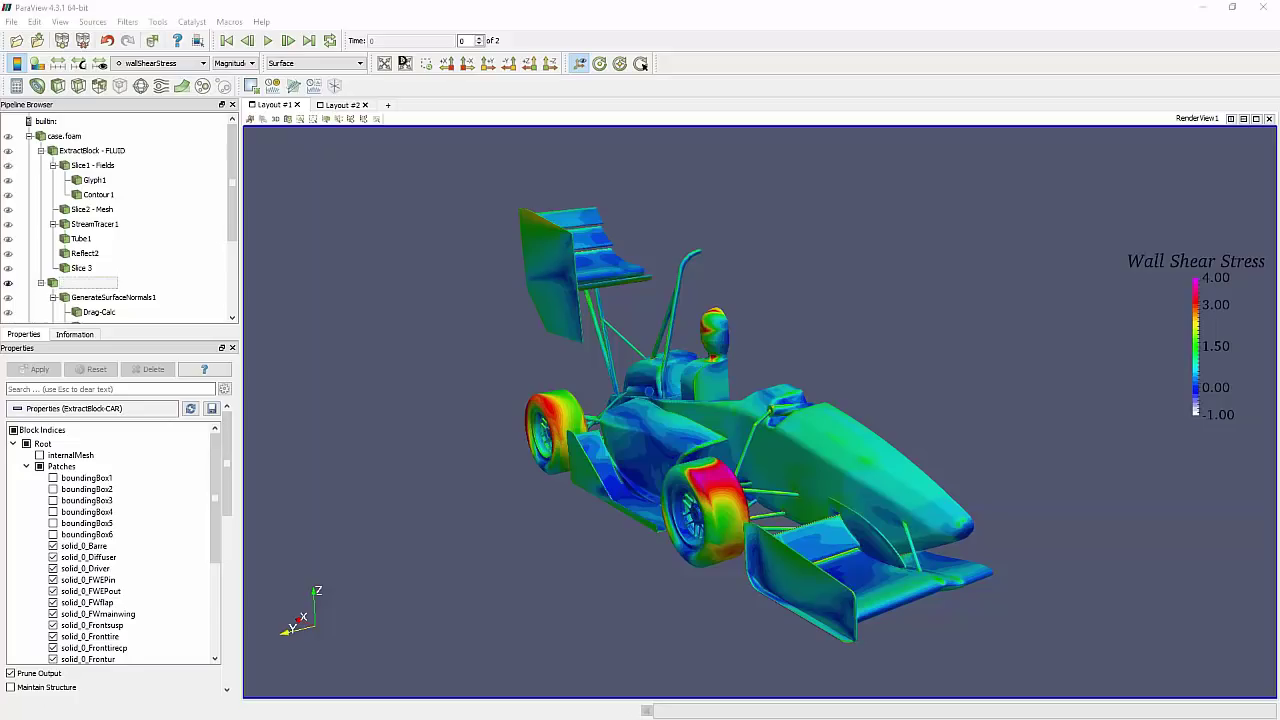
pyautogui.moveTo(738, 386); pyautogui.dragTo(701, 348)
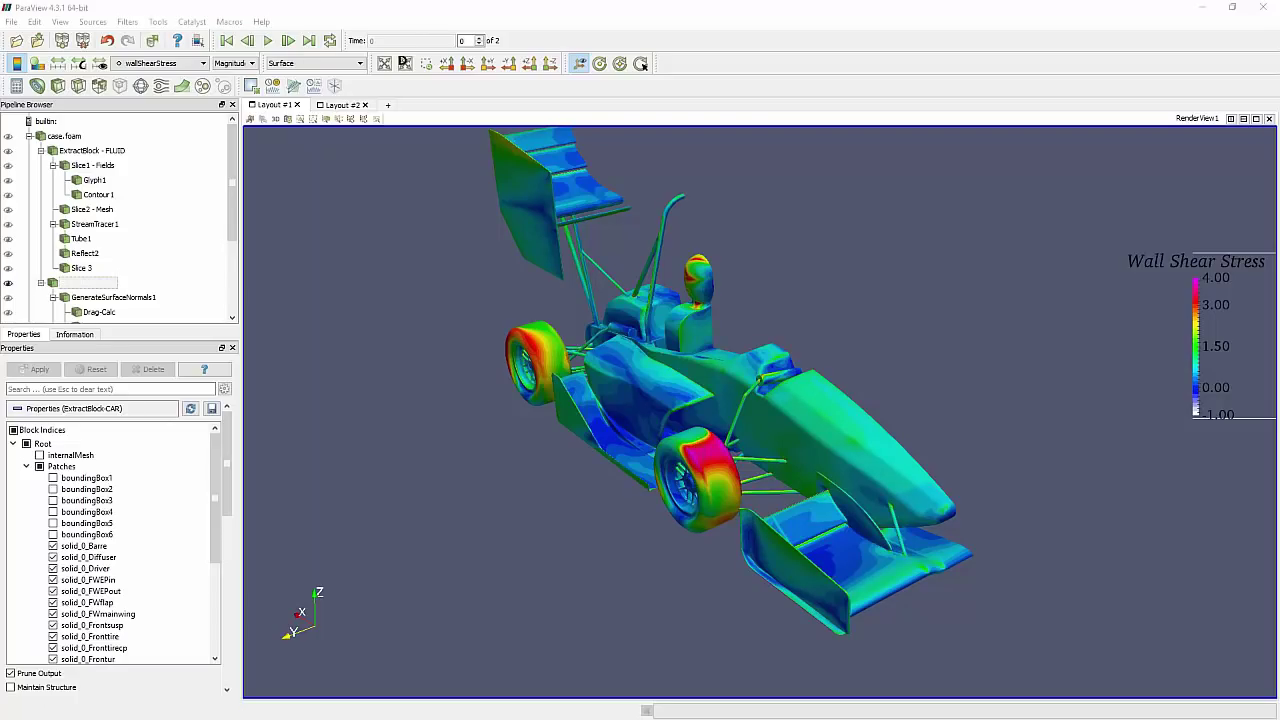
pyautogui.moveTo(734, 398); pyautogui.dragTo(742, 409)
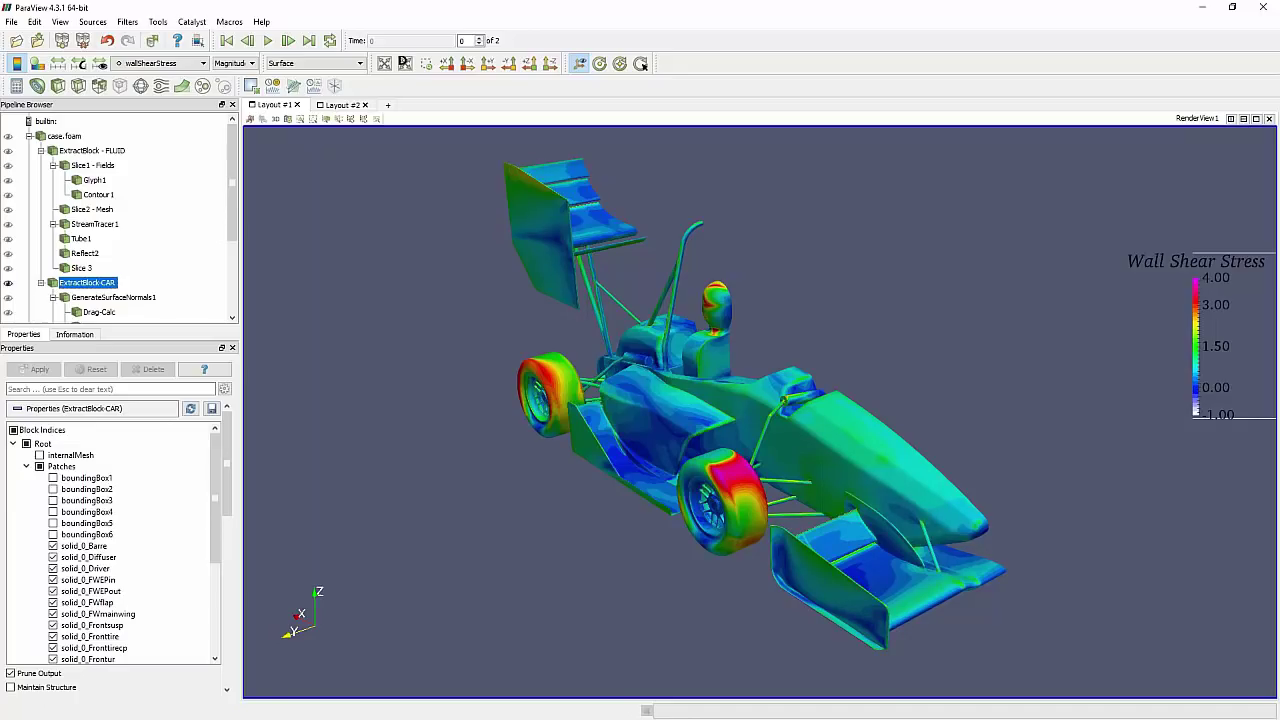
pyautogui.moveTo(772, 418); pyautogui.dragTo(730, 421)
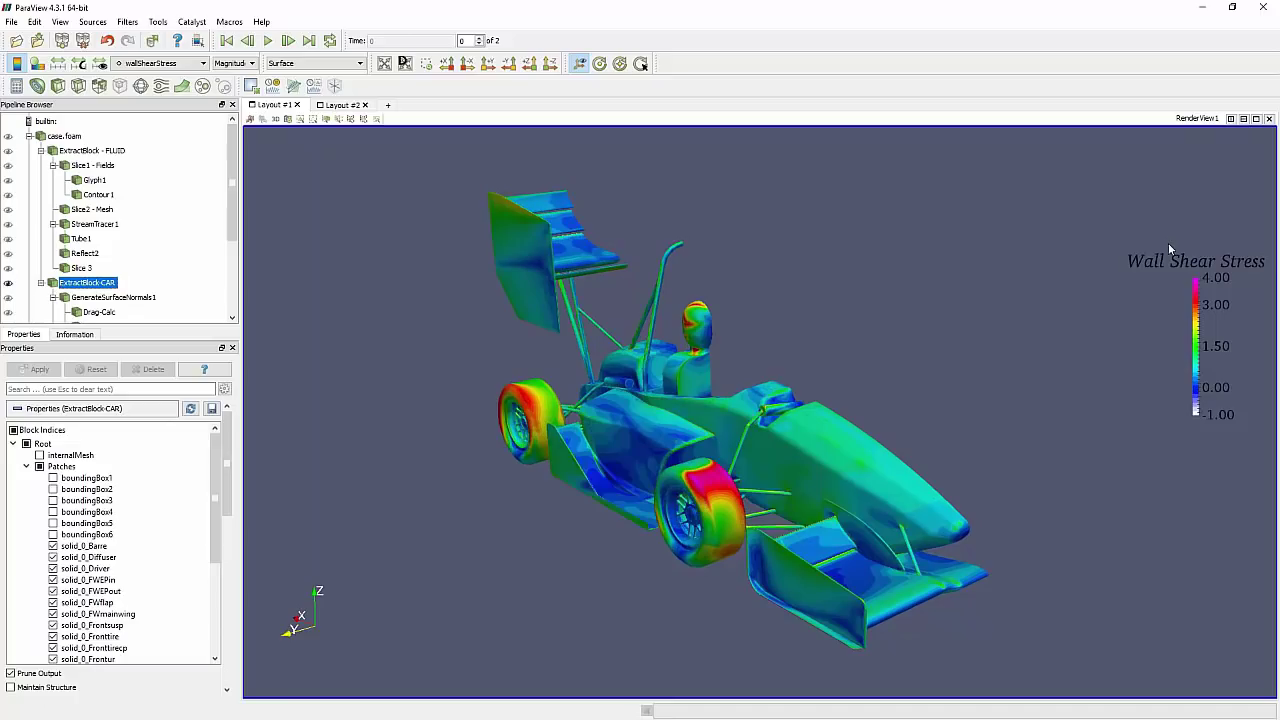
pyautogui.moveTo(614, 415); pyautogui.dragTo(636, 393, button='middle')
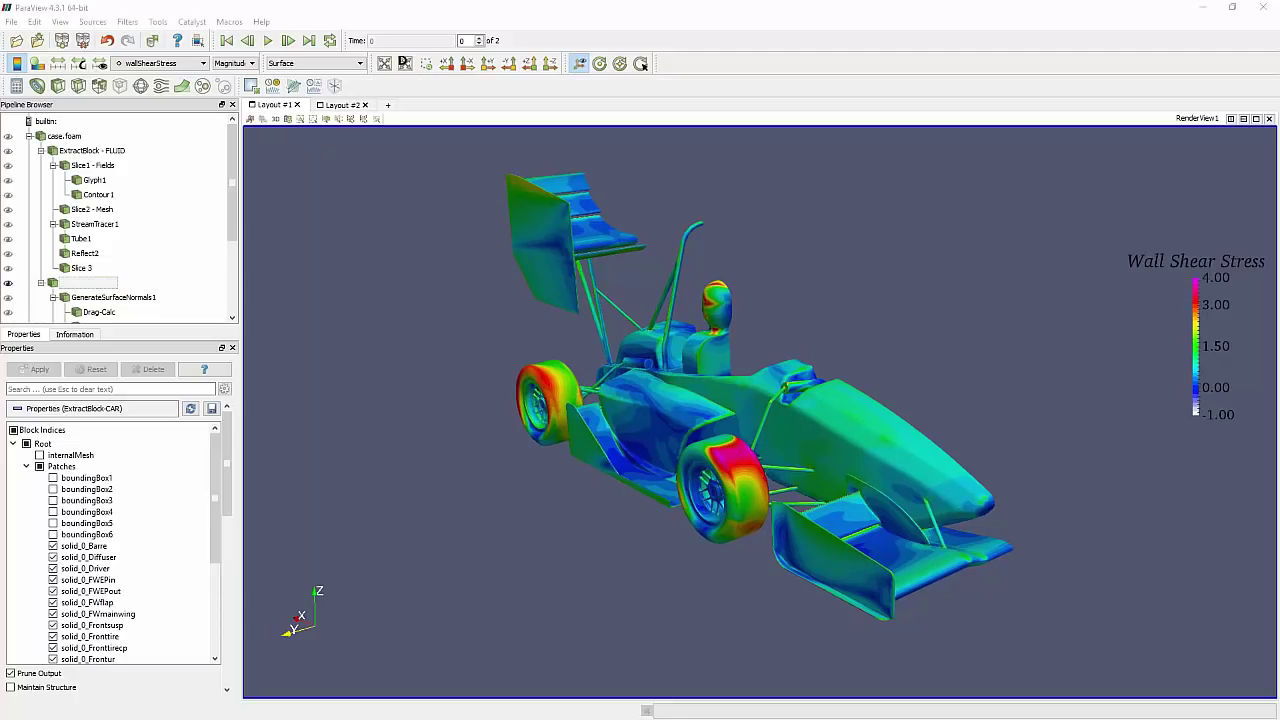
pyautogui.moveTo(1022, 433); pyautogui.dragTo(852, 432)
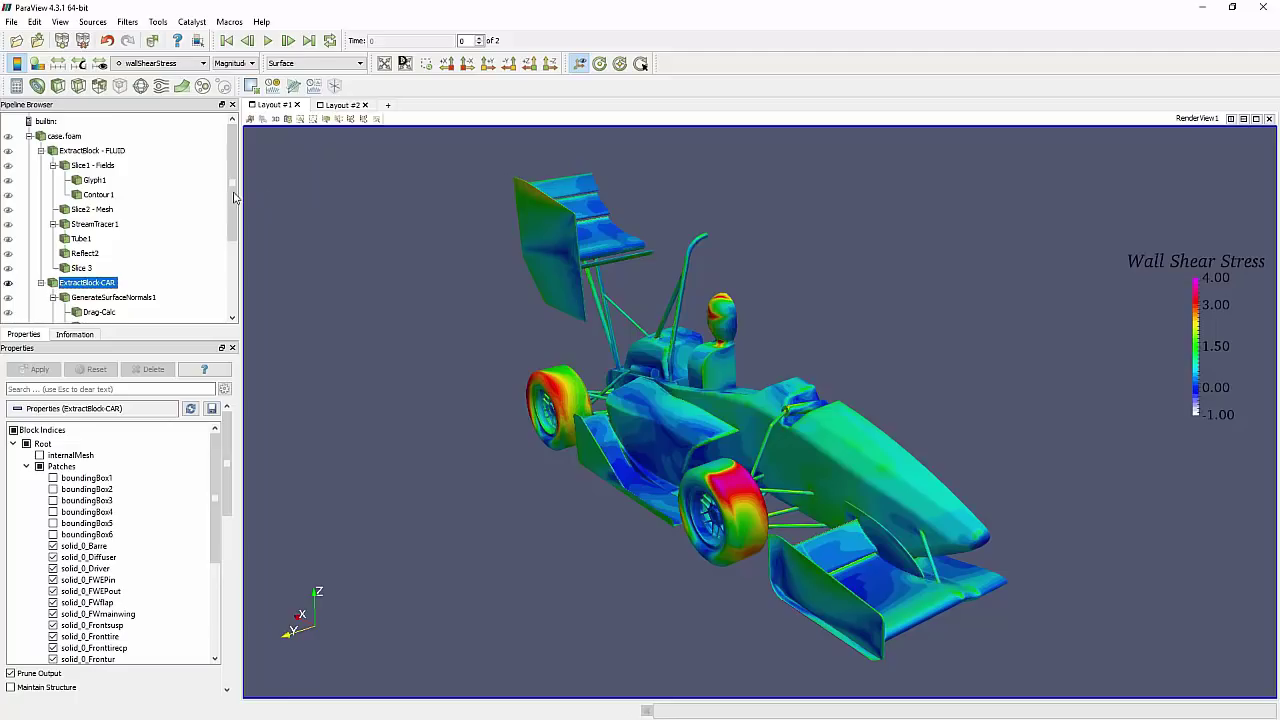
# Make the ExtractBlock-CAR surface semi-transparent by setting its opacity to 0.5
pyautogui.moveTo(234, 202); pyautogui.dragTo(229, 258)
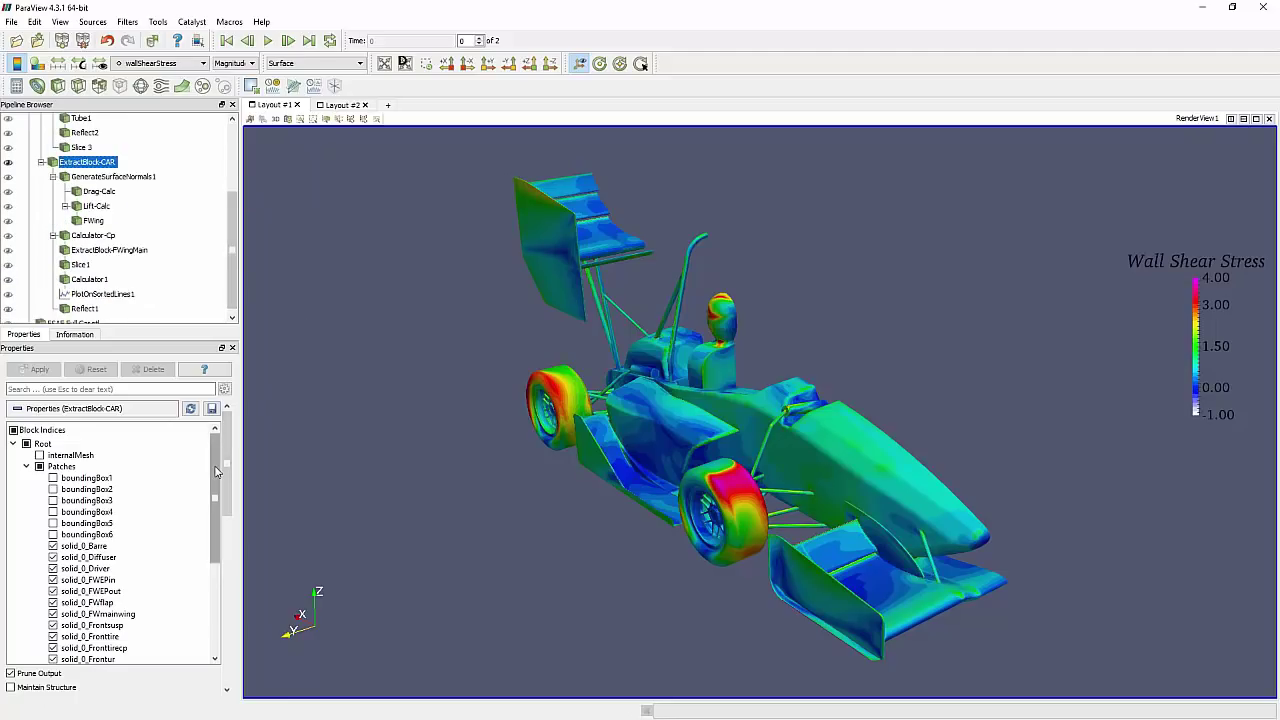
pyautogui.moveTo(216, 489)
pyautogui.mouseDown()
pyautogui.moveTo(215, 546)
pyautogui.moveTo(215, 480)
pyautogui.mouseUp()
pyautogui.scroll(1, 194, 230)
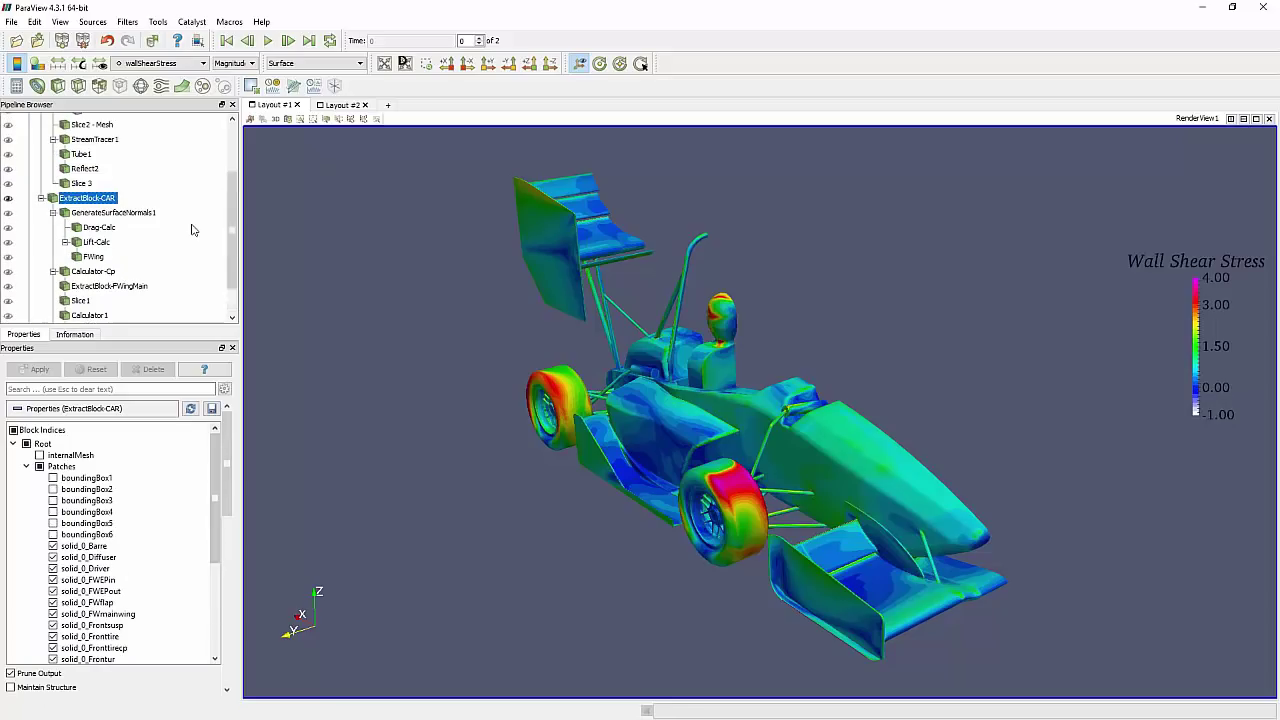
pyautogui.scroll(-1, 173, 266)
pyautogui.scroll(3, 171, 266)
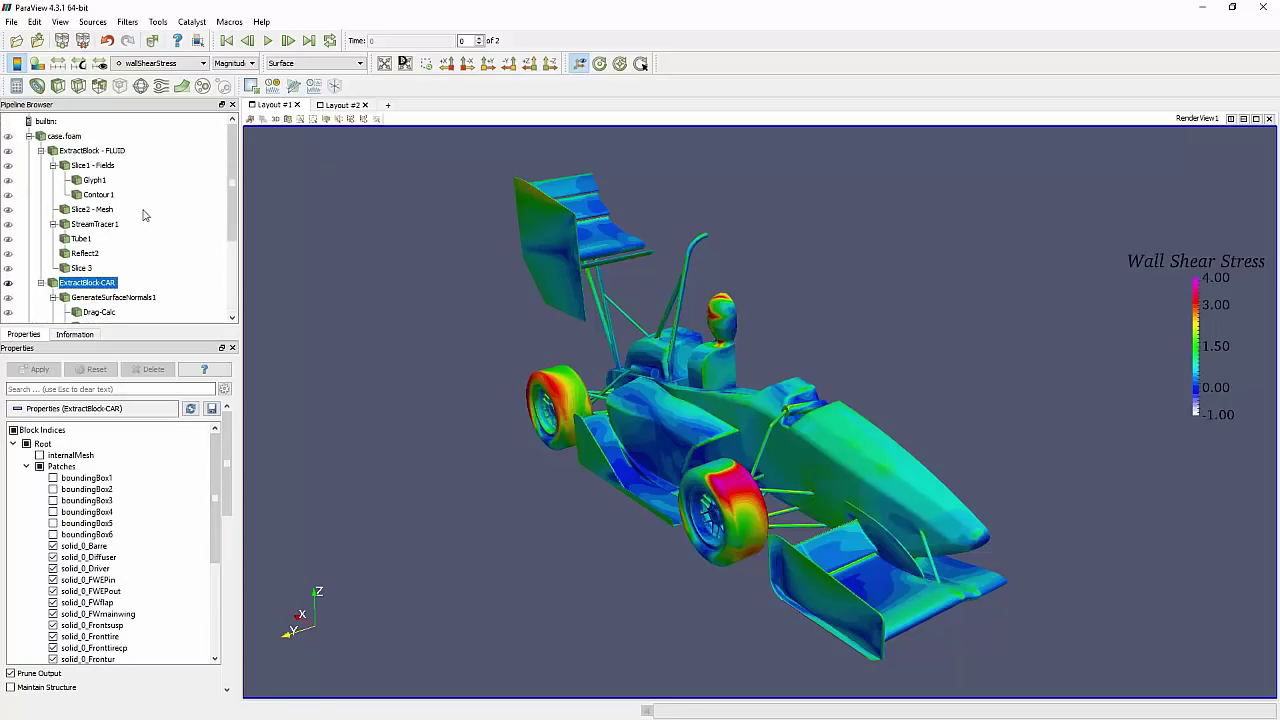
pyautogui.moveTo(228, 425); pyautogui.dragTo(225, 516)
pyautogui.scroll(5, 226, 519)
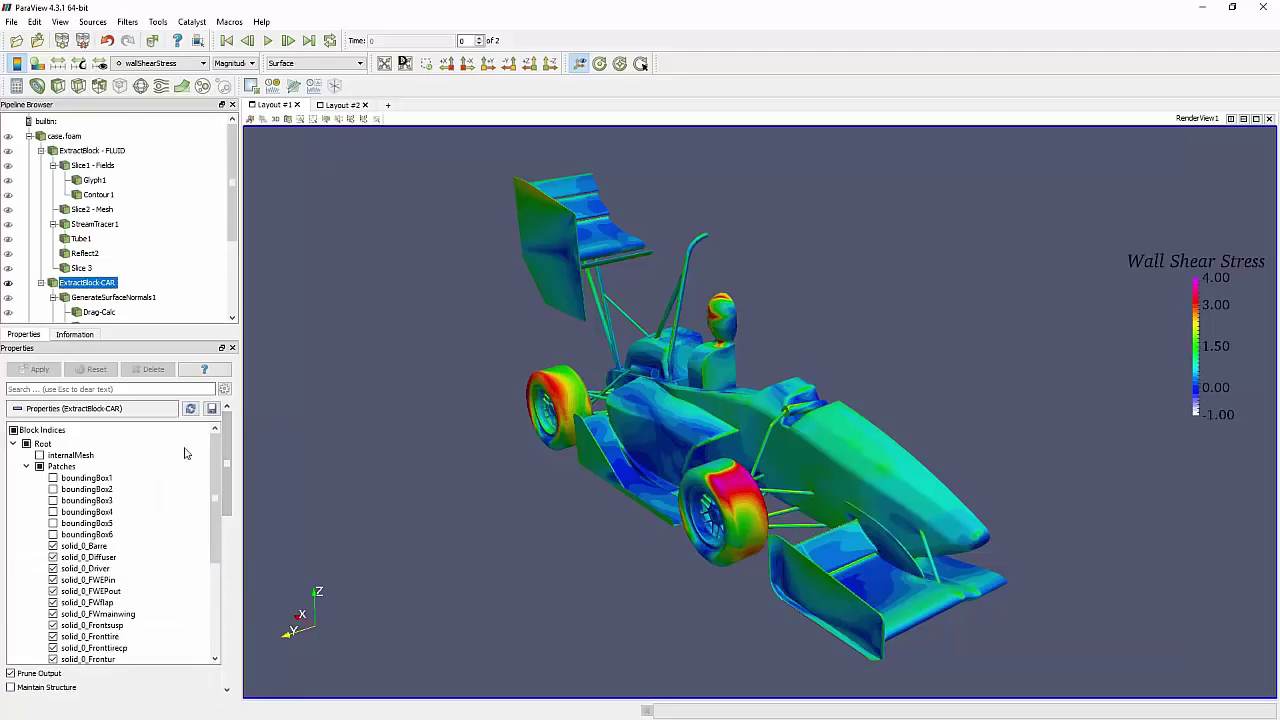
pyautogui.scroll(-10, 228, 482)
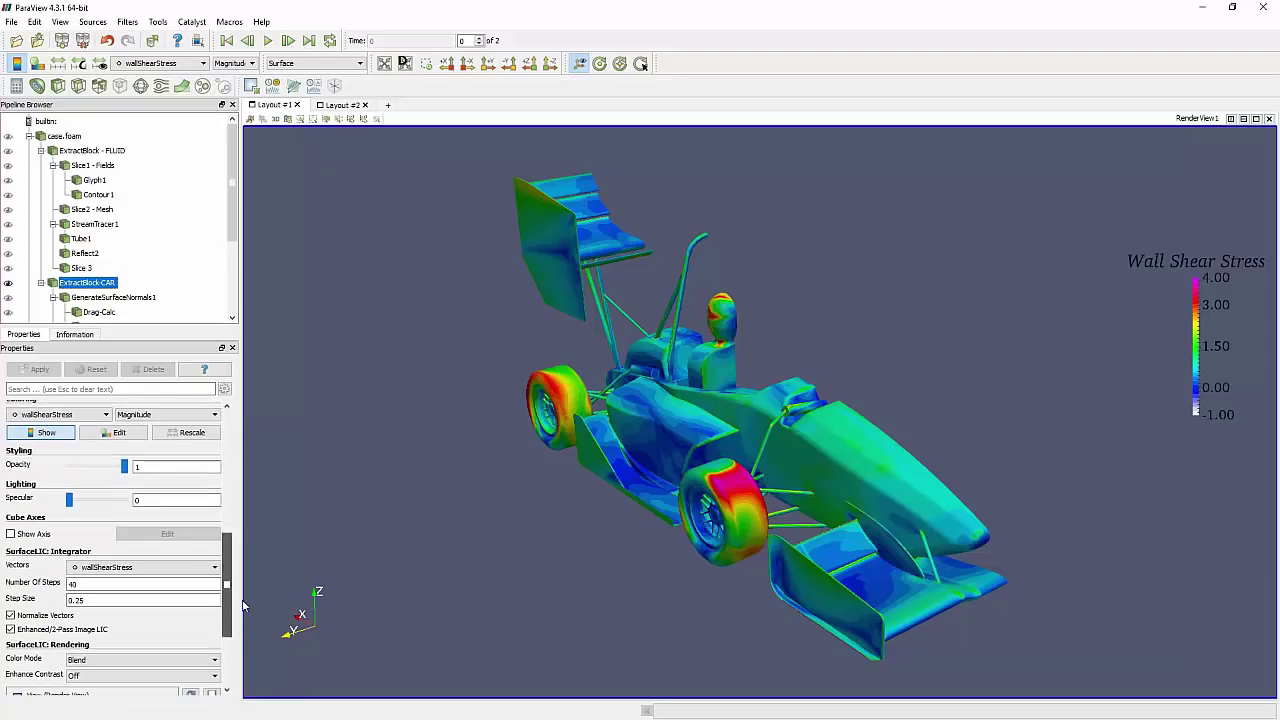
pyautogui.doubleClick(150, 457)
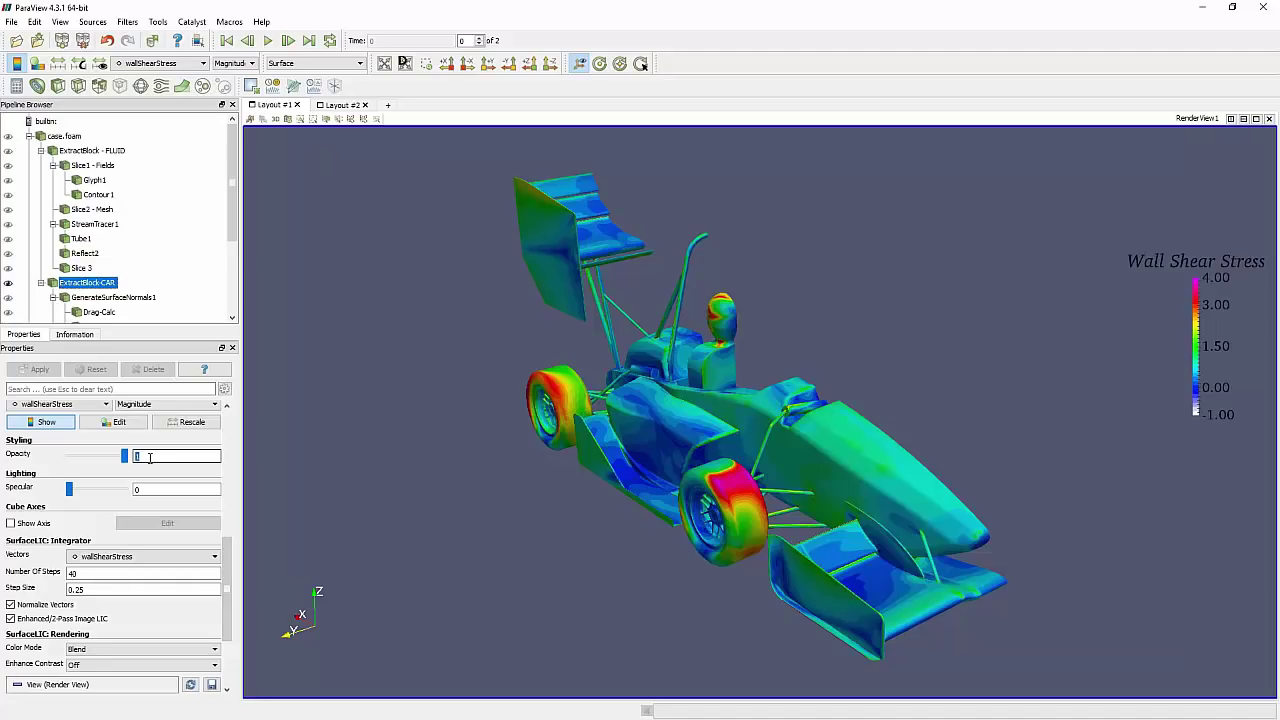
pyautogui.write('0.5')
pyautogui.press('Return')
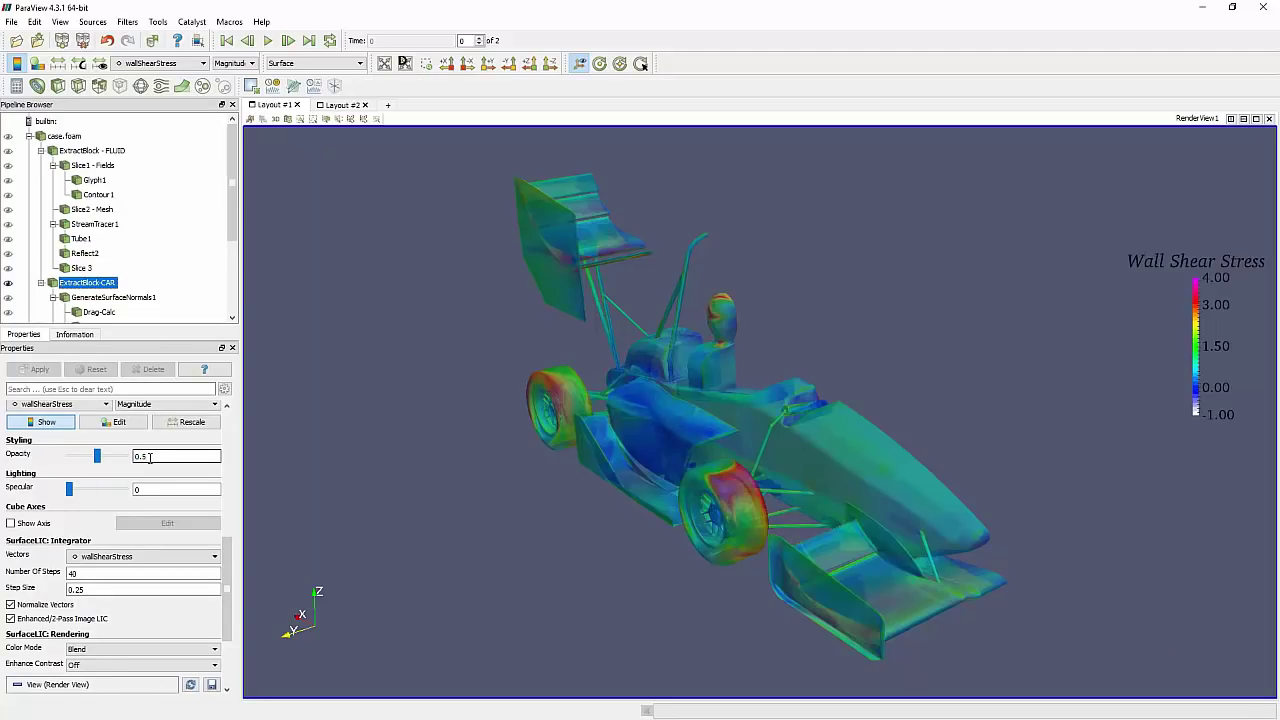
# View the semi-transparent car from other angles and set the ExtractBlock-CAR opacity back to 1
pyautogui.moveTo(671, 443); pyautogui.dragTo(550, 251)
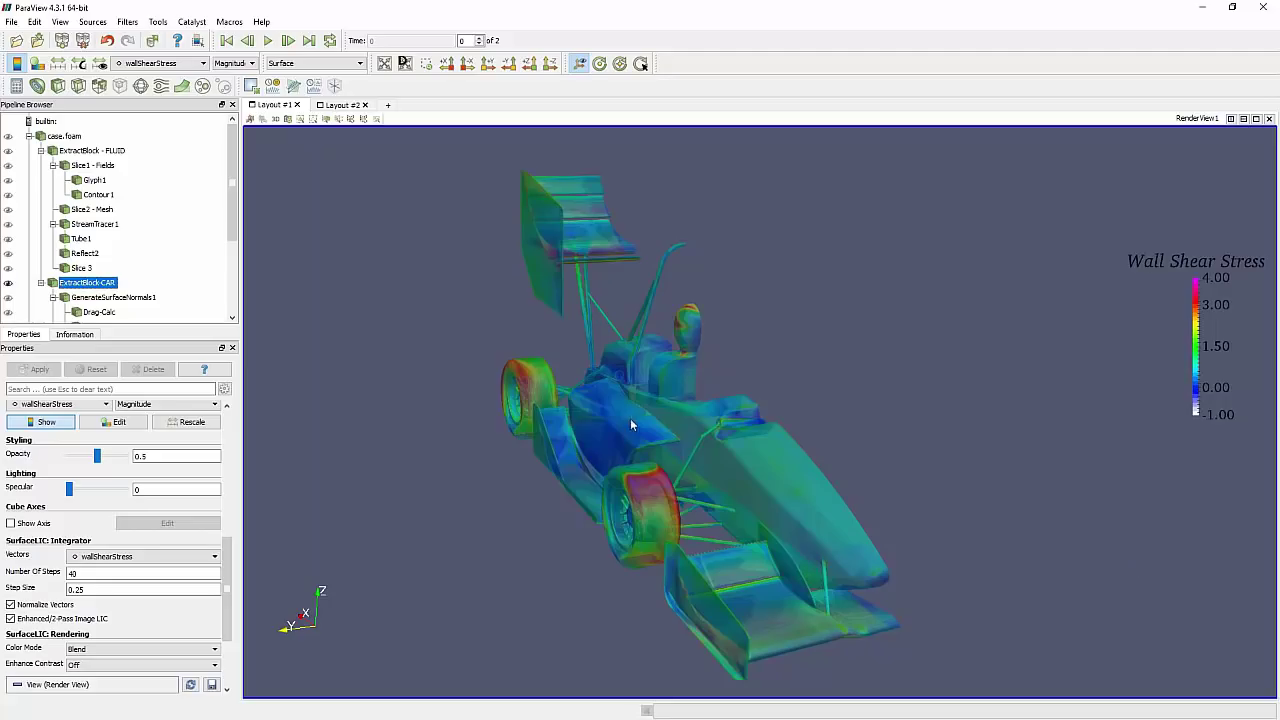
pyautogui.moveTo(590, 440); pyautogui.dragTo(554, 410)
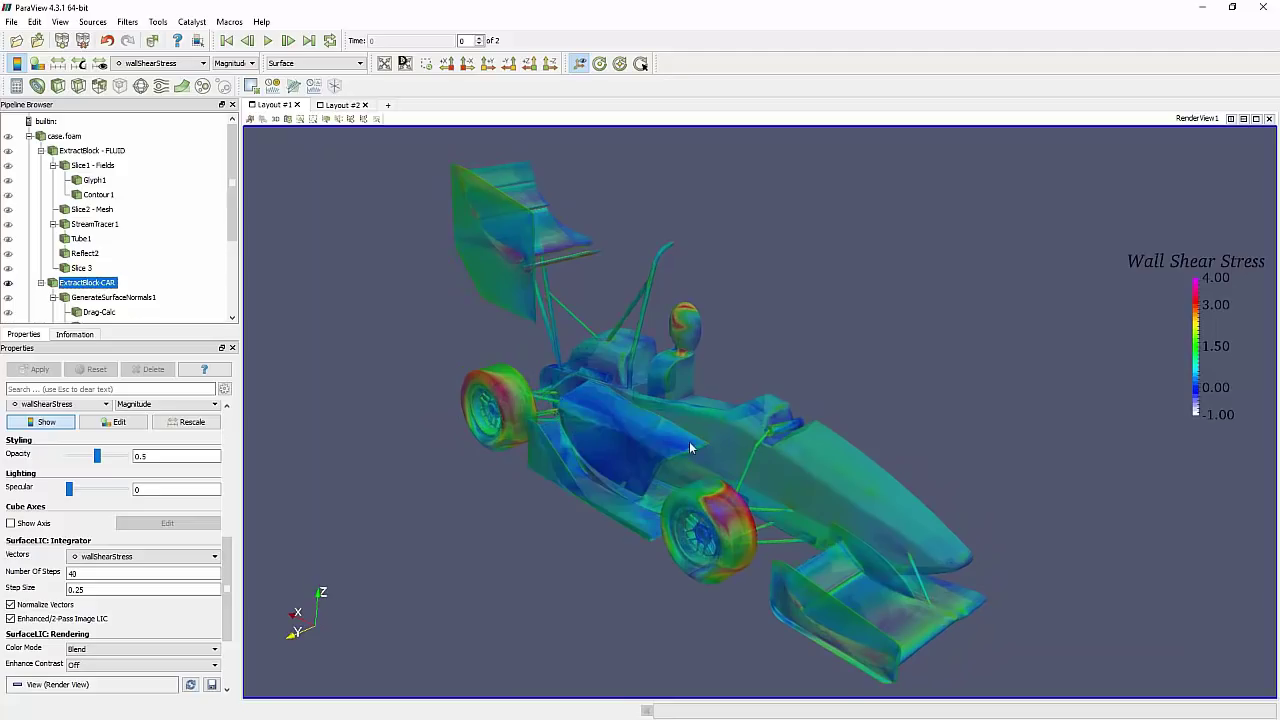
pyautogui.moveTo(689, 443); pyautogui.dragTo(678, 423, button='middle')
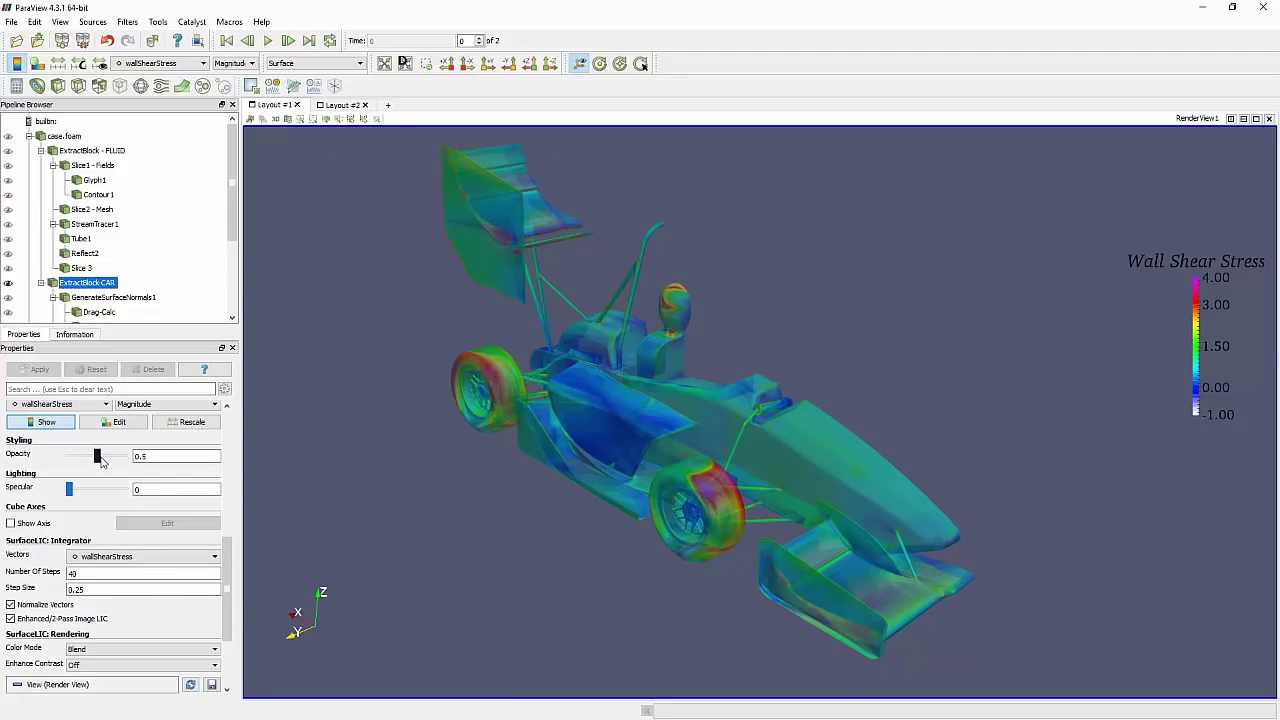
pyautogui.moveTo(100, 460); pyautogui.dragTo(101, 460)
pyautogui.doubleClick(144, 456)
pyautogui.write('1')
pyautogui.press('Return')
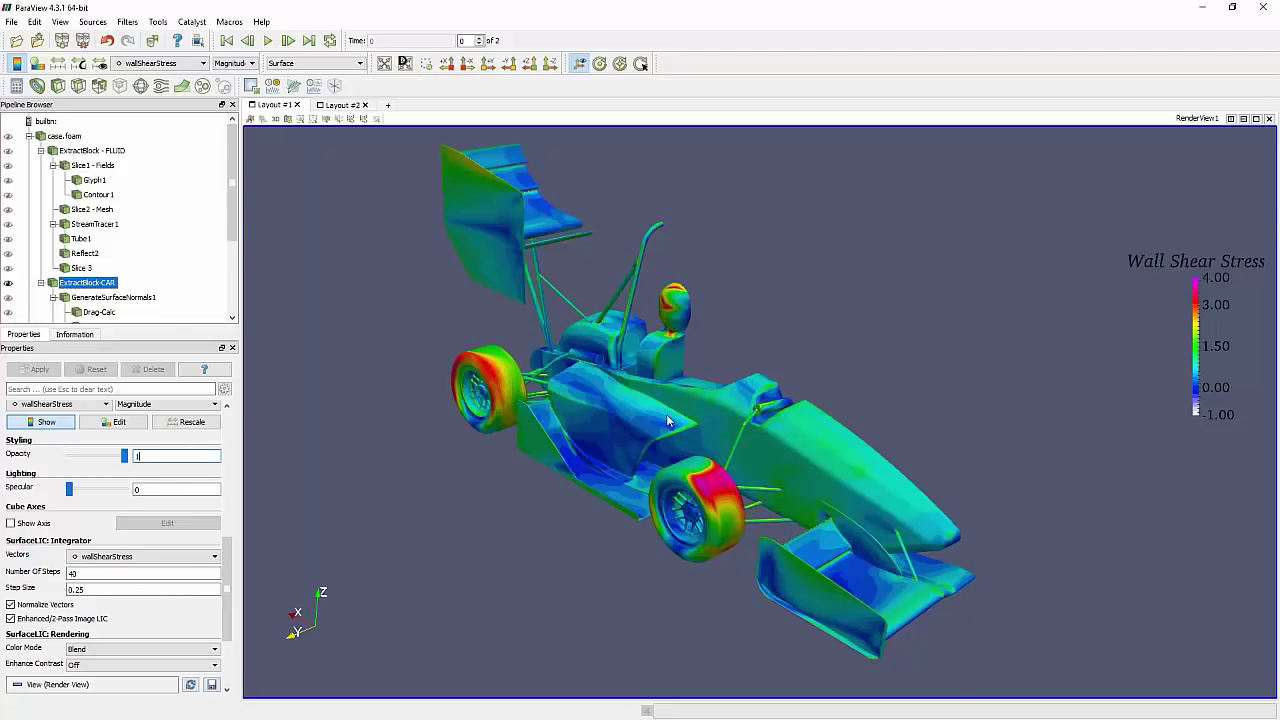
# Hide the ExtractBlock-CAR and Calculator-Cp surfaces so that only ExtractBlock-FWingMain is displayed, and enlarge the wing
pyautogui.moveTo(636, 397); pyautogui.dragTo(692, 380, button='middle')
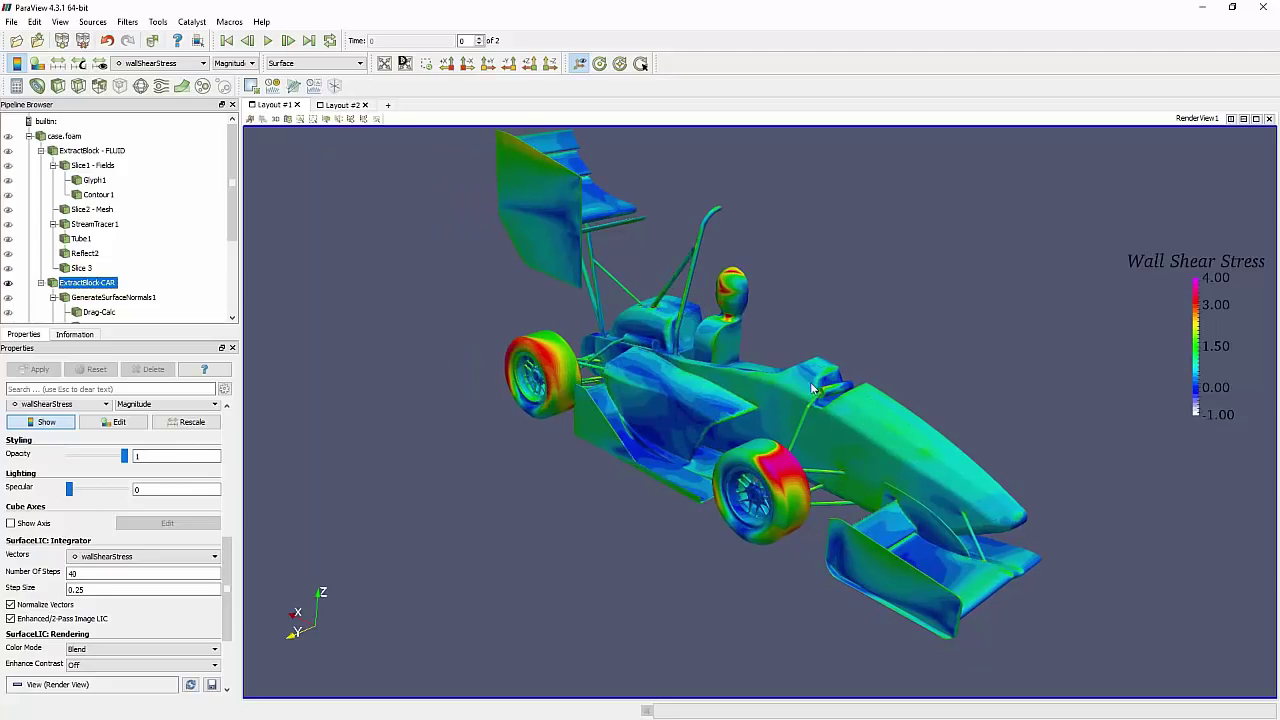
pyautogui.moveTo(810, 382); pyautogui.dragTo(752, 432)
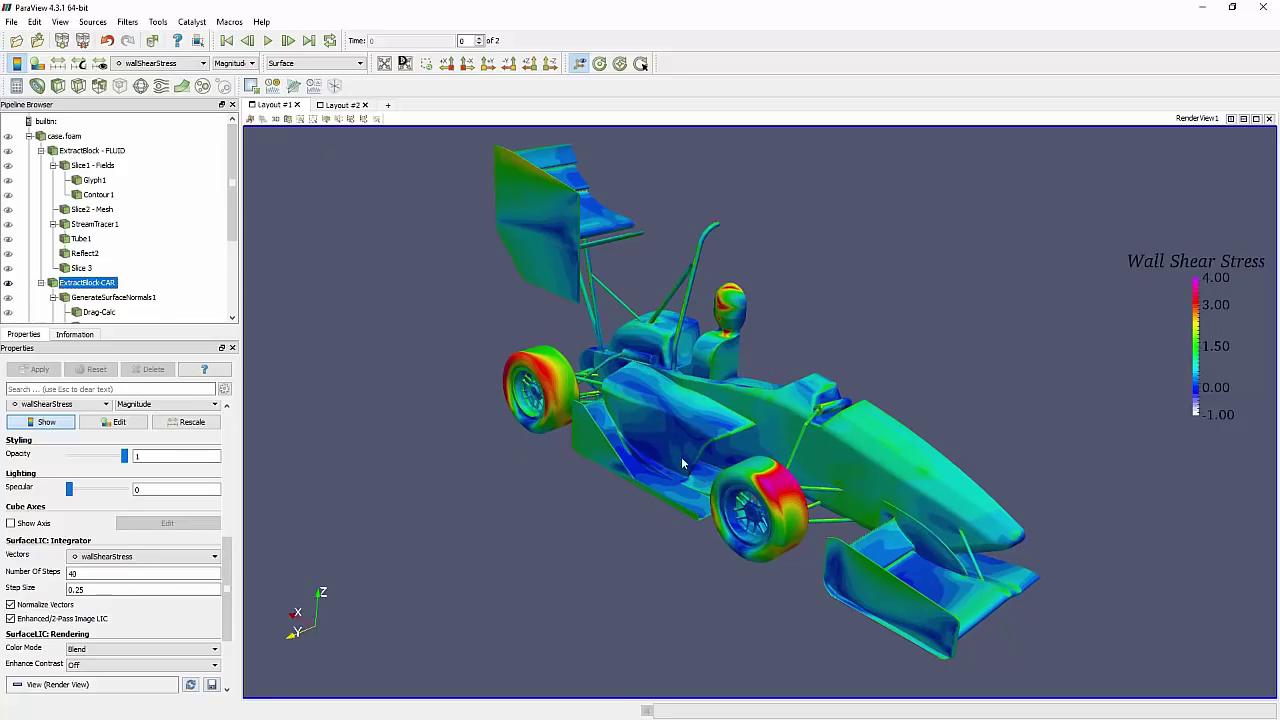
pyautogui.moveTo(681, 456); pyautogui.dragTo(449, 390)
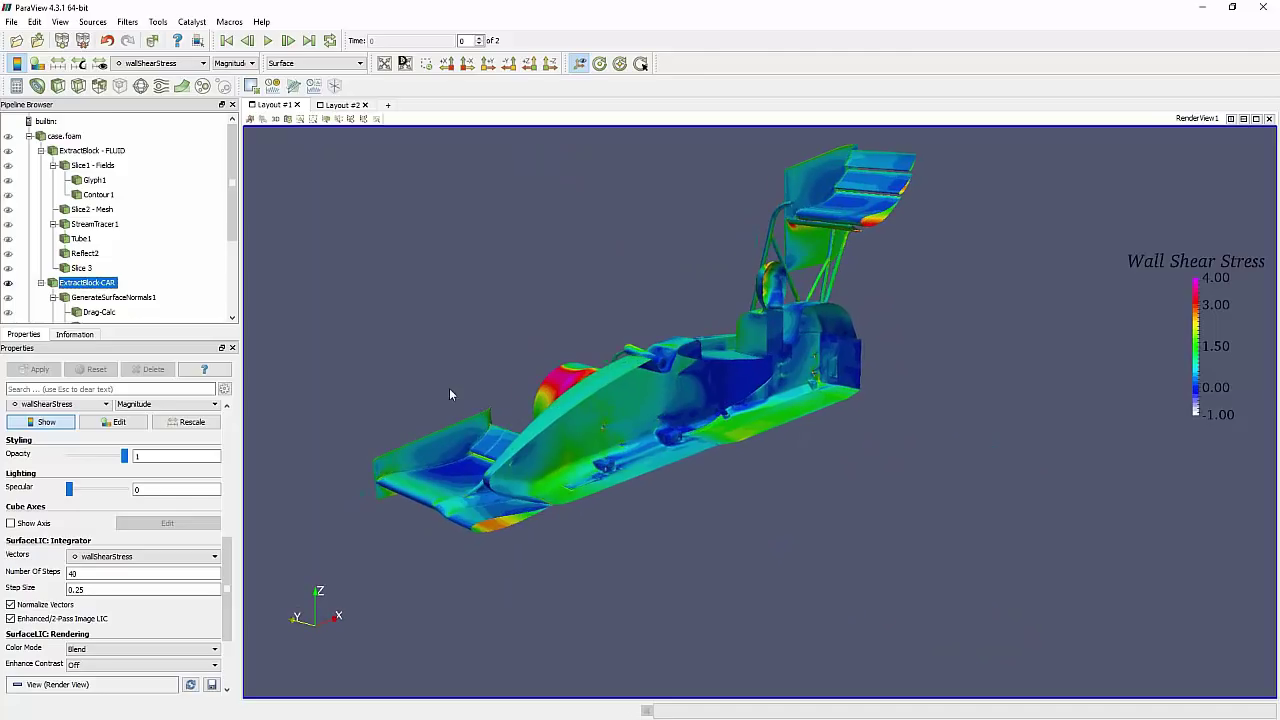
pyautogui.scroll(-3, 100, 280)
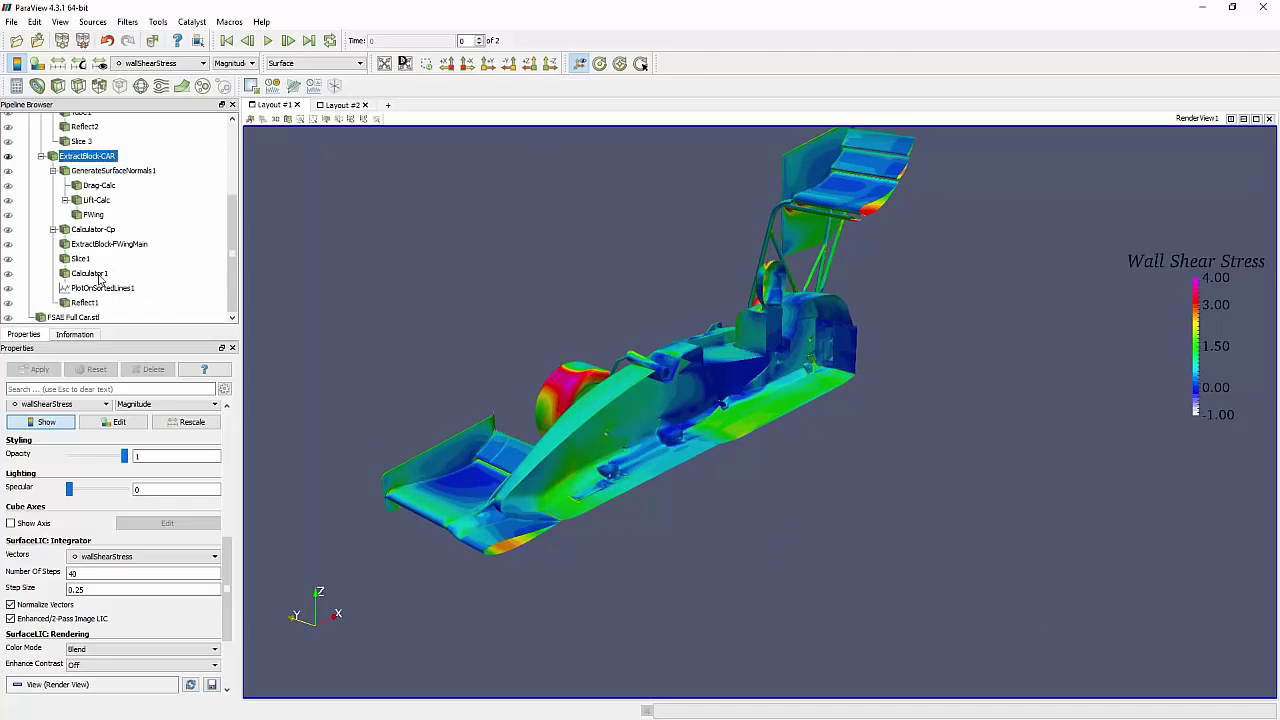
pyautogui.click(8, 229)
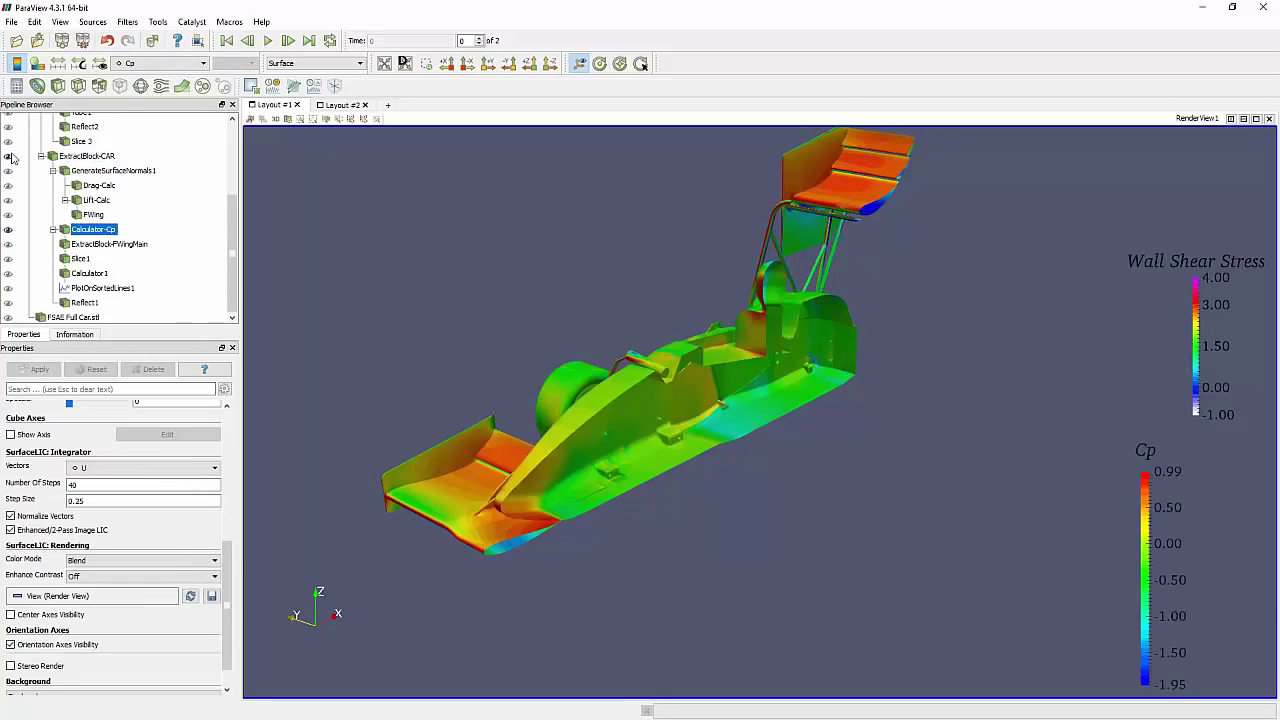
pyautogui.click(8, 156)
pyautogui.click(8, 244)
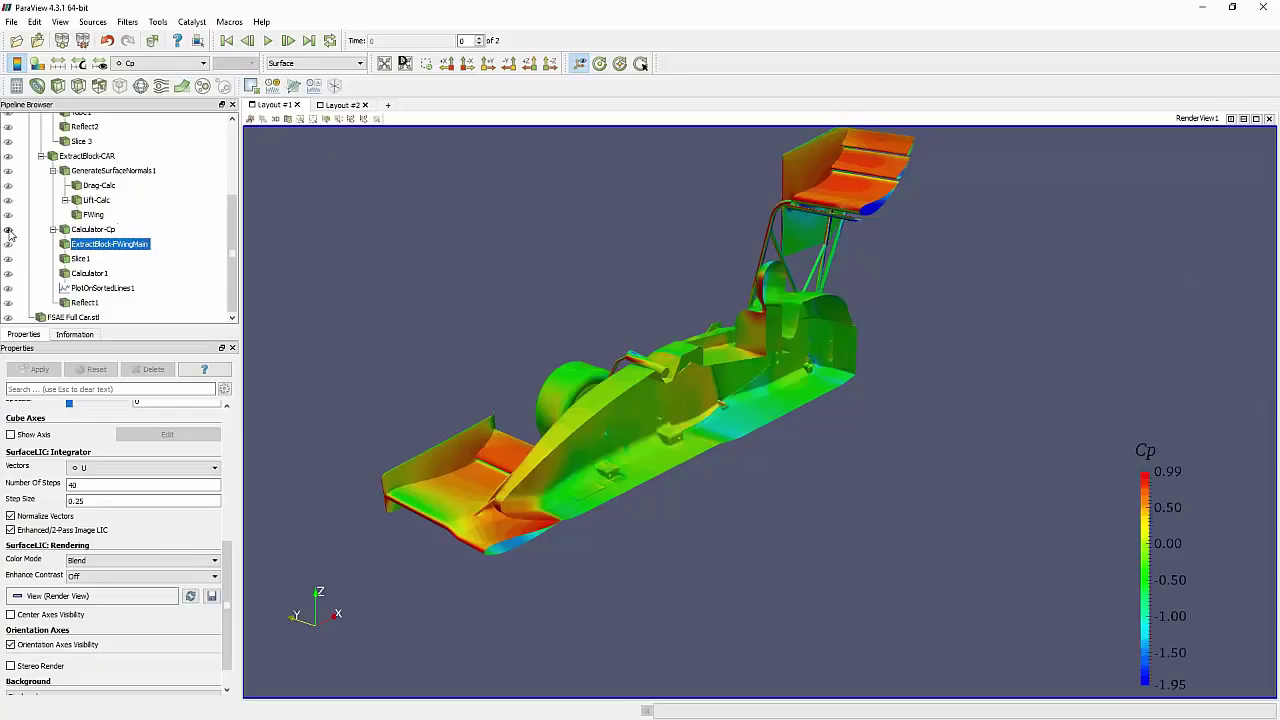
pyautogui.click(8, 229)
pyautogui.moveTo(390, 421); pyautogui.dragTo(537, 388, button='middle')
pyautogui.moveTo(573, 455); pyautogui.dragTo(594, 478)
pyautogui.moveTo(539, 449); pyautogui.dragTo(545, 595, button='right')
pyautogui.moveTo(657, 534); pyautogui.dragTo(806, 344, button='middle')
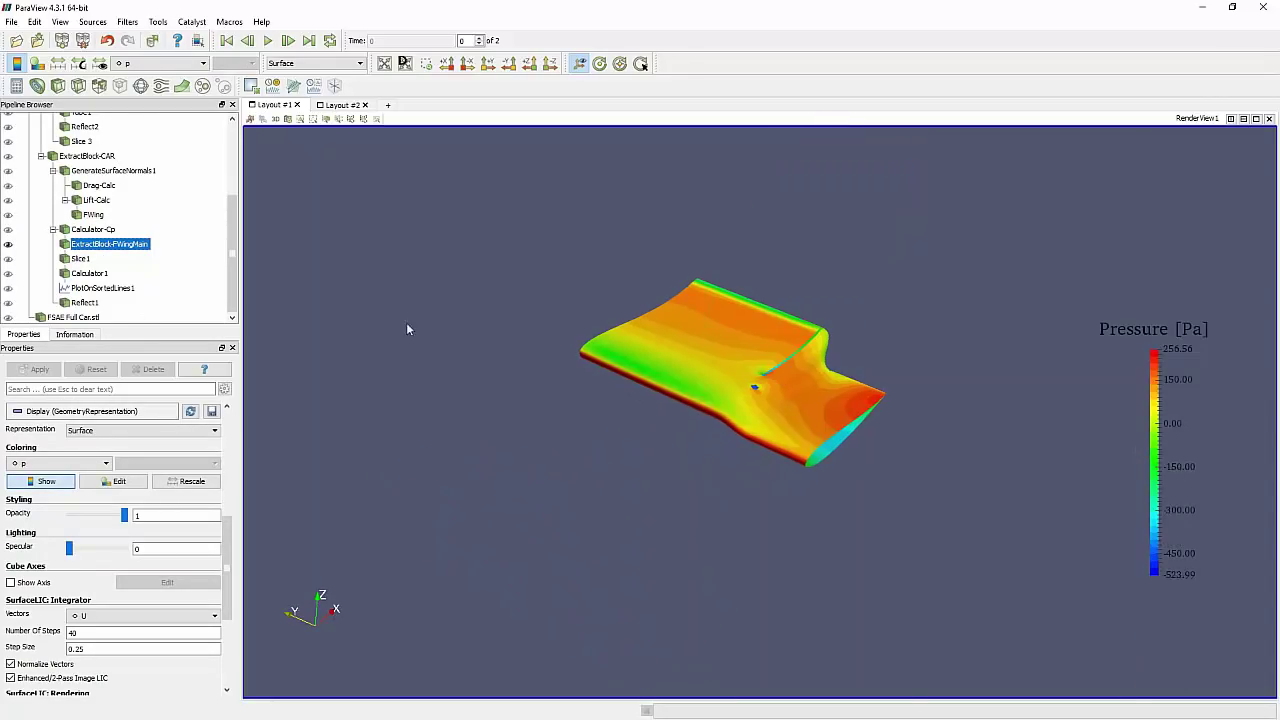
# Colour the front main wing surface by Cp and frame it in a closer view
pyautogui.click(140, 63)
pyautogui.click(131, 85)
pyautogui.moveTo(575, 367); pyautogui.dragTo(649, 389)
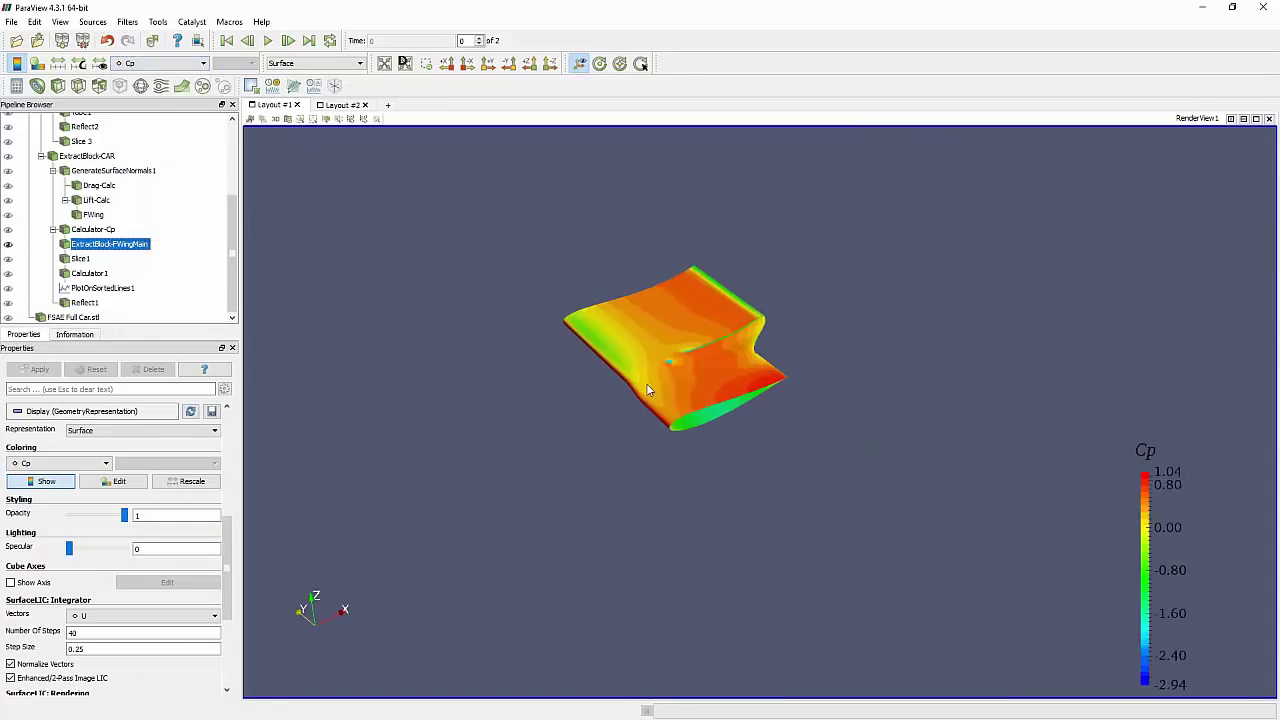
pyautogui.moveTo(649, 389); pyautogui.dragTo(671, 436, button='middle')
pyautogui.moveTo(603, 363); pyautogui.dragTo(608, 458, button='right')
pyautogui.moveTo(618, 454); pyautogui.dragTo(656, 485, button='middle')
pyautogui.moveTo(656, 490); pyautogui.dragTo(759, 470)
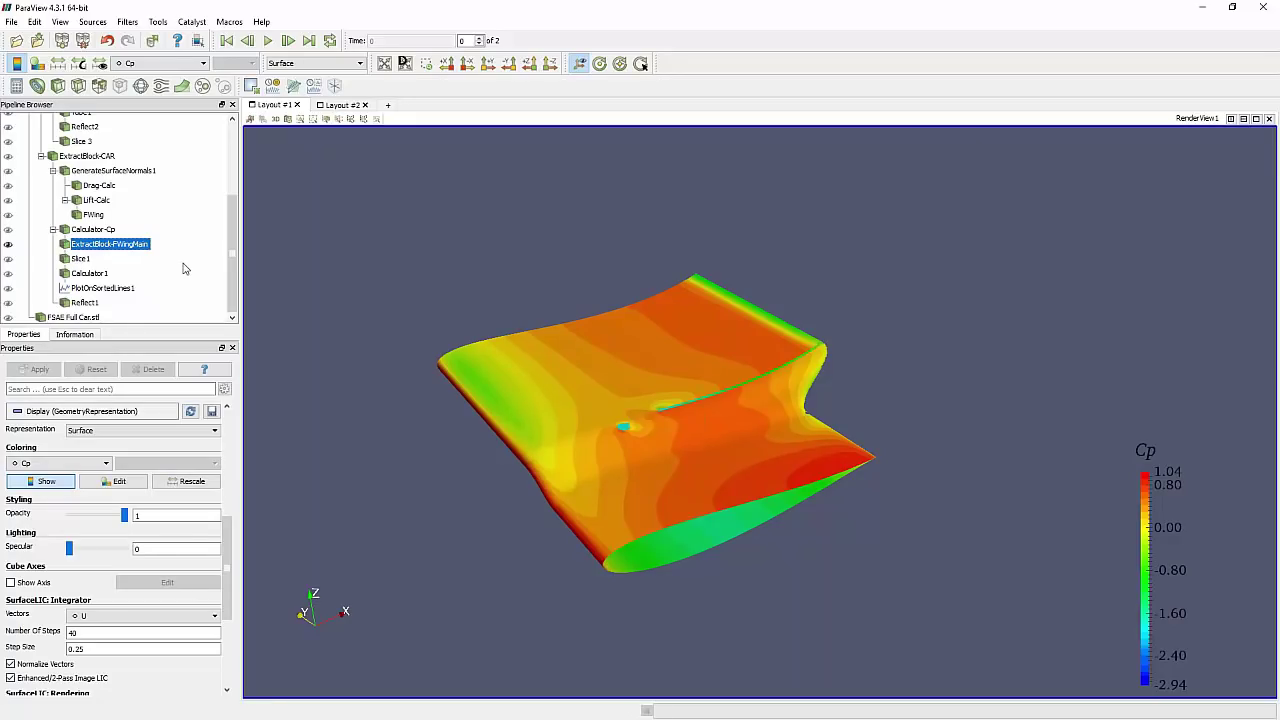
# Apply a Plot Data filter to ExtractBlock-FWingMain, displaying its line chart beside the 3D view
pyautogui.hotkey('ctrl', 'space')
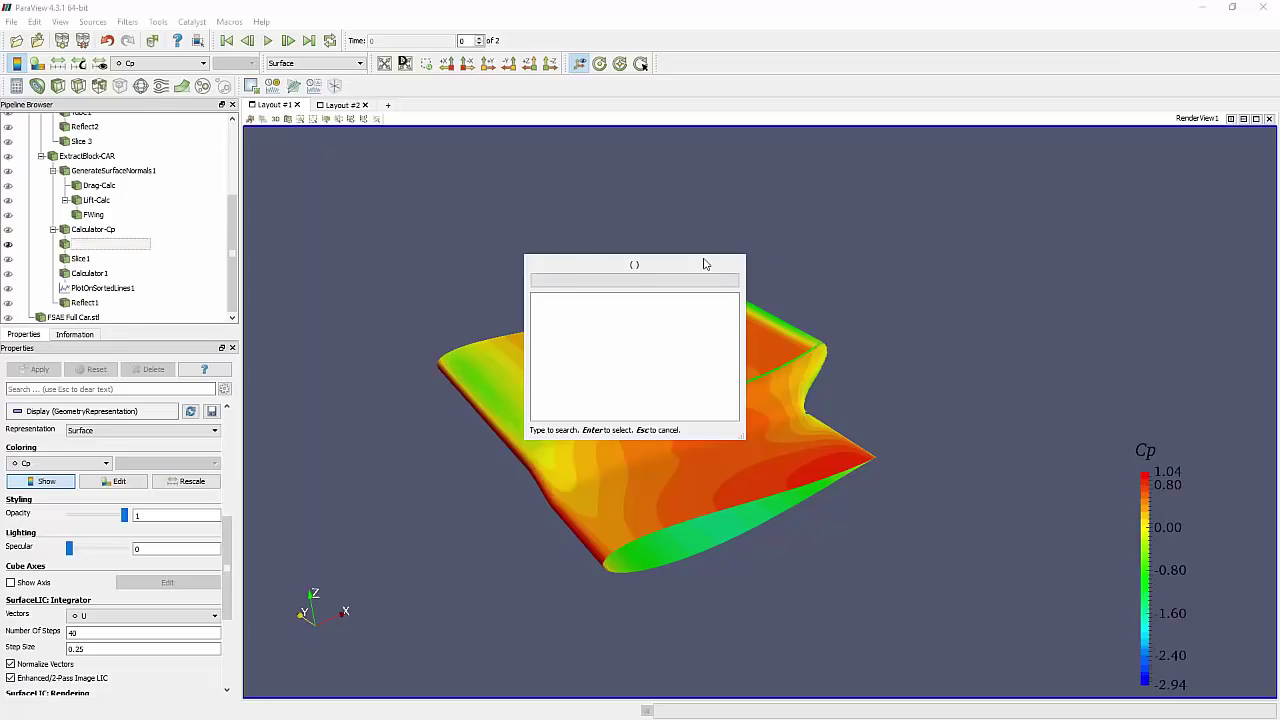
pyautogui.write('plo')
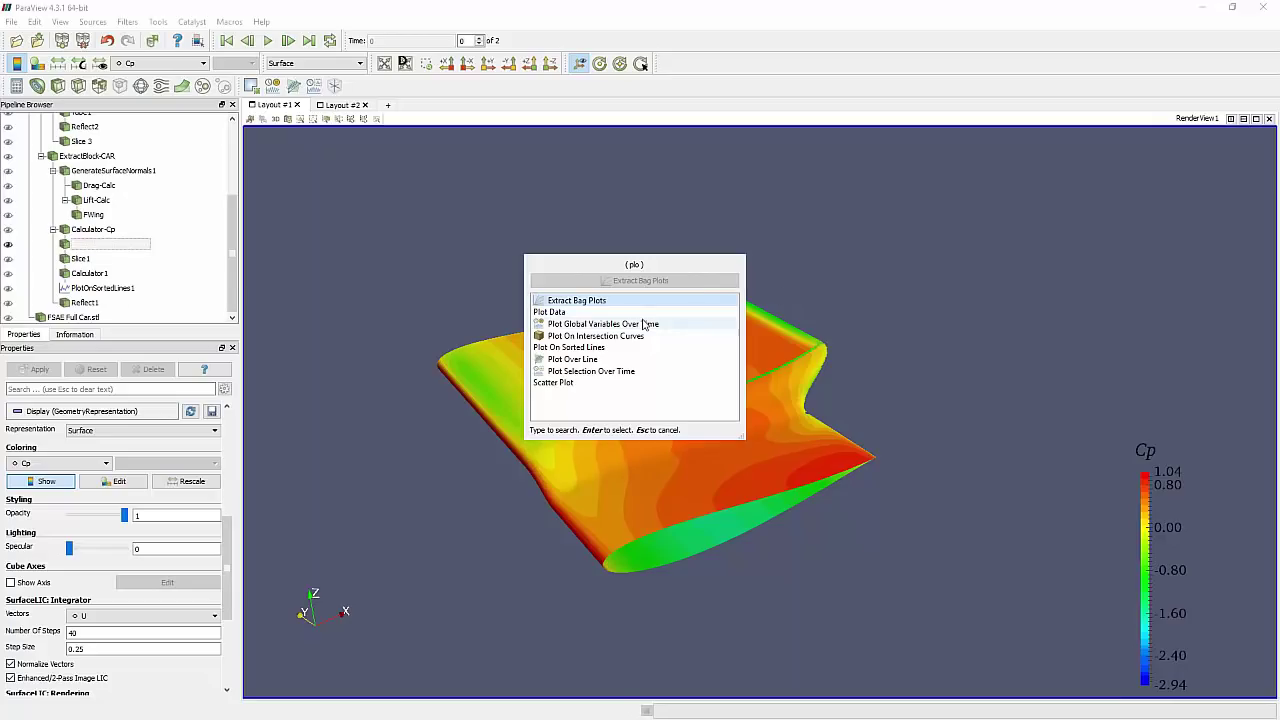
pyautogui.press('Down')
pyautogui.press('Return')
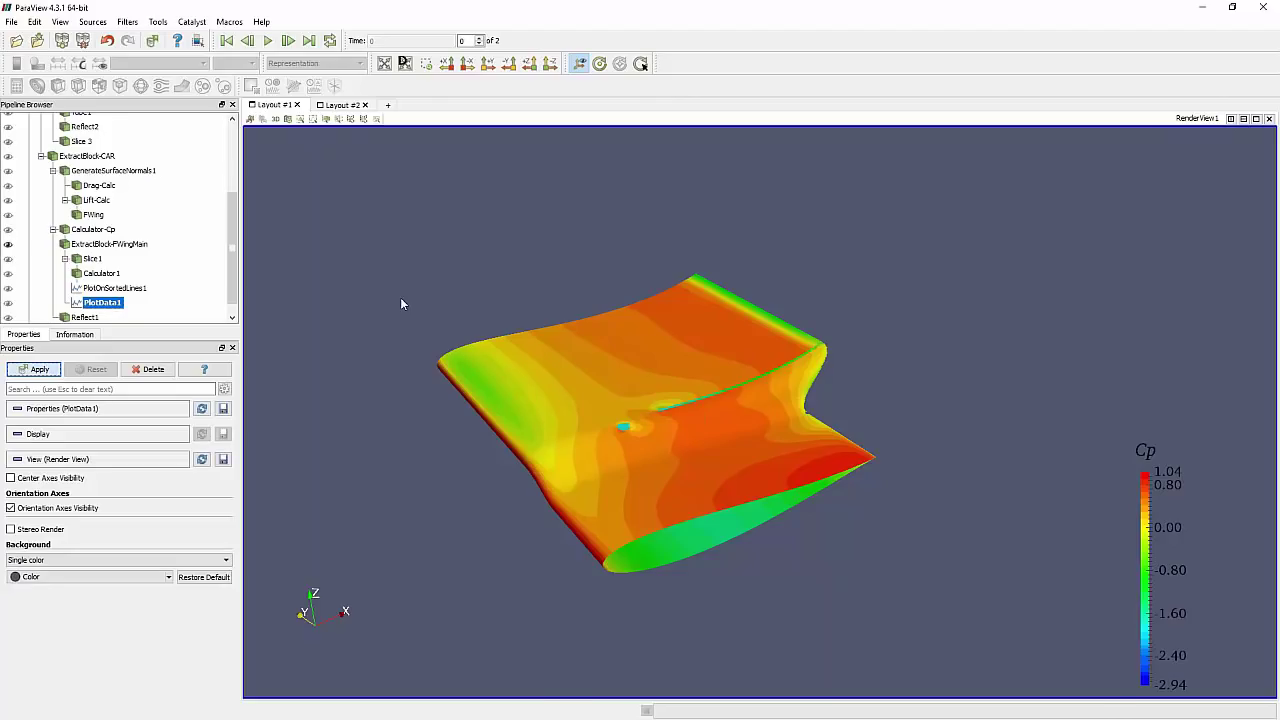
pyautogui.press('Return')
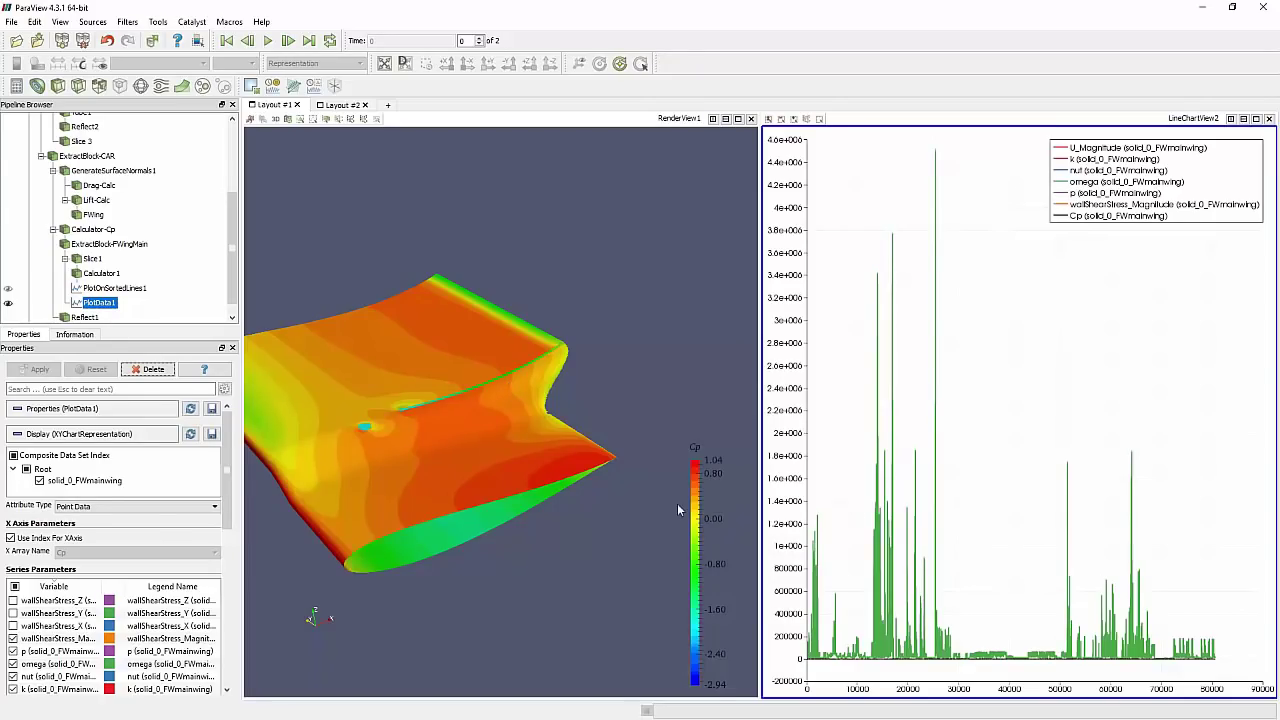
pyautogui.moveTo(474, 479); pyautogui.dragTo(520, 420)
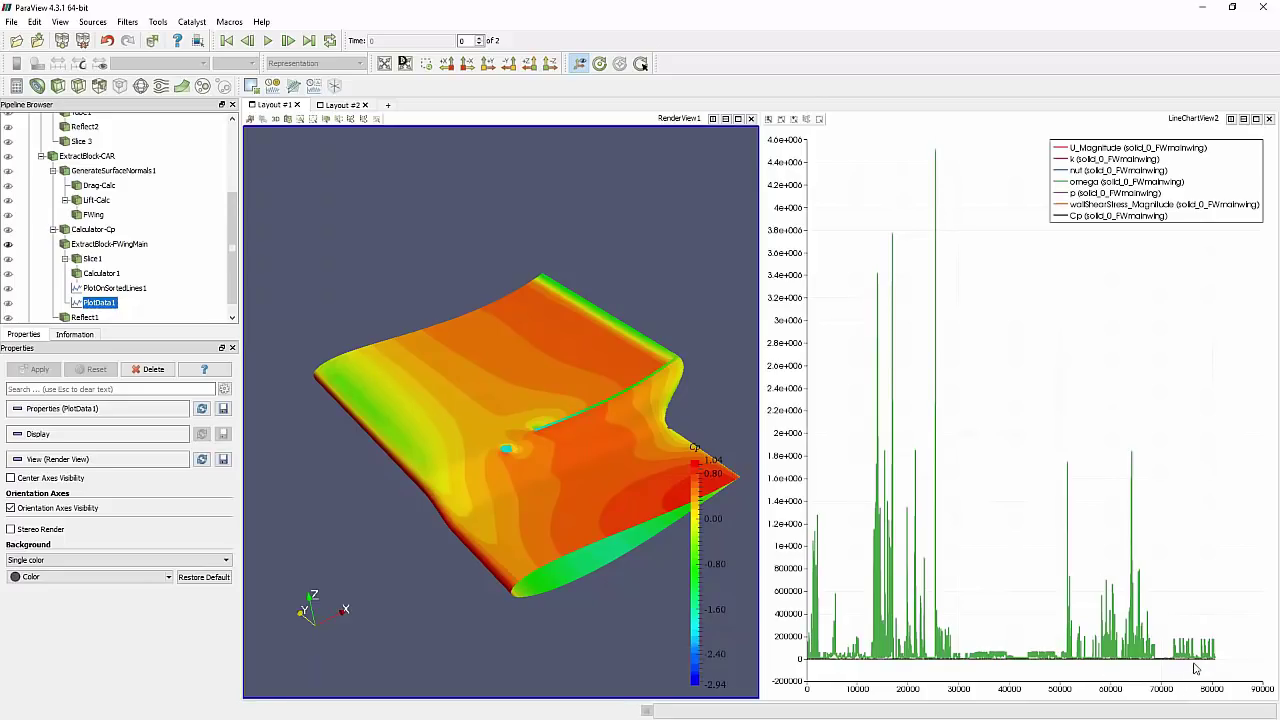
# Replace the line chart with a spreadsheet view of PlotData1 and widen its Cp column slightly
pyautogui.click(1269, 119)
pyautogui.click(1231, 119)
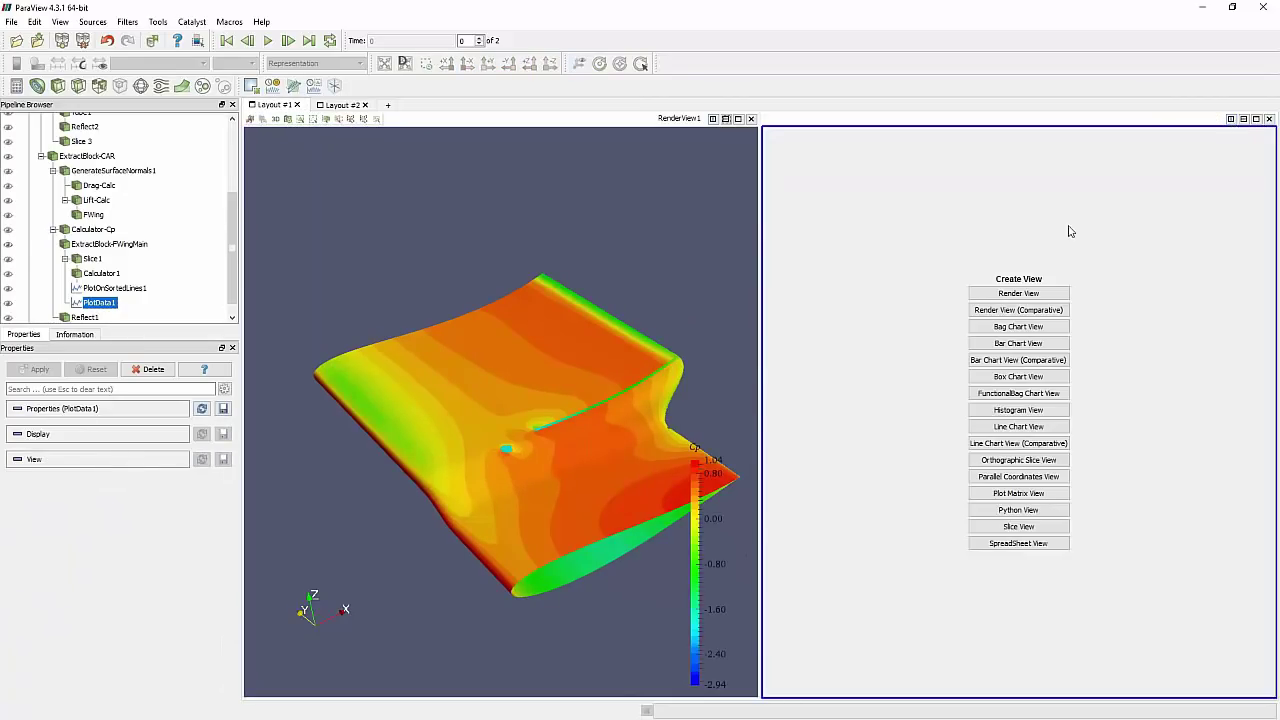
pyautogui.click(1018, 543)
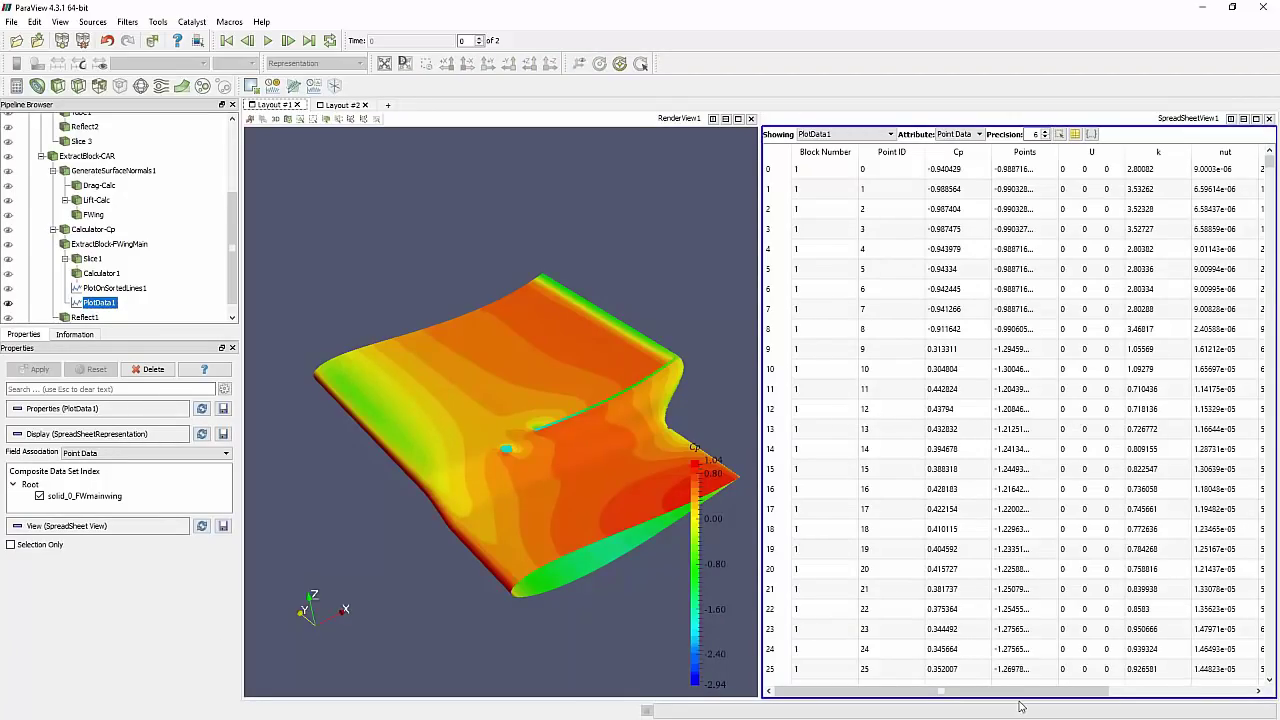
pyautogui.moveTo(1037, 691); pyautogui.dragTo(1009, 692)
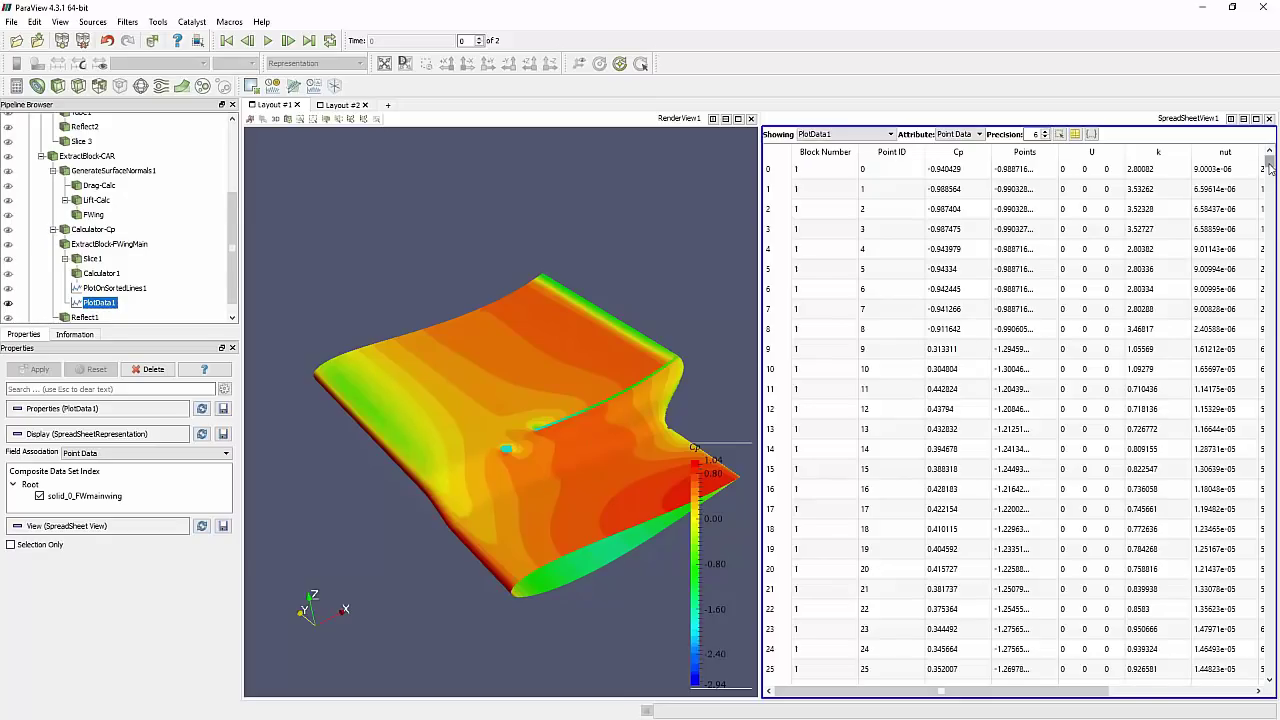
pyautogui.moveTo(1269, 162)
pyautogui.mouseDown()
pyautogui.moveTo(1269, 667)
pyautogui.moveTo(1238, 329)
pyautogui.moveTo(1272, 137)
pyautogui.mouseUp()
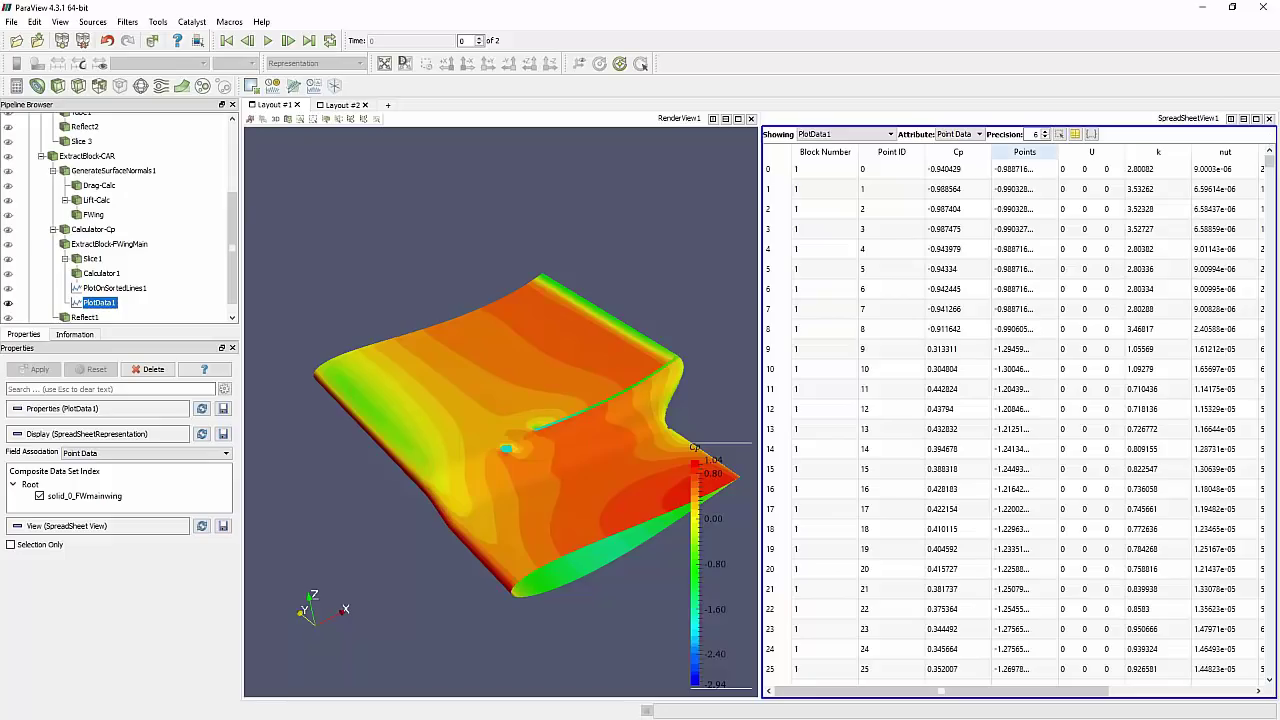
pyautogui.moveTo(991, 153); pyautogui.dragTo(998, 184)
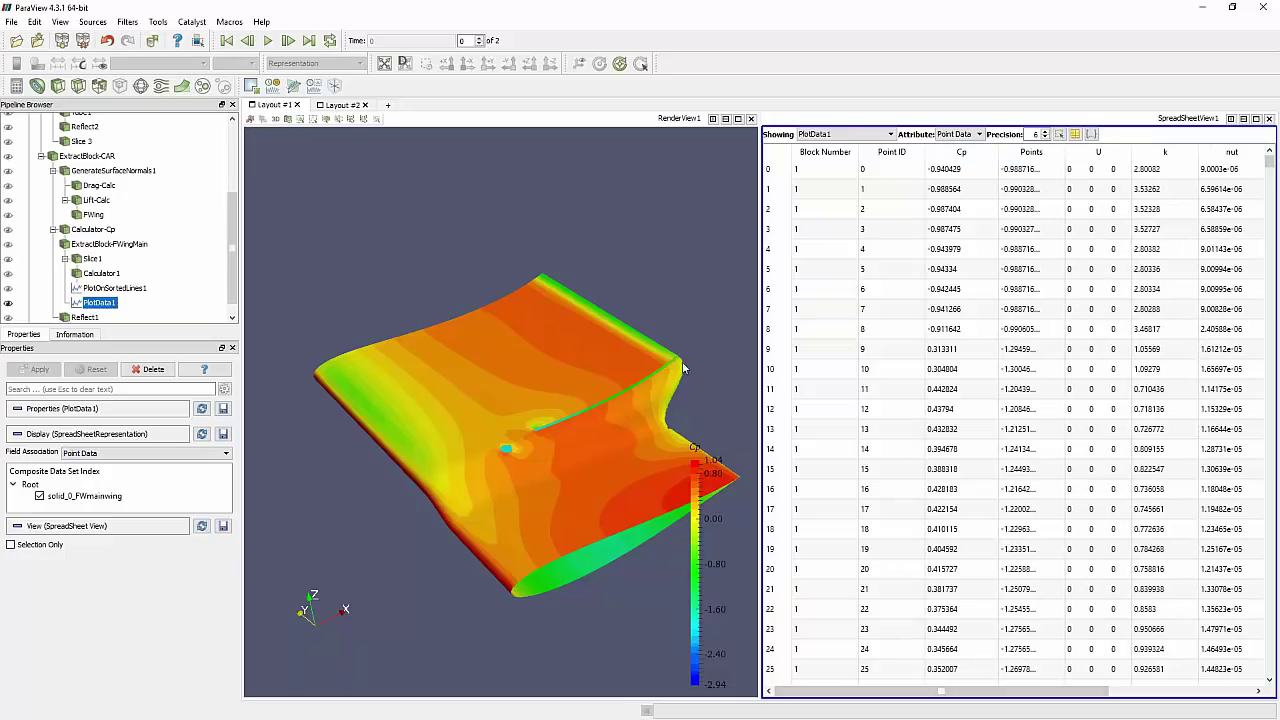
# Close the spreadsheet view of PlotData1 so that the 3D view of the wing fills the layout
pyautogui.moveTo(684, 369); pyautogui.dragTo(650, 320)
pyautogui.click(988, 693)
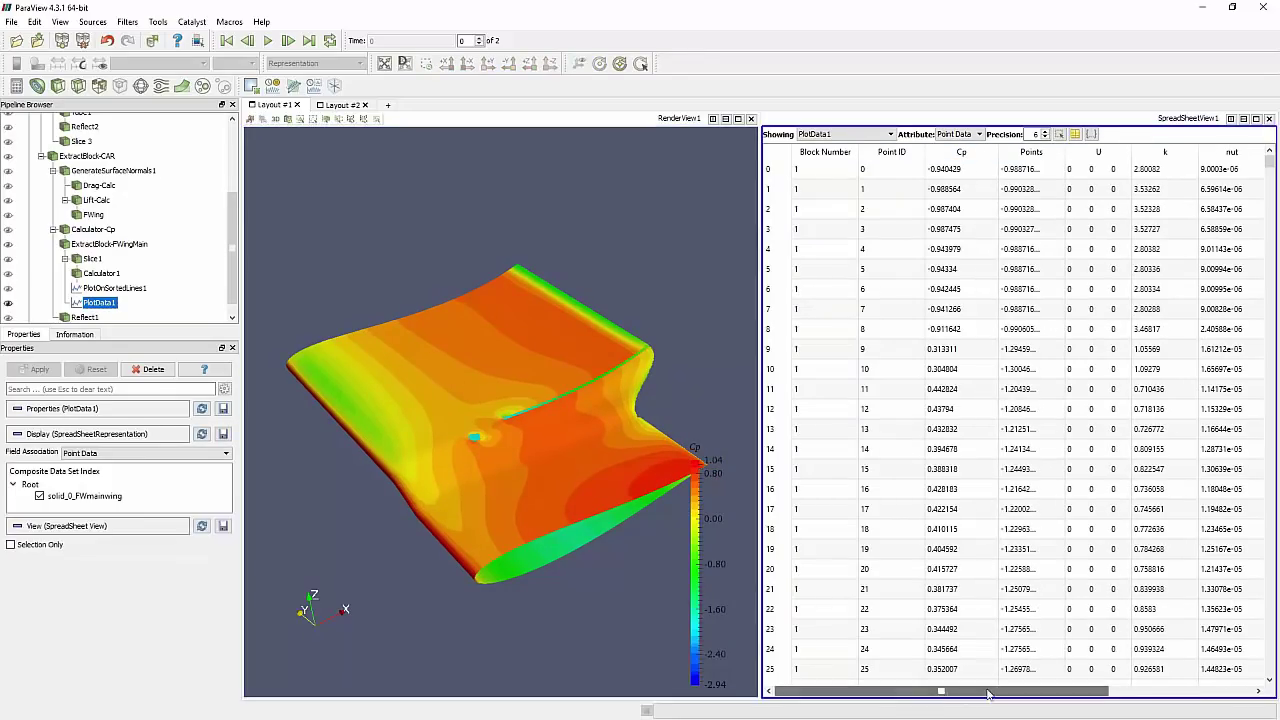
pyautogui.moveTo(988, 693); pyautogui.dragTo(920, 690)
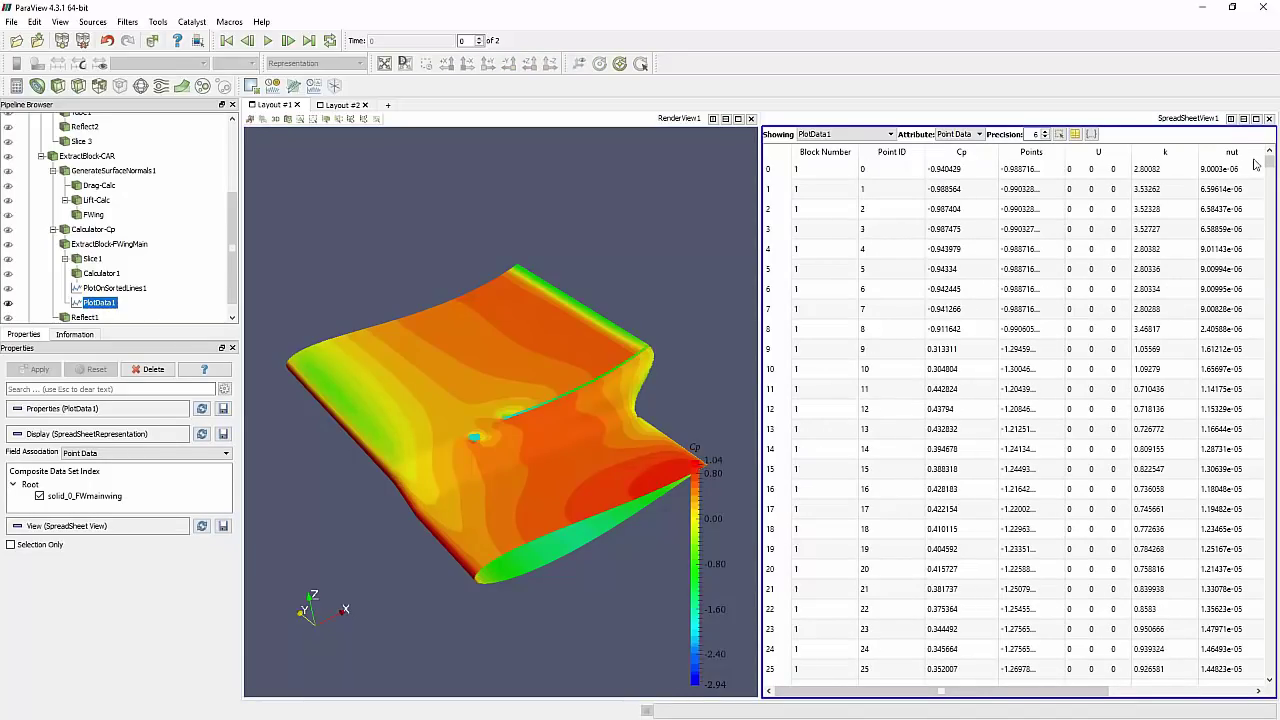
pyautogui.moveTo(1268, 161)
pyautogui.mouseDown()
pyautogui.moveTo(1276, 688)
pyautogui.moveTo(1270, 160)
pyautogui.mouseUp()
pyautogui.click(1269, 118)
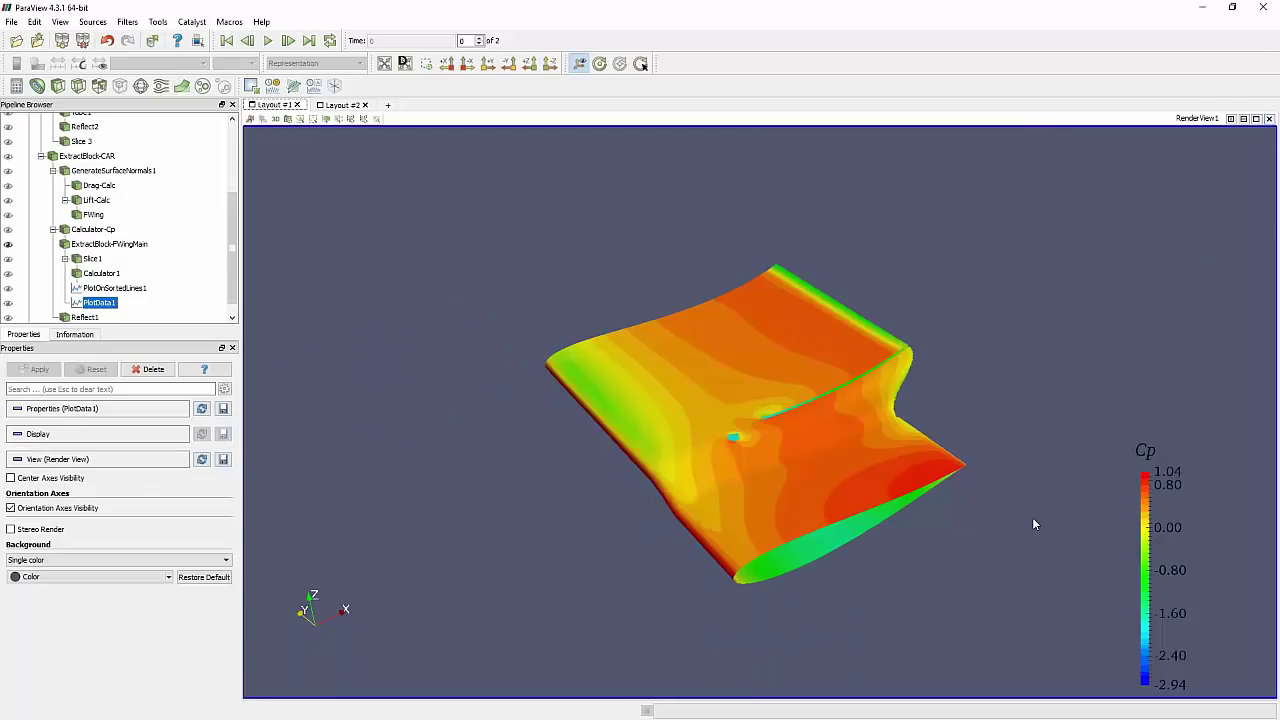
pyautogui.scroll(-4, 971, 456)
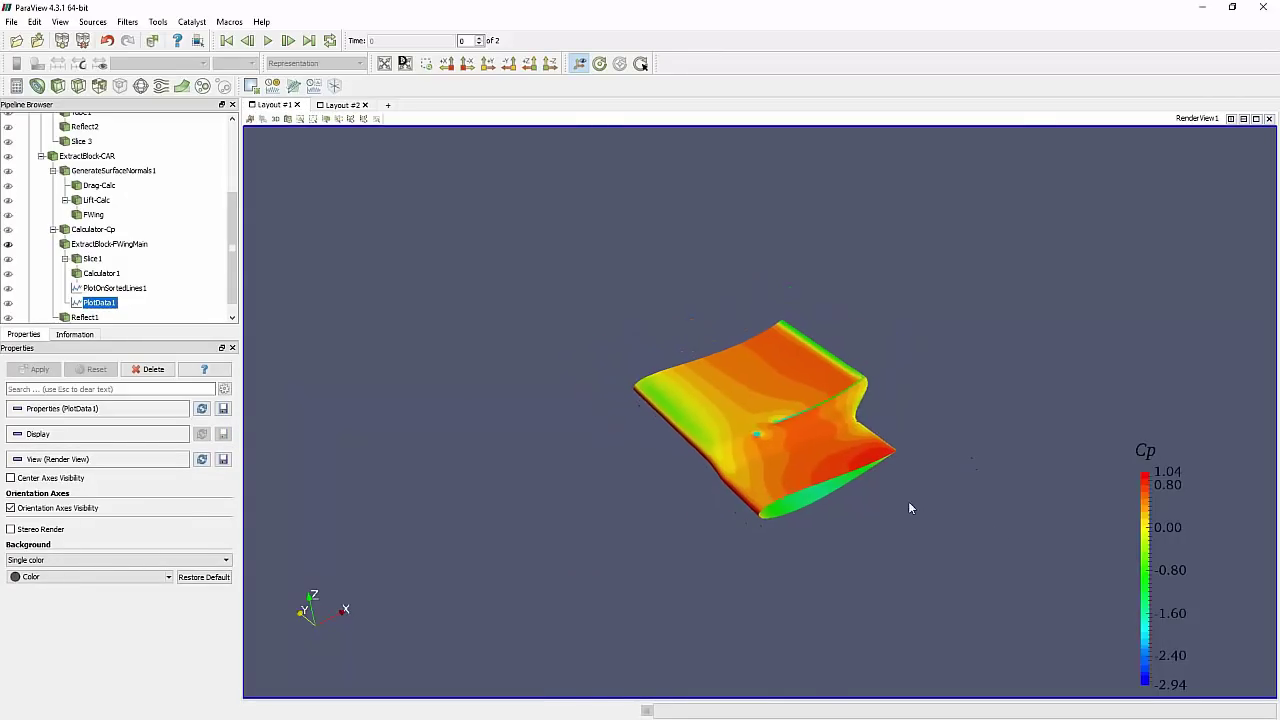
pyautogui.moveTo(866, 471); pyautogui.dragTo(855, 458)
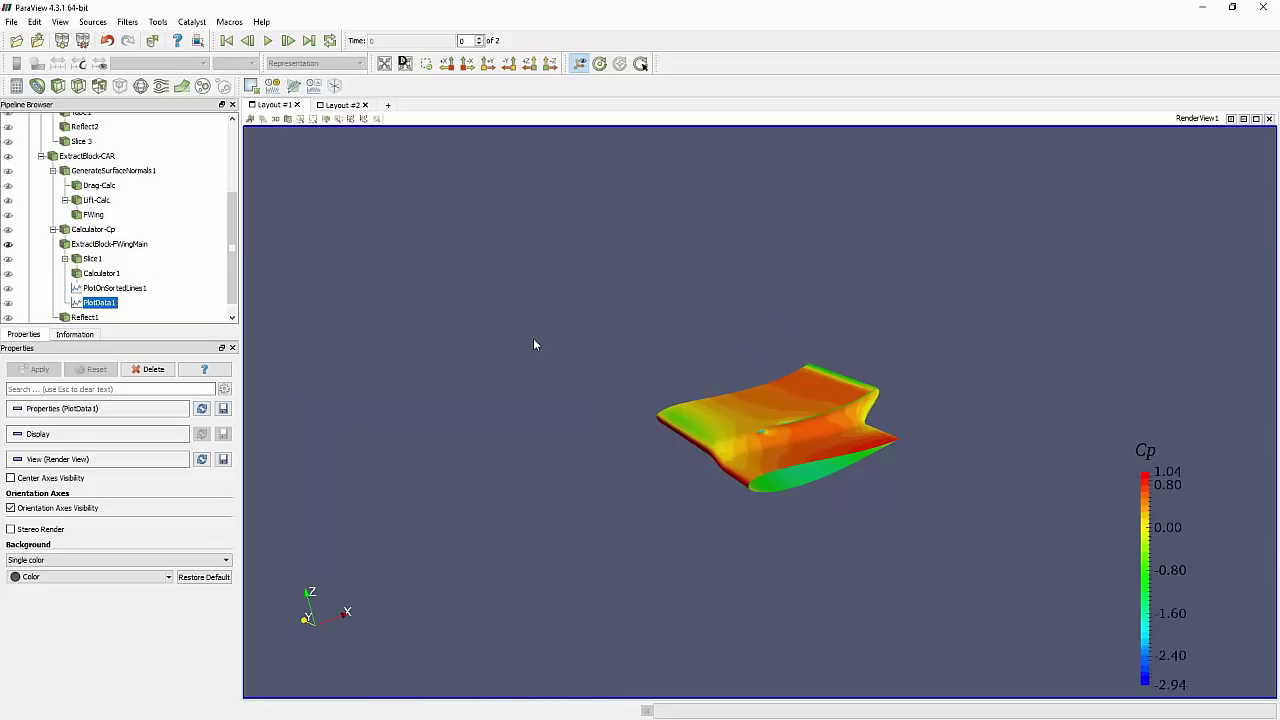
pyautogui.moveTo(533, 338); pyautogui.dragTo(544, 369)
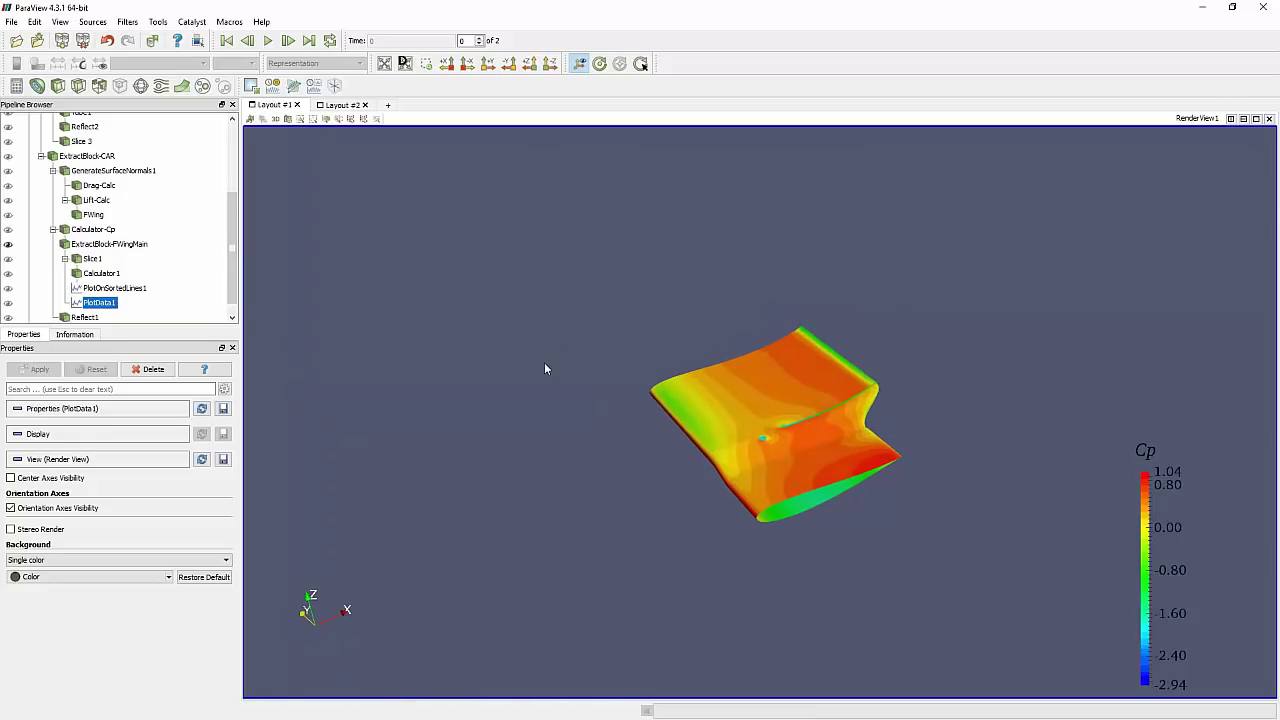
pyautogui.moveTo(818, 355); pyautogui.dragTo(822, 402, button='middle')
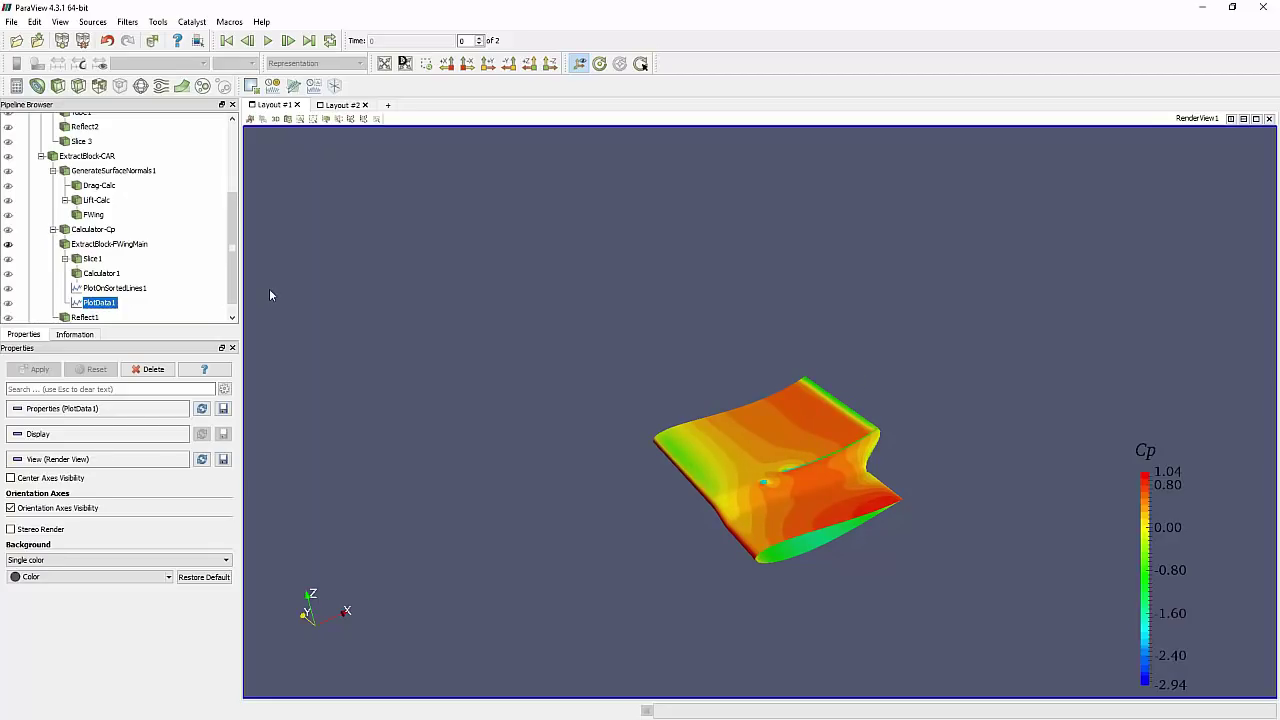
# Add a Calculator filter to ExtractBlock - FLUID, name its result array Cp and enter the expression (p-3.4)
pyautogui.scroll(3, 155, 267)
pyautogui.scroll(-1, 130, 165)
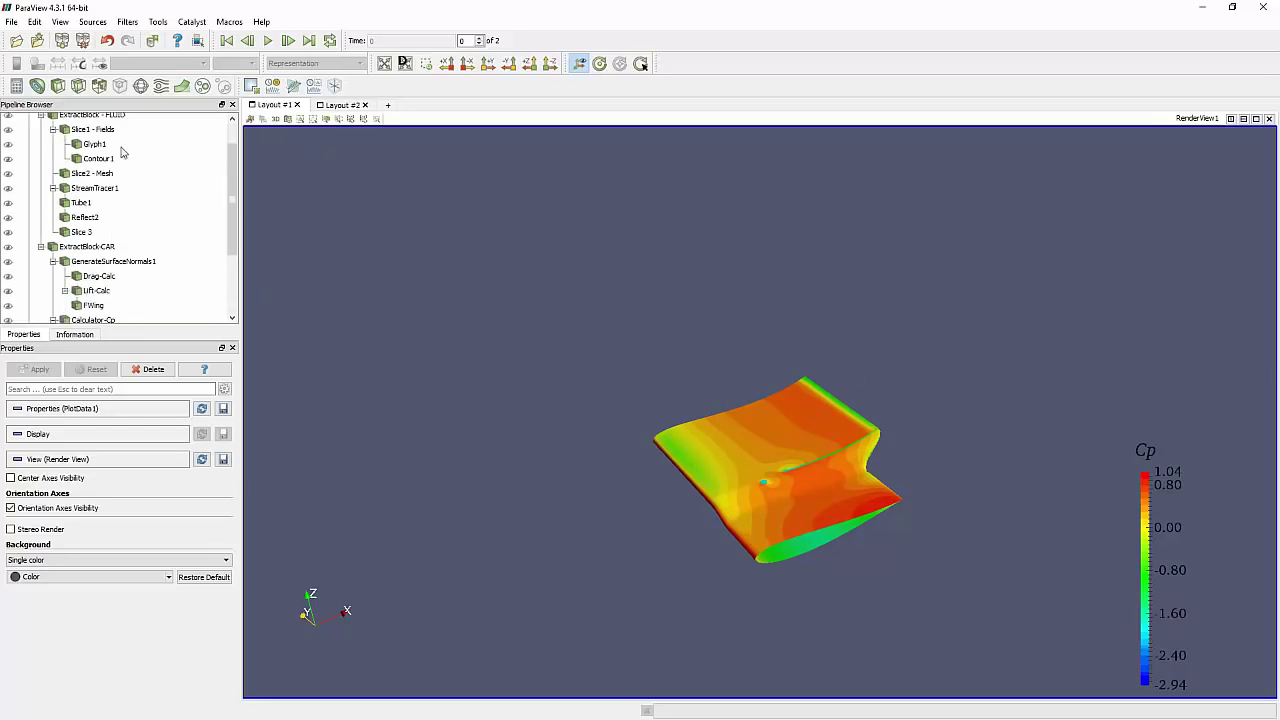
pyautogui.scroll(1, 120, 160)
pyautogui.click(114, 151)
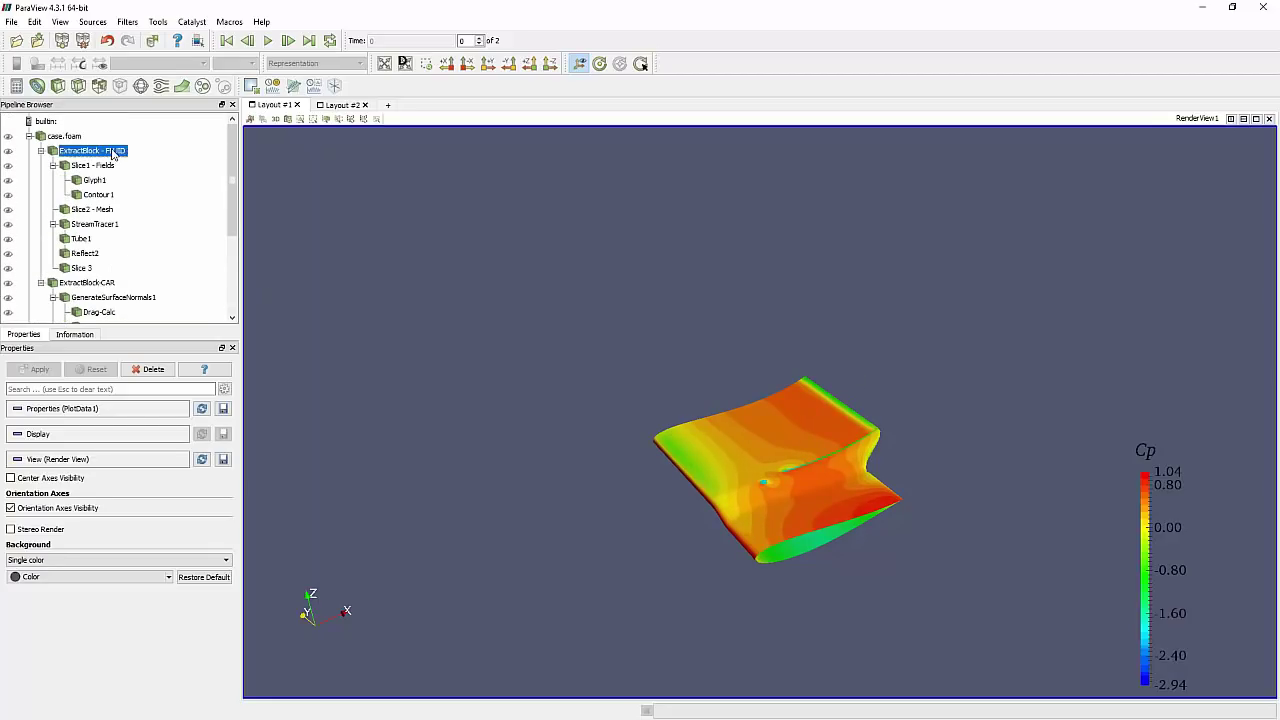
pyautogui.click(16, 85)
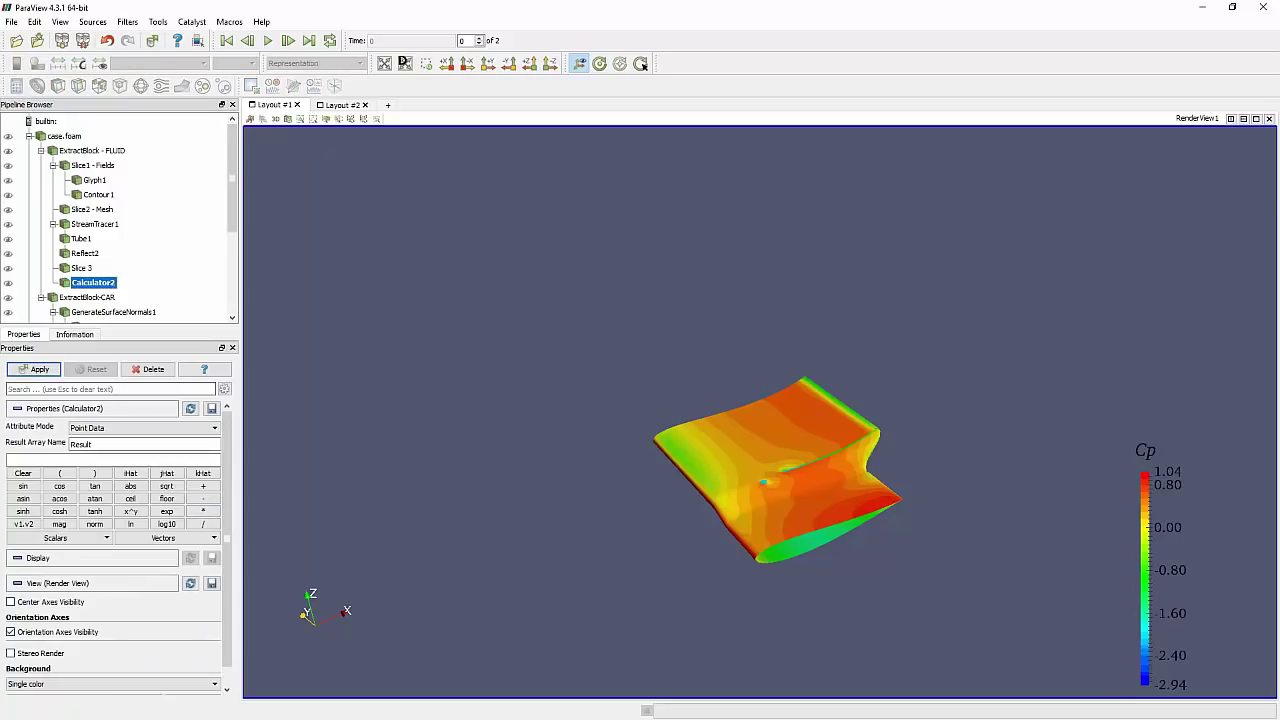
pyautogui.doubleClick(80, 444)
pyautogui.write('Cp')
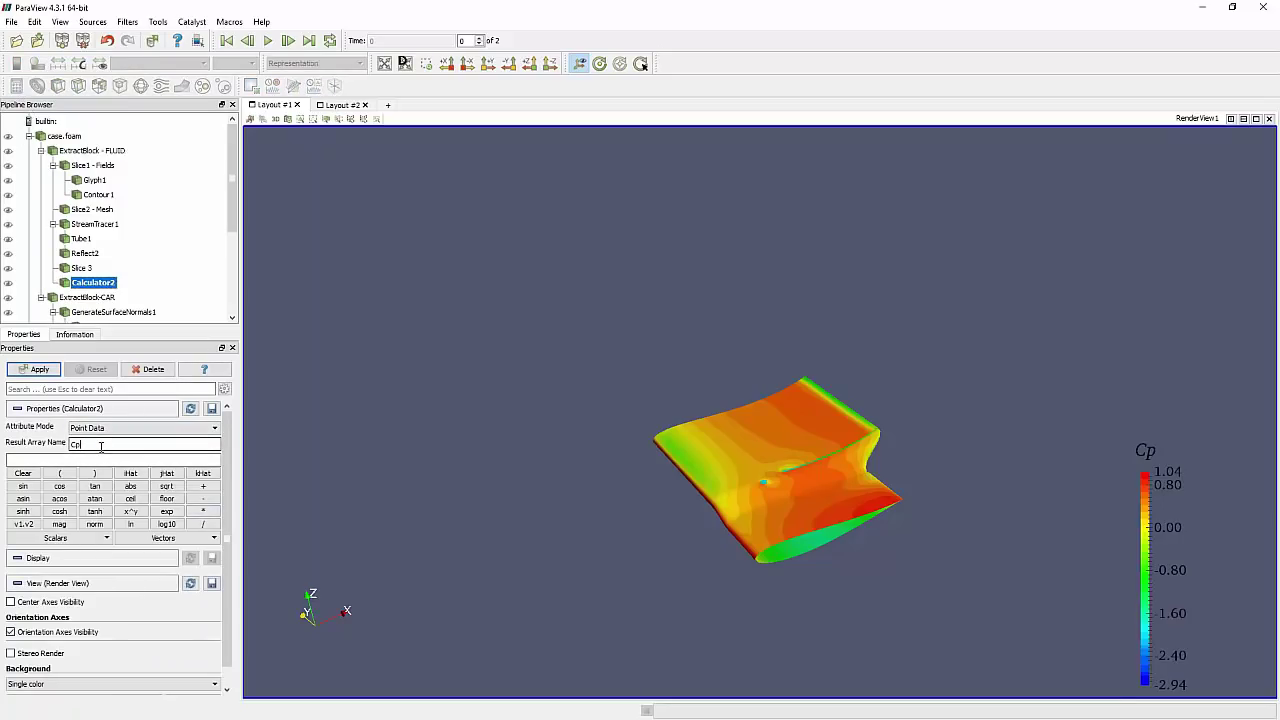
pyautogui.click(122, 461)
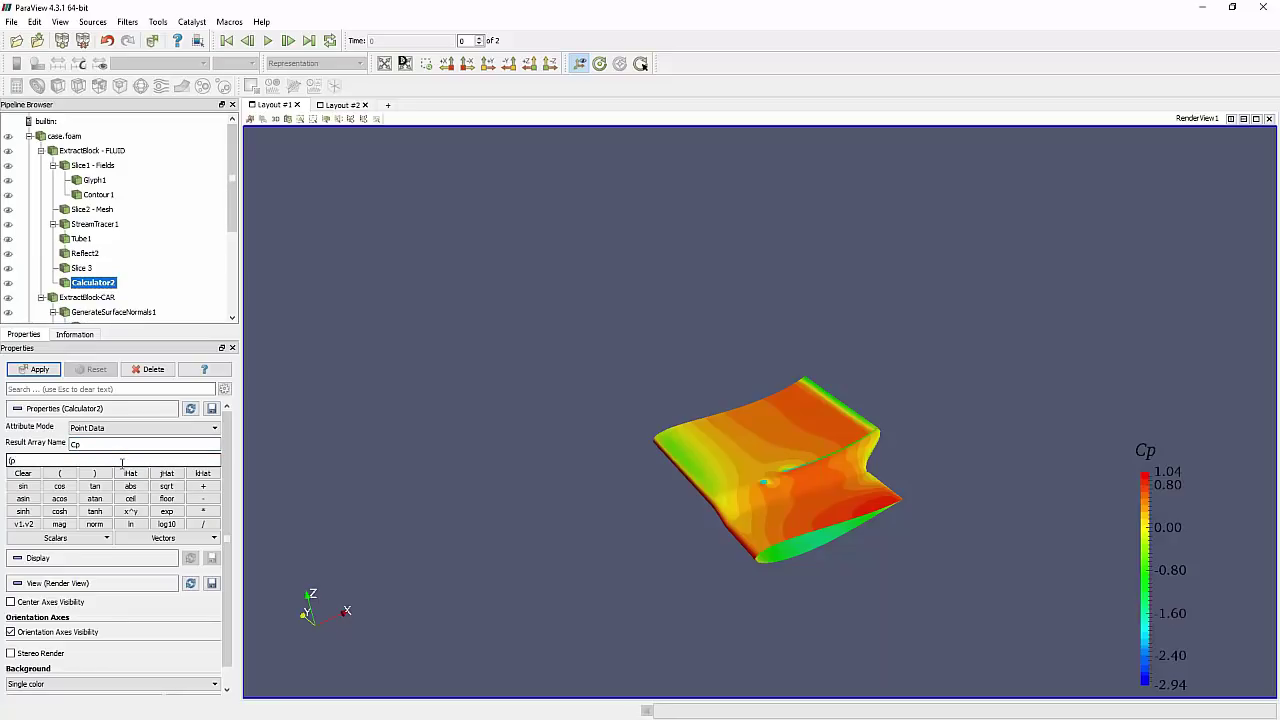
pyautogui.write('(p-3.4)')
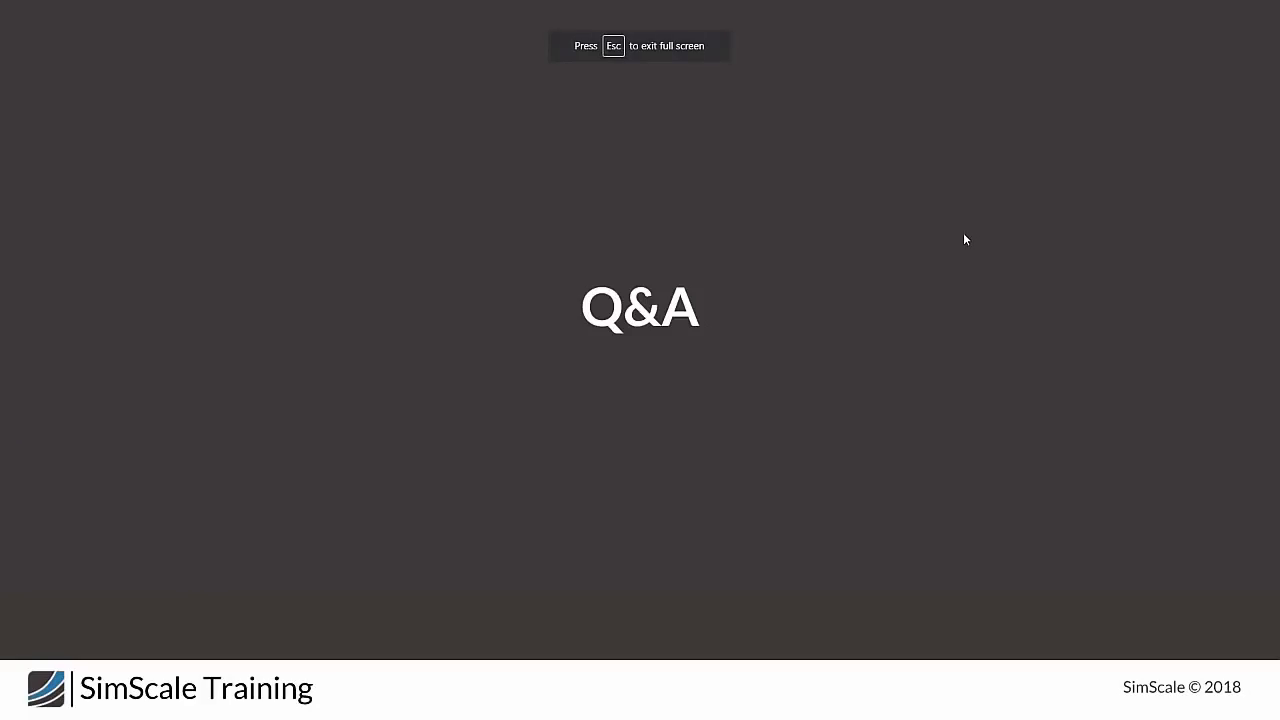
pyautogui.press('Right')
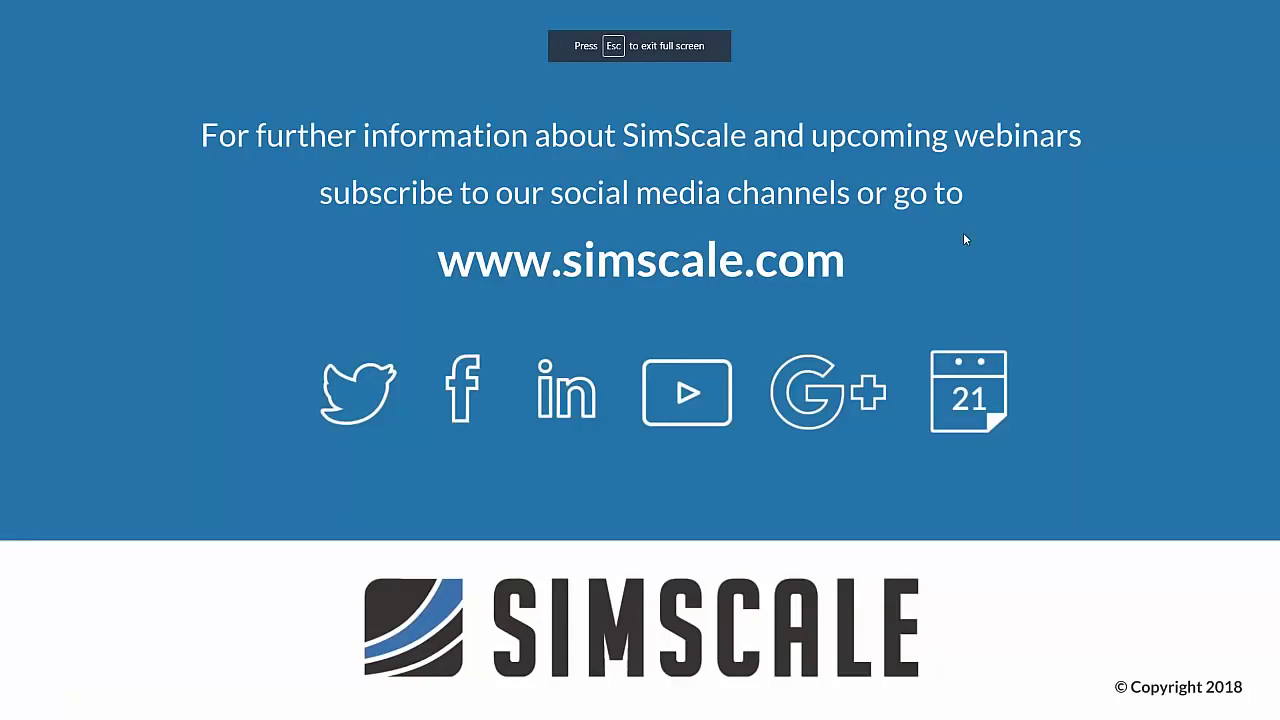